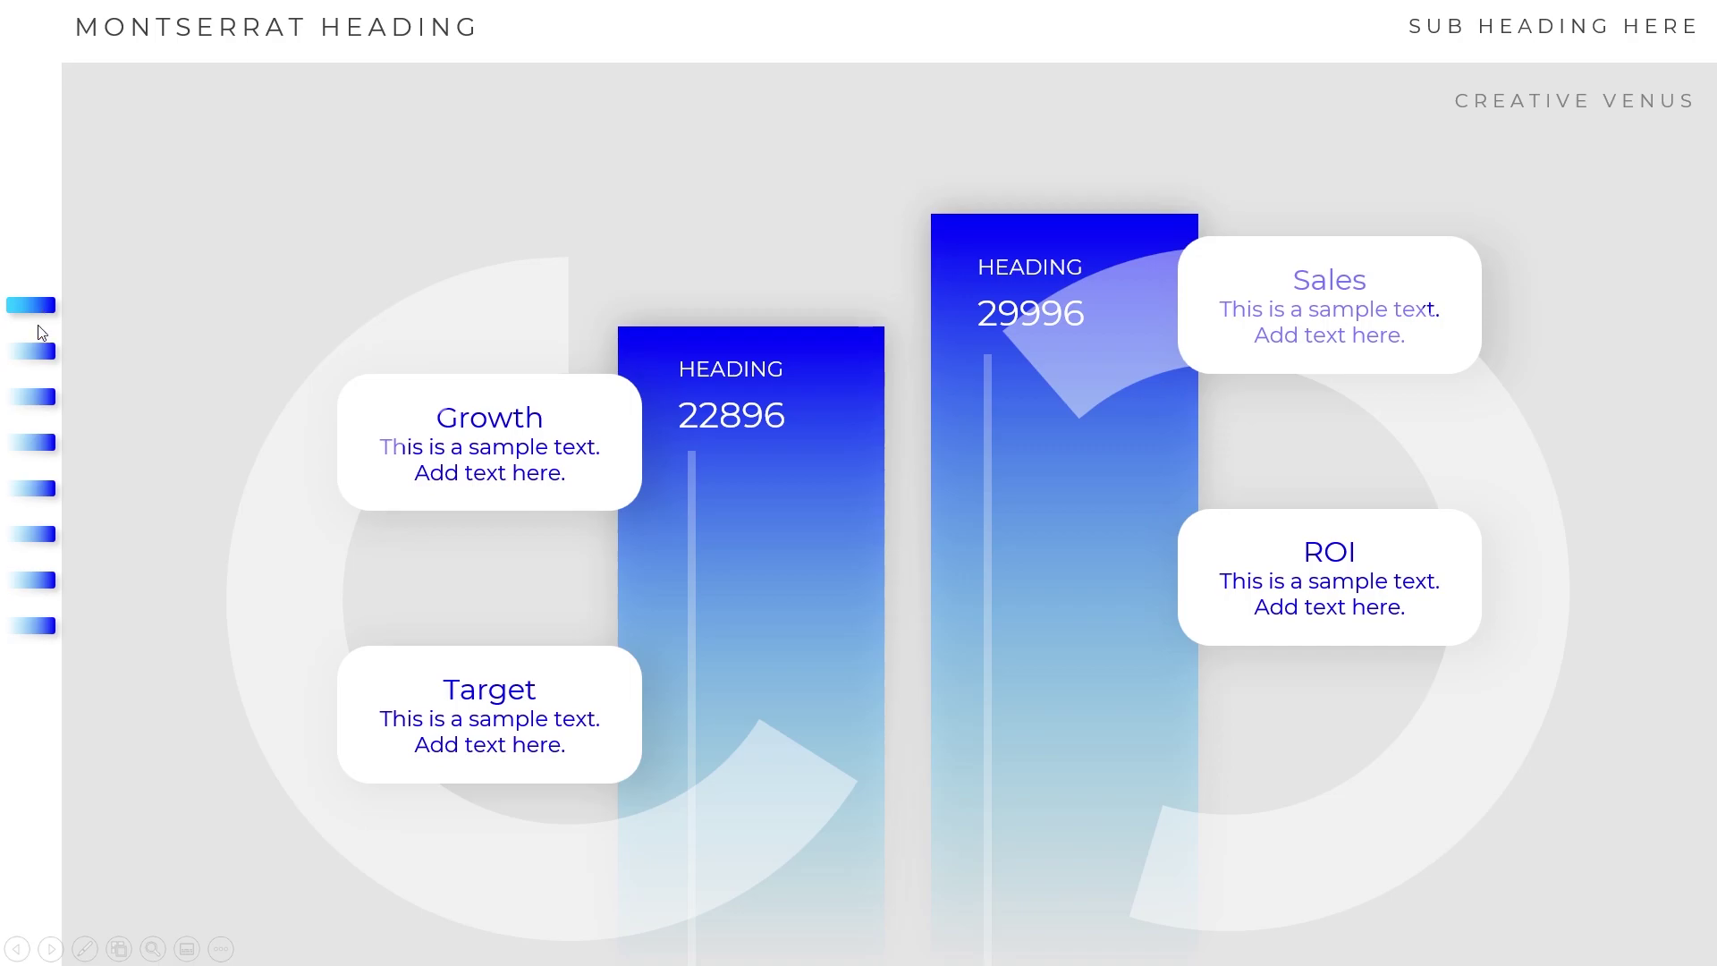
Step: Advance through the 37455/24996, rings, 22896/29996 and SUBSCRIBE NOW slides, watching each Morph transition
{"action": "left_click", "coordinate": [32, 356]}
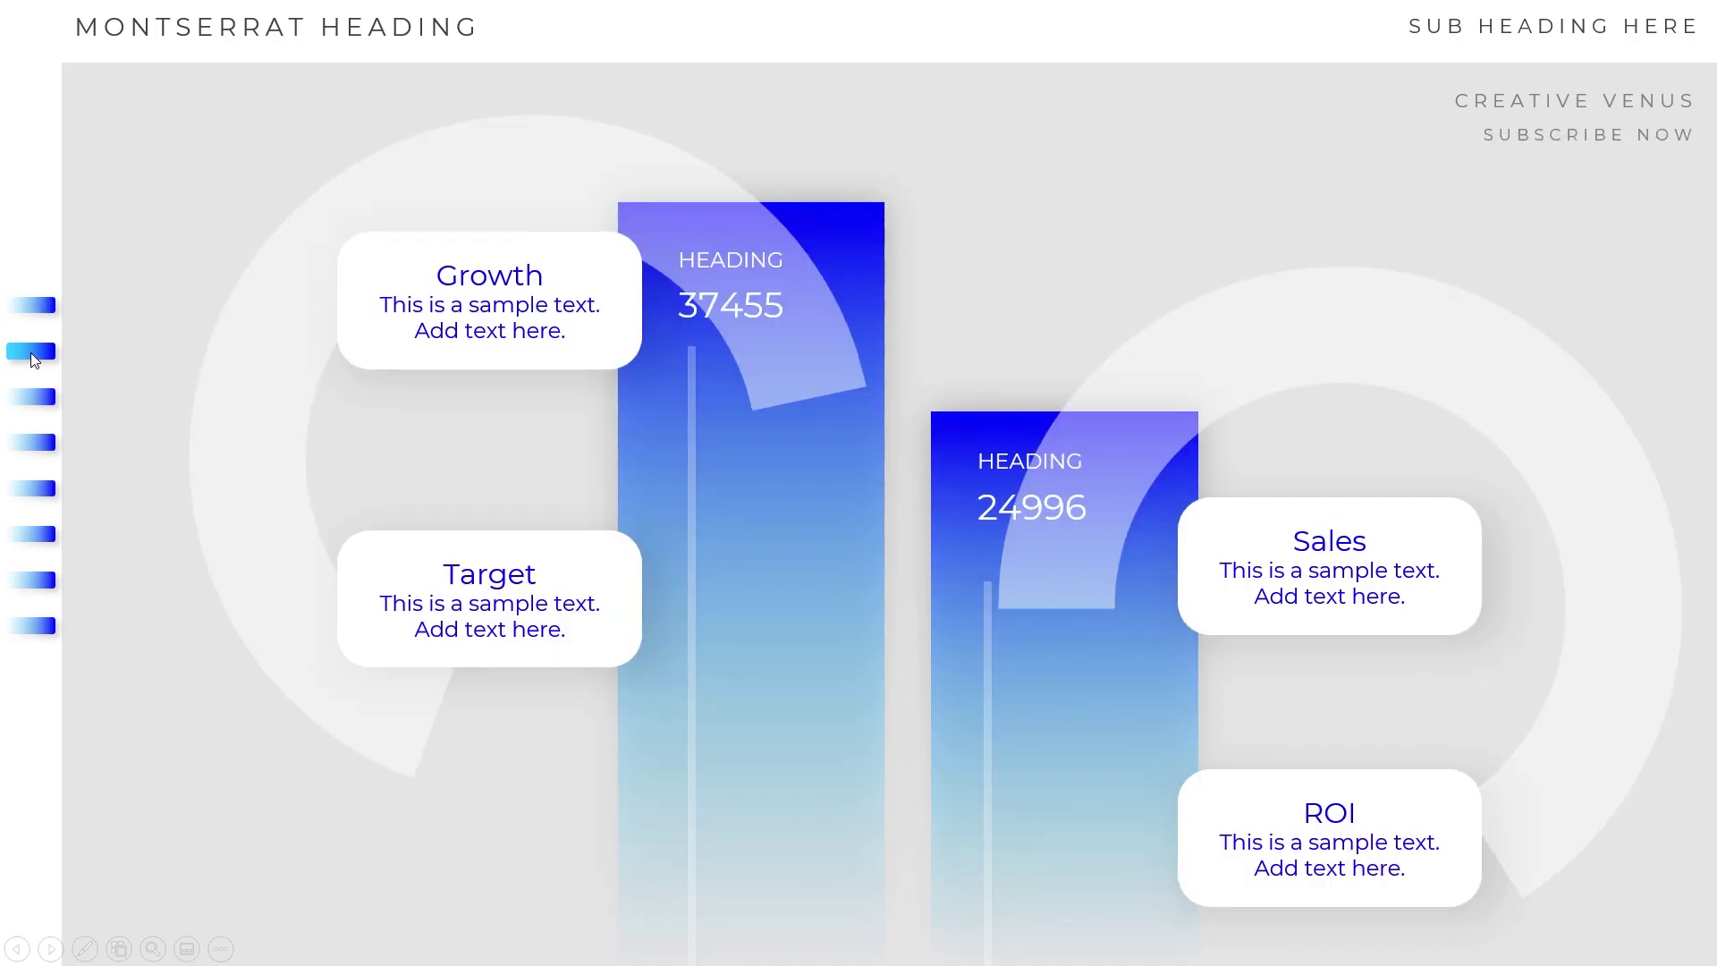
{"action": "left_click", "coordinate": [27, 353]}
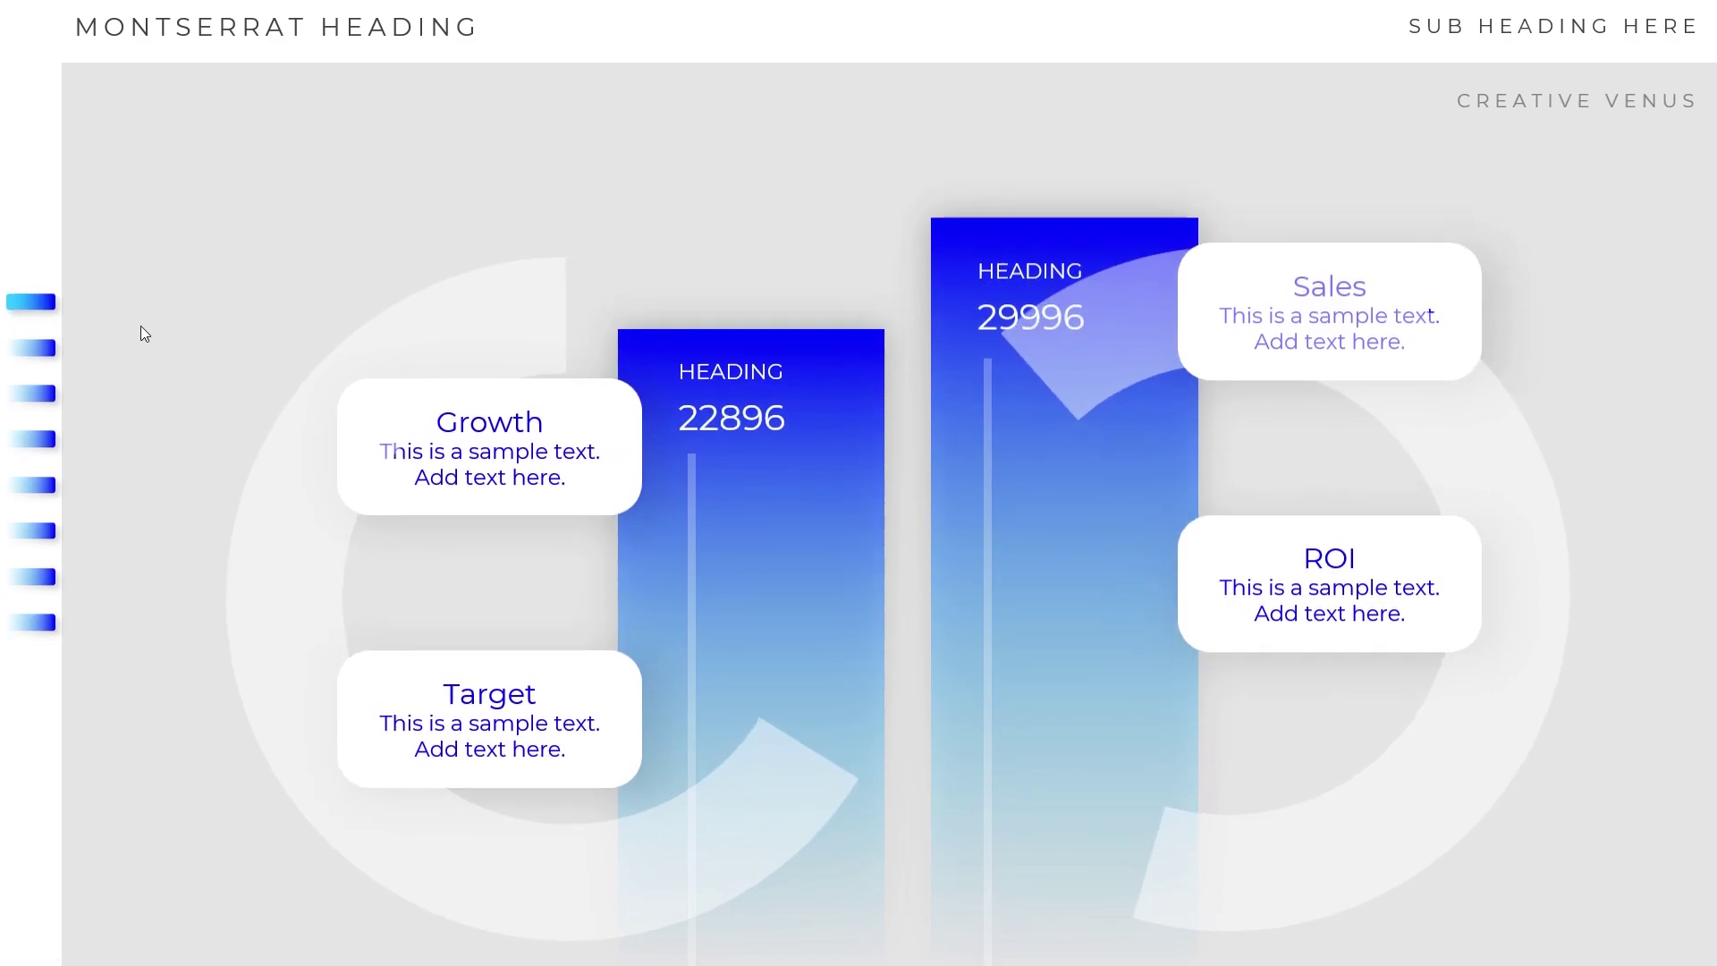
{"action": "left_click", "coordinate": [141, 325]}
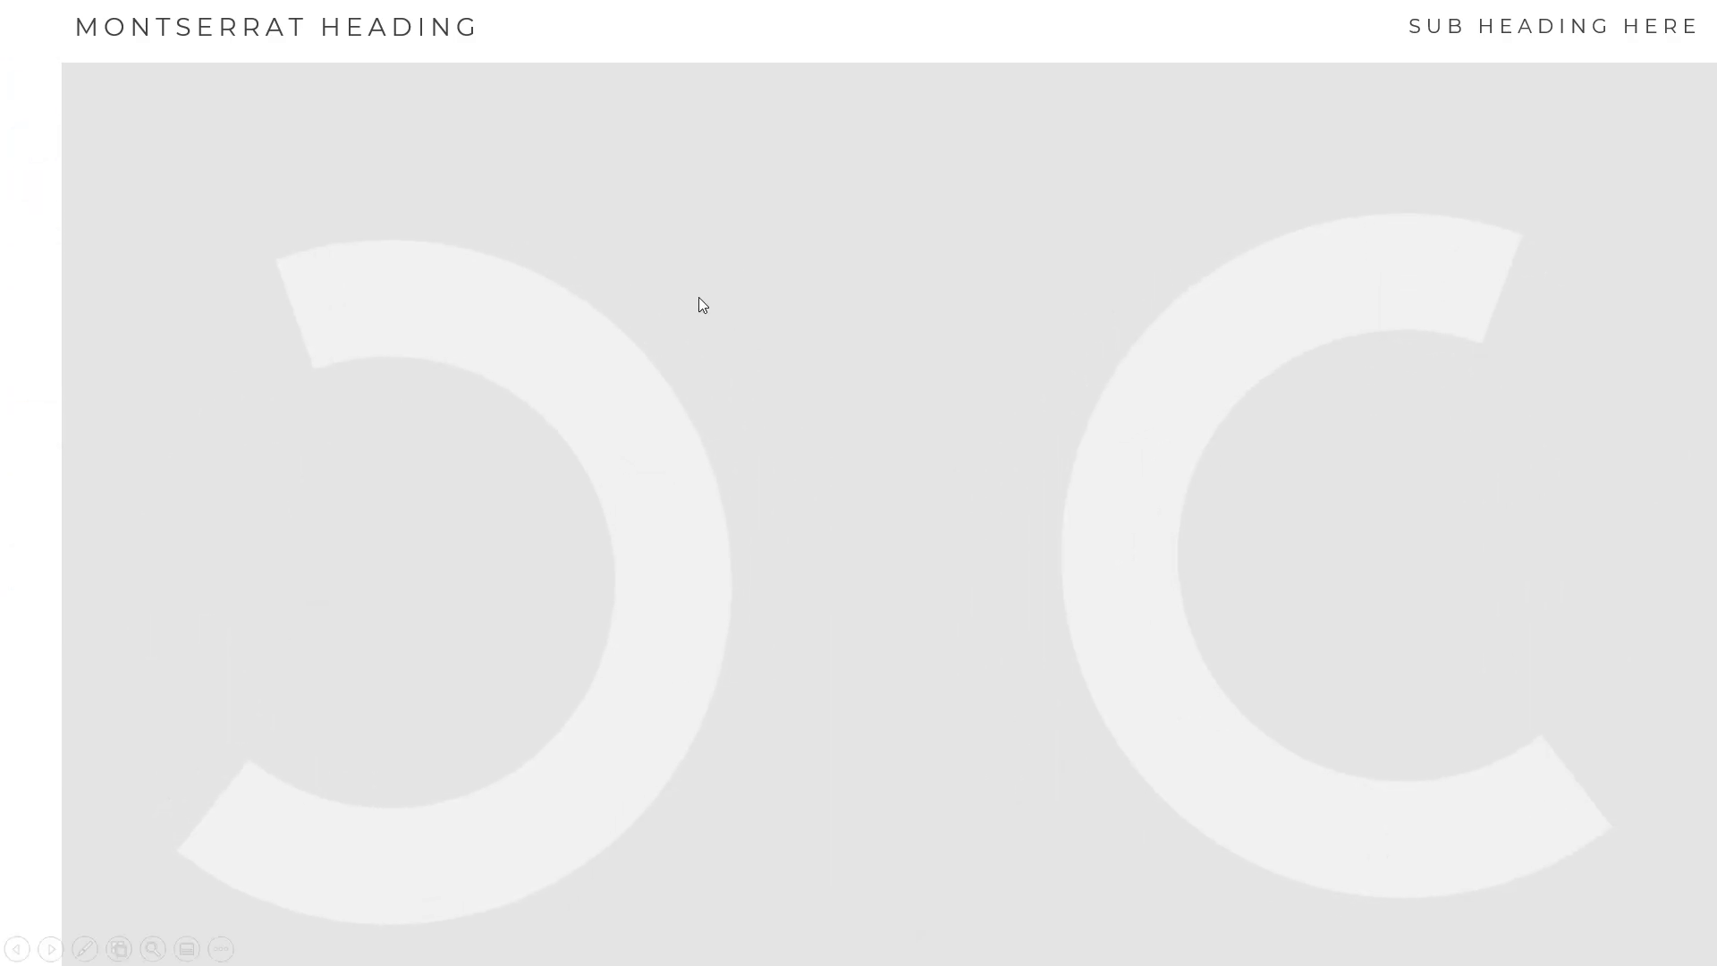
{"action": "left_click", "coordinate": [872, 261]}
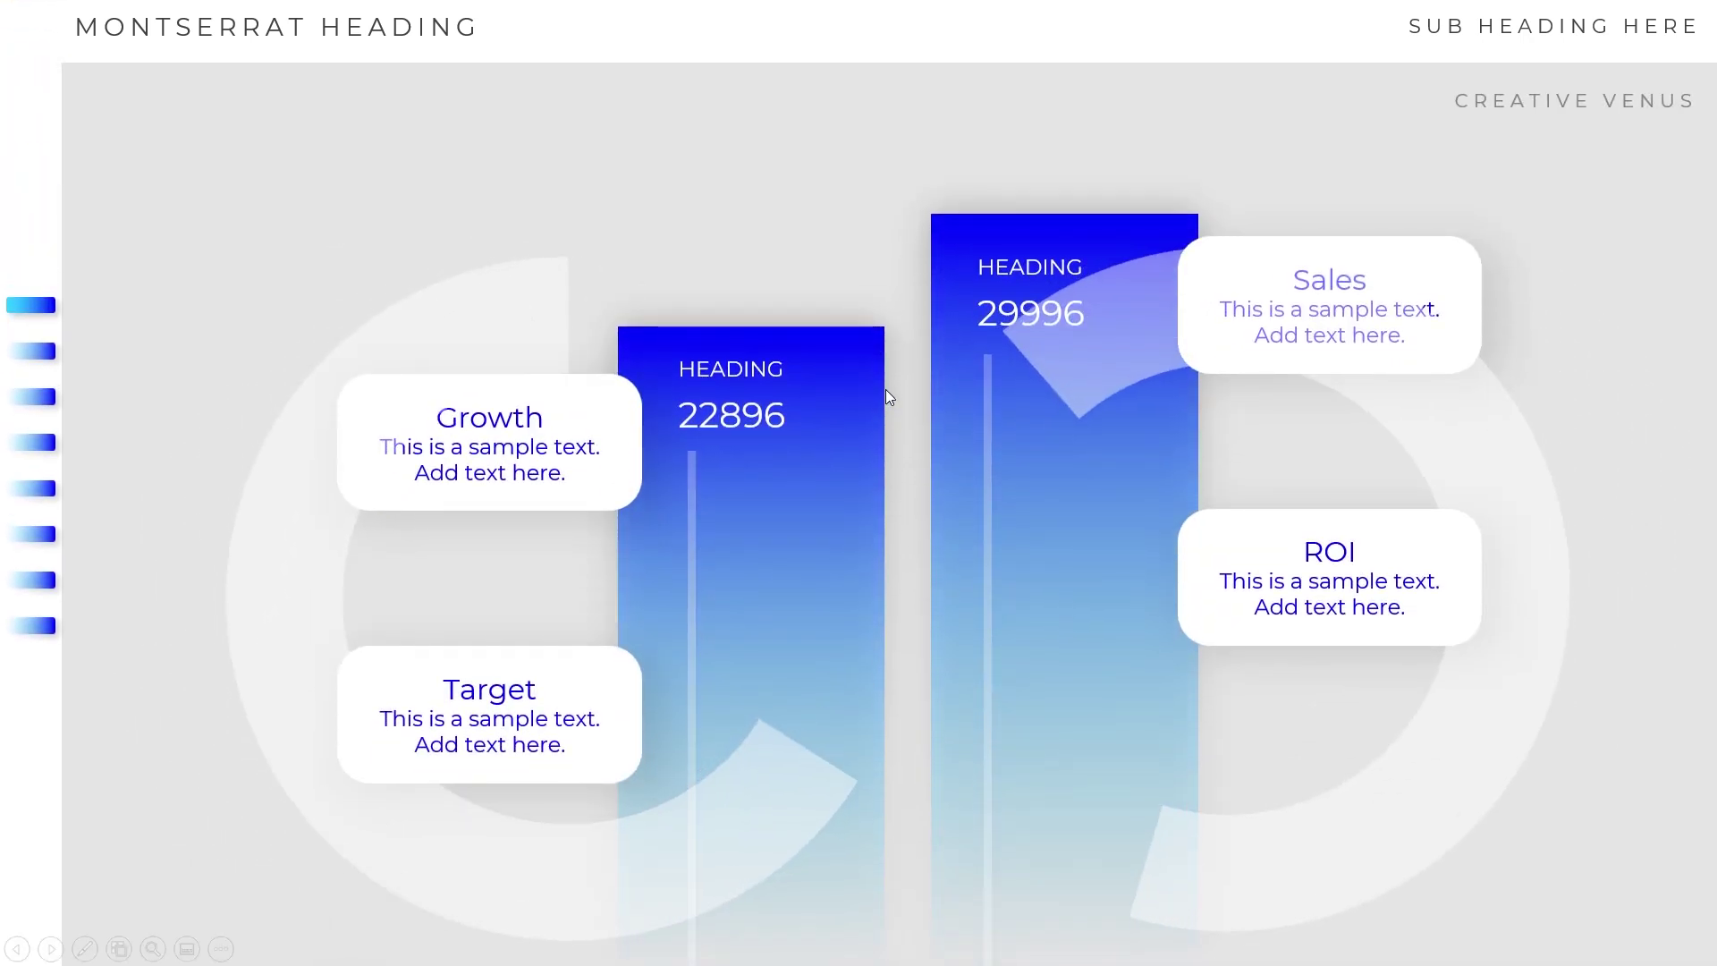
{"action": "left_click", "coordinate": [1562, 120]}
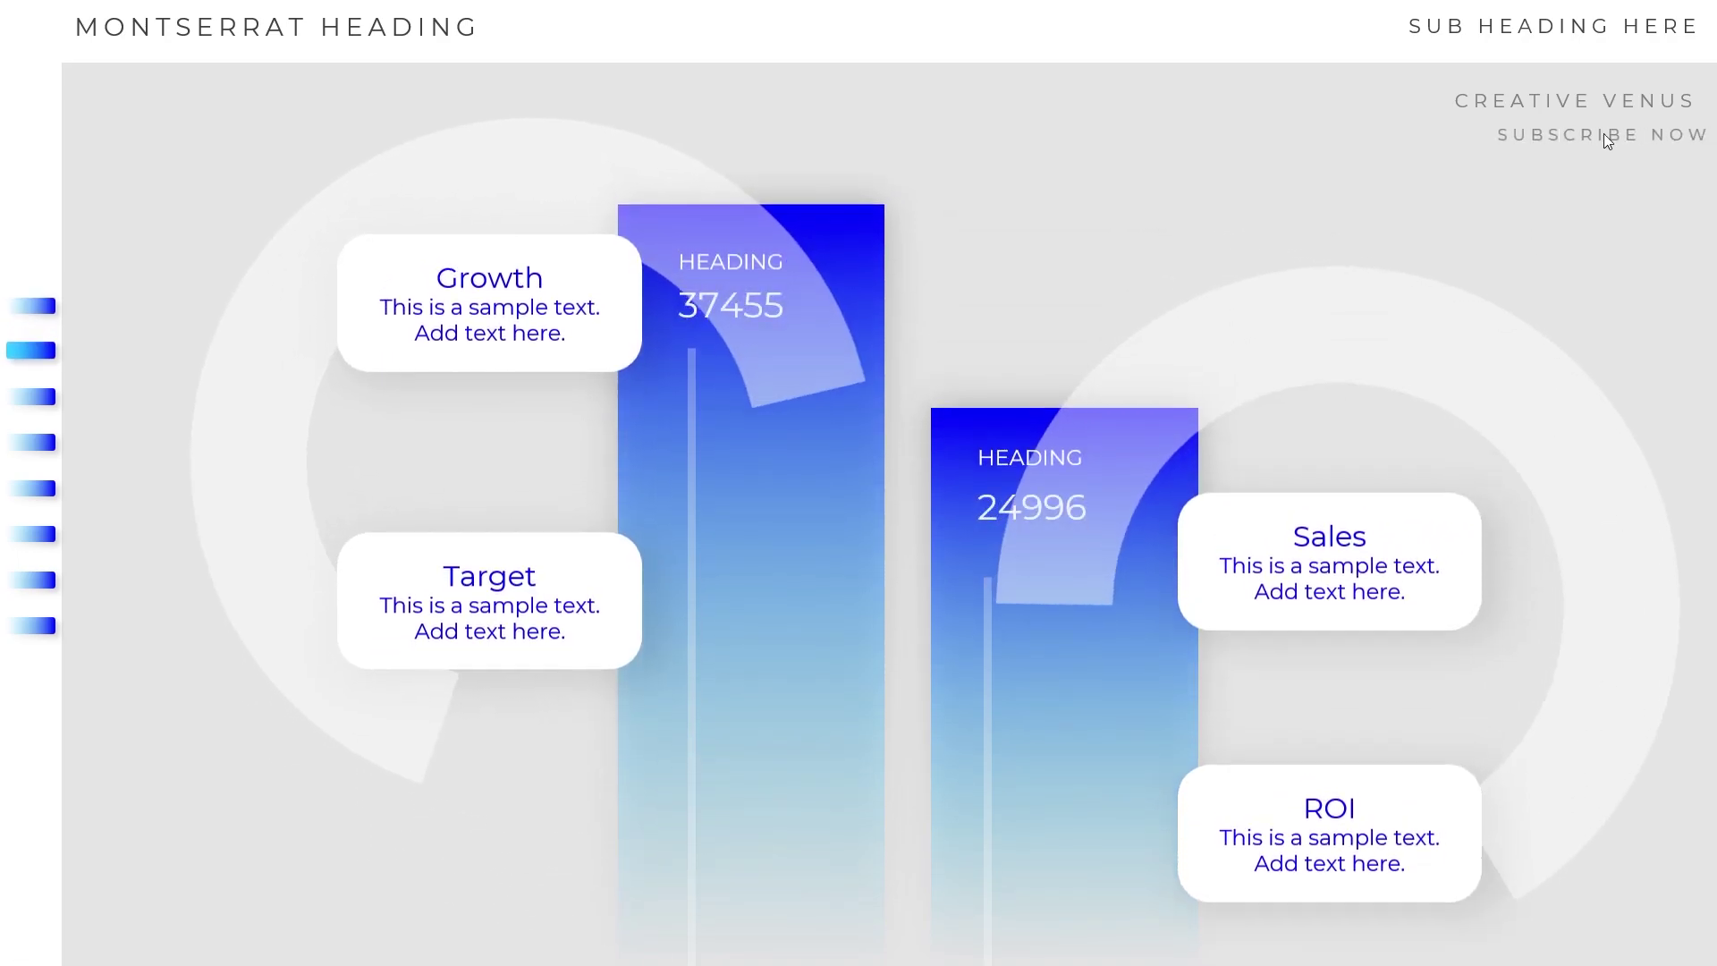
{"action": "left_click", "coordinate": [1601, 145]}
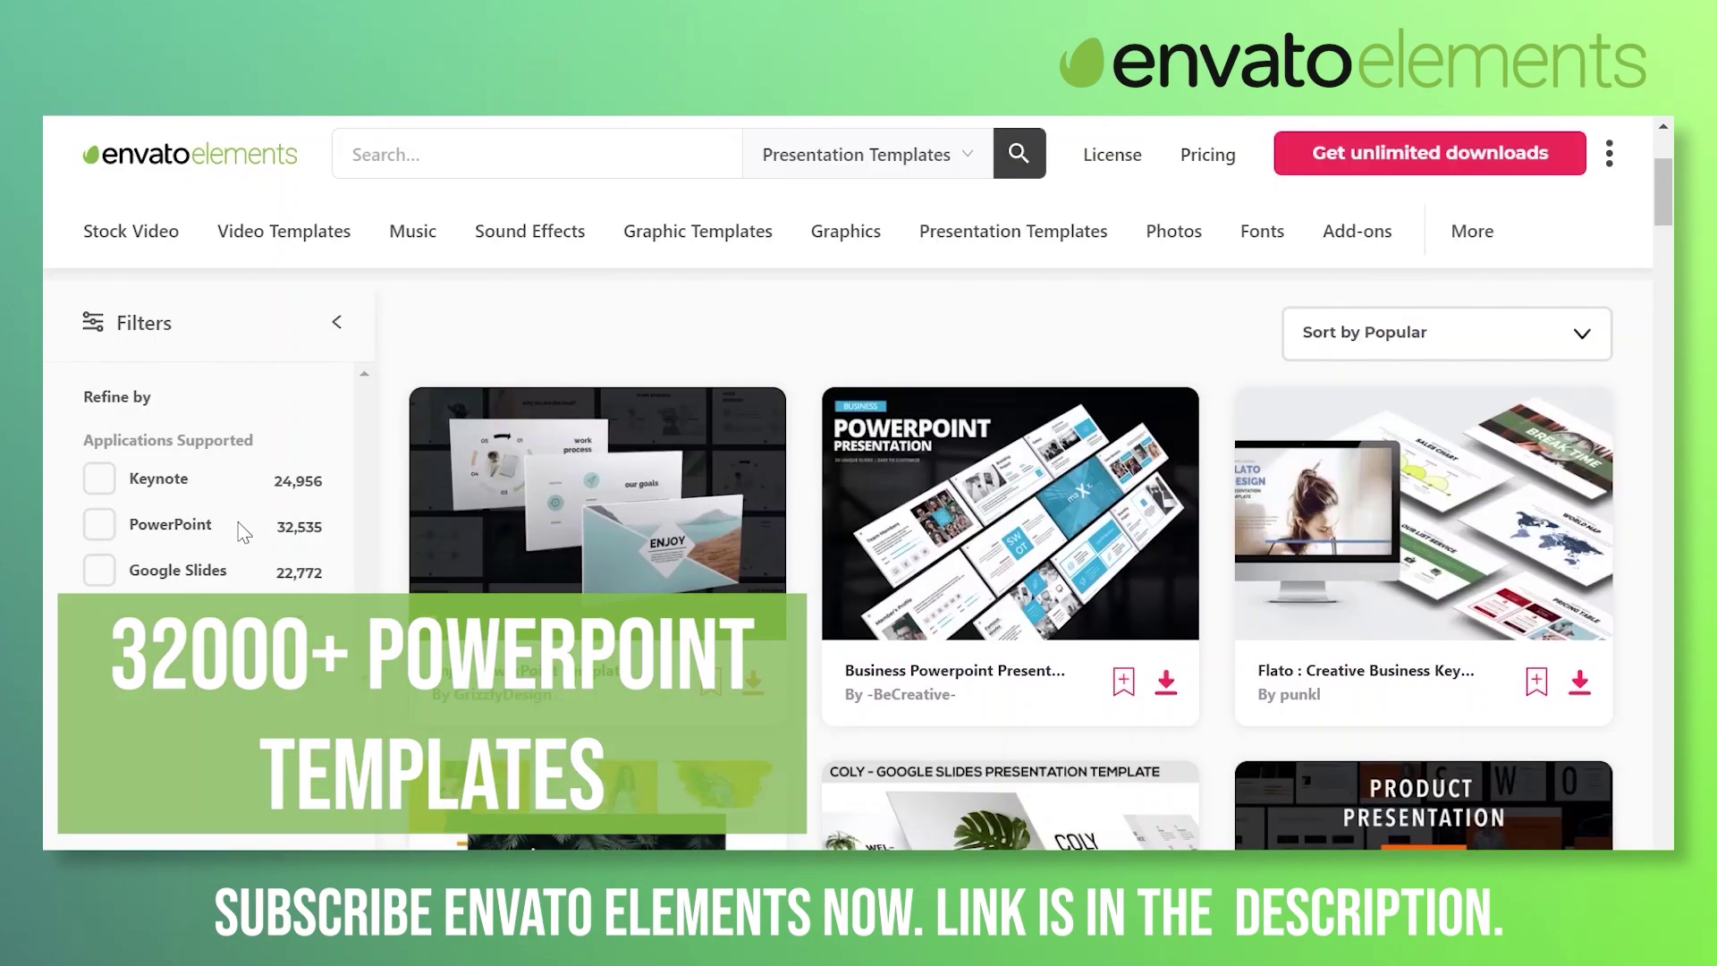
{"action": "scroll", "coordinate": [1070, 558], "scroll_direction": "down", "scroll_amount": 6}
{"action": "scroll", "coordinate": [1070, 558], "scroll_direction": "down", "scroll_amount": 13}
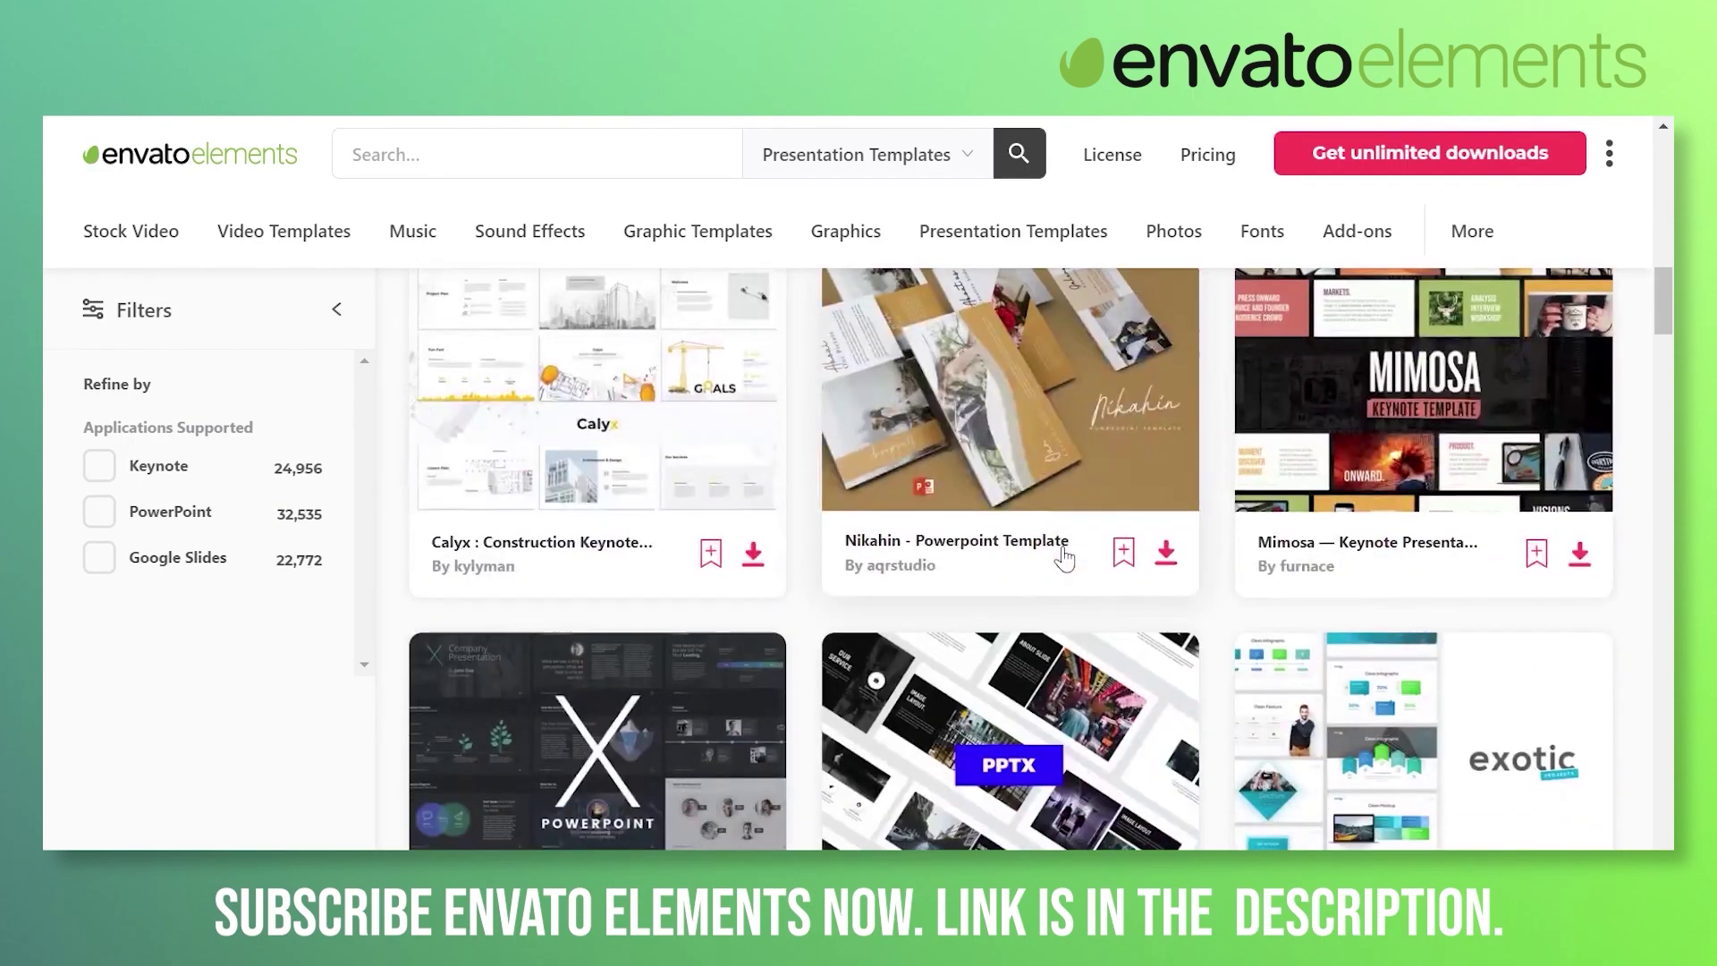
{"action": "scroll", "coordinate": [1064, 558], "scroll_direction": "down", "scroll_amount": 5}
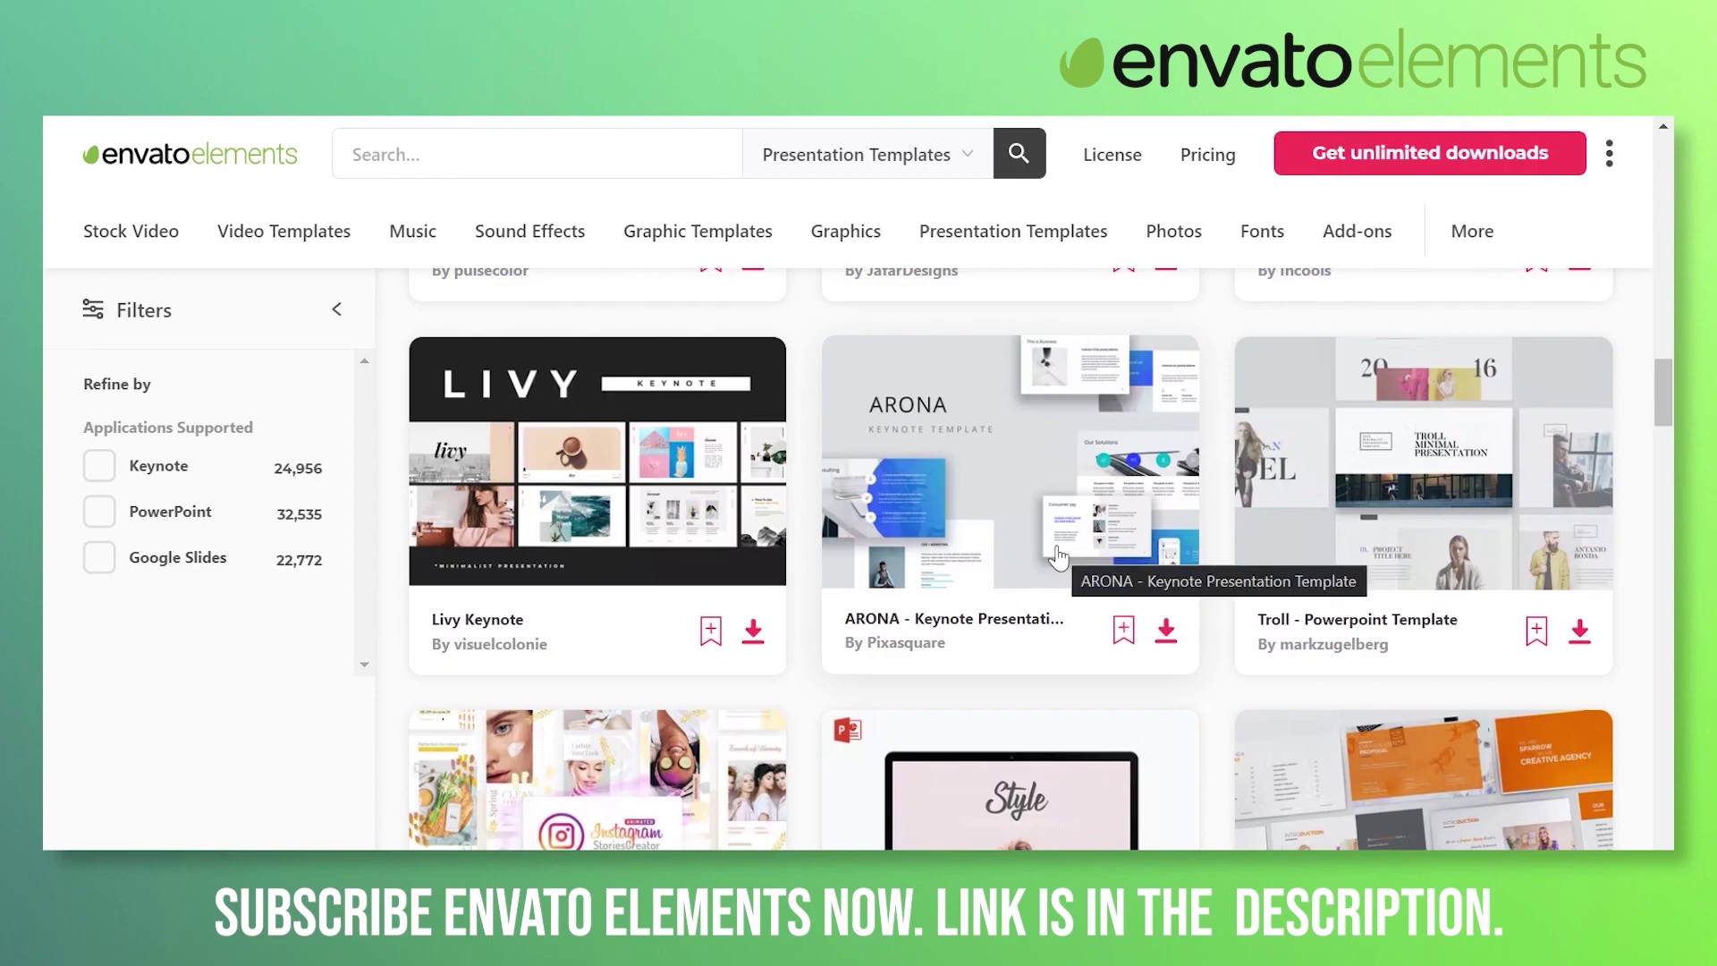
{"action": "scroll", "coordinate": [1058, 556], "scroll_direction": "down", "scroll_amount": 1}
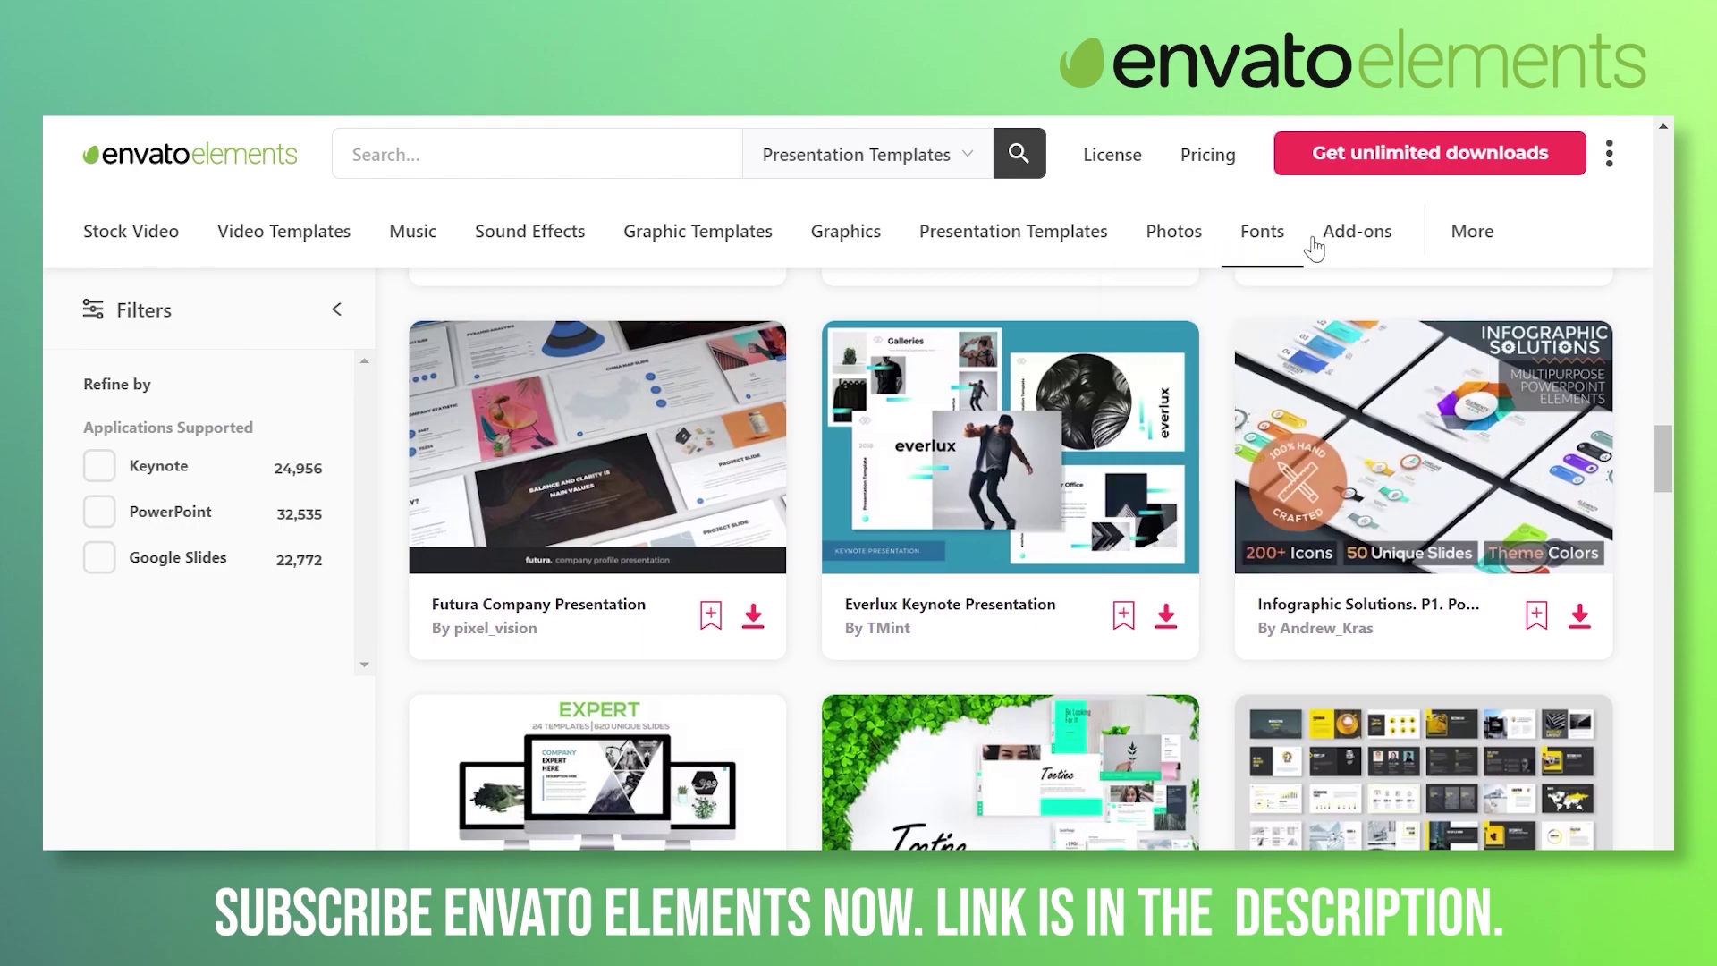
{"action": "mouse_move", "coordinate": [1491, 241]}
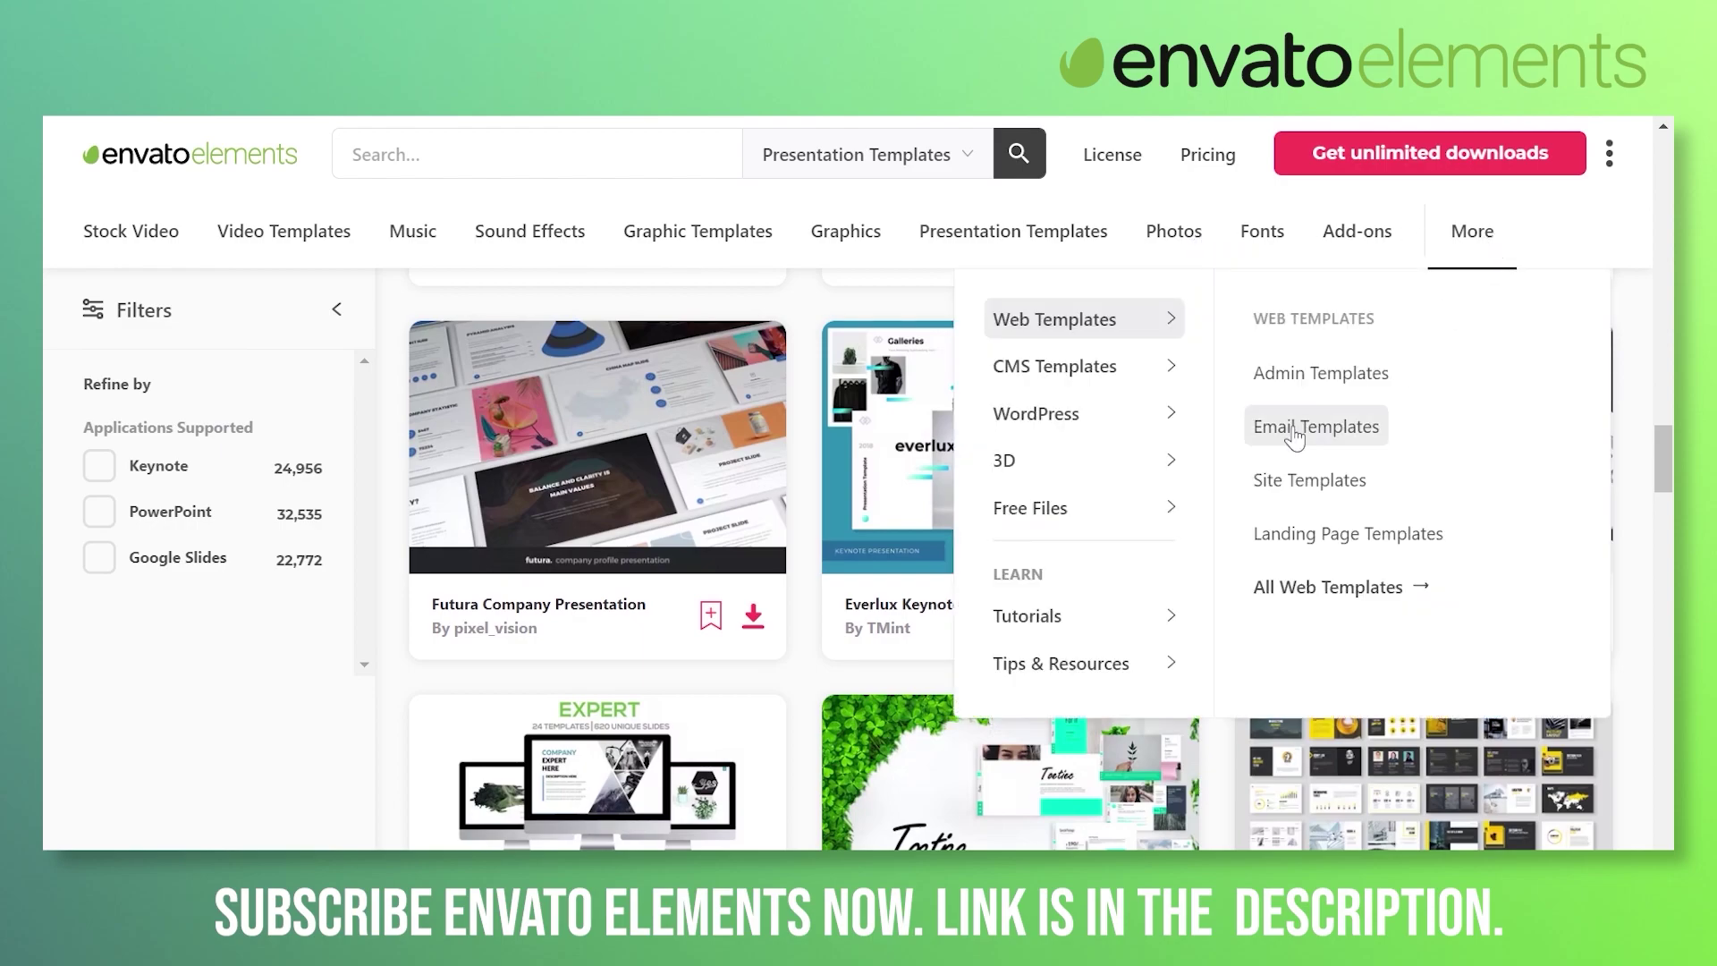
{"action": "mouse_move", "coordinate": [1107, 426]}
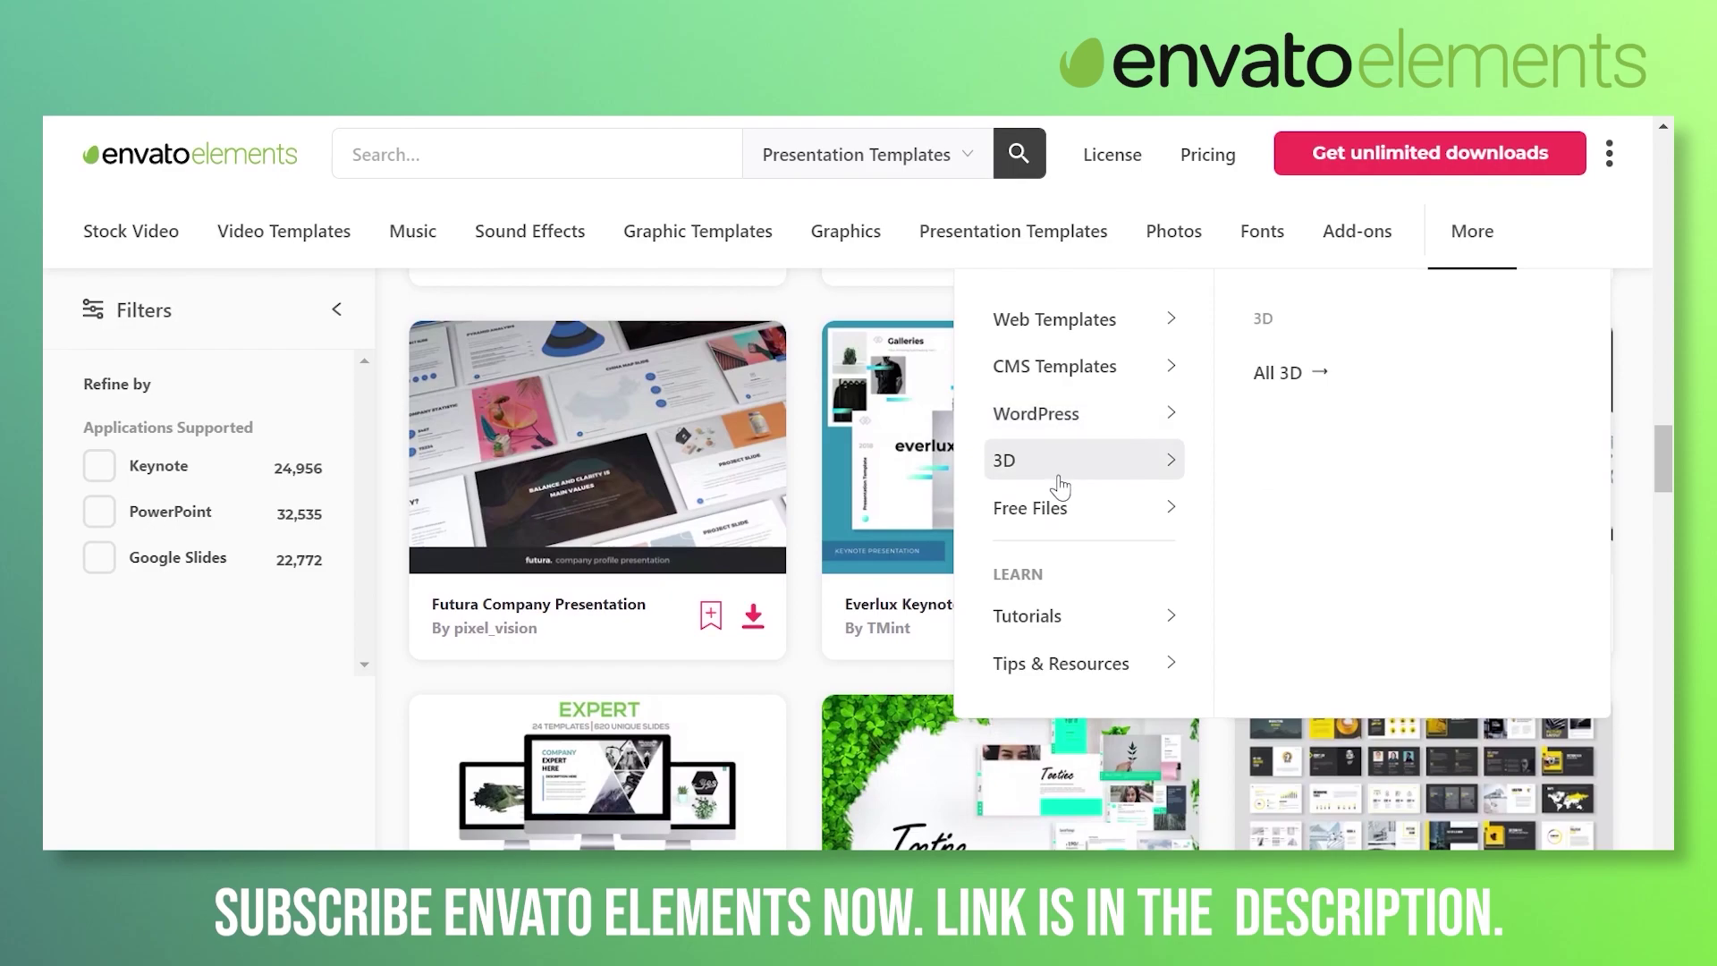
{"action": "mouse_move", "coordinate": [1082, 363]}
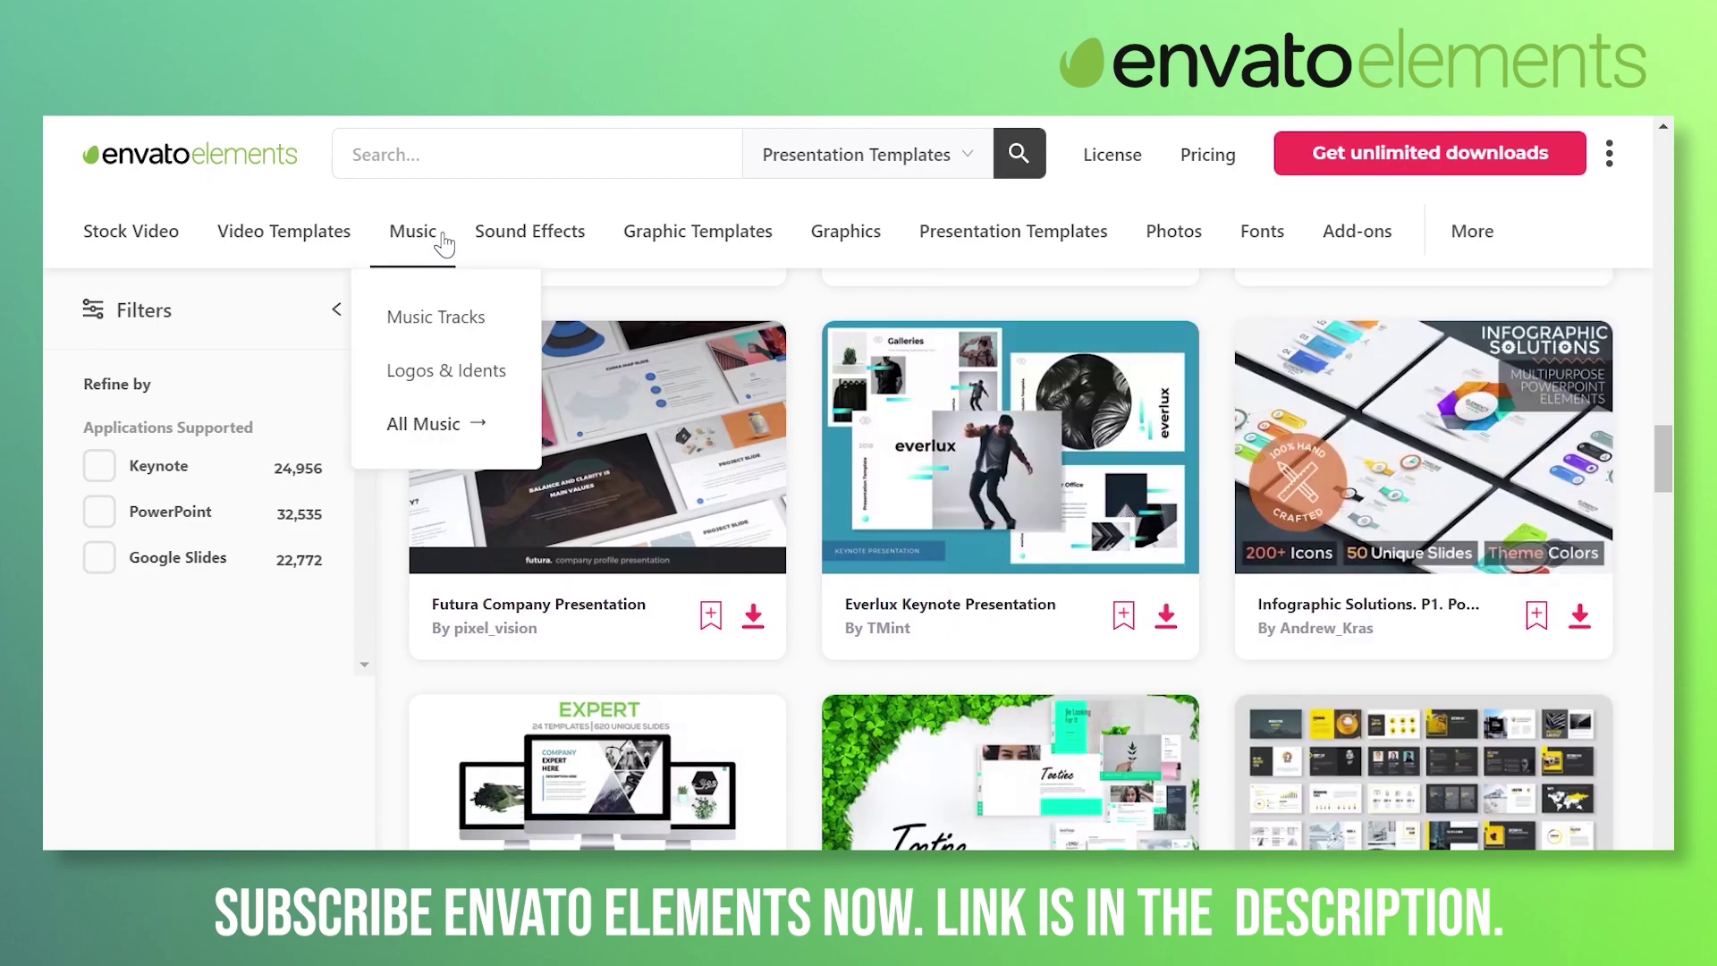
{"action": "mouse_move", "coordinate": [295, 237]}
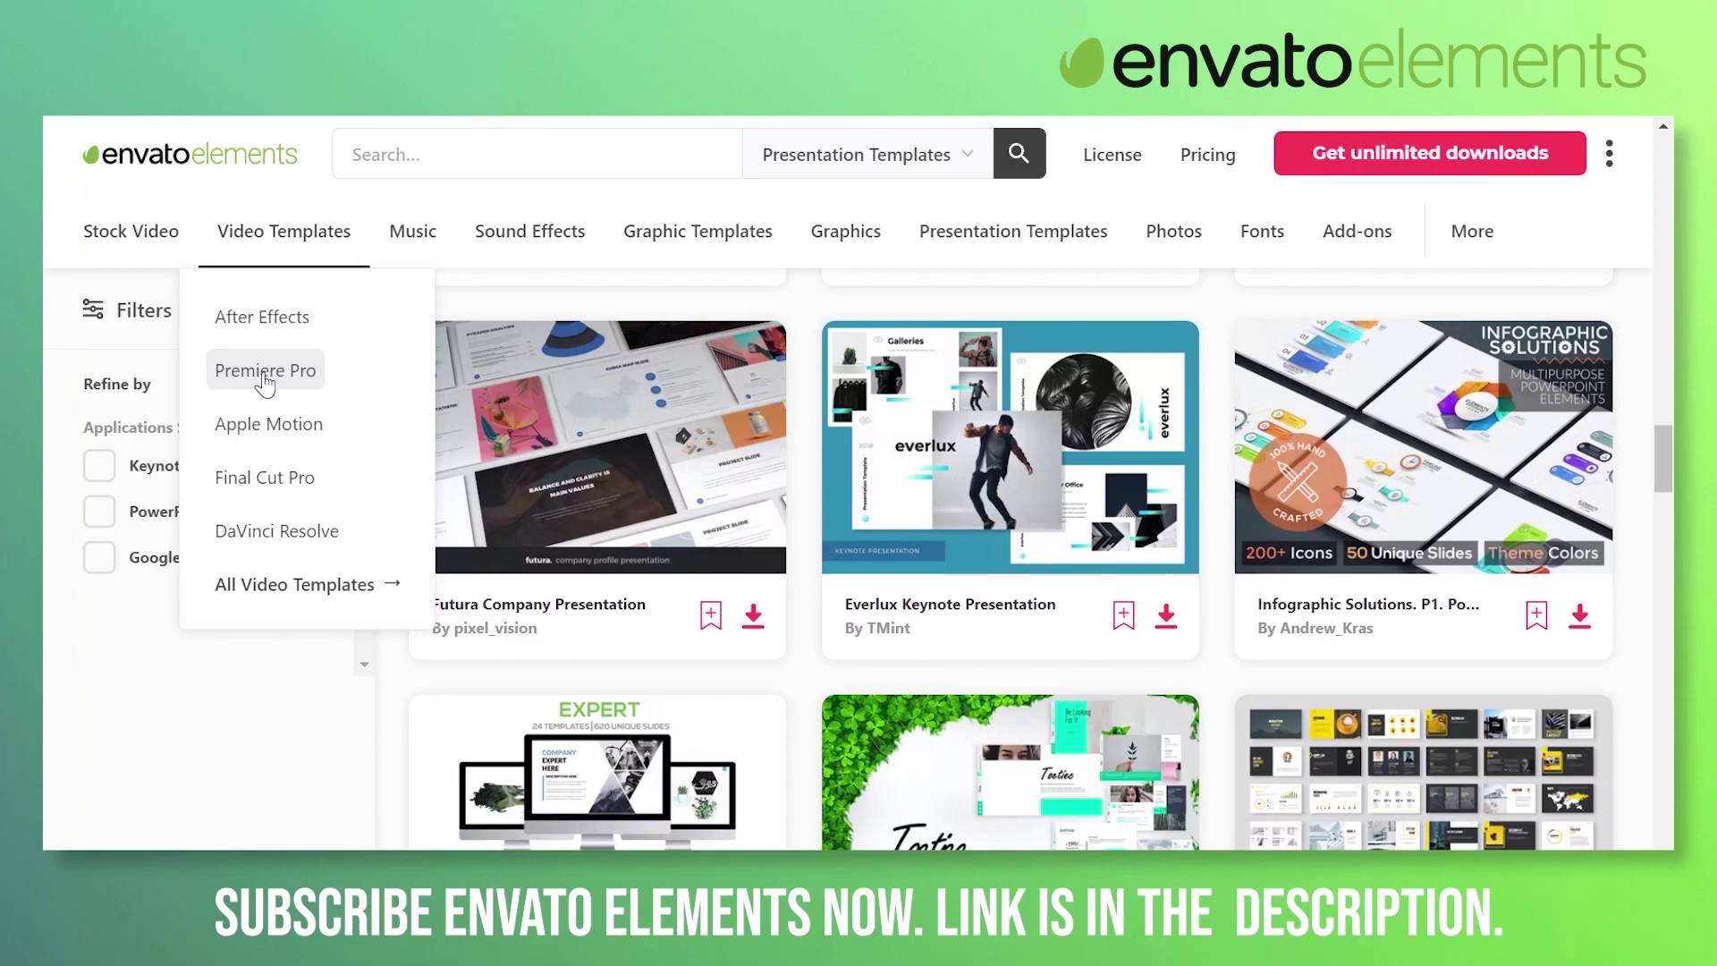
Step: Browse down through the Premiere Pro video templates grid
{"action": "left_click", "coordinate": [265, 382]}
{"action": "scroll", "coordinate": [807, 544], "scroll_direction": "down", "scroll_amount": 5}
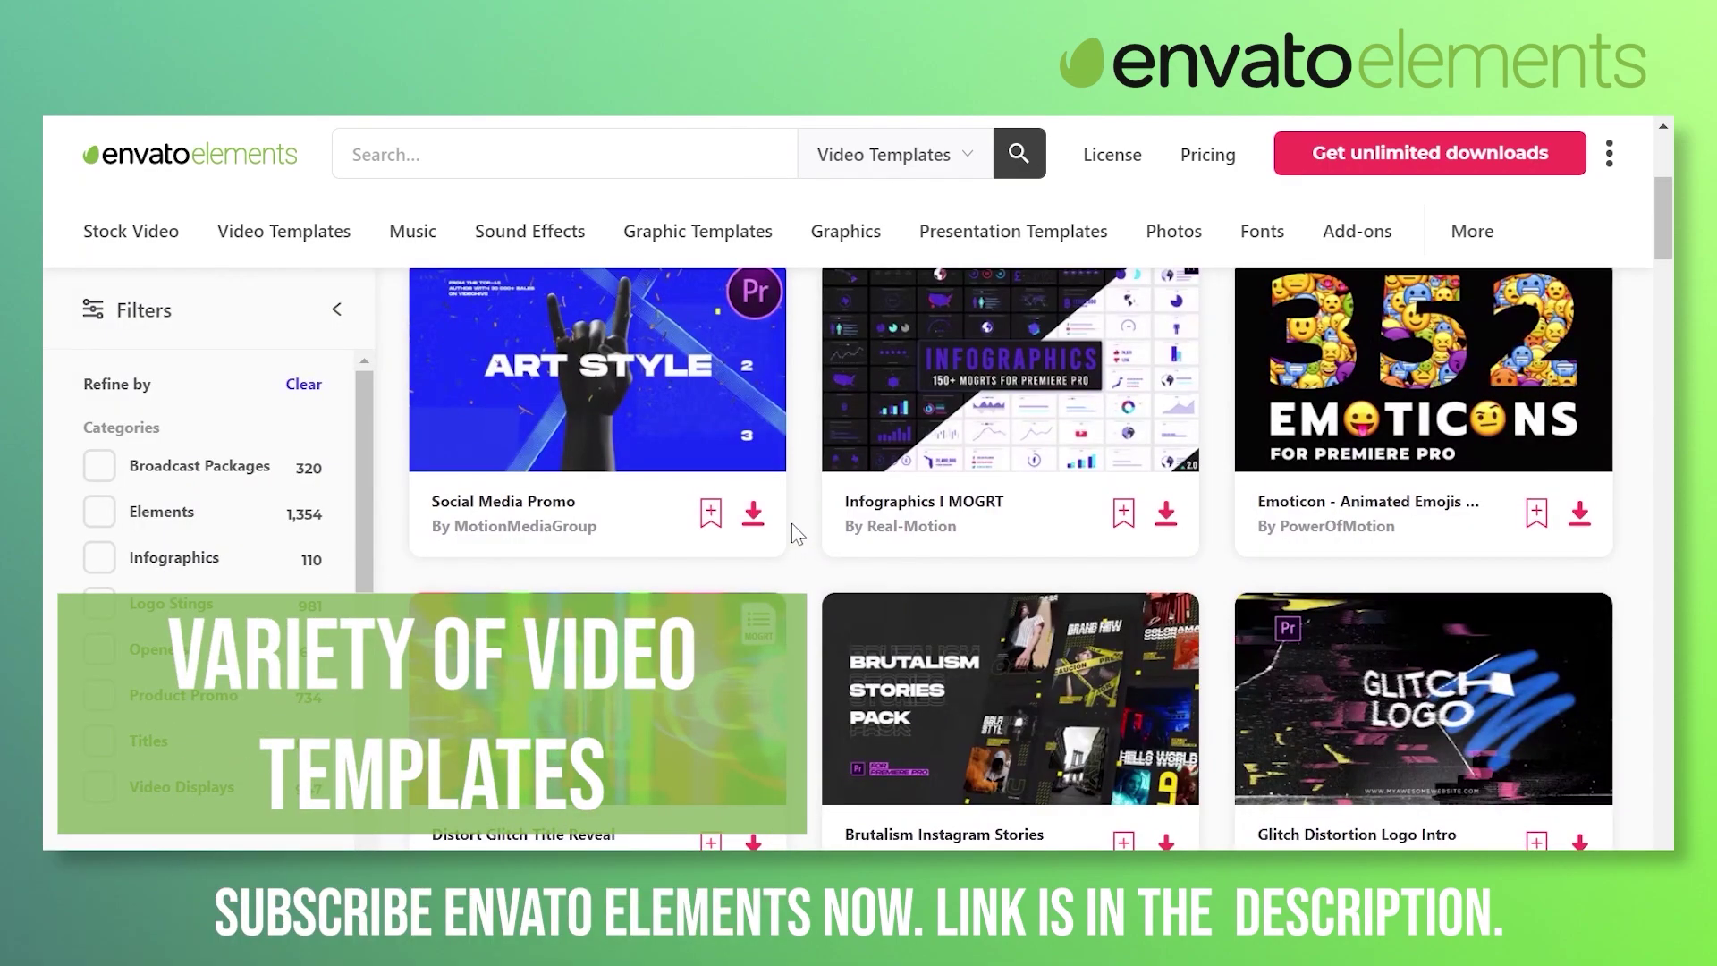
{"action": "scroll", "coordinate": [798, 533], "scroll_direction": "down", "scroll_amount": 10}
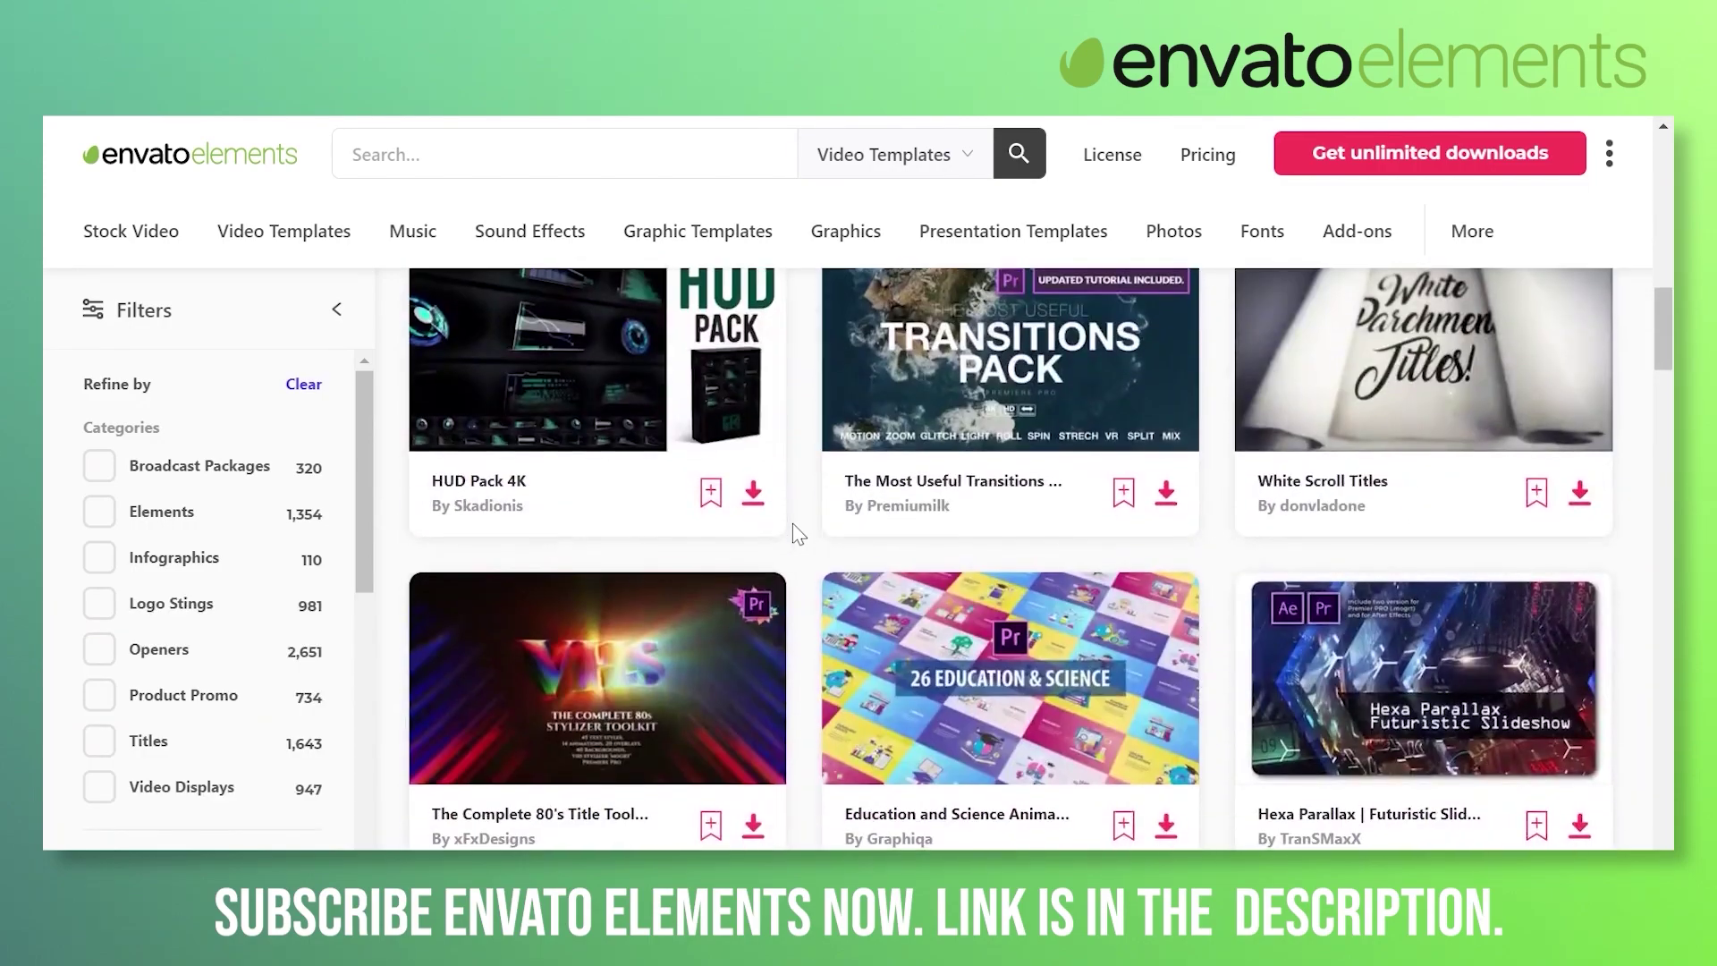
{"action": "scroll", "coordinate": [799, 534], "scroll_direction": "down", "scroll_amount": 10}
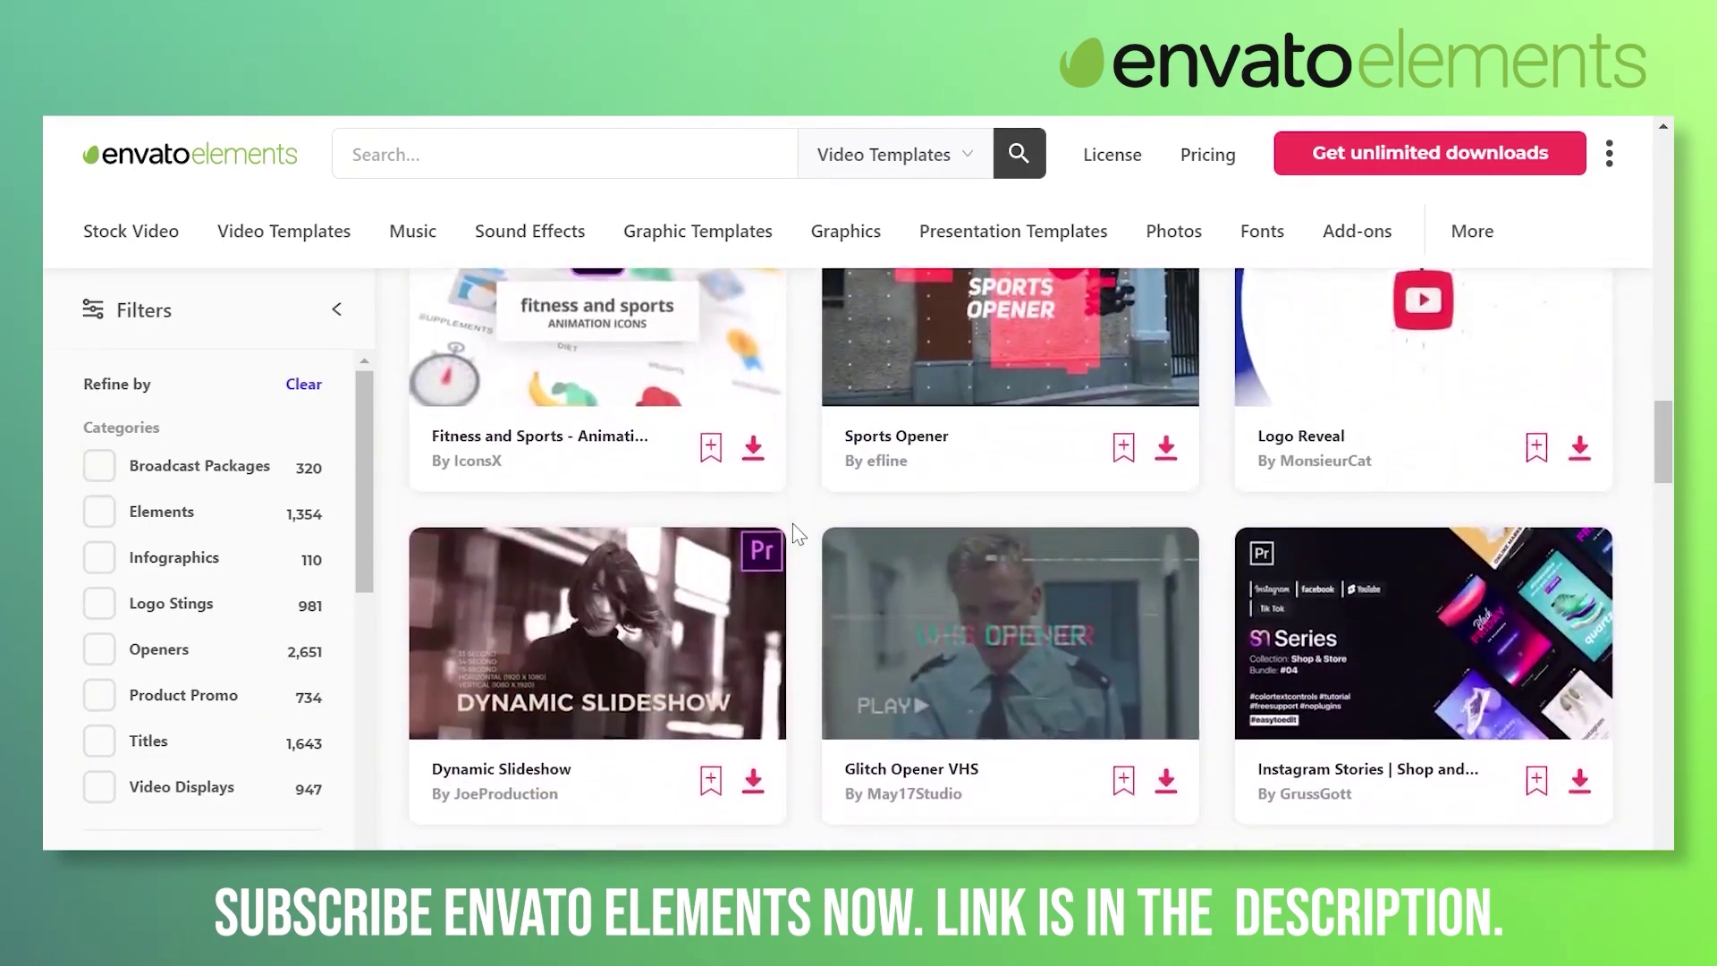
{"action": "scroll", "coordinate": [798, 533], "scroll_direction": "down", "scroll_amount": 3}
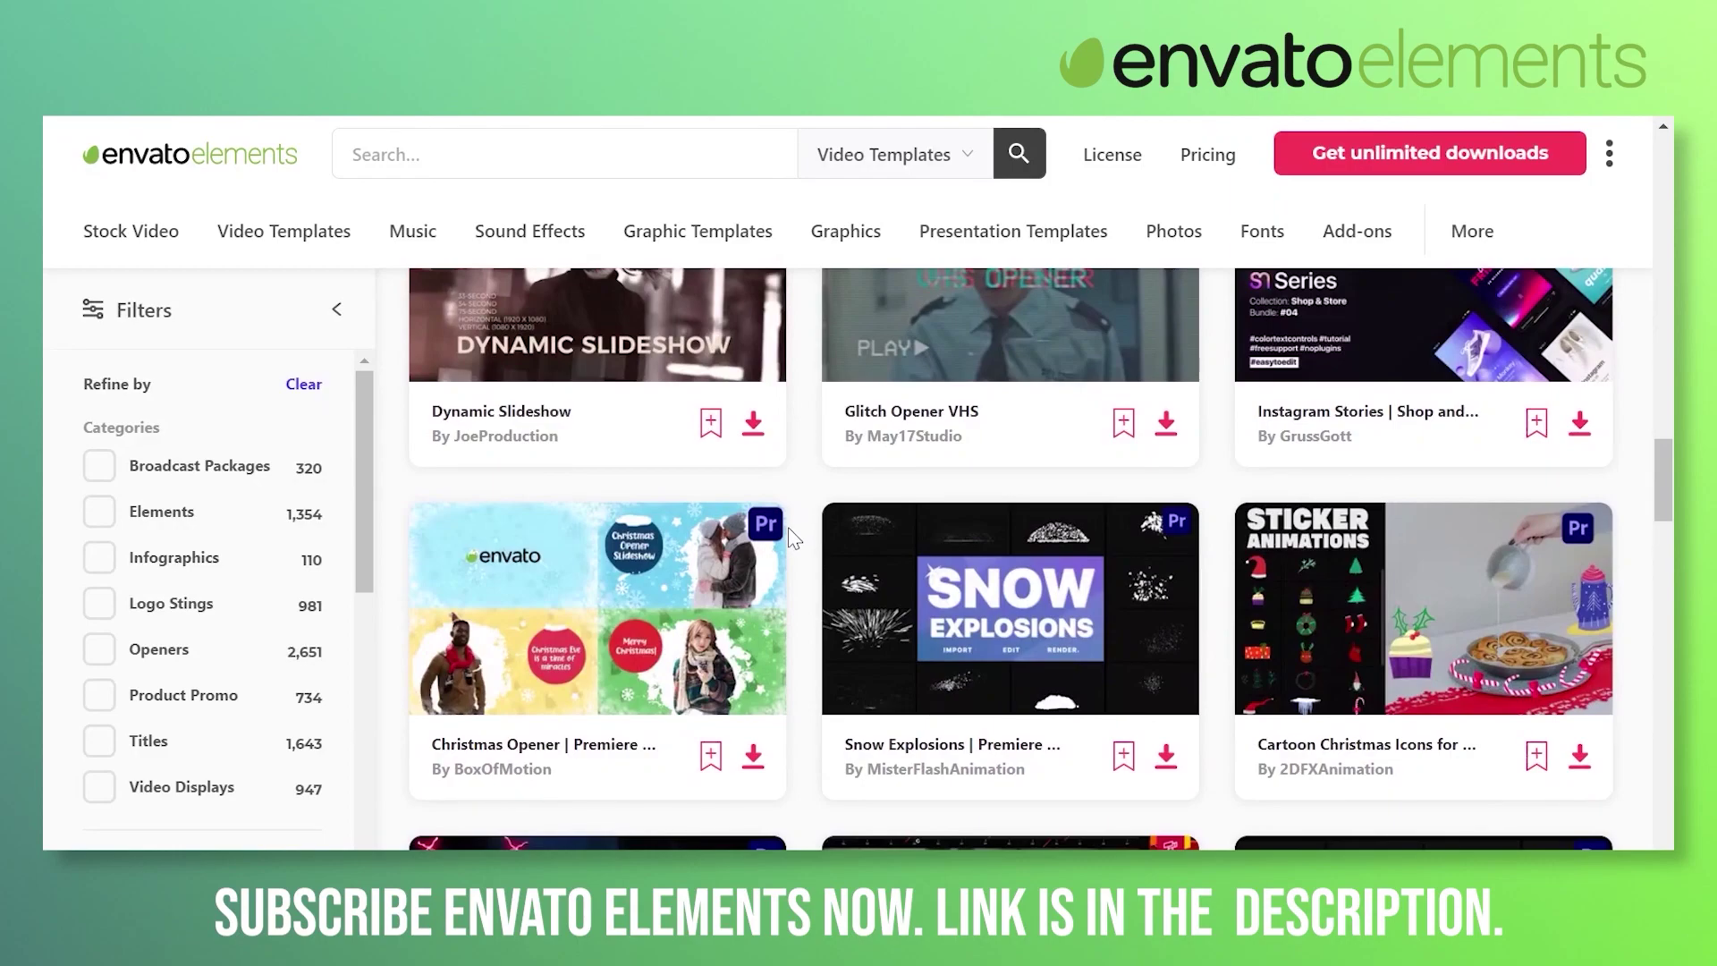
{"action": "scroll", "coordinate": [795, 538], "scroll_direction": "down", "scroll_amount": 3}
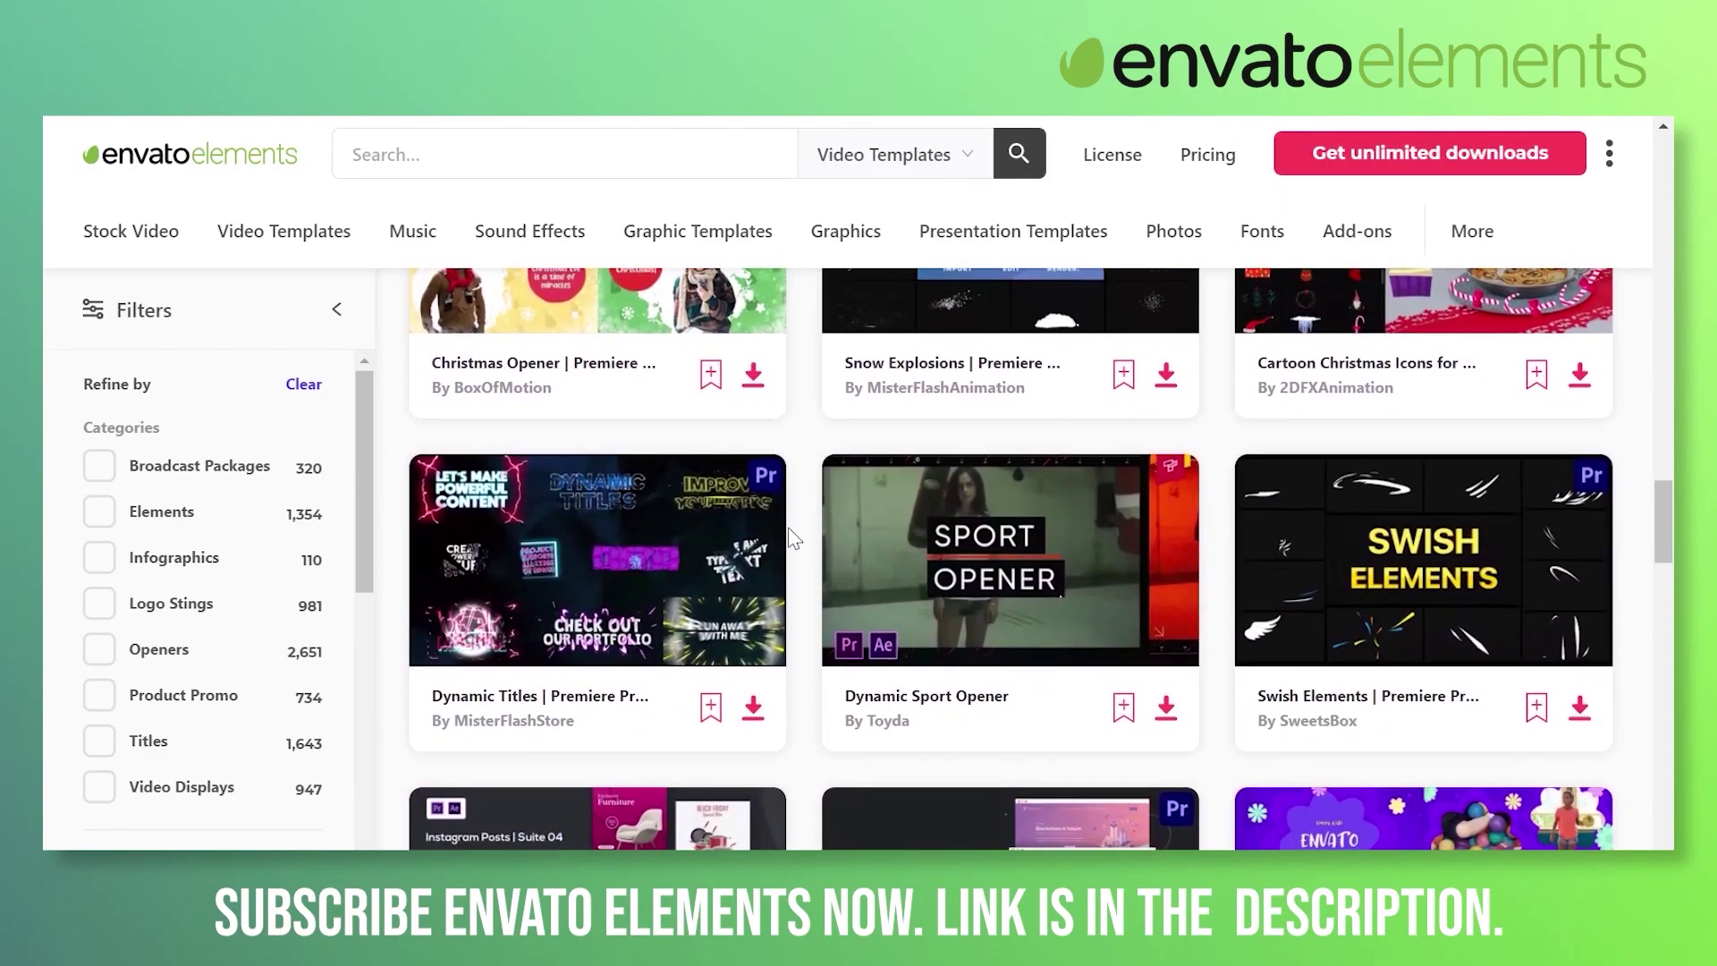
{"action": "scroll", "coordinate": [792, 537], "scroll_direction": "down", "scroll_amount": 5}
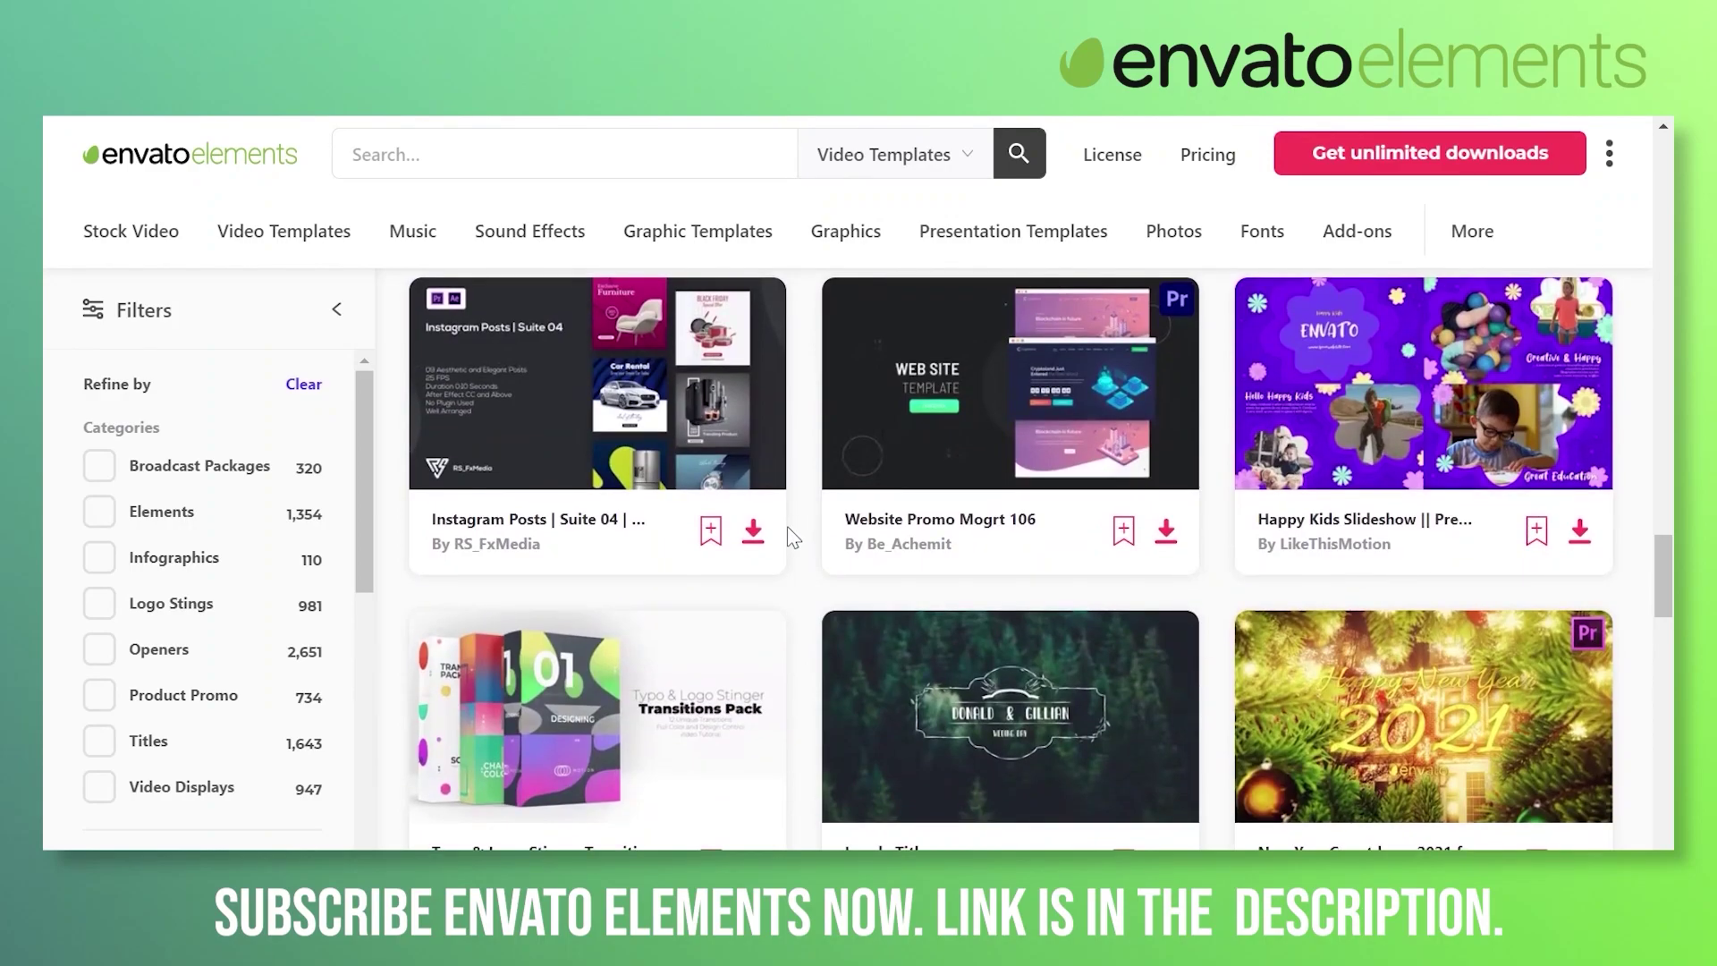
{"action": "scroll", "coordinate": [793, 541], "scroll_direction": "down", "scroll_amount": 5}
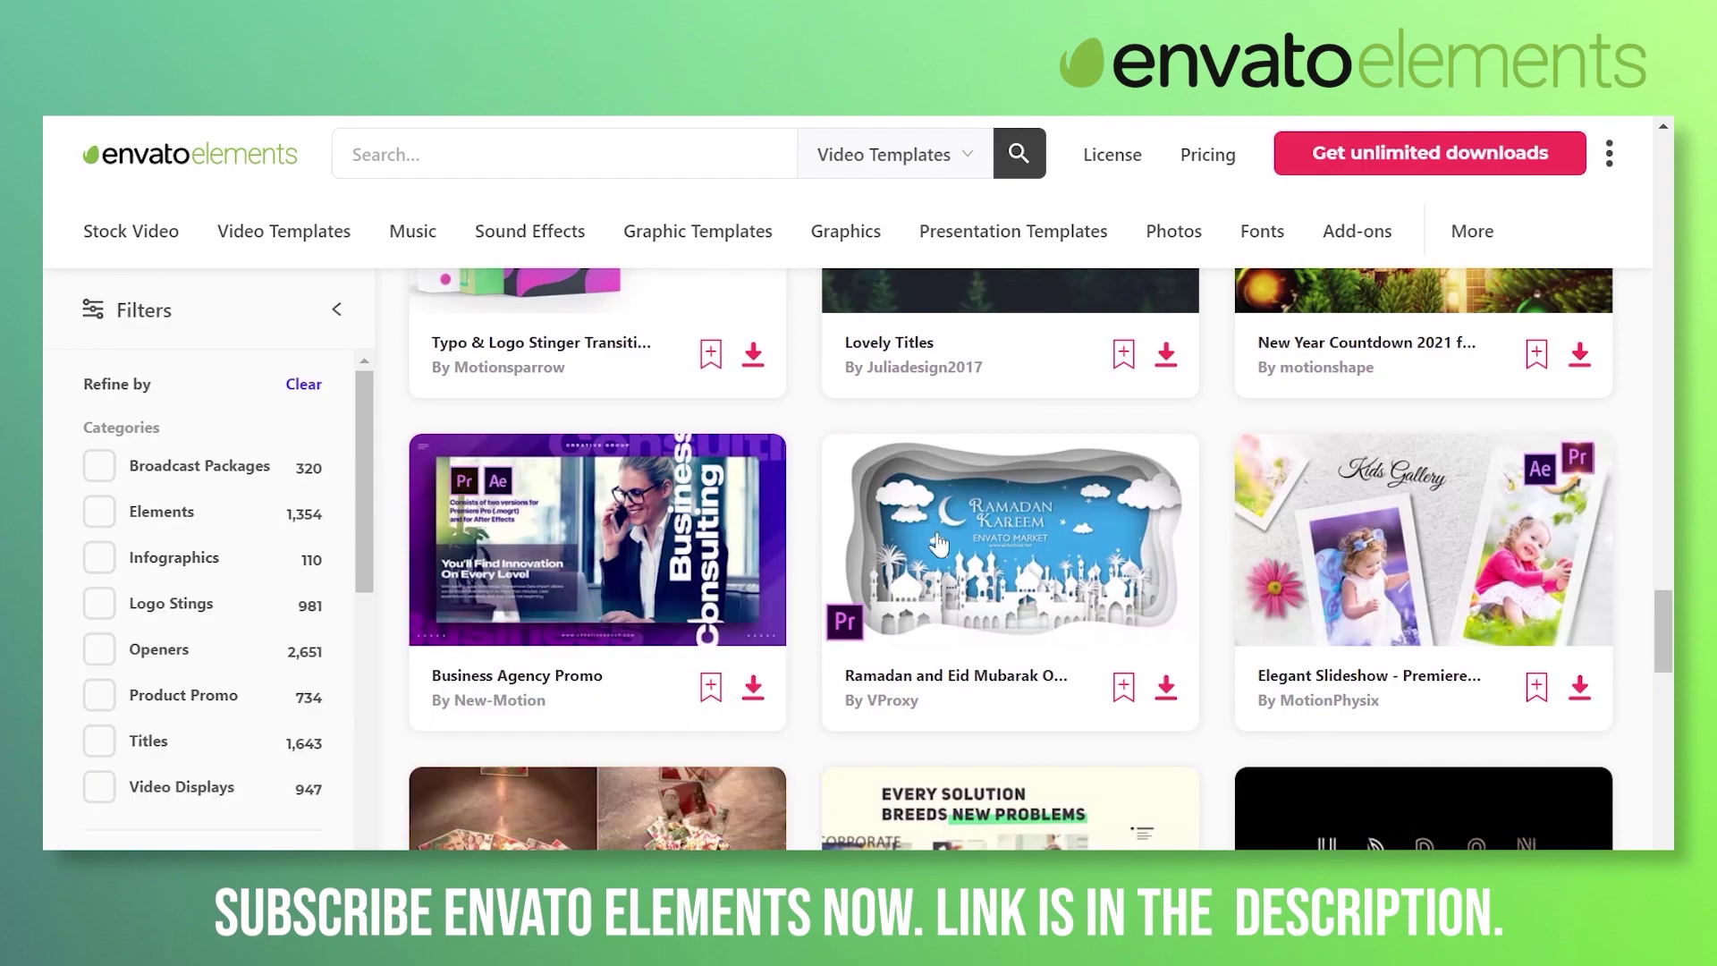
Step: Read down through the License information page
{"action": "left_click", "coordinate": [1111, 157]}
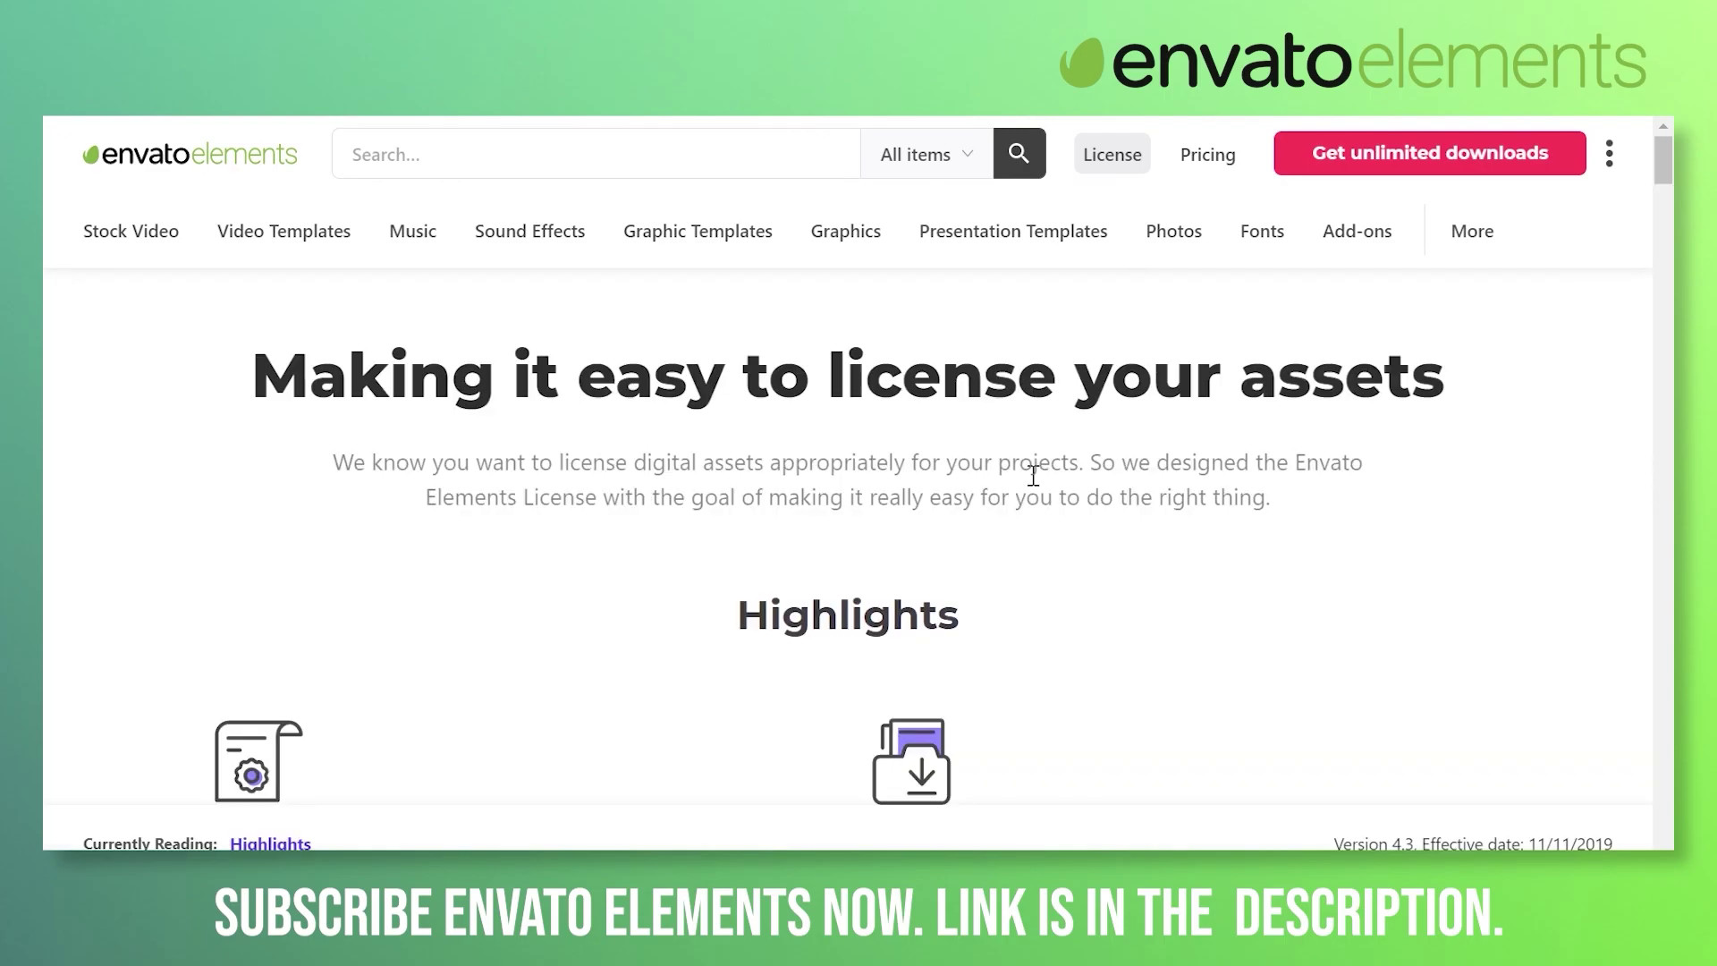
{"action": "scroll", "coordinate": [1024, 494], "scroll_direction": "down", "scroll_amount": 1}
{"action": "scroll", "coordinate": [1019, 496], "scroll_direction": "down", "scroll_amount": 2}
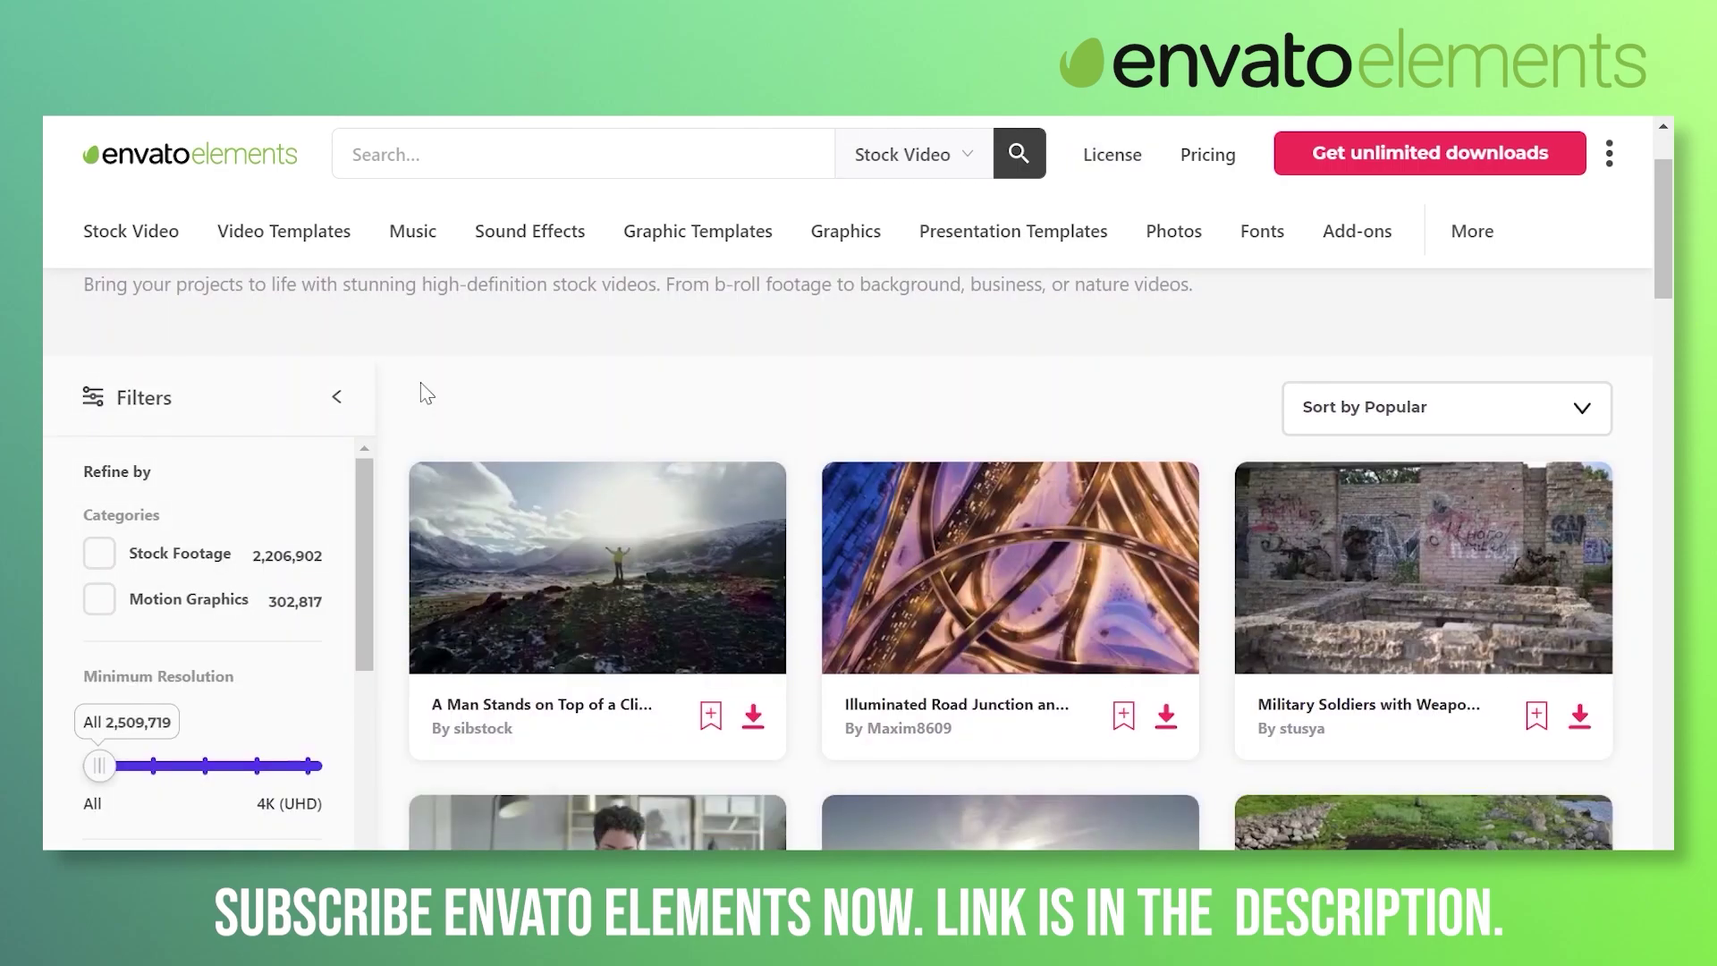
{"action": "scroll", "coordinate": [424, 395], "scroll_direction": "down", "scroll_amount": 1}
{"action": "scroll", "coordinate": [424, 393], "scroll_direction": "down", "scroll_amount": 1}
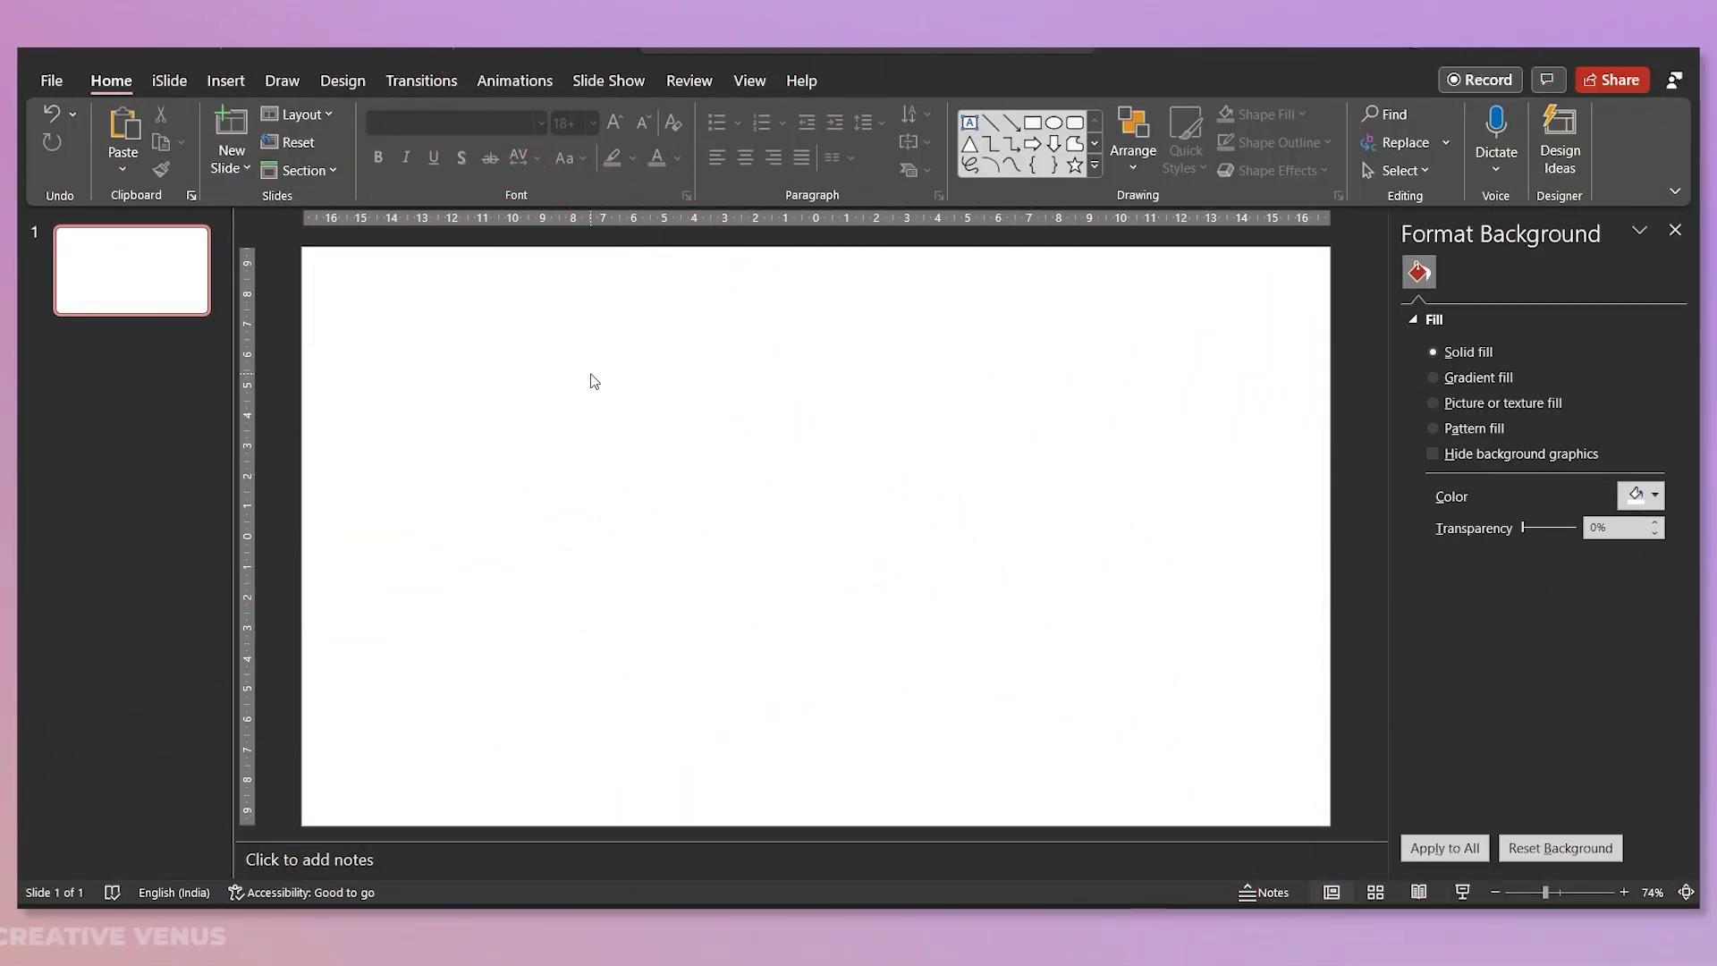
Step: Draw a rectangle over most of the slide with no outline and a light grey fill
{"action": "left_click", "coordinate": [225, 80]}
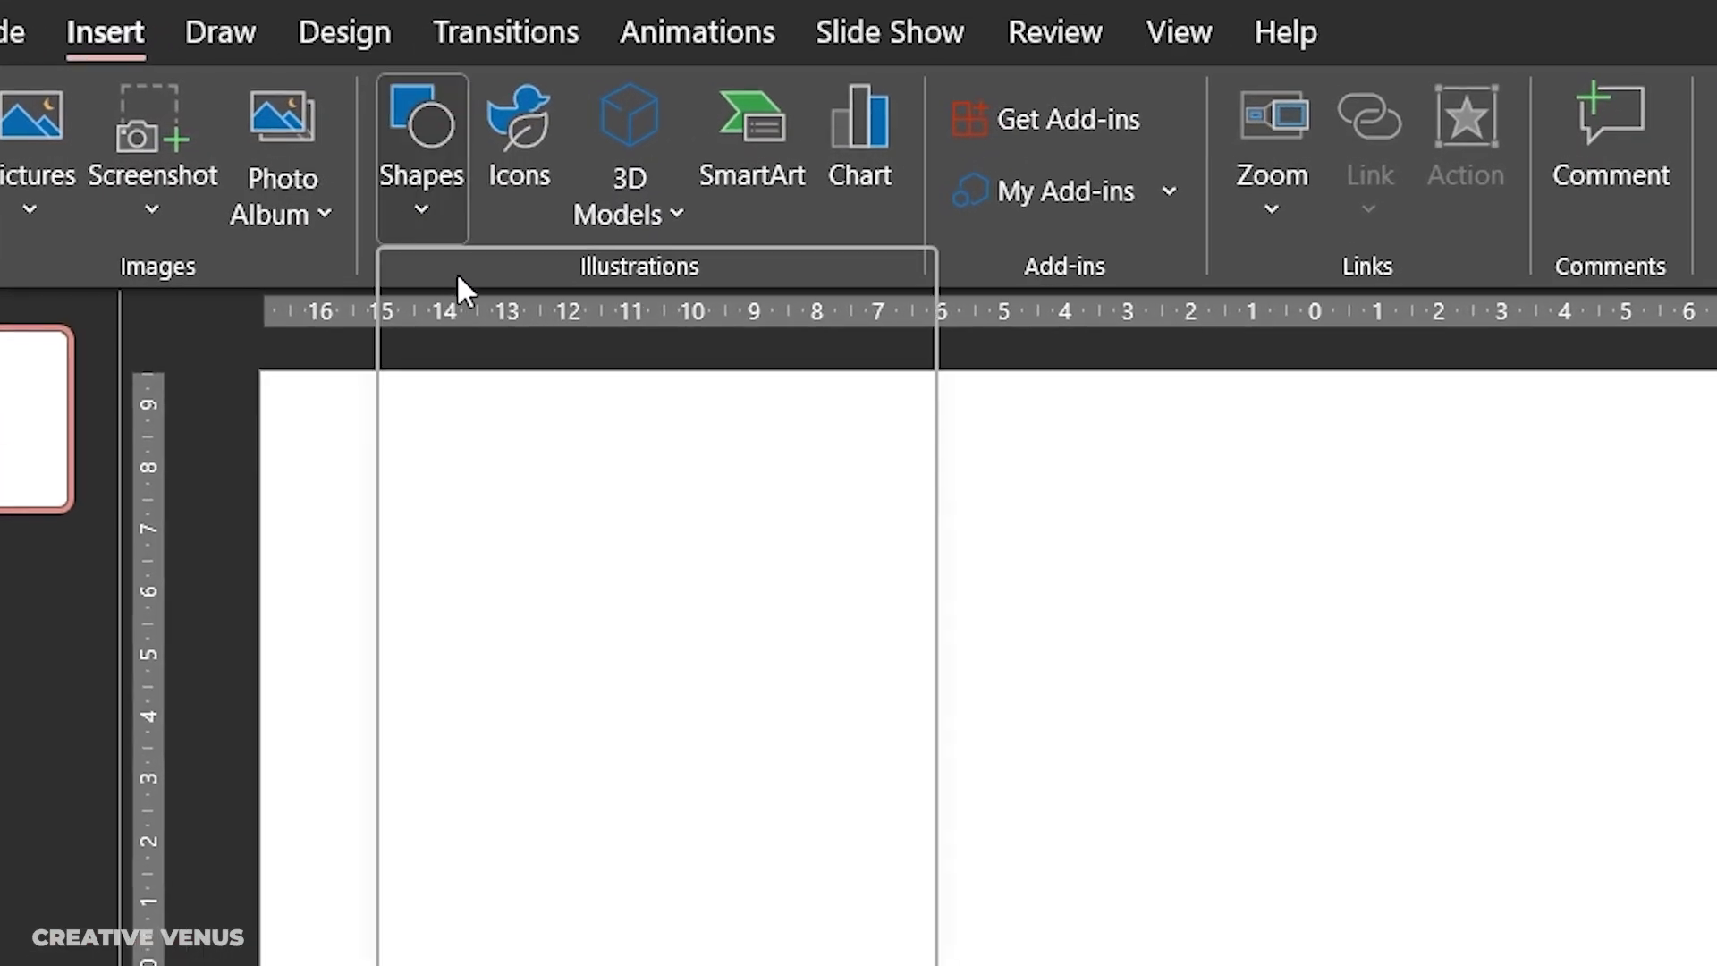
{"action": "left_click", "coordinate": [521, 345]}
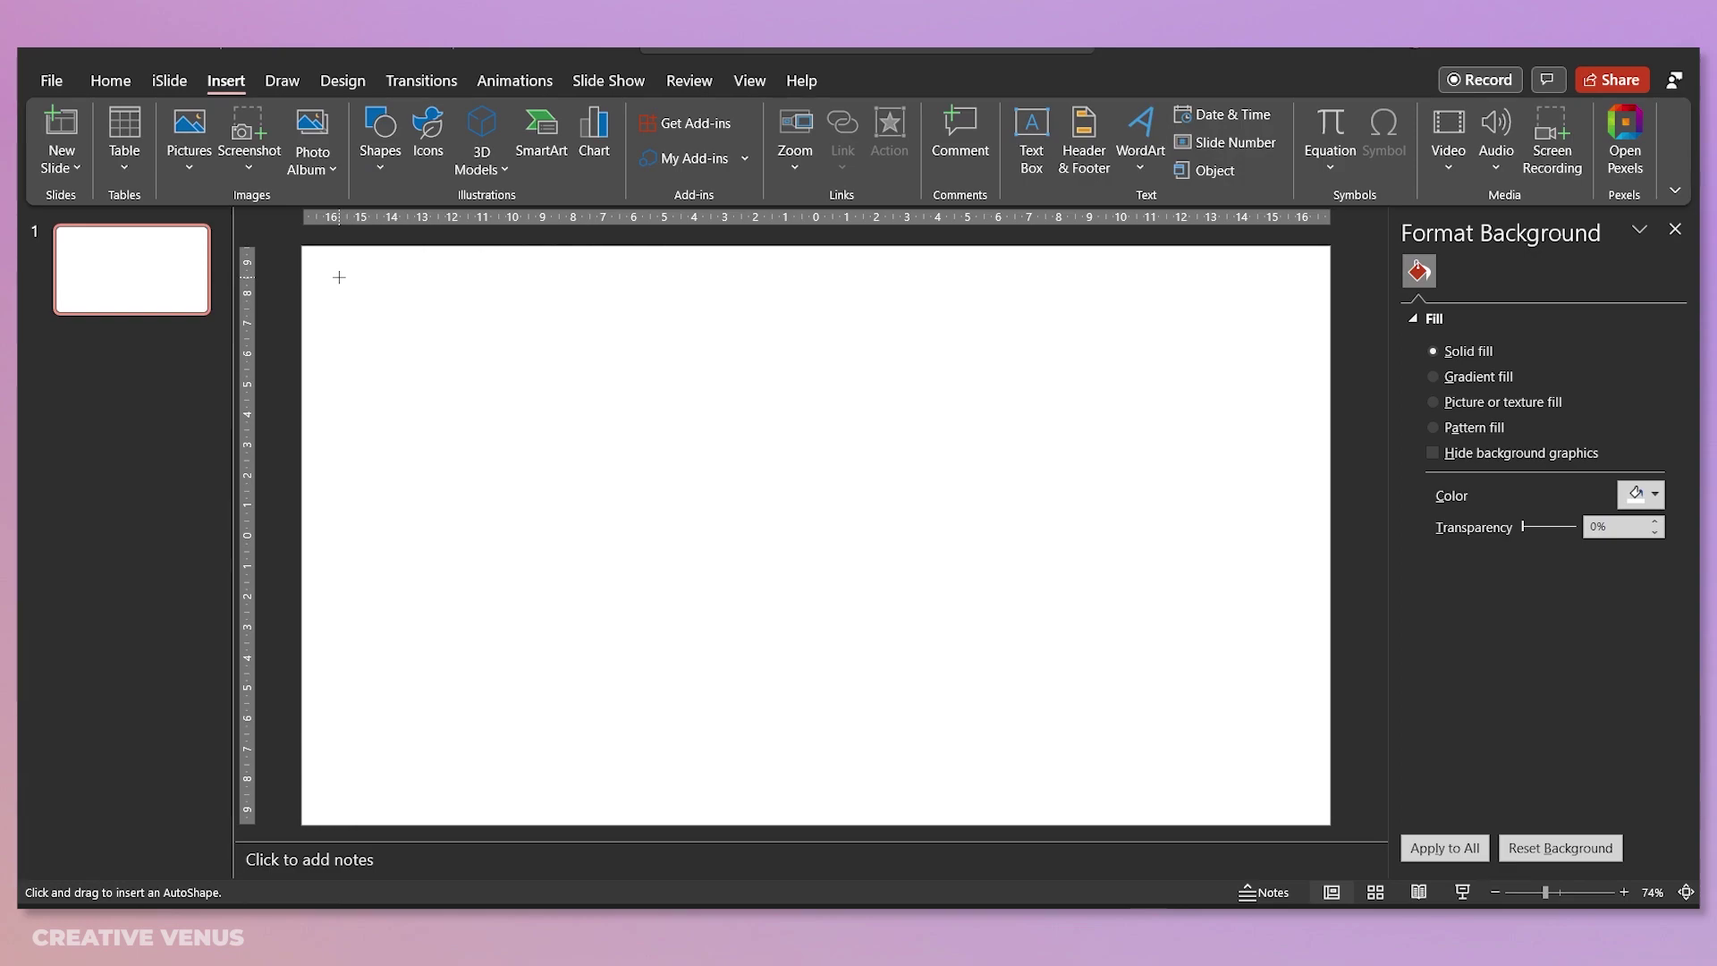
{"action": "left_click_drag", "start_coordinate": [338, 277], "coordinate": [1330, 824]}
{"action": "left_click_drag", "start_coordinate": [339, 284], "coordinate": [339, 283]}
{"action": "left_click", "coordinate": [1435, 617]}
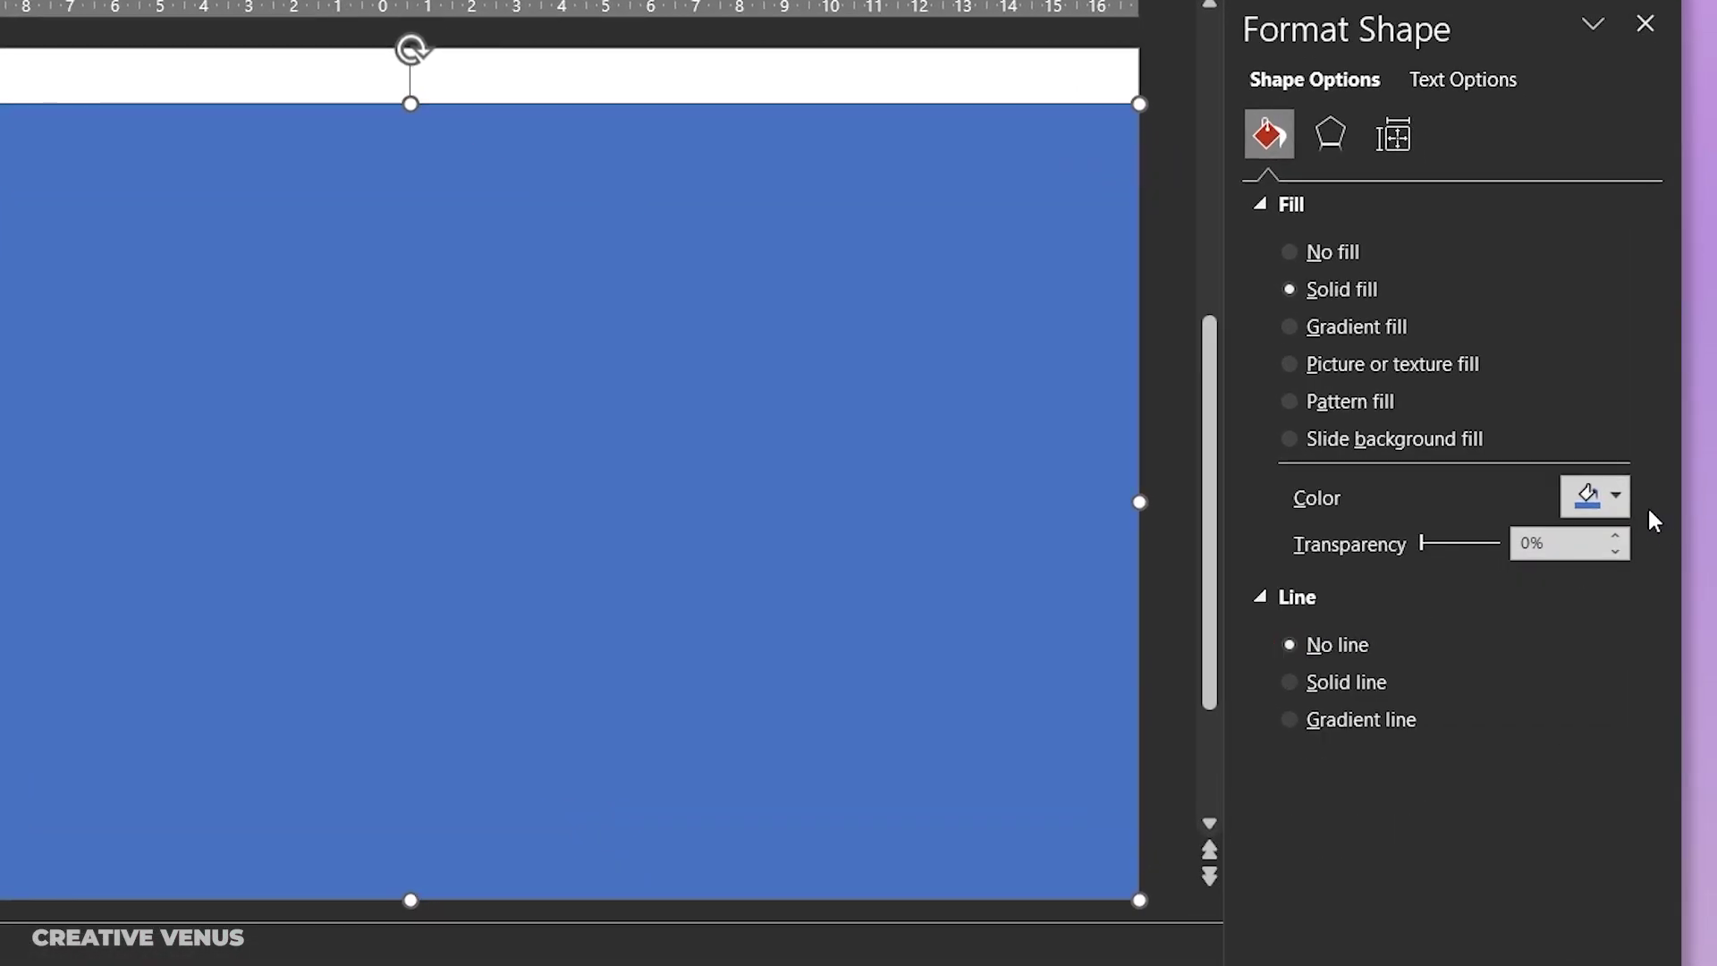
{"action": "left_click", "coordinate": [1614, 496]}
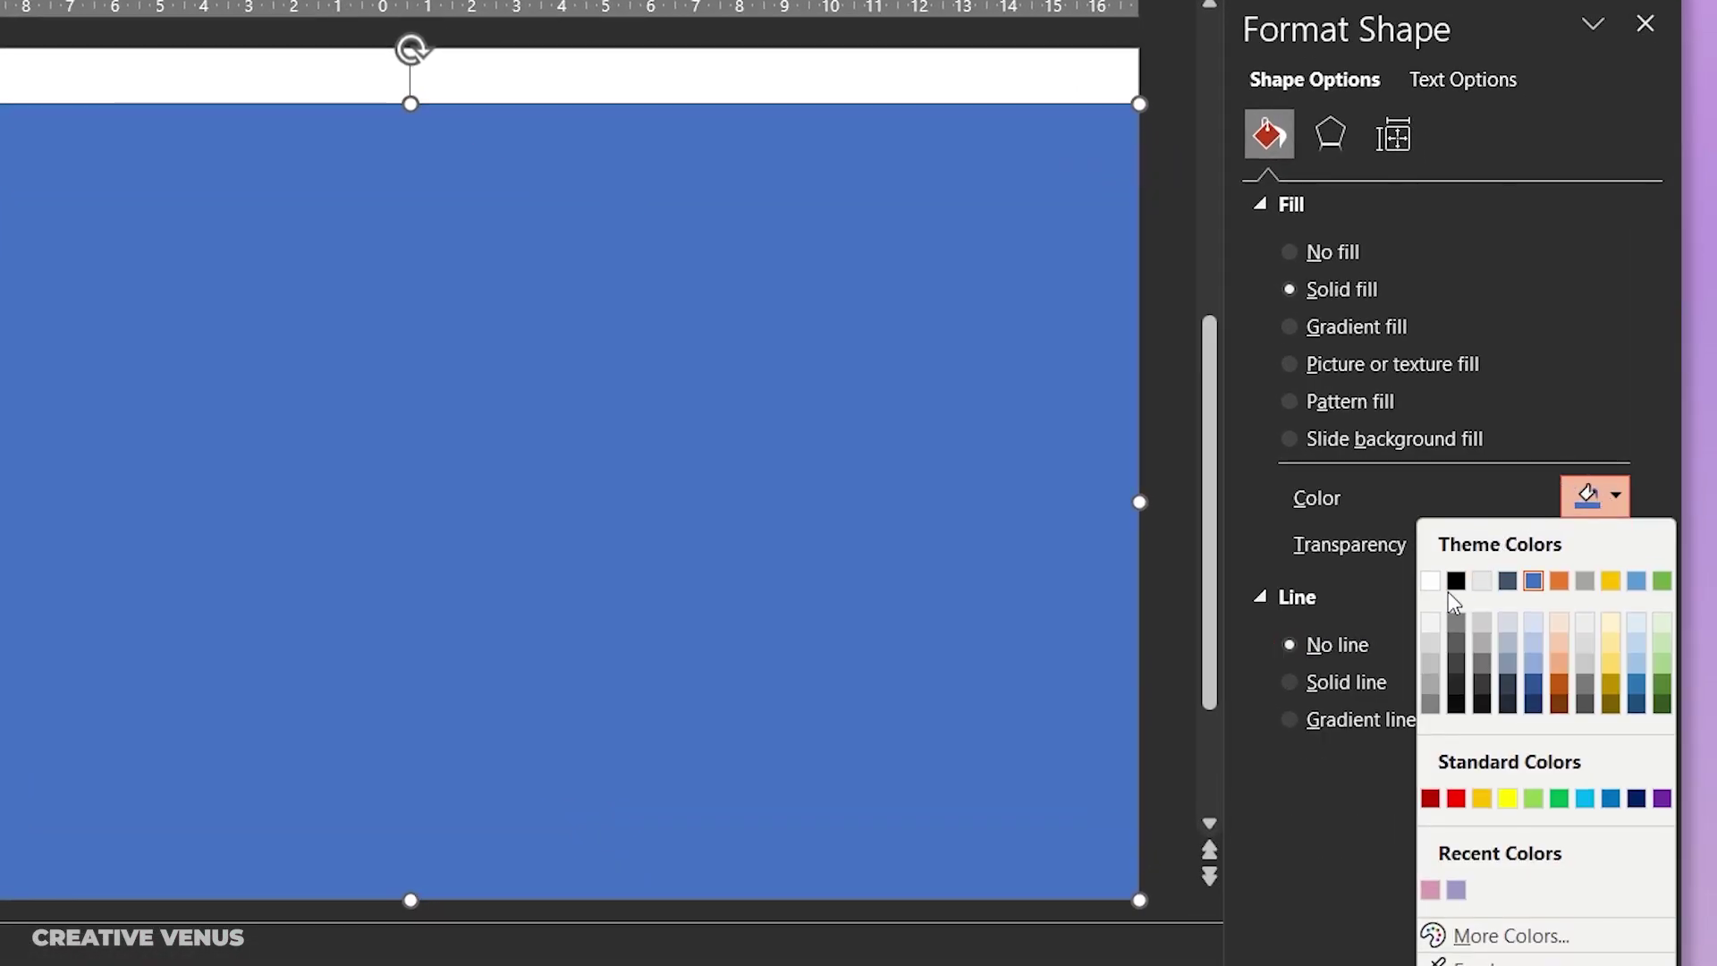
{"action": "left_click", "coordinate": [1430, 622]}
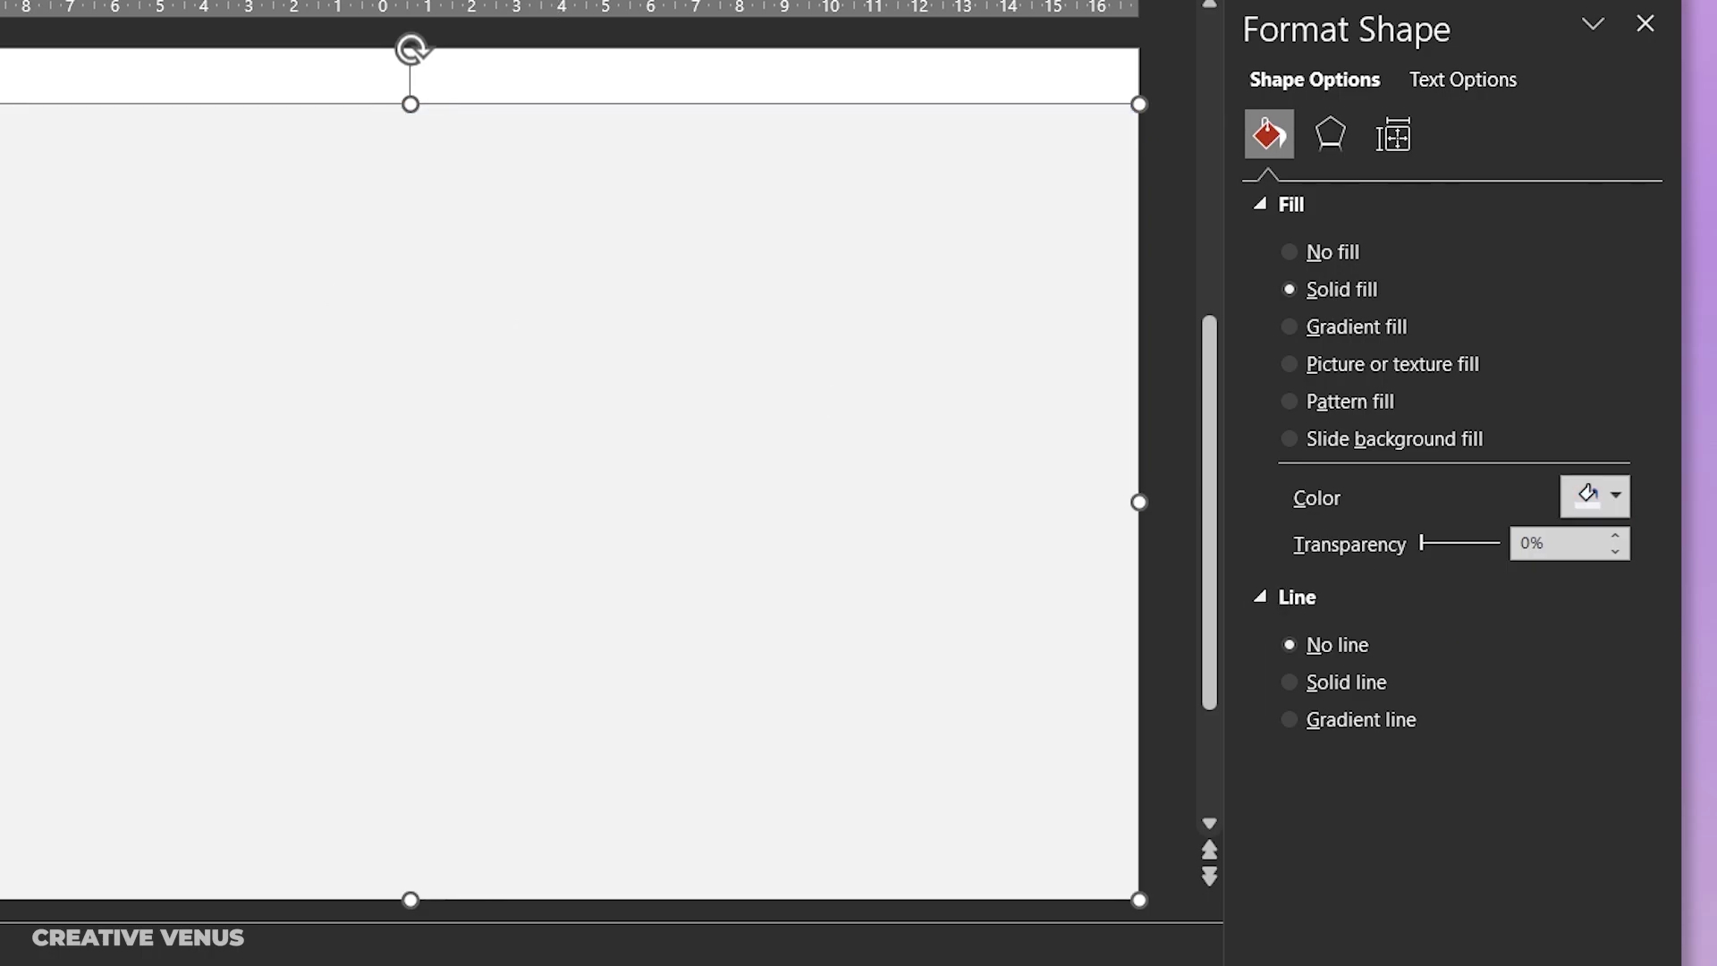
{"action": "key", "text": "Escape"}
Step: Fine-tune the rectangle's fill to the custom grey #E4E4E4
{"action": "left_click", "coordinate": [620, 444]}
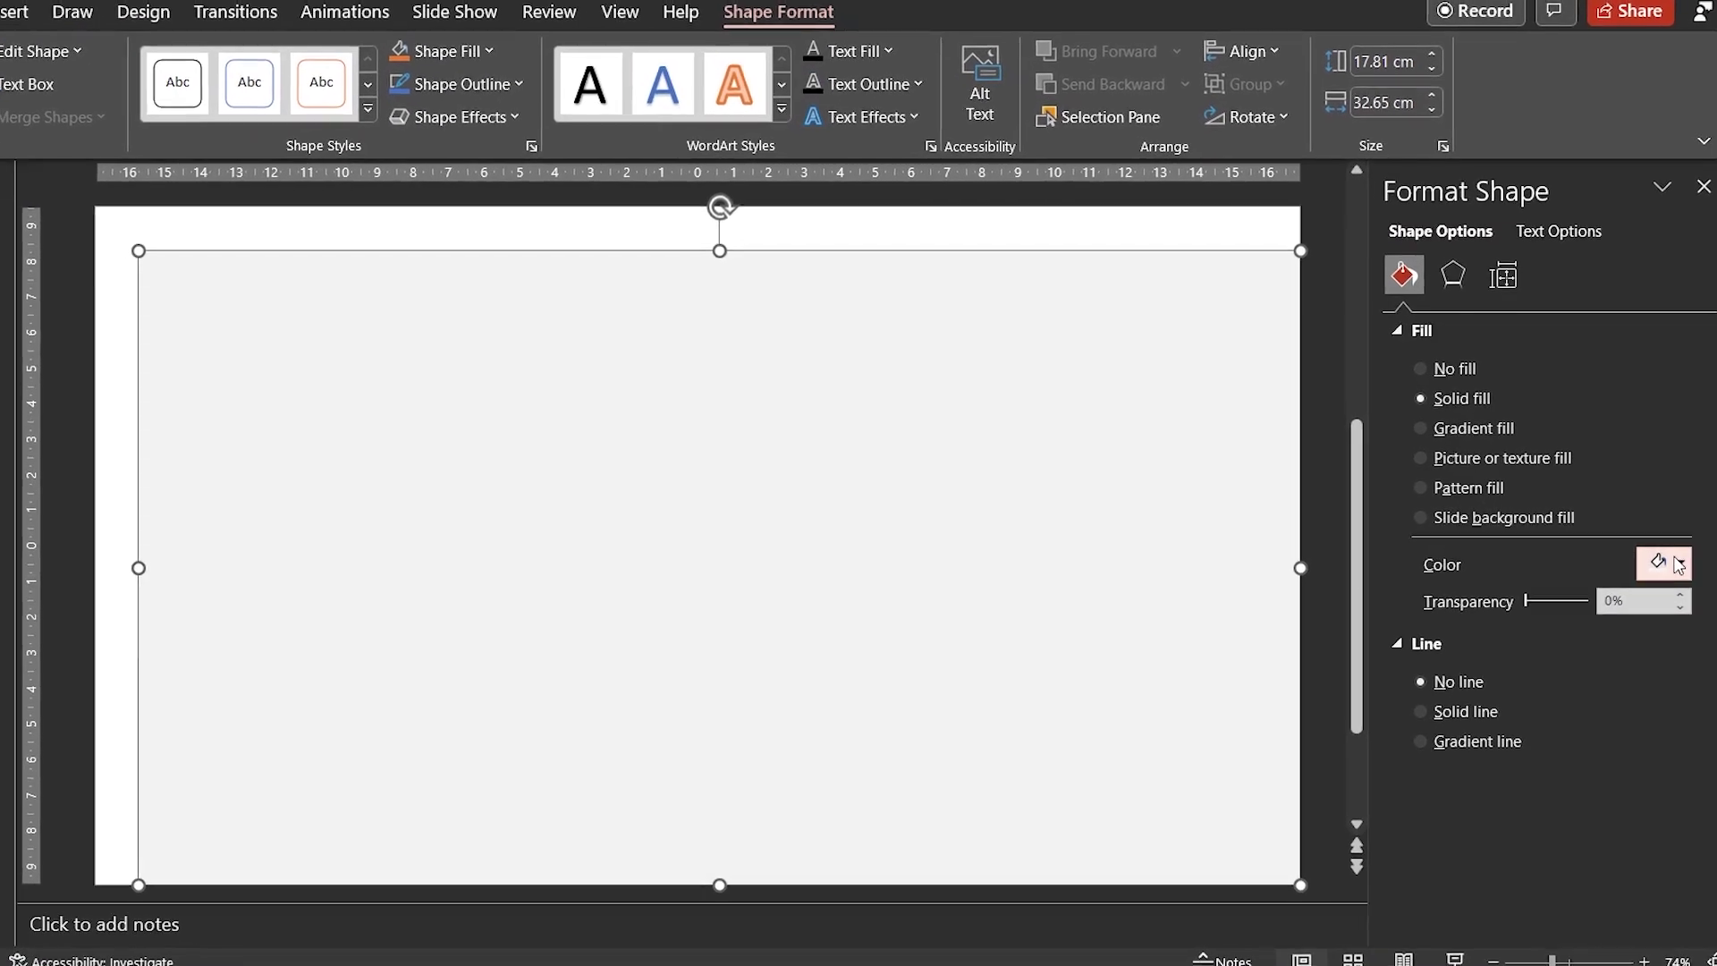
{"action": "left_click", "coordinate": [1651, 554]}
{"action": "left_click", "coordinate": [1446, 782]}
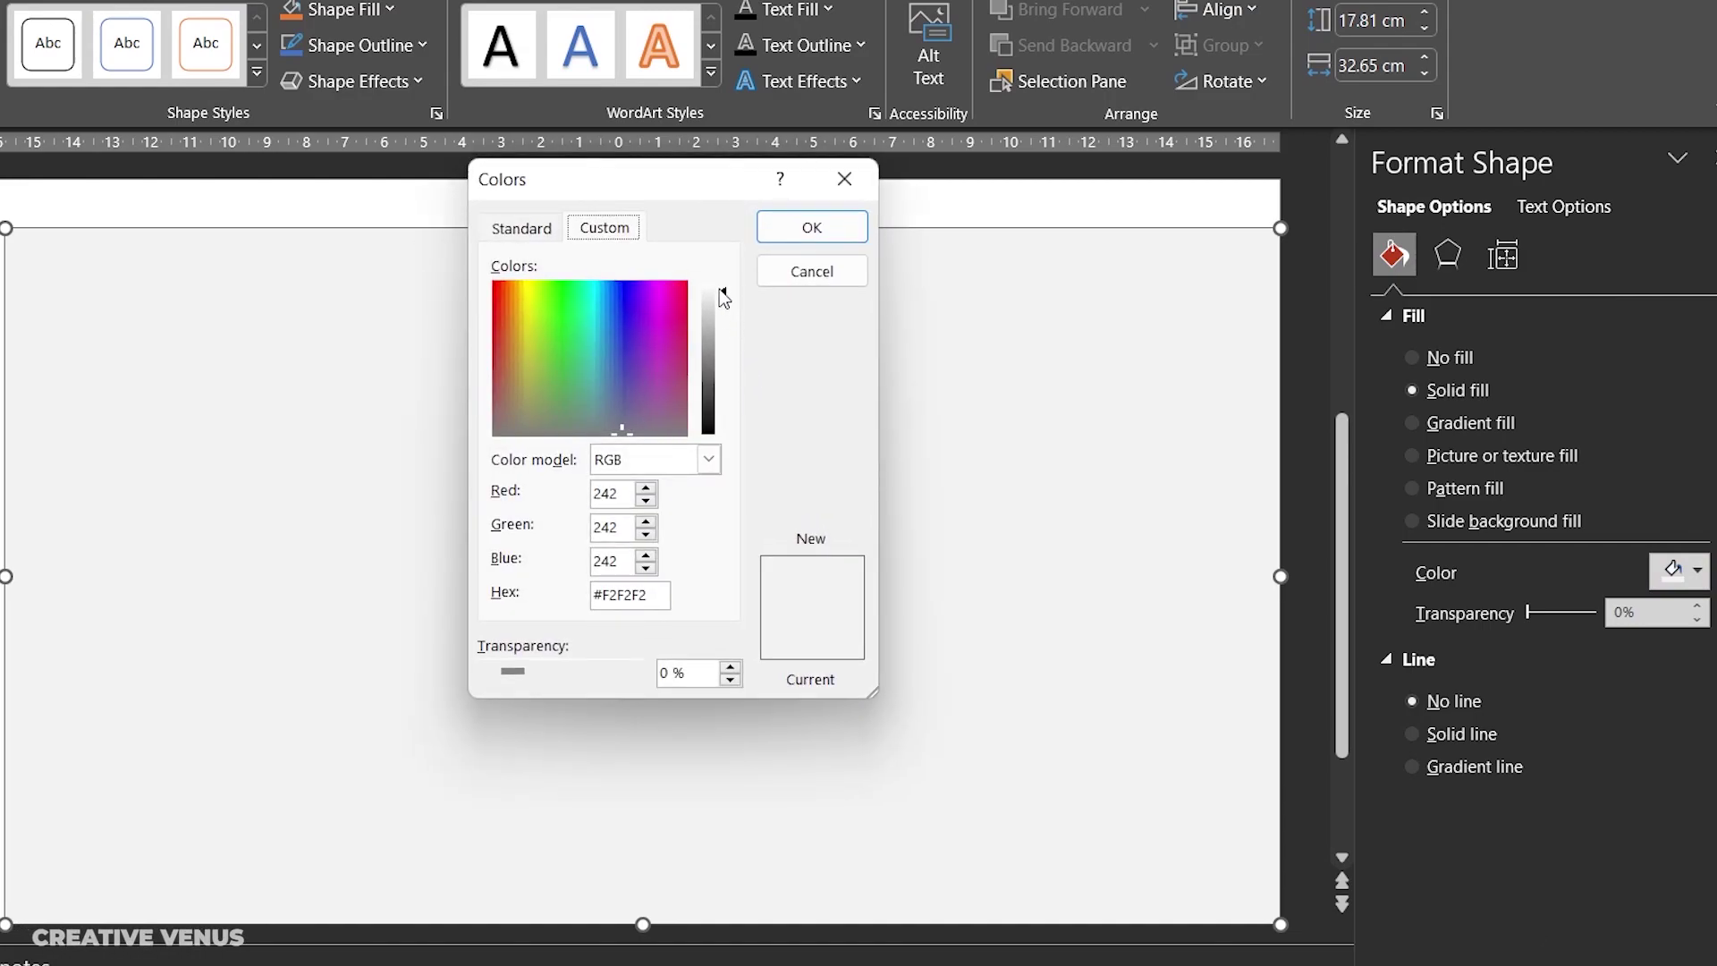
{"action": "left_click", "coordinate": [824, 227]}
Step: Draw a small rounded rectangle near the slide's left edge
{"action": "left_click", "coordinate": [1318, 291]}
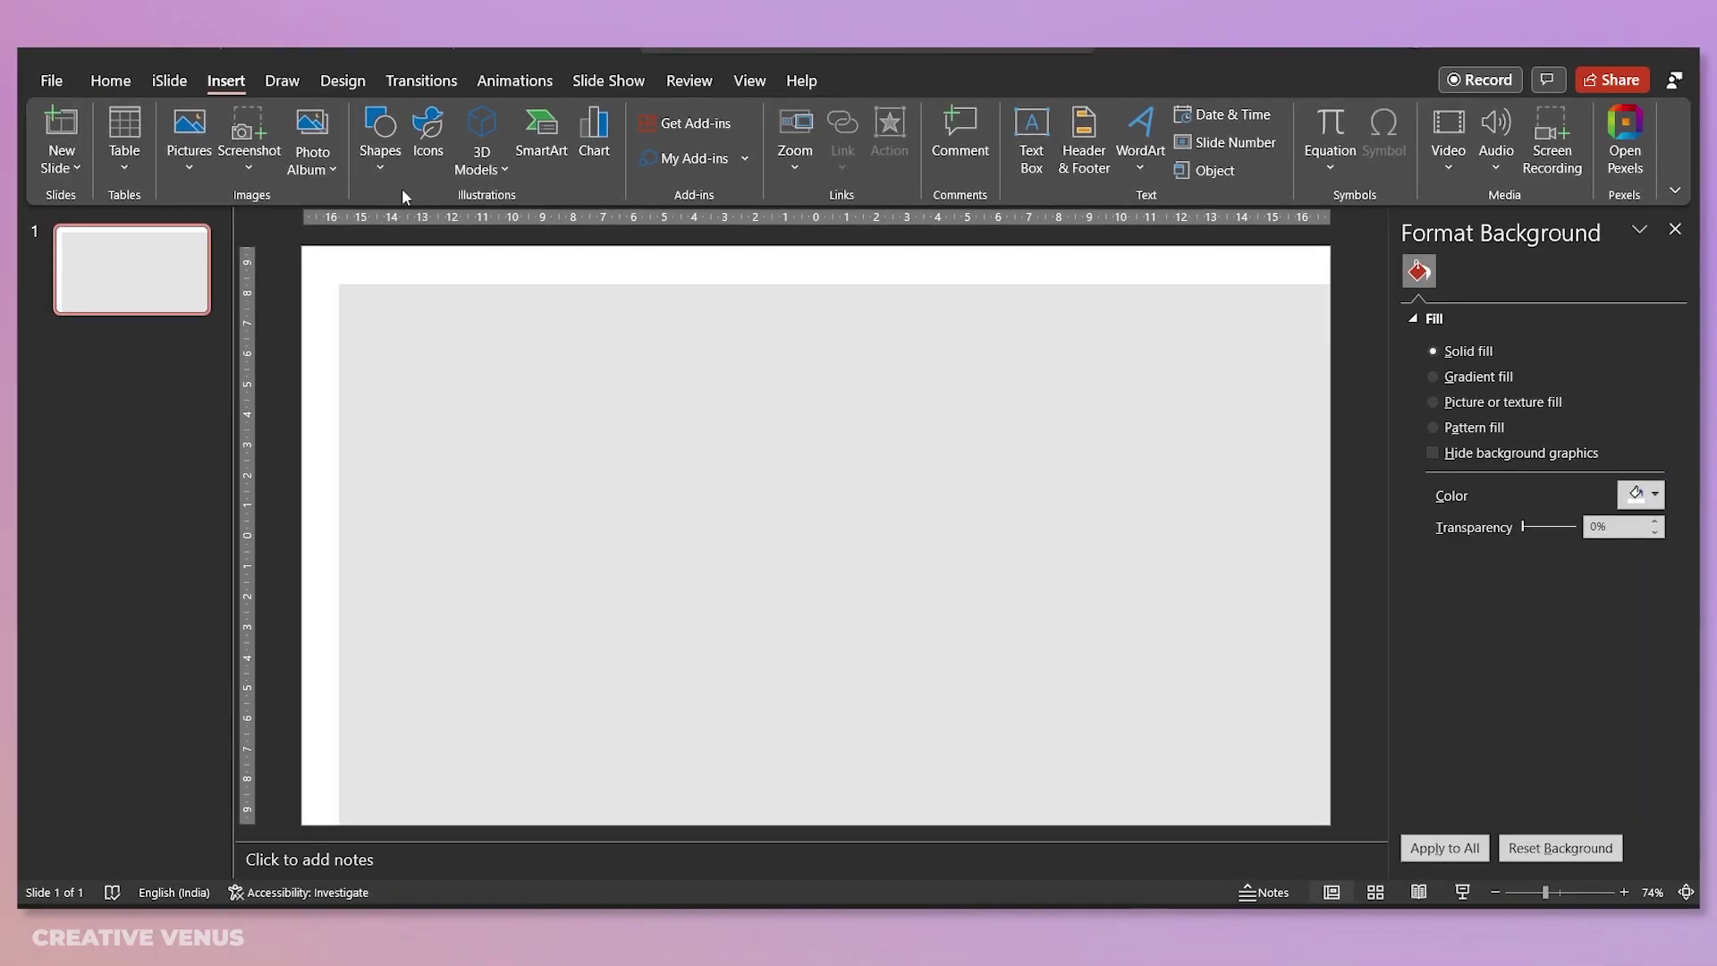
{"action": "left_click", "coordinate": [384, 171]}
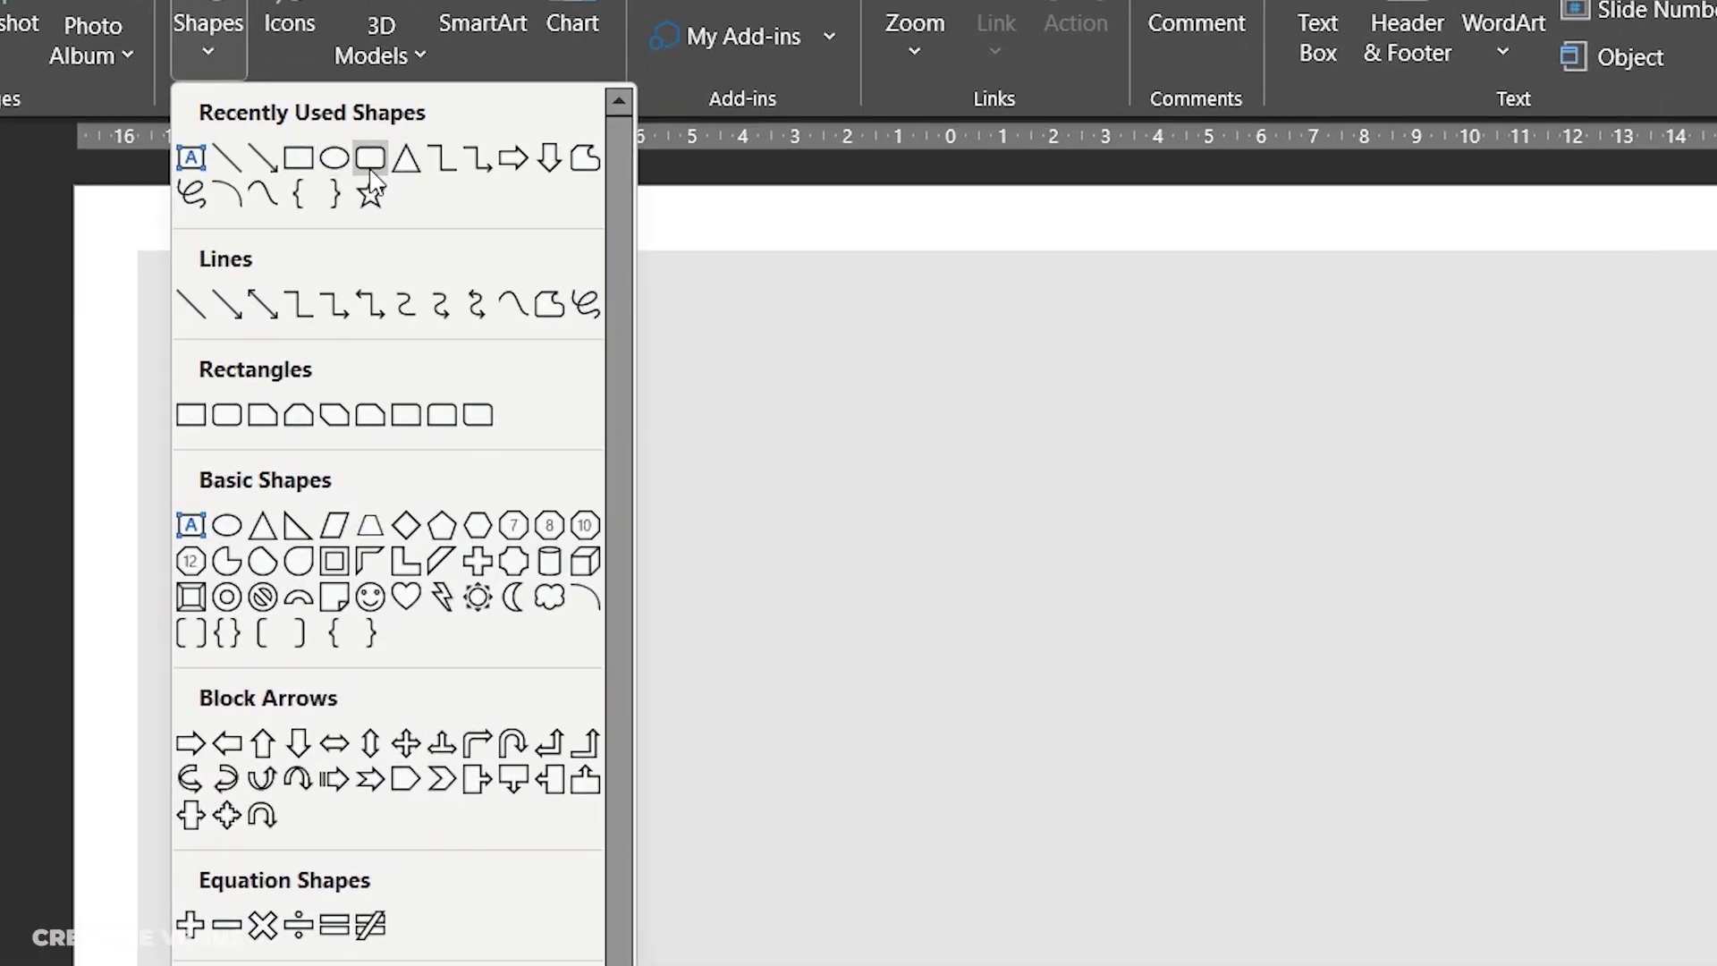
{"action": "left_click", "coordinate": [367, 170]}
{"action": "left_click_drag", "start_coordinate": [369, 635], "coordinate": [445, 657]}
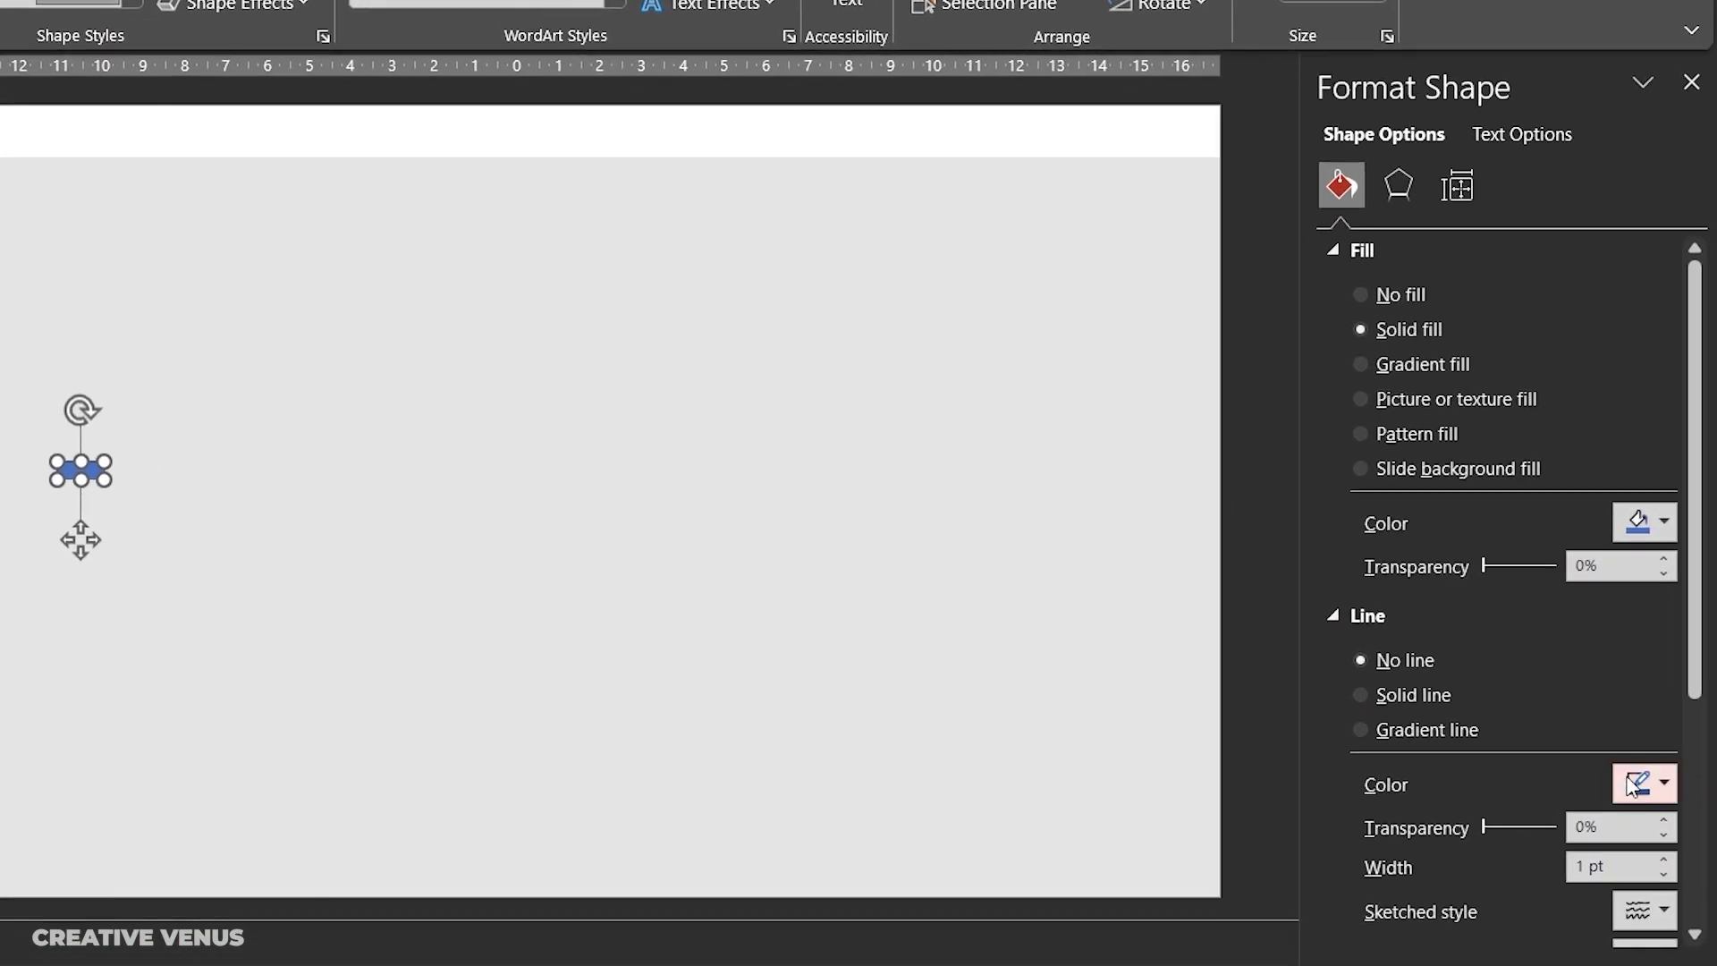
{"action": "left_click", "coordinate": [1635, 784]}
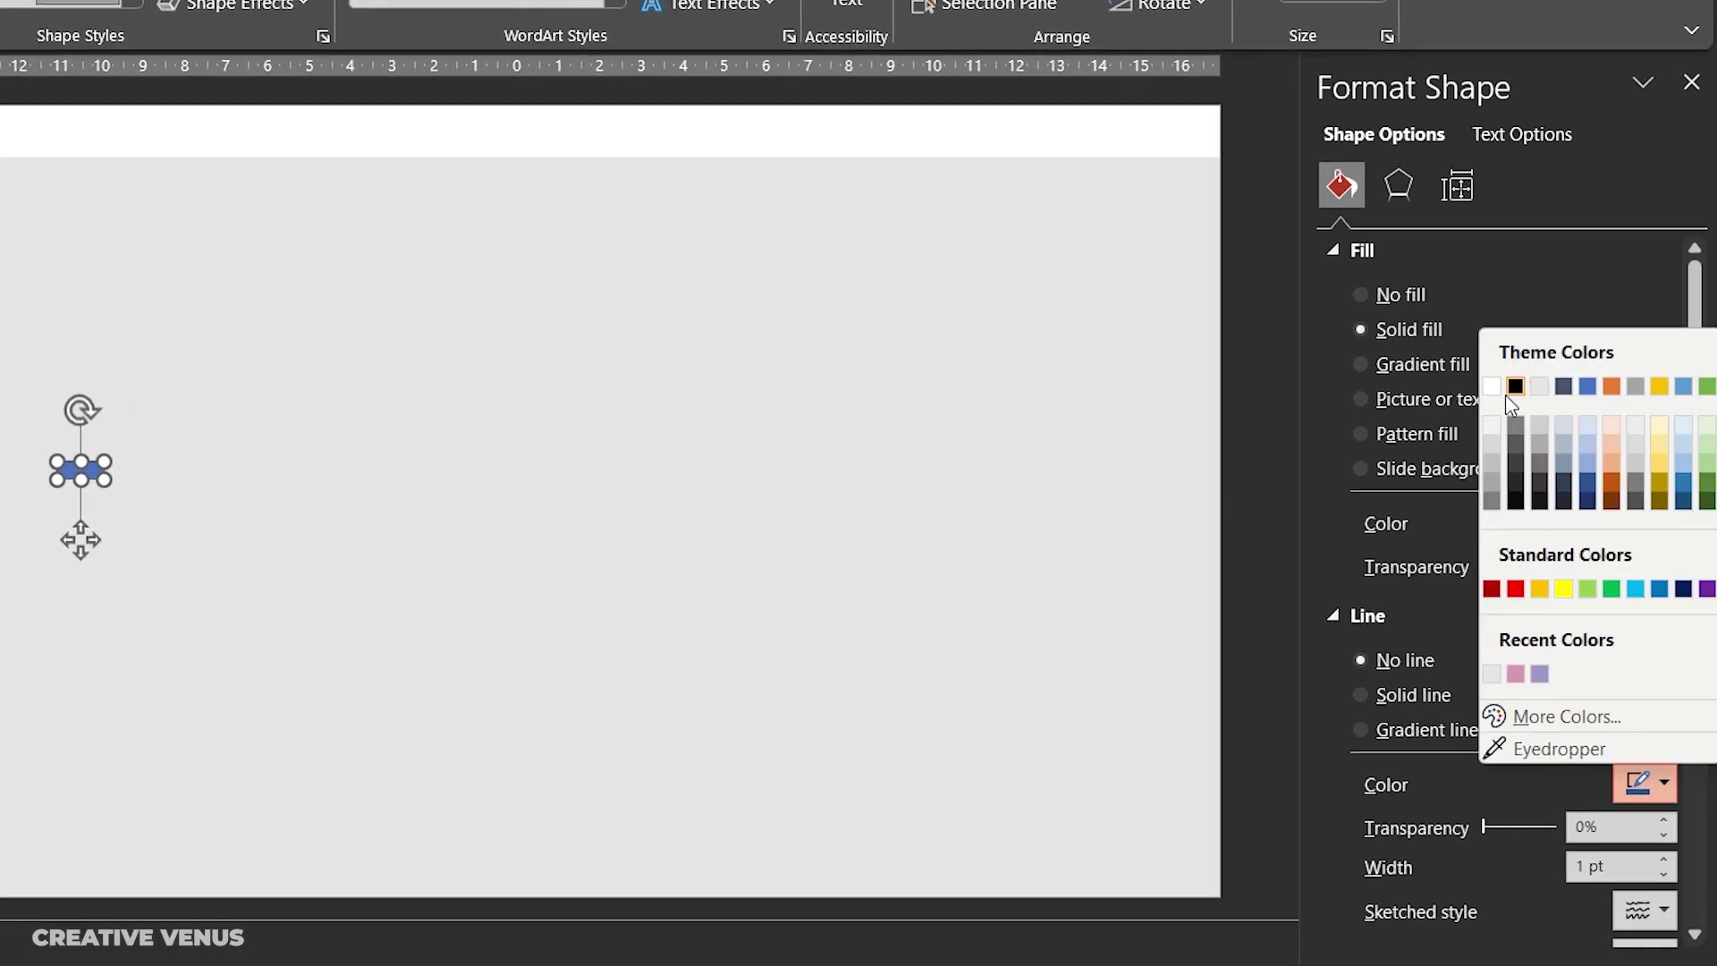
{"action": "left_click", "coordinate": [1400, 660]}
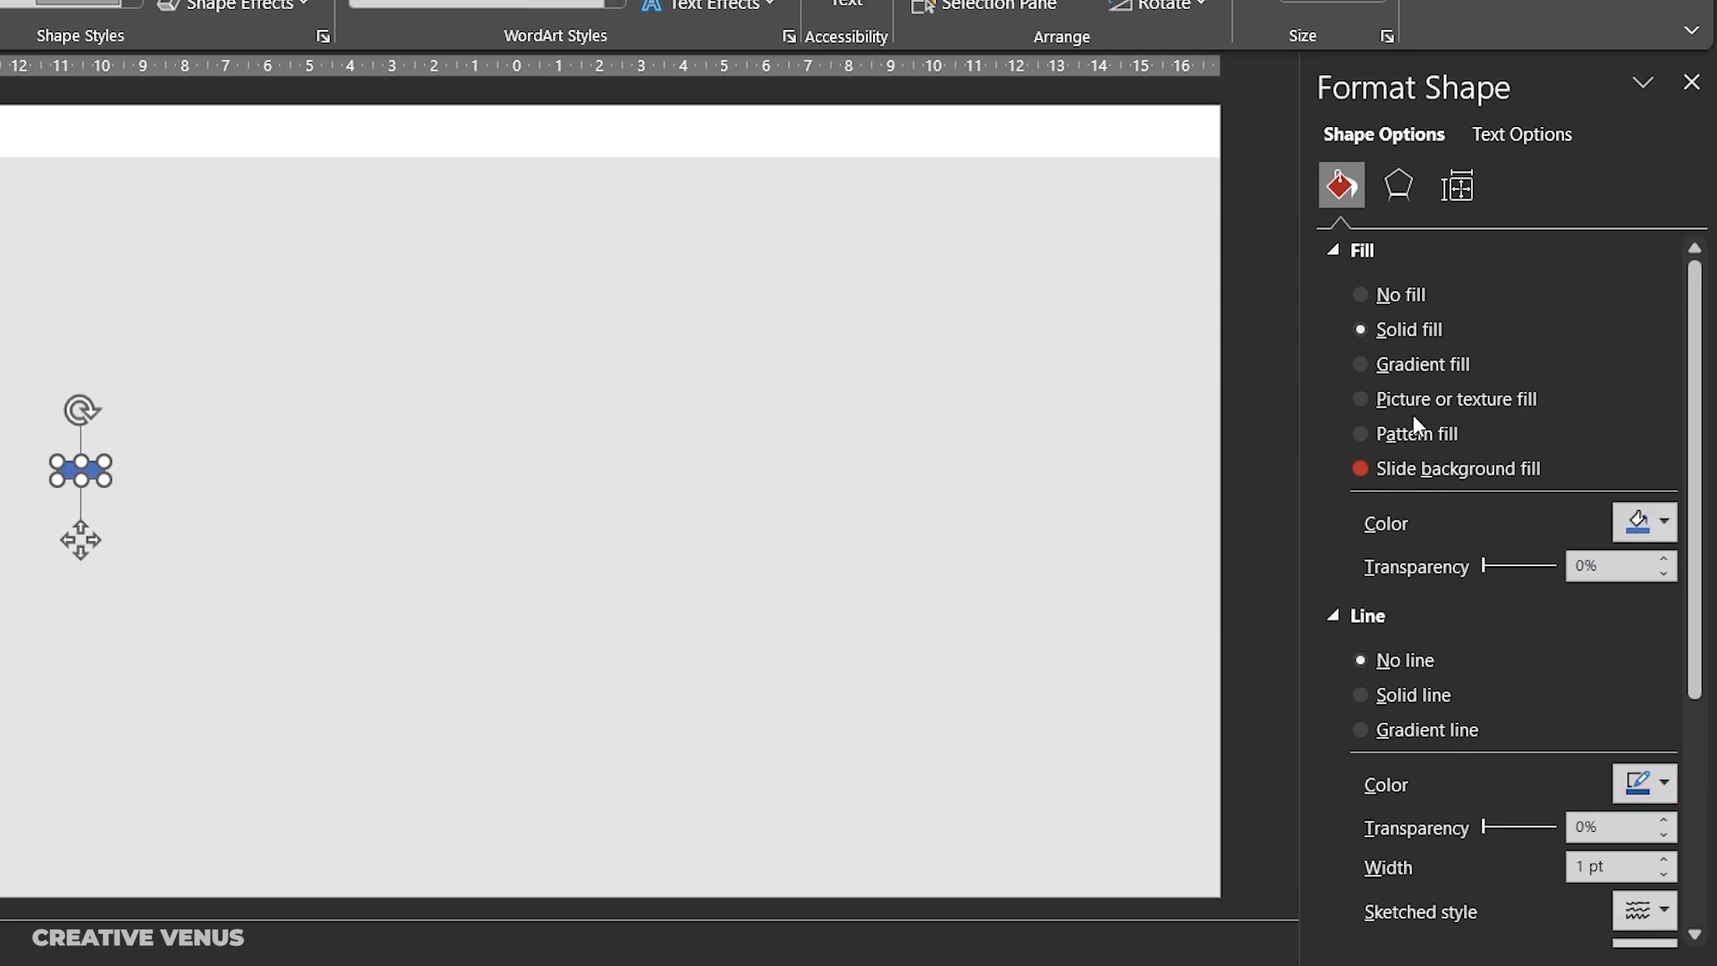
Step: Give the rounded rectangle a Linear Right gradient fill with a light blue first stop
{"action": "left_click", "coordinate": [1414, 365]}
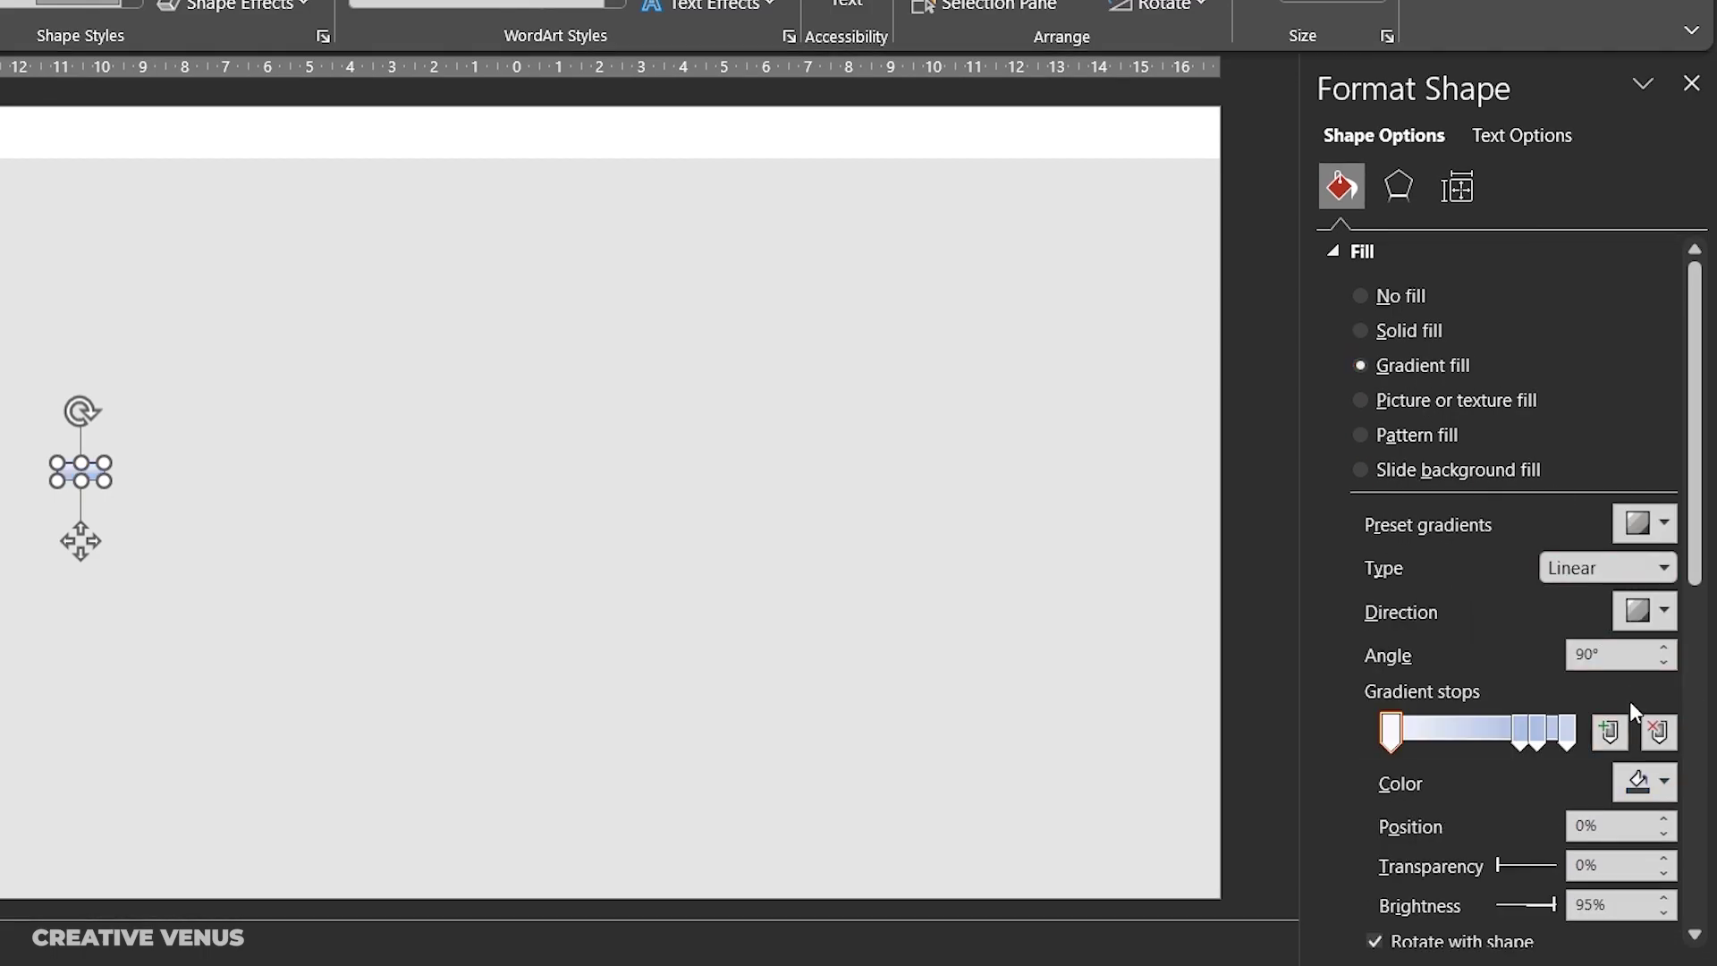
{"action": "left_click", "coordinate": [1645, 611]}
{"action": "left_click", "coordinate": [1588, 676]}
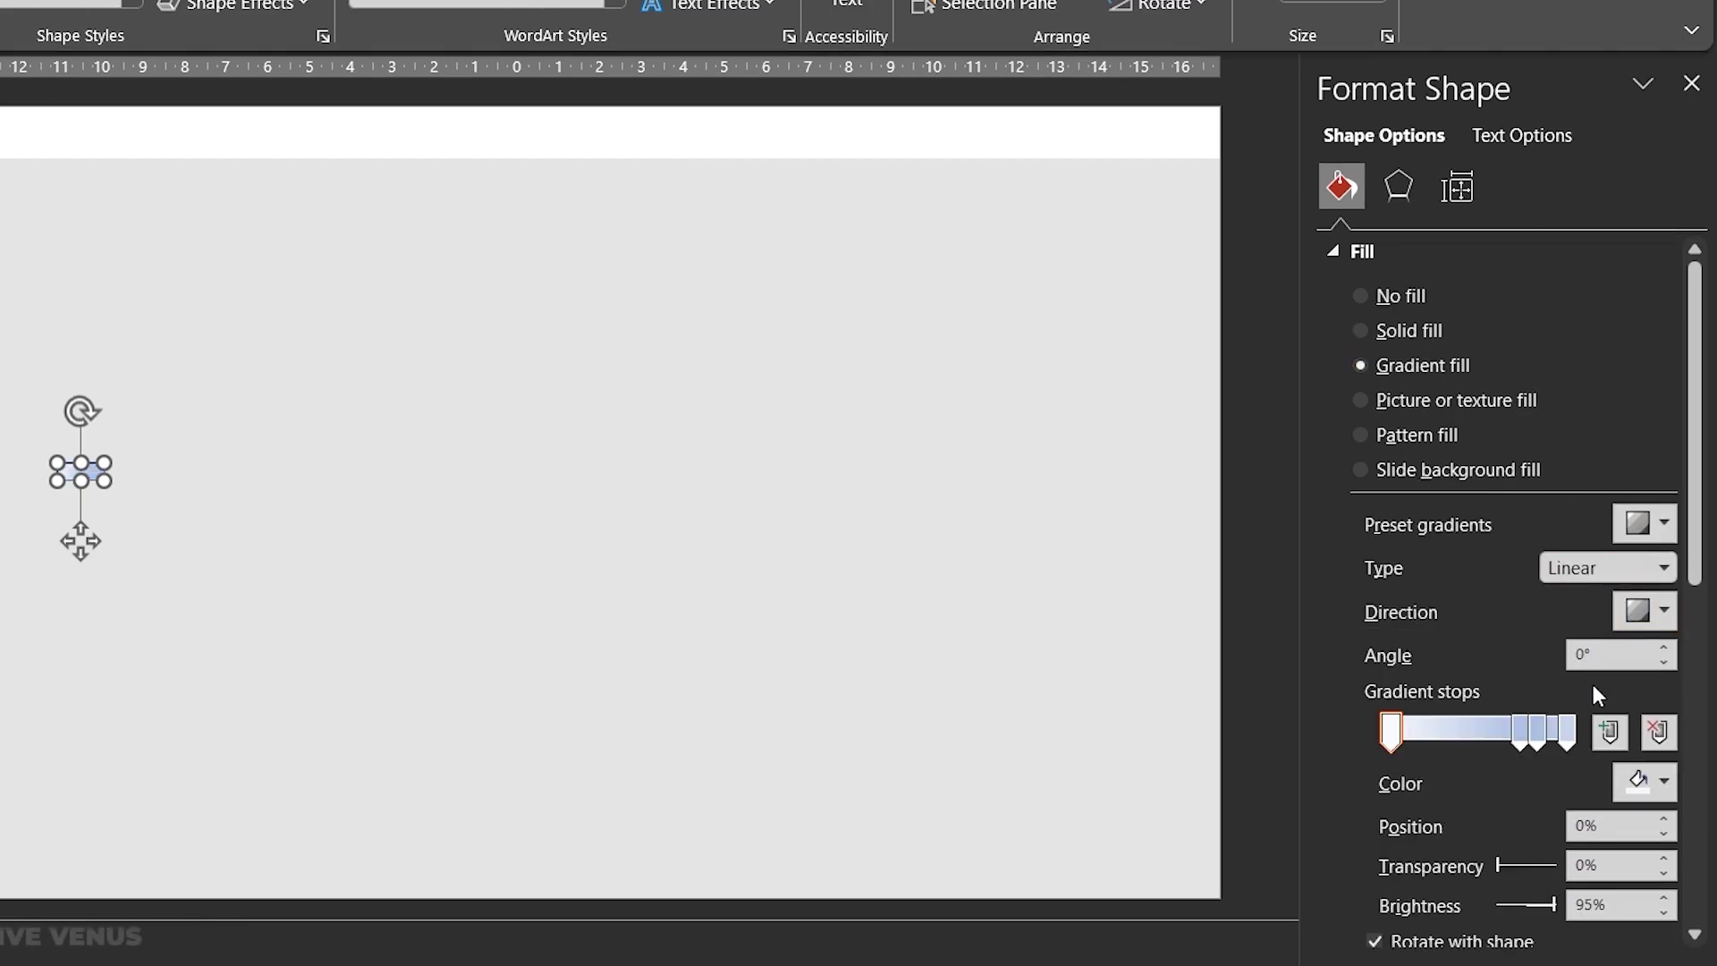
{"action": "left_click", "coordinate": [1643, 791]}
{"action": "left_click", "coordinate": [1565, 724]}
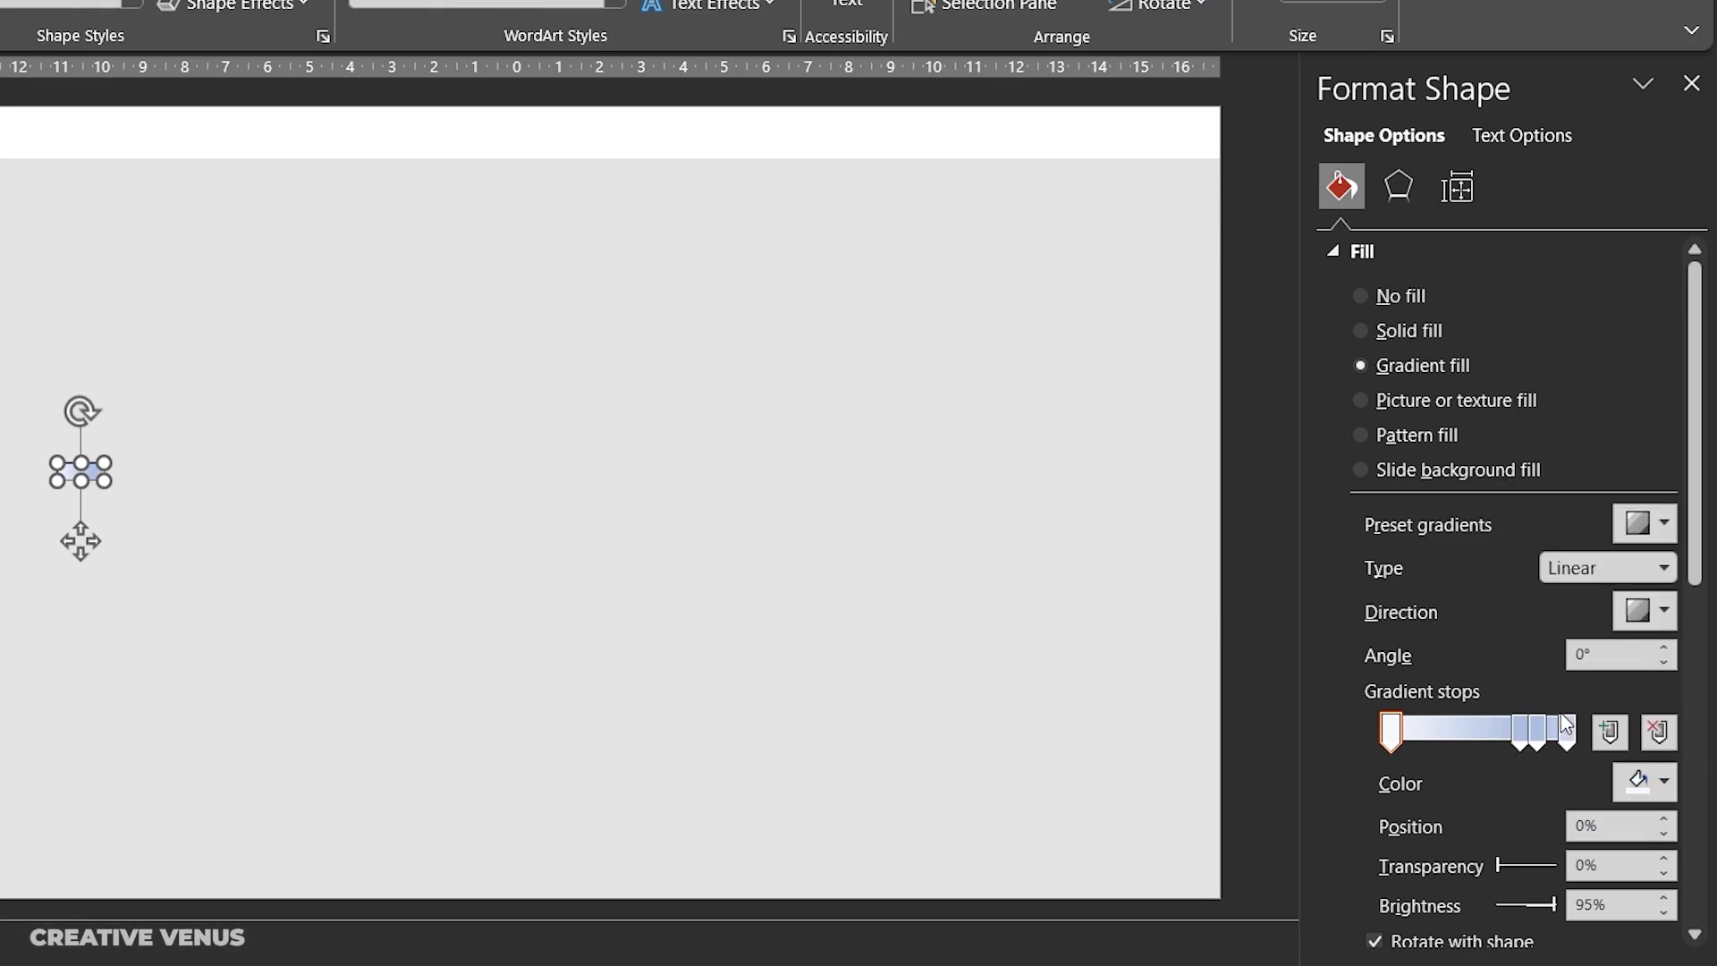
{"action": "left_click", "coordinate": [408, 160]}
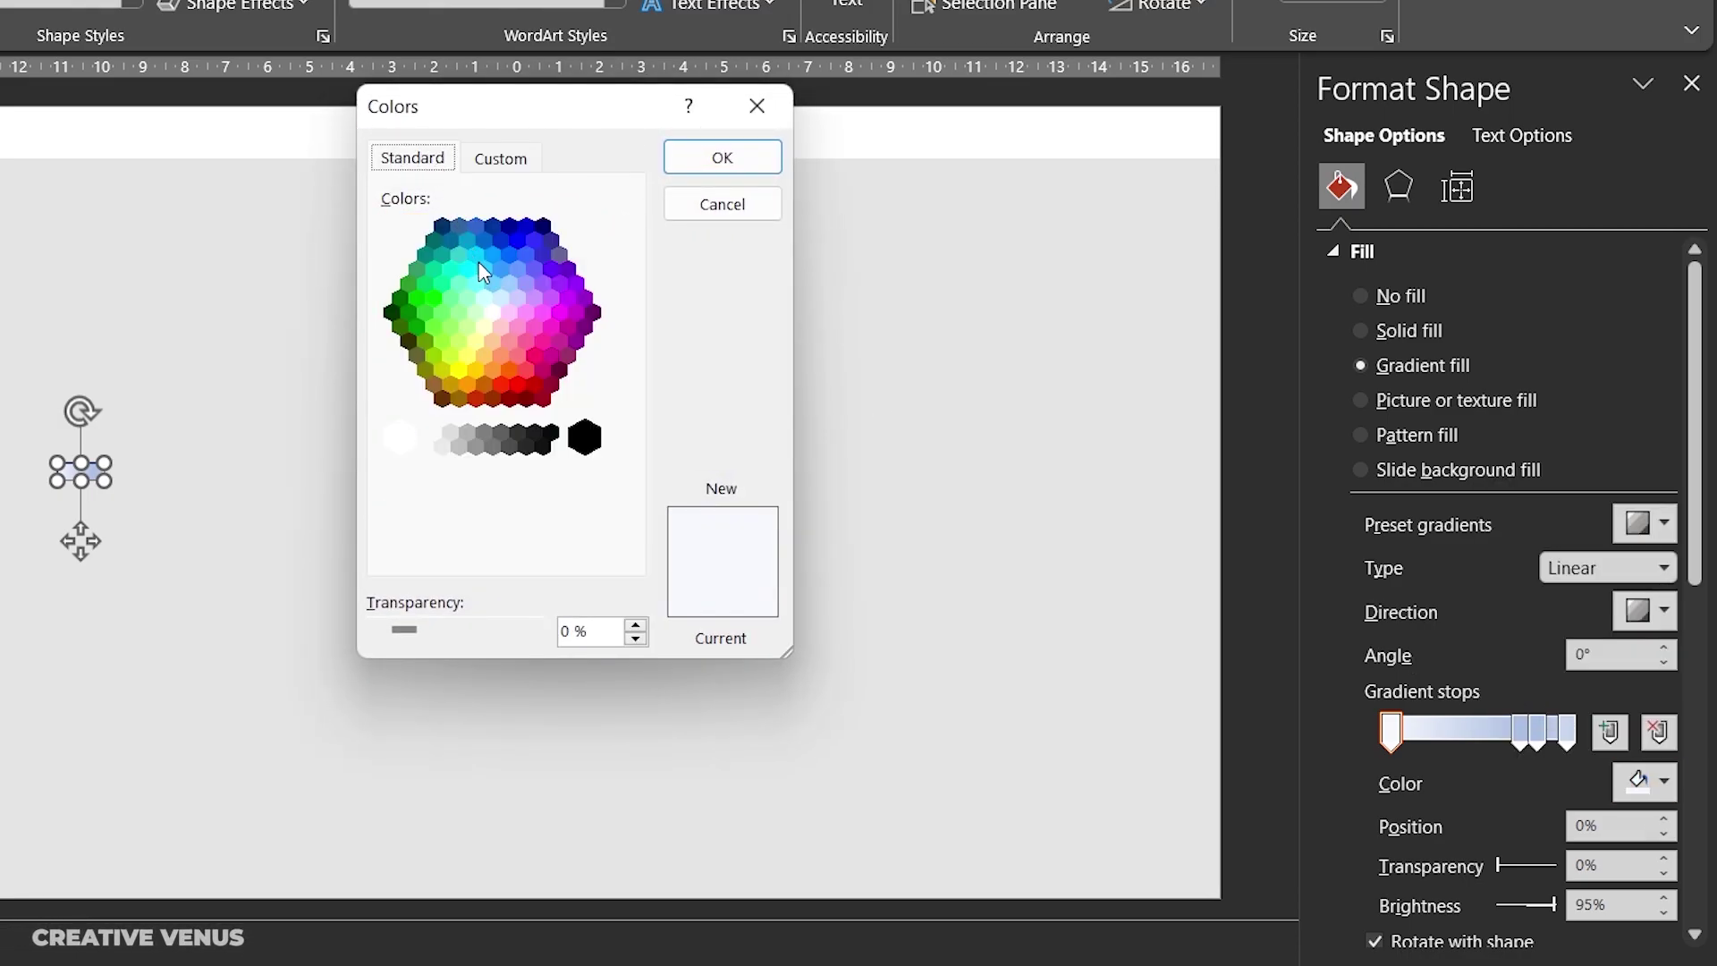
{"action": "left_click", "coordinate": [484, 270]}
{"action": "left_click", "coordinate": [696, 161]}
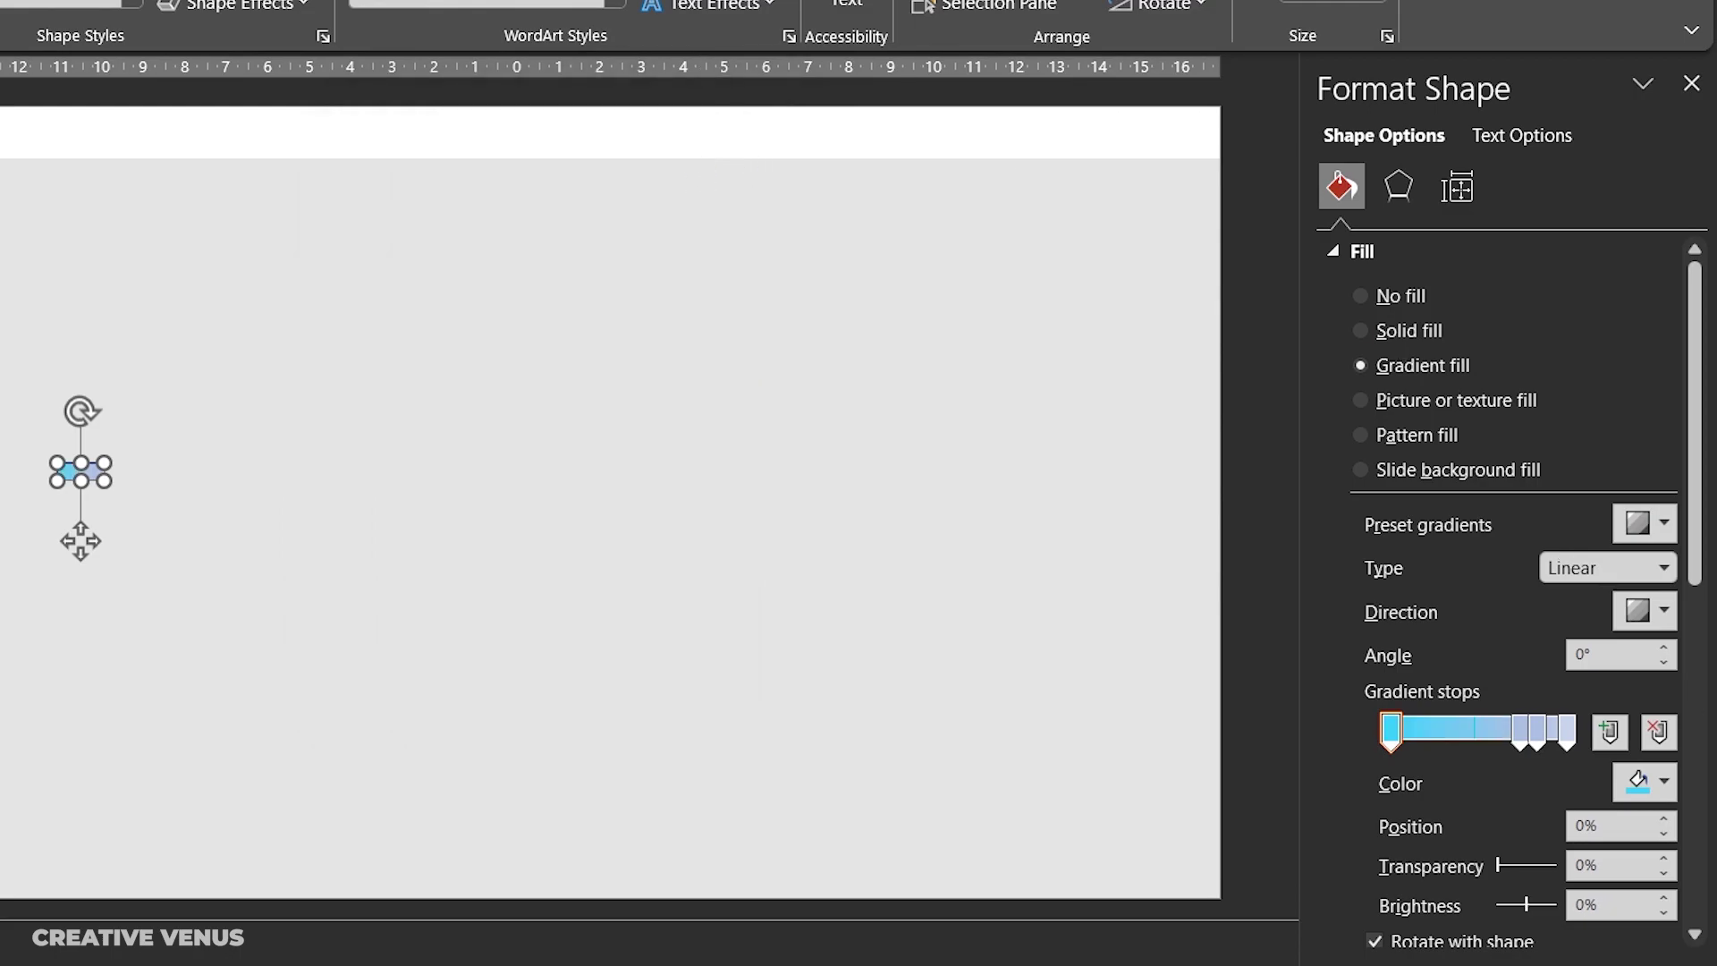
Step: Set the last gradient stop to dark navy and delete both middle stops
{"action": "left_click", "coordinate": [1645, 781]}
{"action": "left_click", "coordinate": [1581, 713]}
{"action": "left_click", "coordinate": [440, 163]}
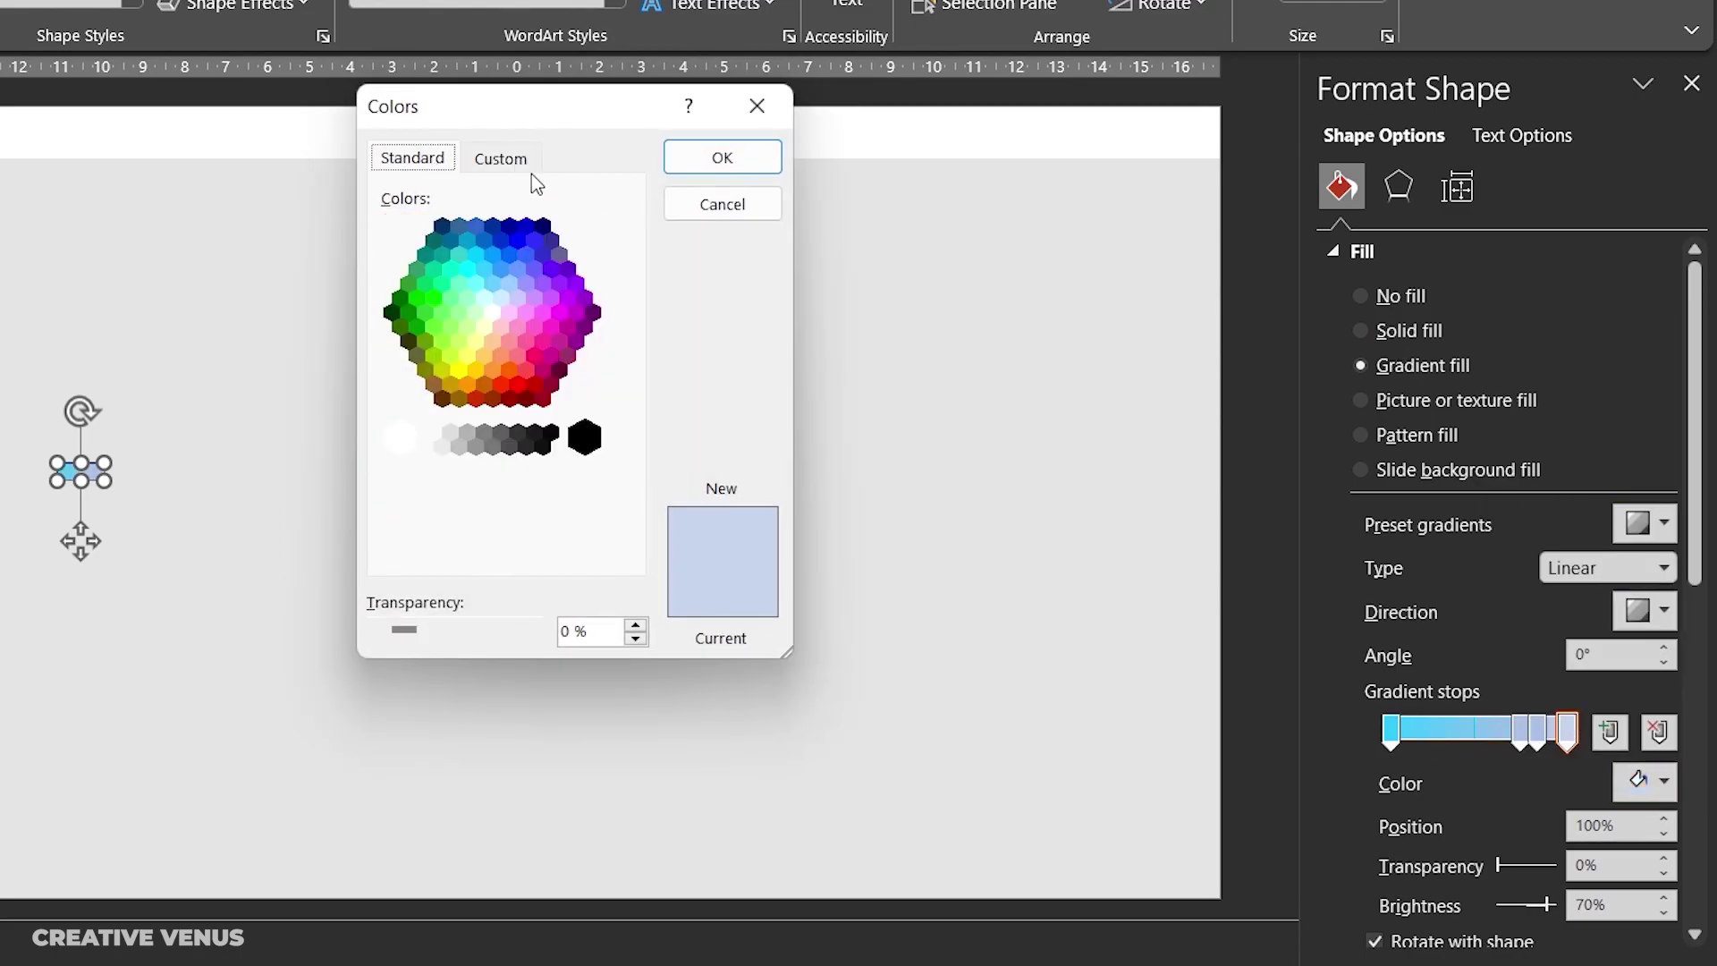
{"action": "left_click", "coordinate": [540, 229]}
{"action": "left_click", "coordinate": [701, 161]}
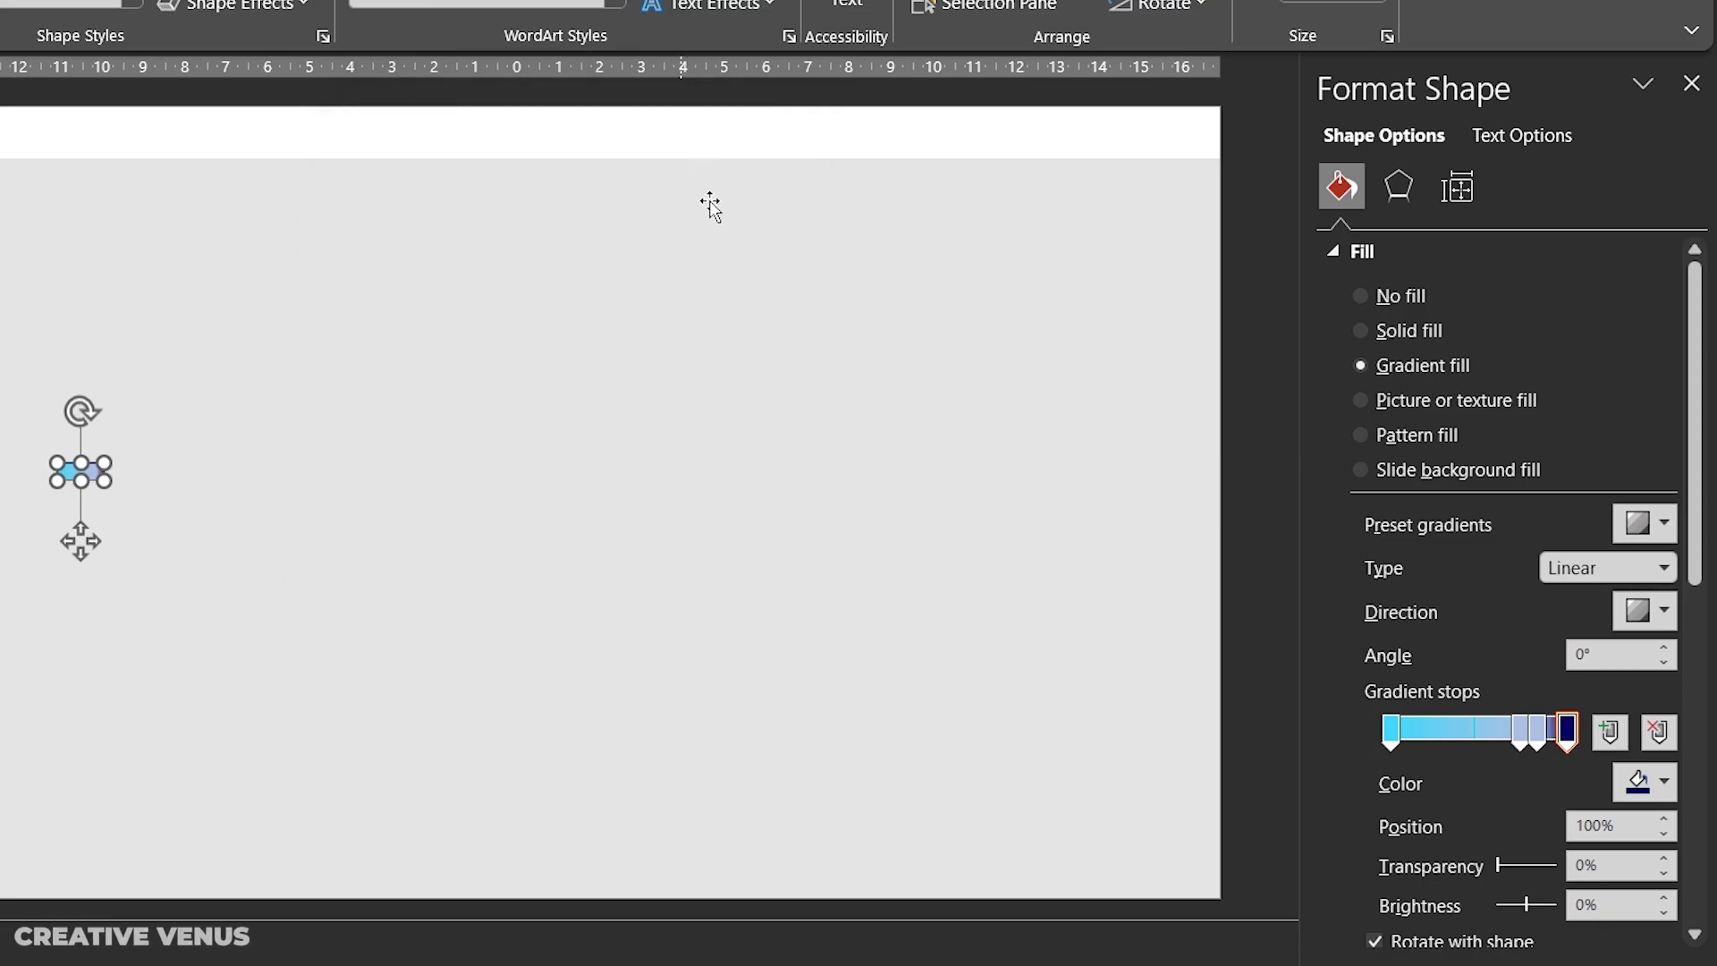
{"action": "left_click", "coordinate": [1522, 742]}
{"action": "left_click", "coordinate": [1657, 735]}
{"action": "left_click", "coordinate": [1538, 735]}
{"action": "left_click", "coordinate": [1654, 734]}
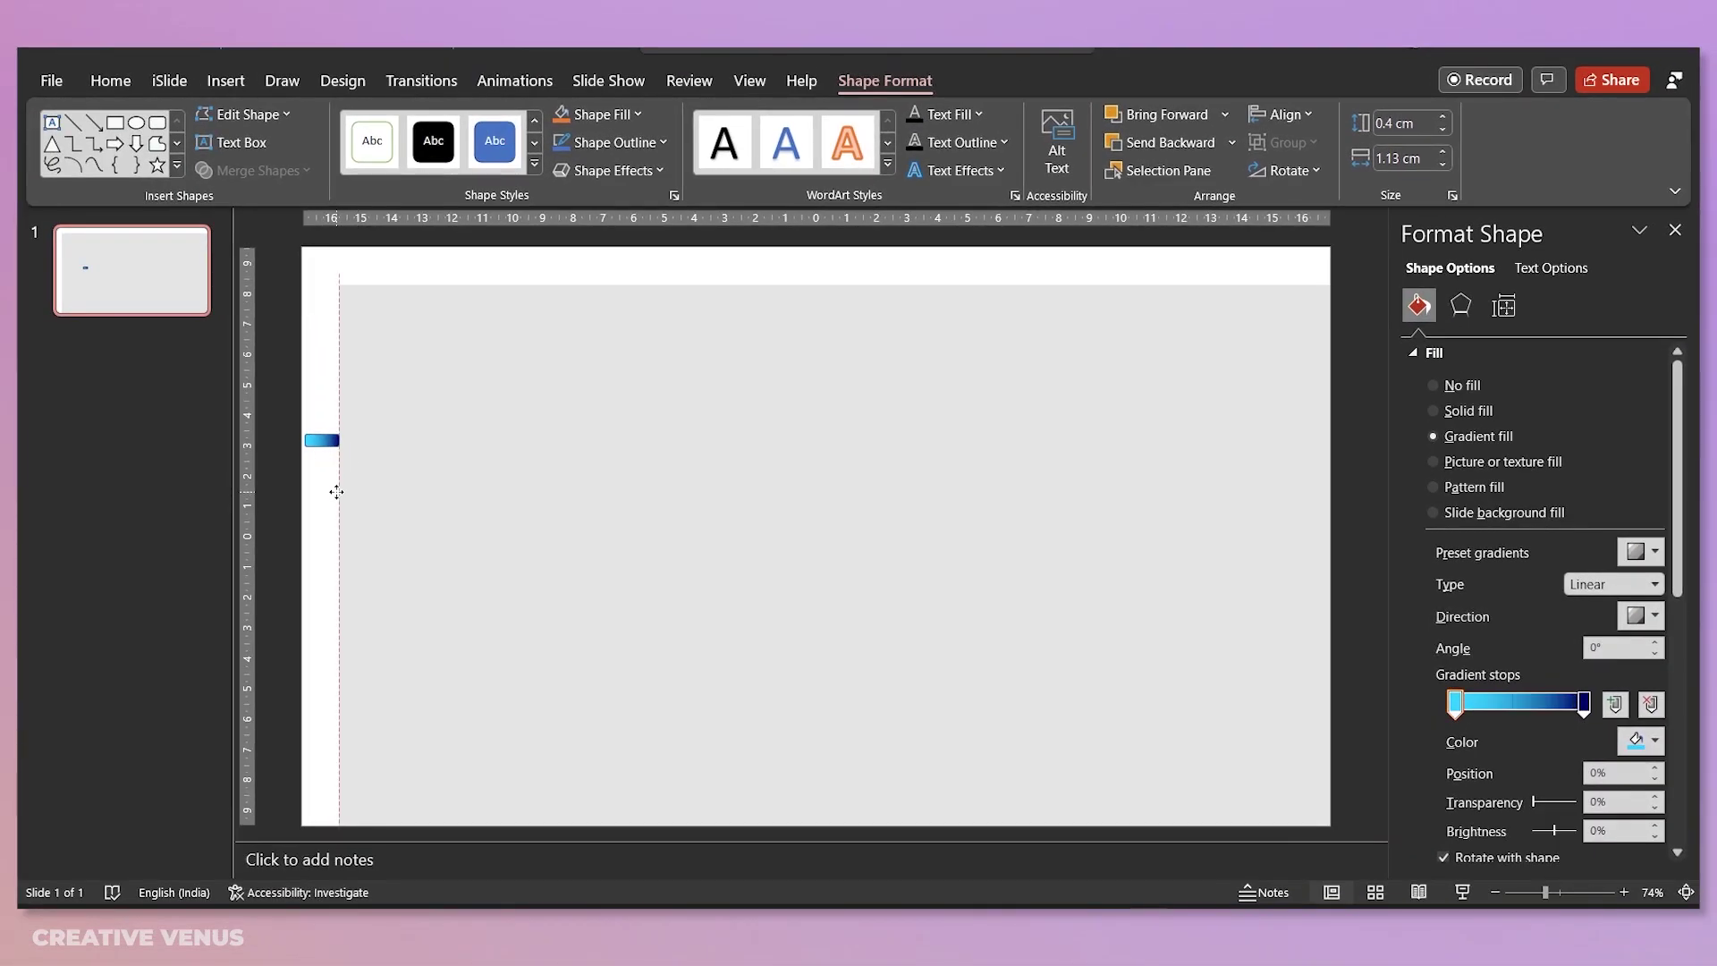
Step: Narrow the rounded rectangle to 0.96 cm wide
{"action": "scroll", "coordinate": [1422, 697], "scroll_direction": "down", "scroll_amount": 5}
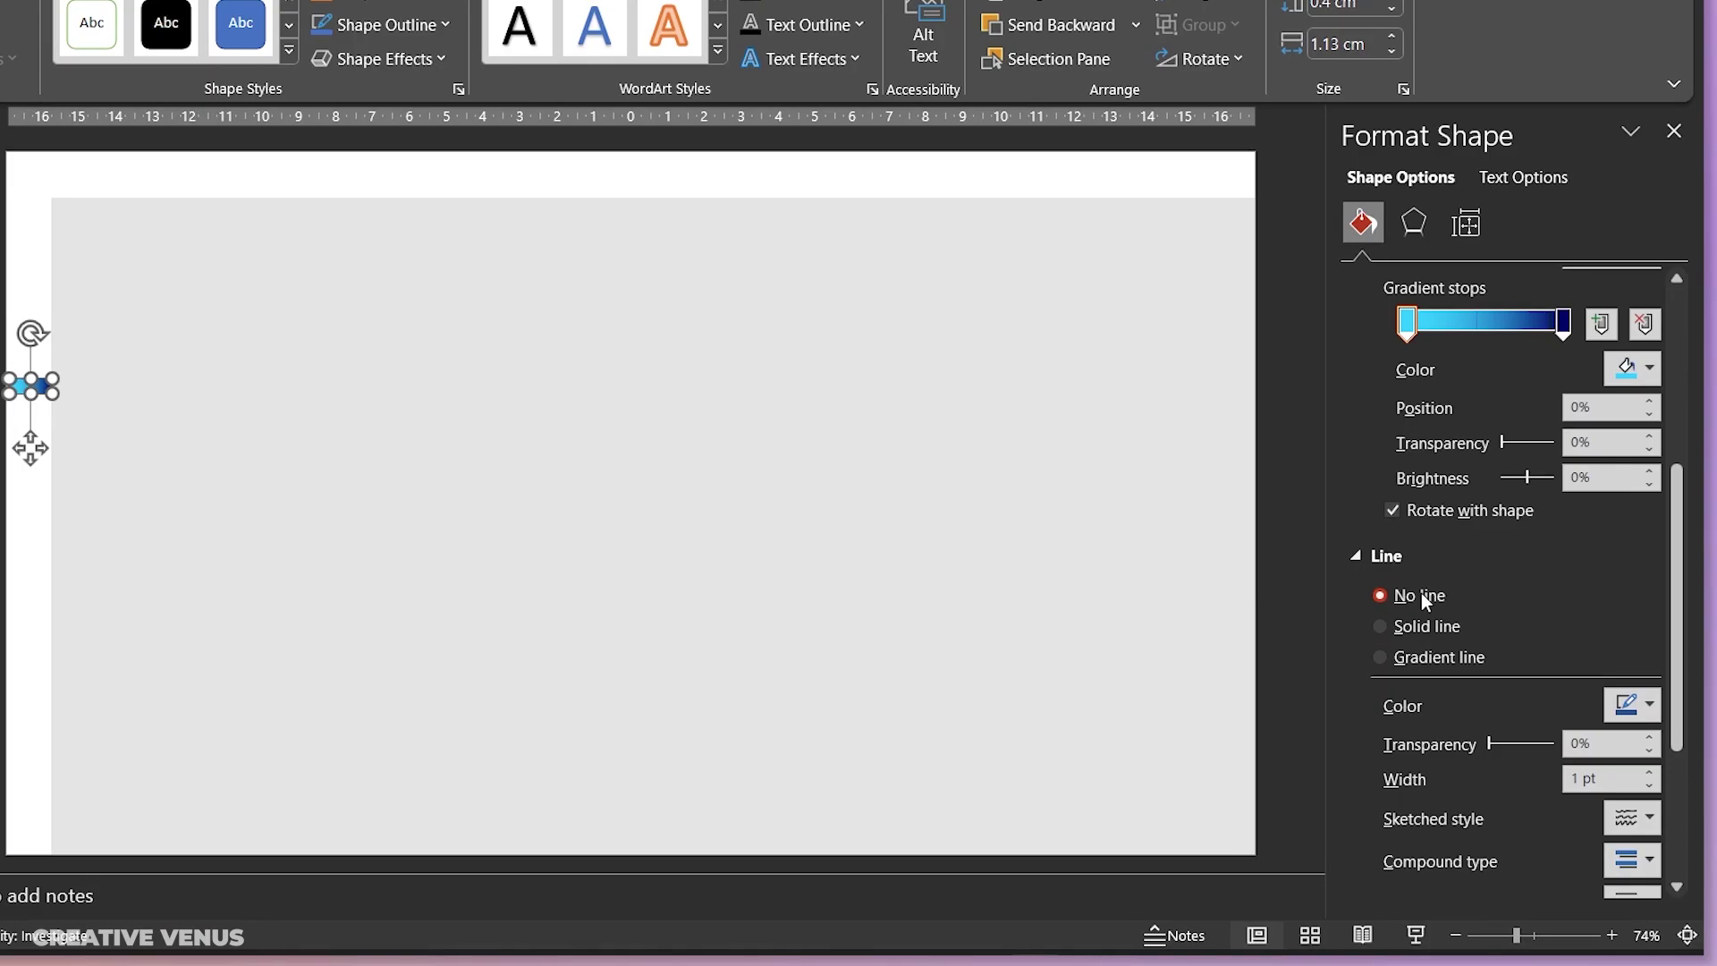
{"action": "scroll", "coordinate": [1520, 626], "scroll_direction": "up", "scroll_amount": 3}
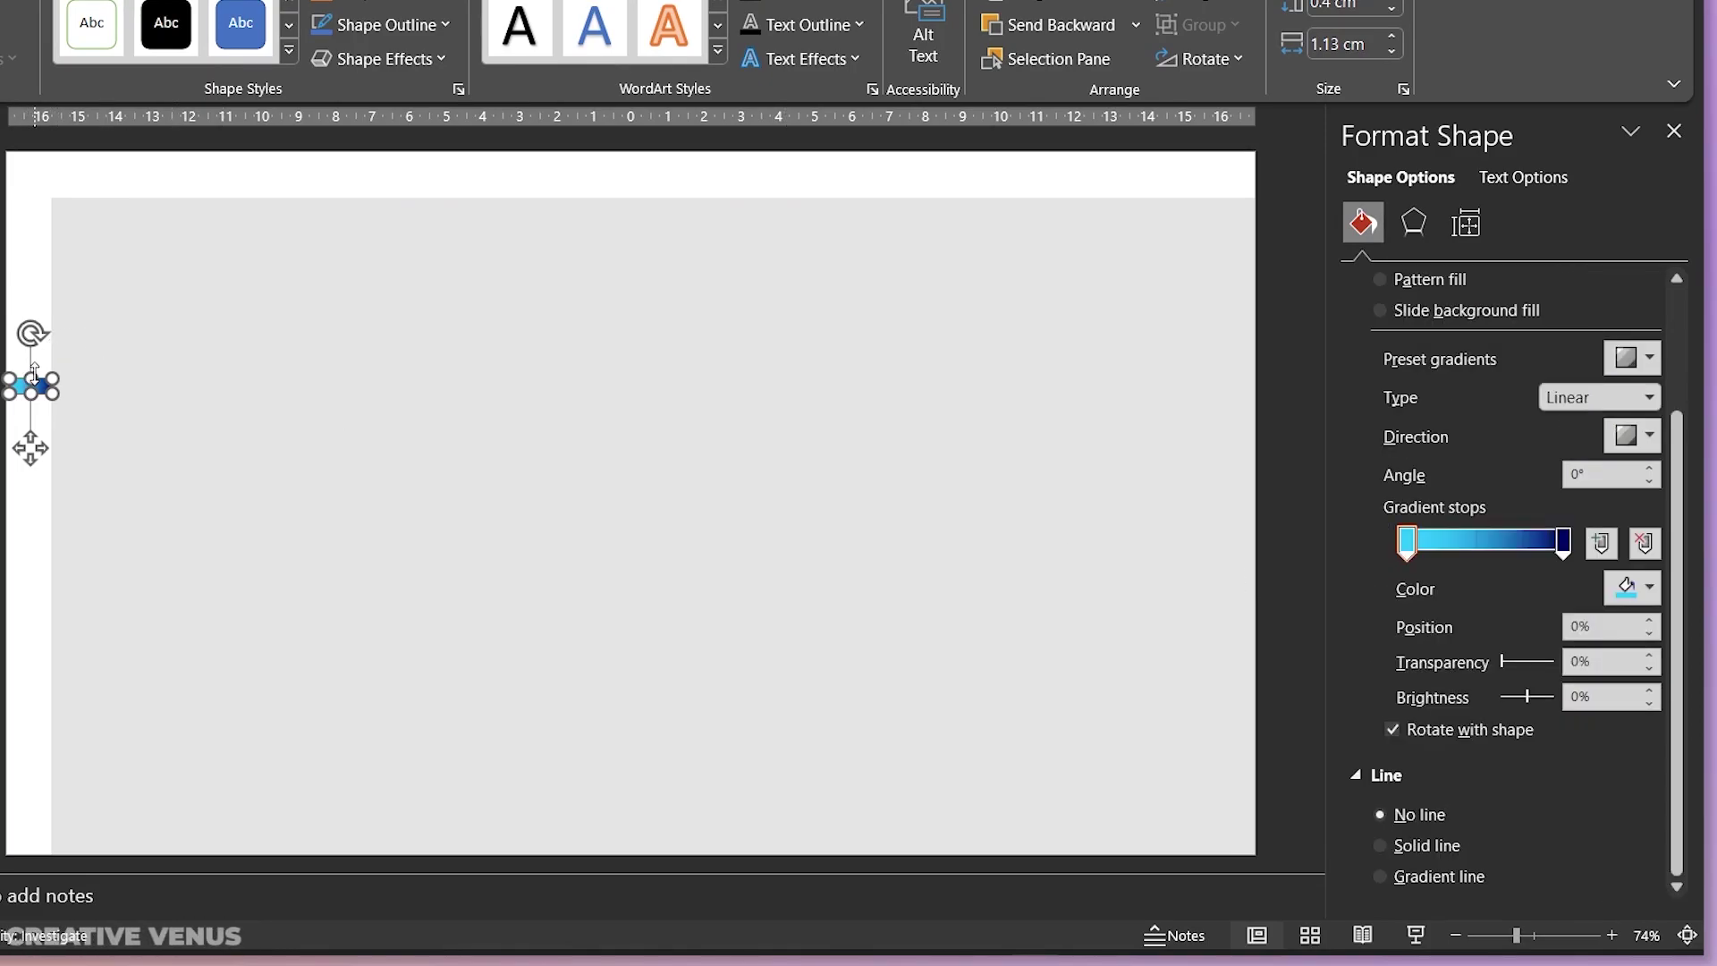
{"action": "scroll", "coordinate": [17, 352], "scroll_direction": "up", "scroll_amount": 8}
{"action": "scroll", "coordinate": [13, 348], "scroll_direction": "up", "scroll_amount": 10}
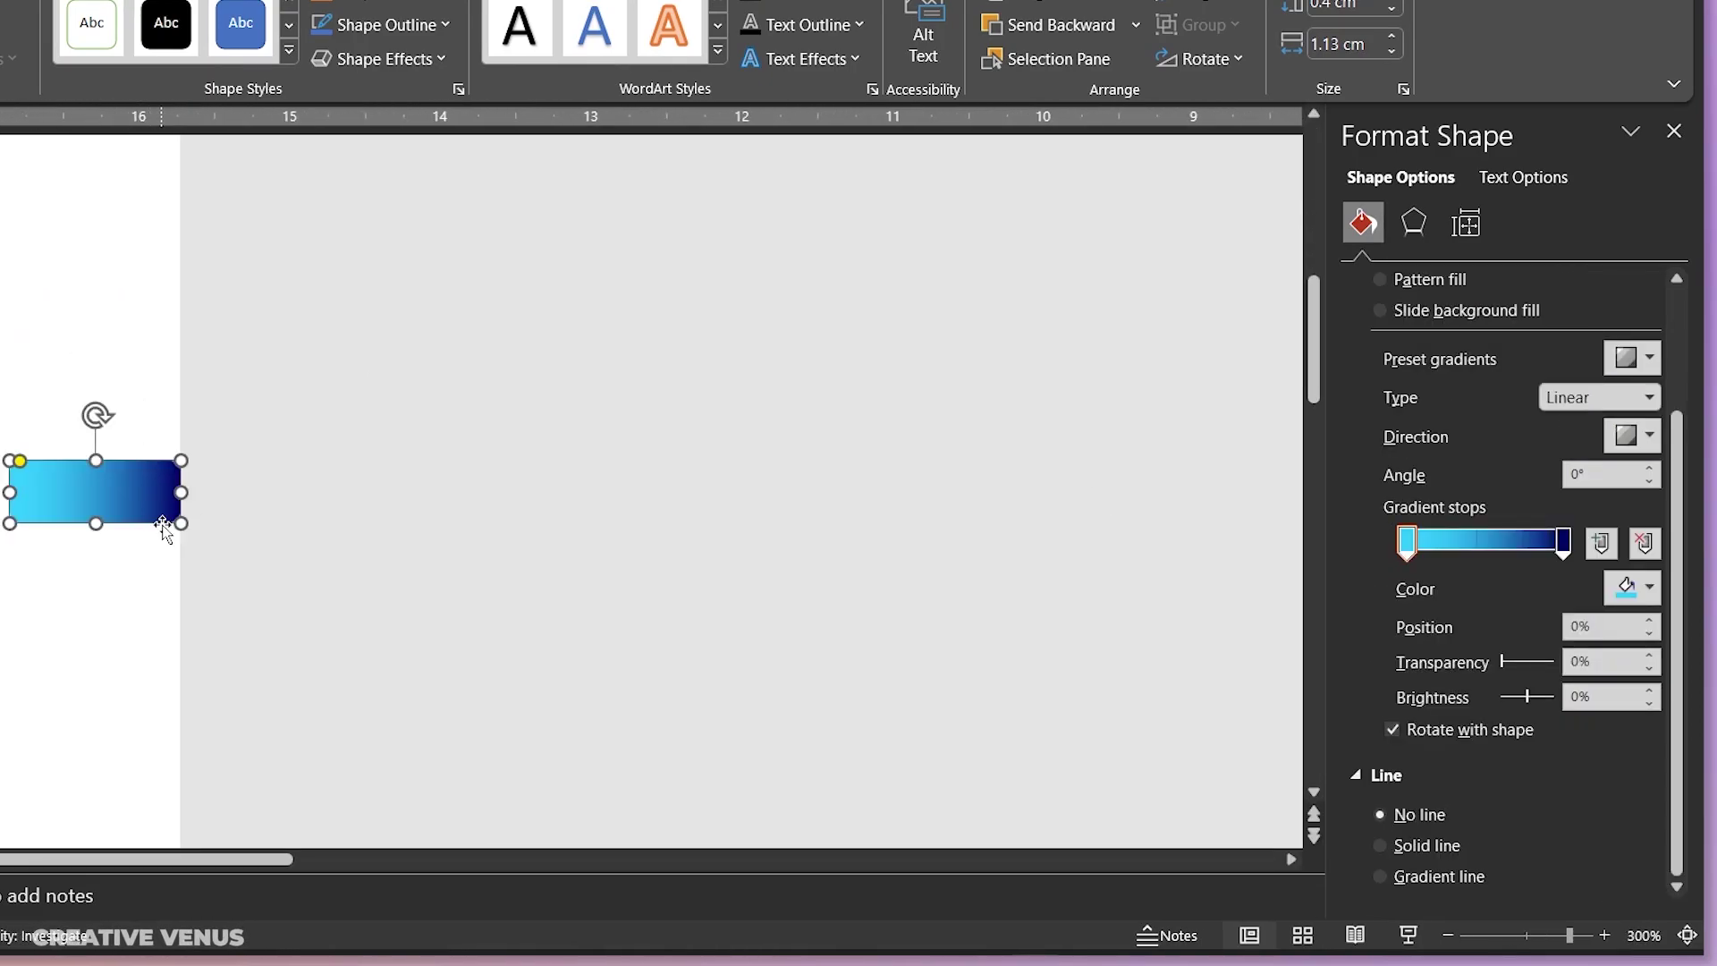
{"action": "left_click_drag", "start_coordinate": [182, 487], "coordinate": [98, 445]}
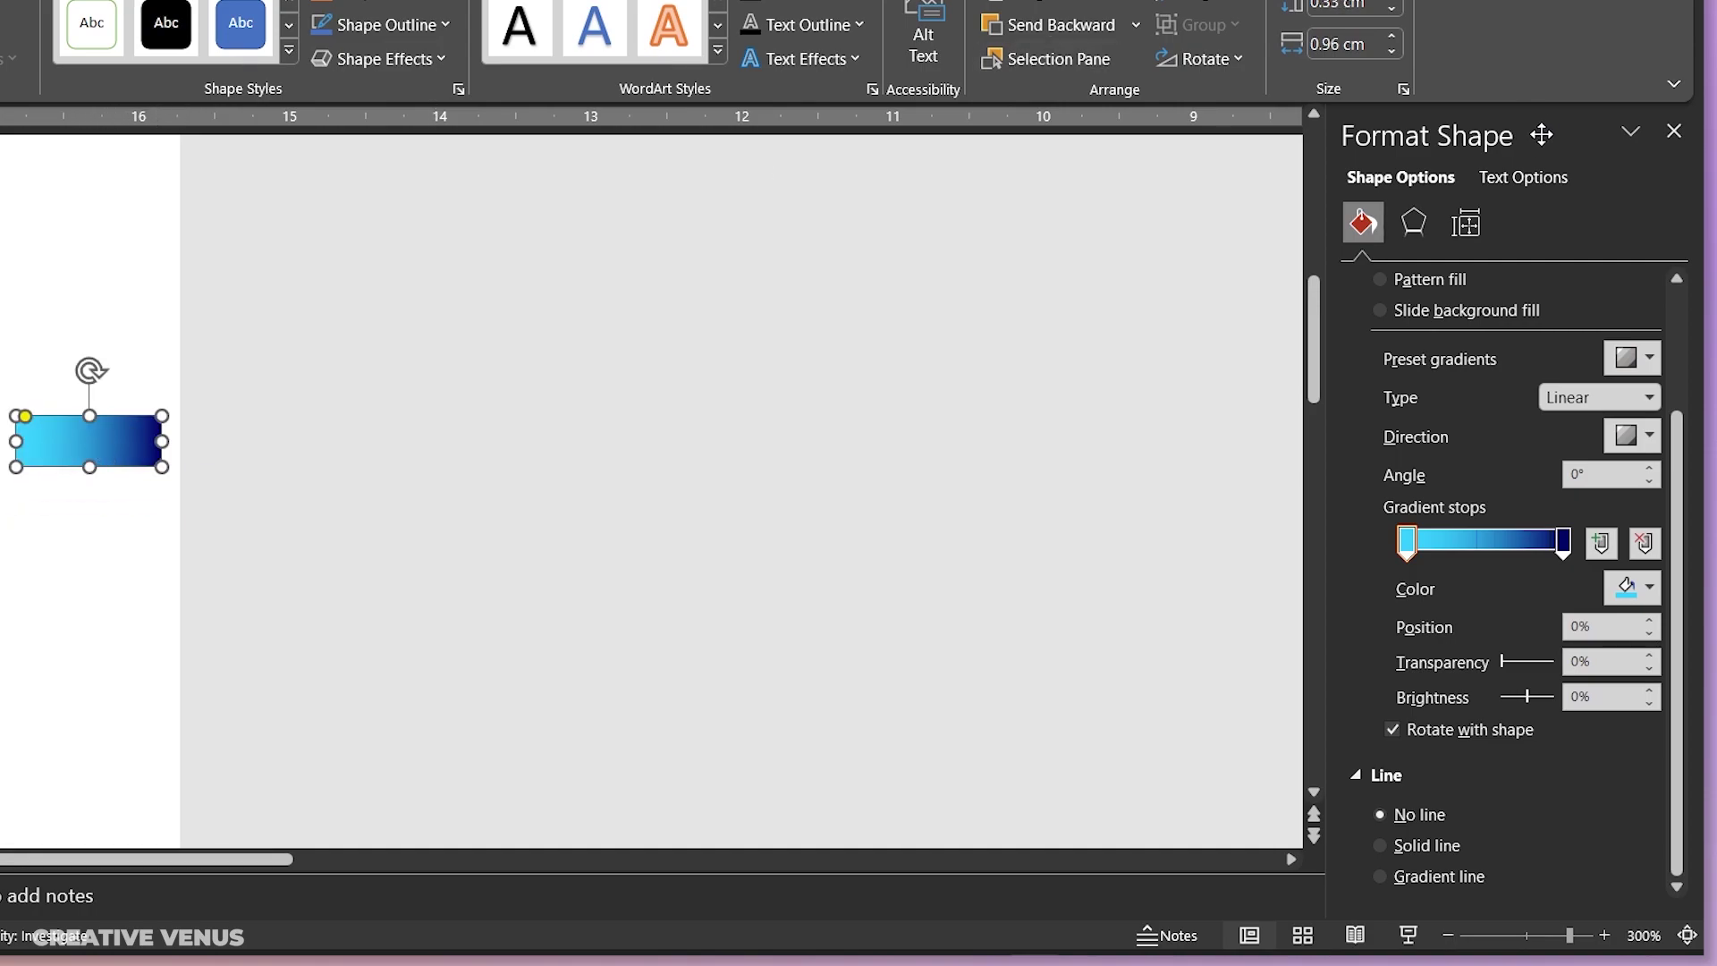
Step: Give the gradient bar an outer shadow at 80% transparency
{"action": "left_click", "coordinate": [1414, 223]}
{"action": "left_click", "coordinate": [1460, 280]}
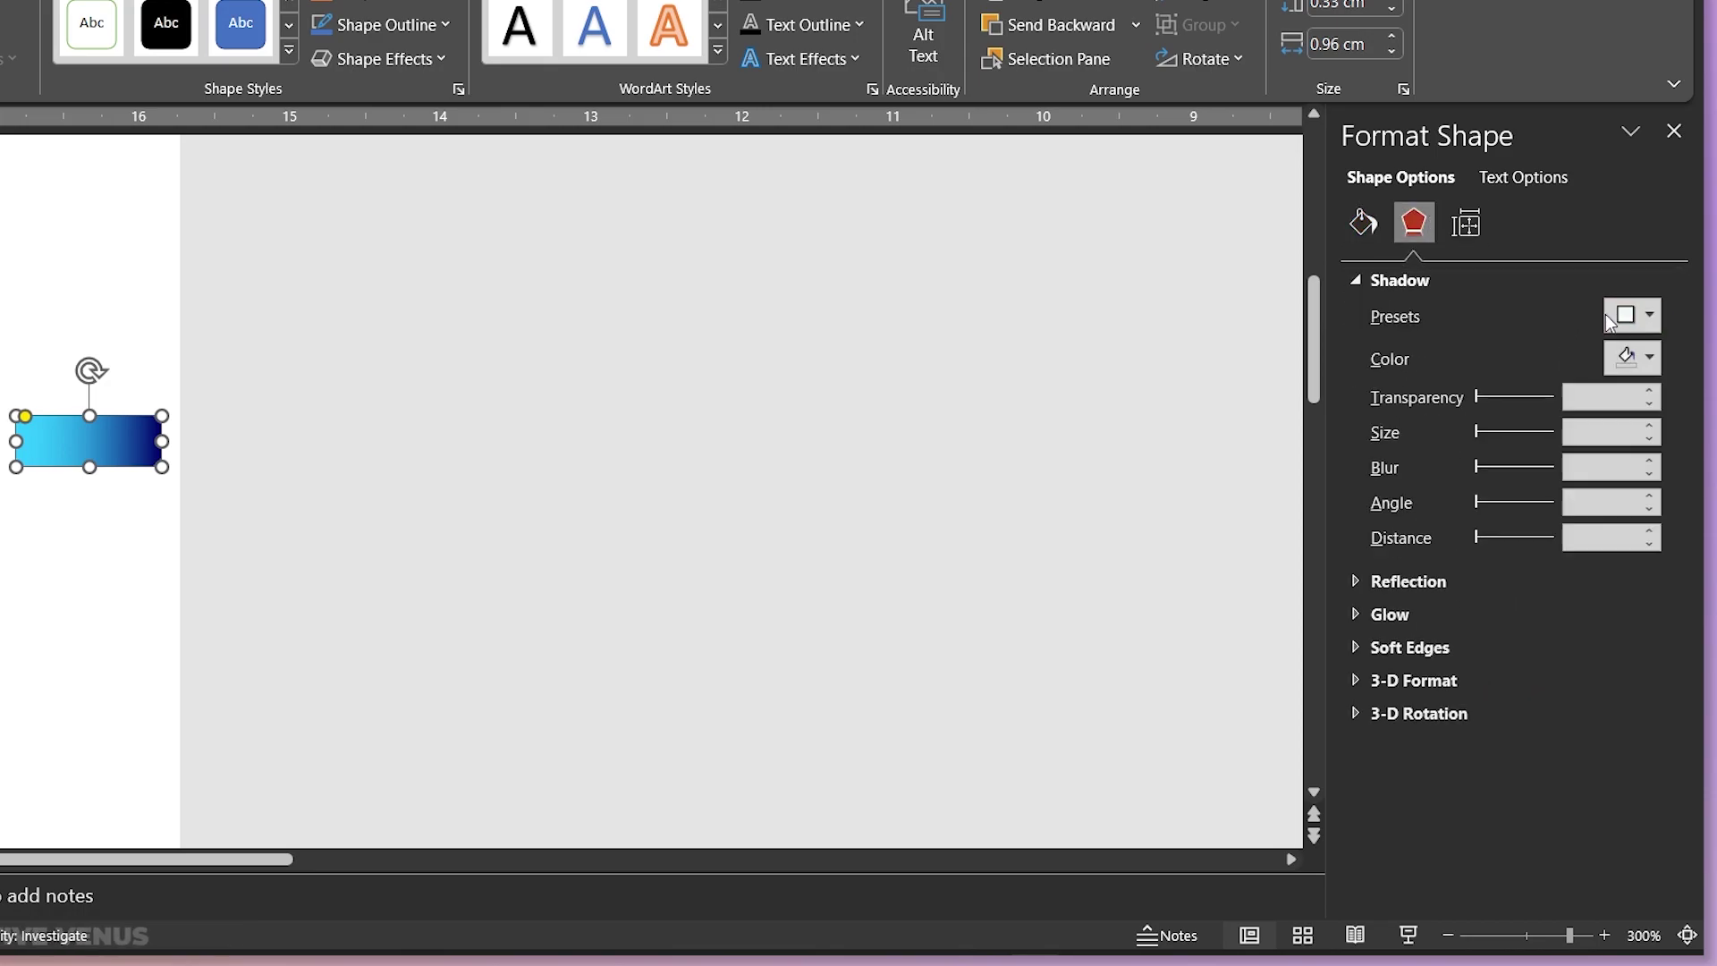
{"action": "left_click", "coordinate": [1627, 315]}
{"action": "left_click", "coordinate": [1486, 533]}
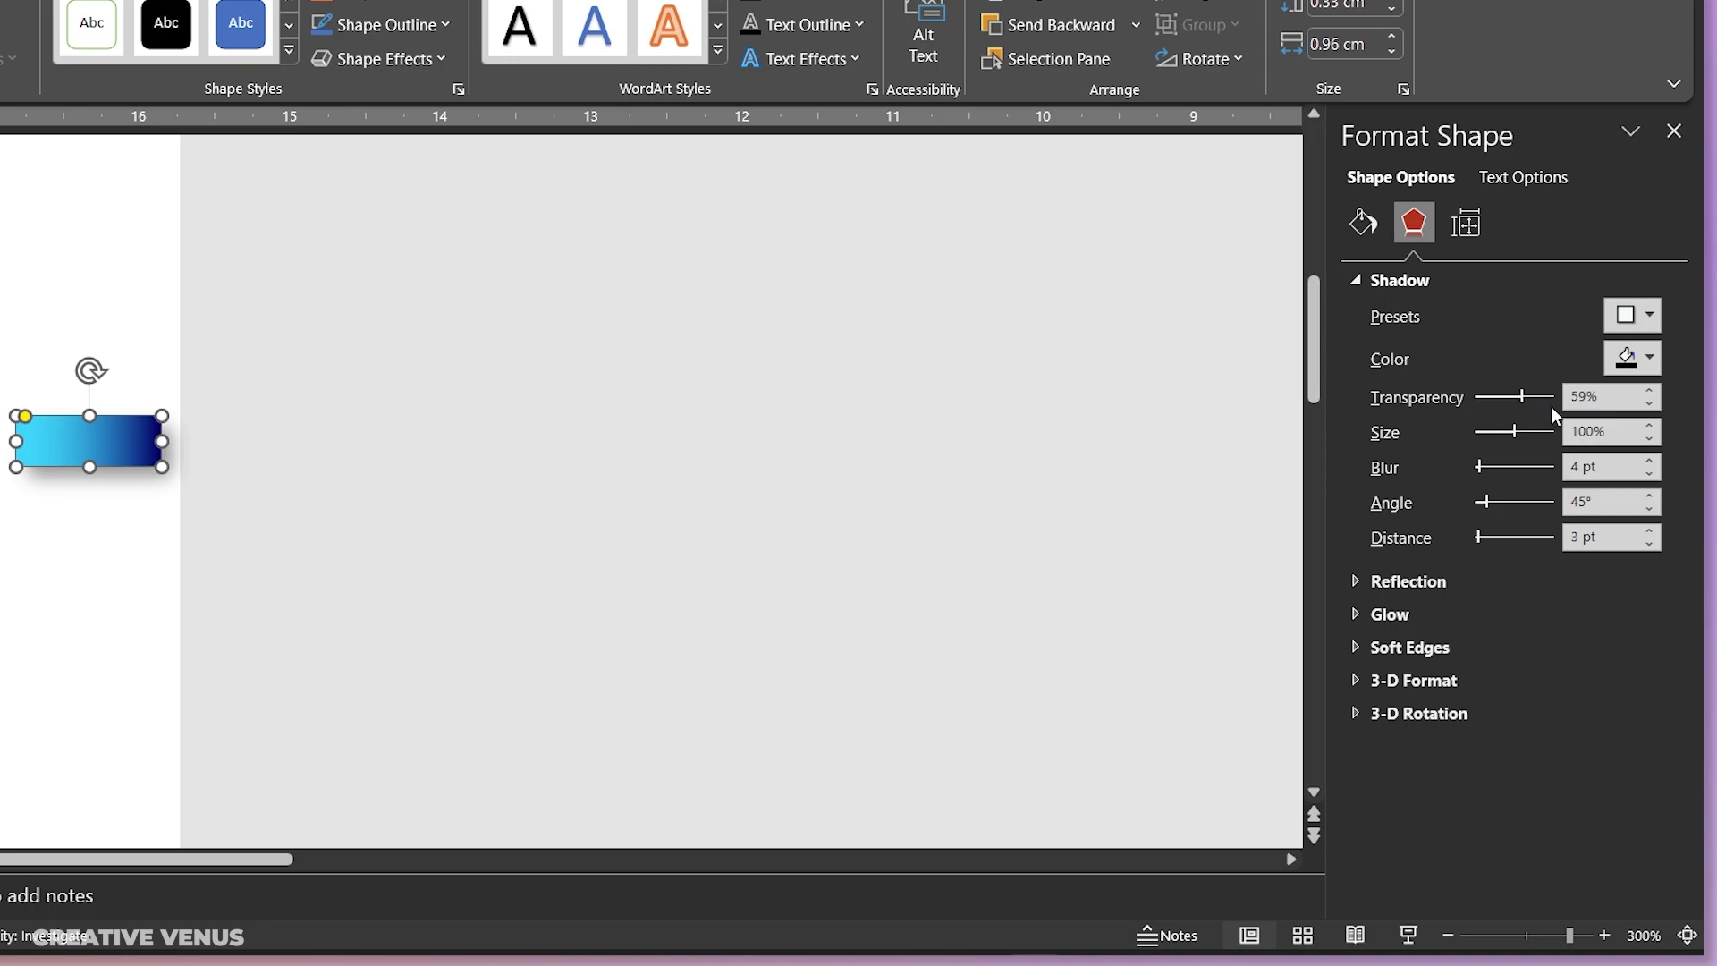
{"action": "left_click_drag", "start_coordinate": [1529, 403], "coordinate": [1548, 410]}
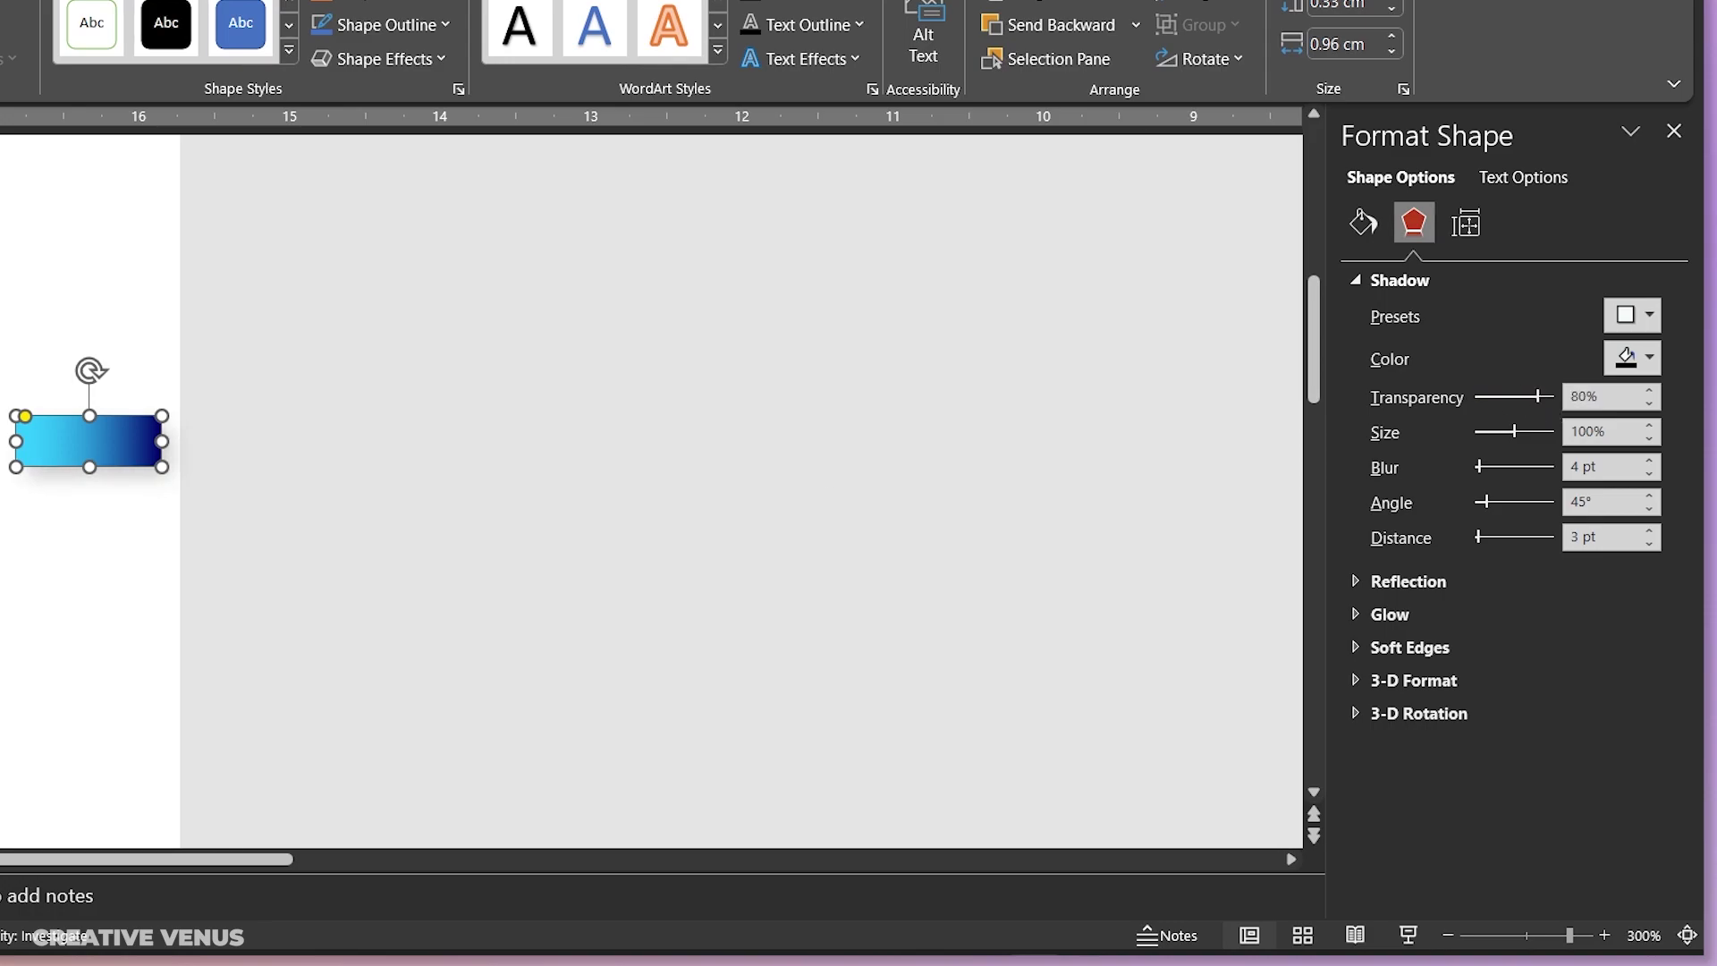
Step: Reposition the bar and duplicate it with Ctrl+D into eight evenly spaced copies down the left edge
{"action": "left_click", "coordinate": [51, 567]}
{"action": "scroll", "coordinate": [57, 526], "scroll_direction": "down", "scroll_amount": 5}
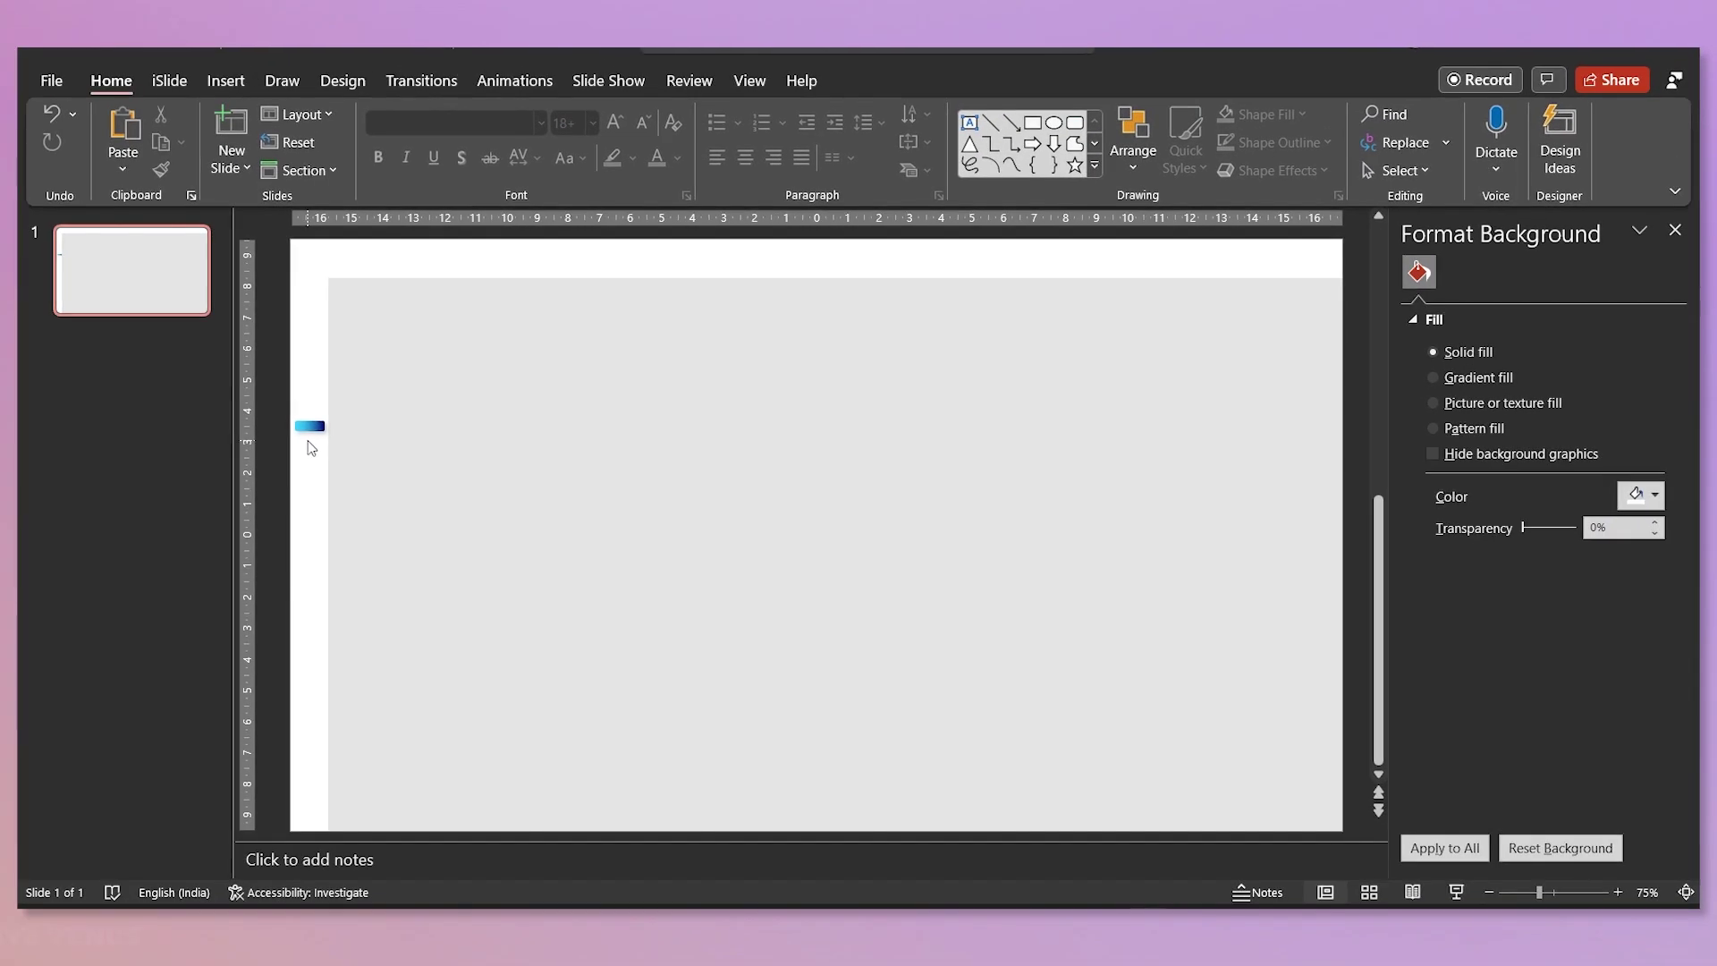
{"action": "left_click", "coordinate": [15, 371]}
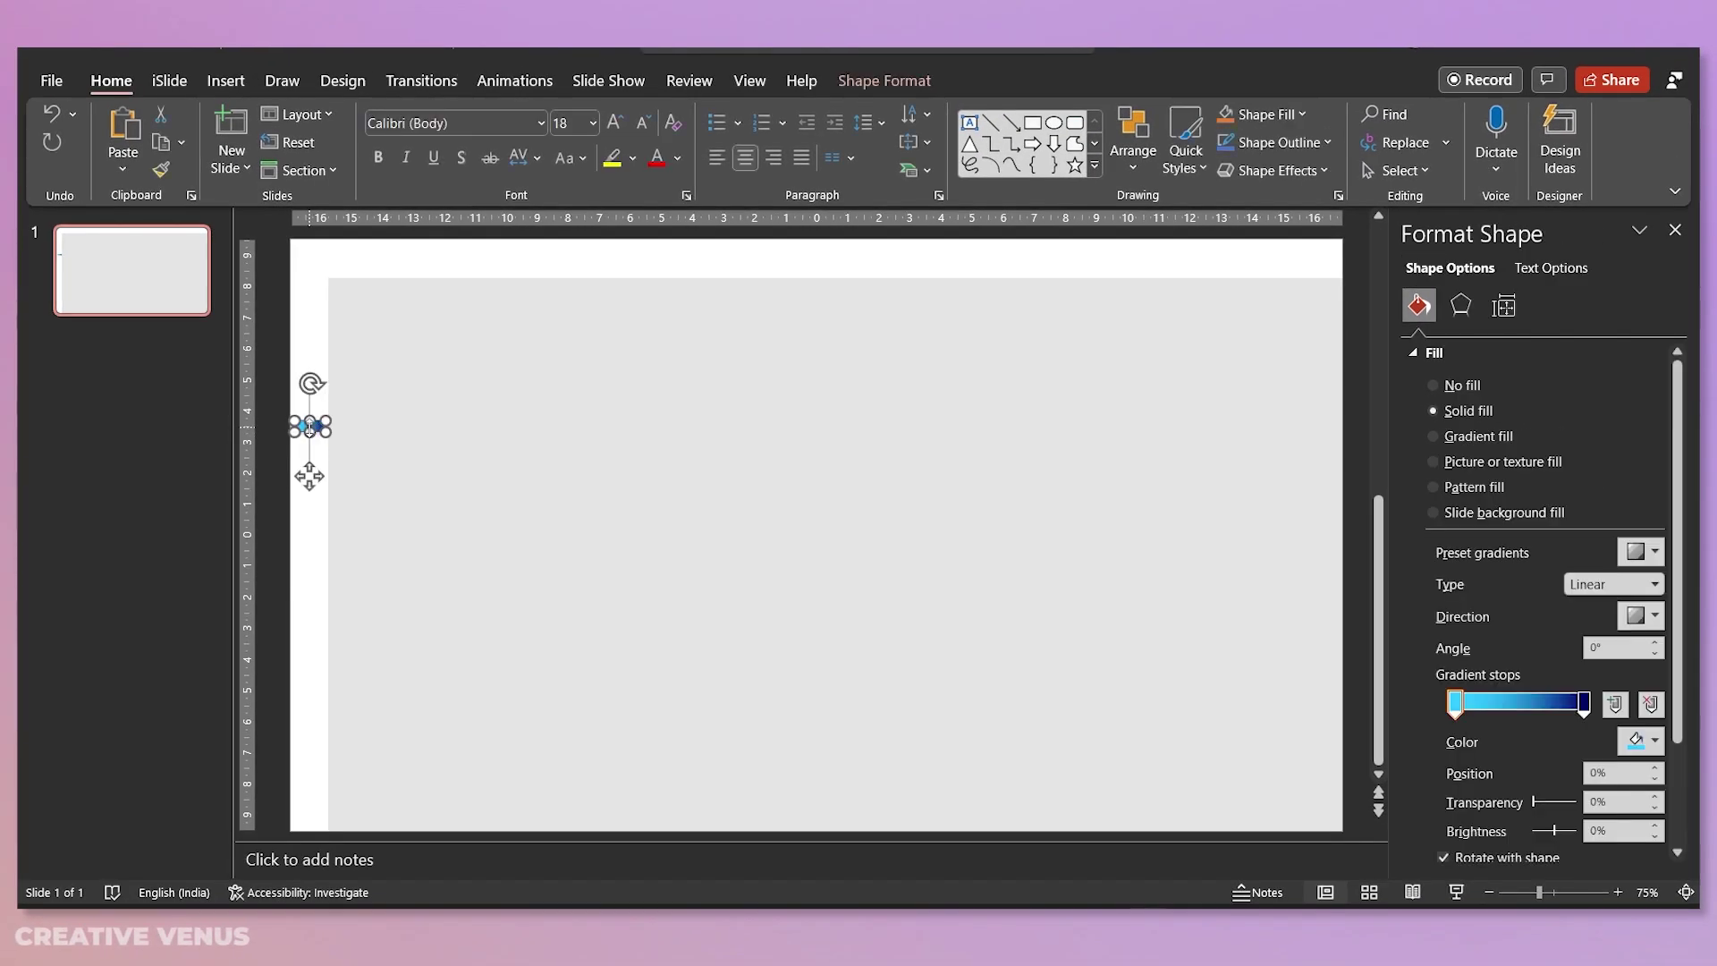
{"action": "left_click_drag", "start_coordinate": [310, 428], "coordinate": [308, 514]}
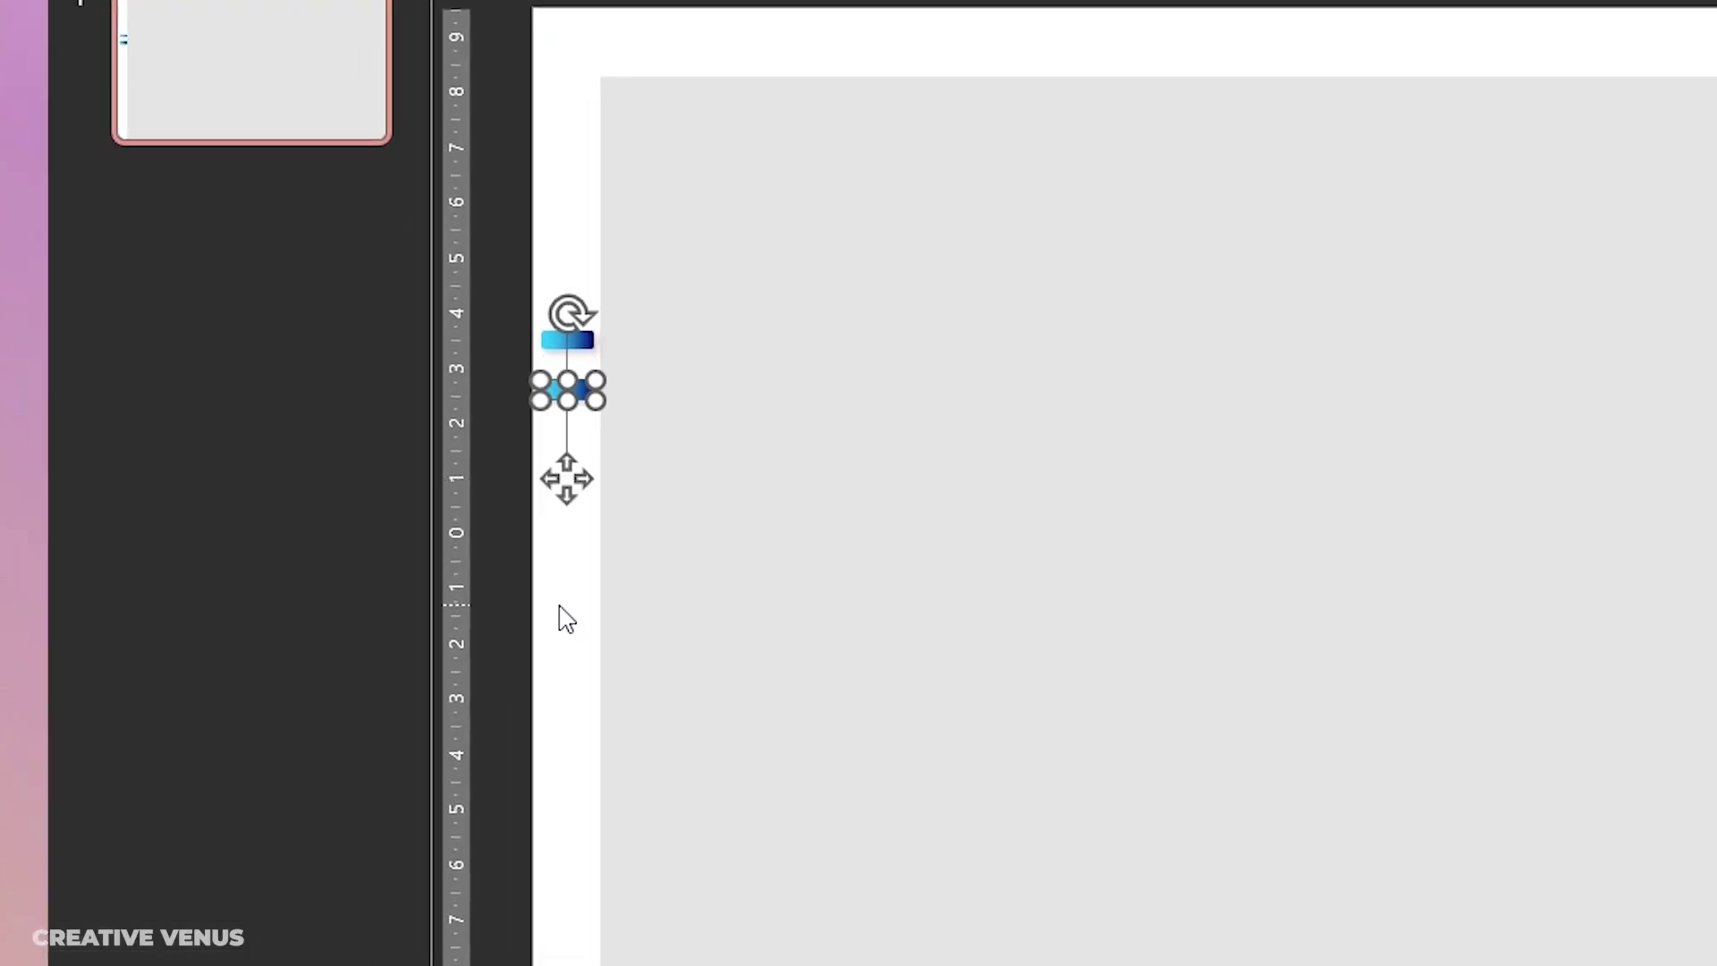
{"action": "key", "text": "ctrl+d"}
{"action": "key", "text": "ctrl+d"}
{"action": "key", "text": "ctrl+d"}
{"action": "key", "text": "ctrl+d"}
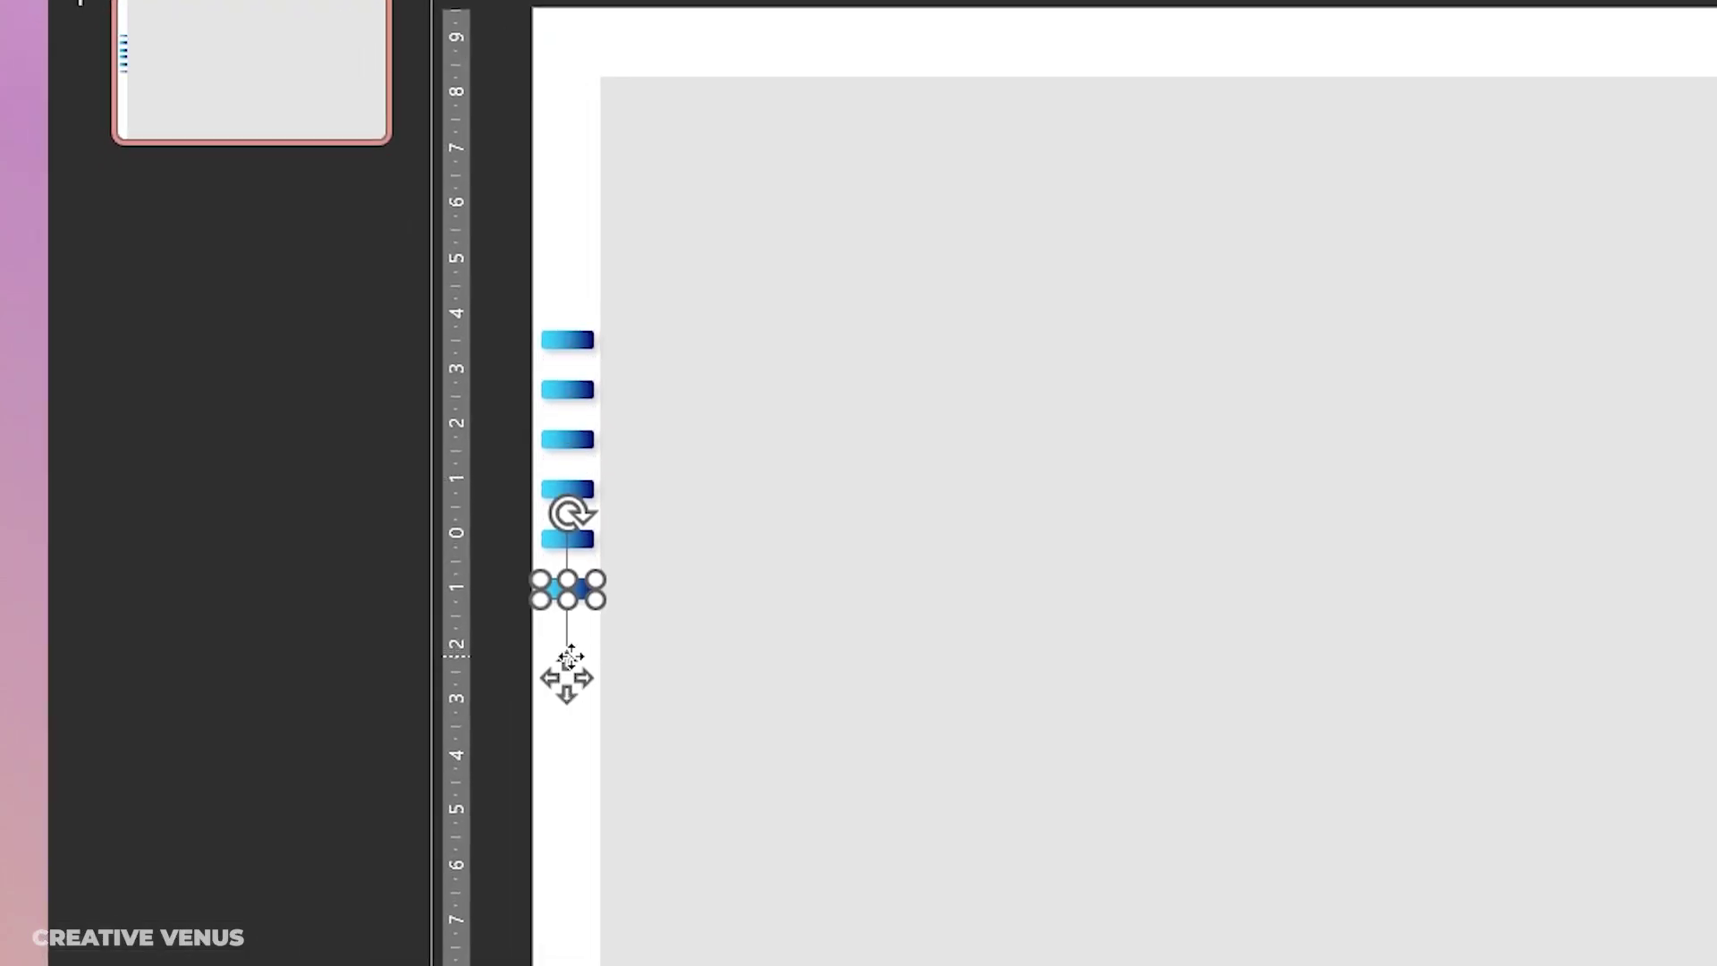
{"action": "key", "text": "ctrl+d"}
{"action": "key", "text": "ctrl+d"}
{"action": "left_click", "coordinate": [573, 866]}
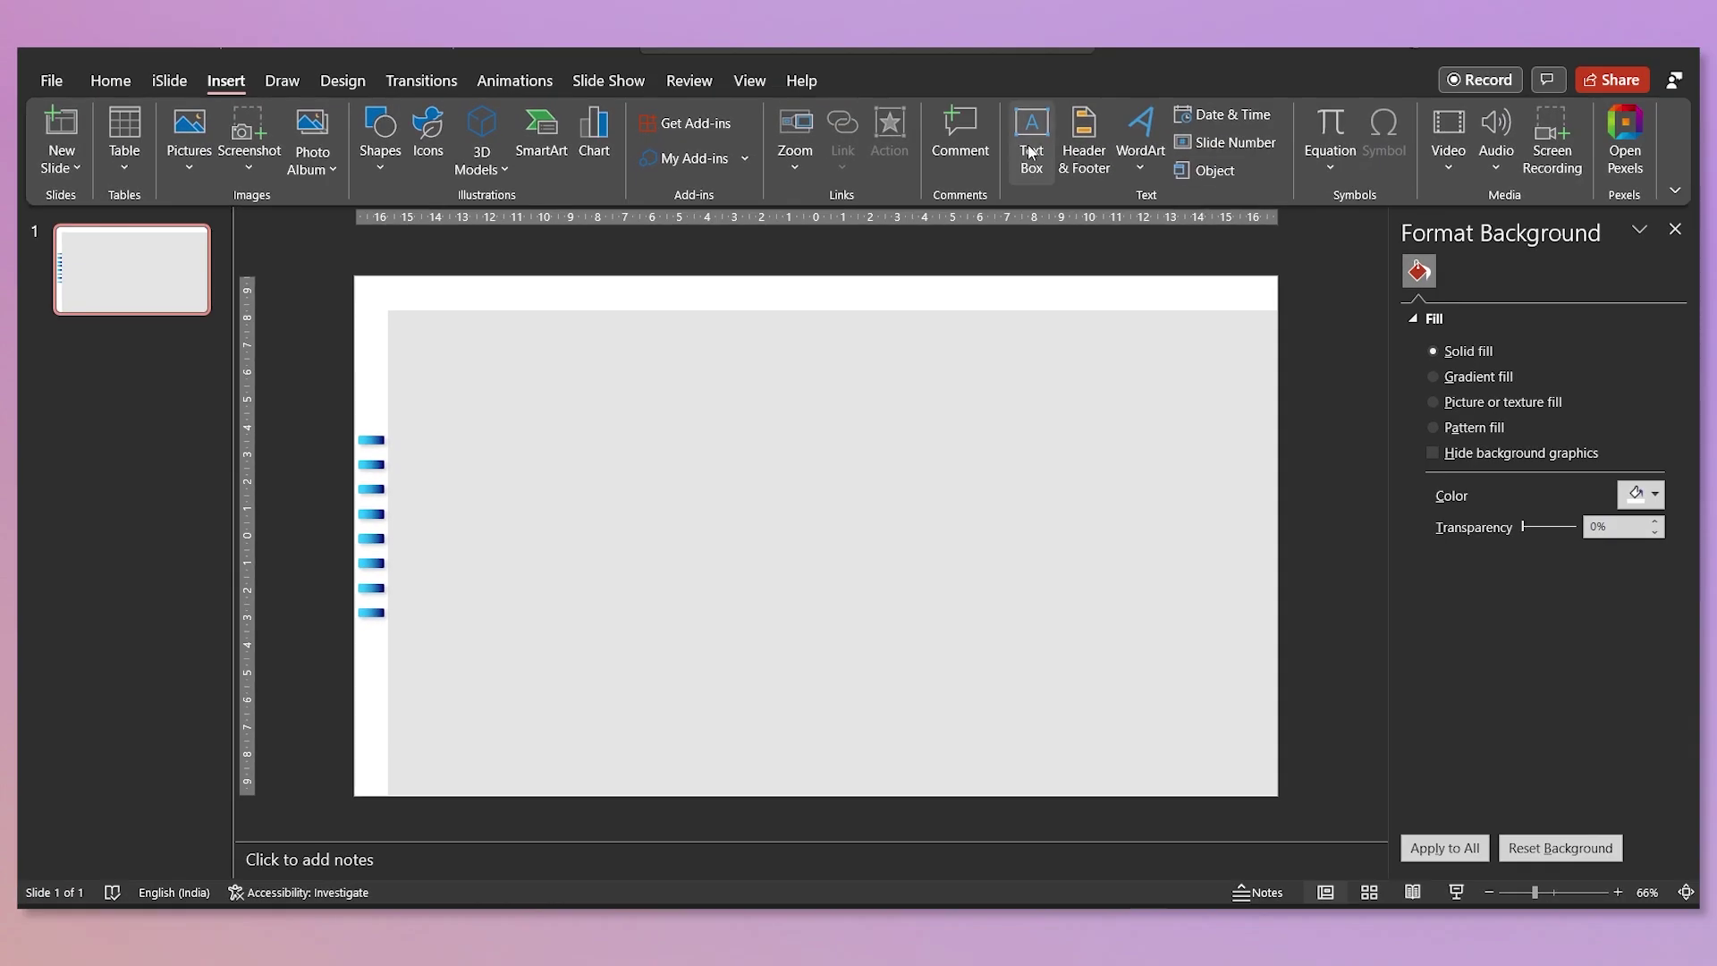
Step: Add a text box at the top reading 'Montserrat Heading' in the Montserrat font
{"action": "left_click", "coordinate": [1030, 152]}
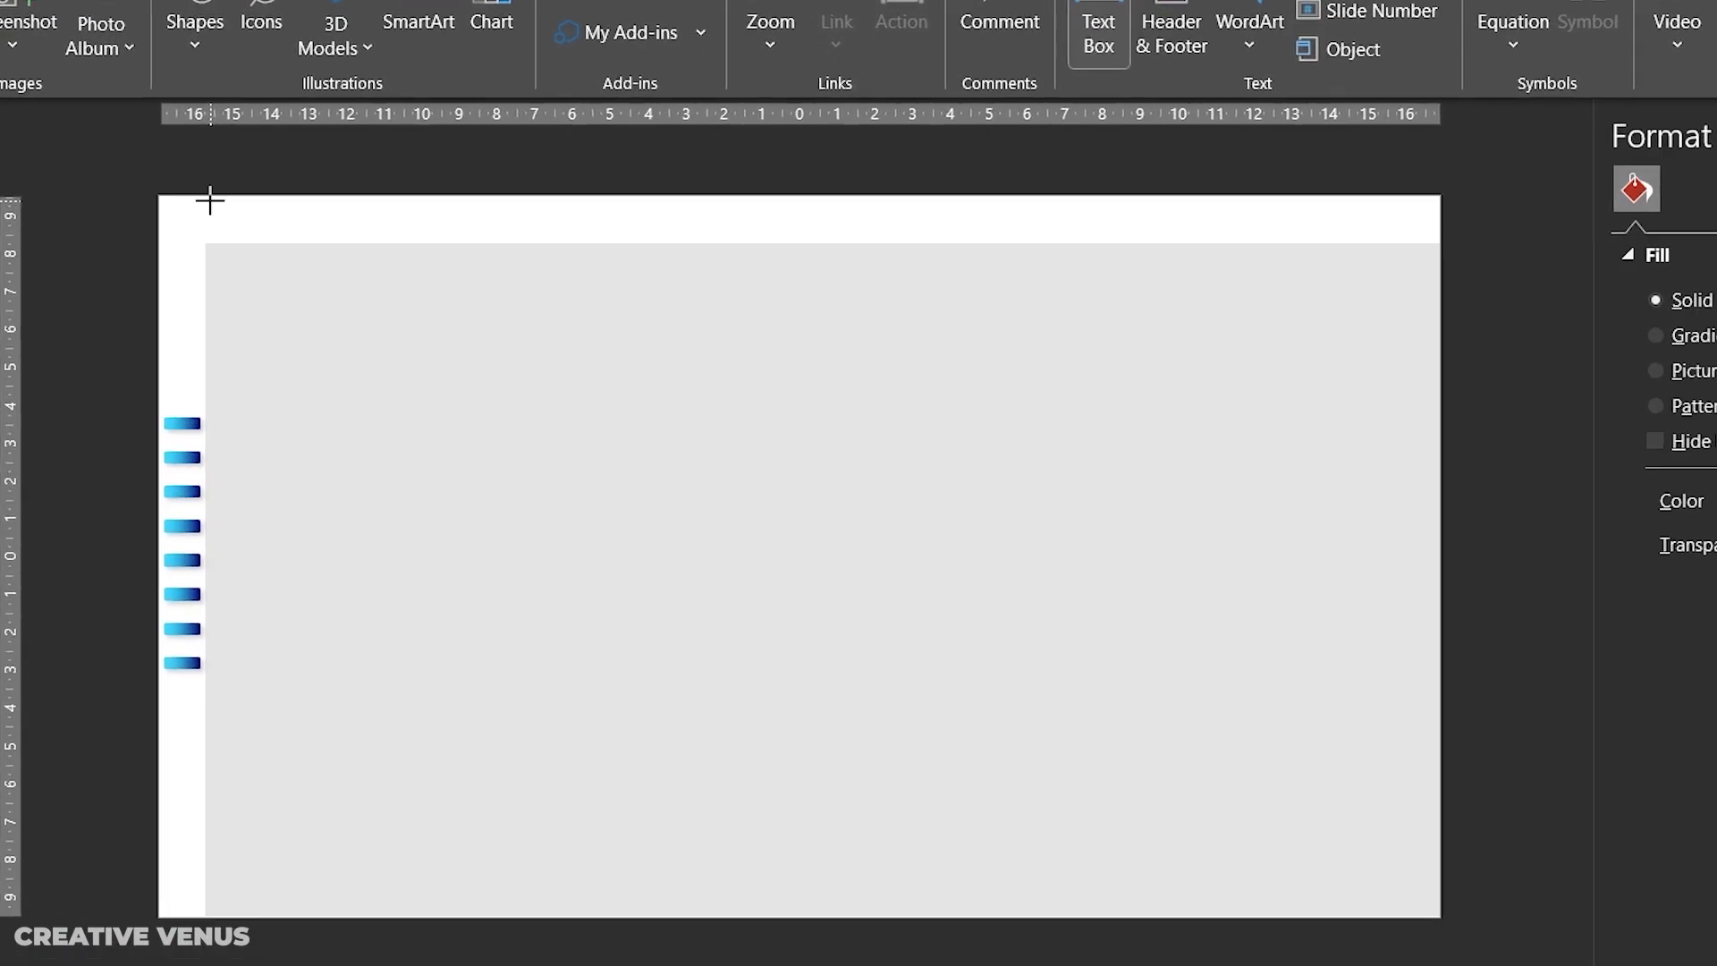
{"action": "left_click_drag", "start_coordinate": [390, 278], "coordinate": [680, 307]}
{"action": "left_click_drag", "start_coordinate": [612, 238], "coordinate": [752, 245]}
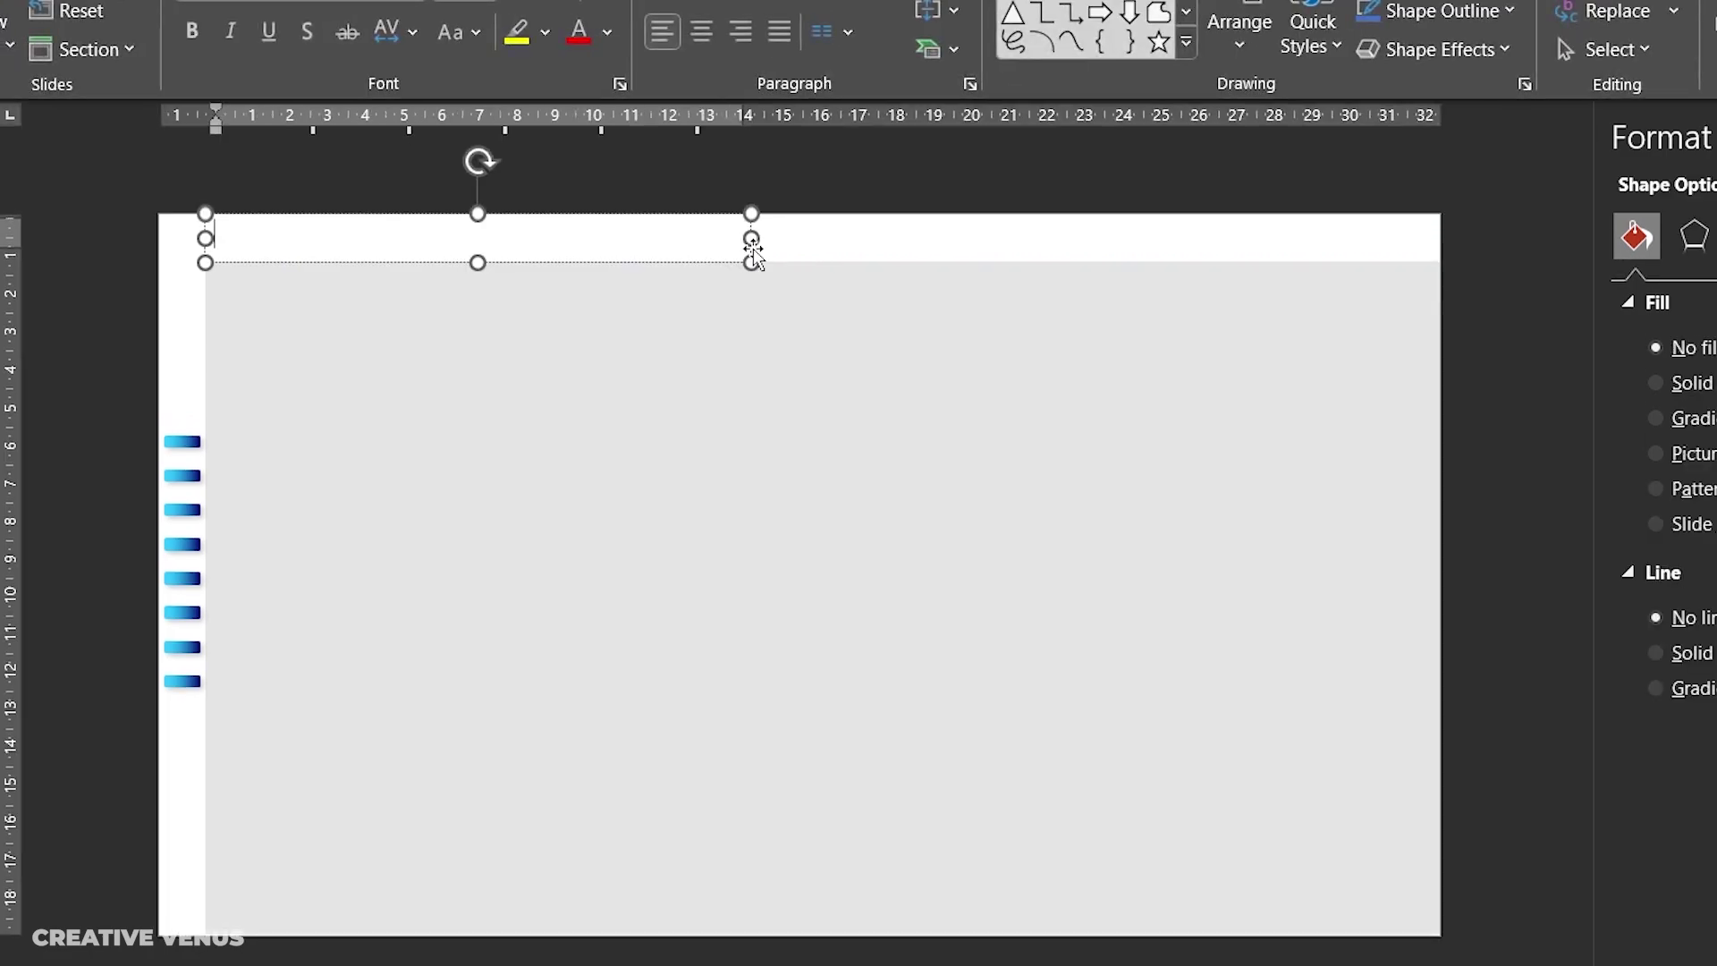
{"action": "type", "text": "Mont"}
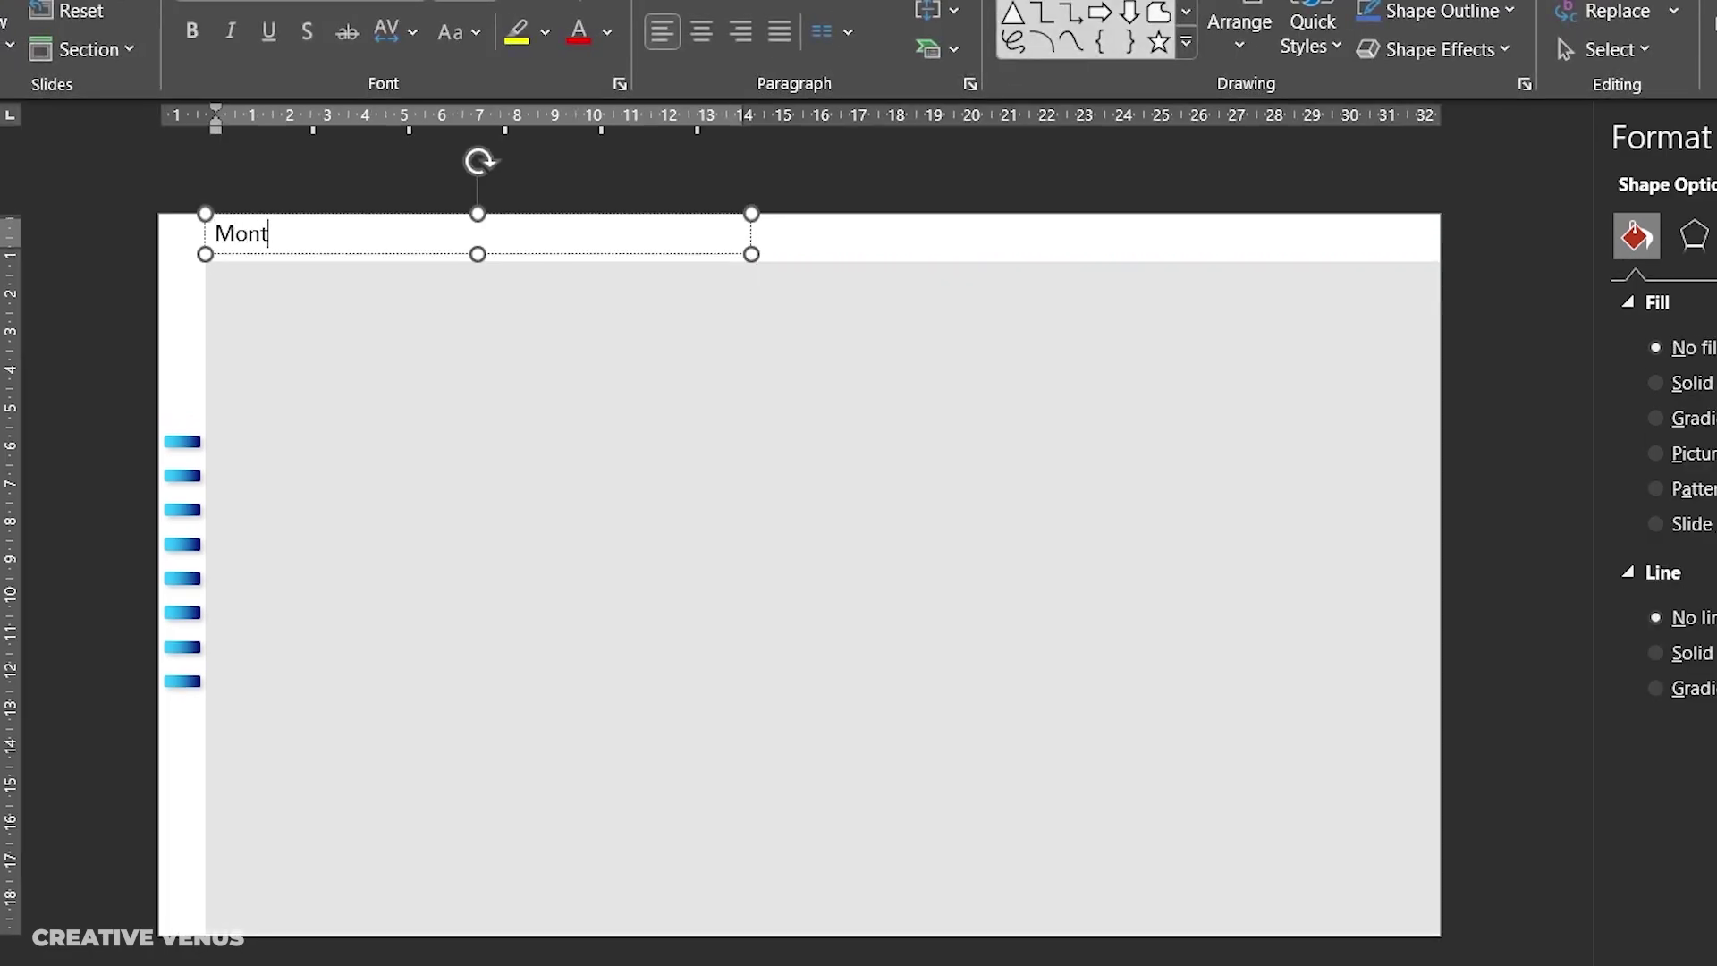
{"action": "type", "text": "serrat Heading"}
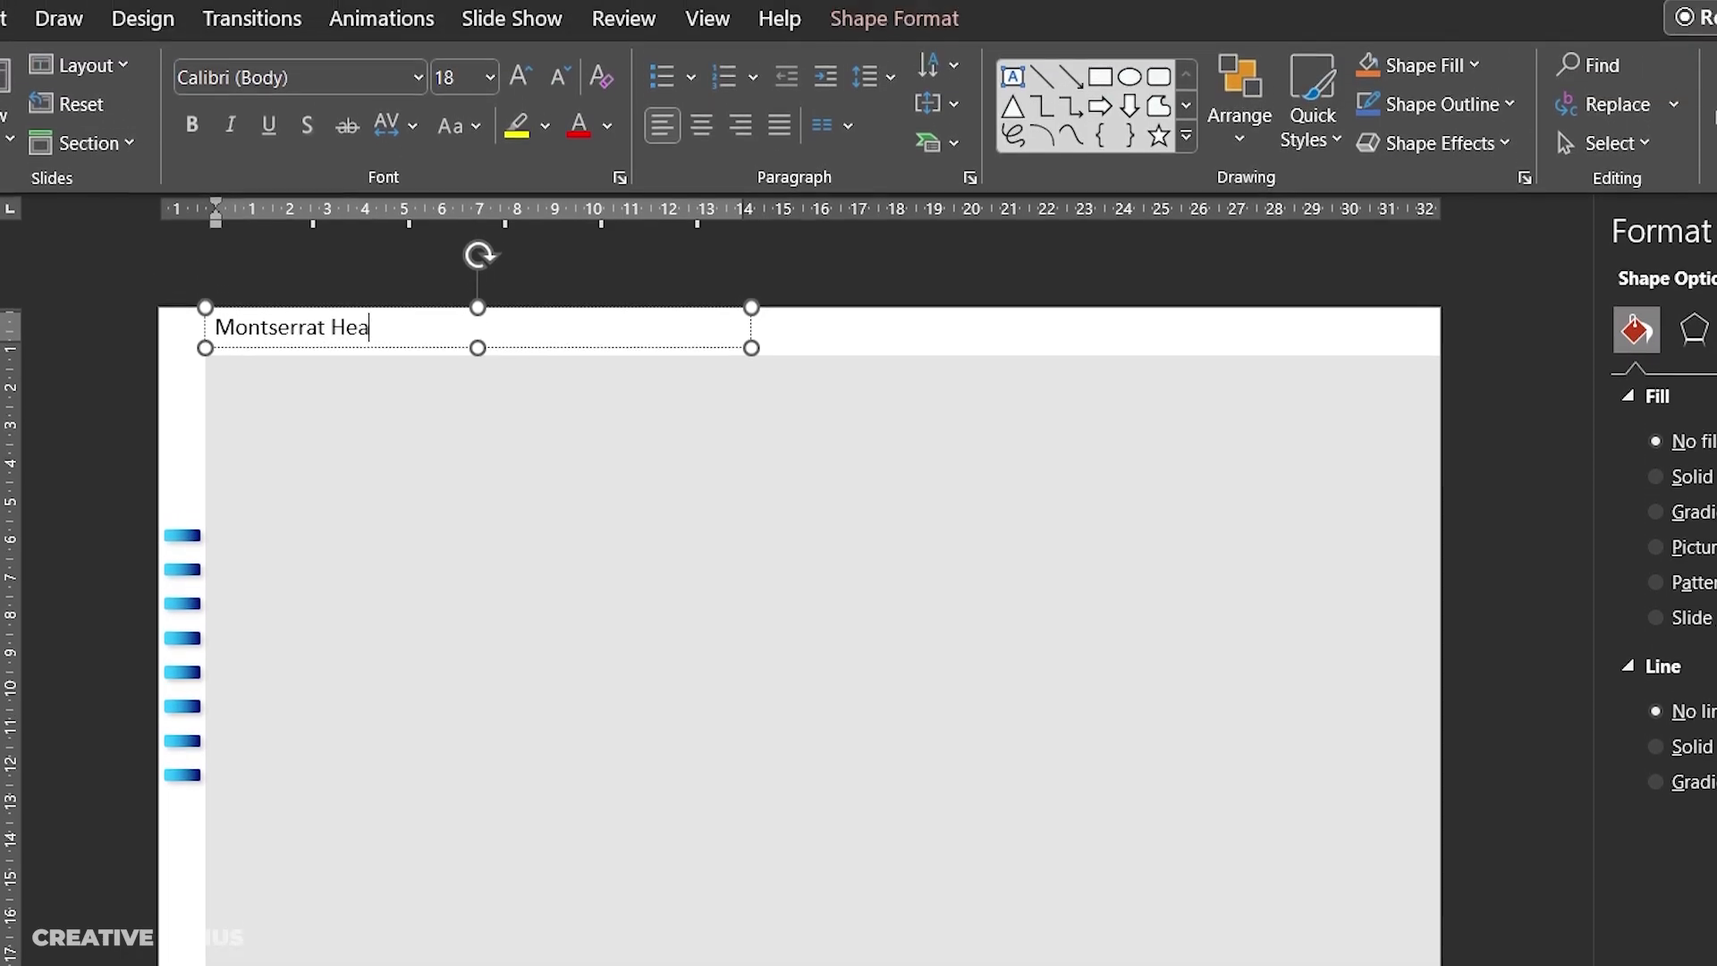
{"action": "key", "text": "ctrl+a"}
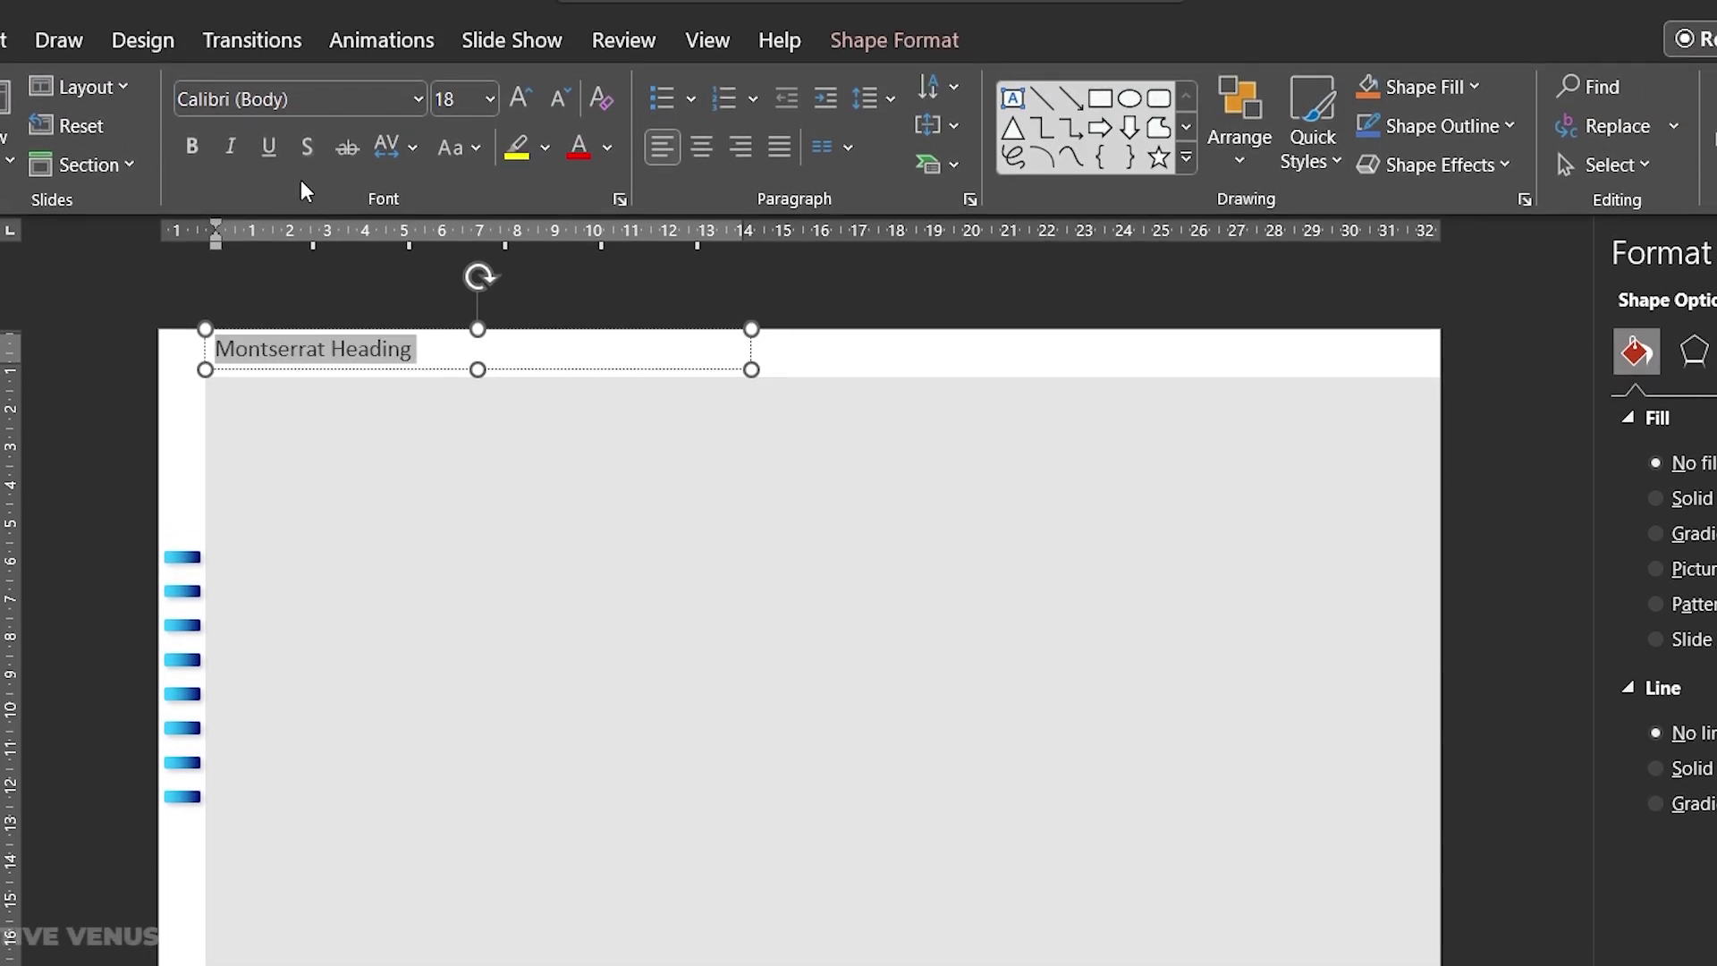
{"action": "left_click", "coordinate": [338, 101]}
{"action": "type", "text": "Mont"}
{"action": "key", "text": "Return"}
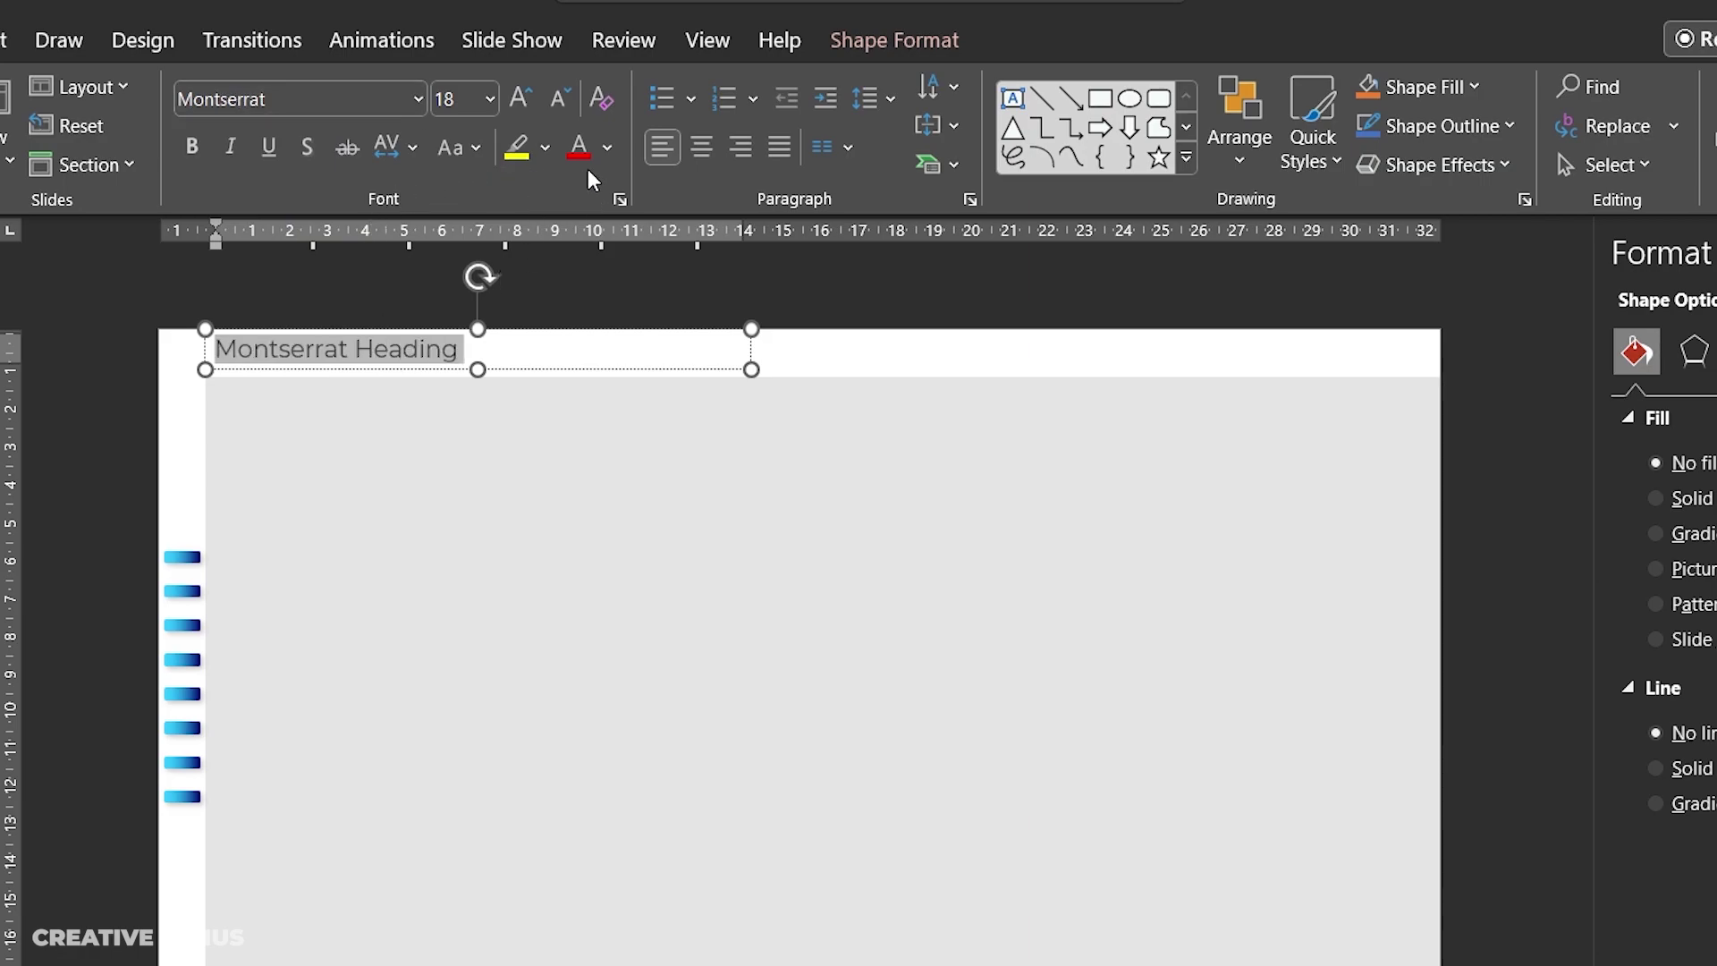
Step: Color the heading dark grey and nudge it slightly higher
{"action": "left_click", "coordinate": [608, 147]}
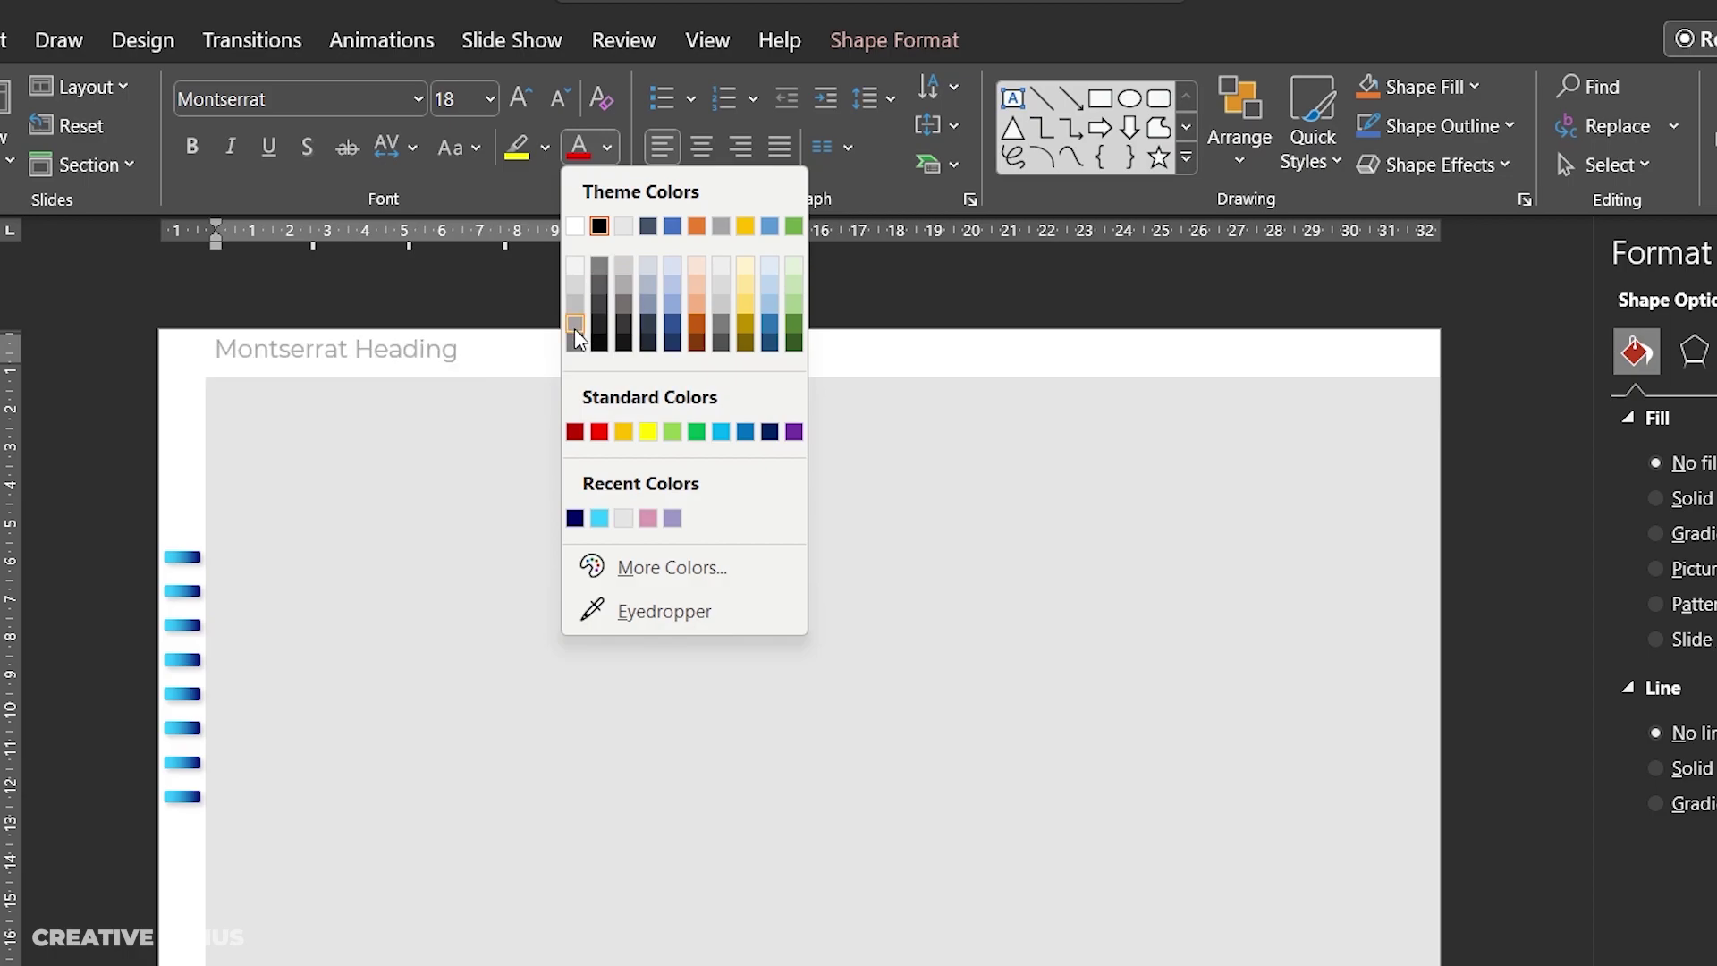
{"action": "left_click", "coordinate": [599, 311]}
{"action": "left_click_drag", "start_coordinate": [453, 370], "coordinate": [441, 352]}
{"action": "left_click", "coordinate": [963, 318]}
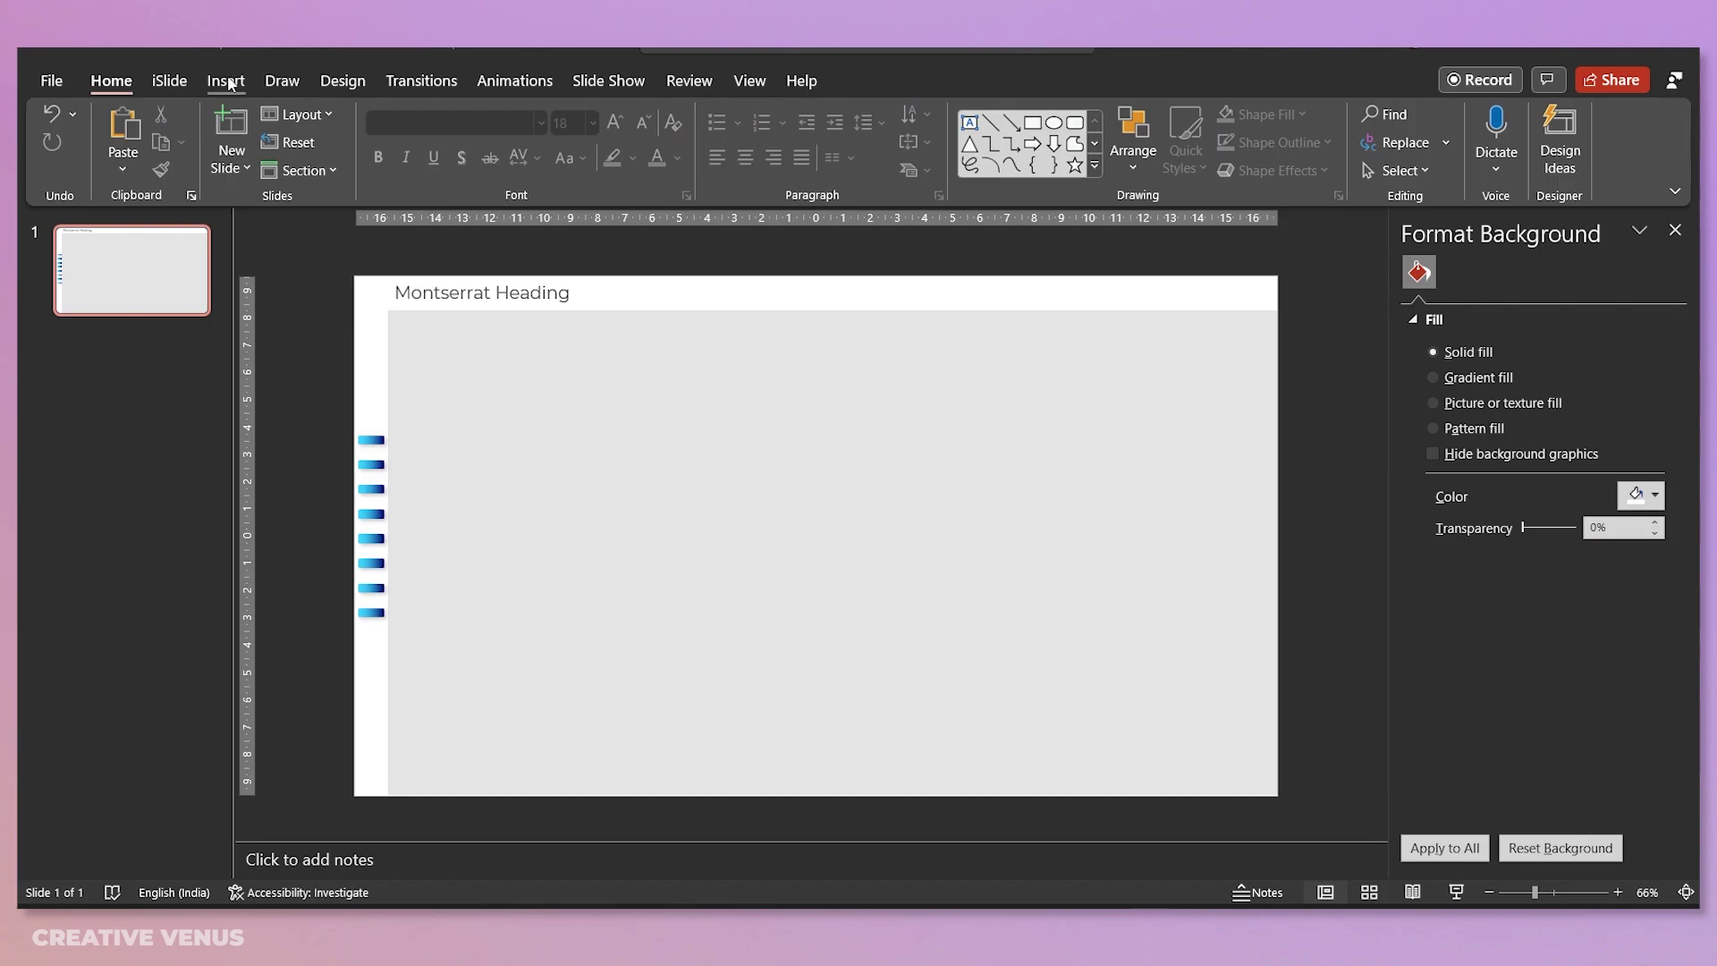
{"action": "left_click", "coordinate": [225, 80]}
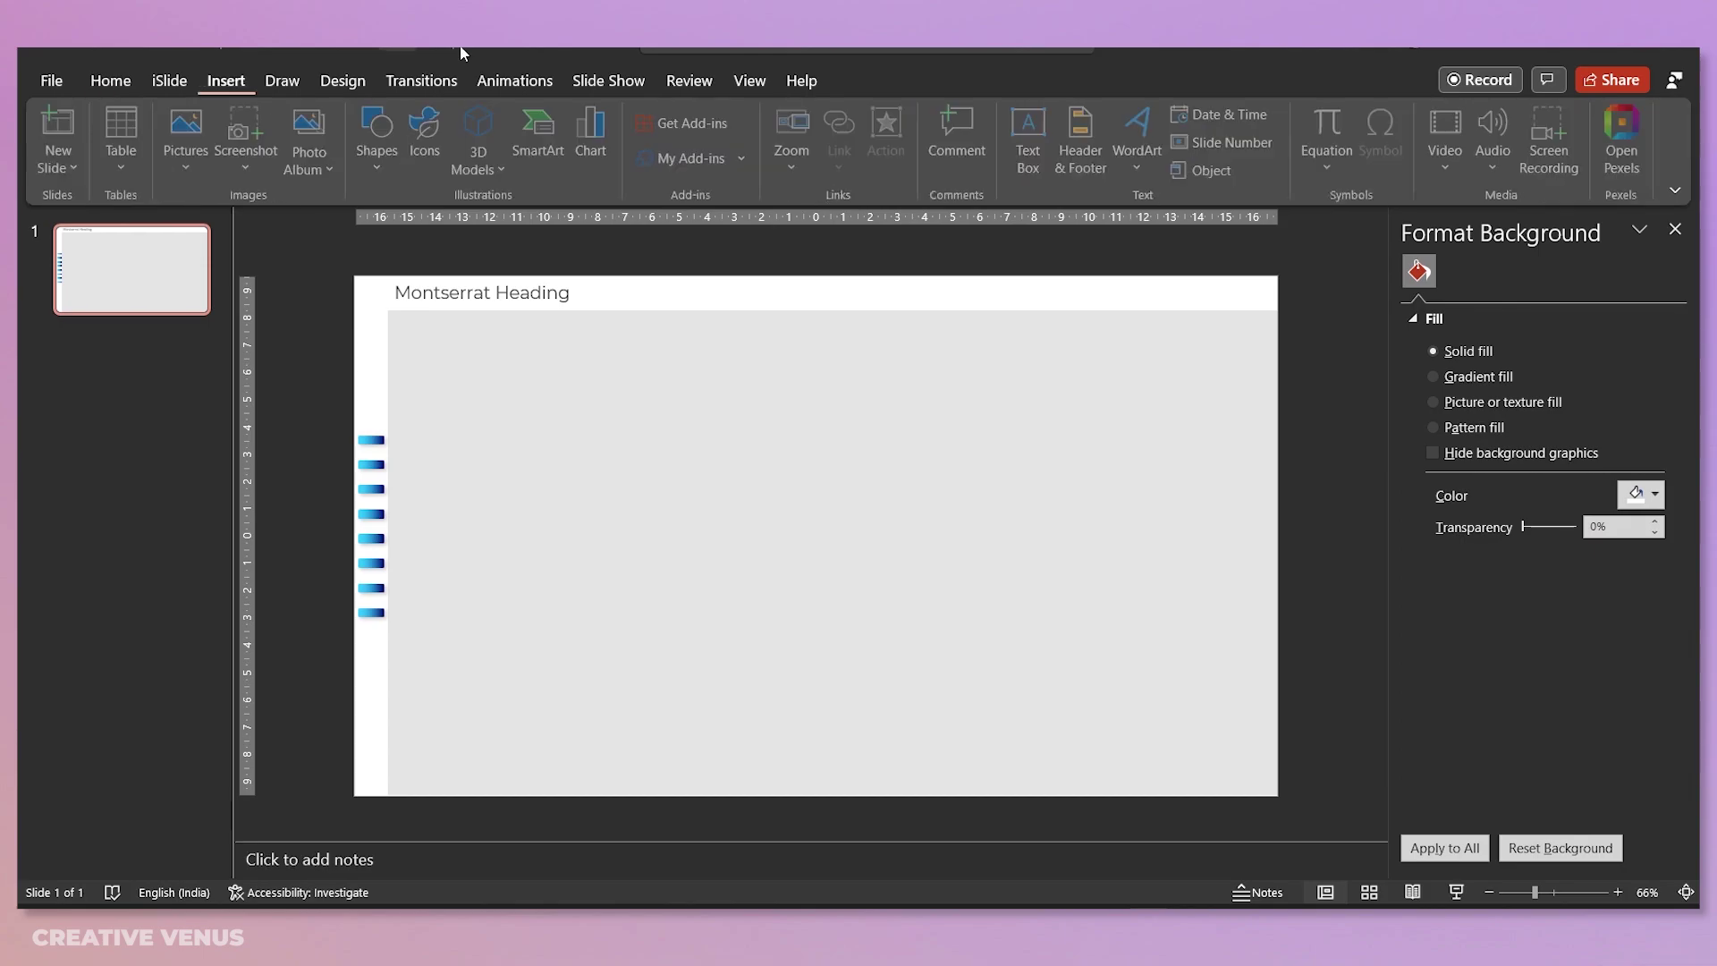
Step: Draw a tall rectangle on the slide
{"action": "left_click", "coordinate": [389, 169]}
{"action": "left_click", "coordinate": [435, 230]}
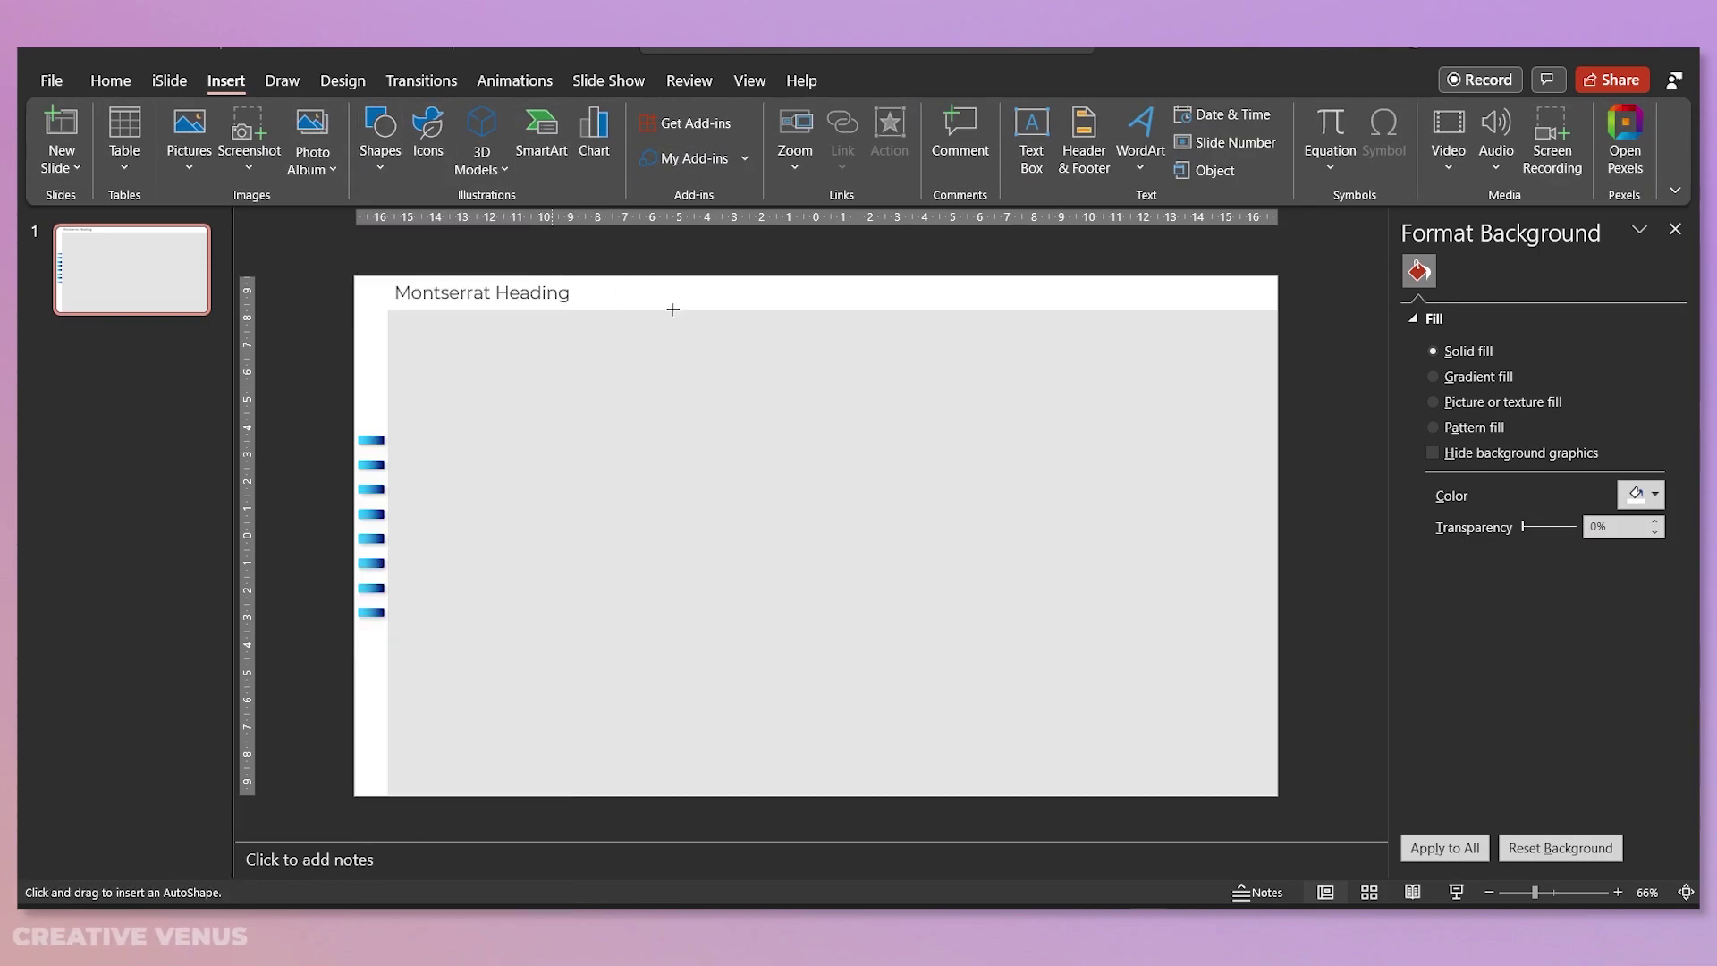
{"action": "left_click_drag", "start_coordinate": [686, 452], "coordinate": [800, 796]}
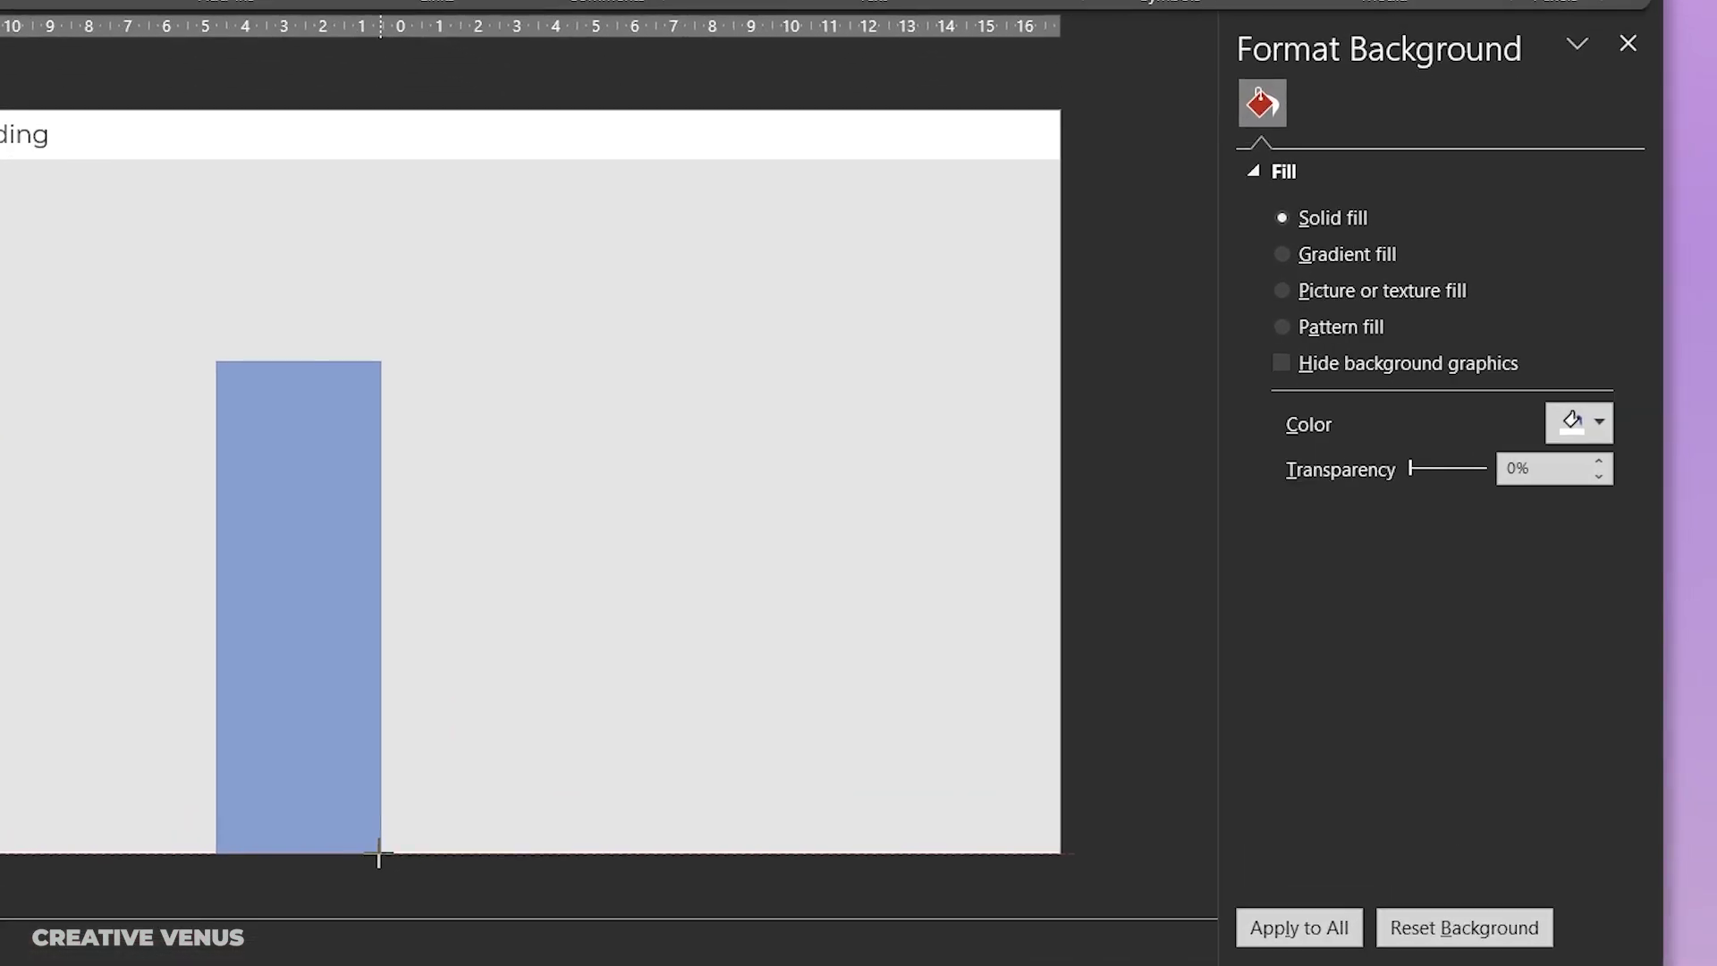
{"action": "left_click_drag", "start_coordinate": [378, 854], "coordinate": [380, 853]}
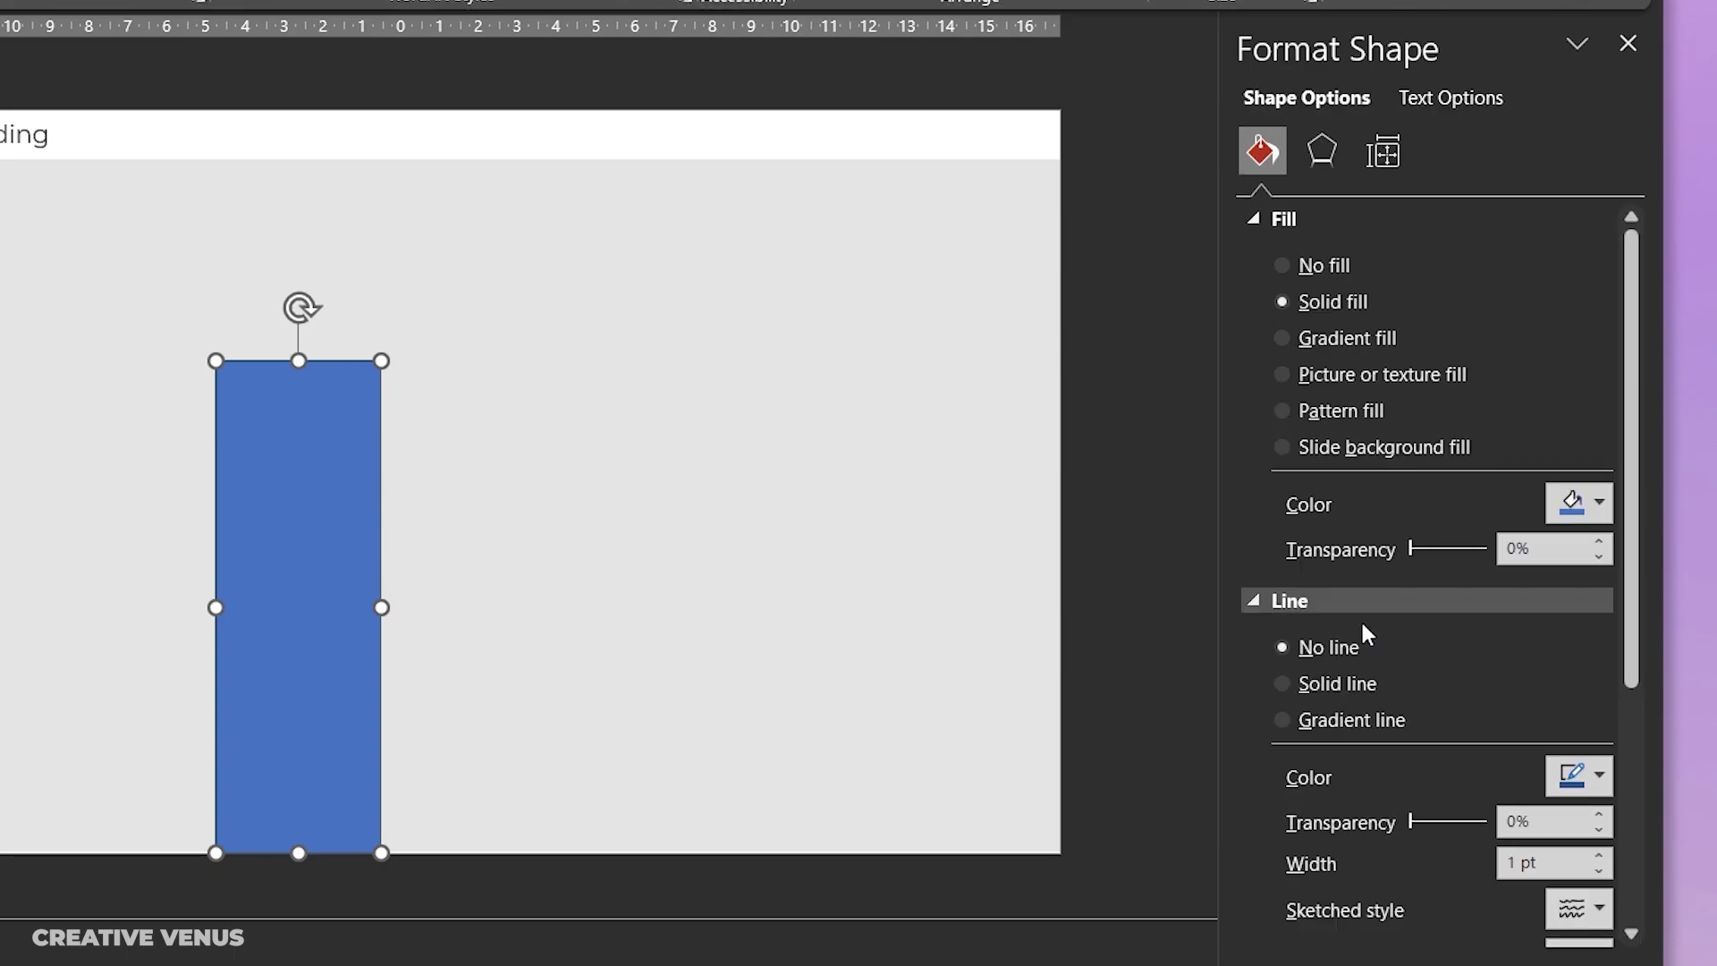
Step: Give the bar a Linear Up gradient, no outline, and a 100% transparent bottom stop
{"action": "left_click", "coordinate": [1360, 340]}
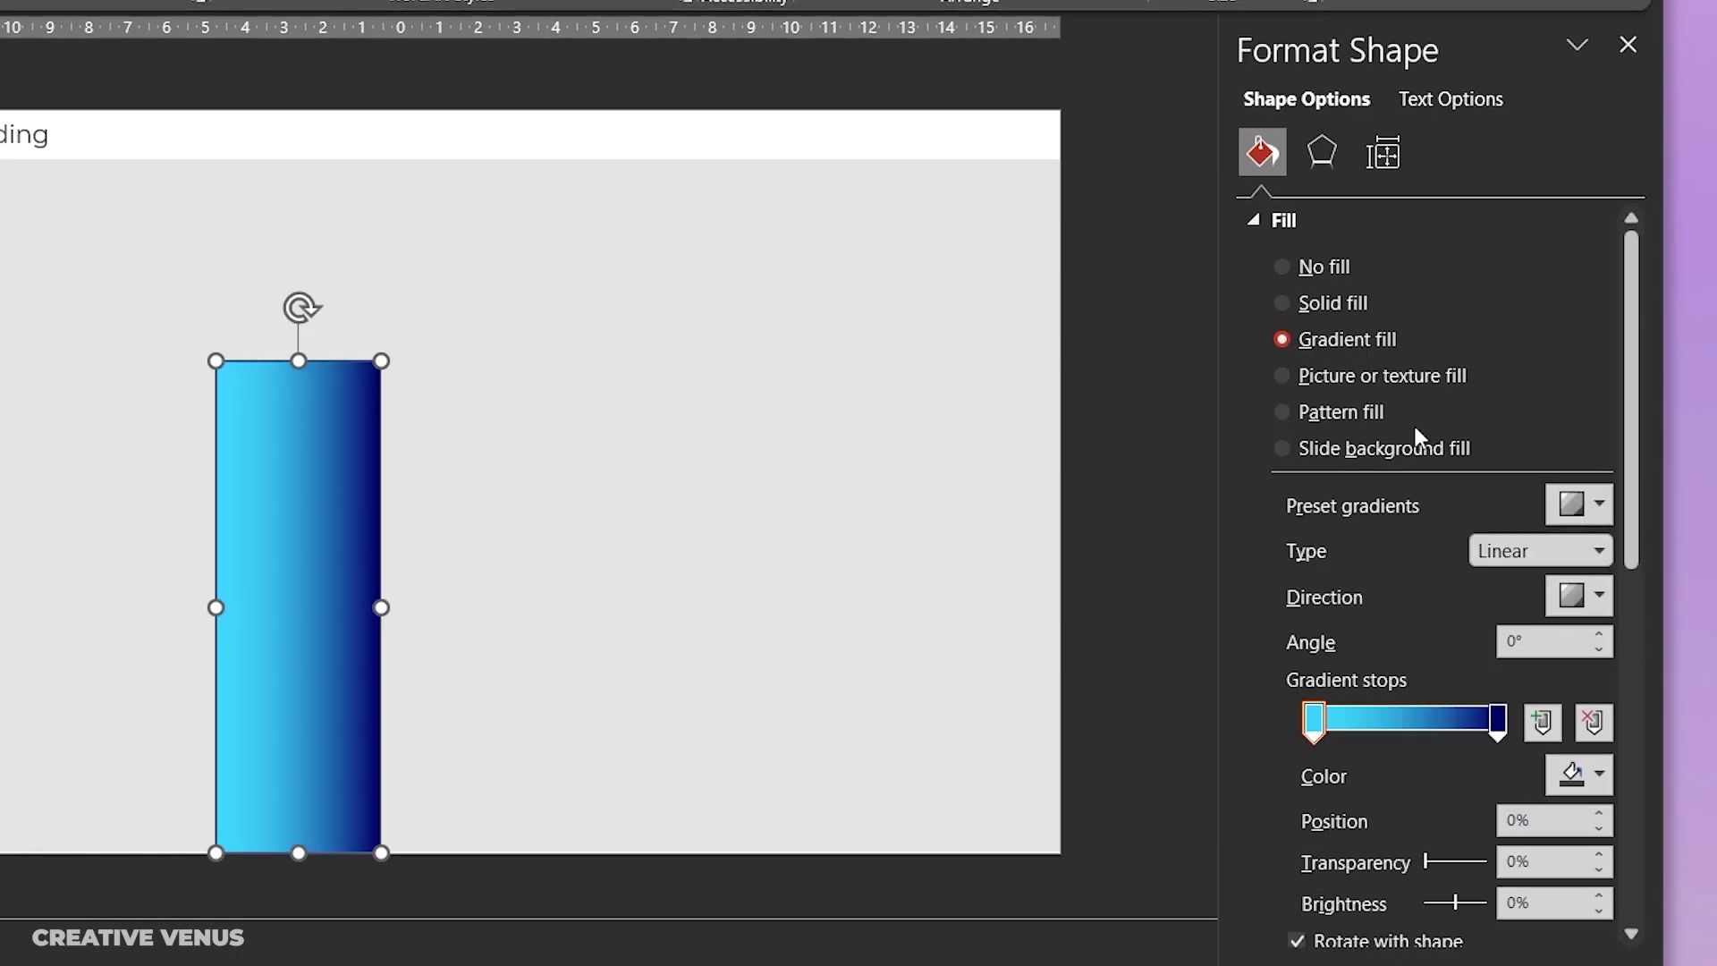
{"action": "left_click", "coordinate": [1597, 599]}
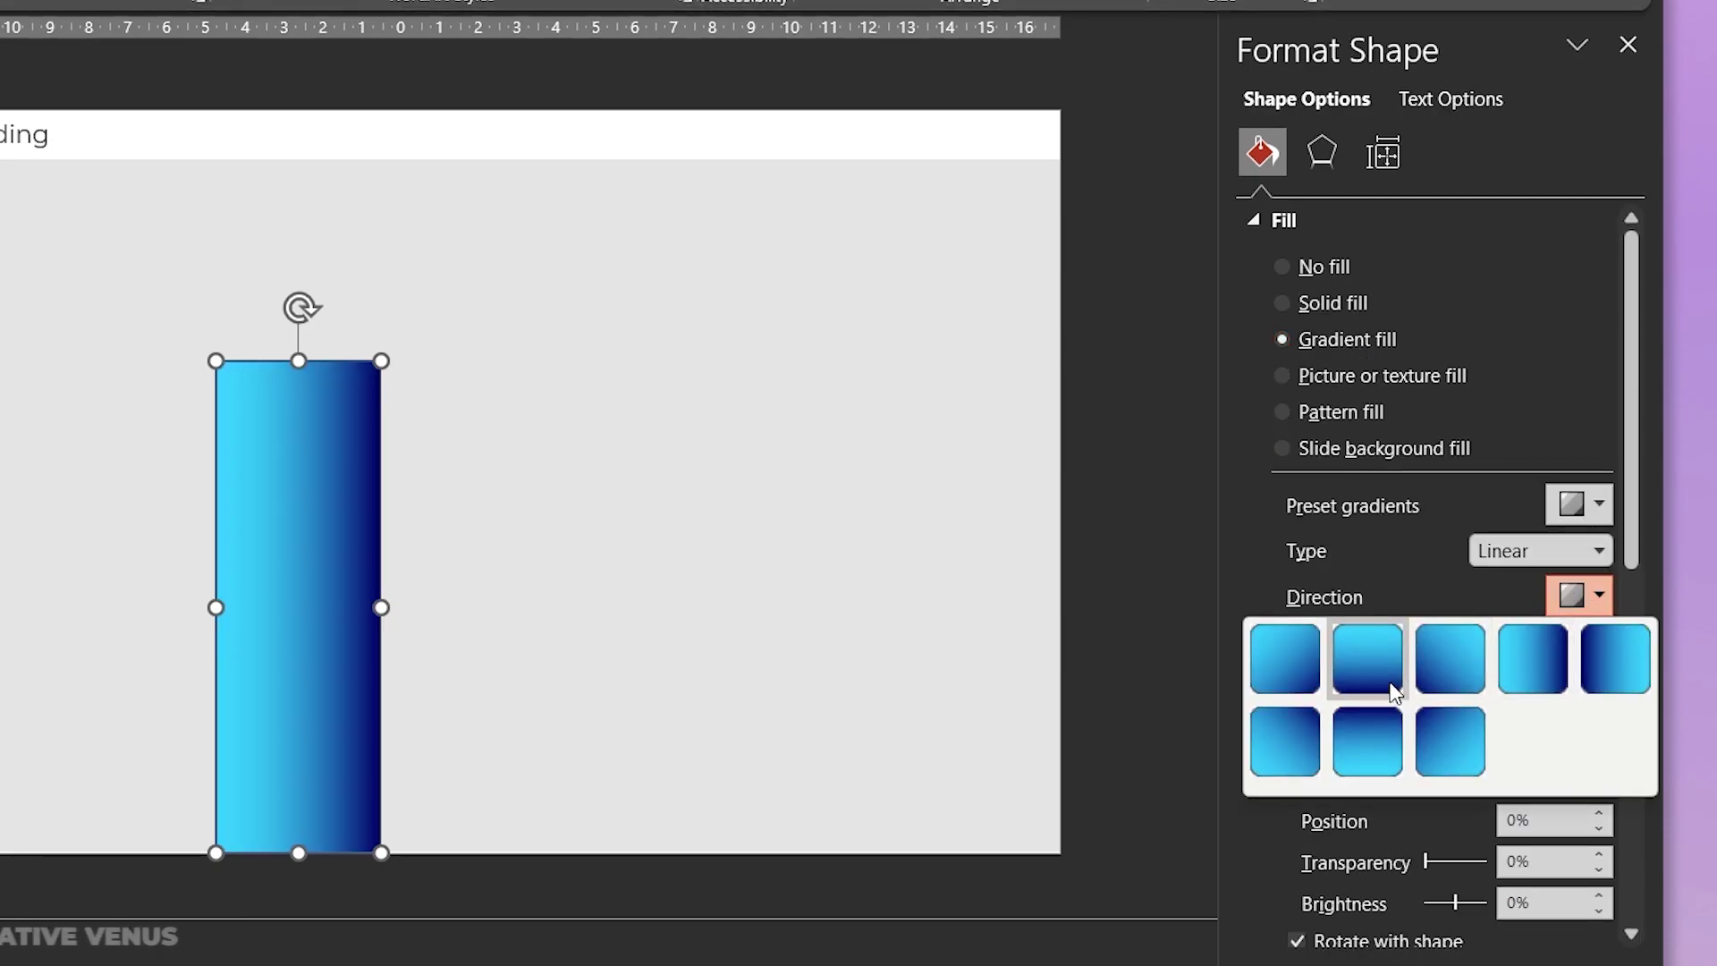
{"action": "left_click", "coordinate": [1361, 744]}
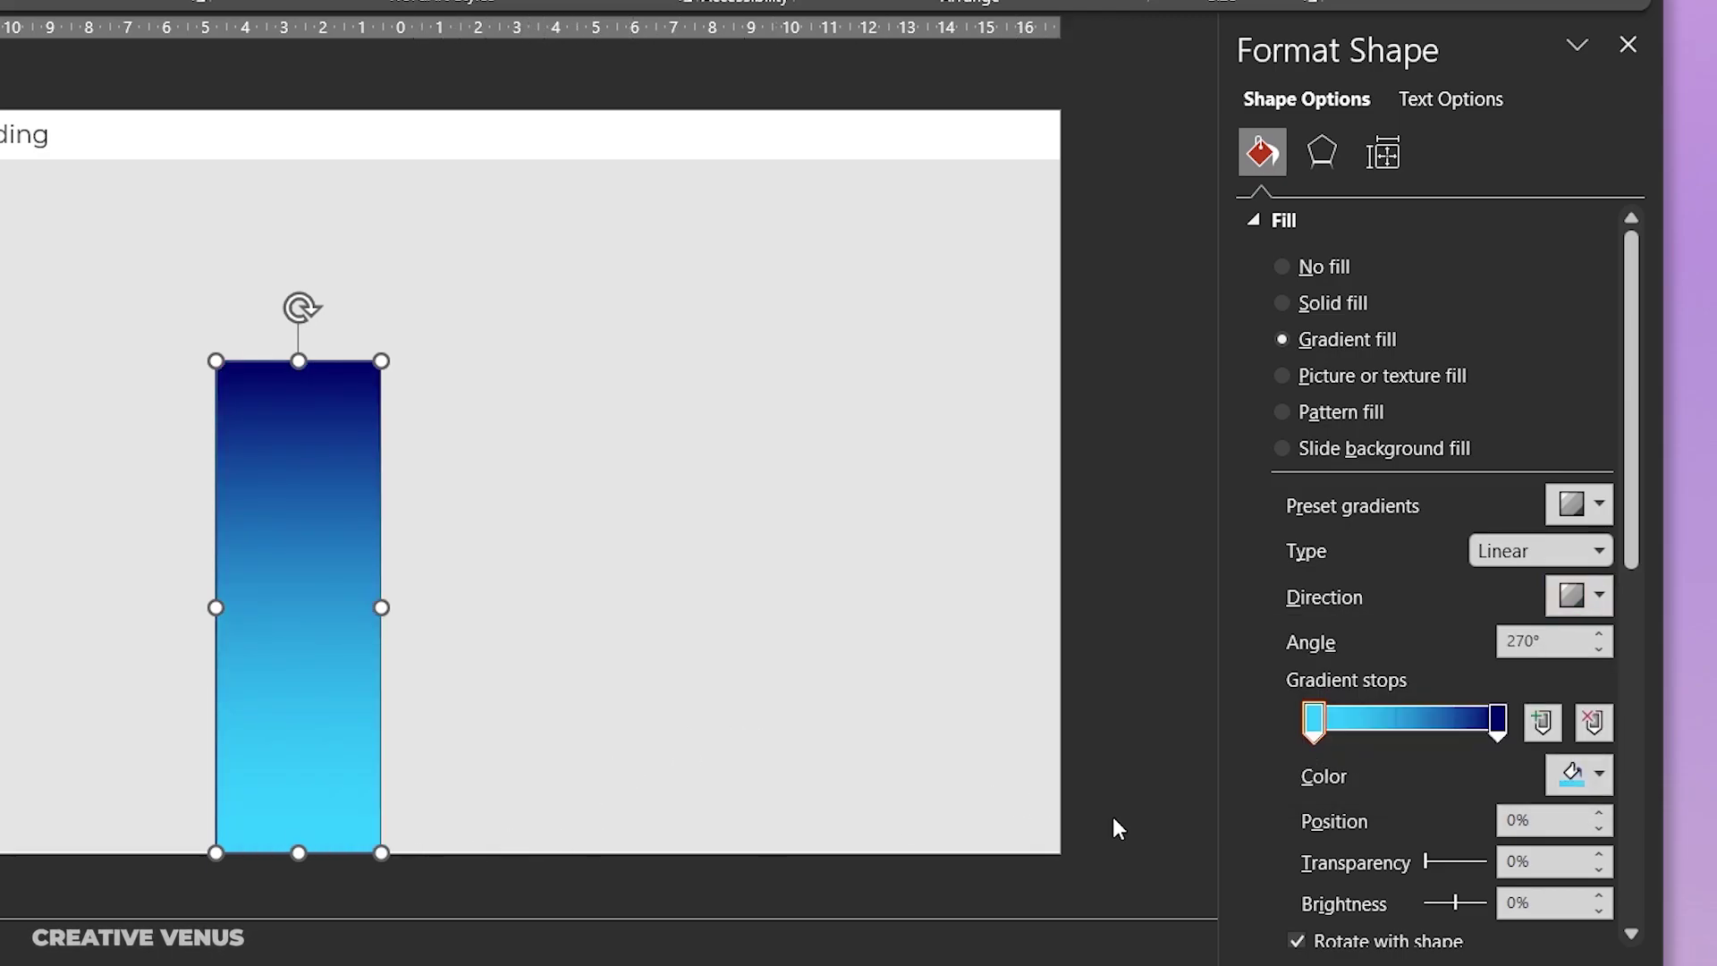
{"action": "scroll", "coordinate": [1263, 869], "scroll_direction": "down", "scroll_amount": 4}
{"action": "left_click", "coordinate": [1296, 747]}
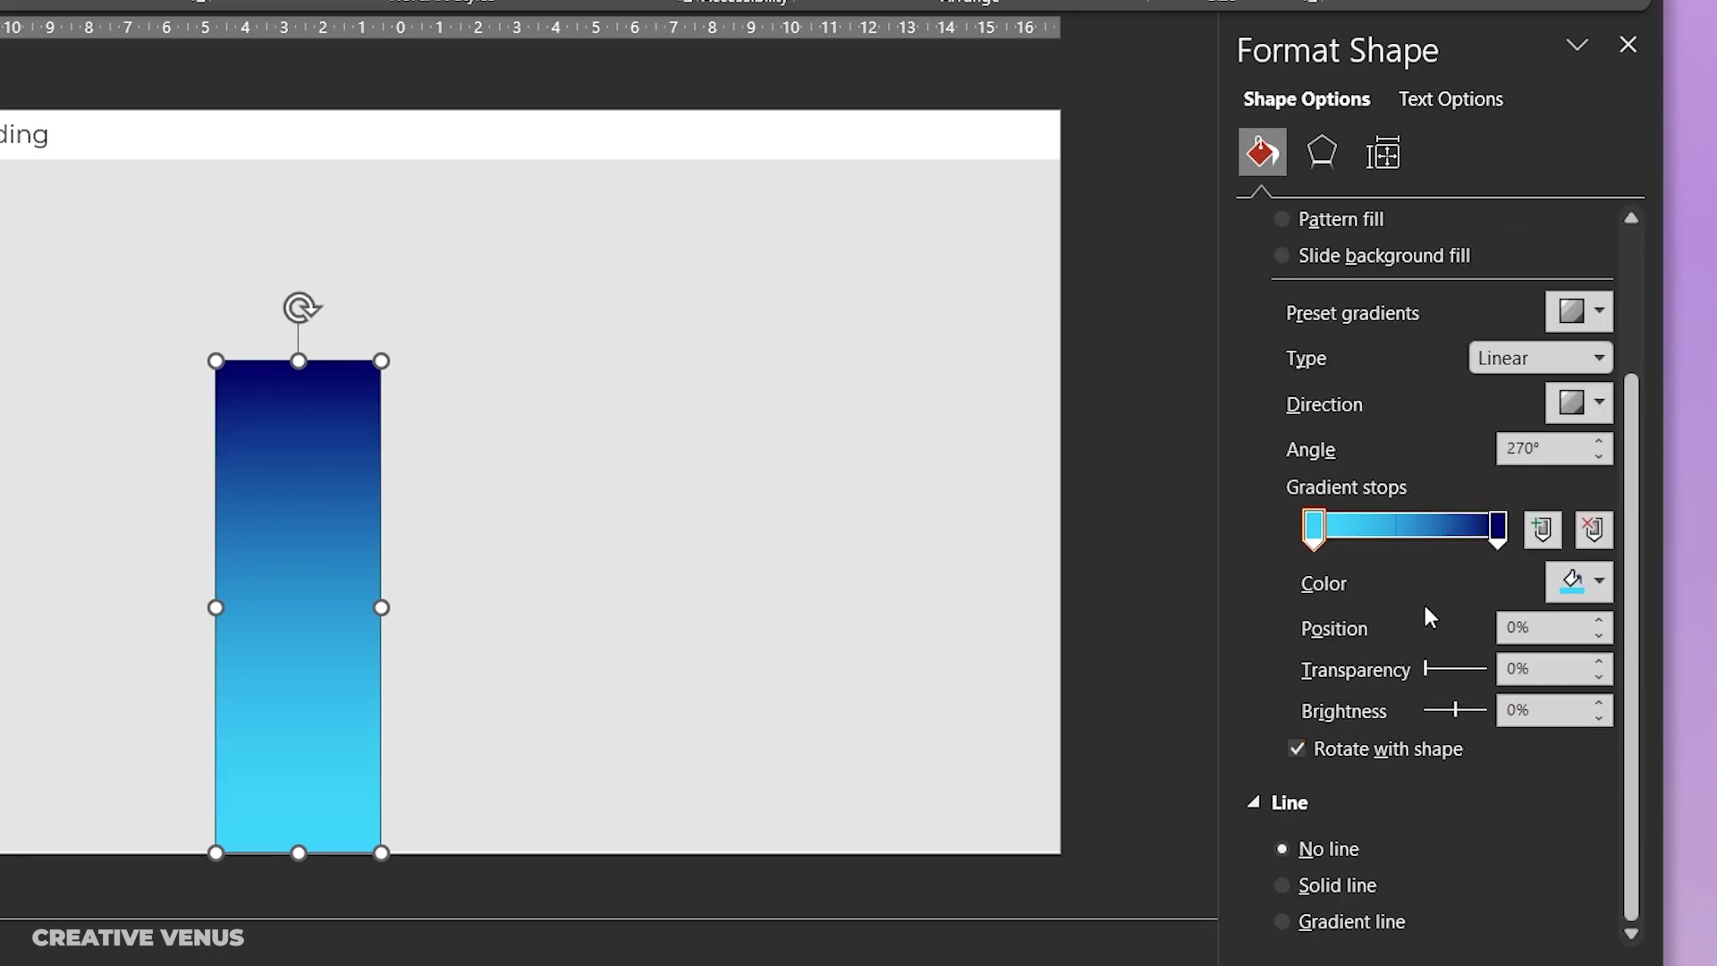
{"action": "left_click_drag", "start_coordinate": [1430, 666], "coordinate": [1521, 665]}
{"action": "left_click", "coordinate": [1112, 639]}
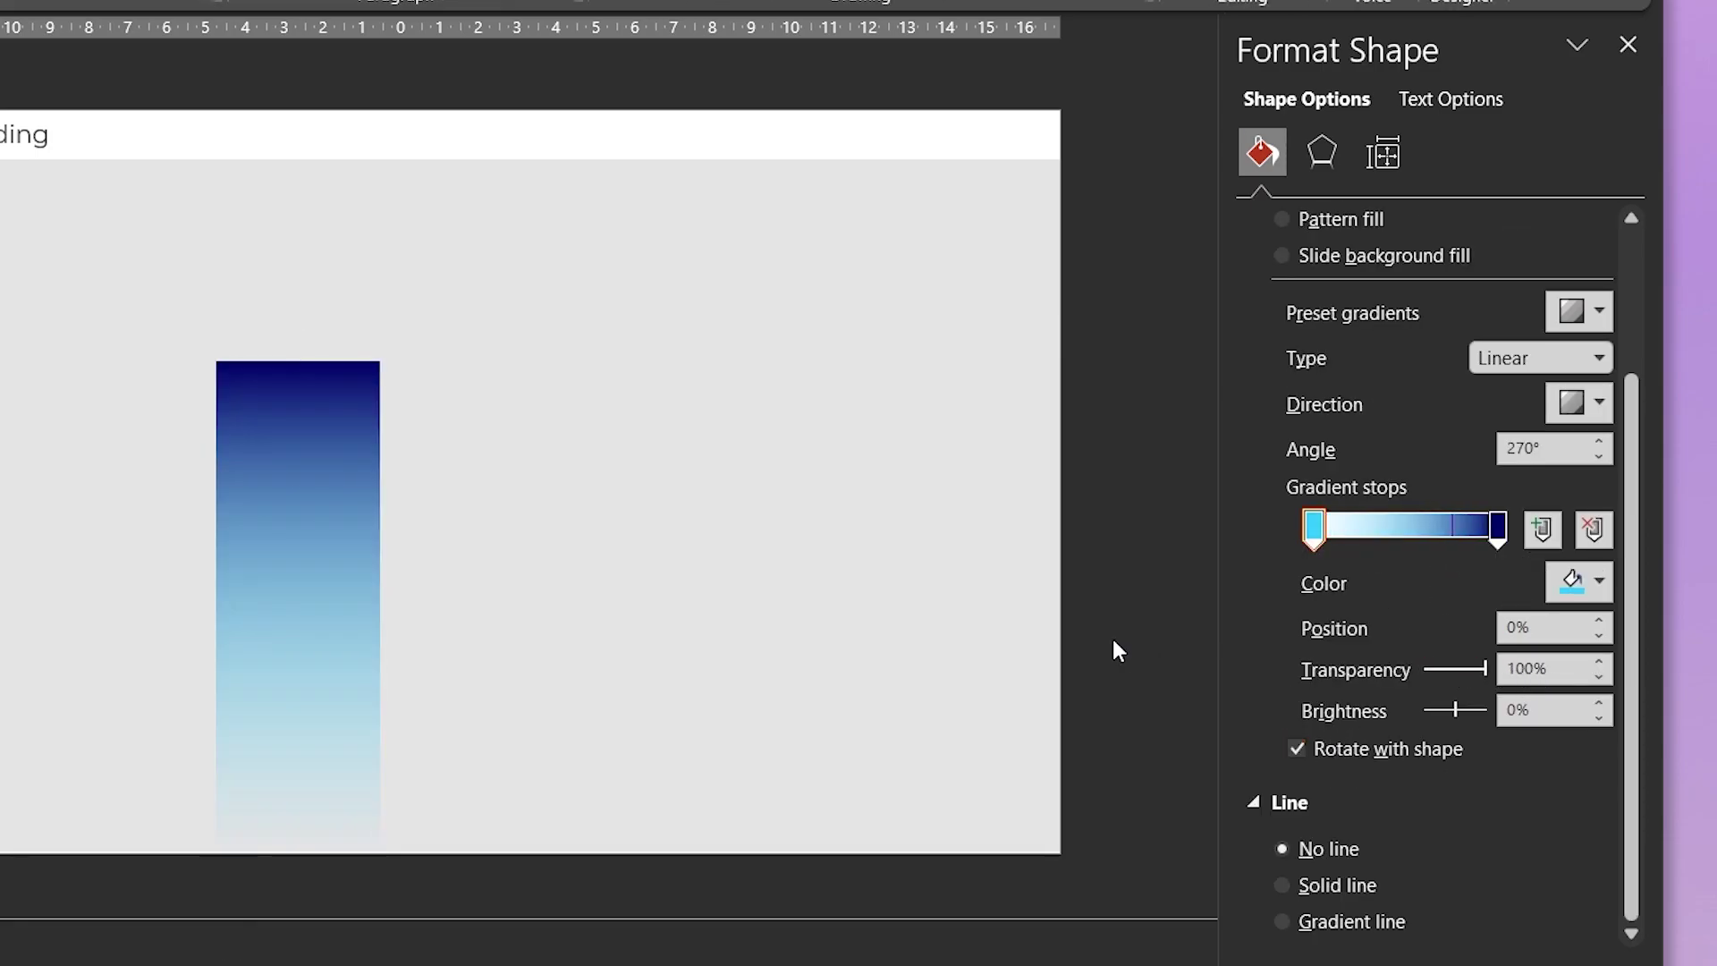
{"action": "left_click", "coordinate": [335, 544]}
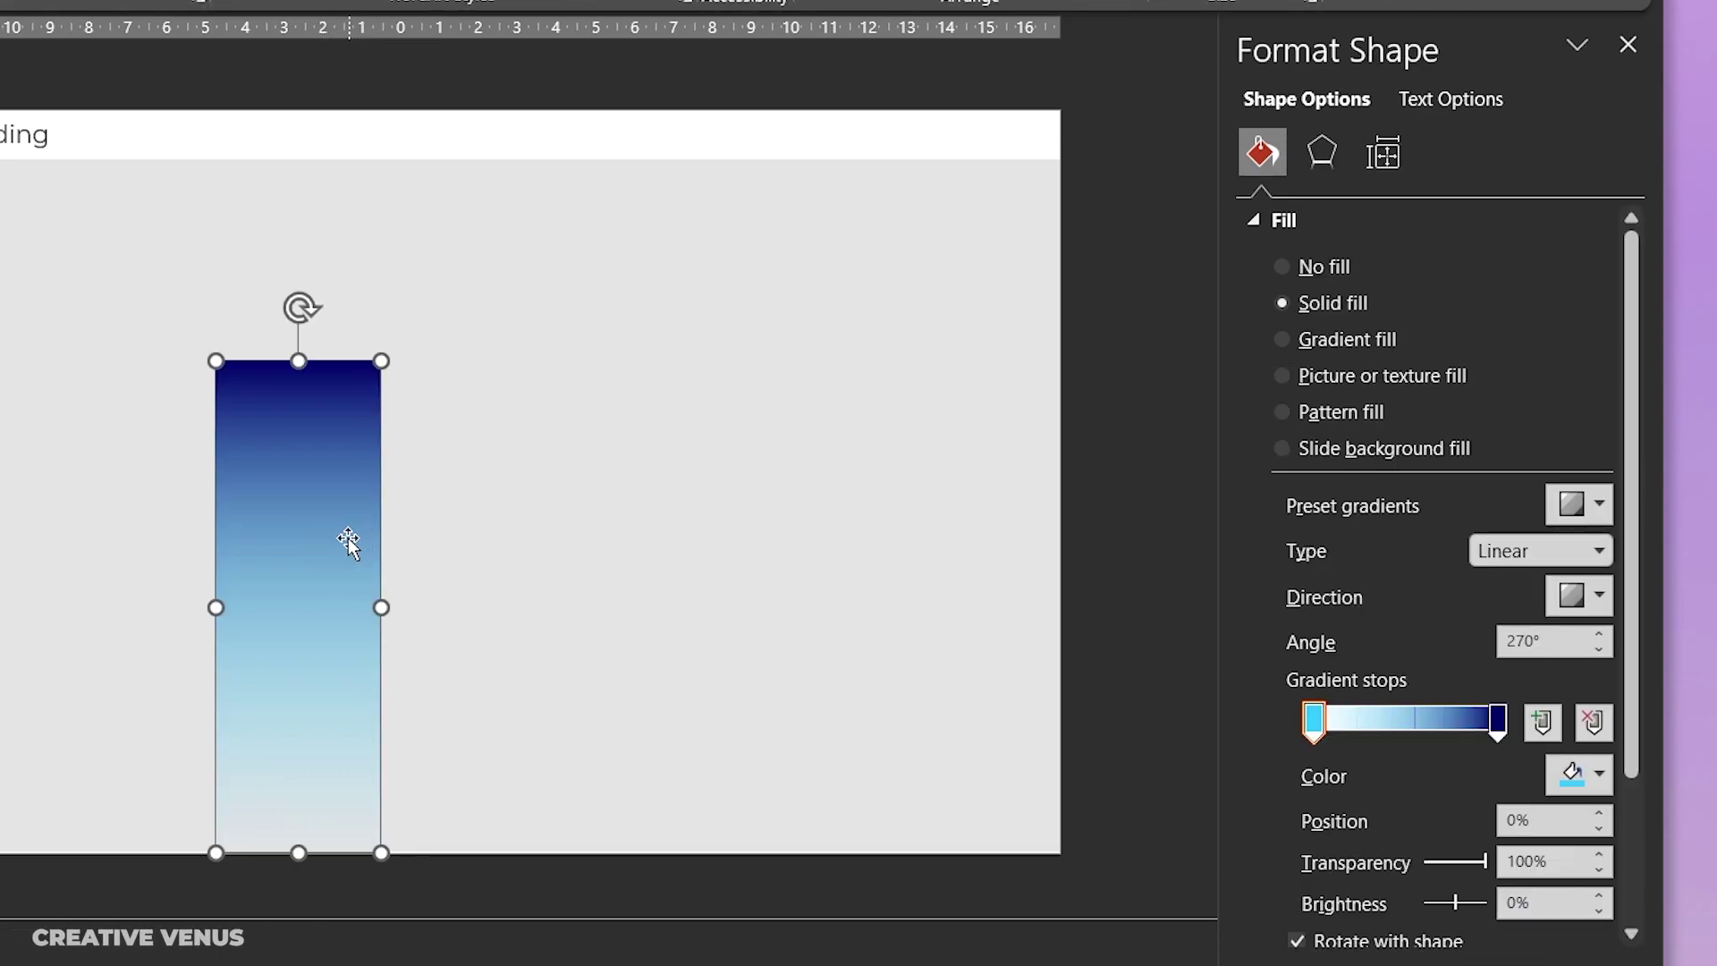
Step: Add an outer shadow to the bar at about 73% transparency with 22 pt blur and more distance
{"action": "left_click", "coordinate": [1321, 152]}
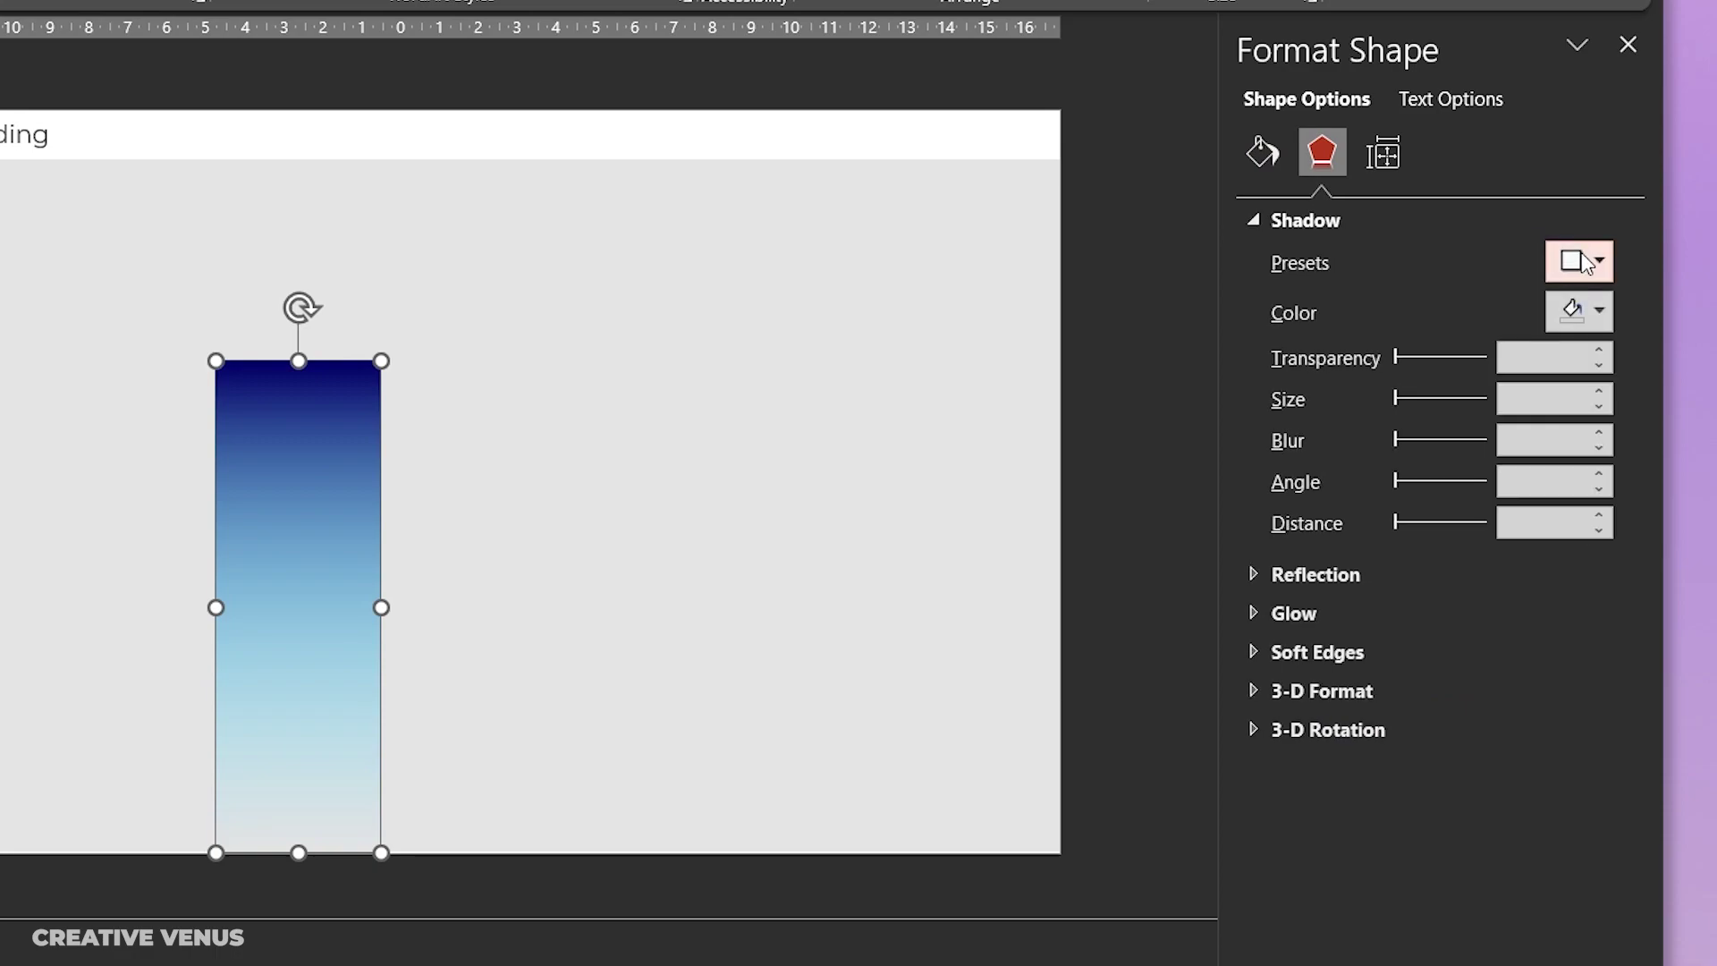
{"action": "left_click", "coordinate": [1583, 261]}
{"action": "left_click", "coordinate": [1494, 685]}
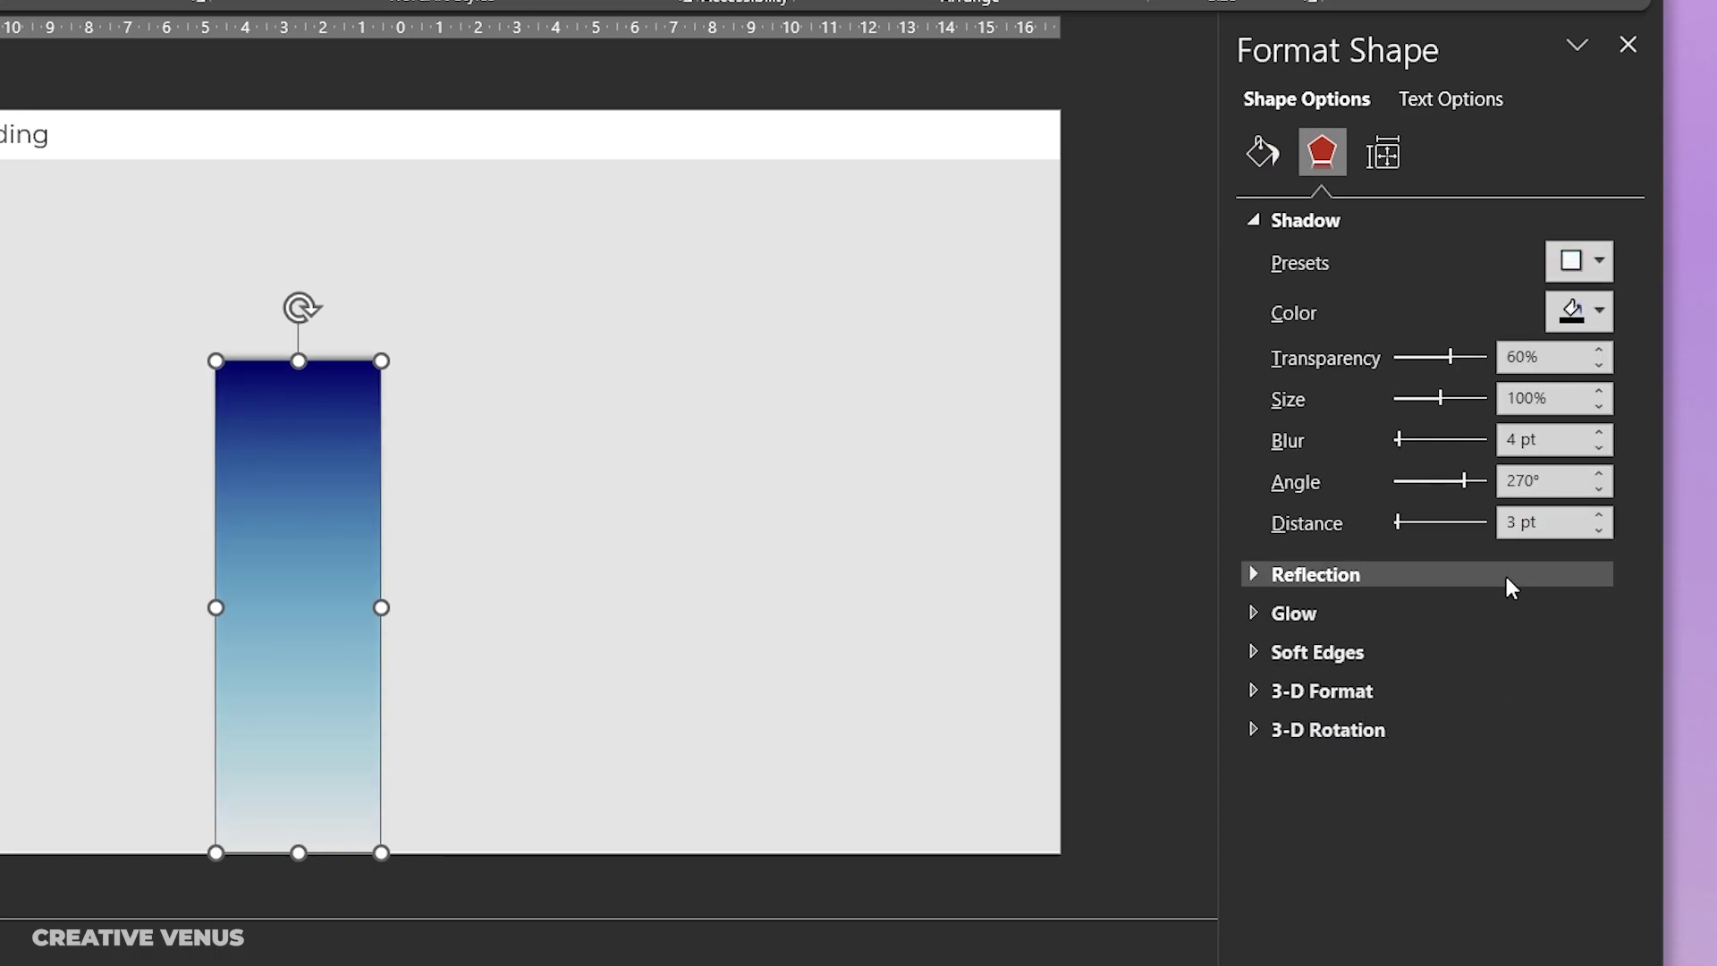
{"action": "left_click_drag", "start_coordinate": [1447, 357], "coordinate": [1469, 356]}
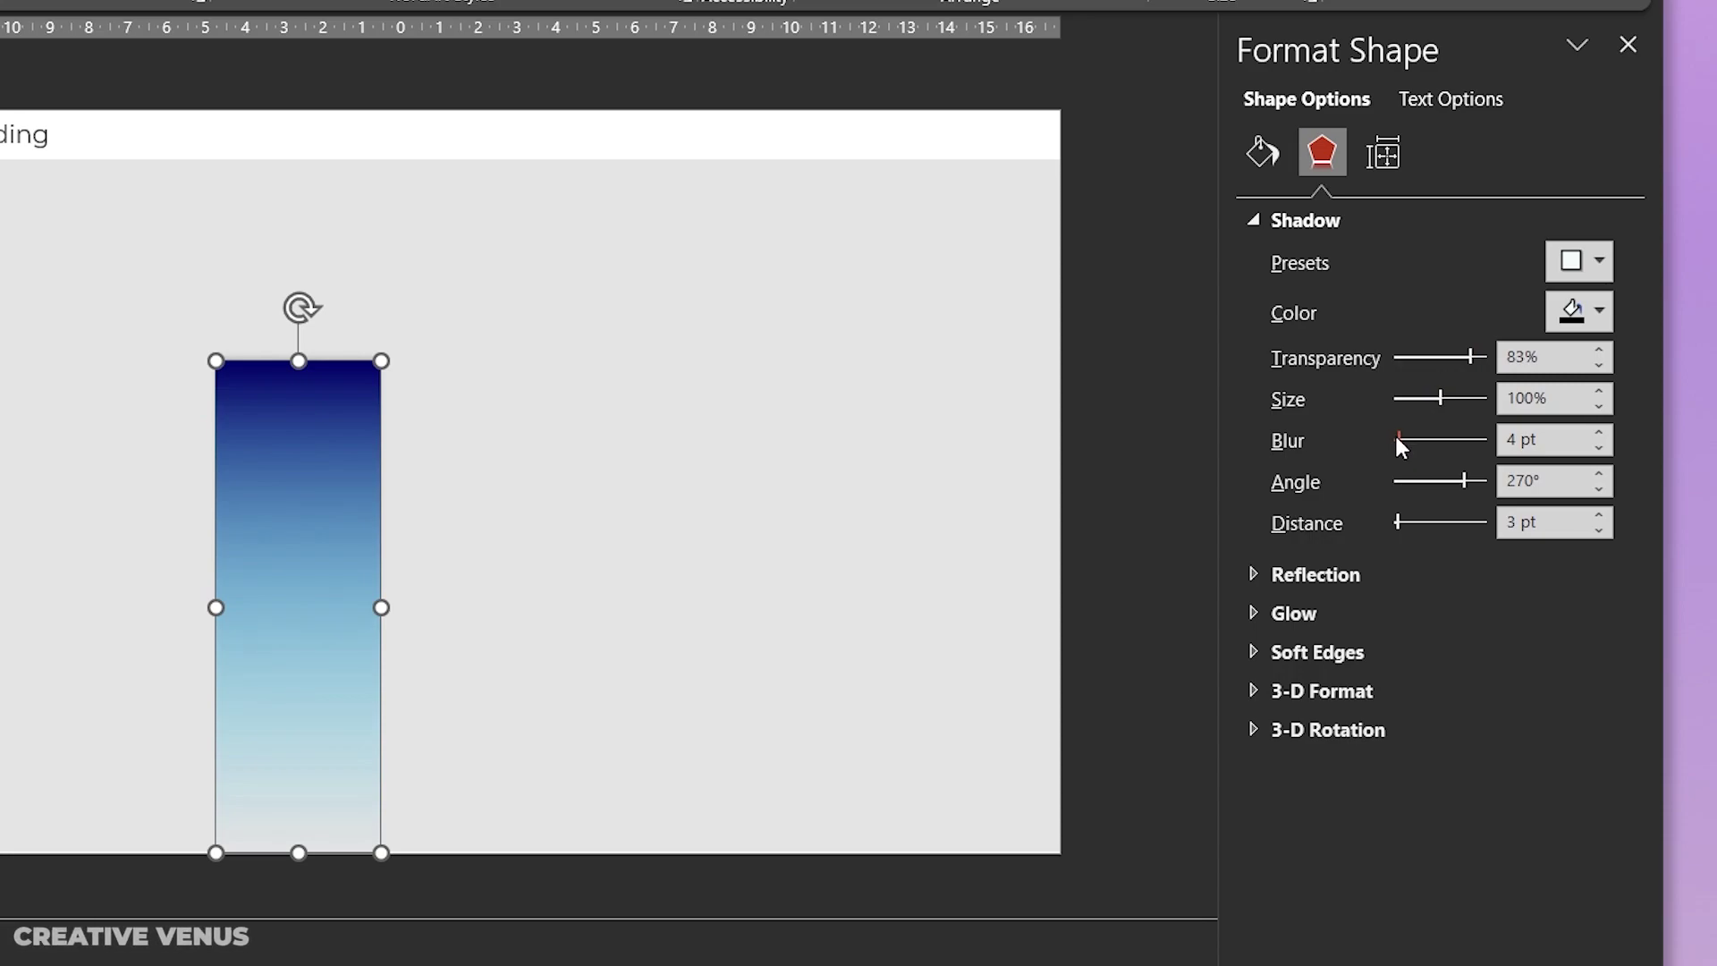
{"action": "left_click_drag", "start_coordinate": [1398, 438], "coordinate": [1418, 439]}
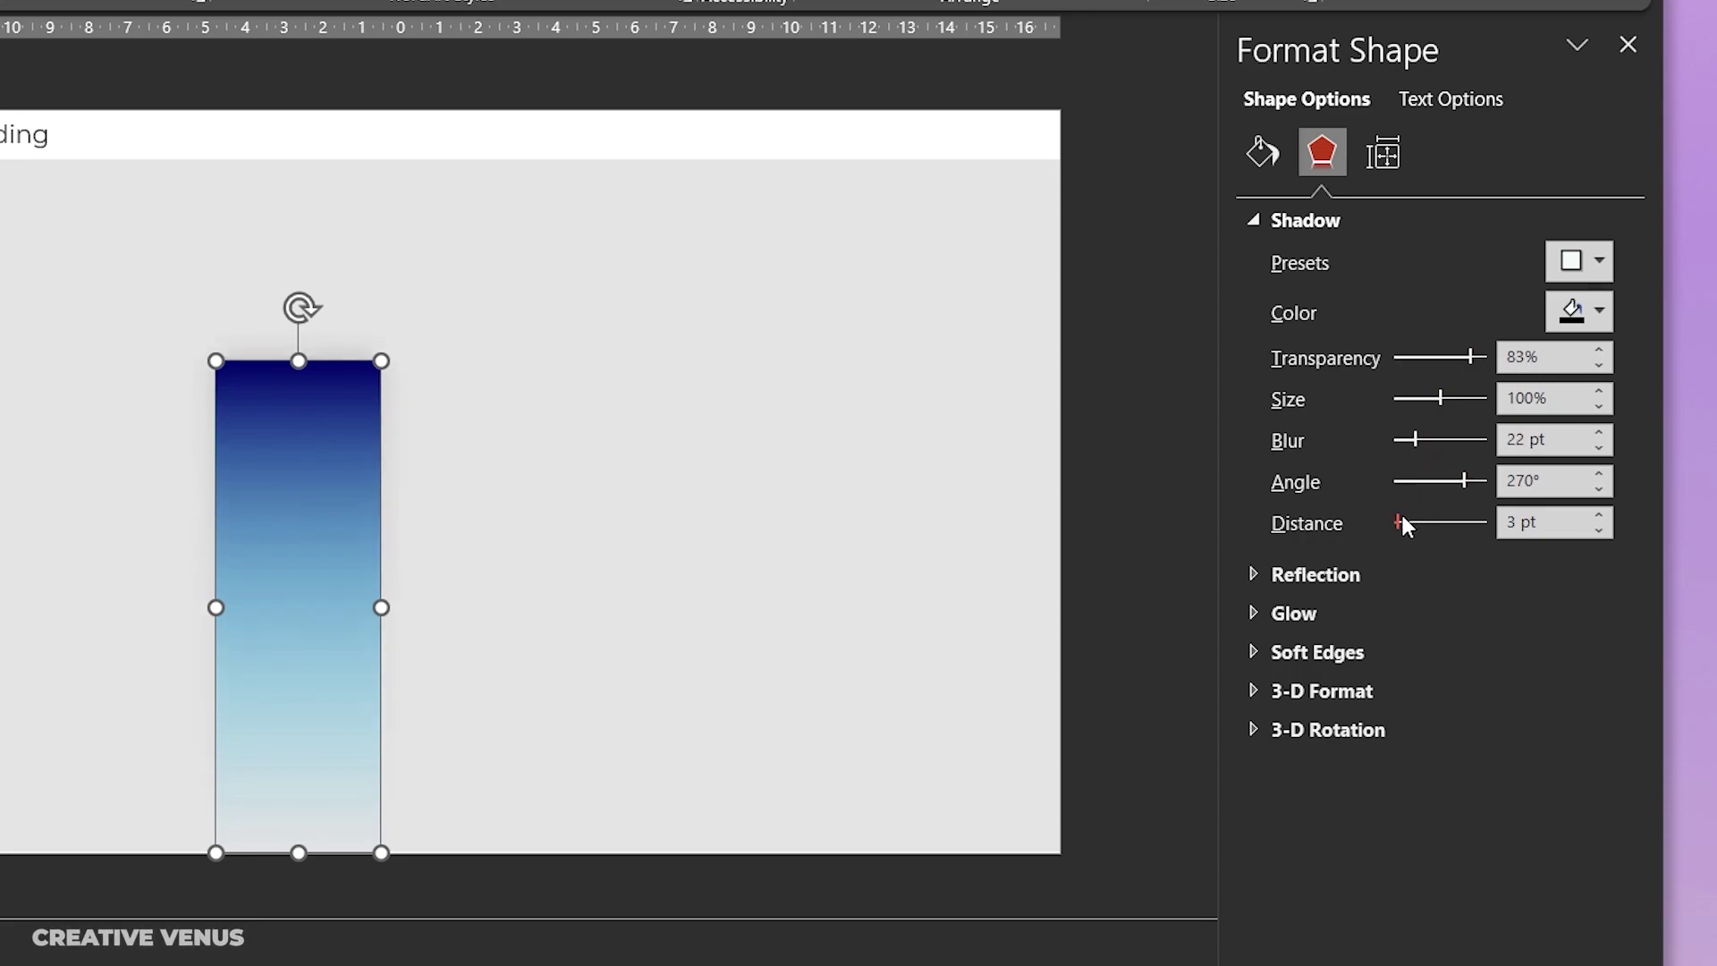
{"action": "left_click_drag", "start_coordinate": [1400, 522], "coordinate": [1400, 519]}
{"action": "left_click_drag", "start_coordinate": [1466, 354], "coordinate": [1459, 357]}
{"action": "left_click", "coordinate": [1106, 402]}
{"action": "left_click", "coordinate": [234, 495]}
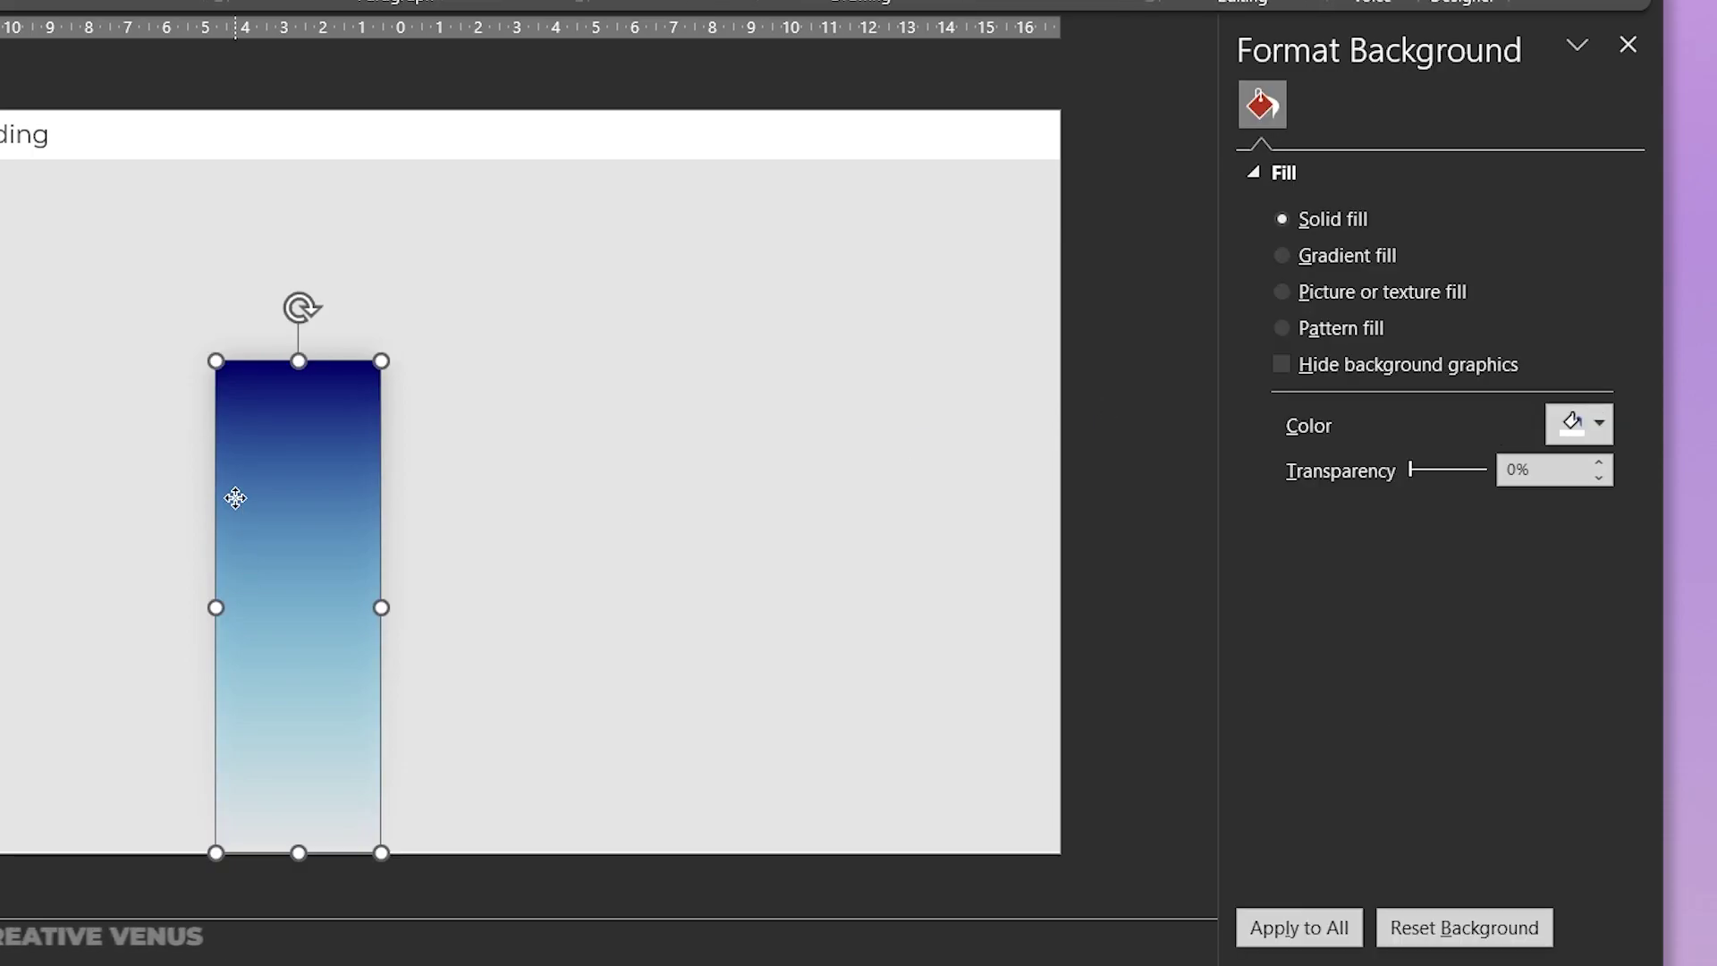
Step: Change the gradient's top stop to a brighter blue via More Colors
{"action": "left_click", "coordinate": [1500, 718]}
{"action": "left_click", "coordinate": [1566, 777]}
{"action": "left_click", "coordinate": [1467, 704]}
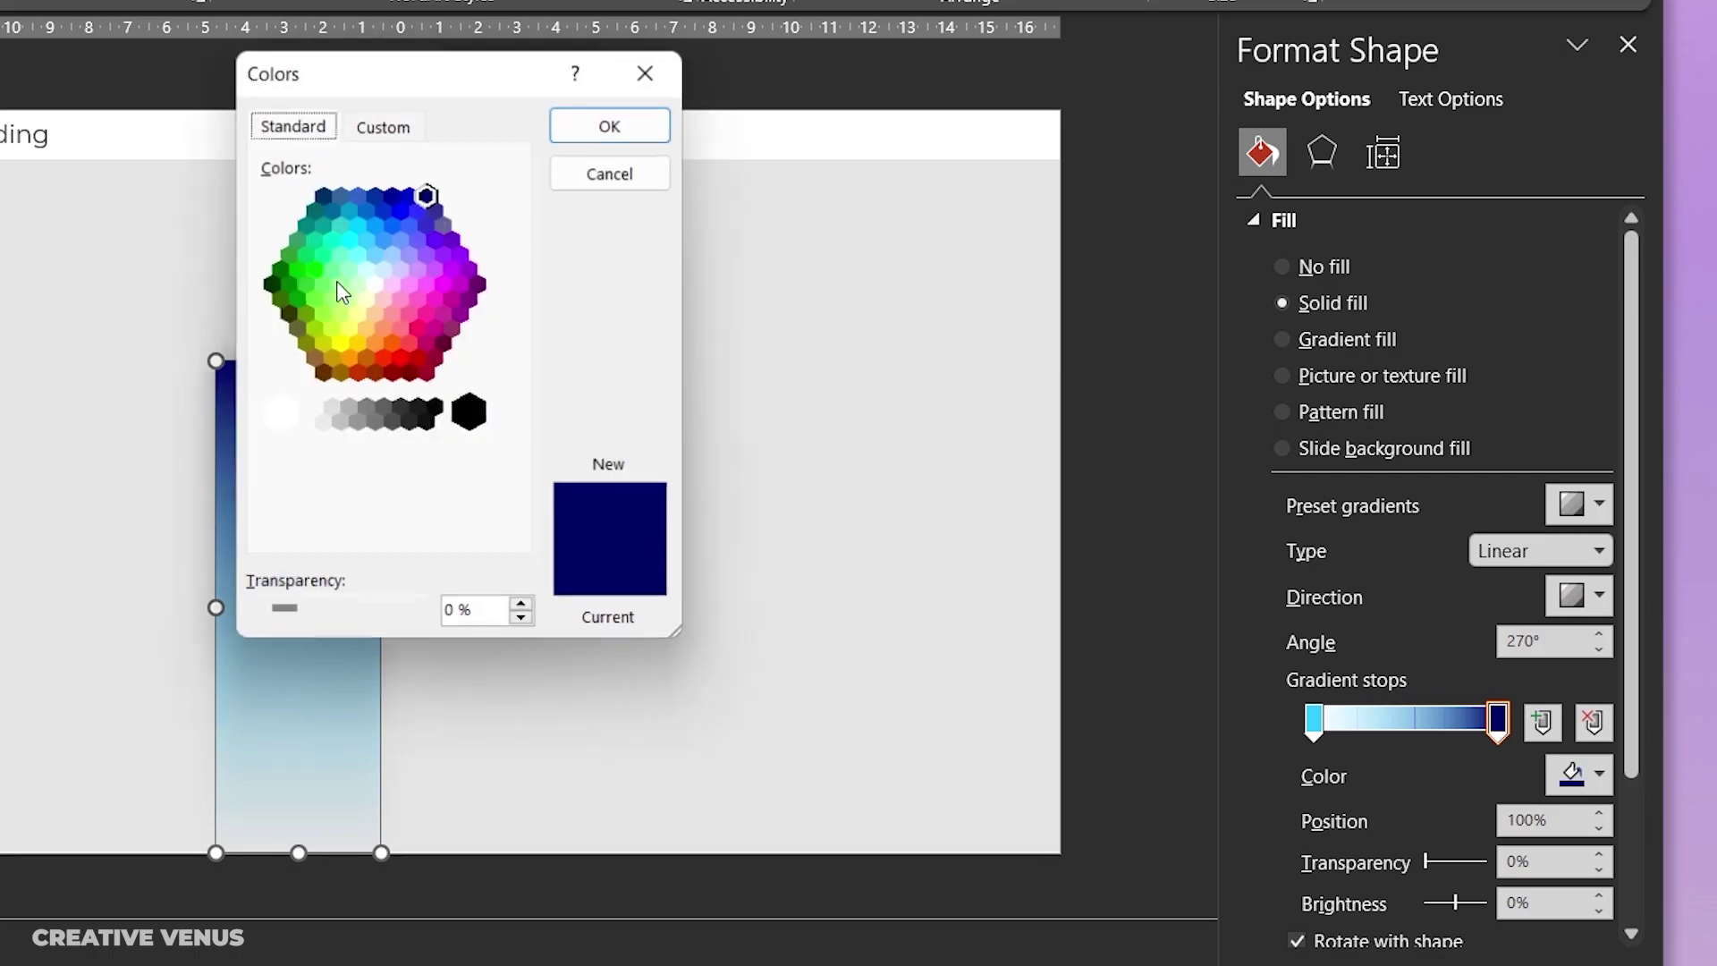
{"action": "left_click", "coordinate": [401, 211]}
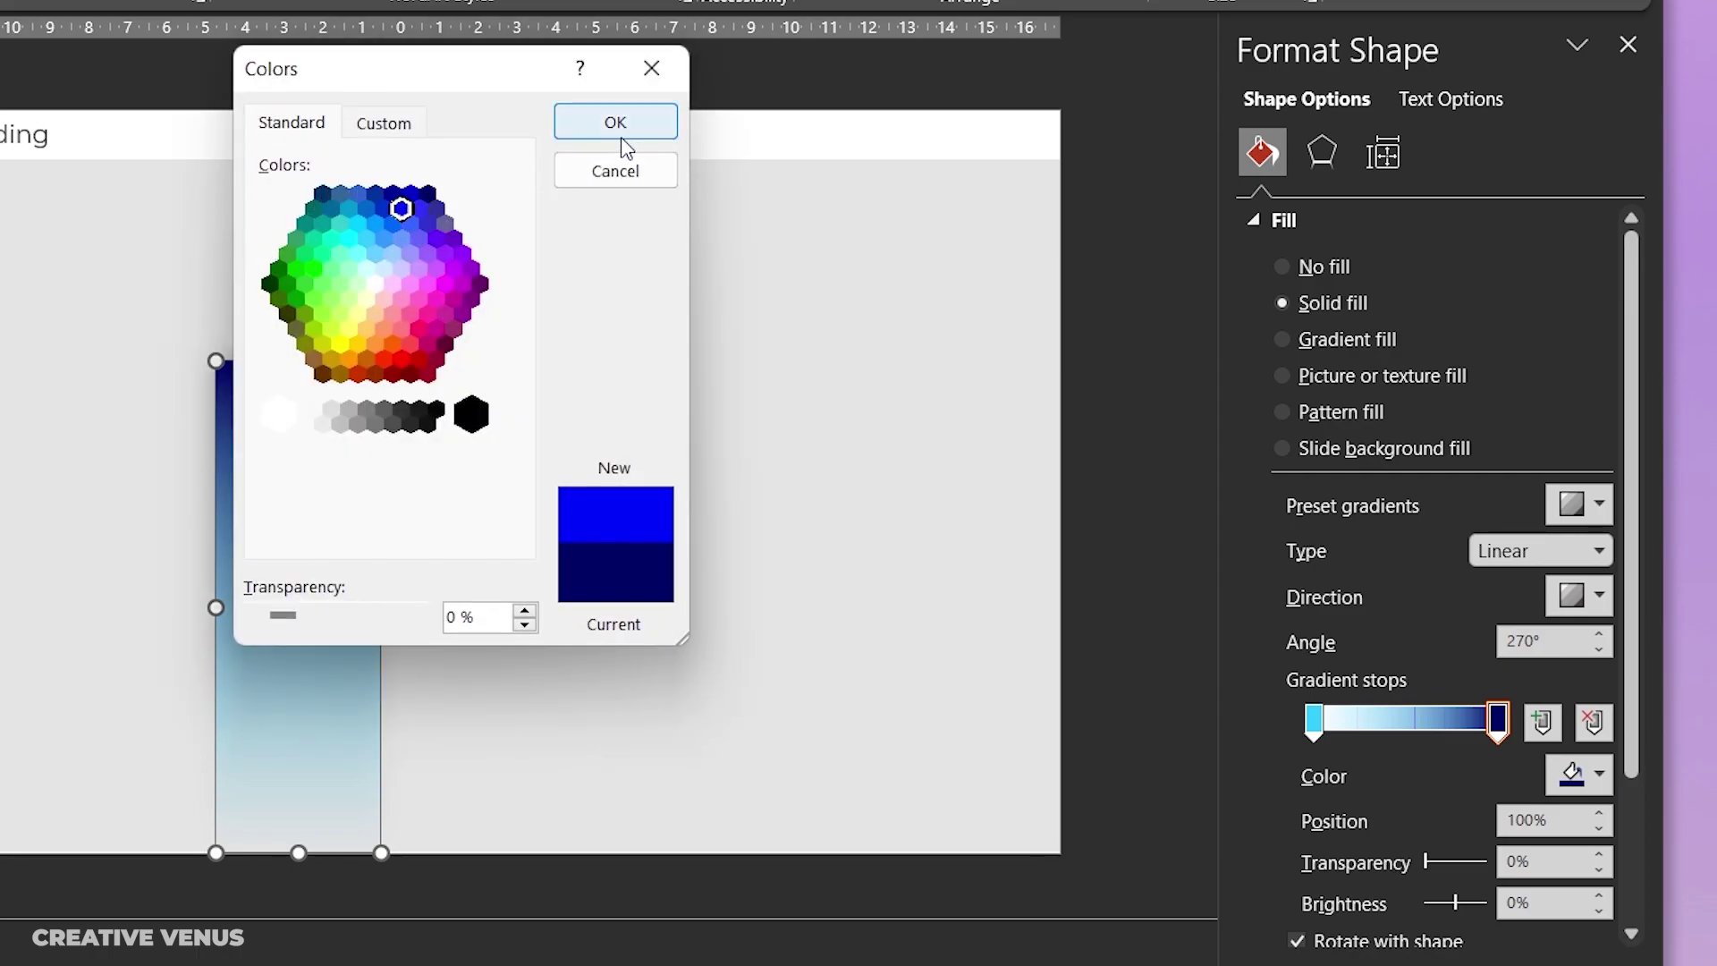
{"action": "left_click", "coordinate": [617, 122]}
{"action": "left_click", "coordinate": [1109, 486]}
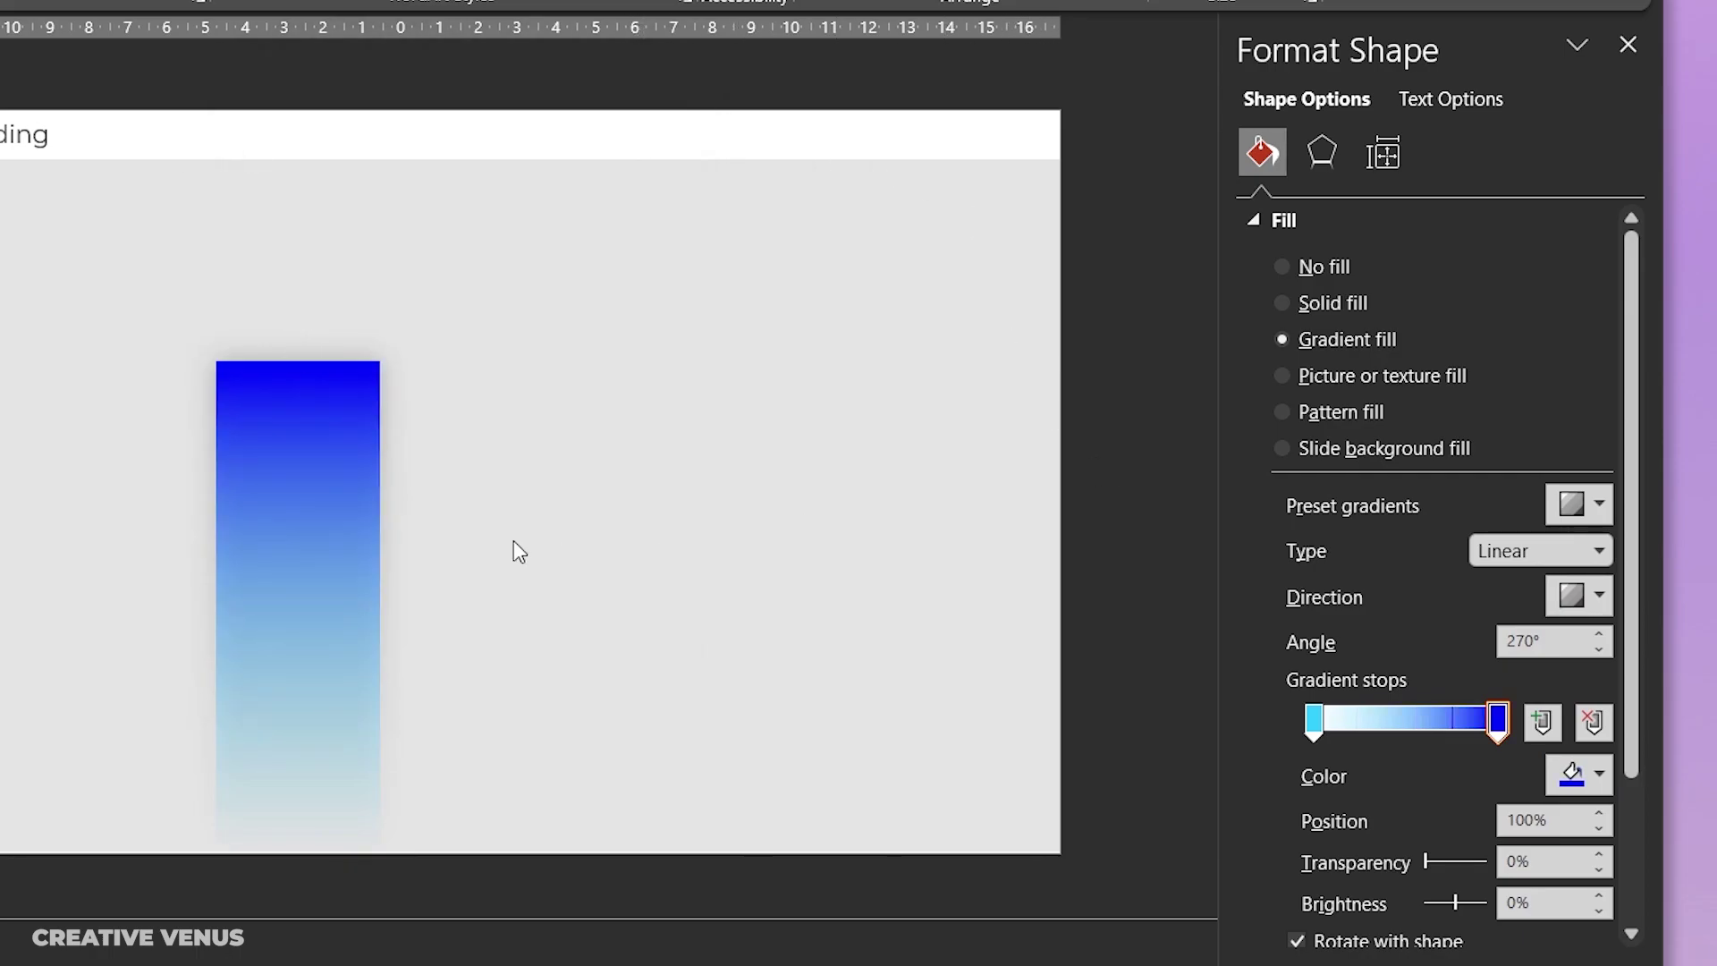
{"action": "left_click", "coordinate": [270, 507]}
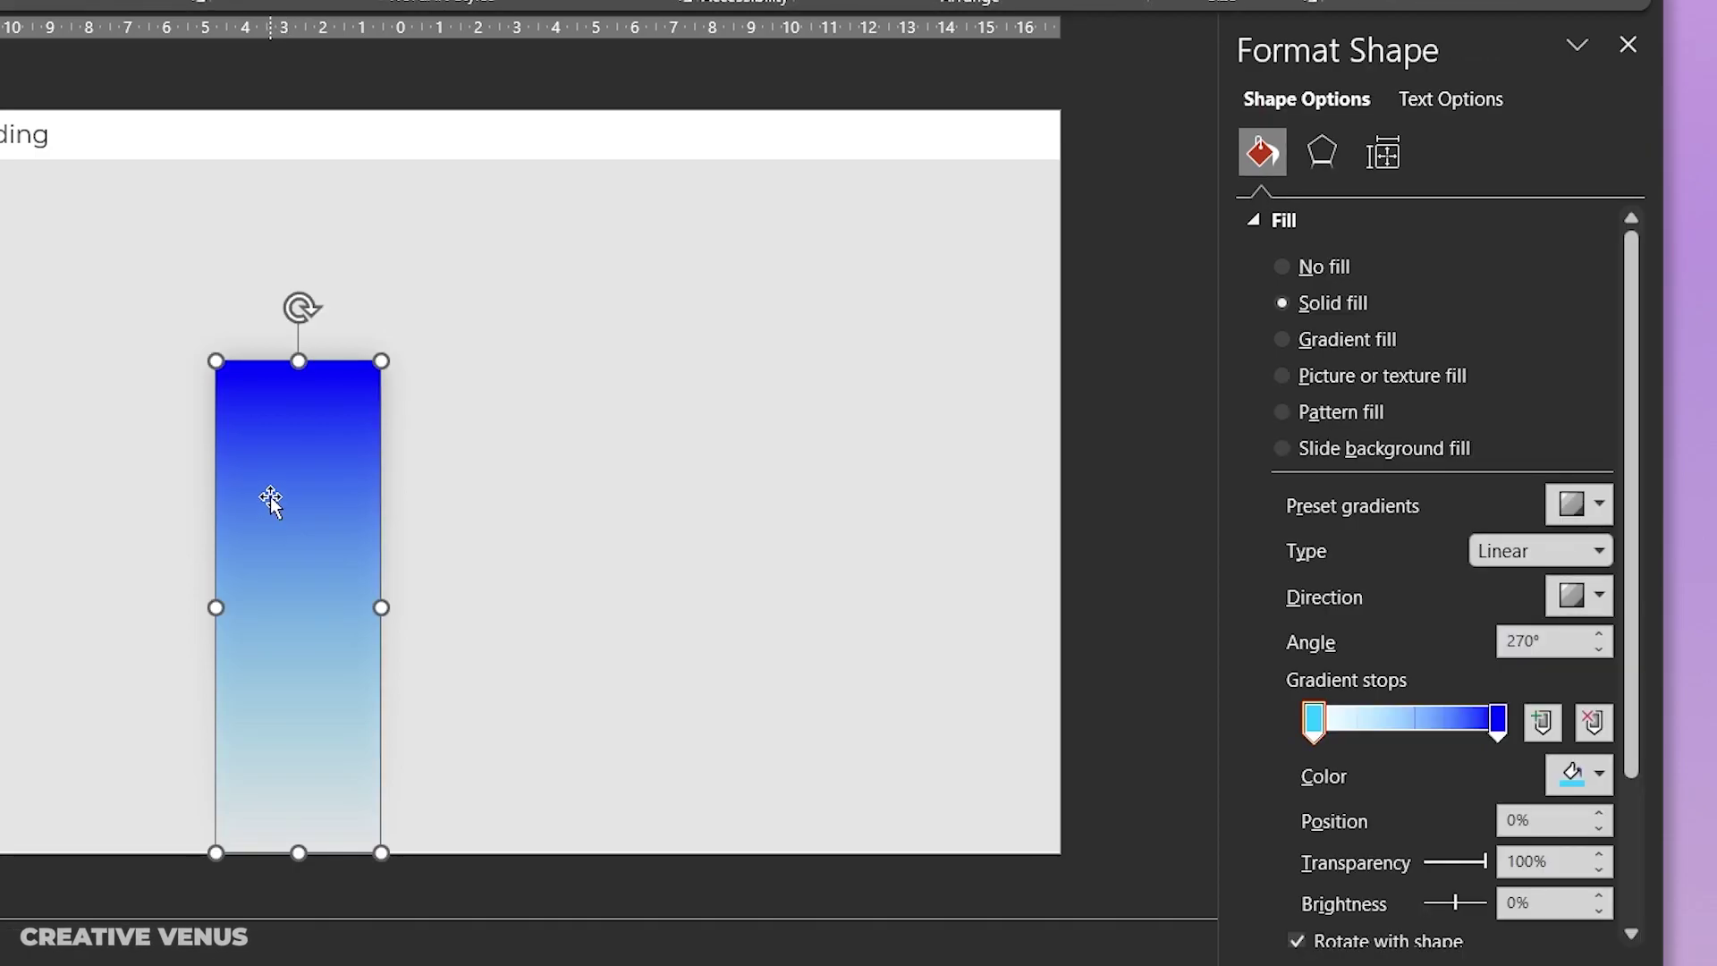
Step: Ctrl-drag a copy of the bar to its right and make the copy taller
{"action": "left_click_drag", "start_coordinate": [270, 492], "coordinate": [512, 495]}
{"action": "left_click_drag", "start_coordinate": [540, 360], "coordinate": [541, 275]}
{"action": "left_click", "coordinate": [1095, 459]}
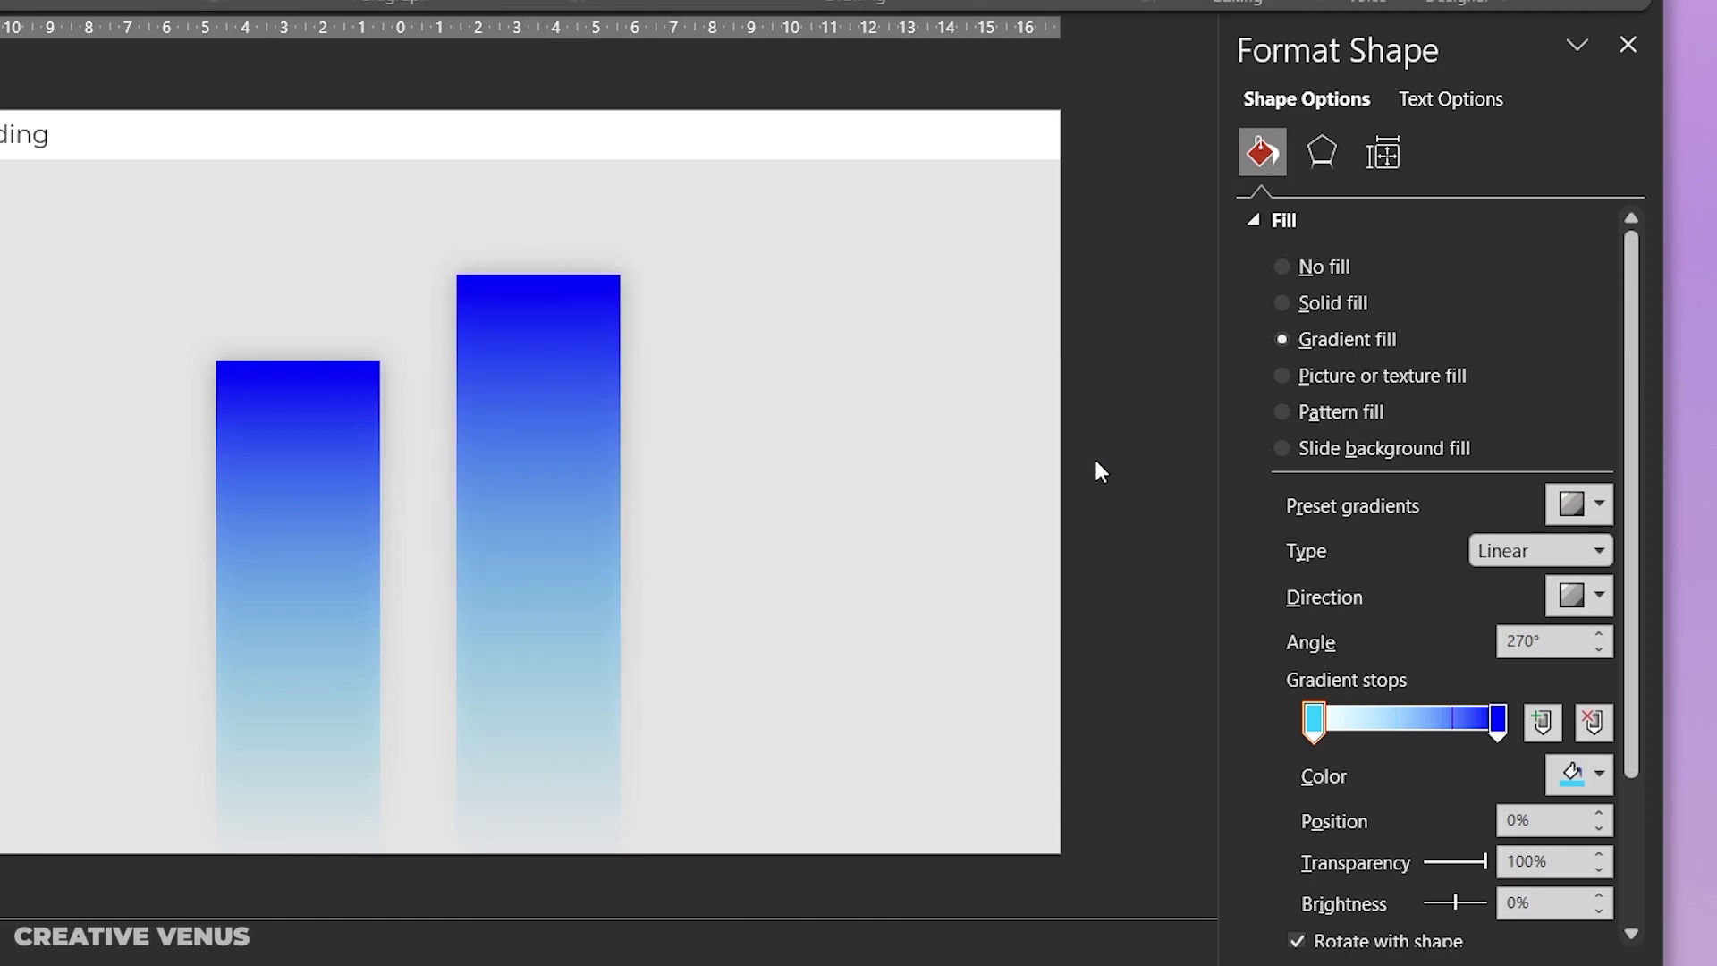
Step: Select both bars and widen them together
{"action": "left_click", "coordinate": [333, 452]}
{"action": "left_click", "coordinate": [572, 483], "text": "shift"}
{"action": "left_click_drag", "start_coordinate": [617, 554], "coordinate": [662, 563]}
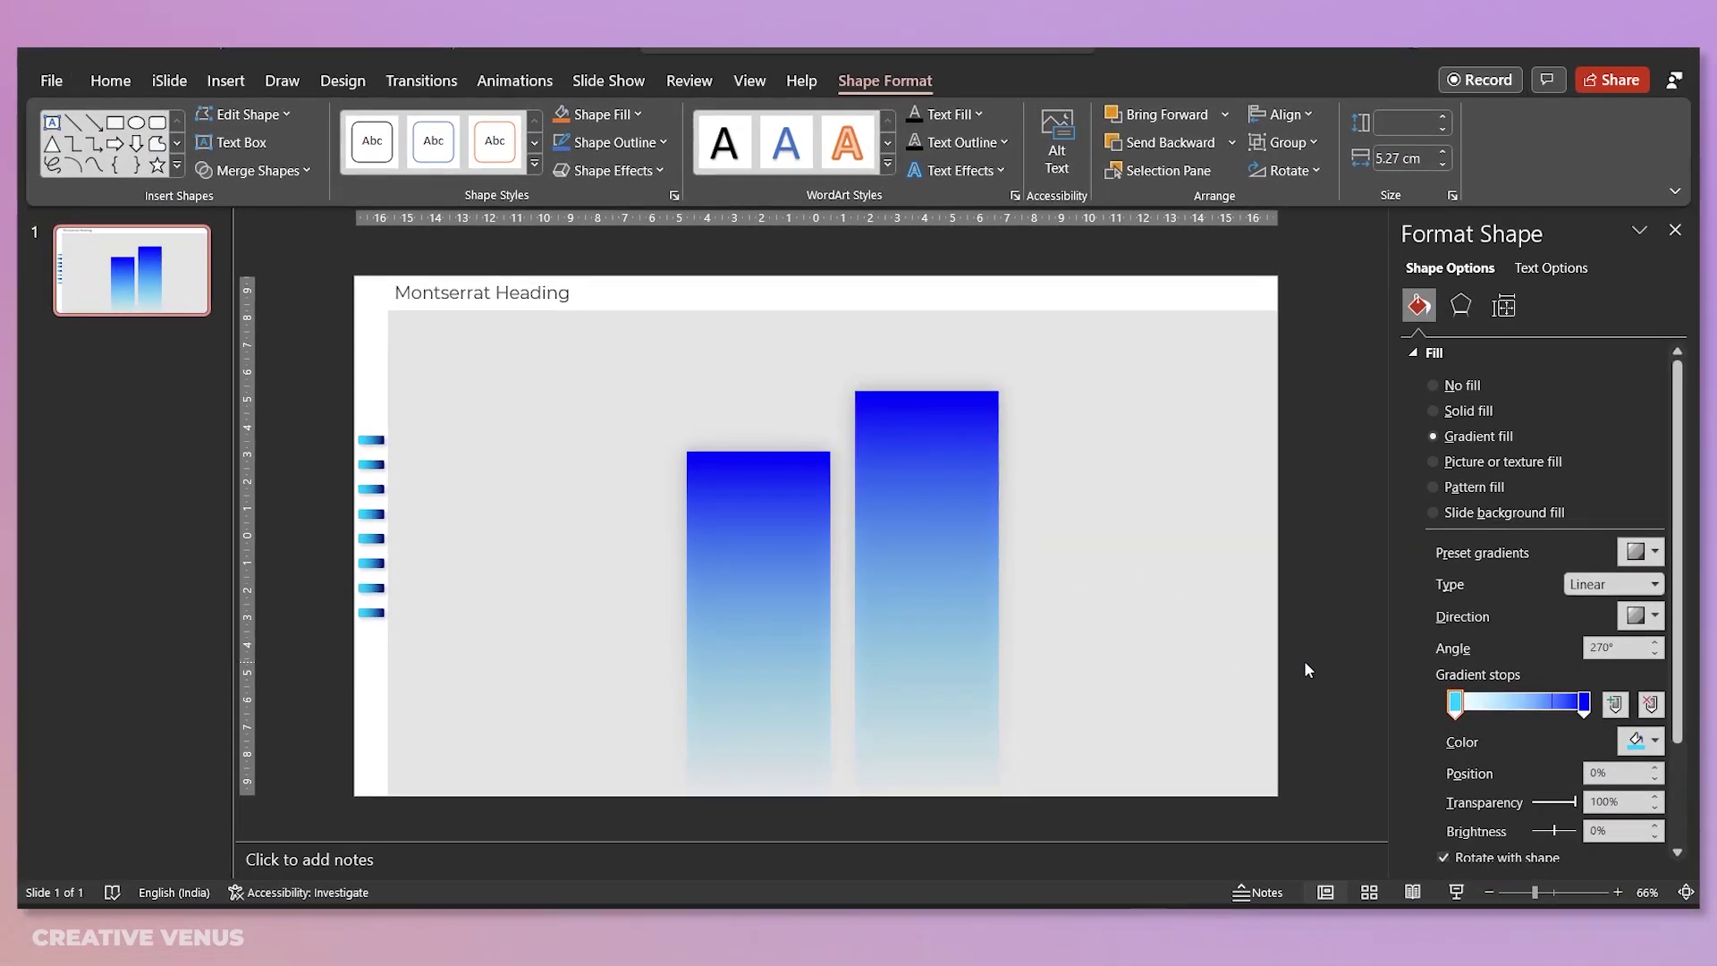
{"action": "left_click", "coordinate": [1183, 660]}
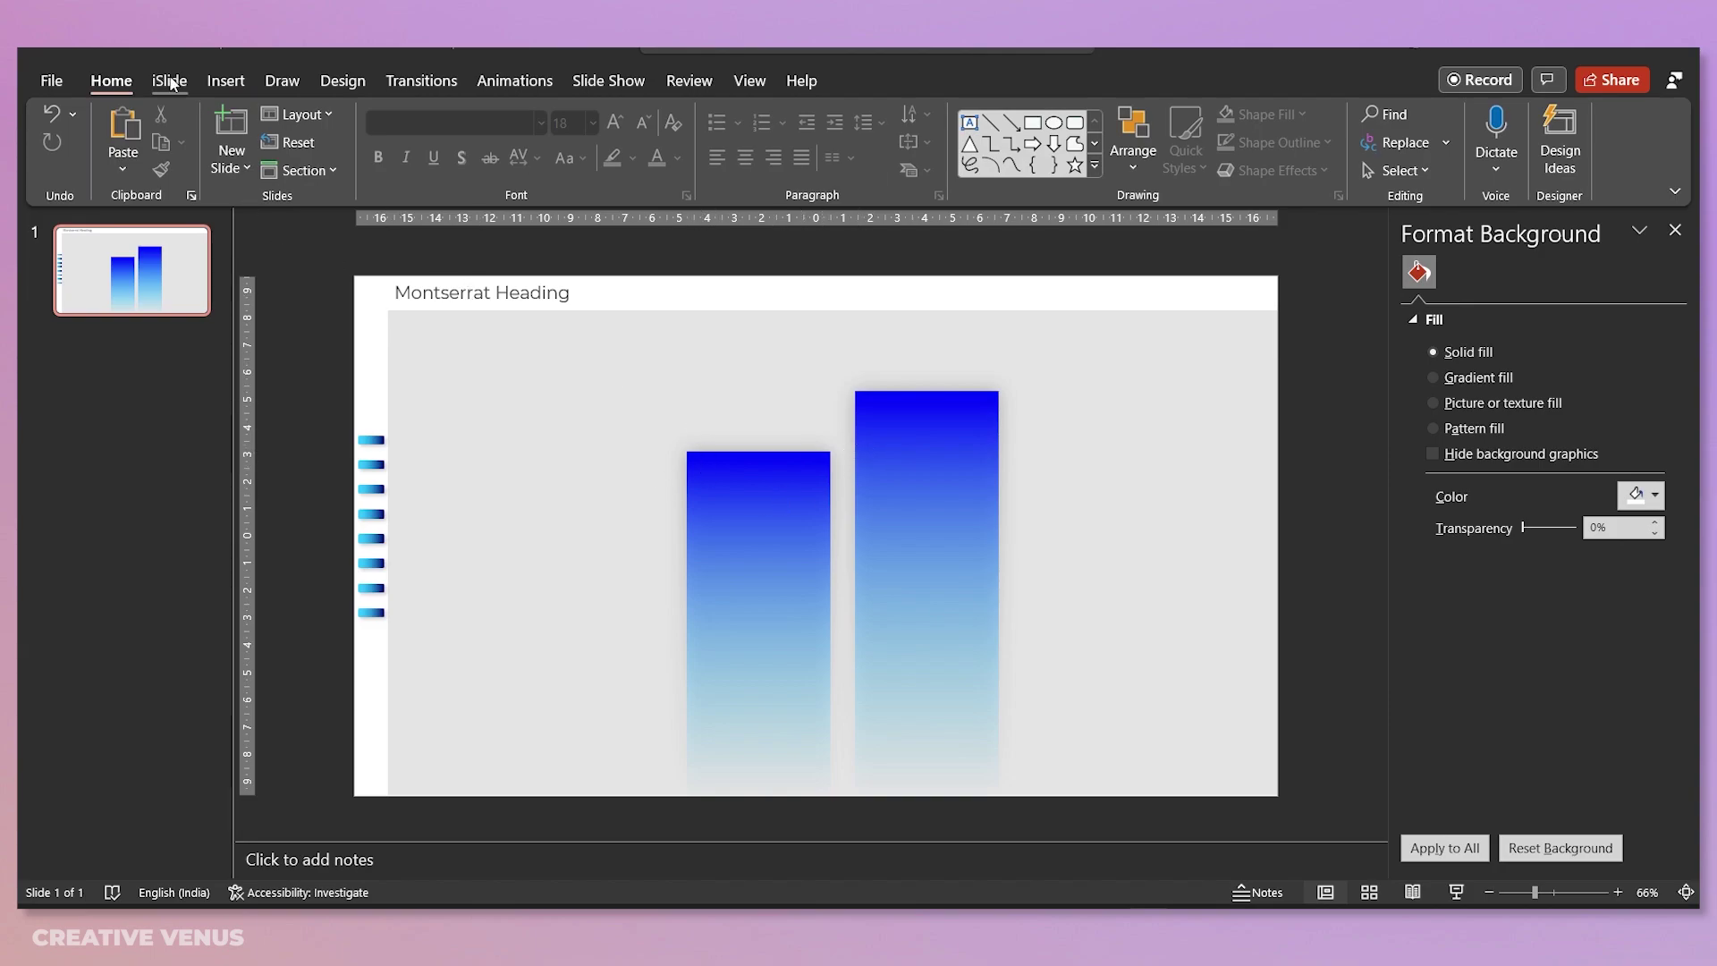
Step: Draw a small rounded rectangle left of the bars and make its corners rounder
{"action": "left_click", "coordinate": [226, 80]}
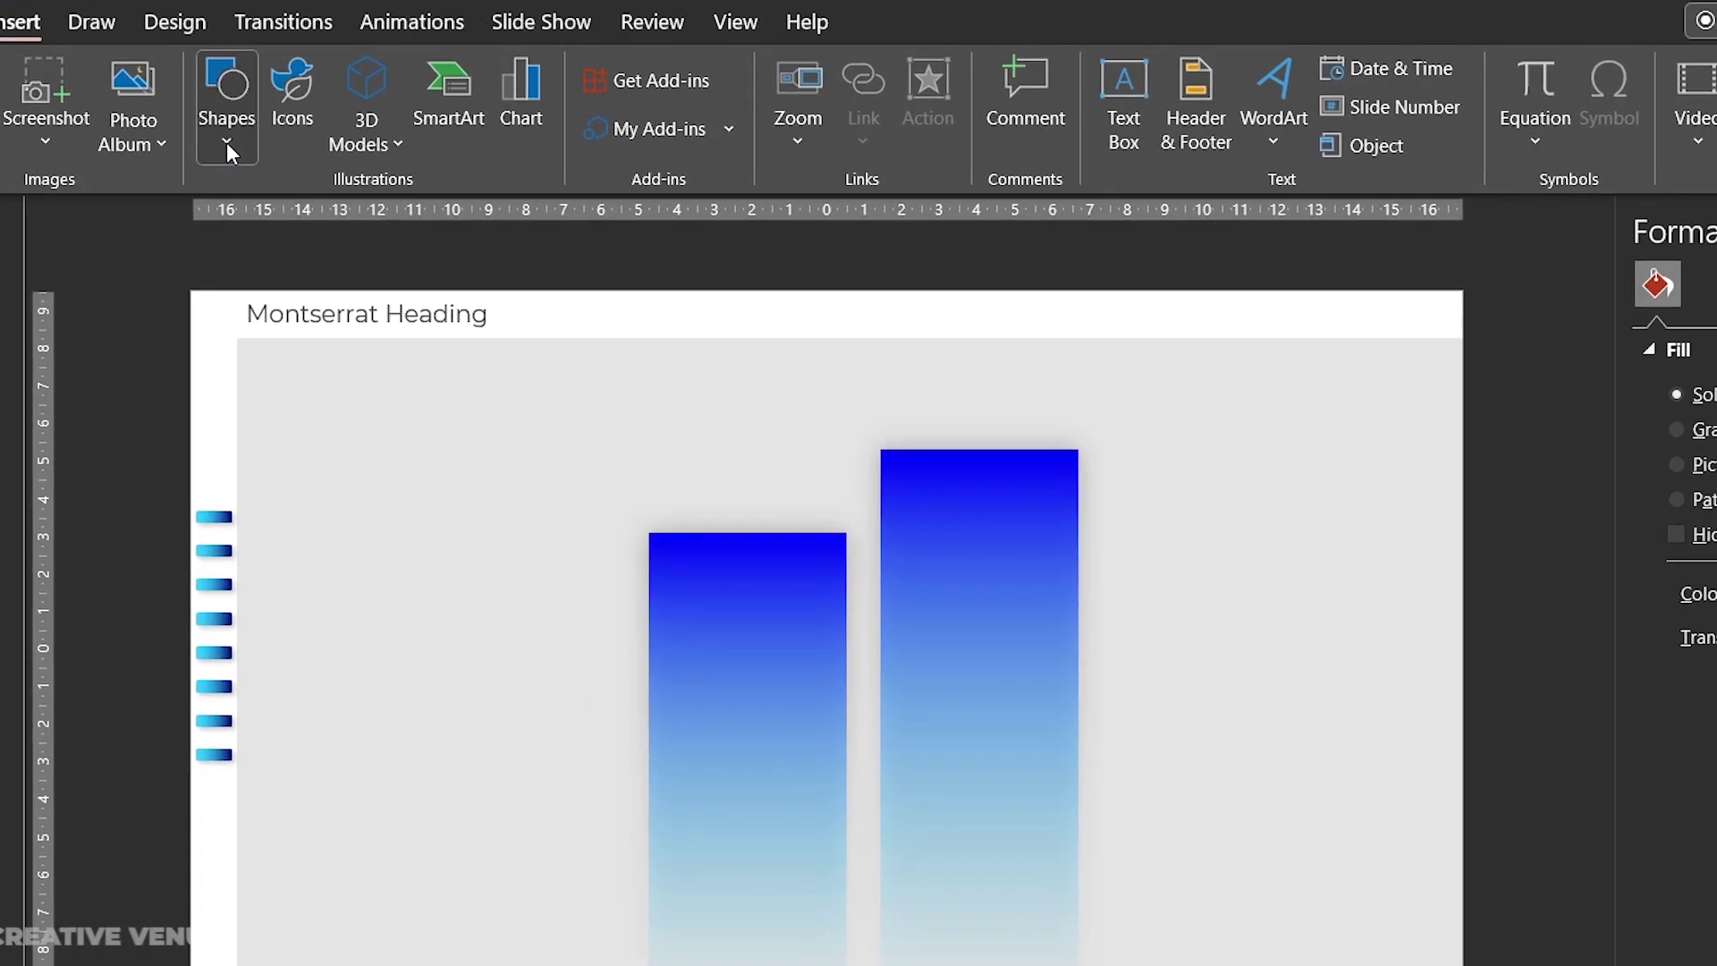
{"action": "left_click", "coordinate": [380, 143]}
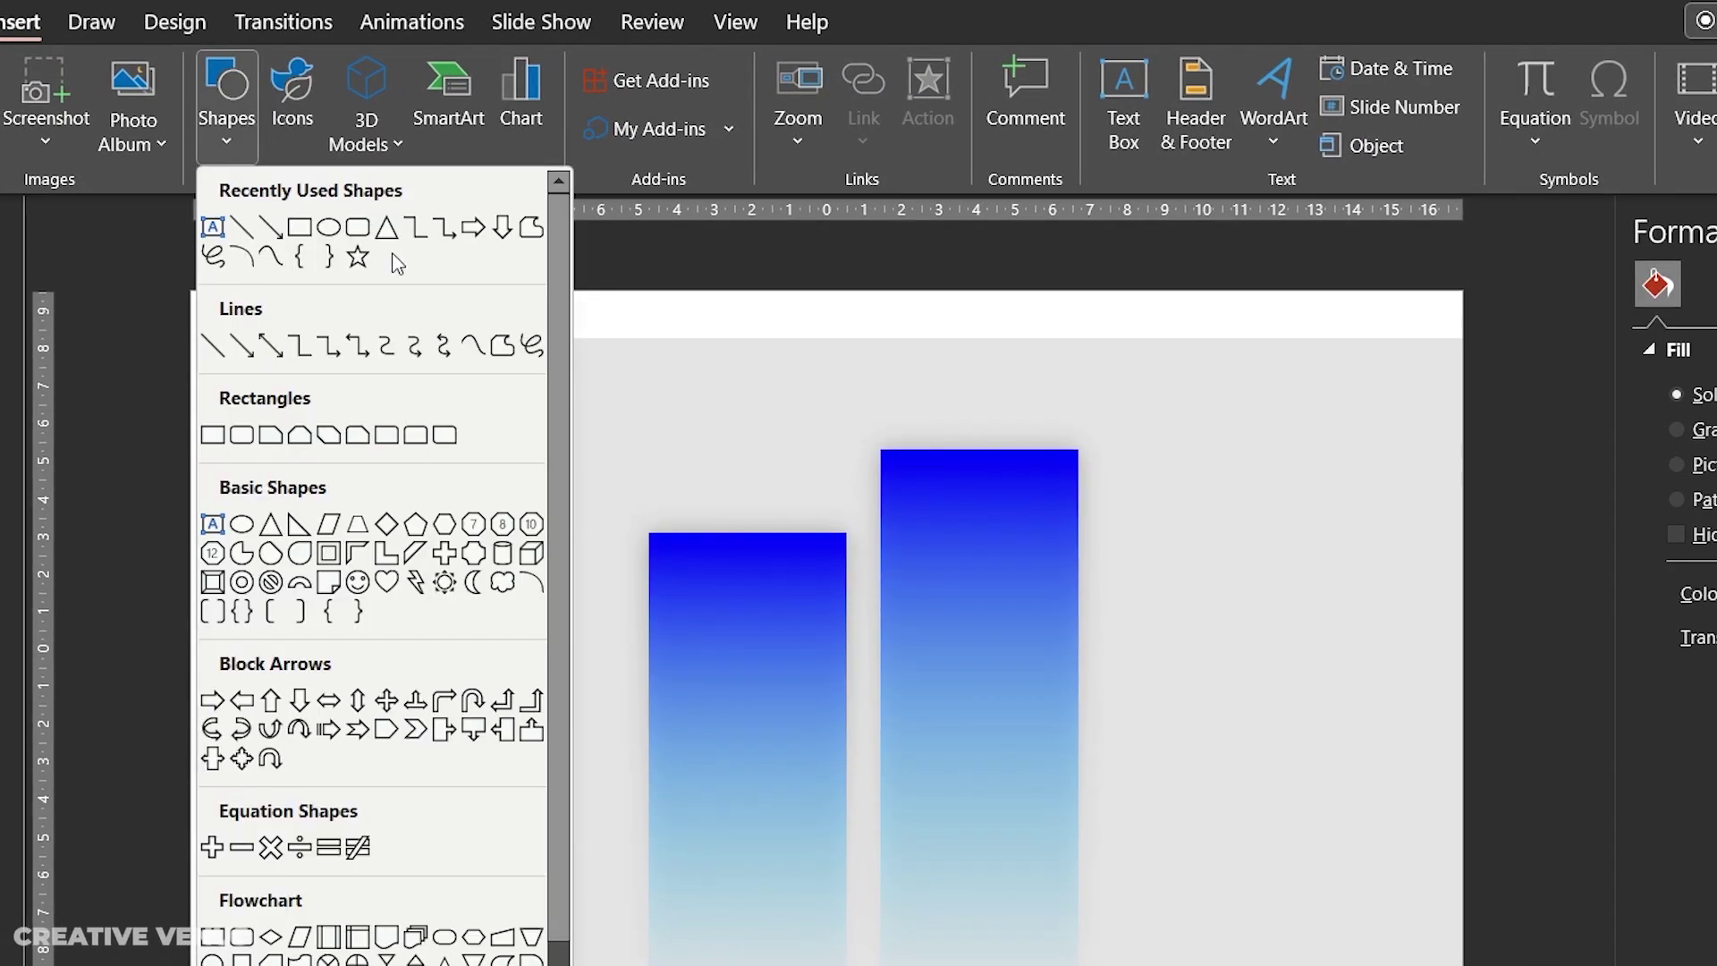
{"action": "left_click", "coordinate": [357, 227]}
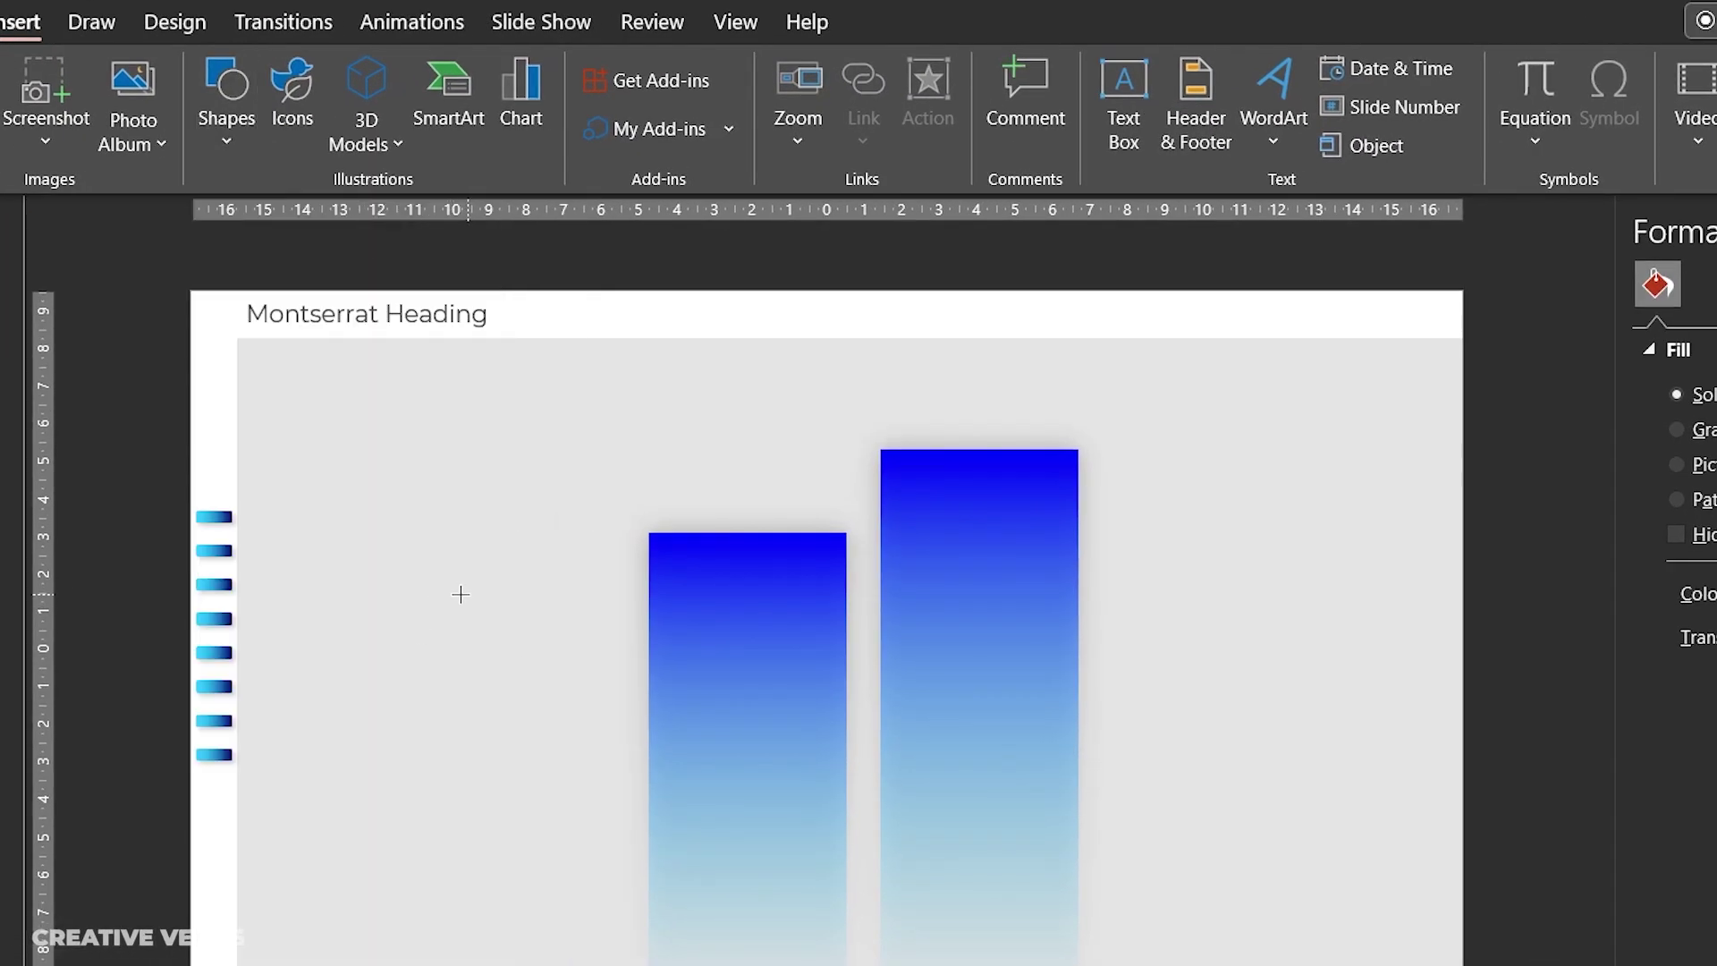
{"action": "mouse_move", "coordinate": [442, 590]}
{"action": "left_mouse_down"}
{"action": "mouse_move", "coordinate": [693, 675]}
{"action": "mouse_move", "coordinate": [671, 694]}
{"action": "left_mouse_up"}
{"action": "left_click_drag", "start_coordinate": [461, 590], "coordinate": [466, 589]}
{"action": "left_click_drag", "start_coordinate": [289, 557], "coordinate": [290, 556]}
Step: Give the box a white fill, no outline, and a lighter, softly blurred outer shadow
{"action": "left_click", "coordinate": [1342, 744]}
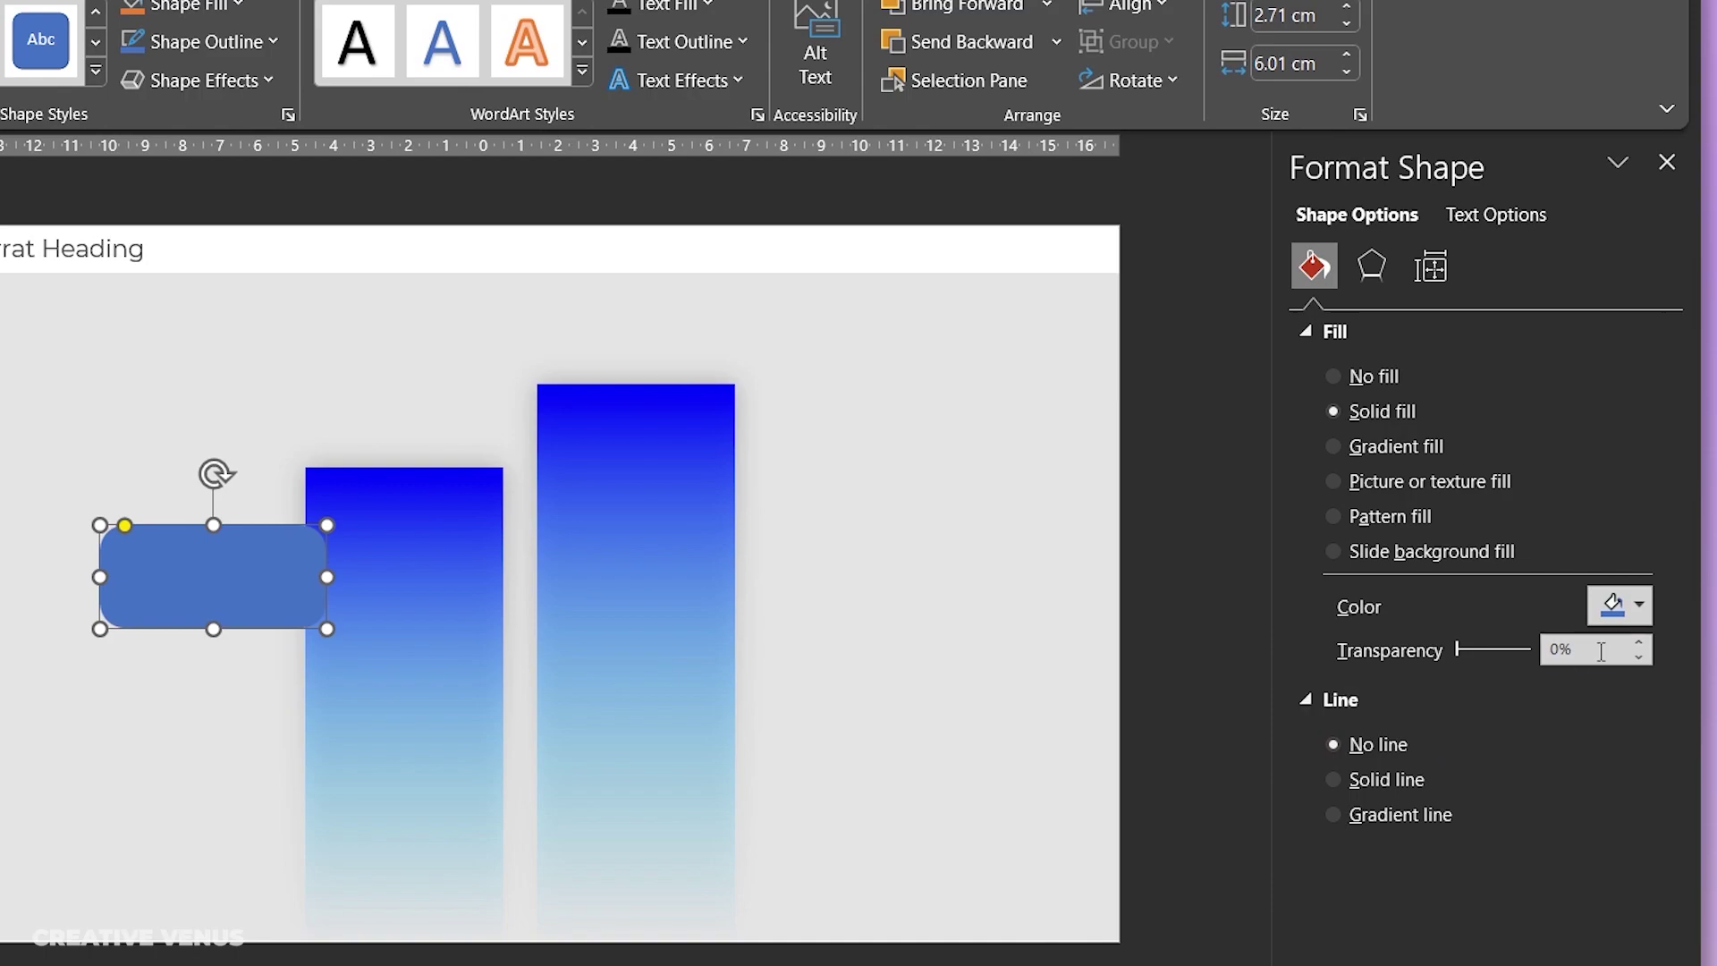
{"action": "left_click", "coordinate": [1620, 605]}
{"action": "left_click", "coordinate": [1462, 682]}
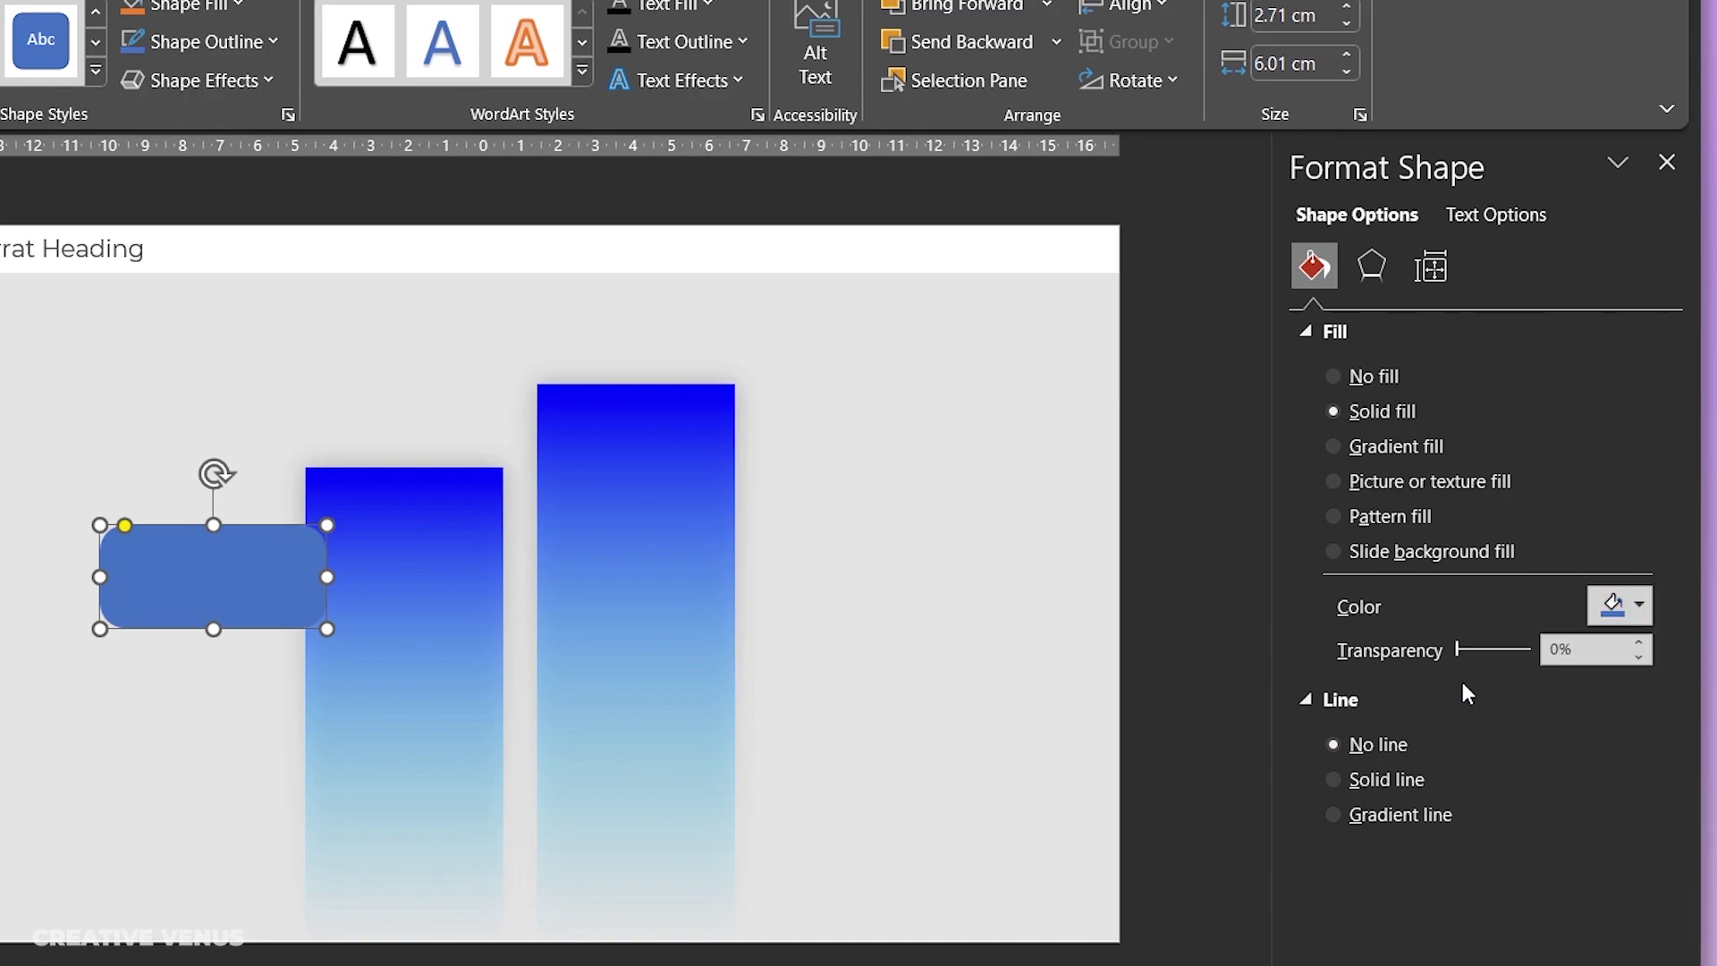
{"action": "left_click", "coordinate": [1372, 265]}
{"action": "left_click", "coordinate": [1626, 374]}
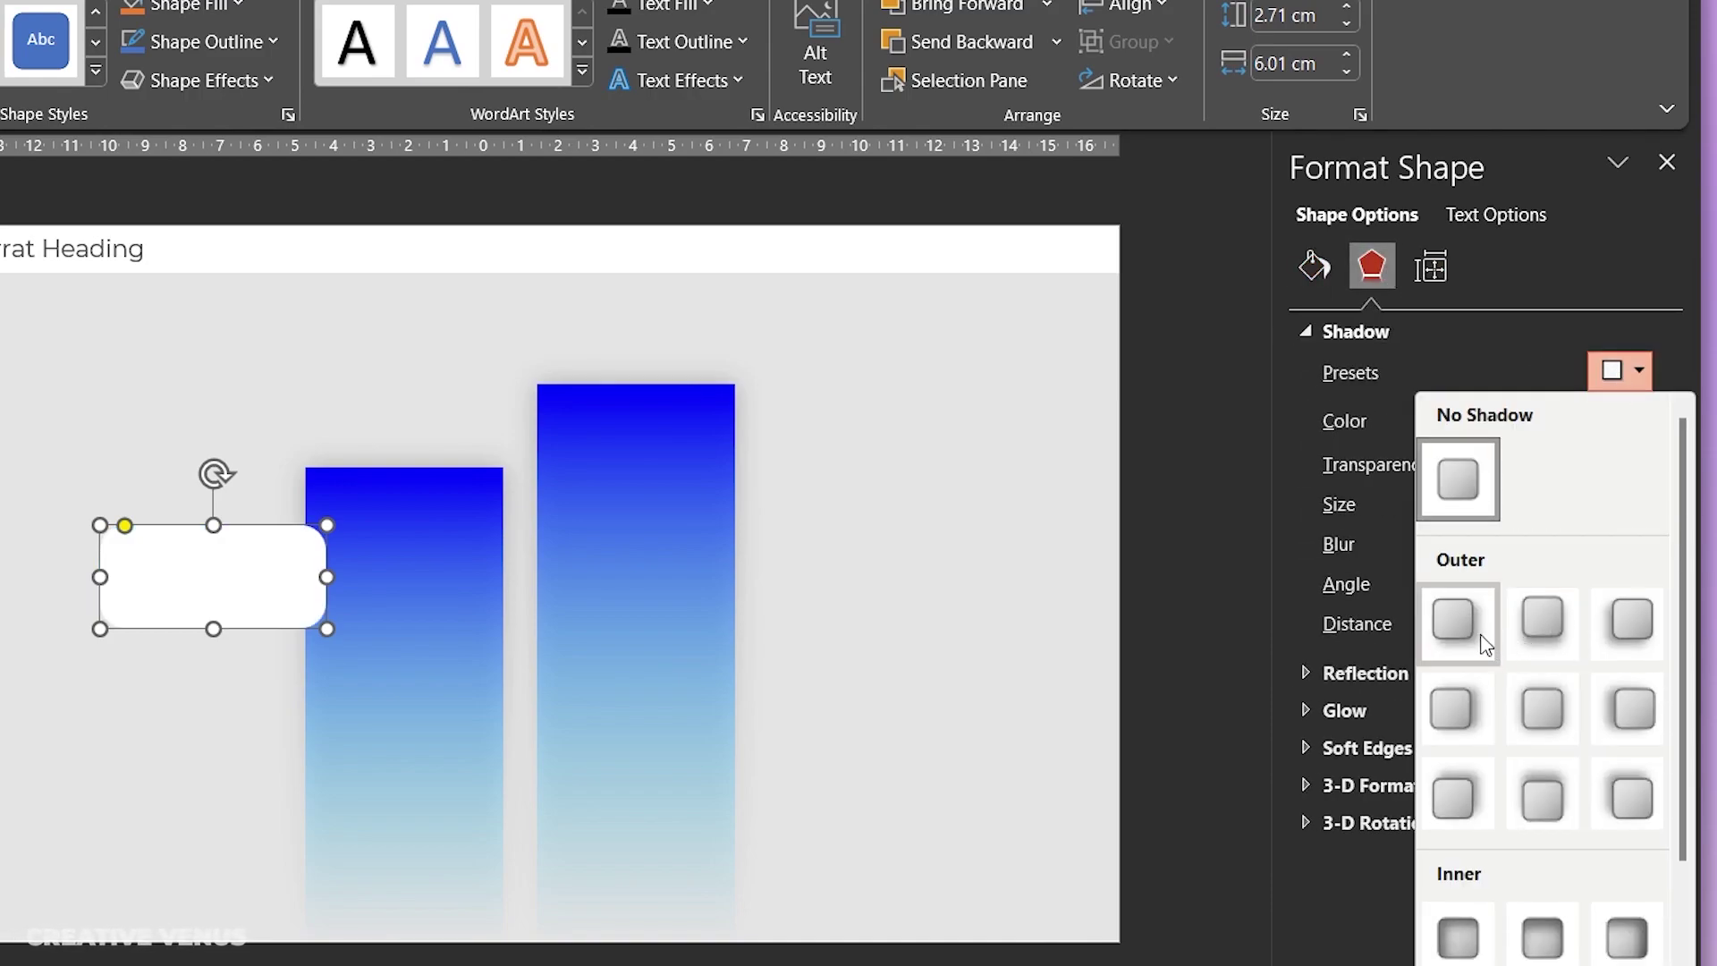
{"action": "left_click", "coordinate": [1458, 619]}
{"action": "left_click_drag", "start_coordinate": [1494, 464], "coordinate": [1510, 460]}
{"action": "left_click_drag", "start_coordinate": [1443, 551], "coordinate": [1522, 465]}
Step: Raise the box, copy it beside the taller bar, and position the original beside the short bar
{"action": "left_click_drag", "start_coordinate": [245, 601], "coordinate": [850, 470]}
{"action": "left_click_drag", "start_coordinate": [517, 503], "coordinate": [705, 508]}
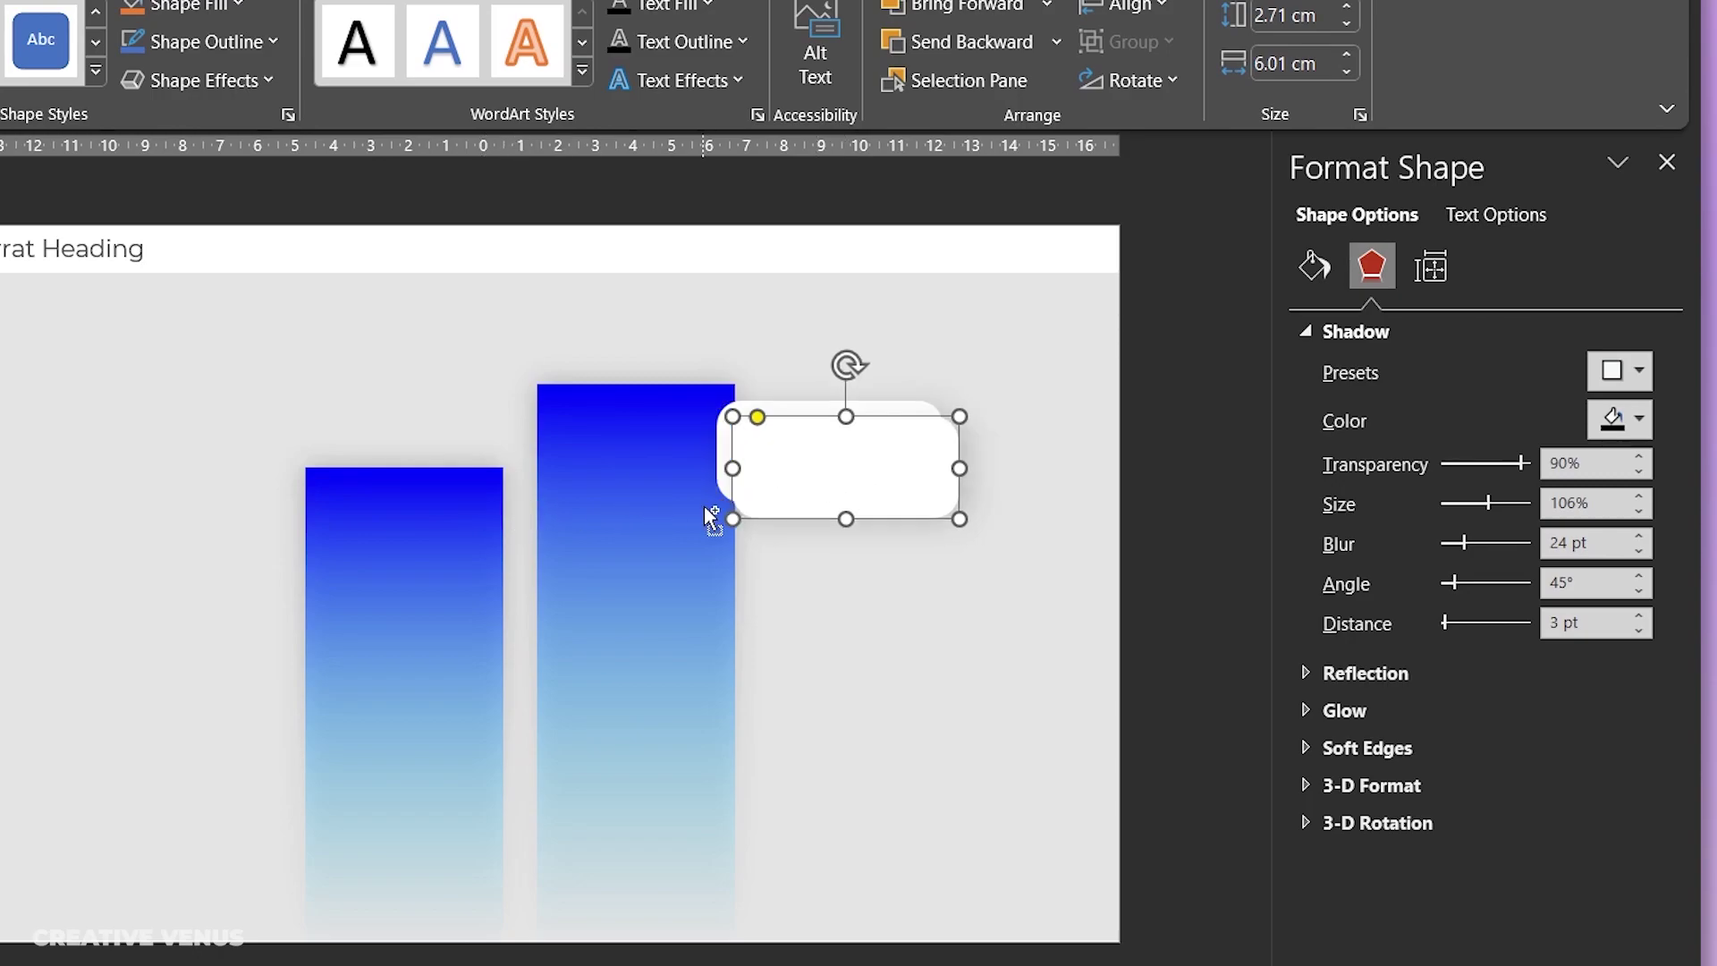
{"action": "left_click_drag", "start_coordinate": [826, 495], "coordinate": [188, 575]}
{"action": "left_click", "coordinate": [989, 555]}
{"action": "left_click", "coordinate": [207, 577]}
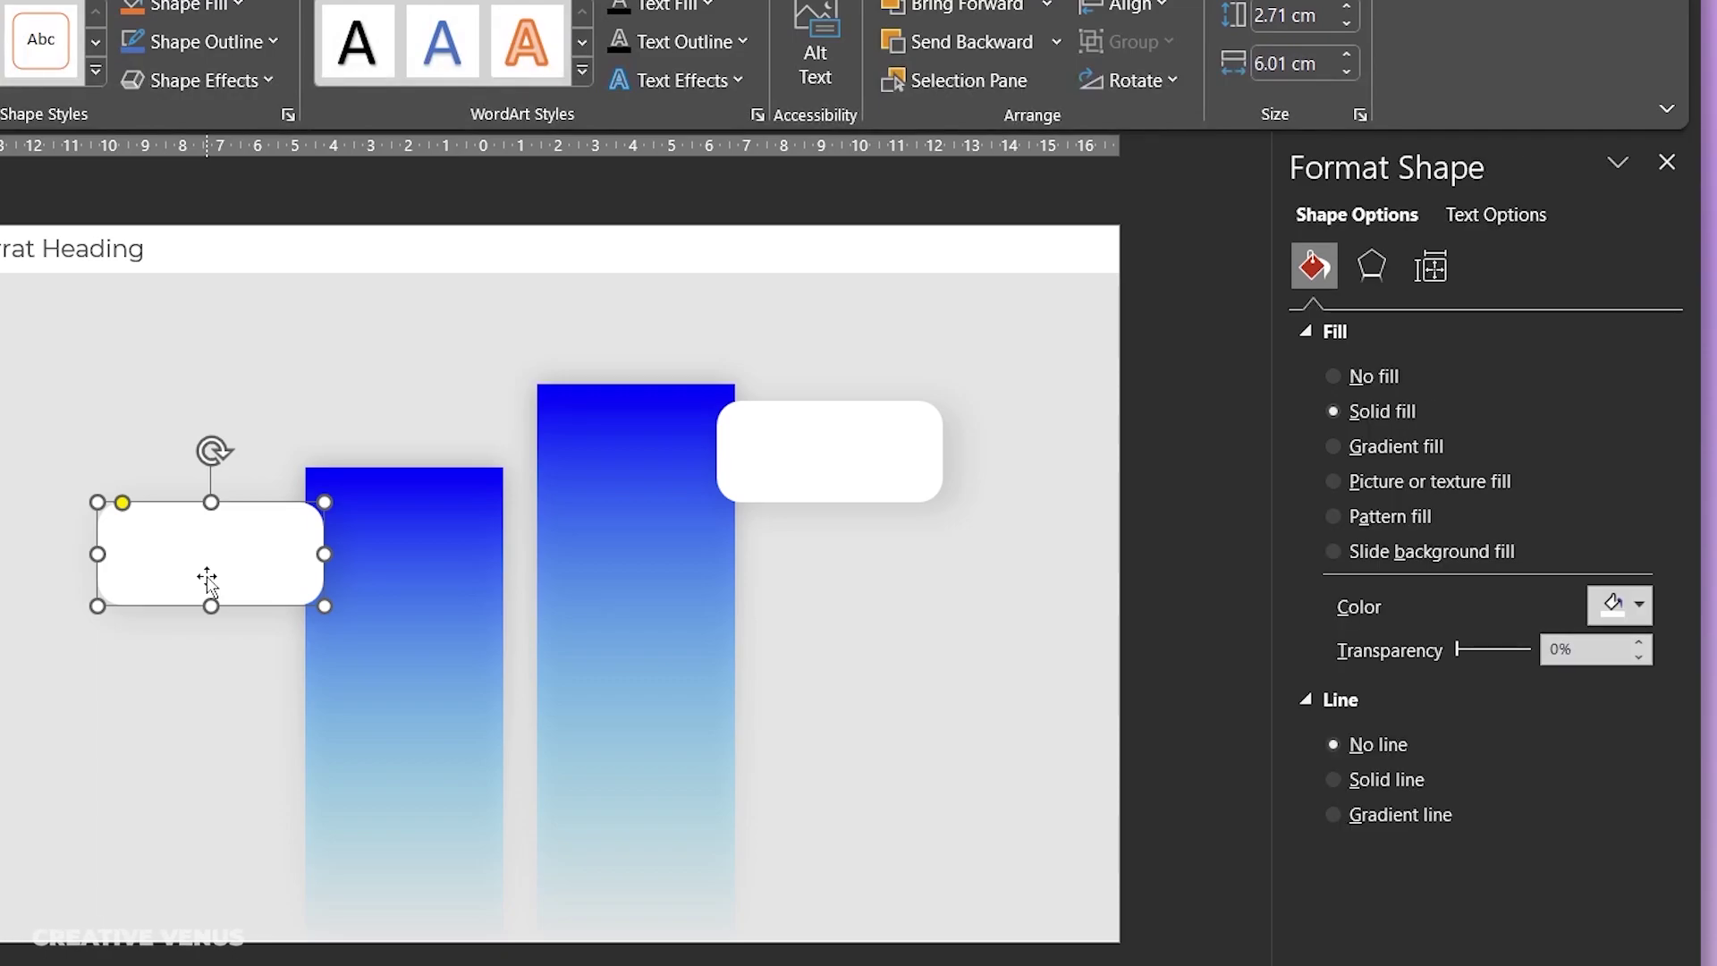
Step: Copy both boxes downward, giving two white label boxes on each side
{"action": "left_click_drag", "start_coordinate": [209, 566], "coordinate": [206, 769]}
{"action": "left_click", "coordinate": [829, 500]}
{"action": "left_click_drag", "start_coordinate": [816, 482], "coordinate": [812, 716]}
{"action": "left_click", "coordinate": [1154, 727]}
Step: Move the heading text box over the bars and make it 12 pt white
{"action": "left_click", "coordinate": [17, 234]}
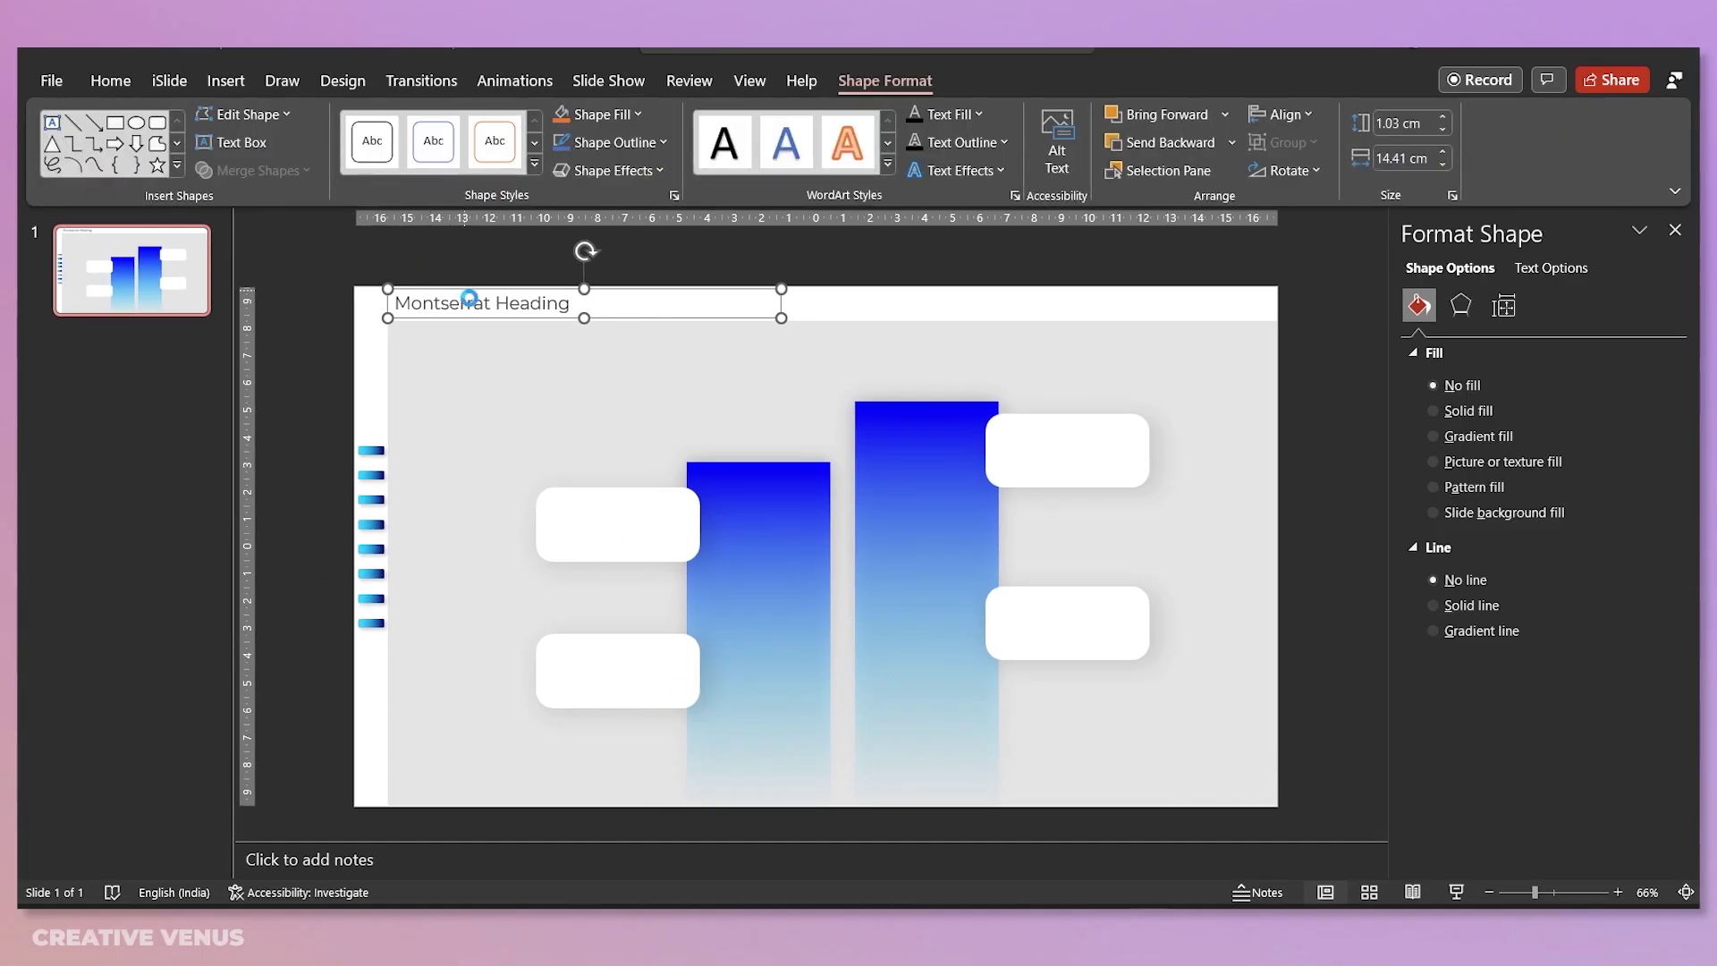
{"action": "left_click_drag", "start_coordinate": [469, 298], "coordinate": [846, 480]}
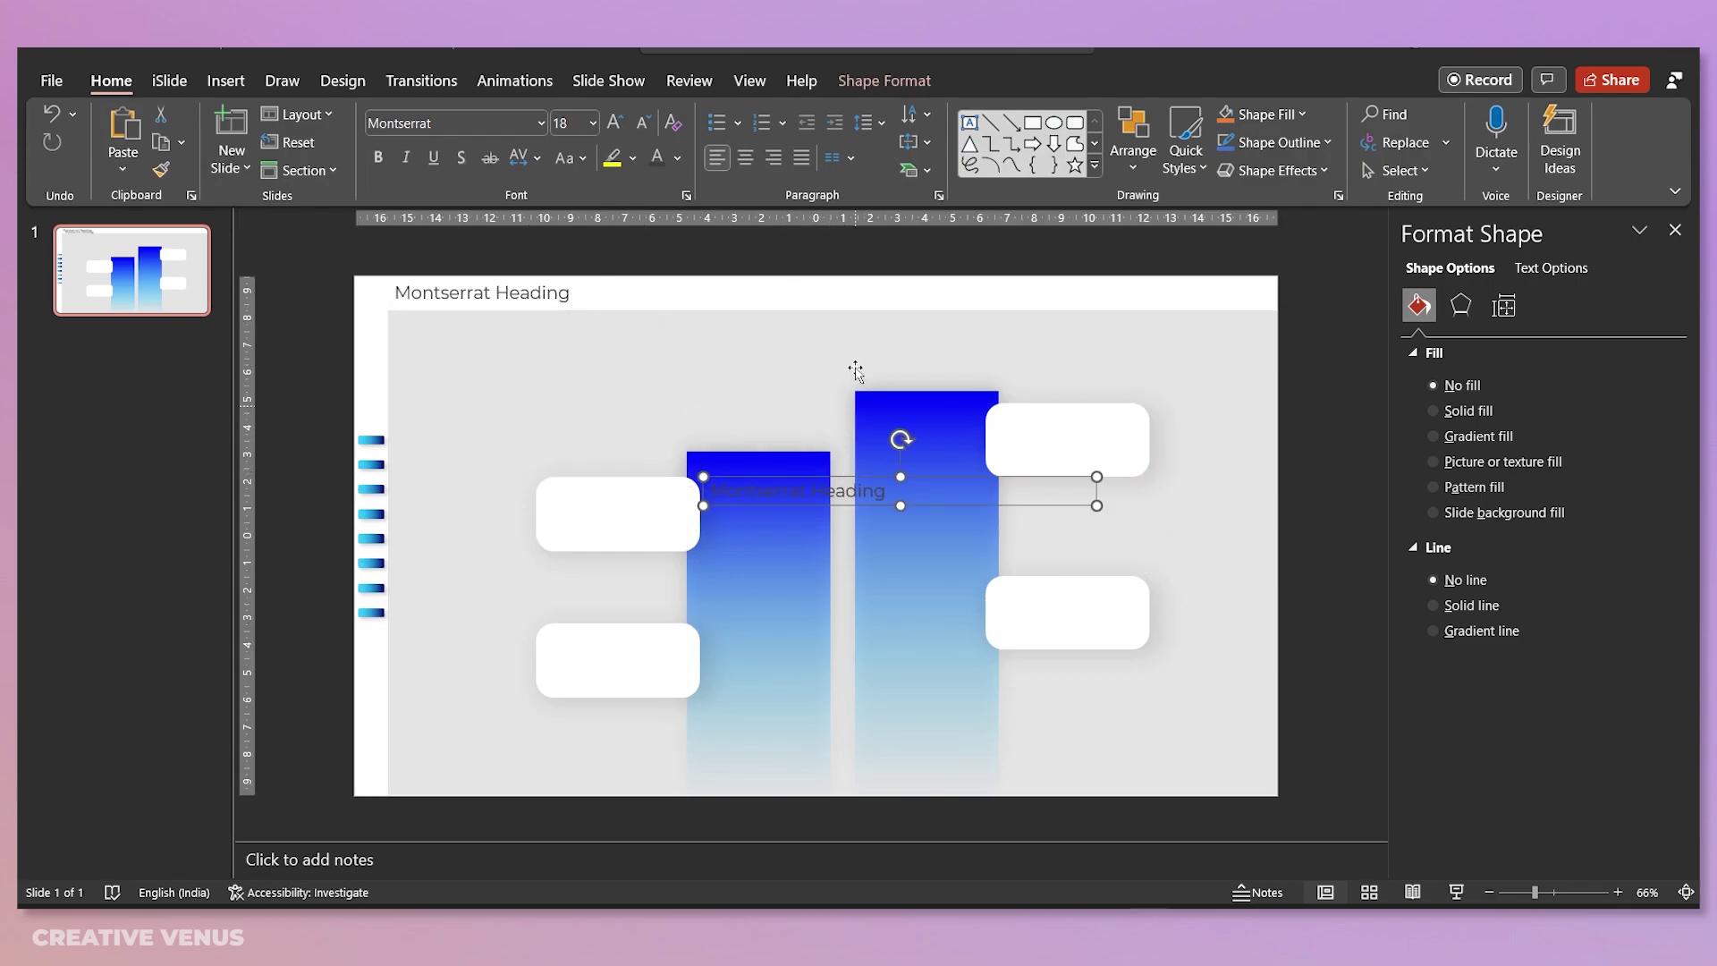
{"action": "left_click", "coordinate": [643, 123]}
{"action": "left_click", "coordinate": [643, 122]}
{"action": "left_click", "coordinate": [643, 123]}
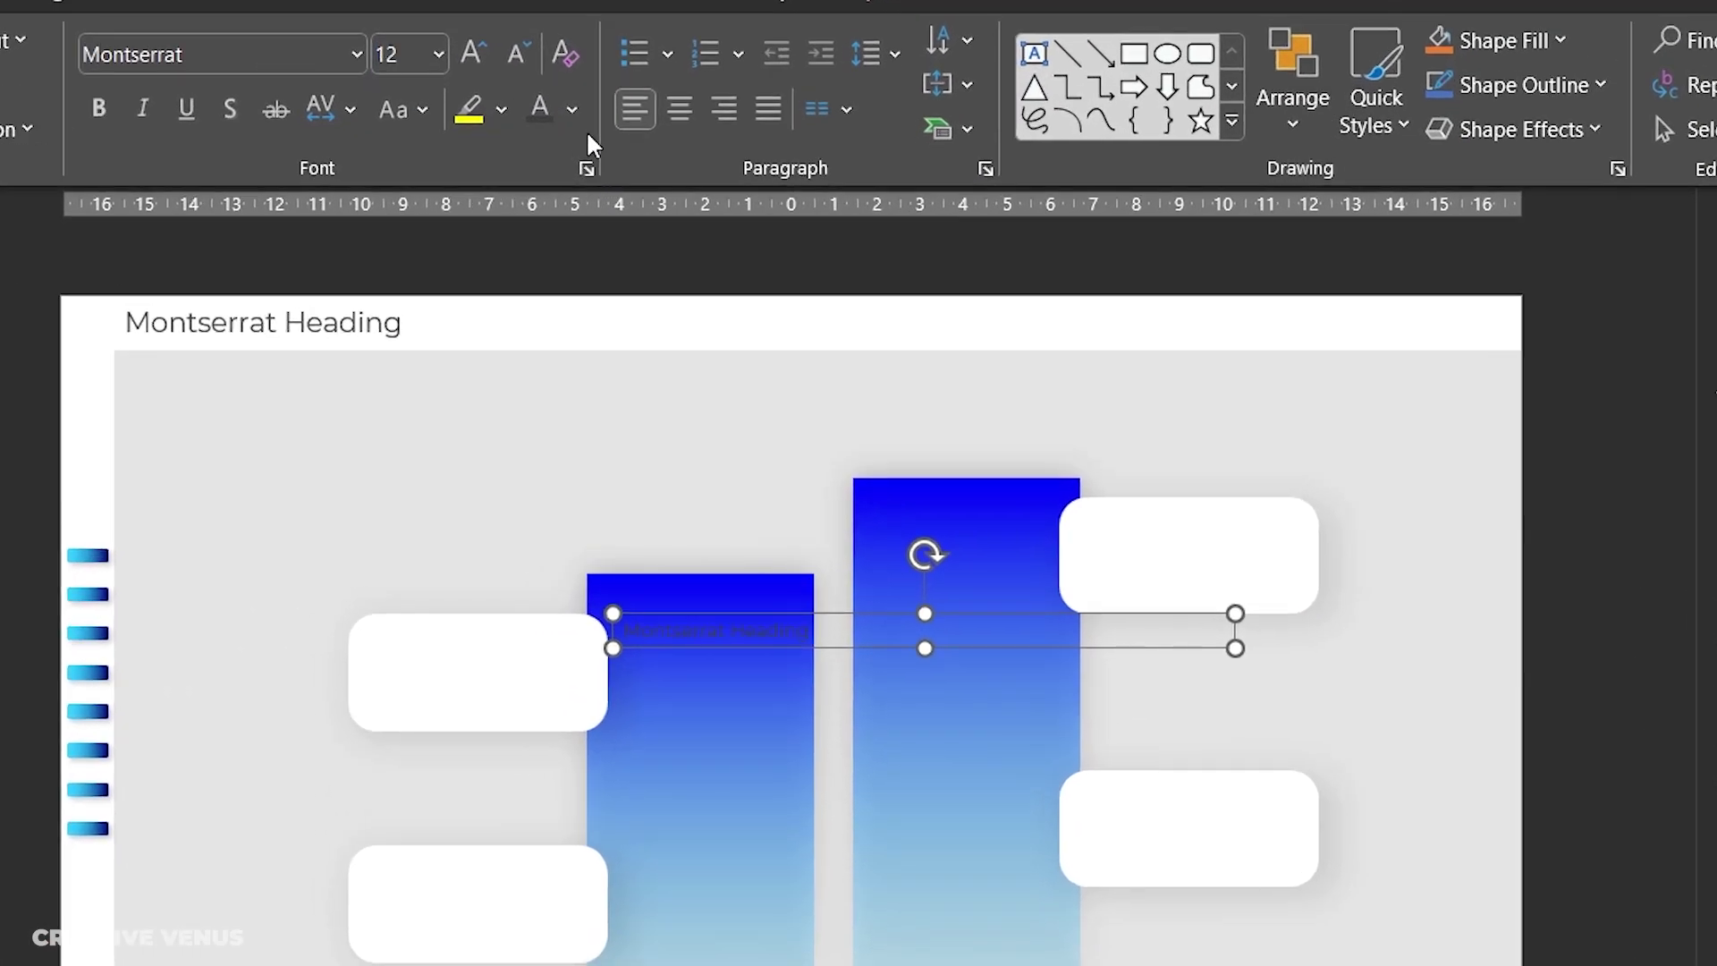
{"action": "left_click", "coordinate": [571, 109]}
{"action": "left_click", "coordinate": [533, 195]}
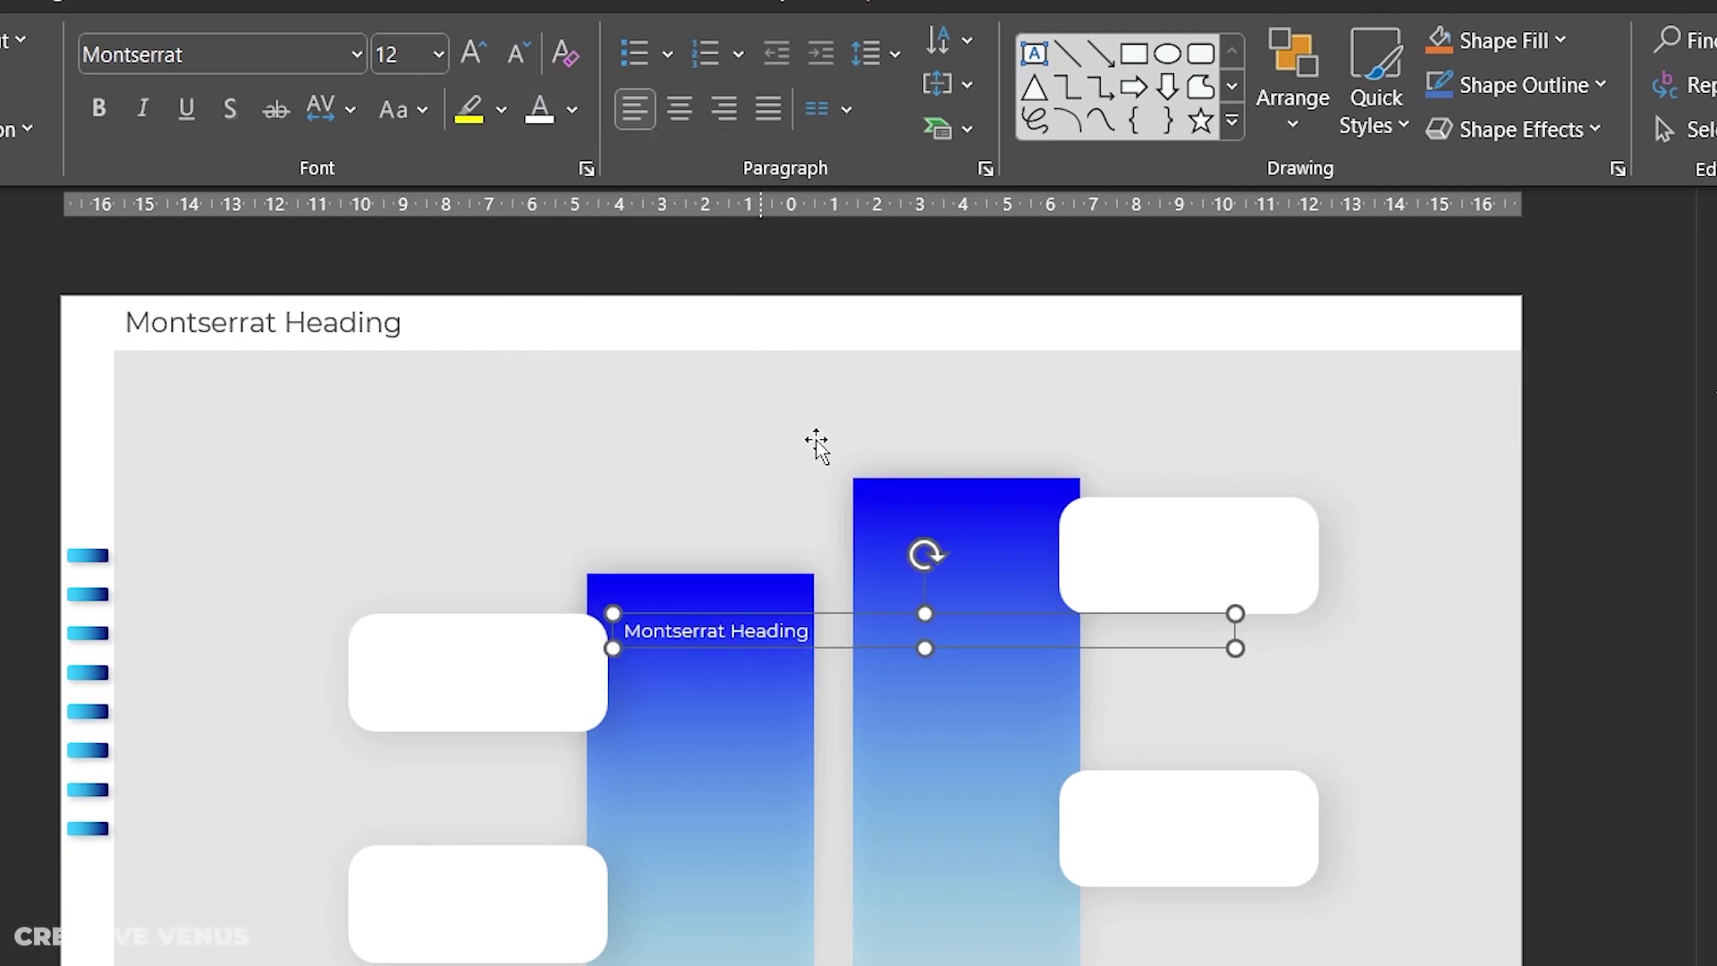
Step: Replace the heading text with HEADING and narrow its text box
{"action": "left_click", "coordinate": [694, 631]}
{"action": "triple_click", "coordinate": [695, 633]}
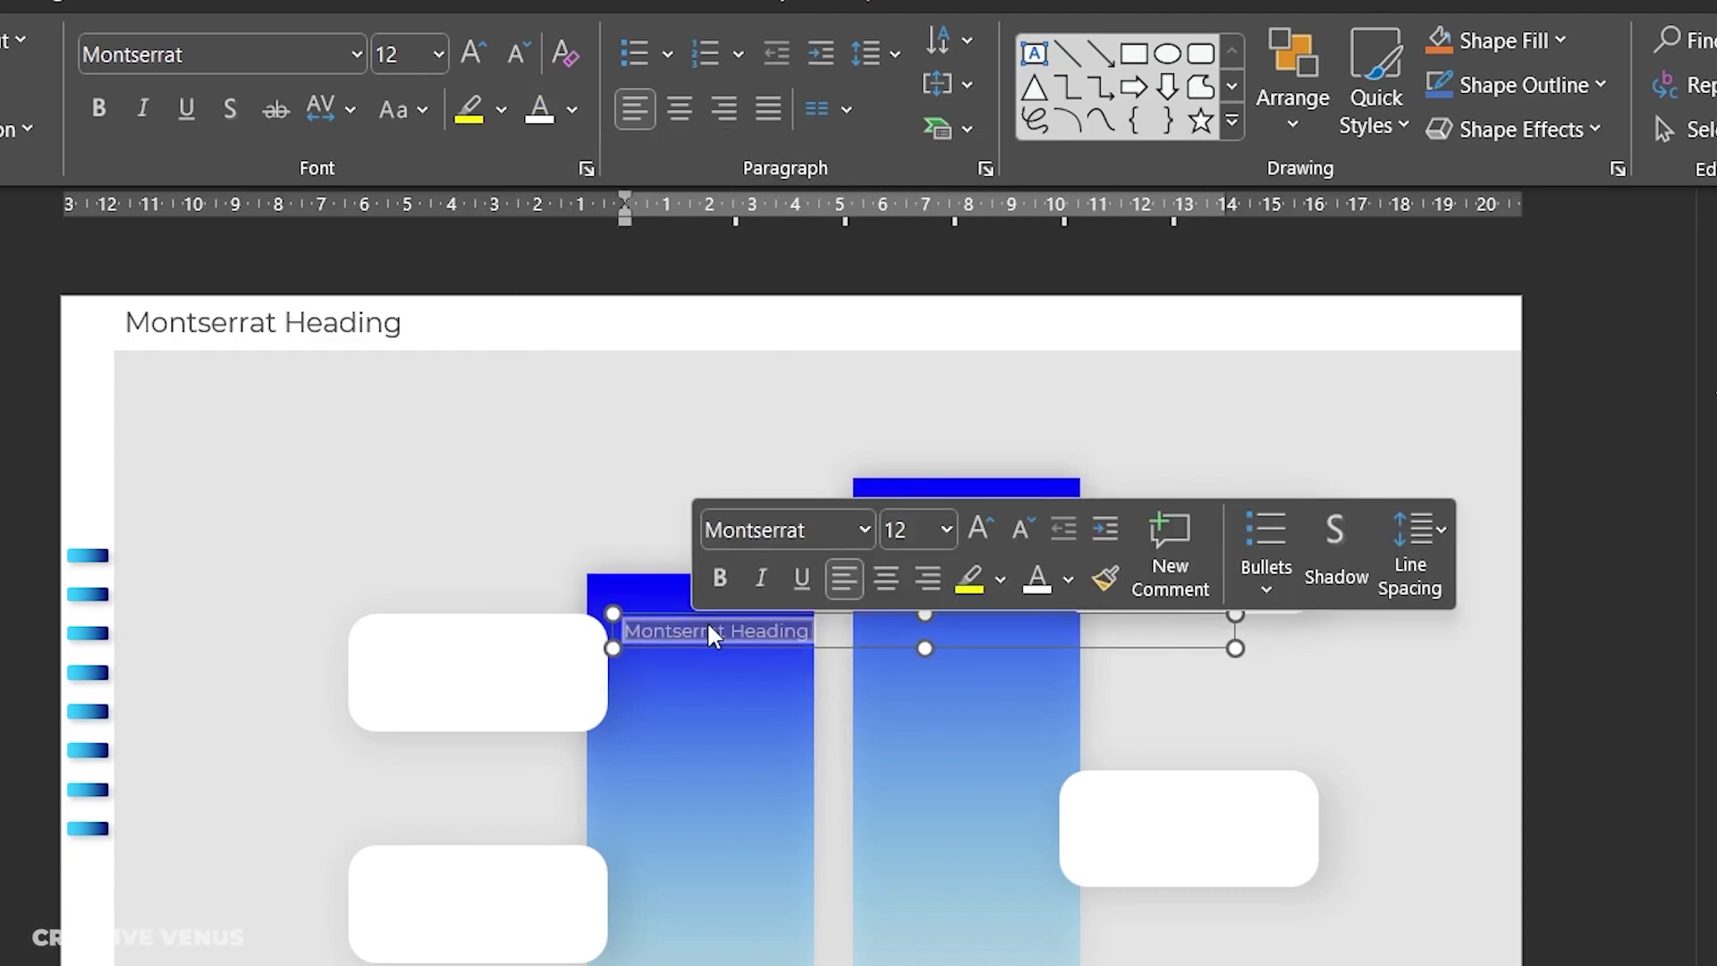
{"action": "type", "text": "HEADING"}
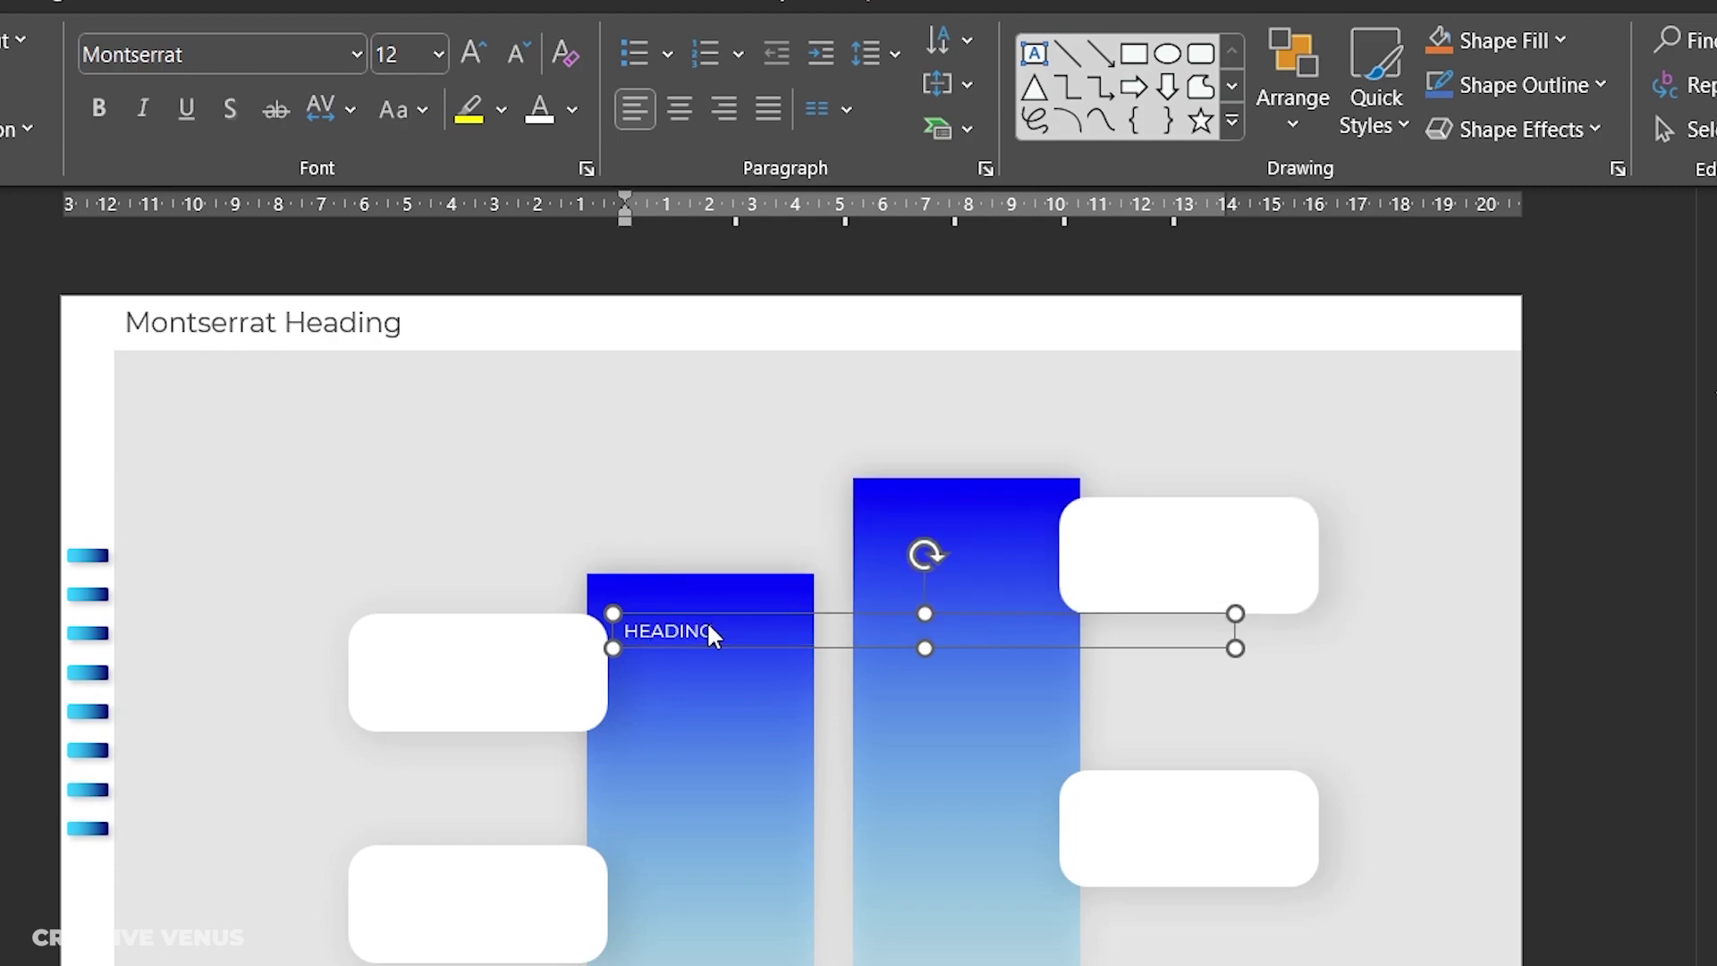
{"action": "left_click_drag", "start_coordinate": [1235, 647], "coordinate": [729, 645]}
Step: Change the duplicated label to the value 22896 at size 20
{"action": "double_click", "coordinate": [684, 634]}
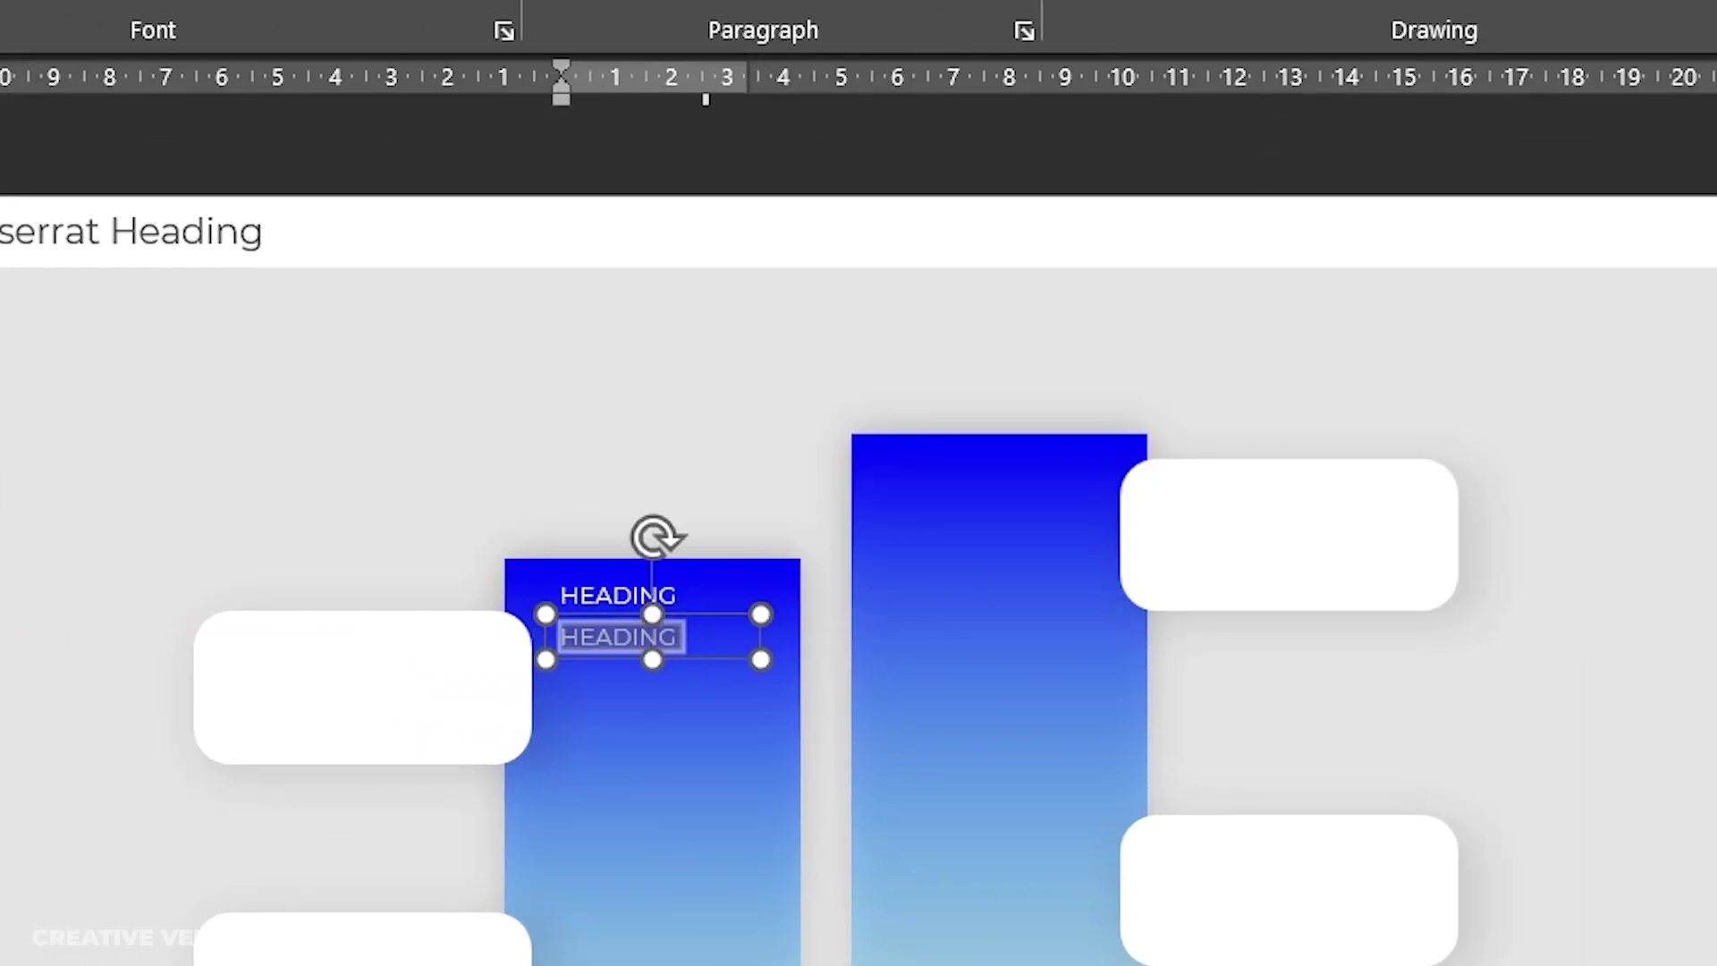
{"action": "type", "text": "22896"}
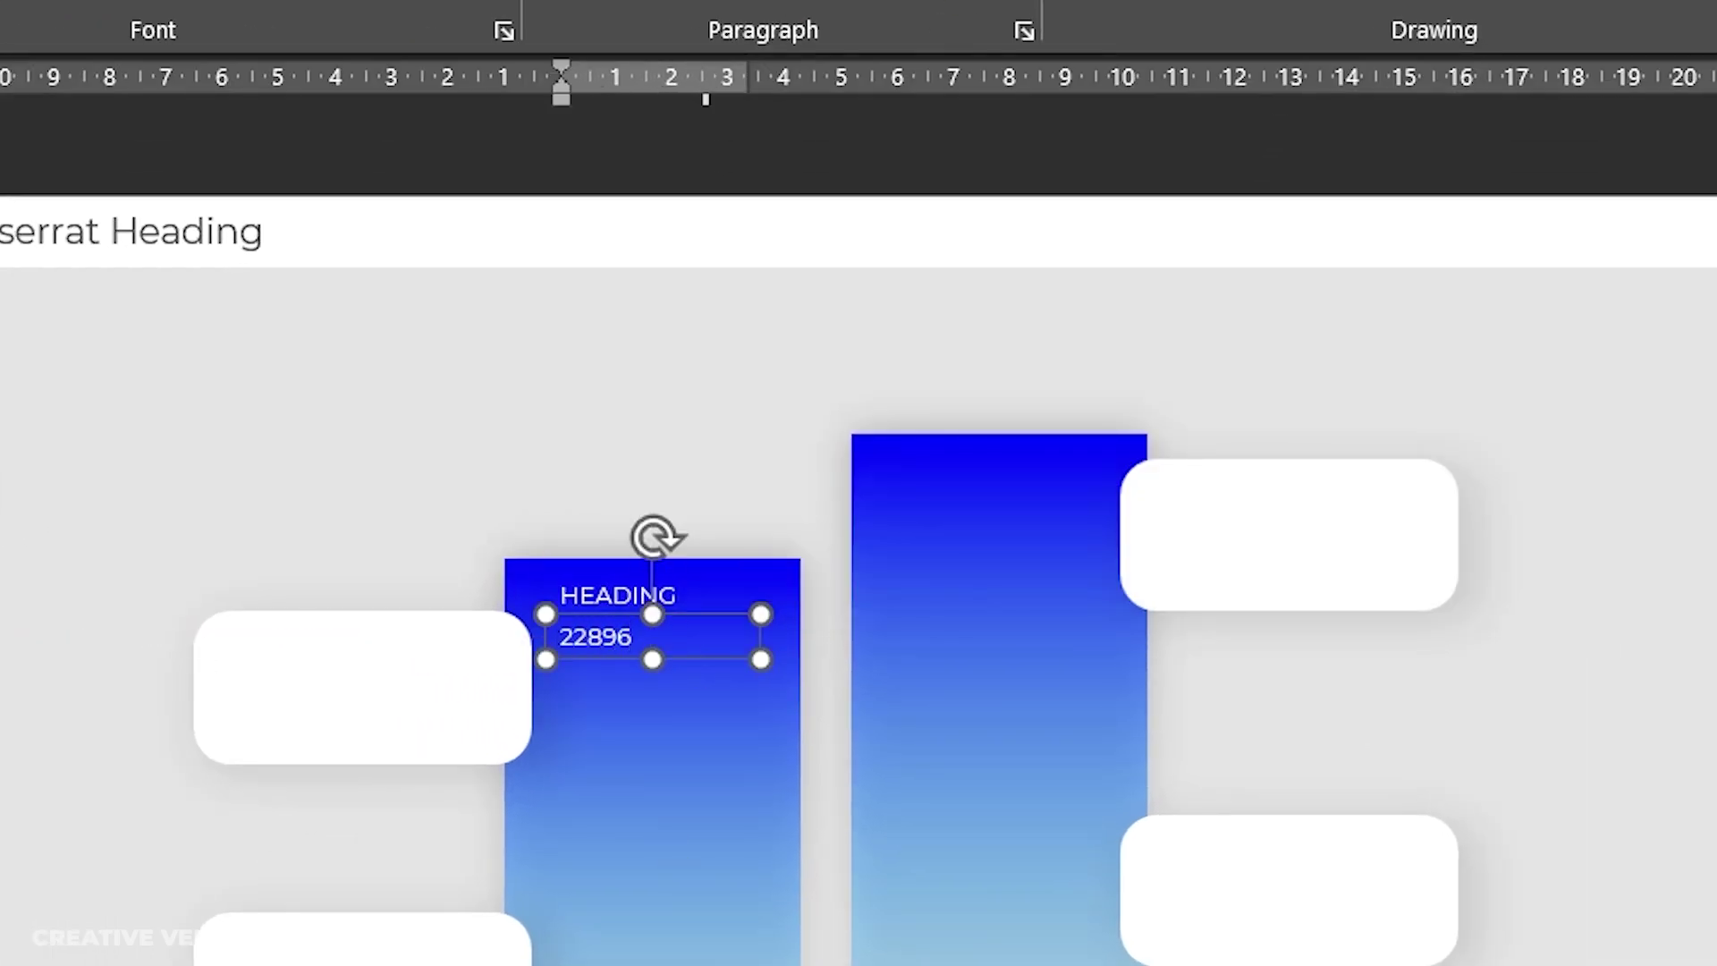
{"action": "key", "text": "shift+Home"}
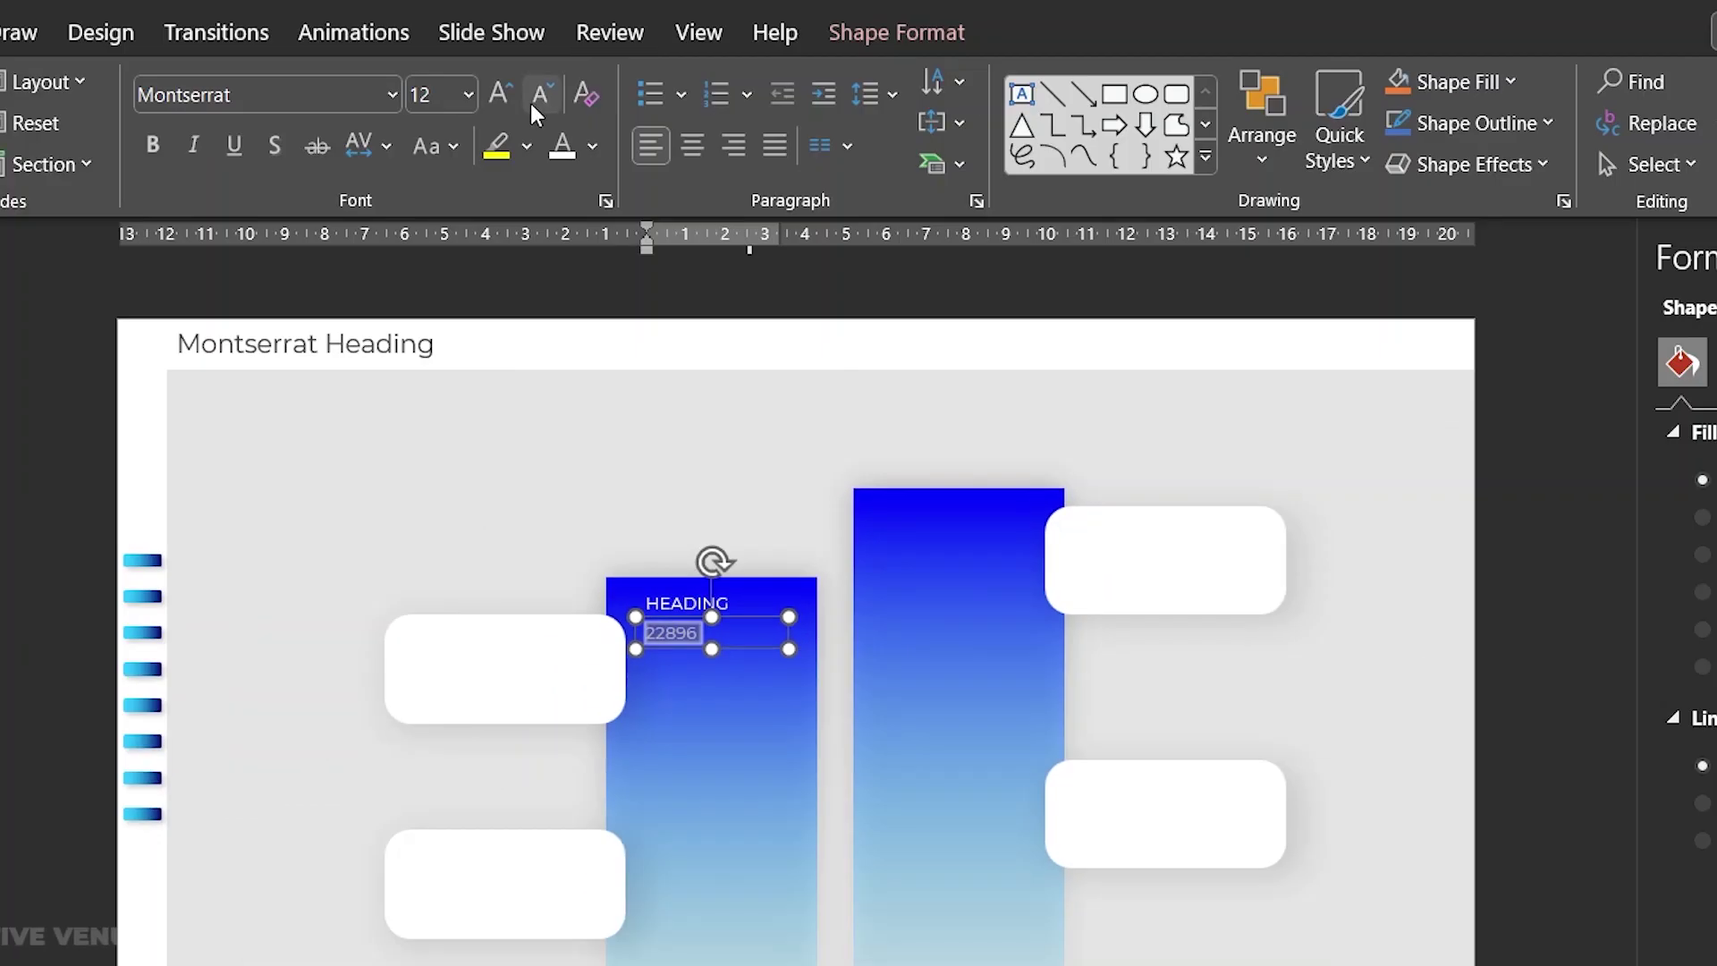
{"action": "left_click", "coordinate": [498, 94]}
{"action": "left_click", "coordinate": [498, 94]}
{"action": "left_click", "coordinate": [498, 95]}
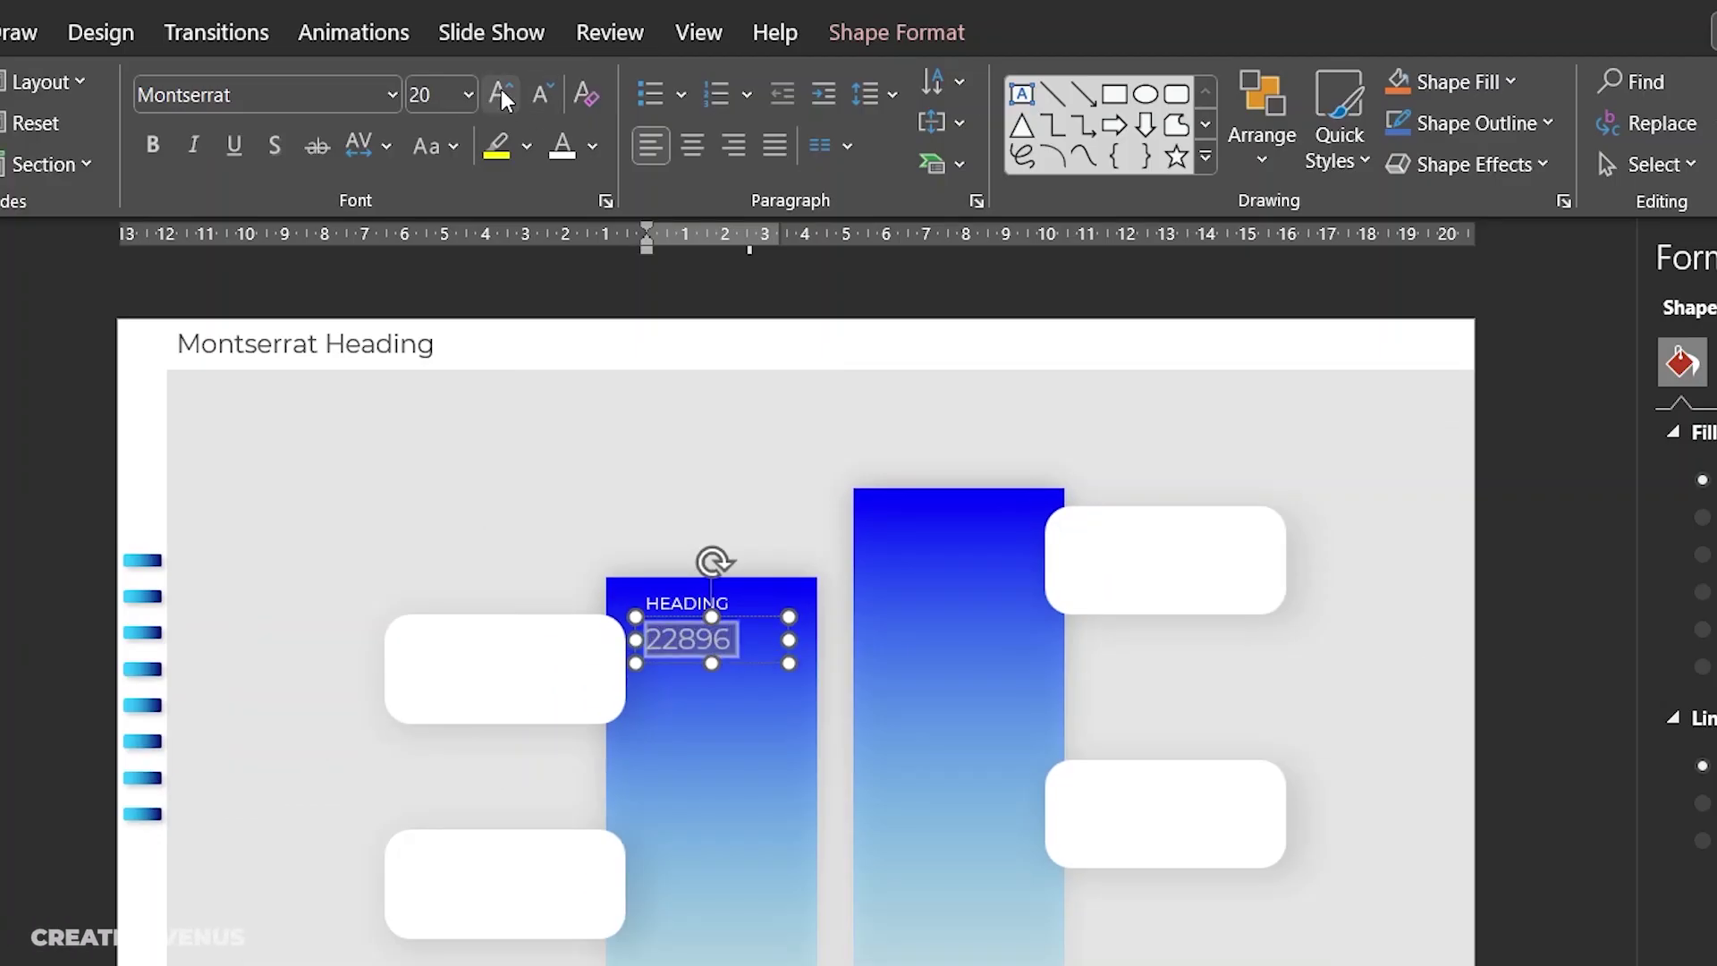
{"action": "left_click", "coordinate": [756, 665]}
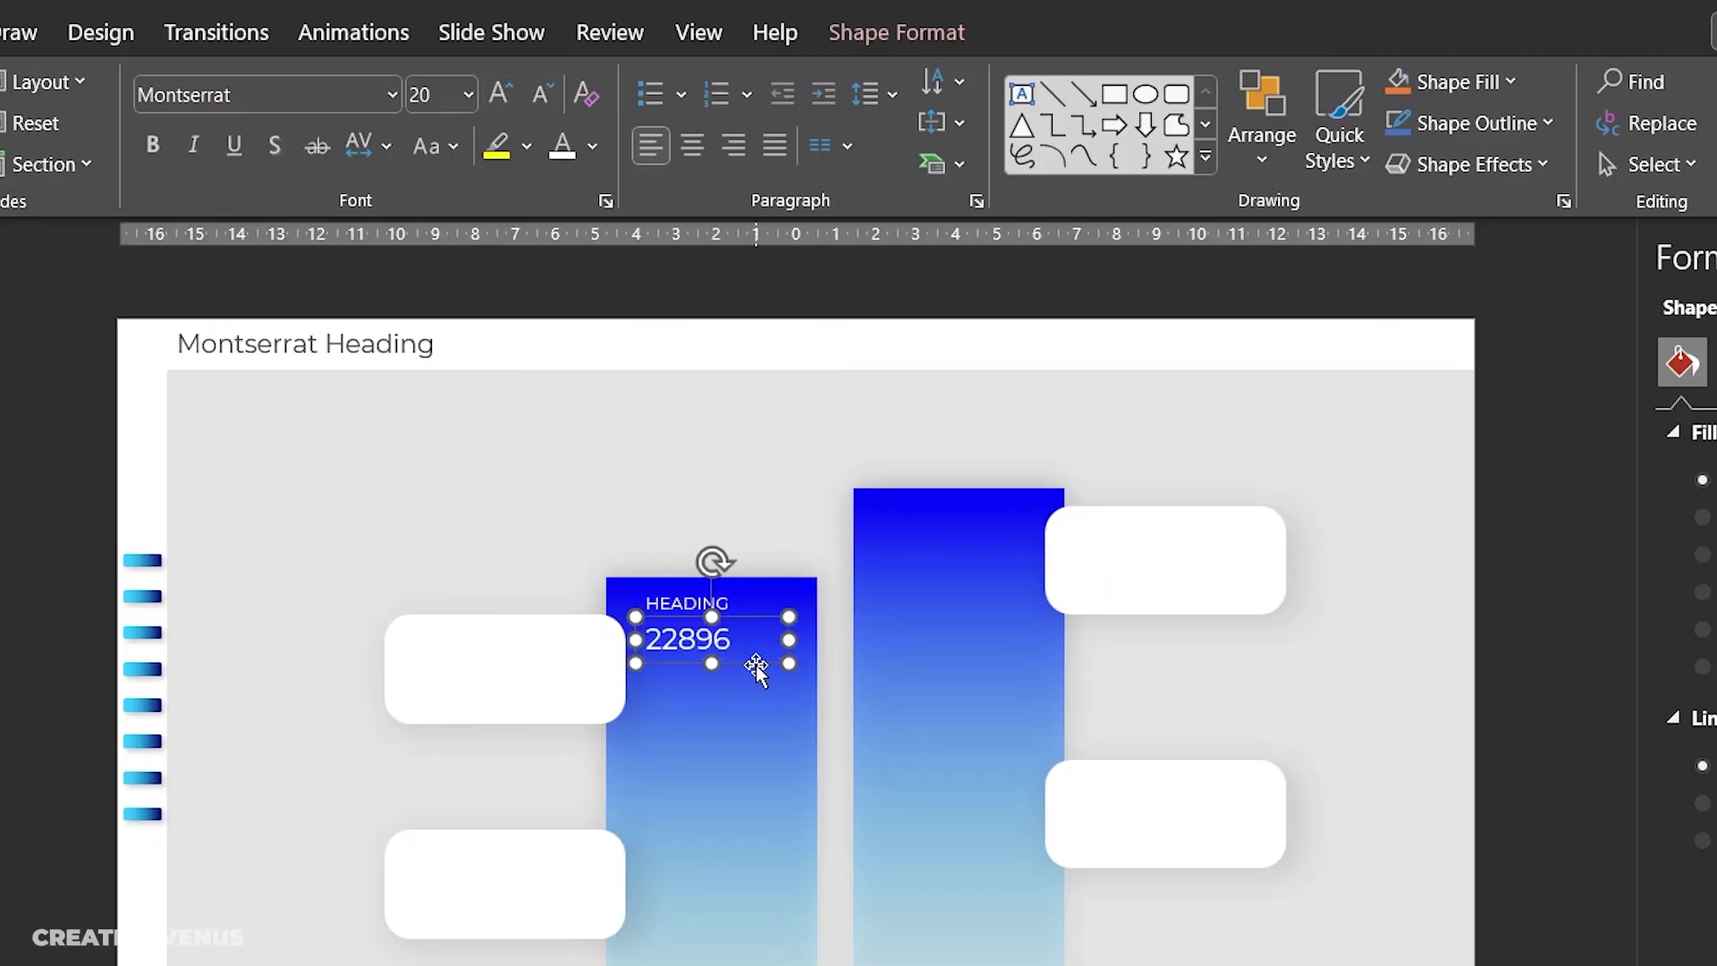
Step: Place the labels on the left bar, copy them onto the right bar, and change the value to 29996
{"action": "left_click", "coordinate": [688, 592], "text": "shift"}
{"action": "left_click_drag", "start_coordinate": [686, 585], "coordinate": [696, 590]}
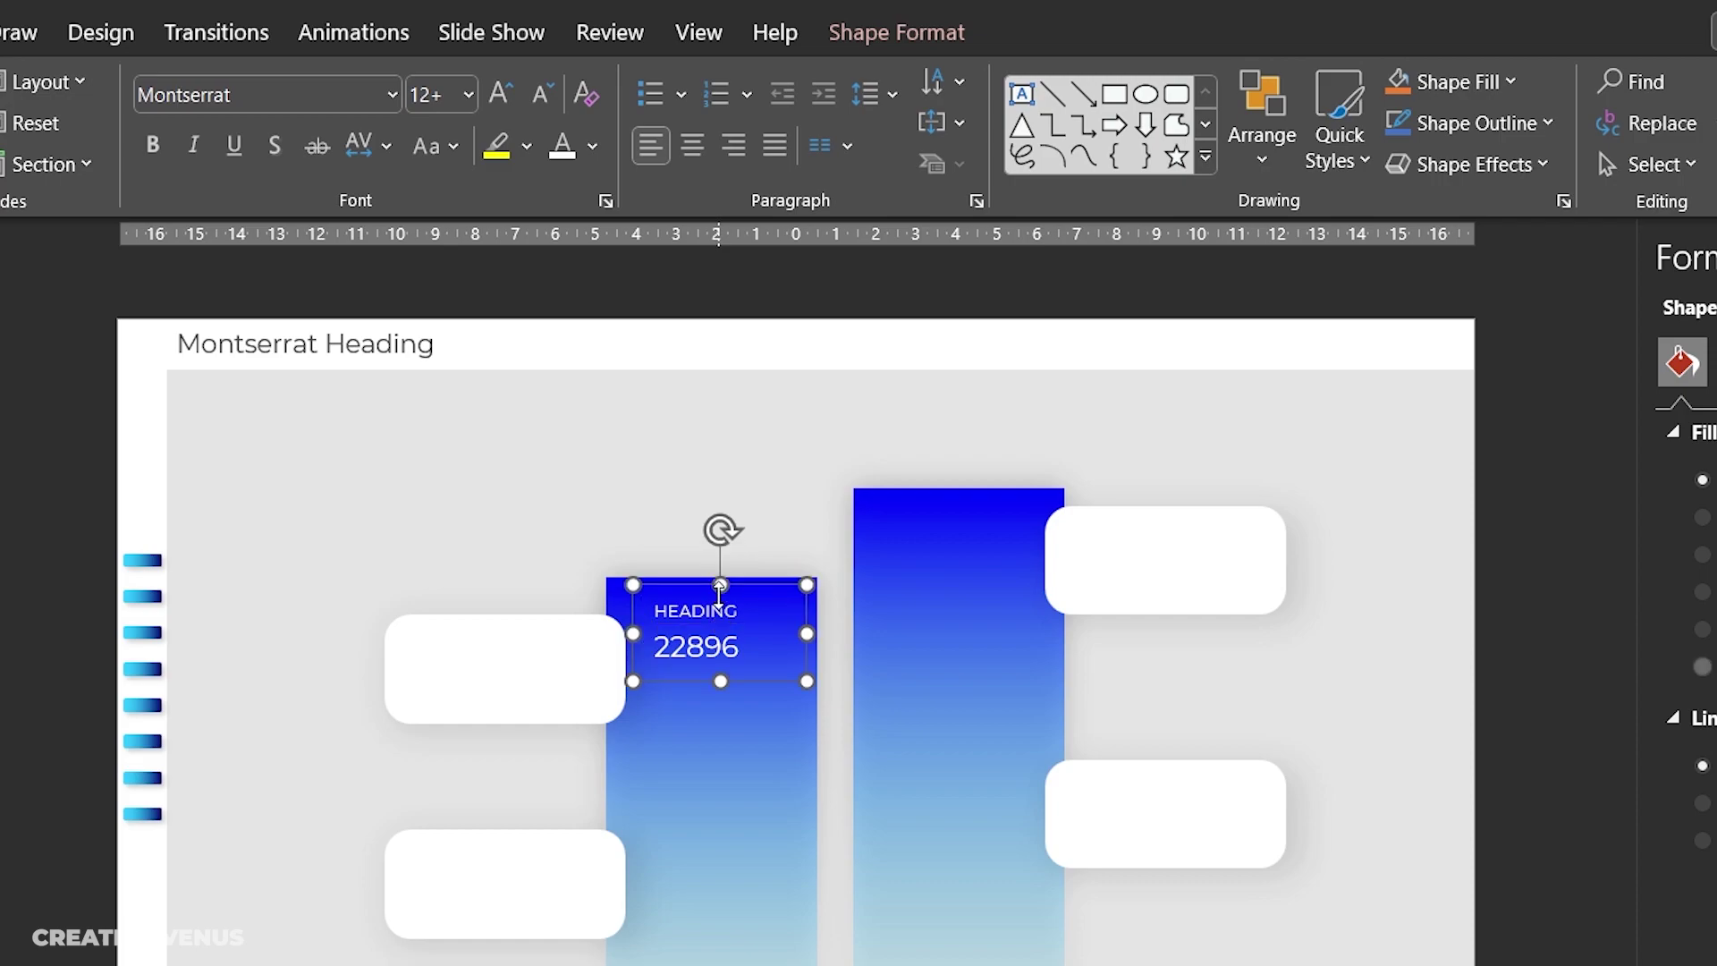
{"action": "key", "text": "ctrl+v"}
{"action": "left_click_drag", "start_coordinate": [769, 611], "coordinate": [986, 505]}
{"action": "left_click", "coordinate": [913, 566]}
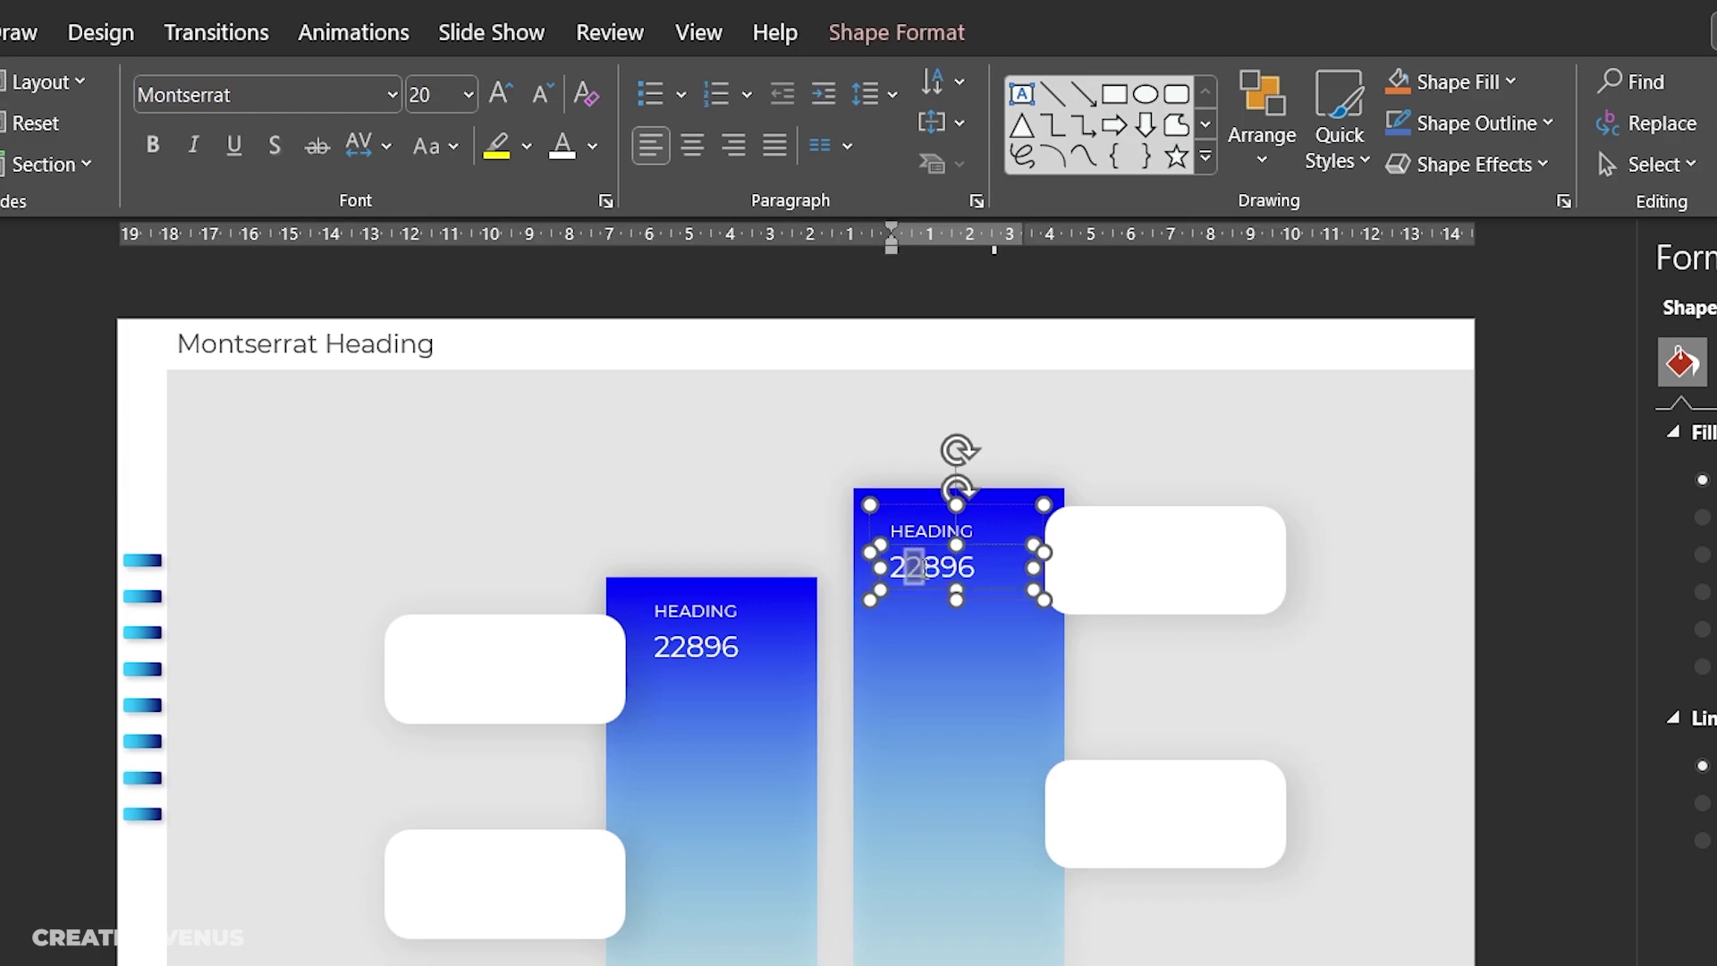
{"action": "type", "text": "99"}
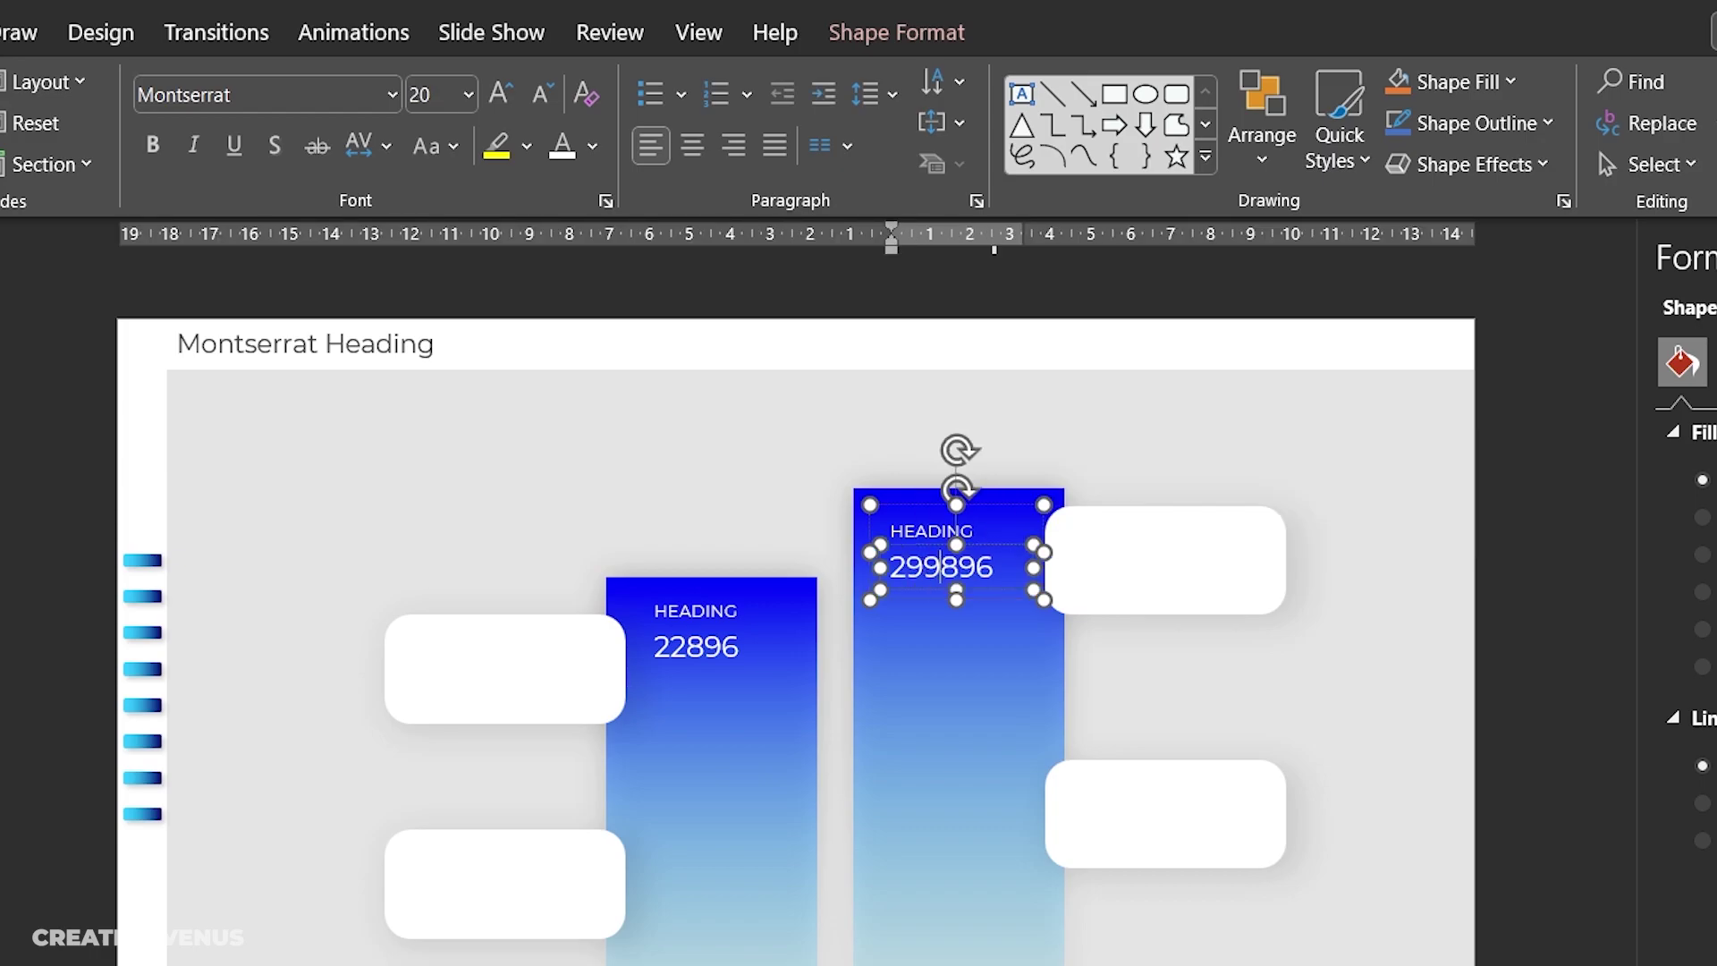
{"action": "key", "text": "Delete"}
{"action": "left_click", "coordinate": [1471, 876]}
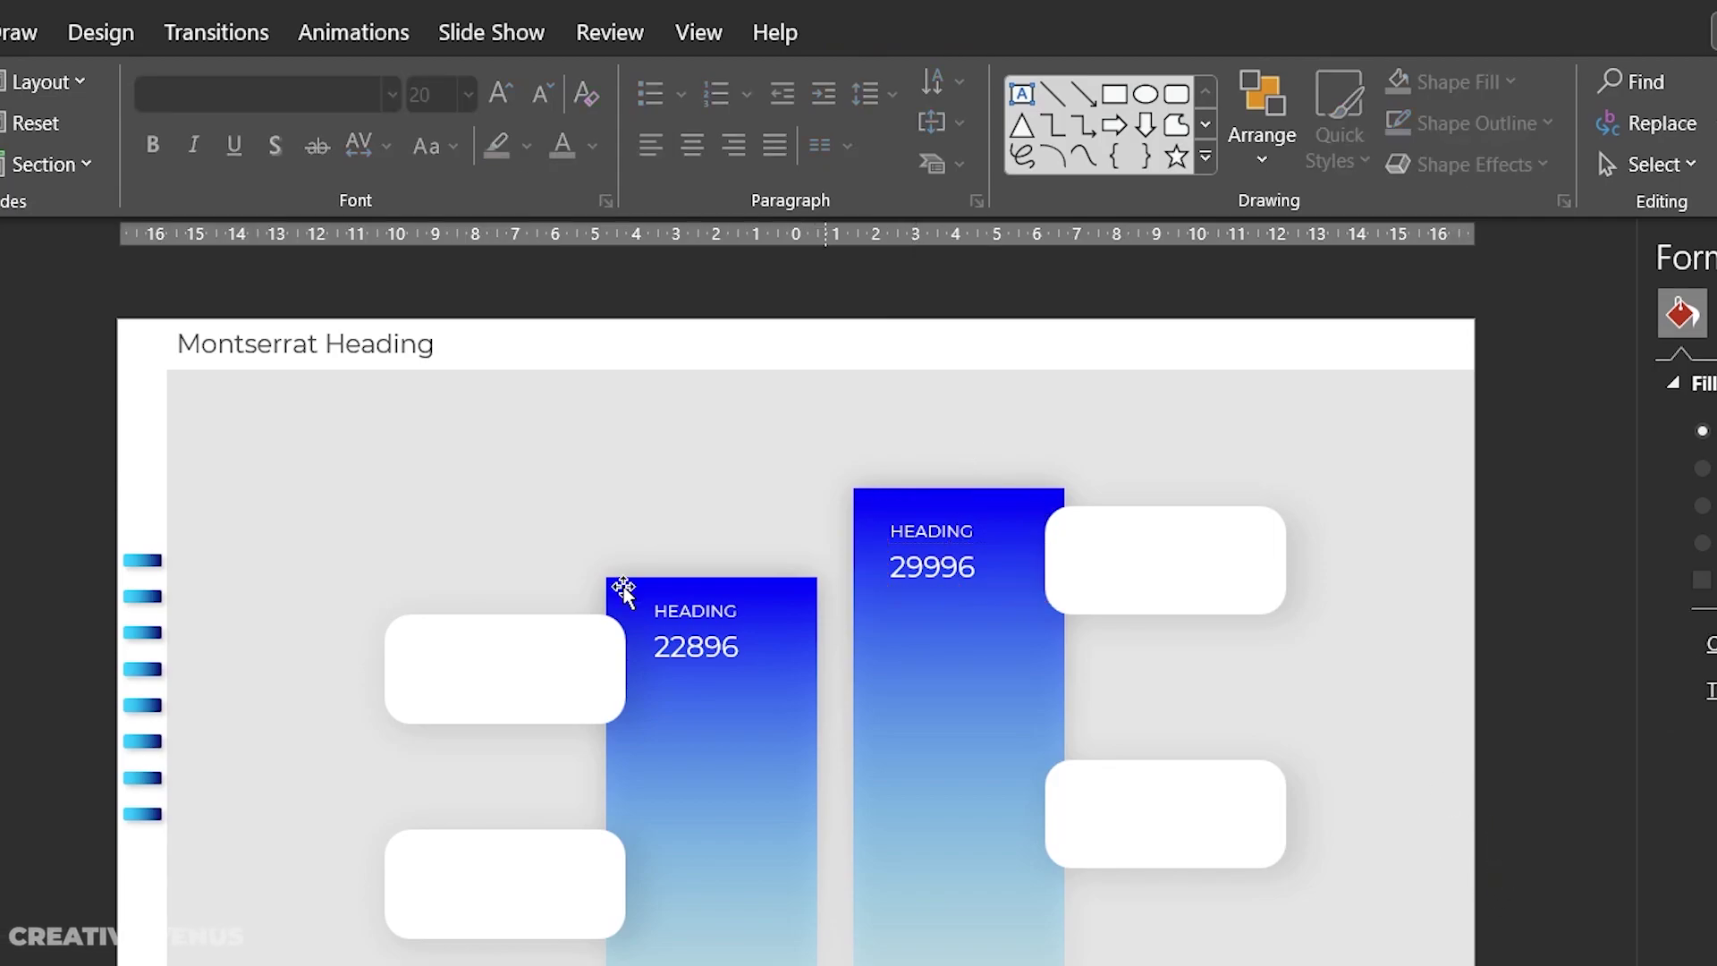
Step: Enter the title Growth in the upper-left white card in blue Montserrat
{"action": "left_click", "coordinate": [456, 671]}
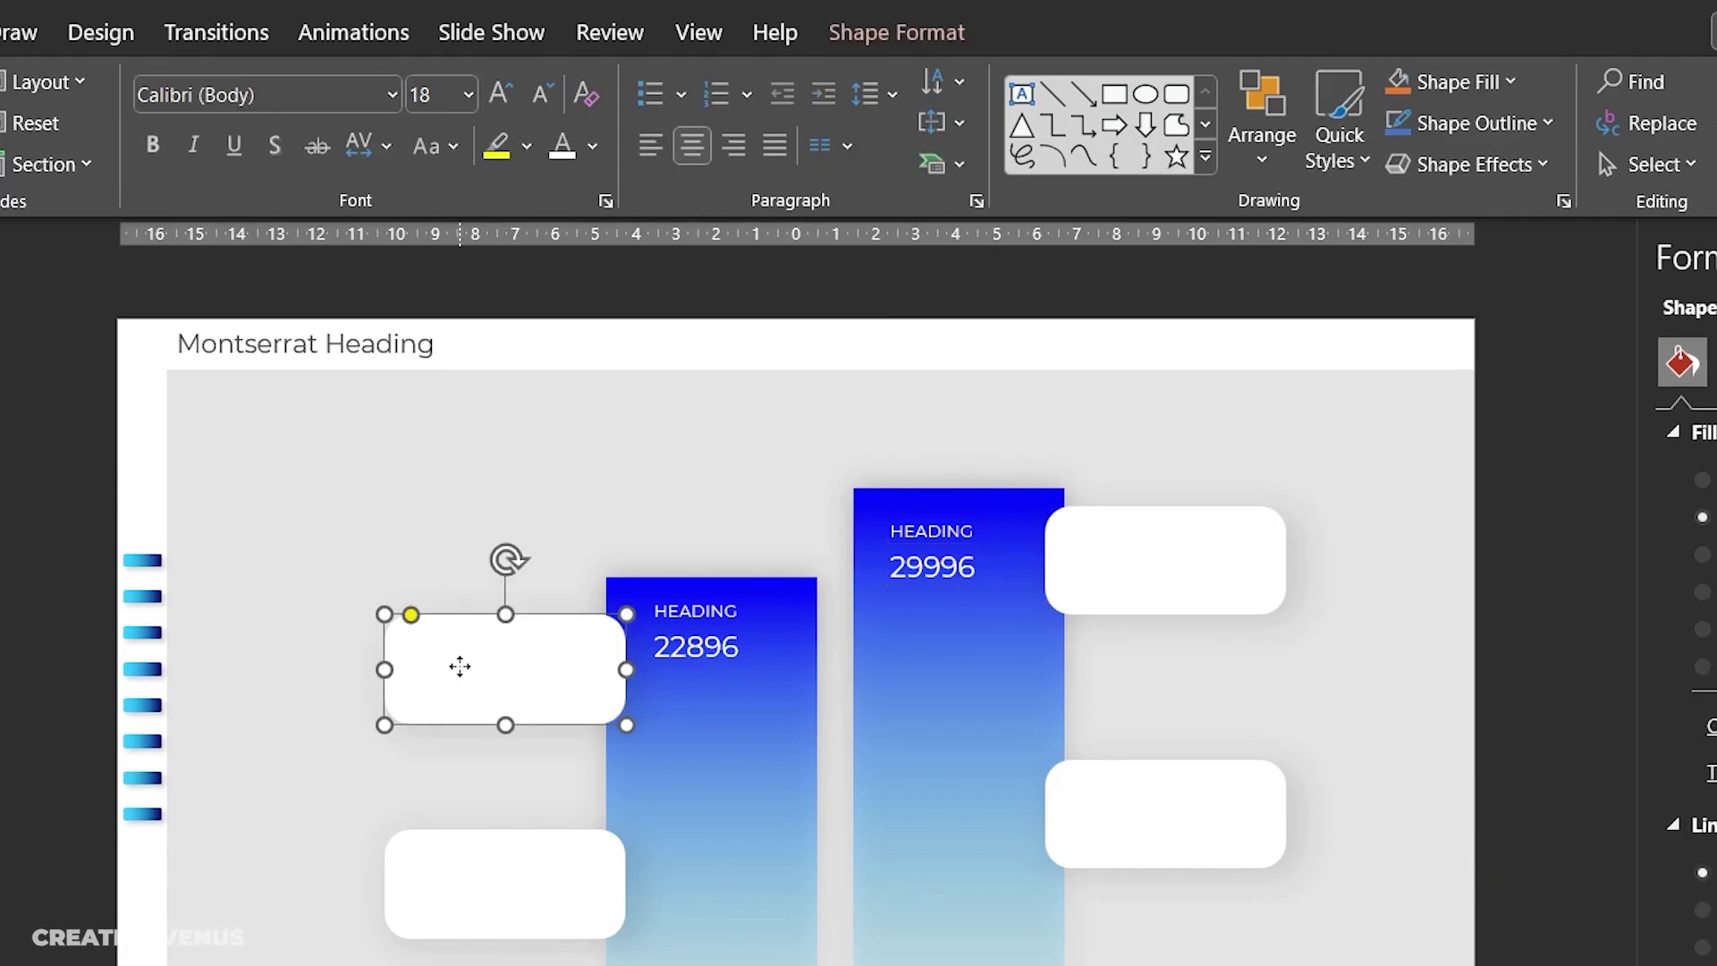
{"action": "right_click", "coordinate": [460, 666]}
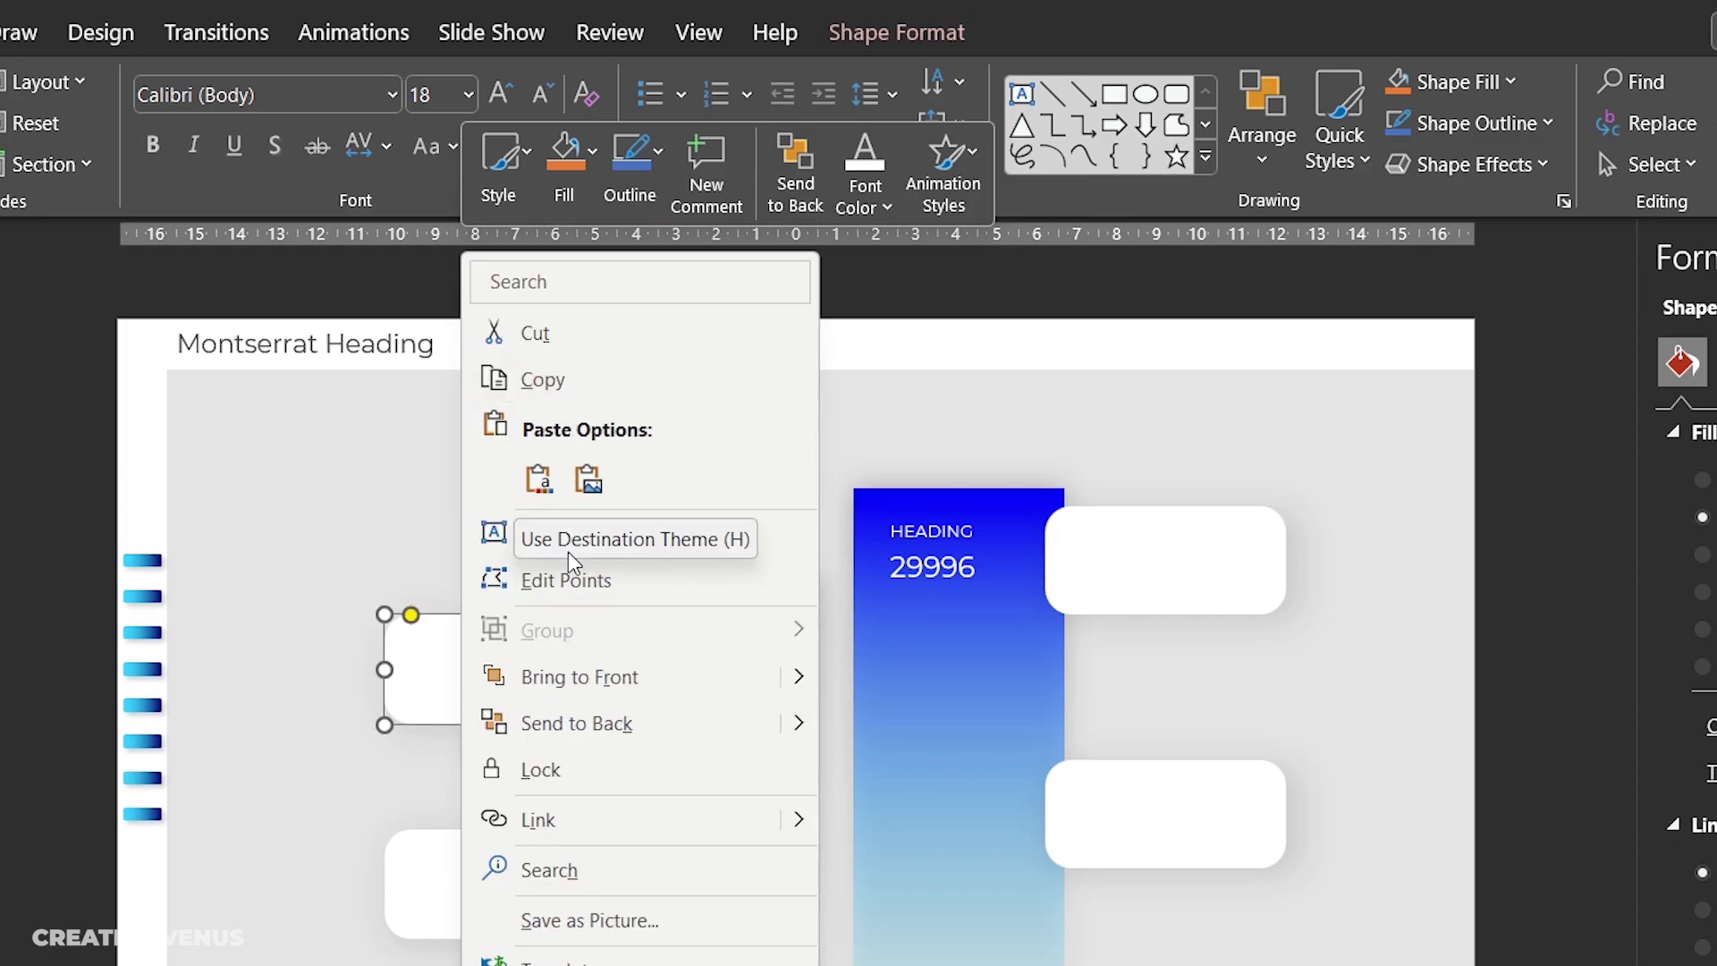
{"action": "left_click", "coordinate": [550, 540]}
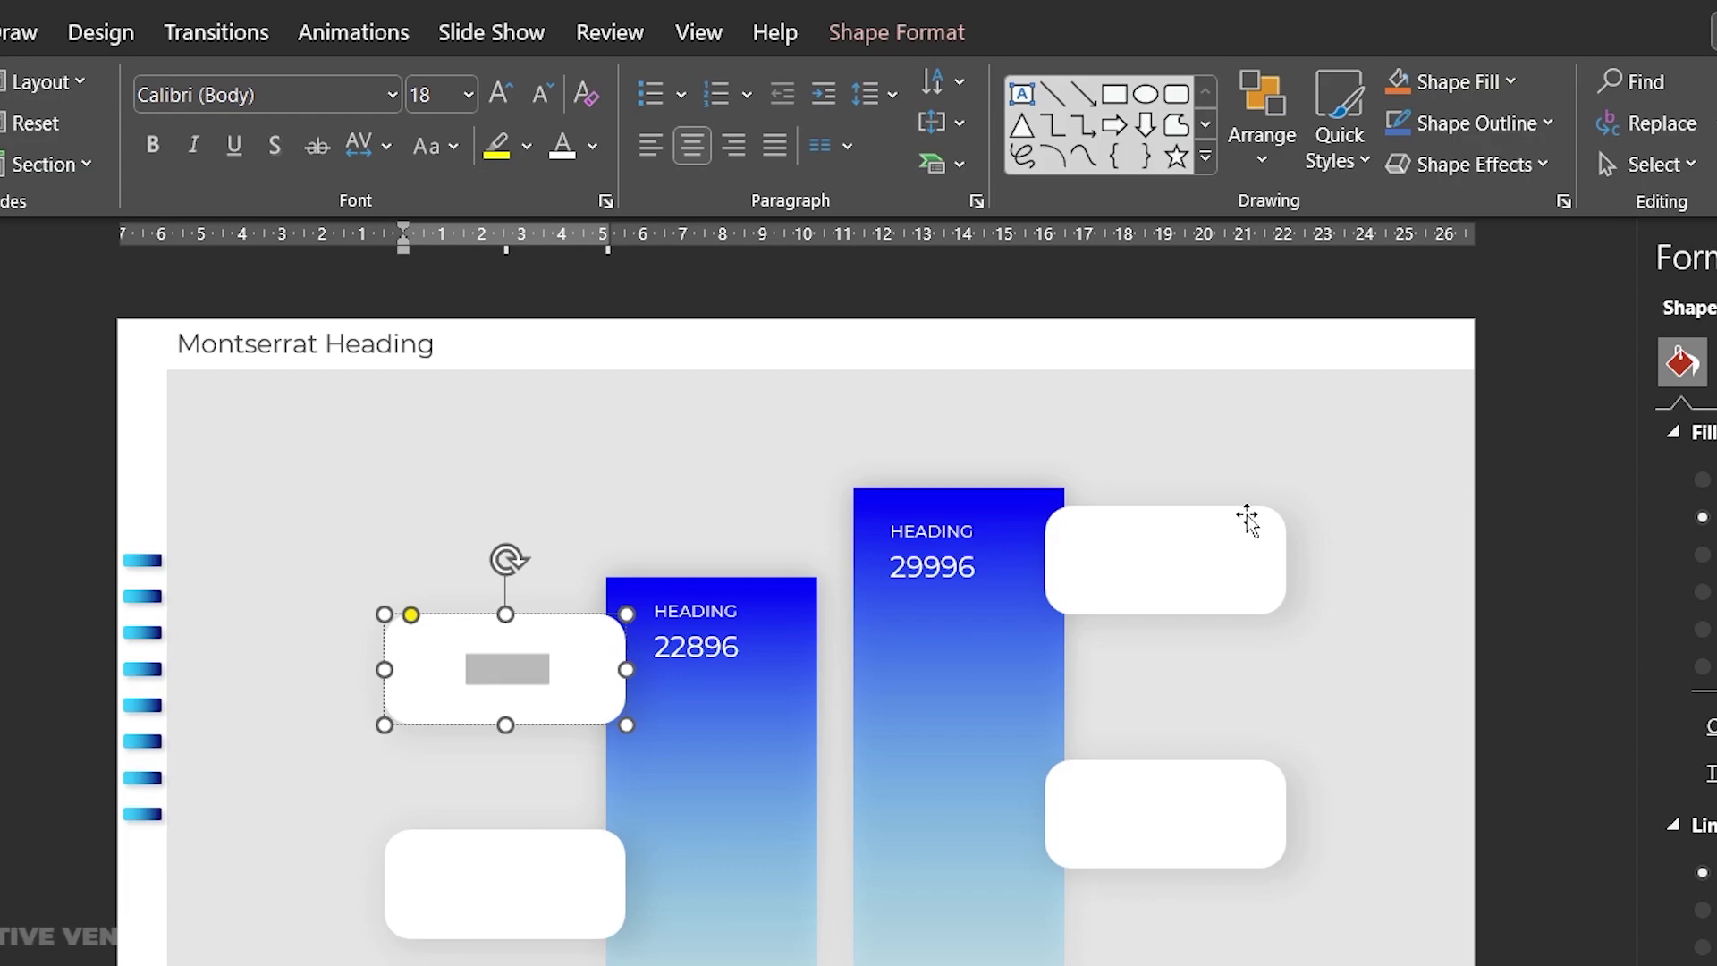
{"action": "left_click", "coordinate": [592, 146]}
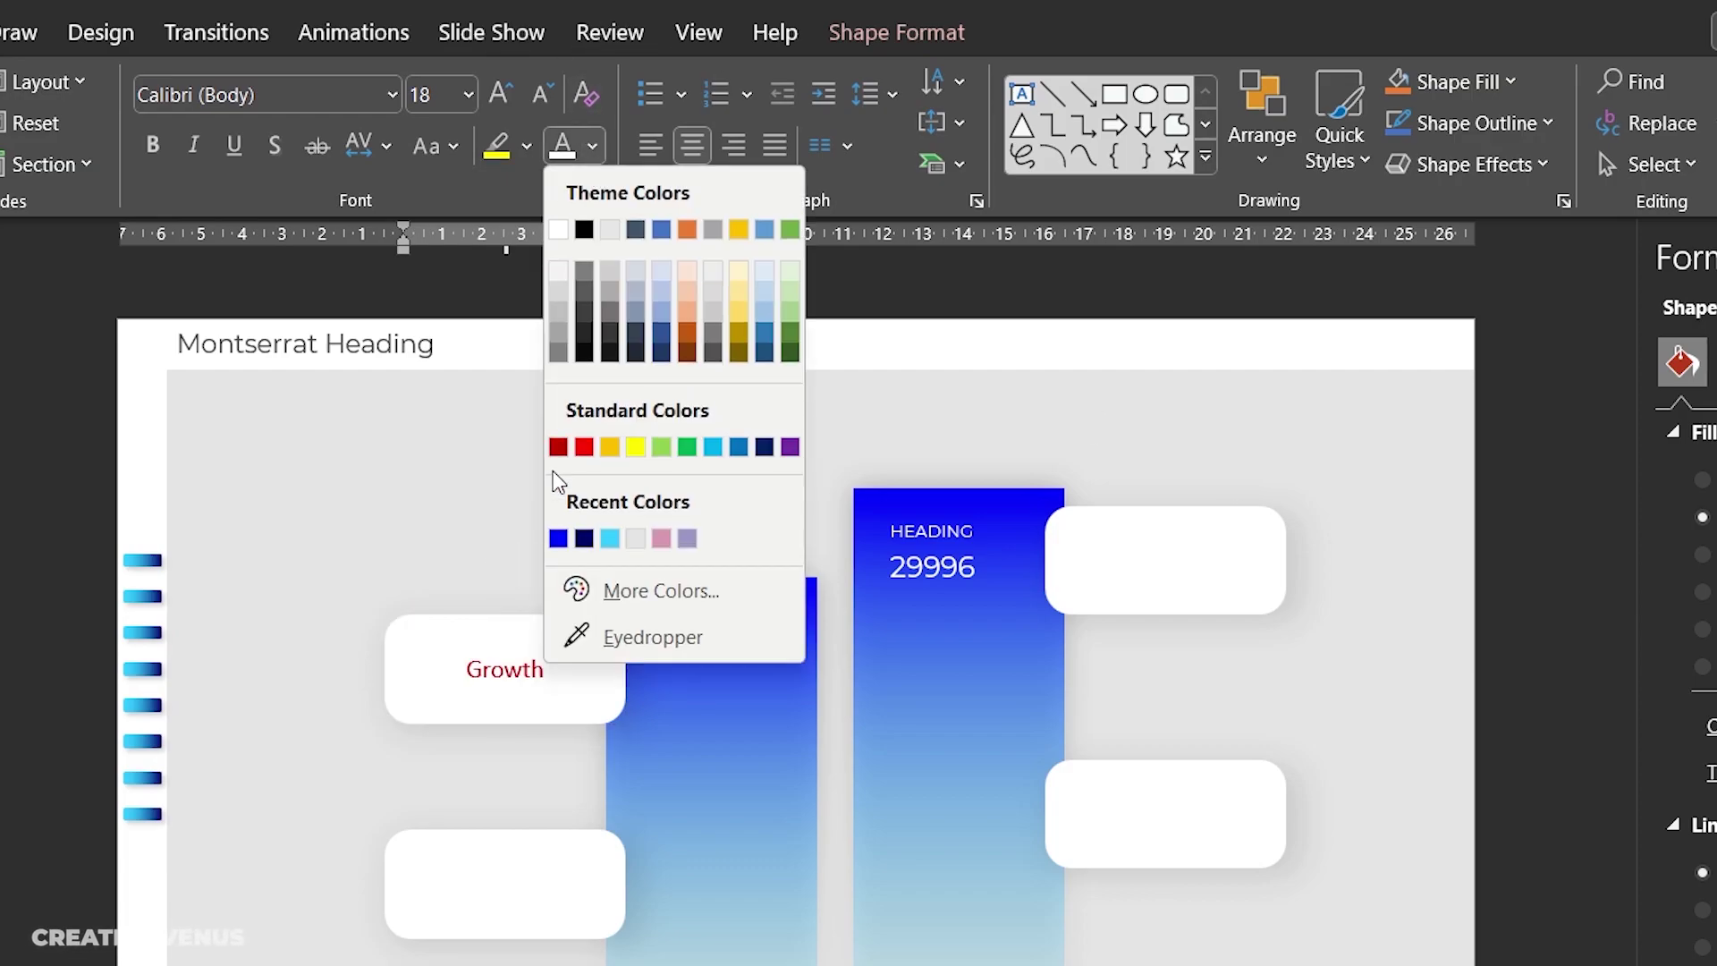
{"action": "left_click", "coordinate": [558, 537]}
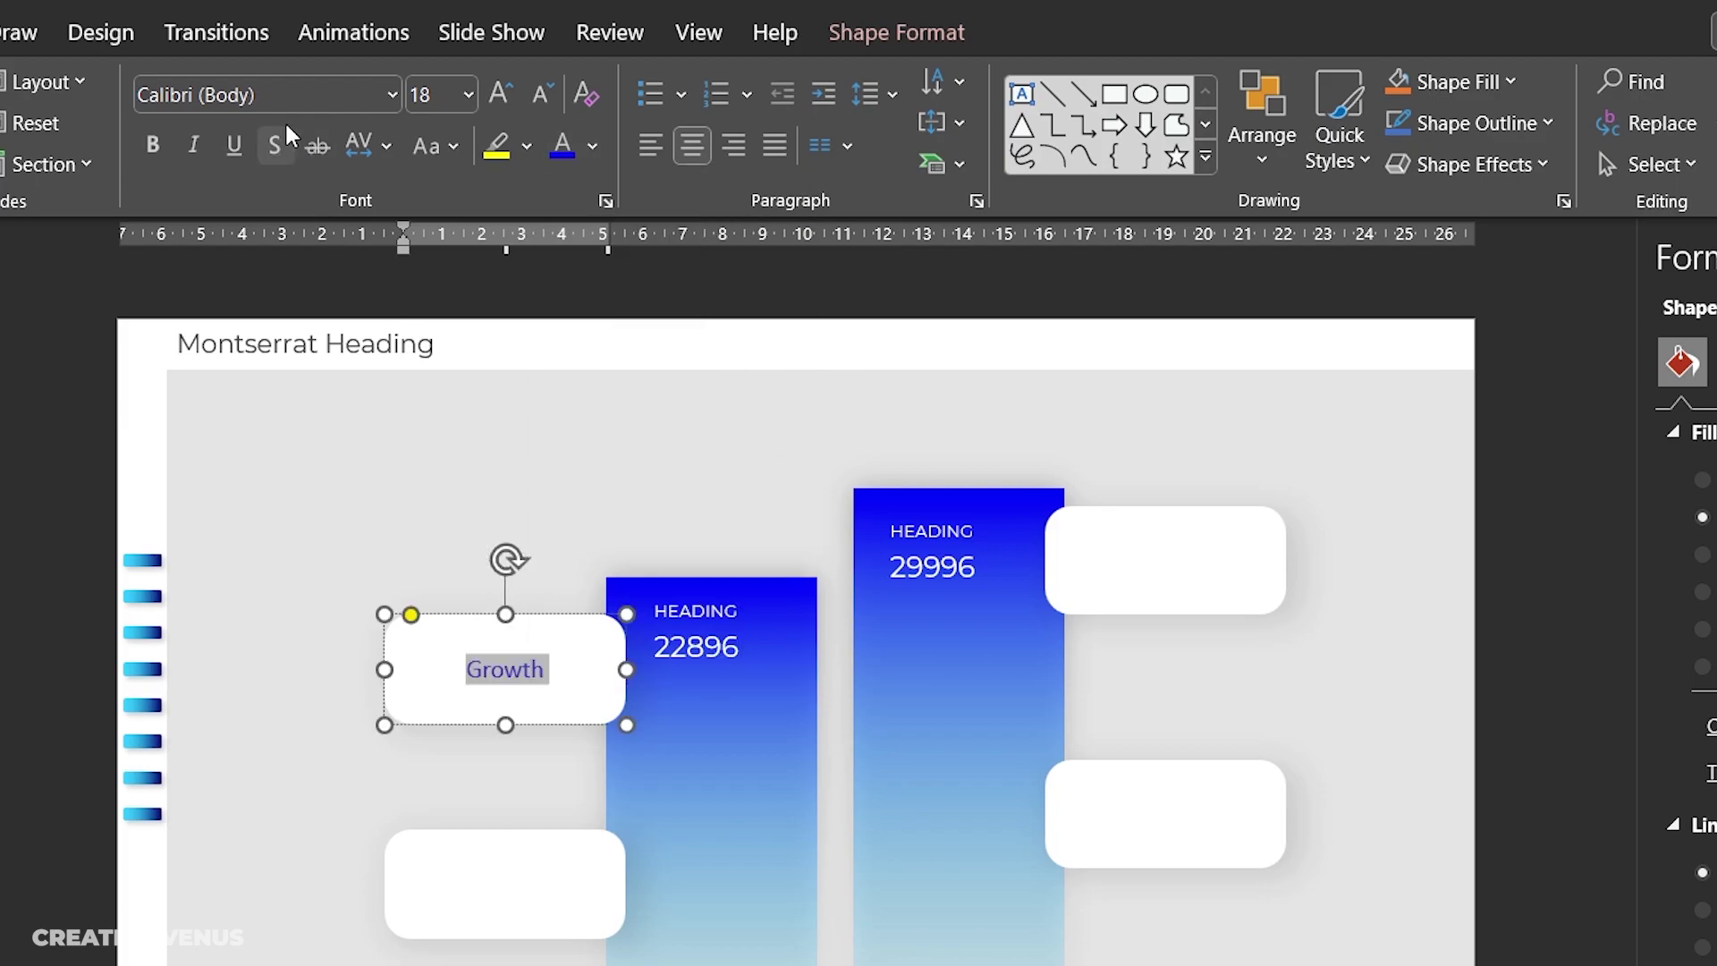
{"action": "left_click", "coordinate": [294, 96]}
{"action": "type", "text": "Montserrat"}
{"action": "key", "text": "Return"}
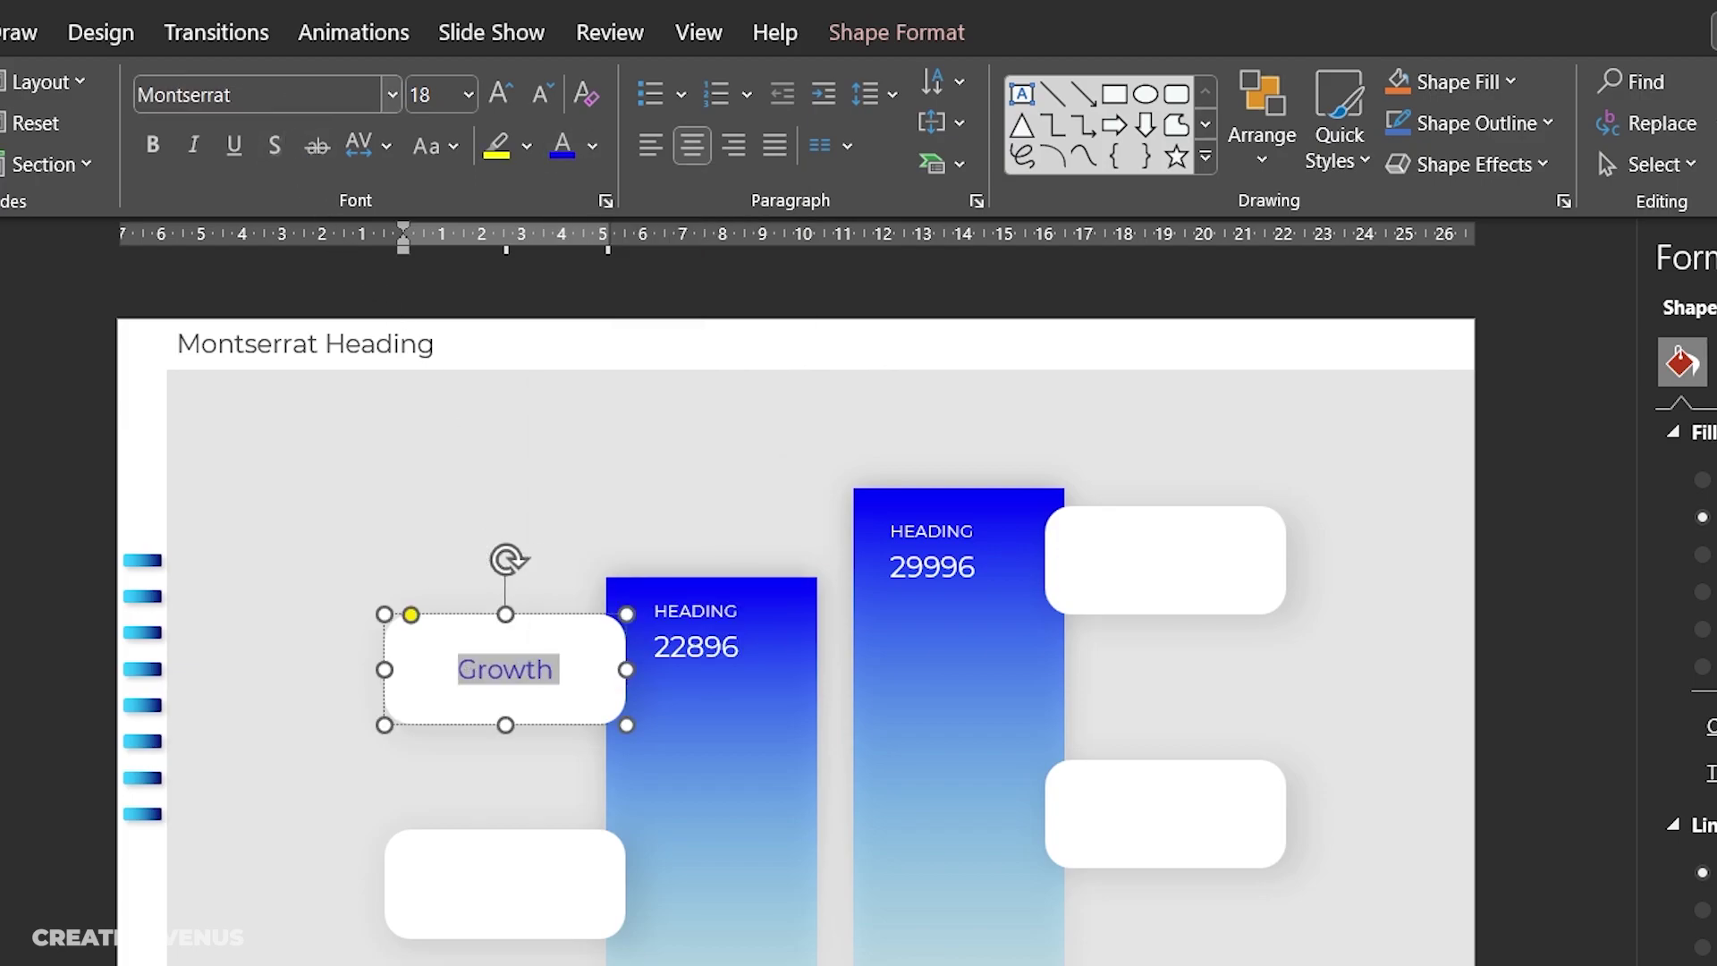
Step: Shrink the text and add the line 'This is a sample text. Add text here.' below Growth
{"action": "left_click", "coordinate": [542, 94]}
{"action": "left_click", "coordinate": [542, 94]}
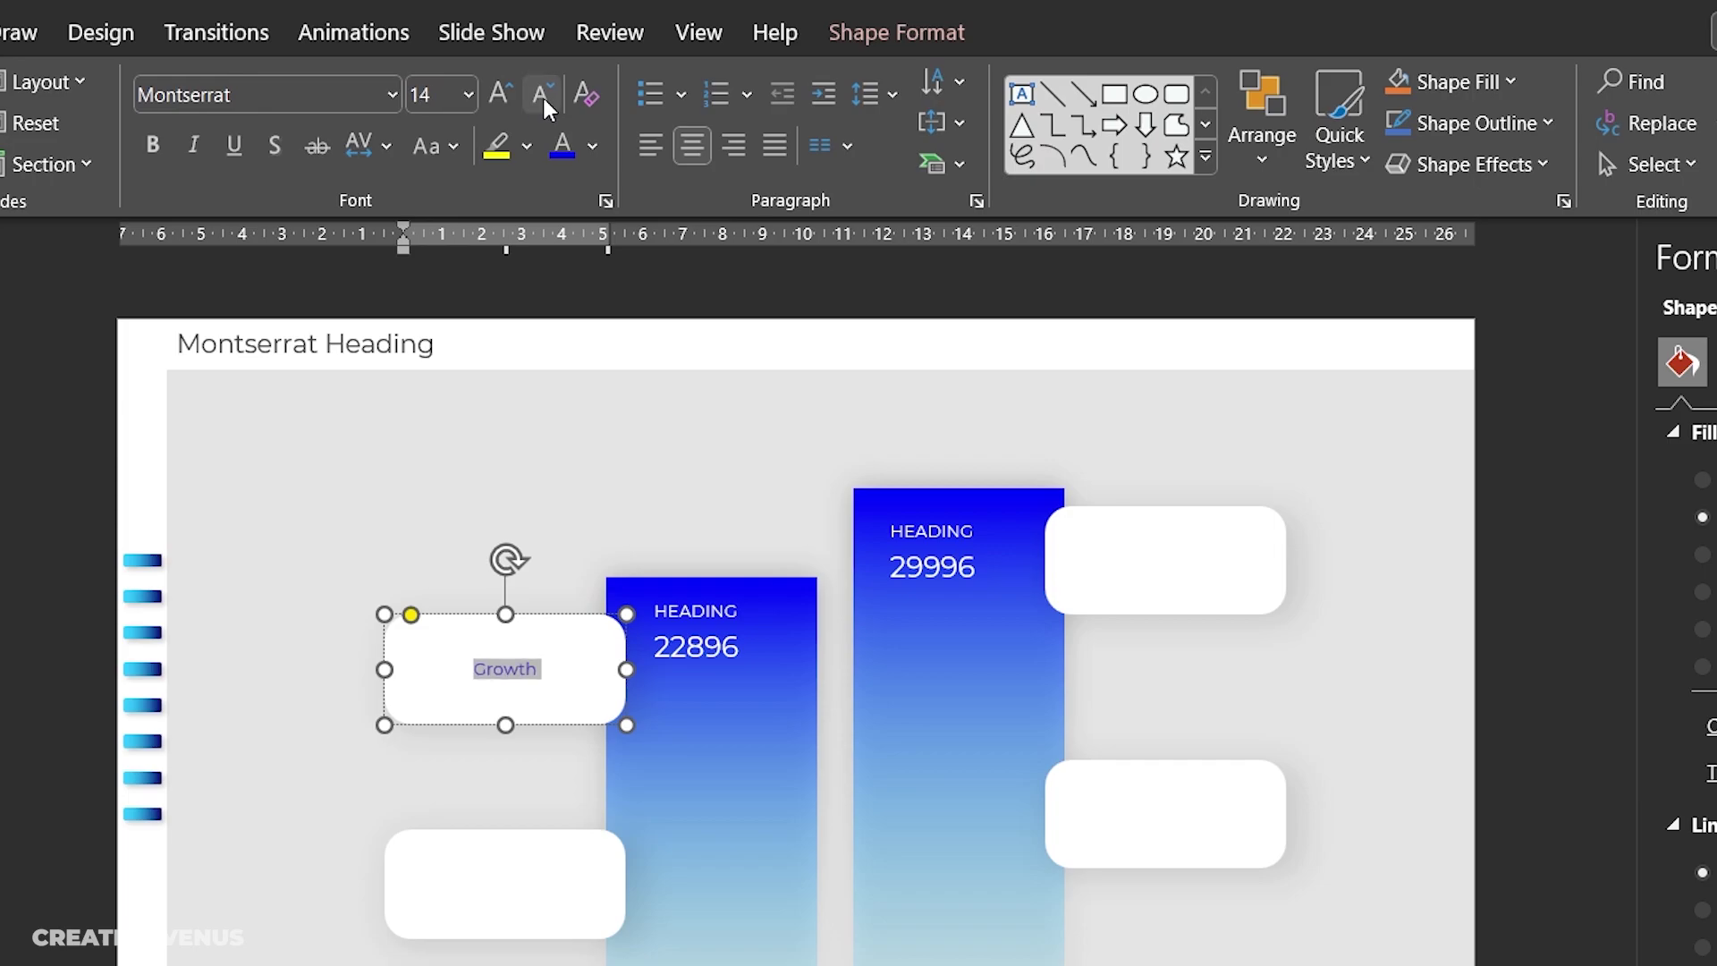
{"action": "left_click", "coordinate": [538, 669]}
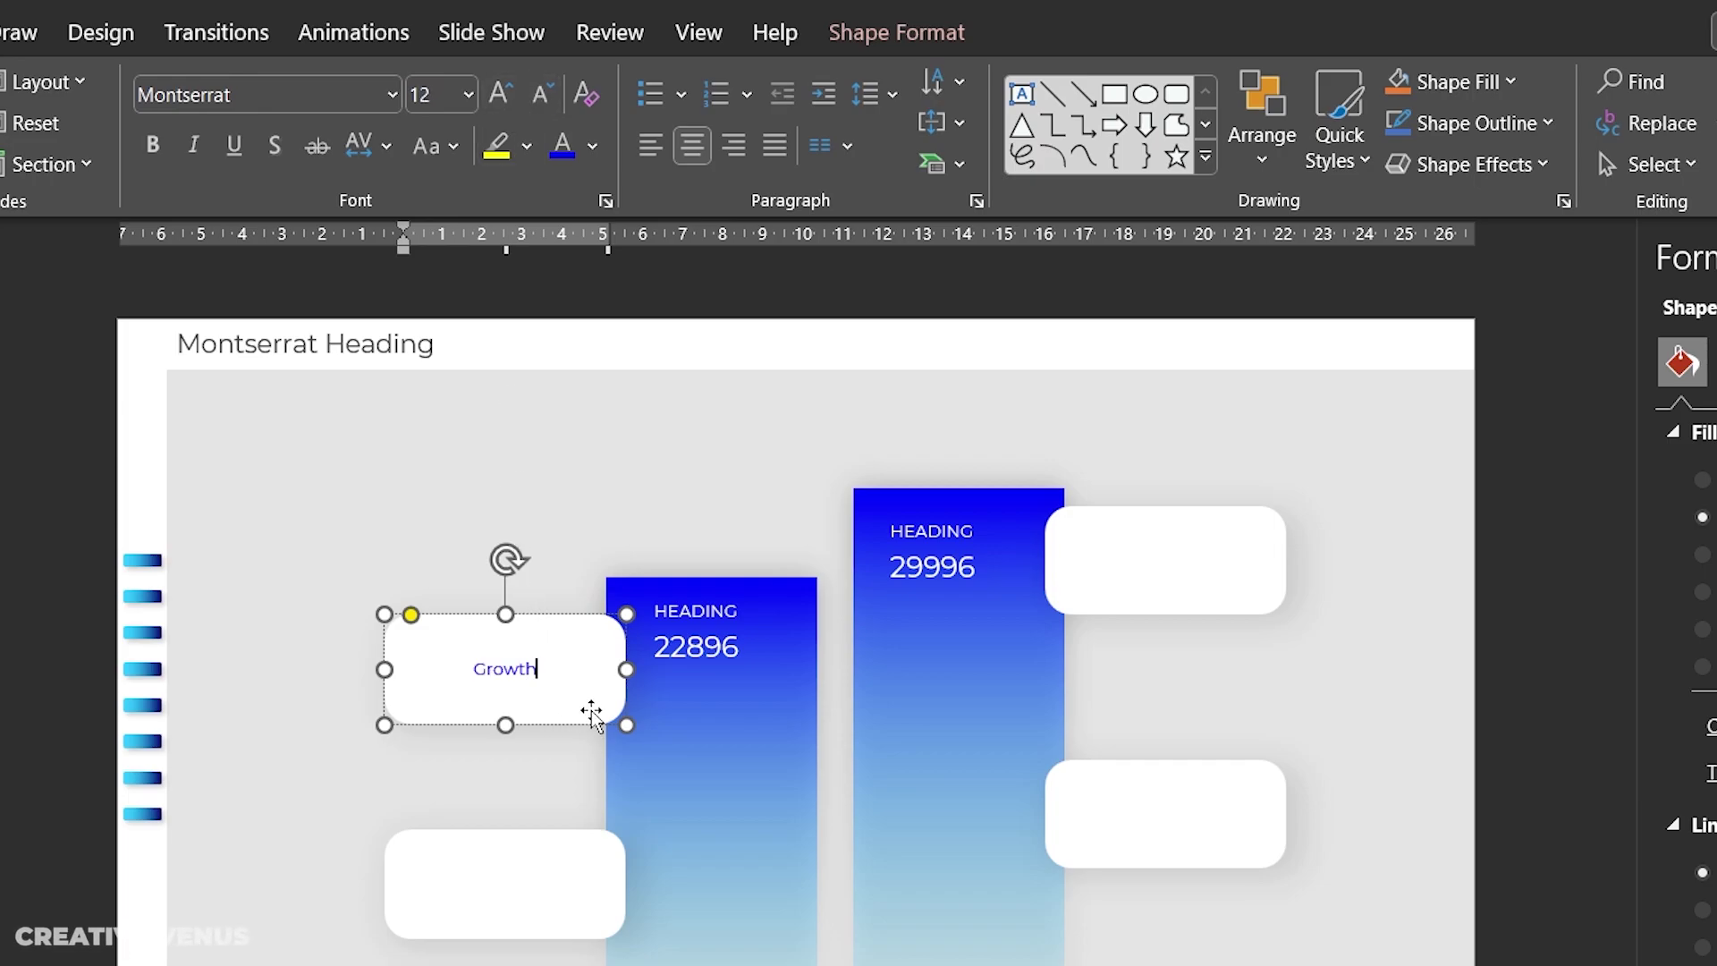
{"action": "key", "text": "Return"}
{"action": "key", "text": "Return"}
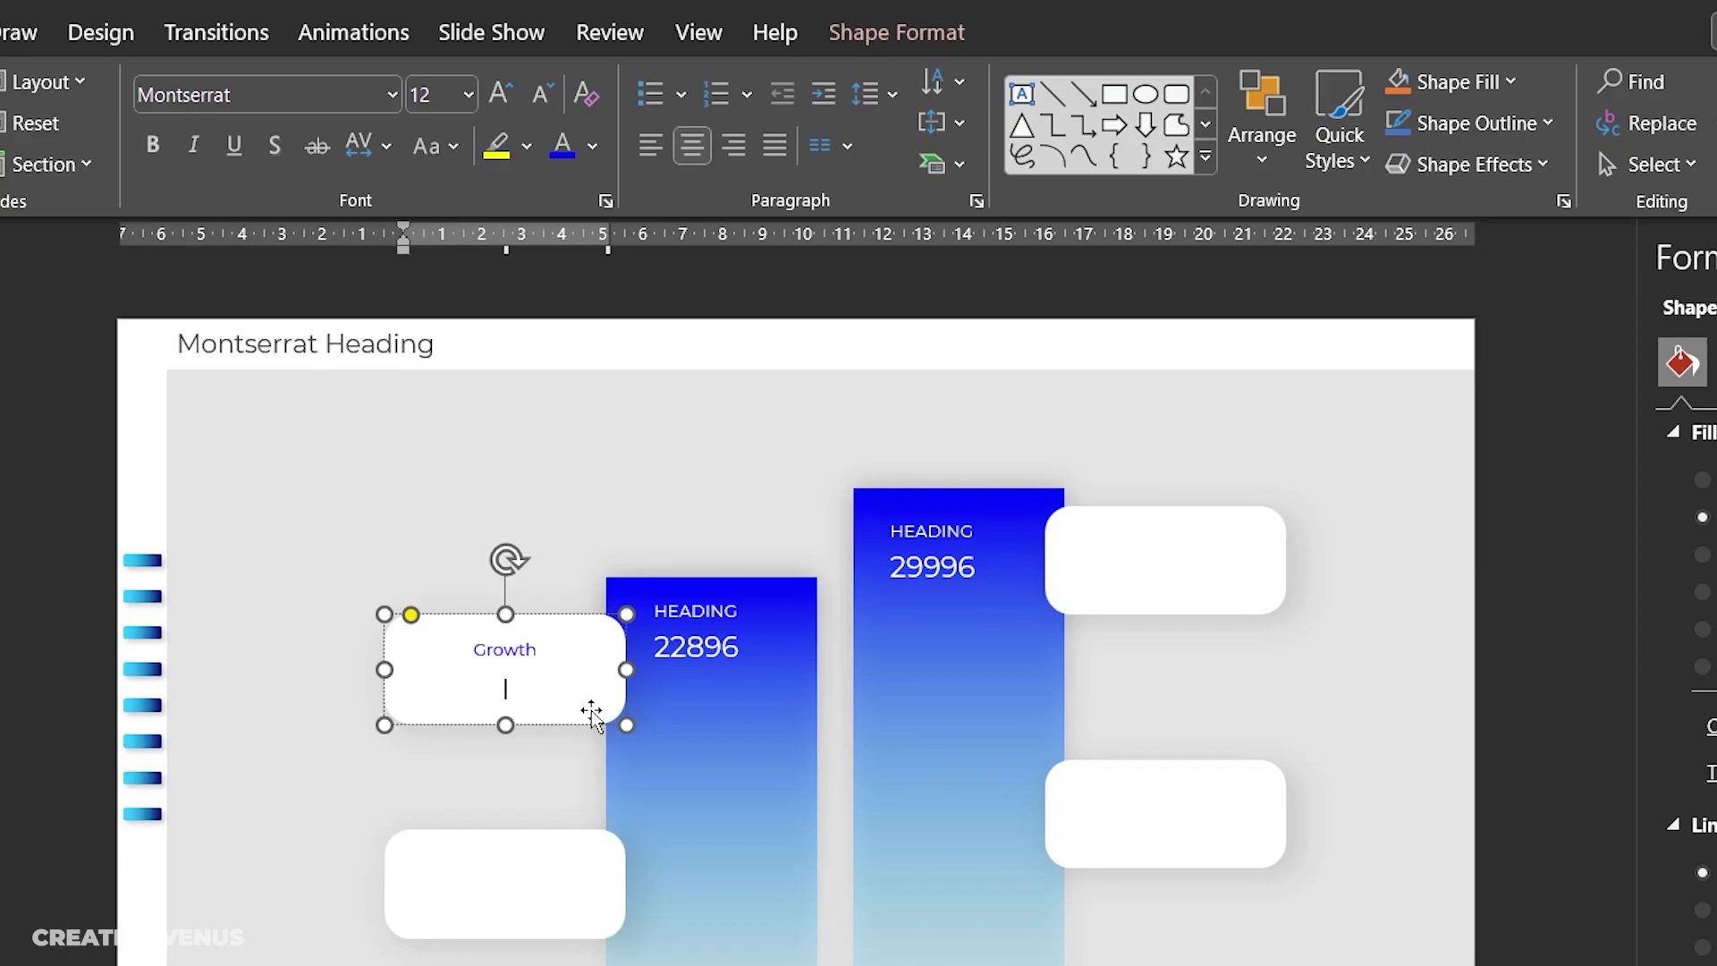
{"action": "type", "text": "This is a sample text. Add text here."}
Step: Enlarge the Growth title to 16 pt and remove the empty line above the sample text
{"action": "left_click_drag", "start_coordinate": [563, 640], "coordinate": [453, 632]}
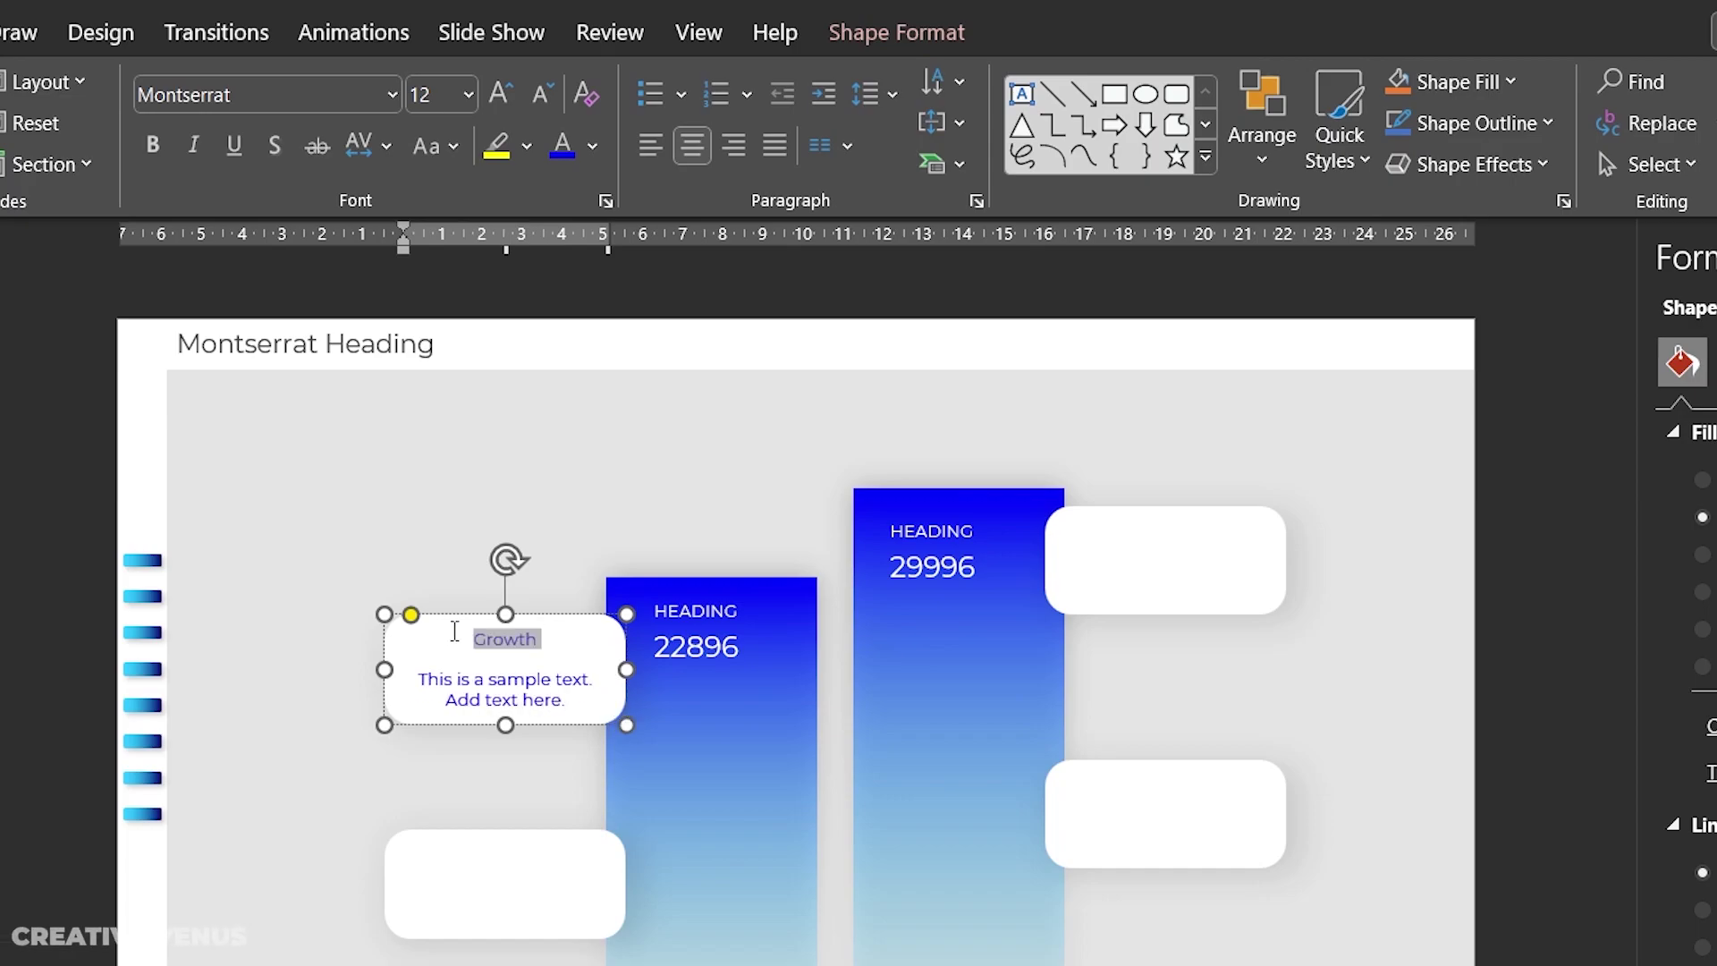
{"action": "left_click", "coordinate": [515, 104]}
{"action": "left_click", "coordinate": [516, 105]}
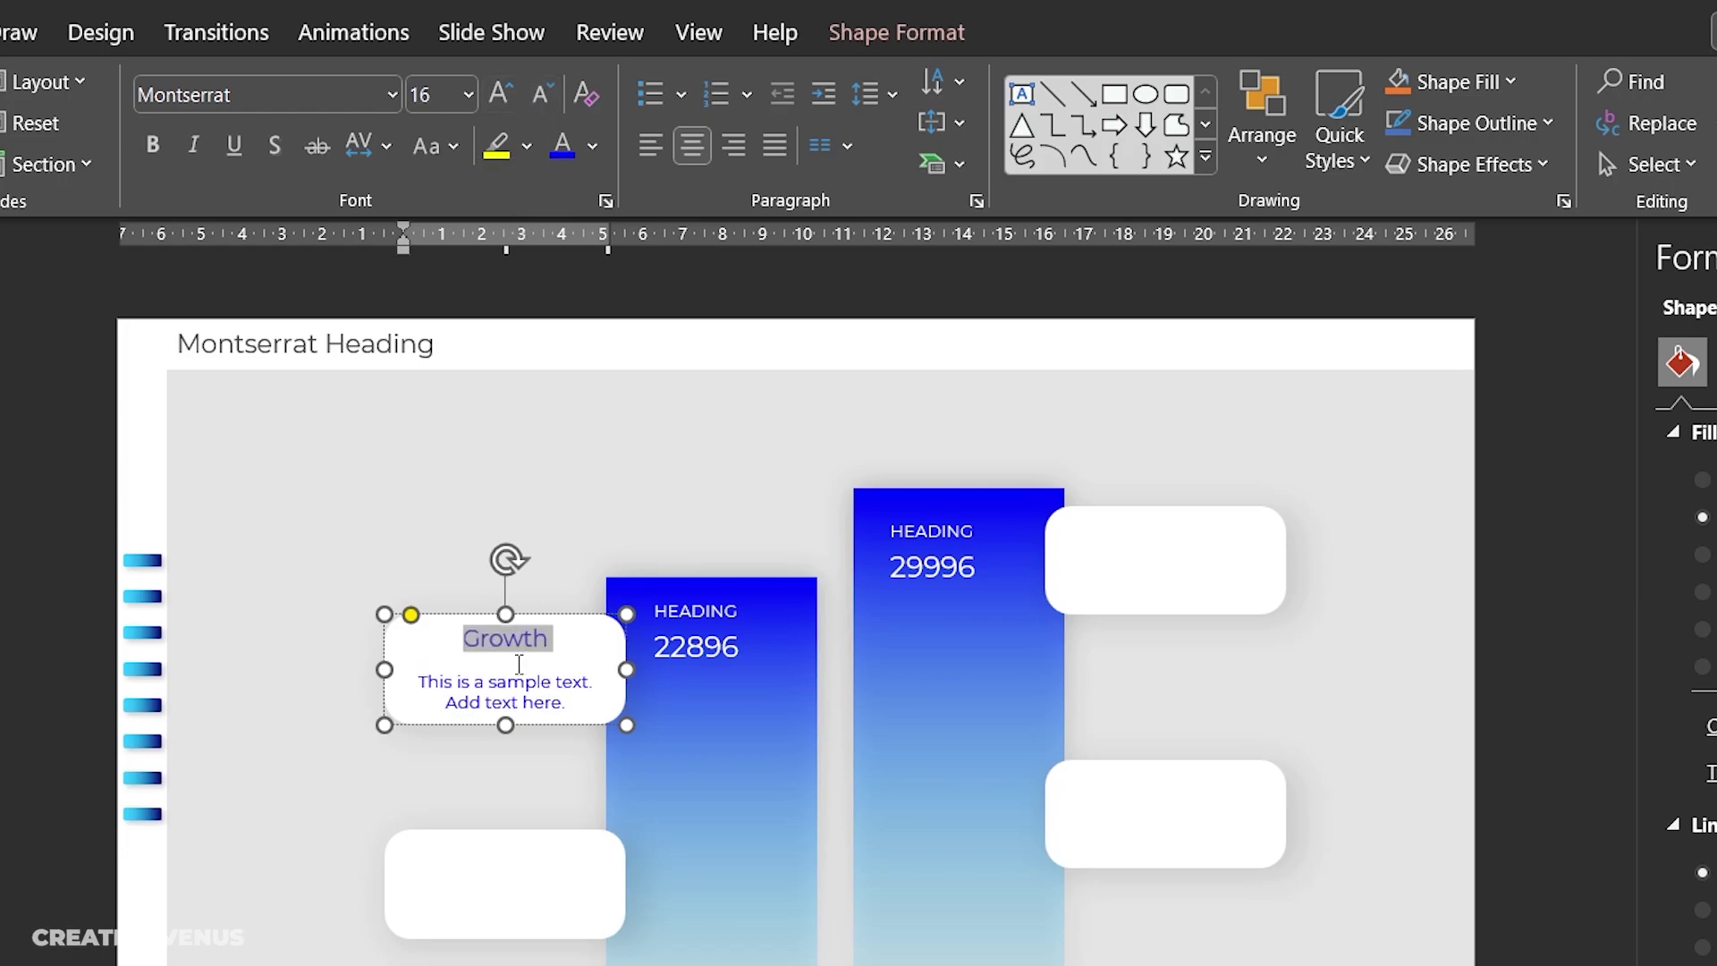
{"action": "left_click", "coordinate": [551, 672]}
{"action": "key", "text": "Delete"}
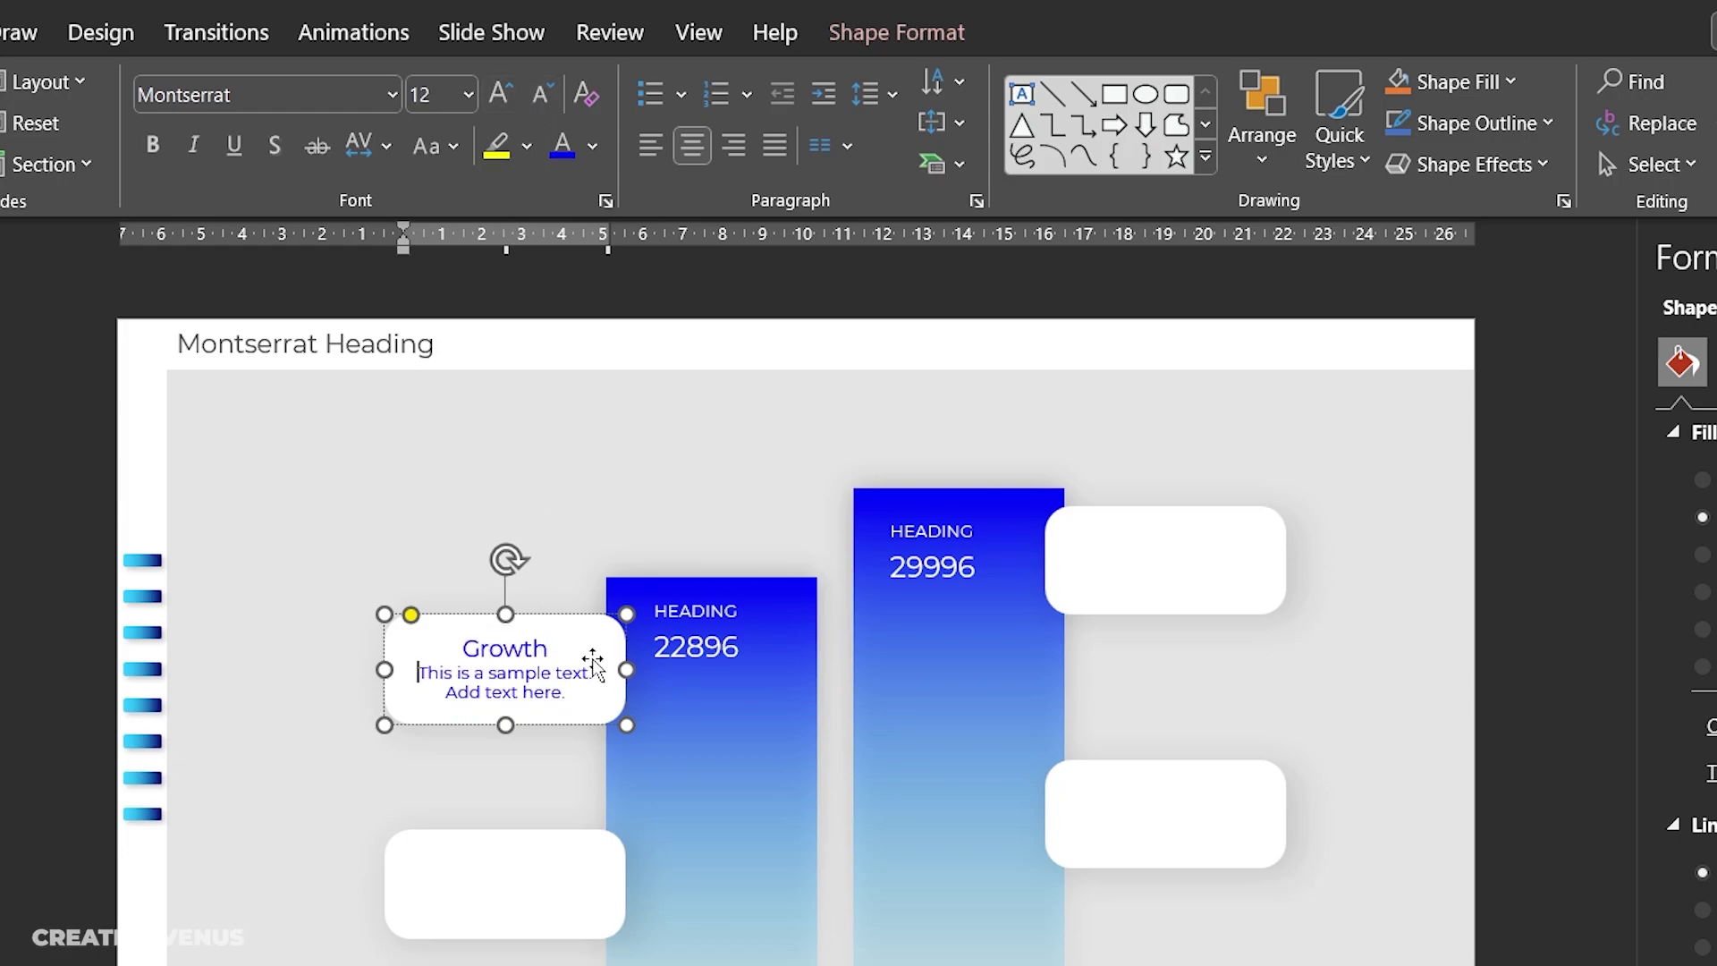
{"action": "left_click_drag", "start_coordinate": [573, 688], "coordinate": [444, 615]}
{"action": "key", "text": "ctrl+c"}
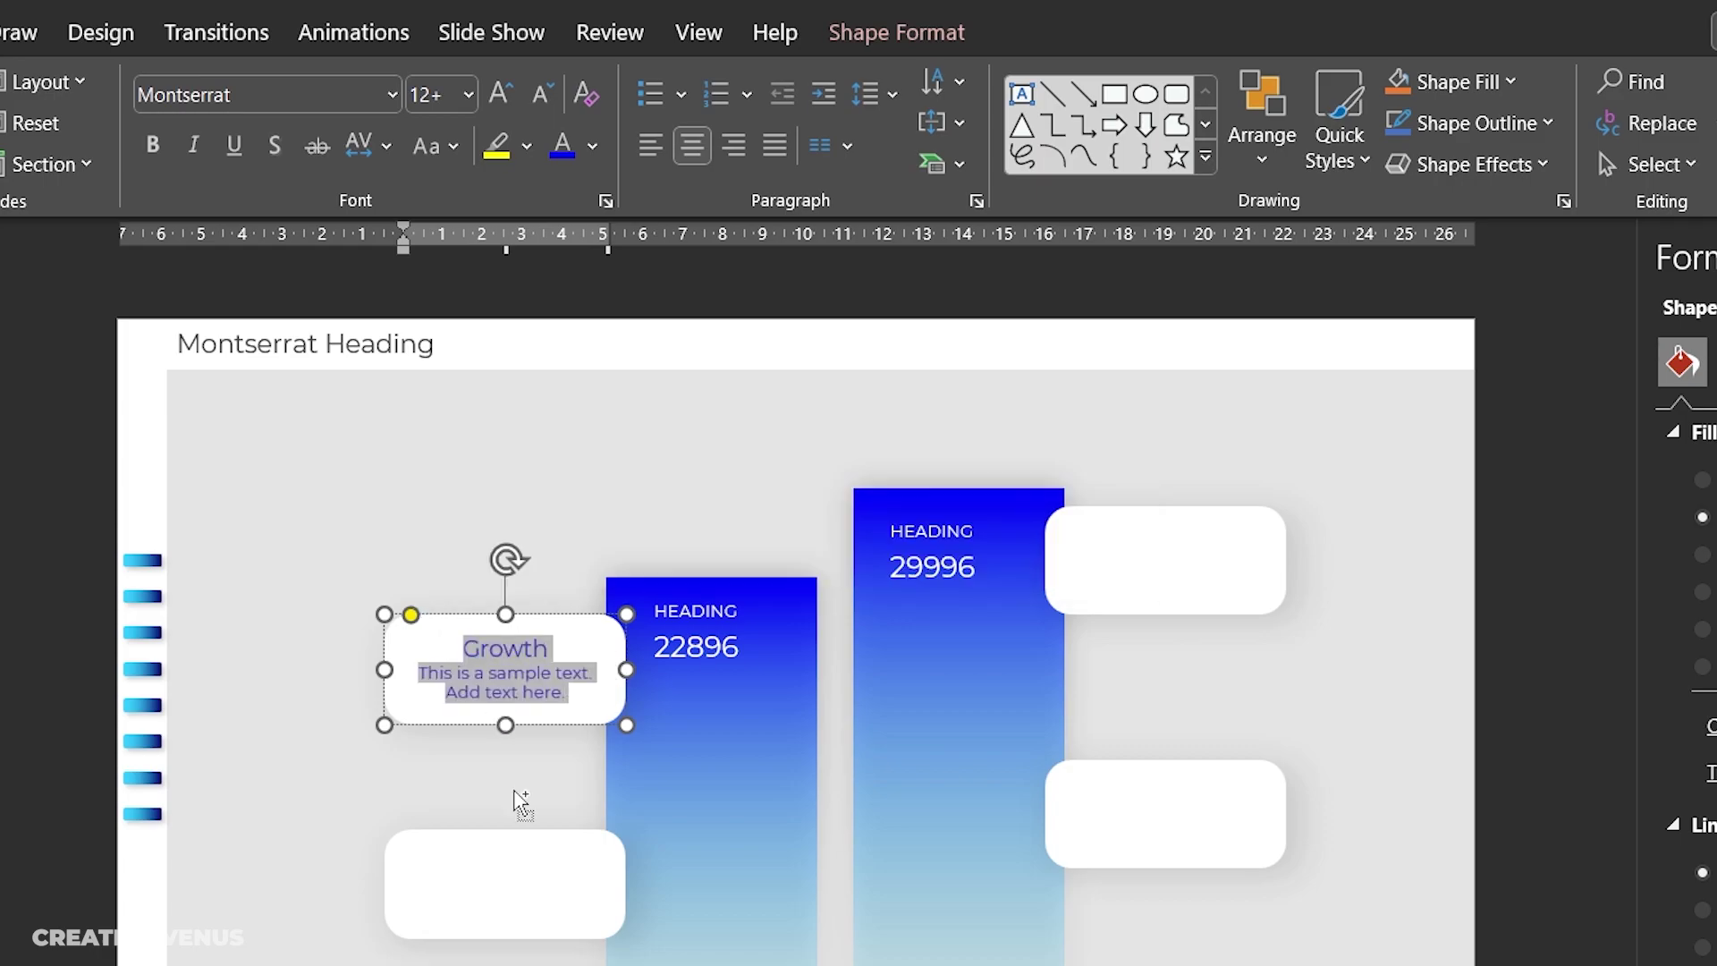
Step: Paste the Growth card's text into the bottom card, make it blue, and remove the empty last line
{"action": "left_click", "coordinate": [512, 882]}
{"action": "right_click", "coordinate": [513, 882]}
{"action": "left_click", "coordinate": [589, 480]}
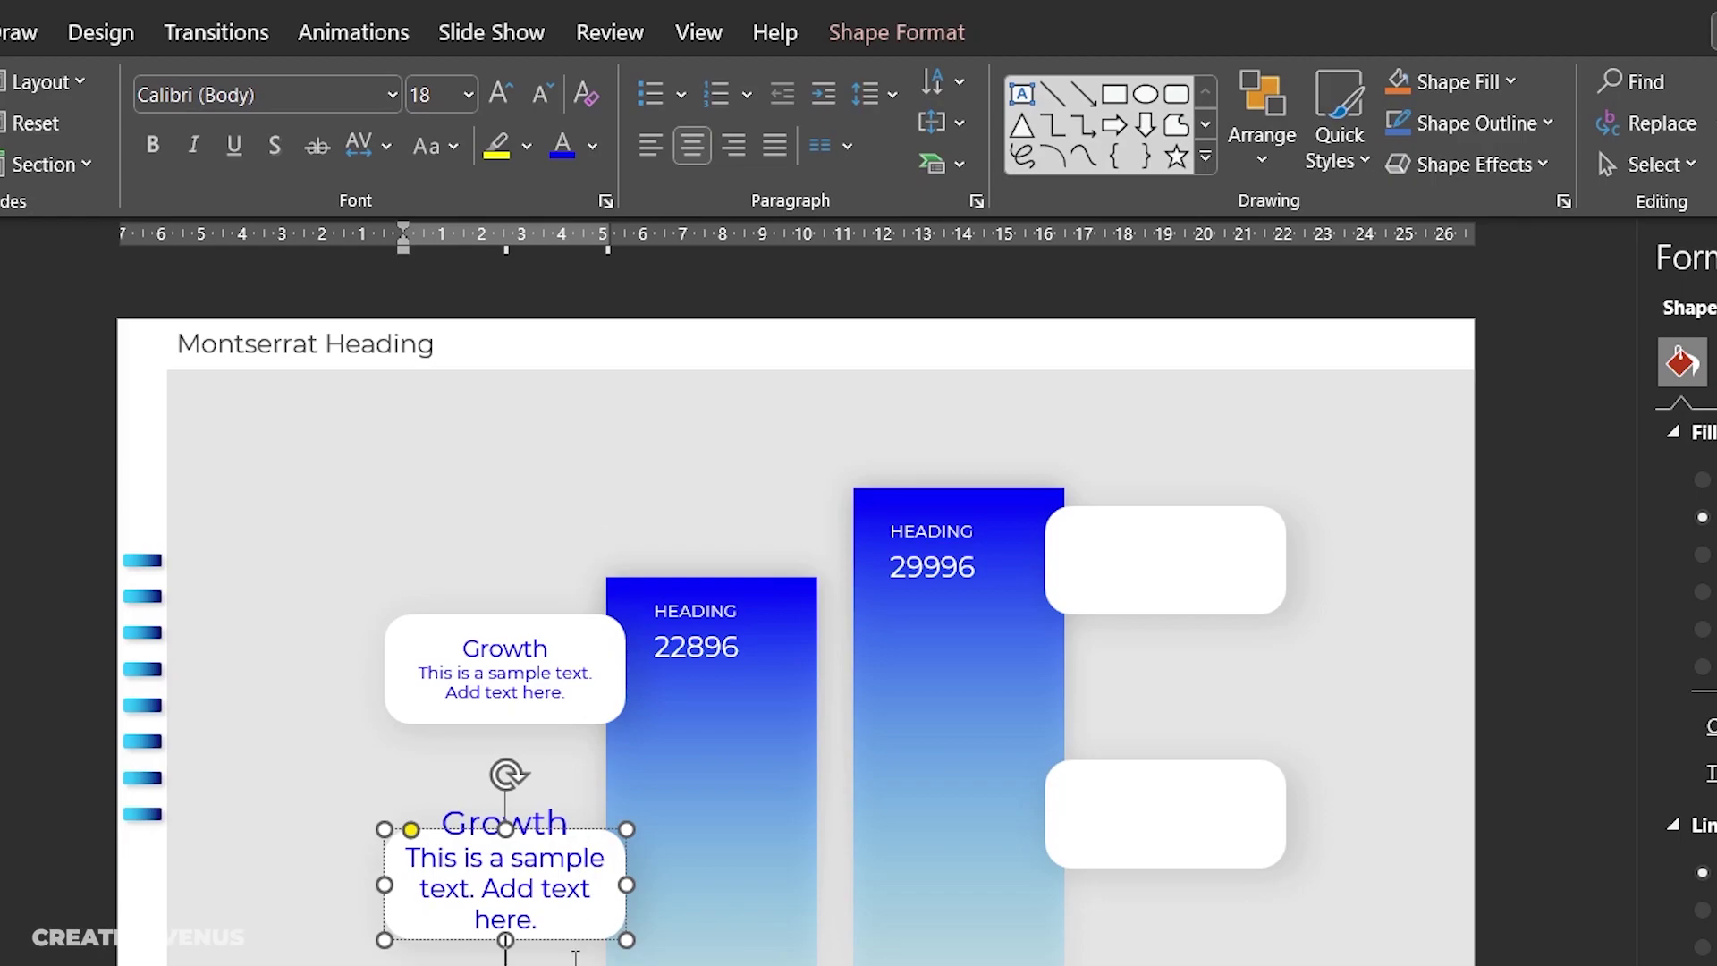
{"action": "key", "text": "ctrl+z"}
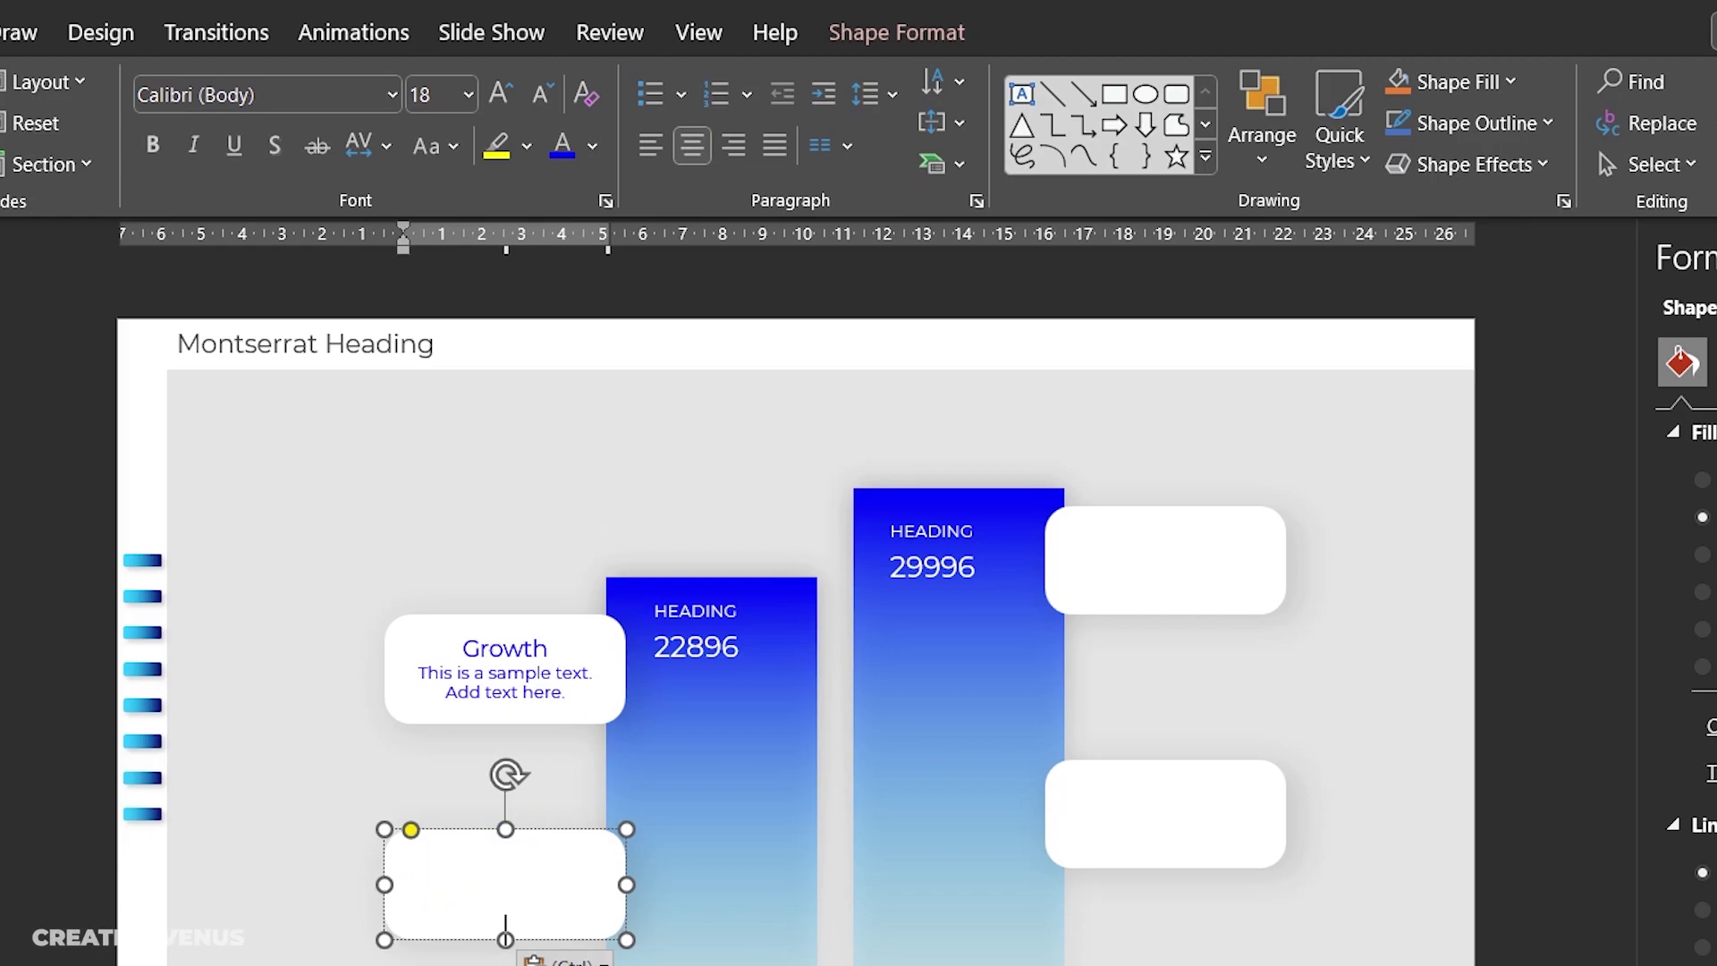
{"action": "key", "text": "ctrl+a"}
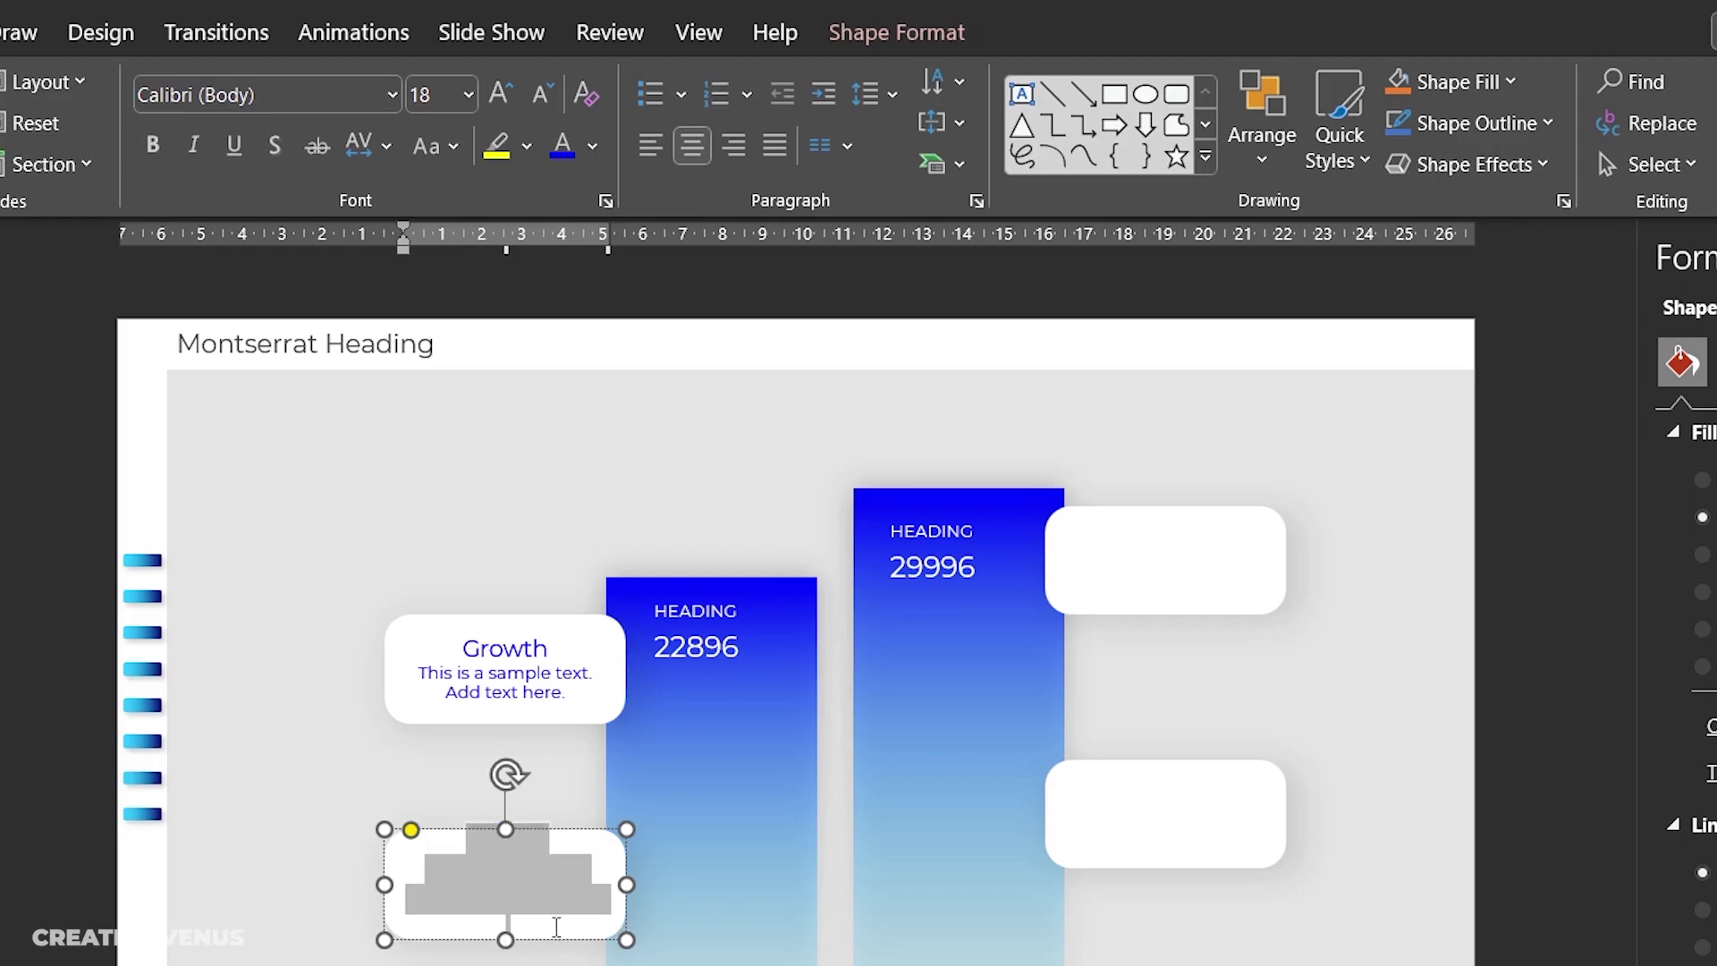
{"action": "left_click", "coordinate": [563, 144]}
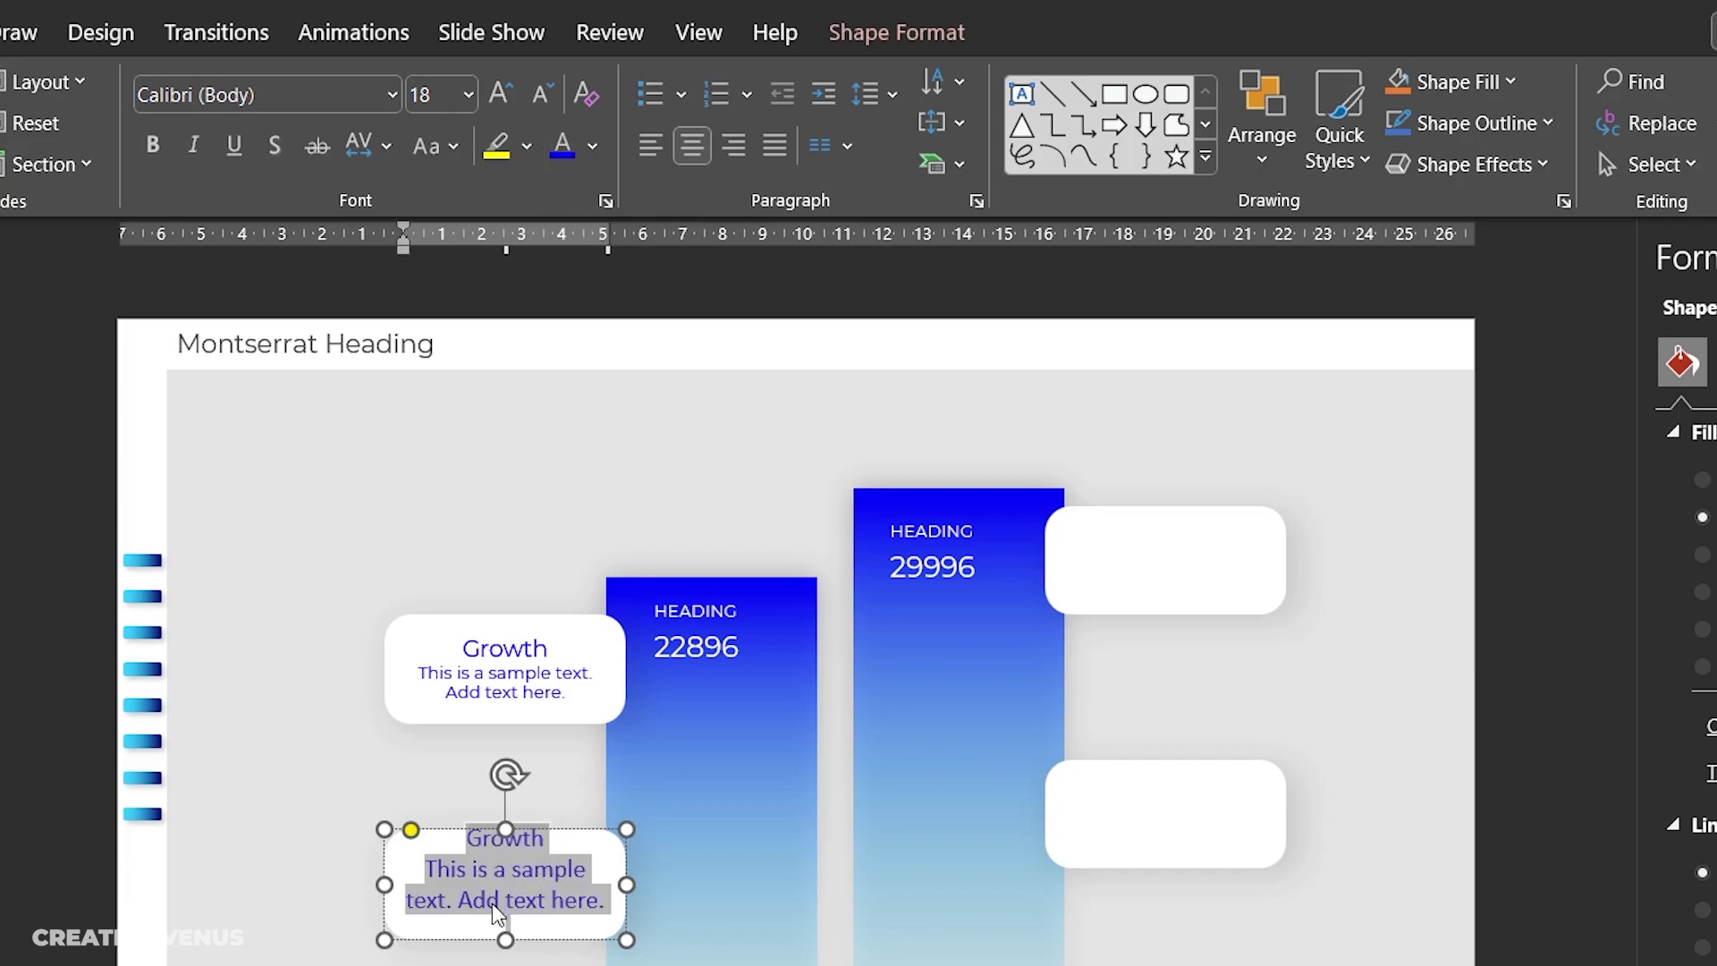
{"action": "left_click", "coordinate": [487, 919]}
{"action": "key", "text": "BackSpace"}
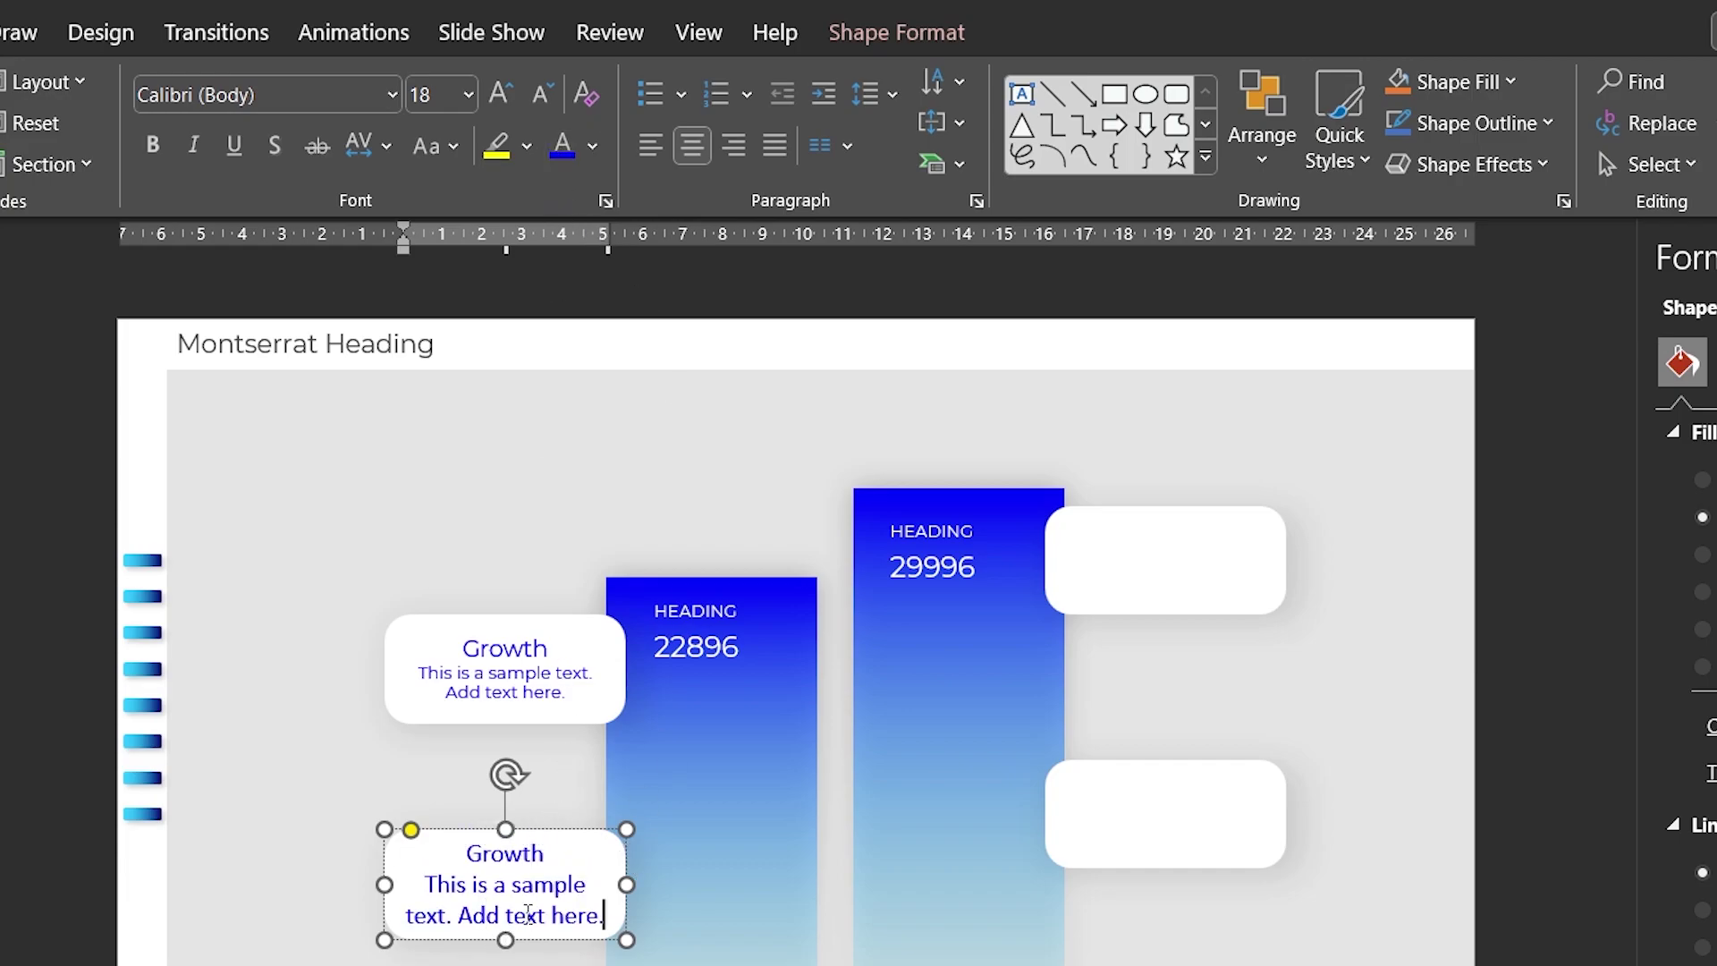
Step: Set the bottom card's sample sentences to Montserrat at size 12
{"action": "left_click", "coordinate": [423, 885], "text": "shift"}
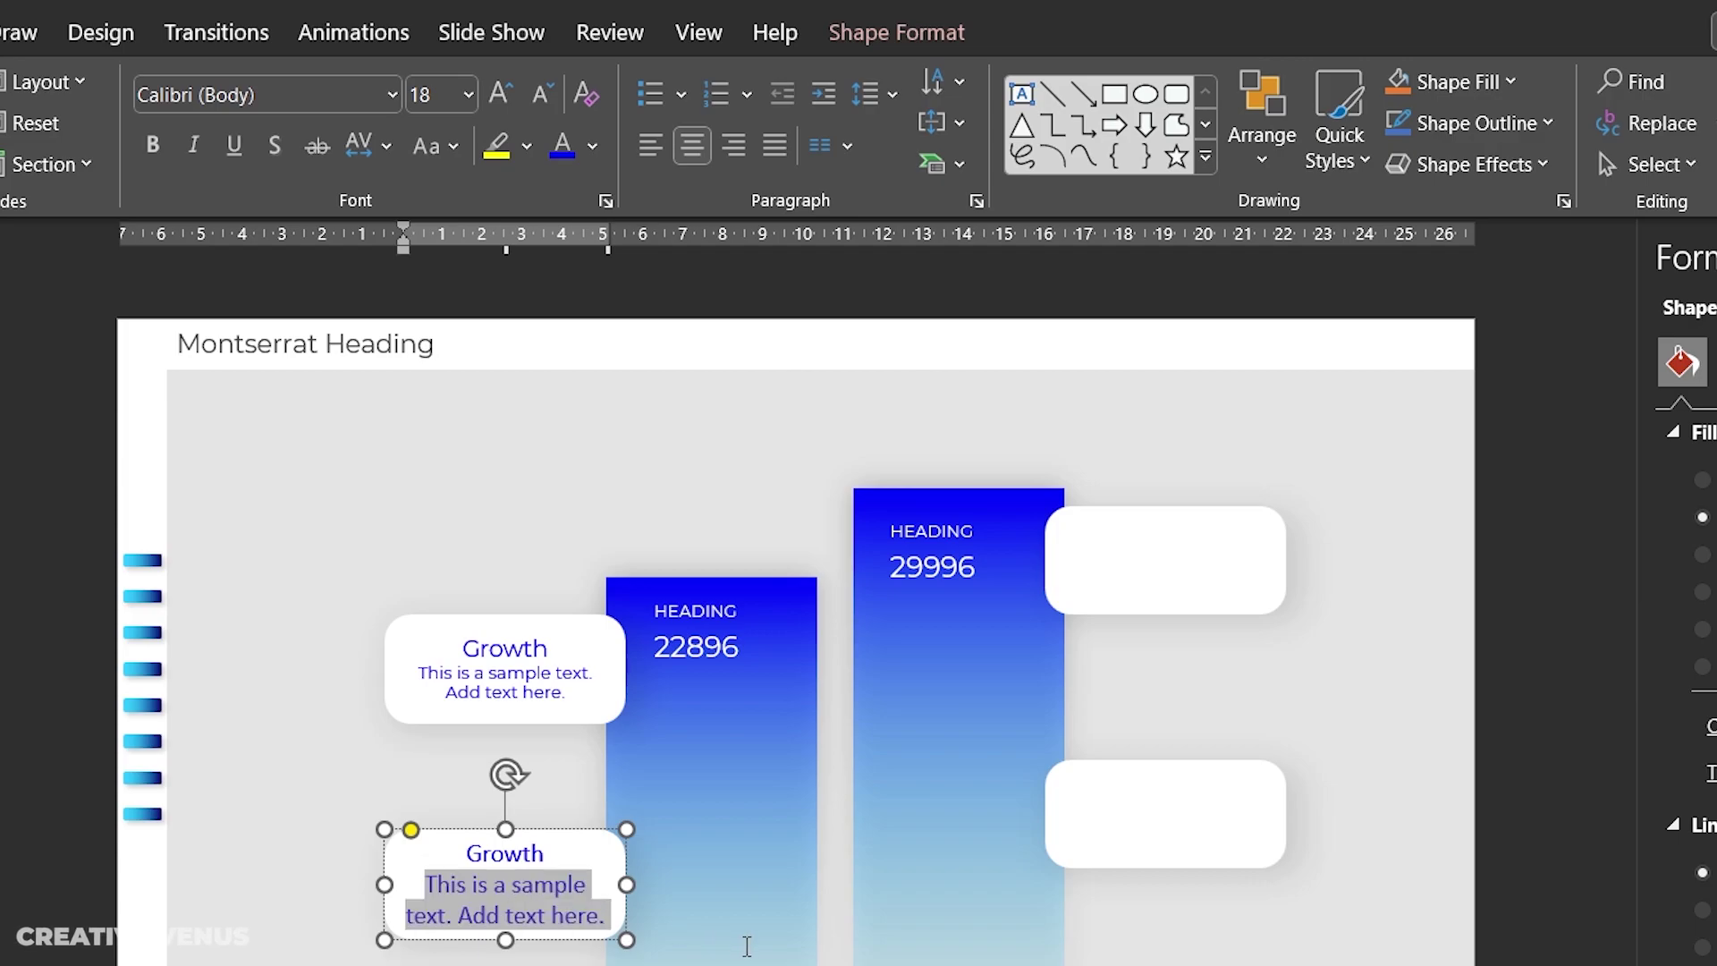
{"action": "left_click", "coordinate": [301, 100]}
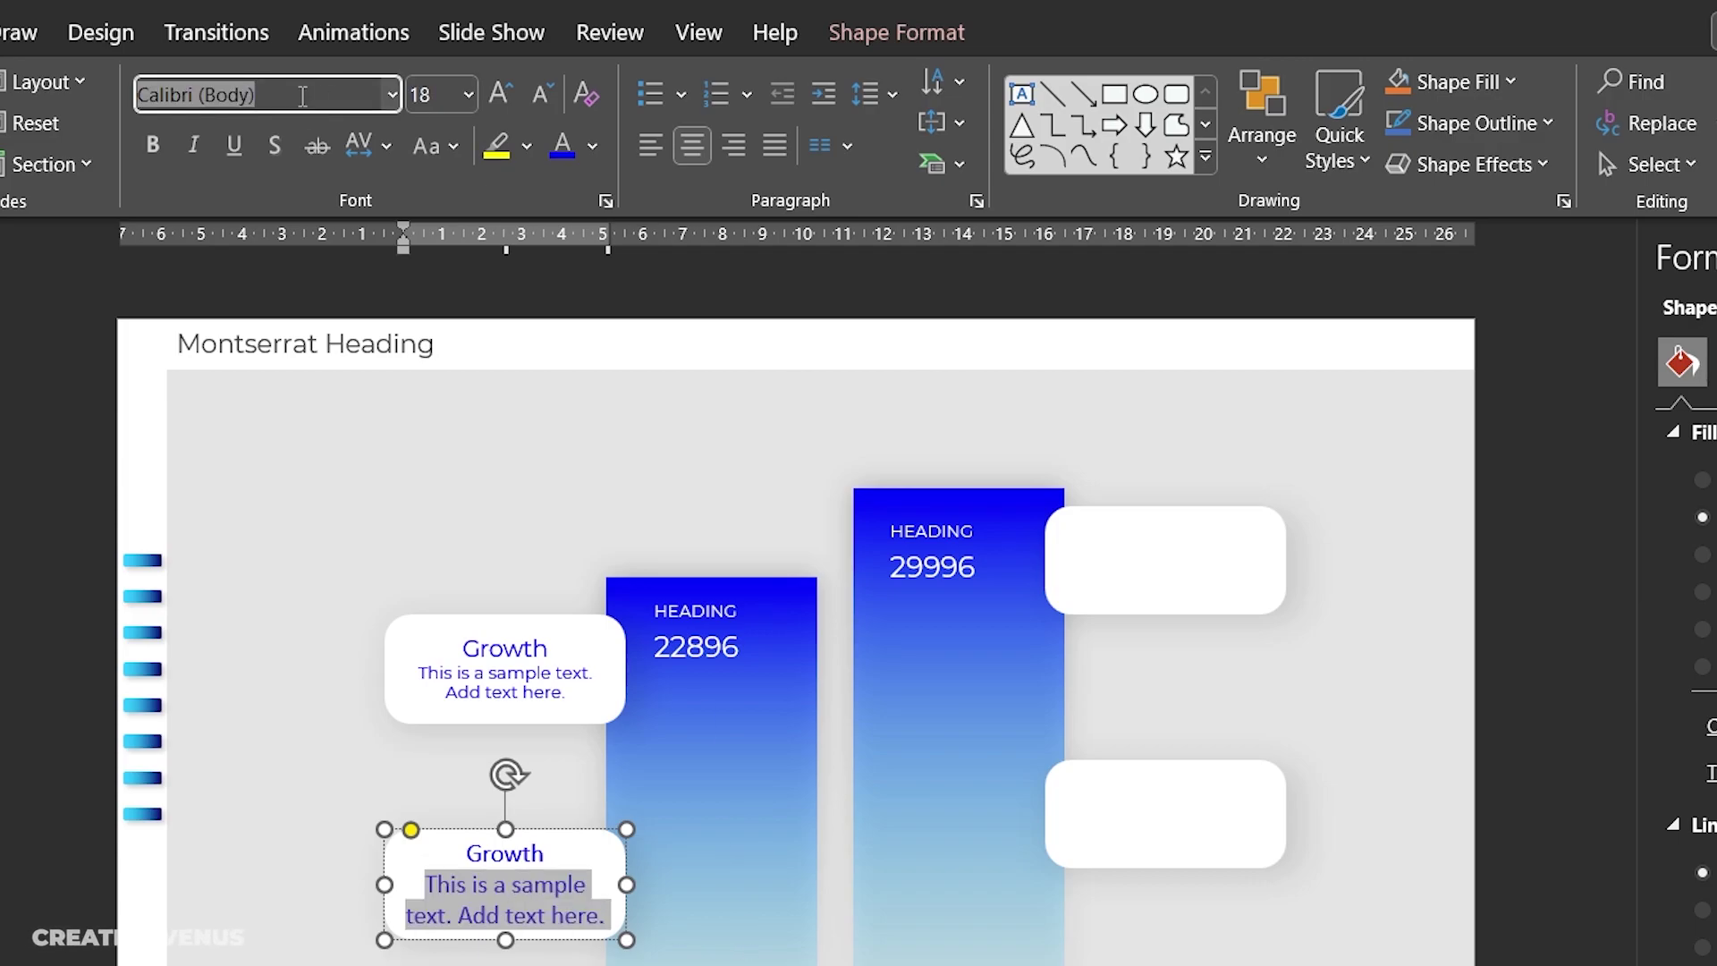
{"action": "type", "text": "Montserrat"}
{"action": "key", "text": "Return"}
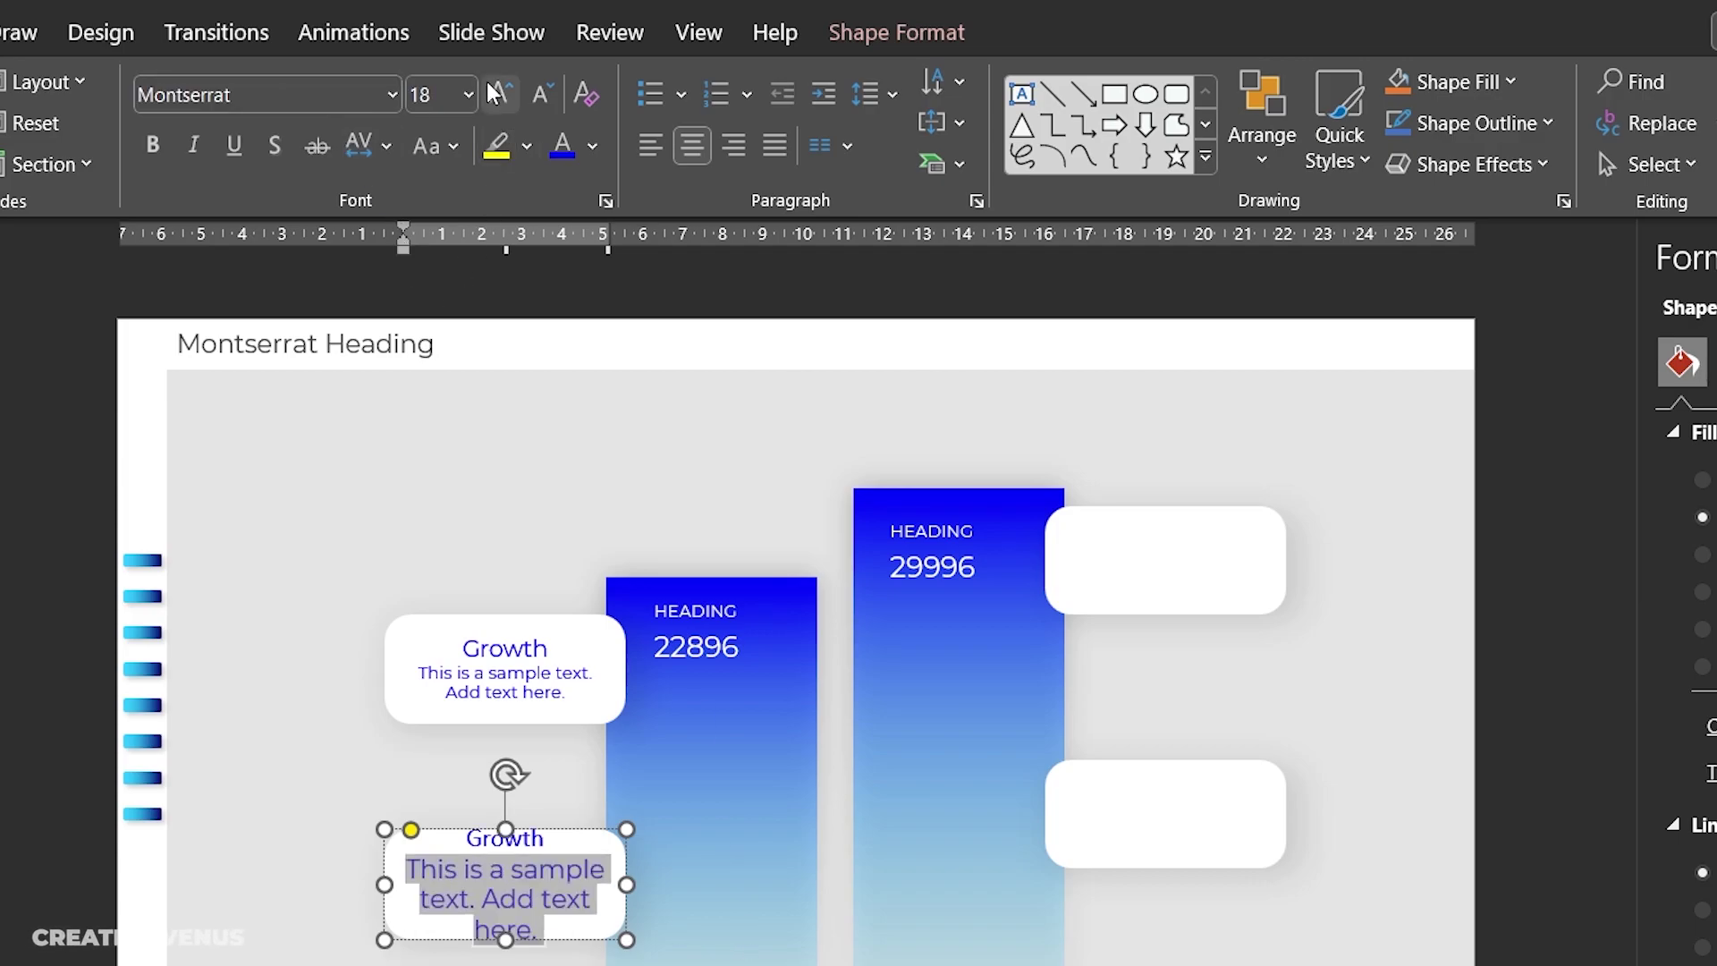
{"action": "left_click", "coordinate": [541, 97]}
{"action": "left_click", "coordinate": [541, 96]}
{"action": "left_click", "coordinate": [541, 97]}
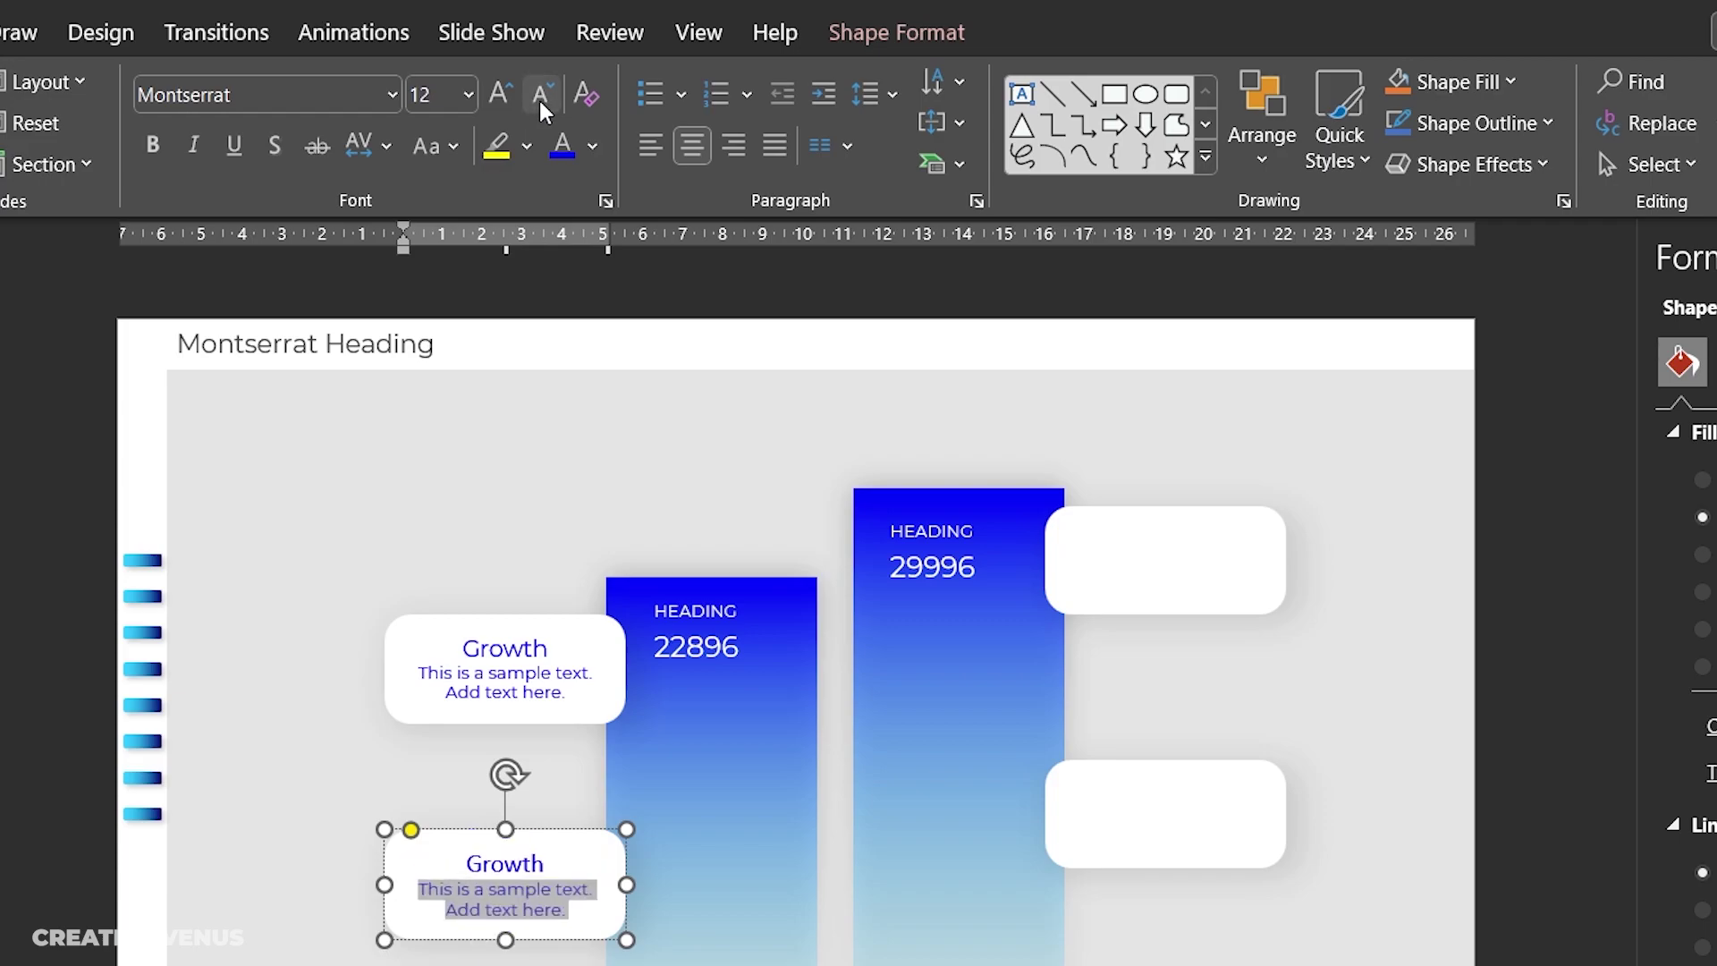
{"action": "left_click", "coordinate": [522, 862]}
Step: Set the bottom card's title to Montserrat 16 and rename it Target
{"action": "double_click", "coordinate": [521, 863]}
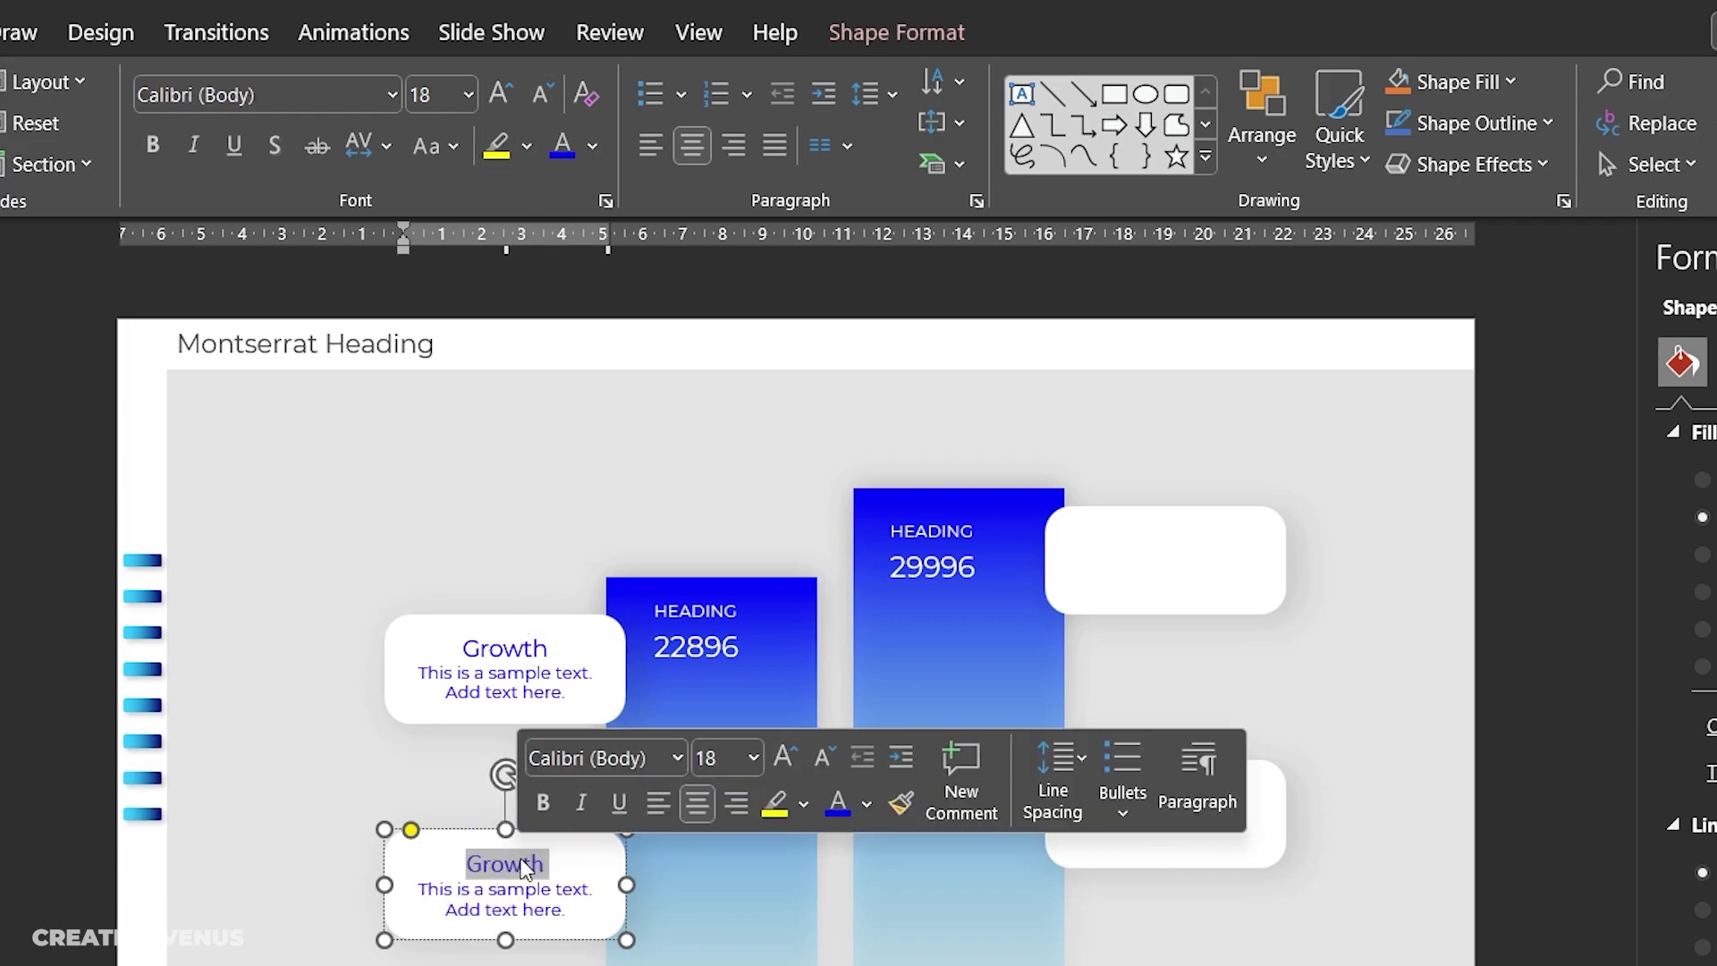
{"action": "left_click", "coordinate": [284, 94]}
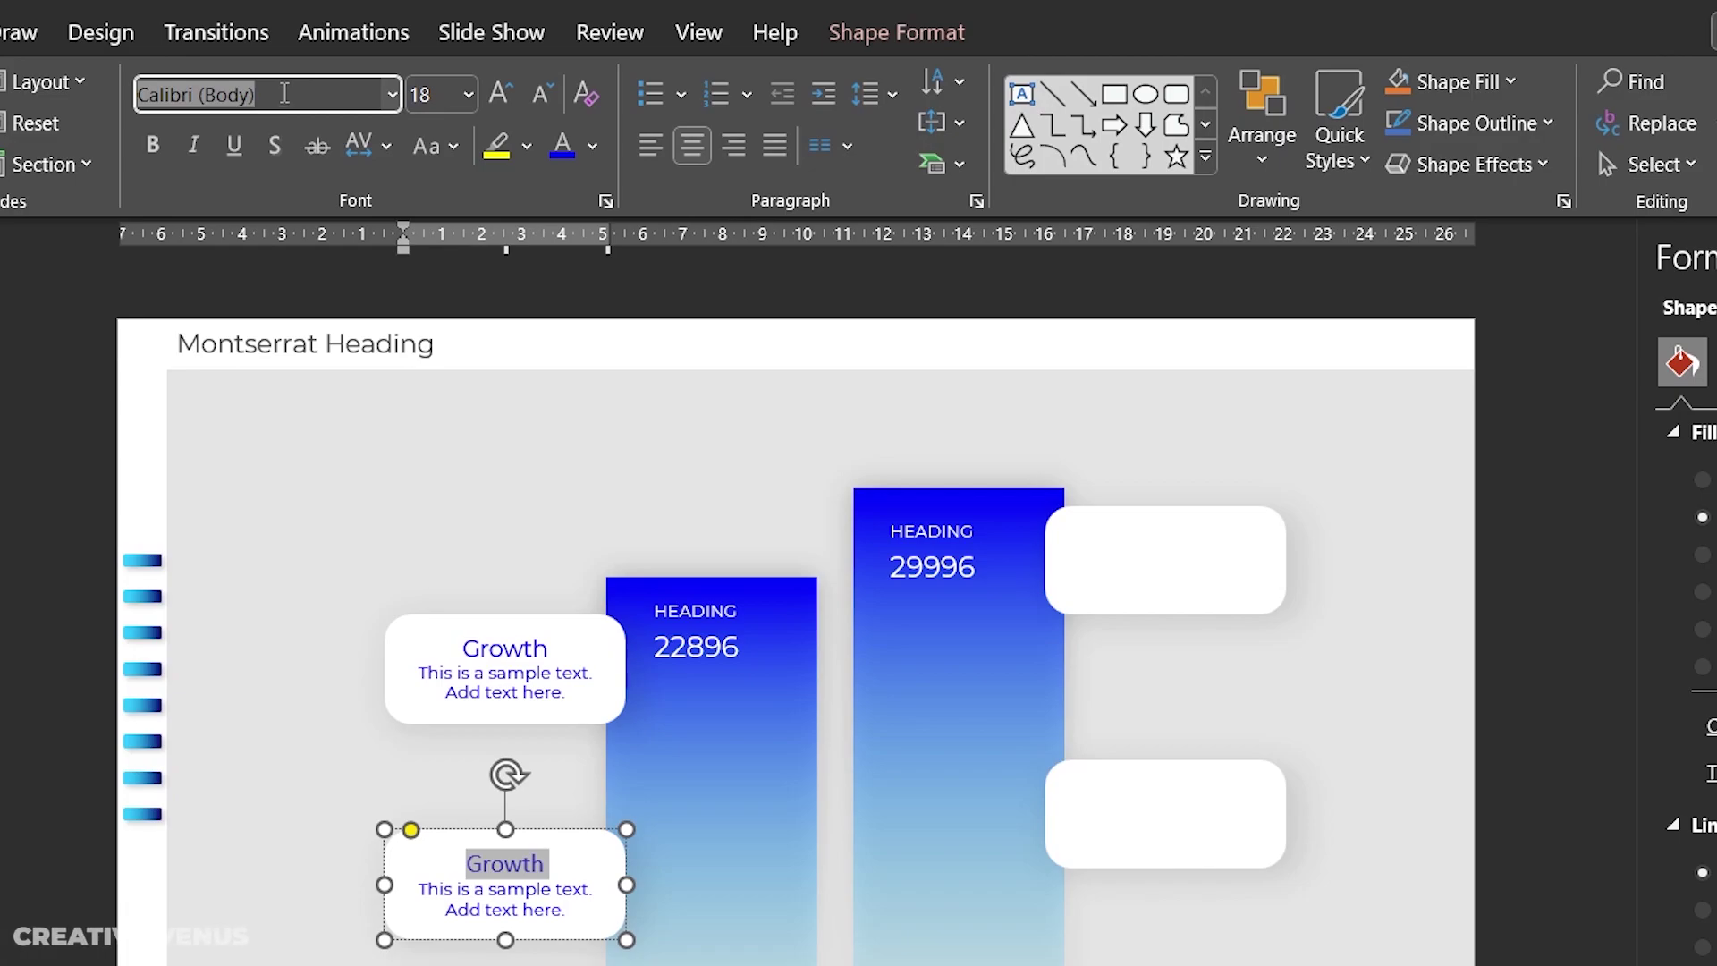
{"action": "type", "text": "Montserrat"}
{"action": "key", "text": "Return"}
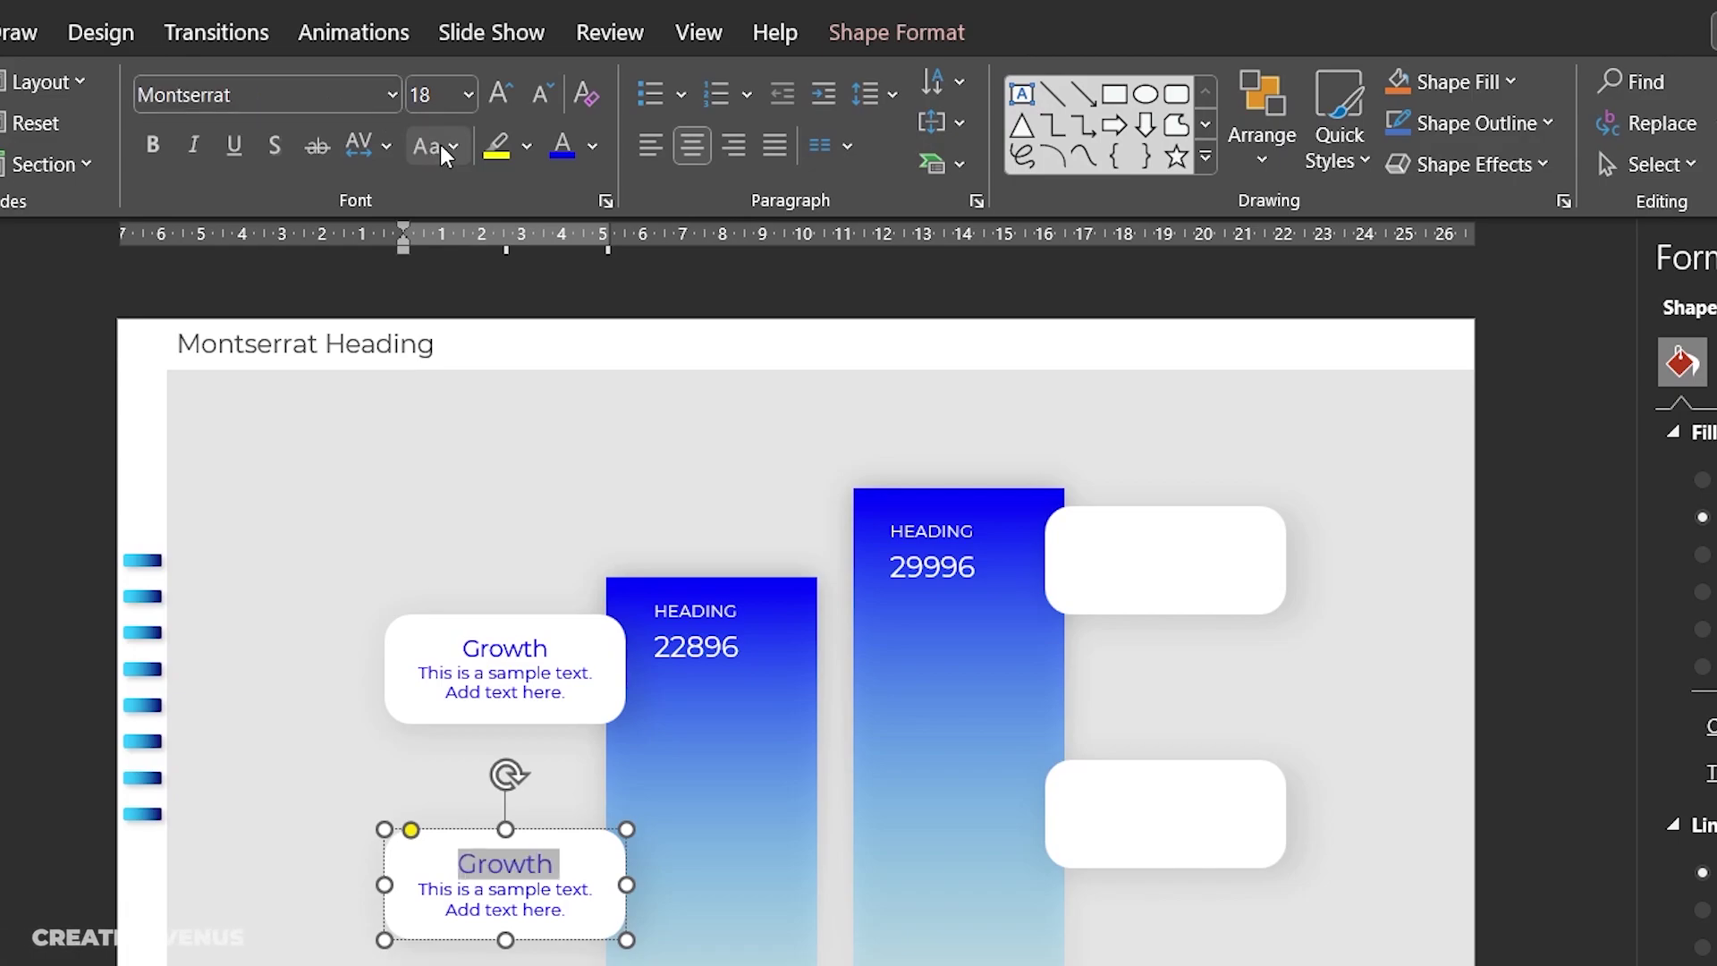
{"action": "left_click", "coordinate": [541, 94]}
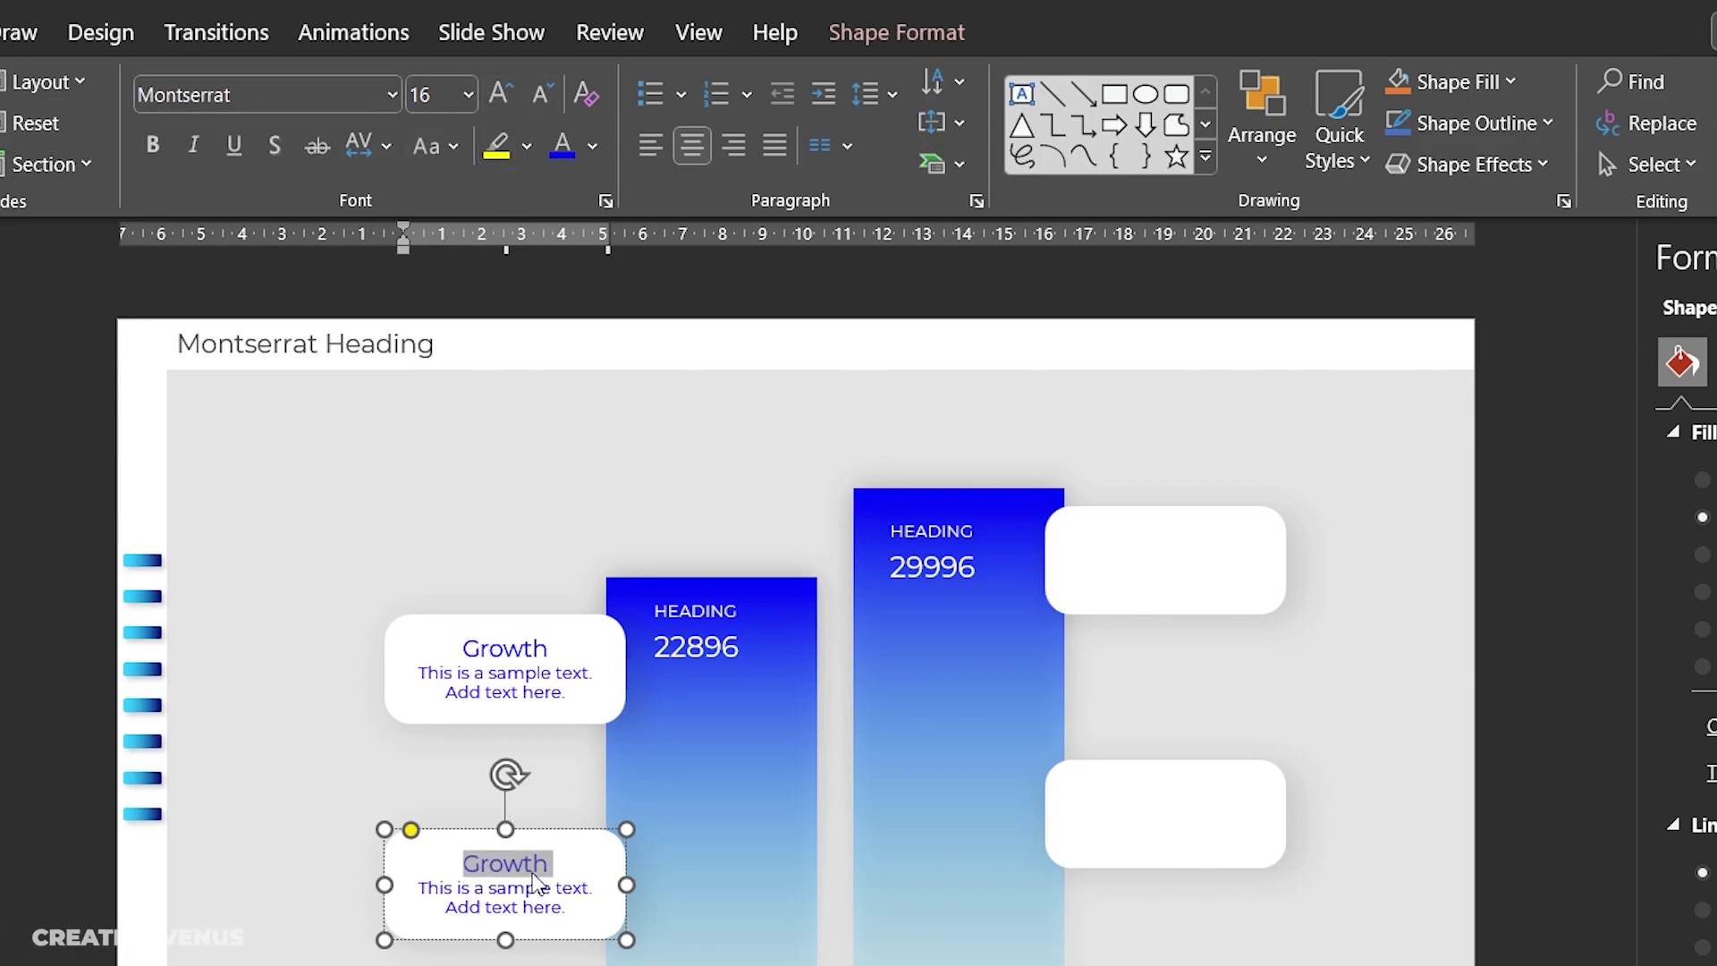
{"action": "type", "text": "Target"}
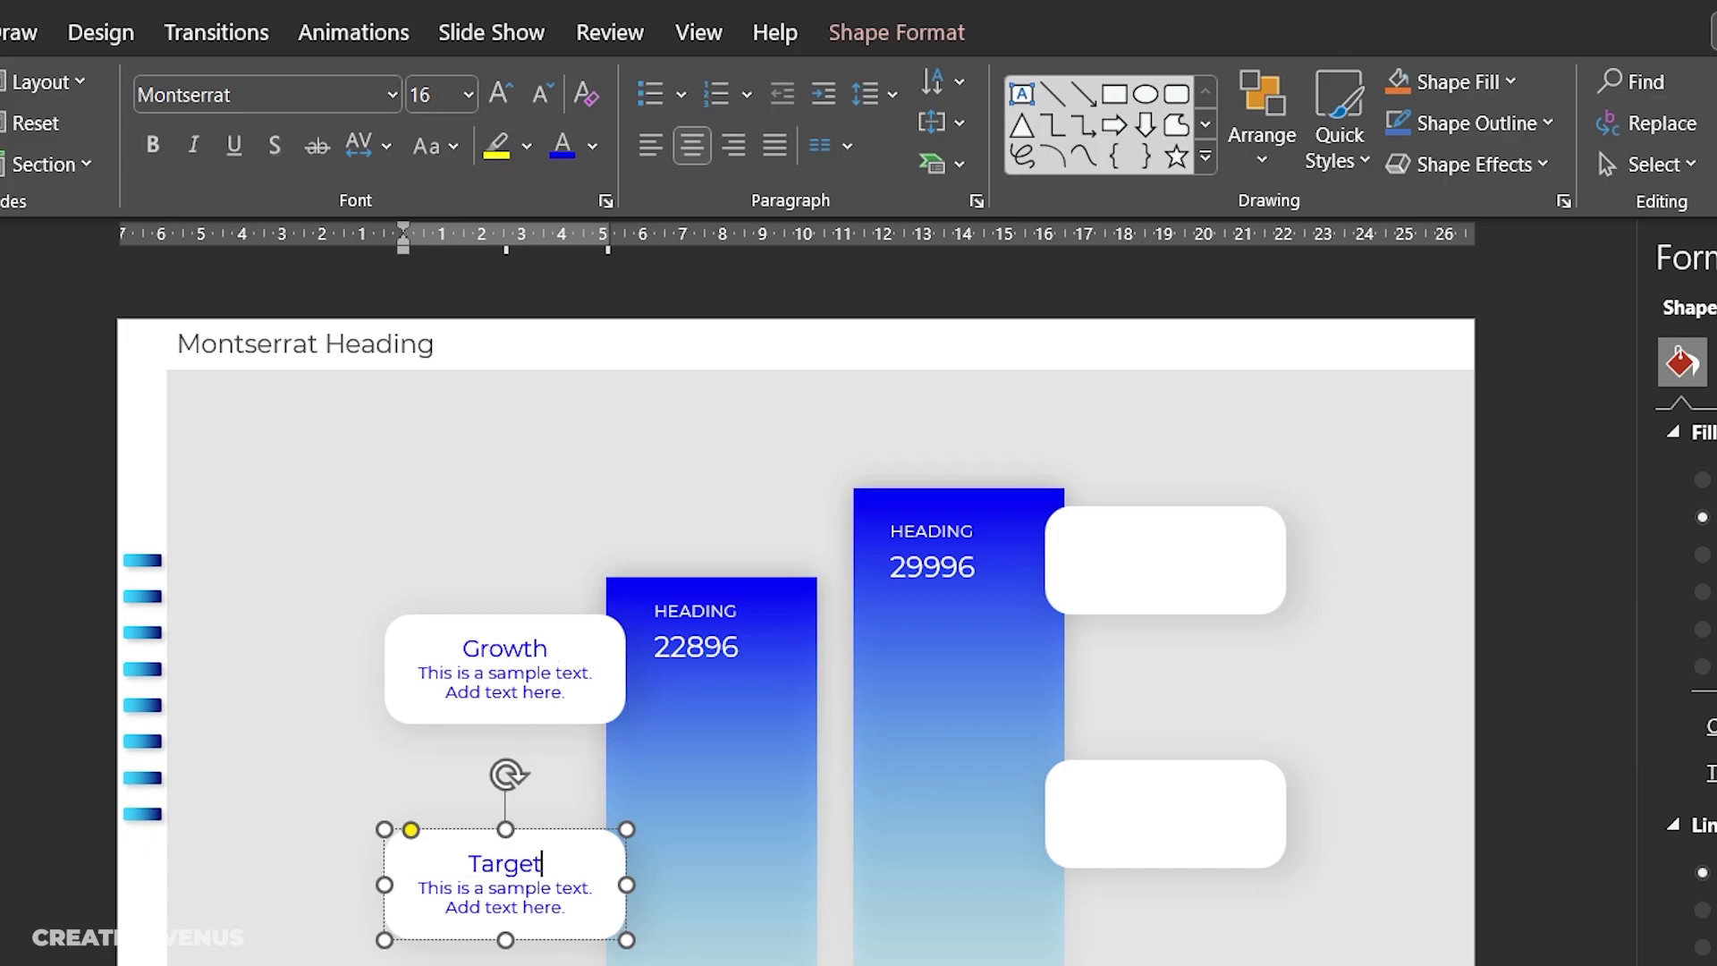
{"action": "left_click", "coordinate": [19, 605]}
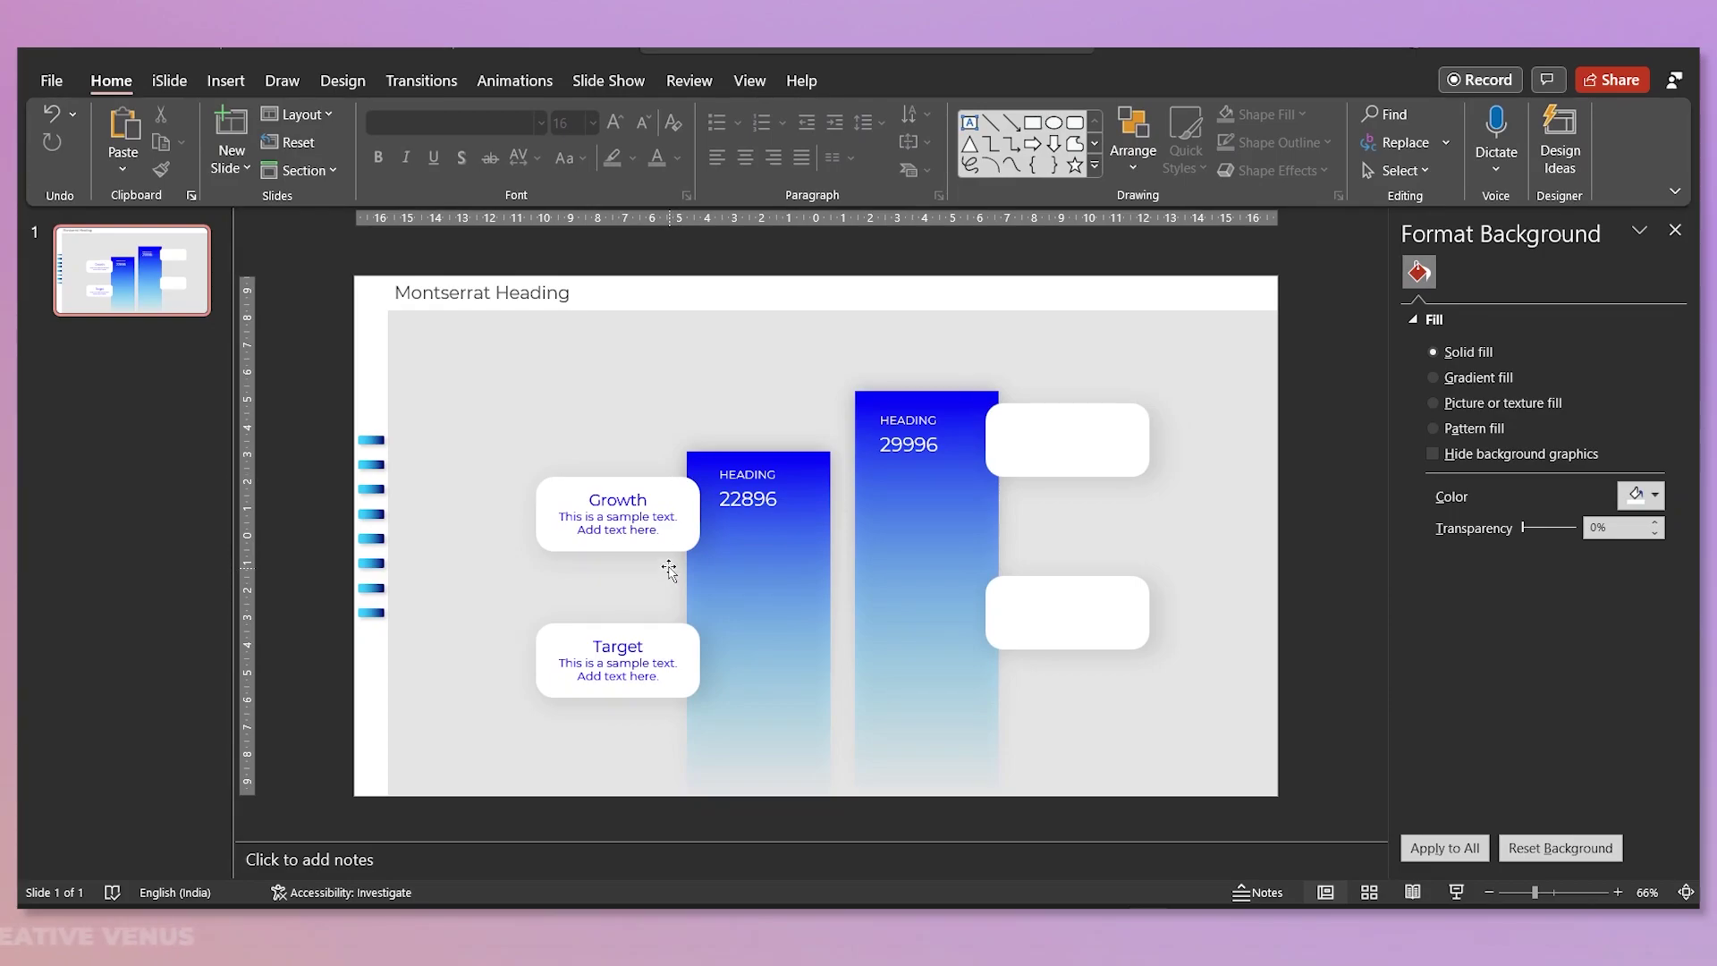
Step: Delete the two empty right-hand boxes and place copies of the Growth and Target cards beside the tall bar
{"action": "left_click", "coordinate": [1114, 456]}
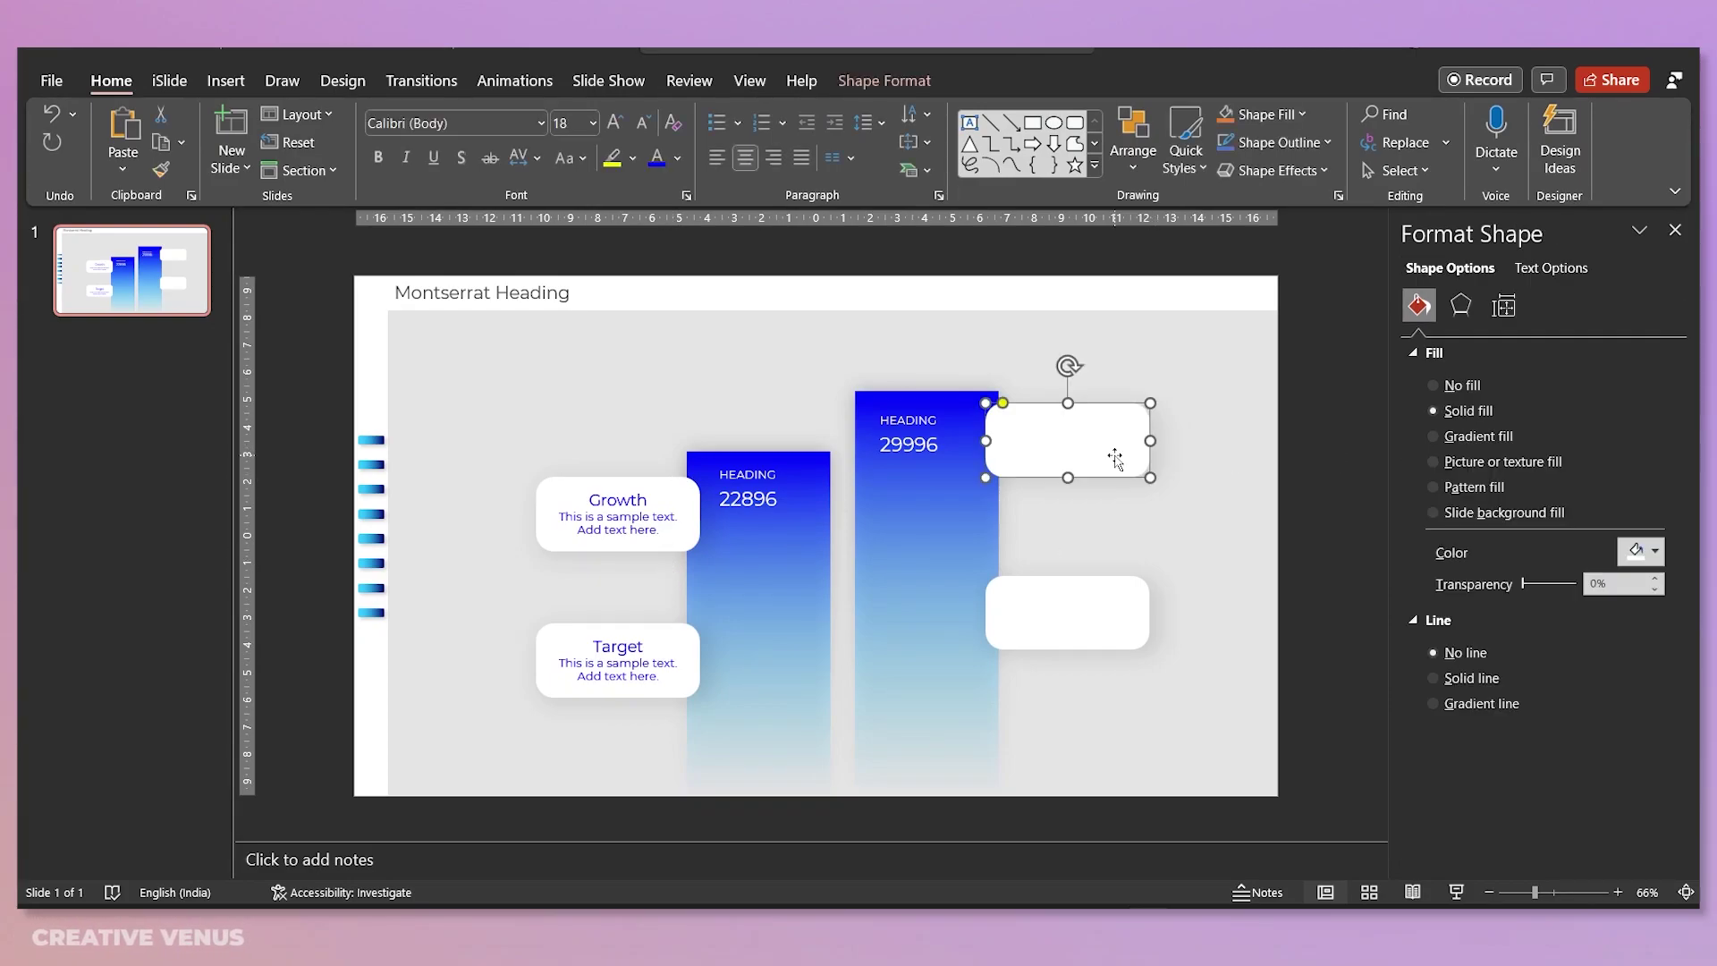
{"action": "key", "text": "Delete"}
{"action": "left_click", "coordinate": [1134, 622]}
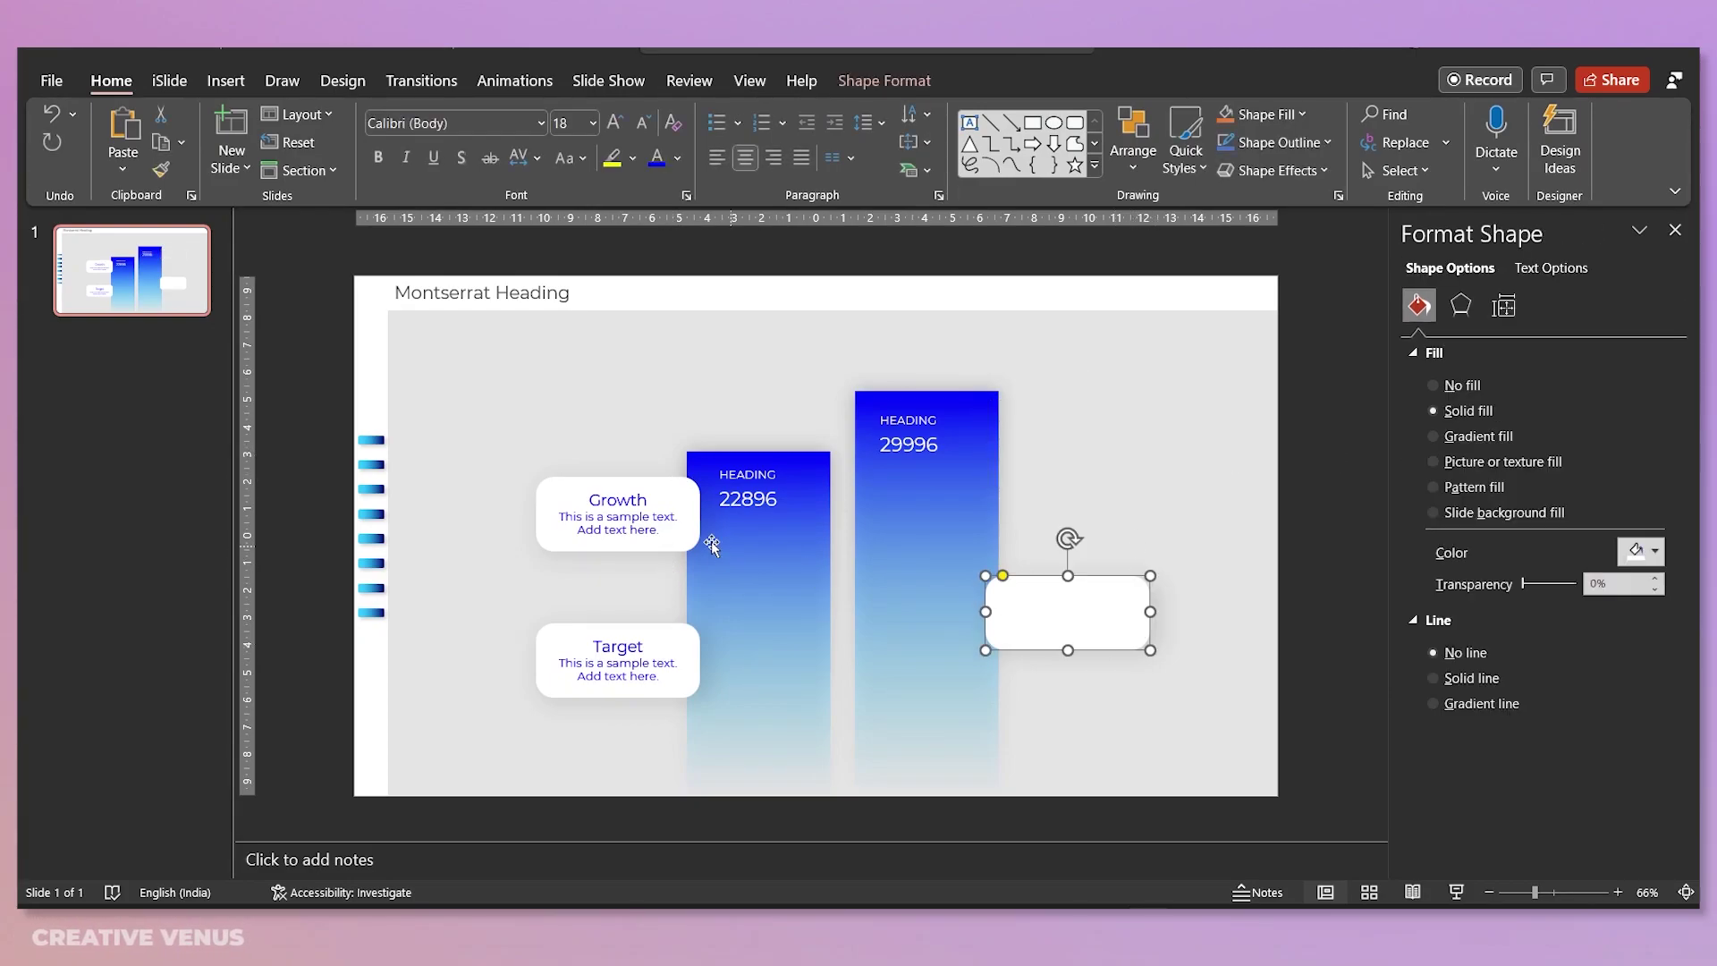
{"action": "key", "text": "Delete"}
{"action": "left_click", "coordinate": [658, 547]}
{"action": "left_click", "coordinate": [657, 672], "text": "shift"}
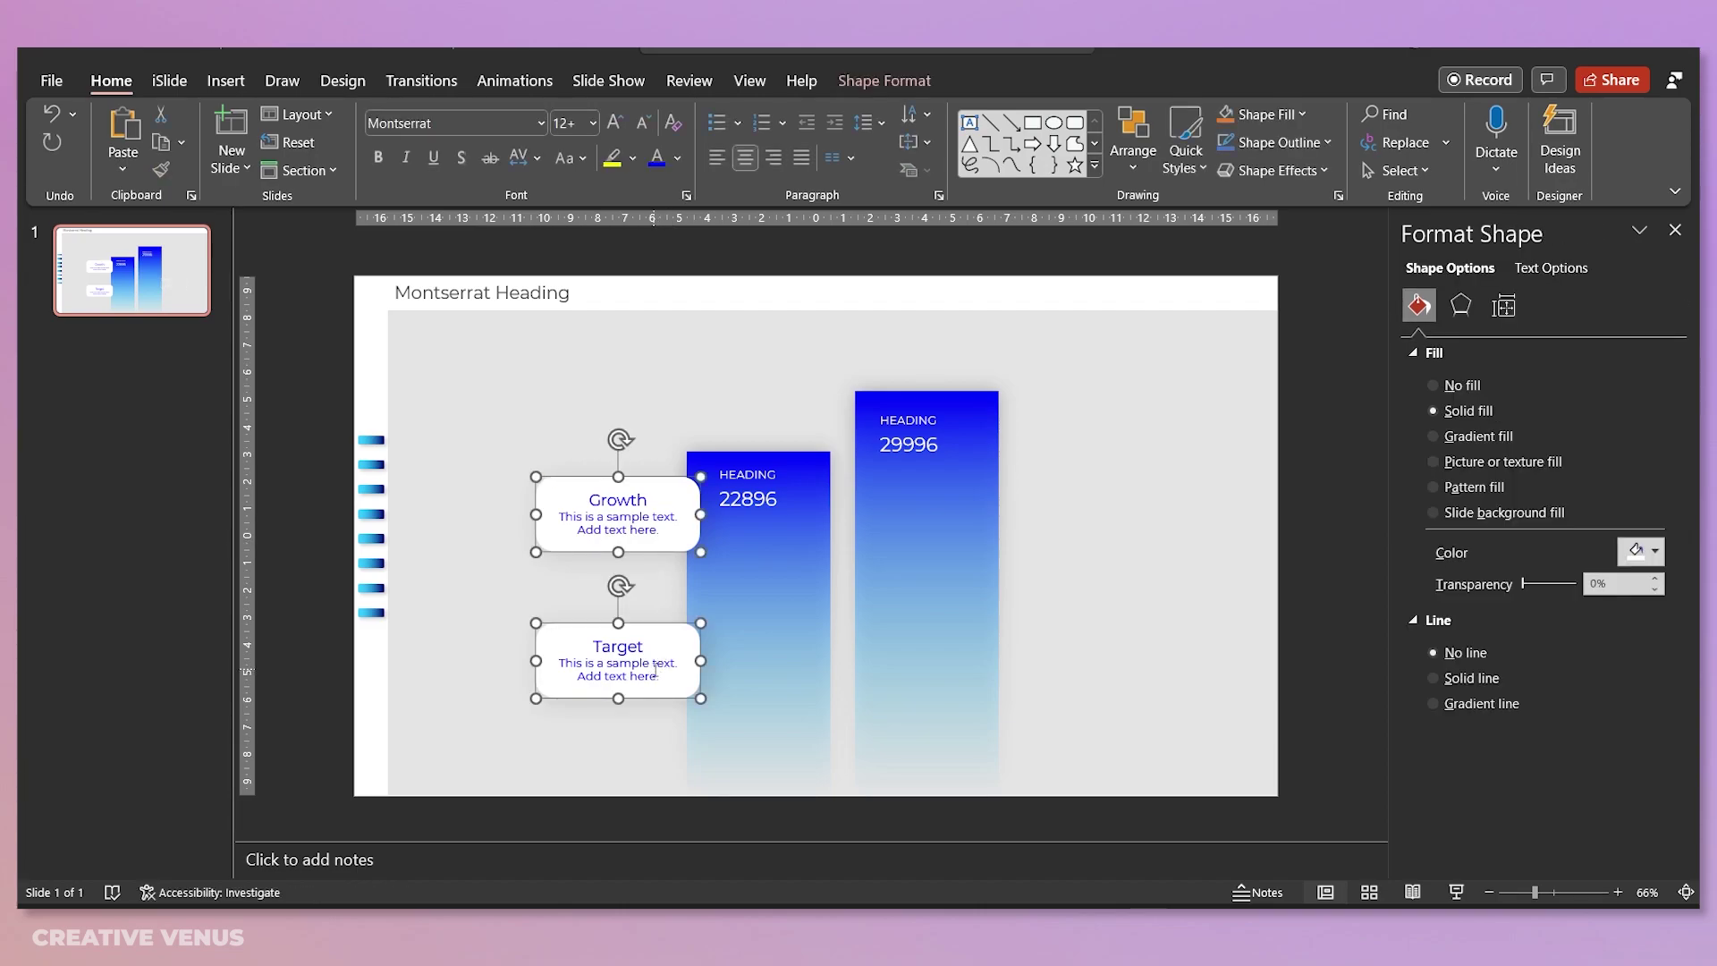
{"action": "key", "text": "ctrl+c"}
{"action": "key", "text": "ctrl+v"}
{"action": "left_click_drag", "start_coordinate": [657, 669], "coordinate": [1095, 624]}
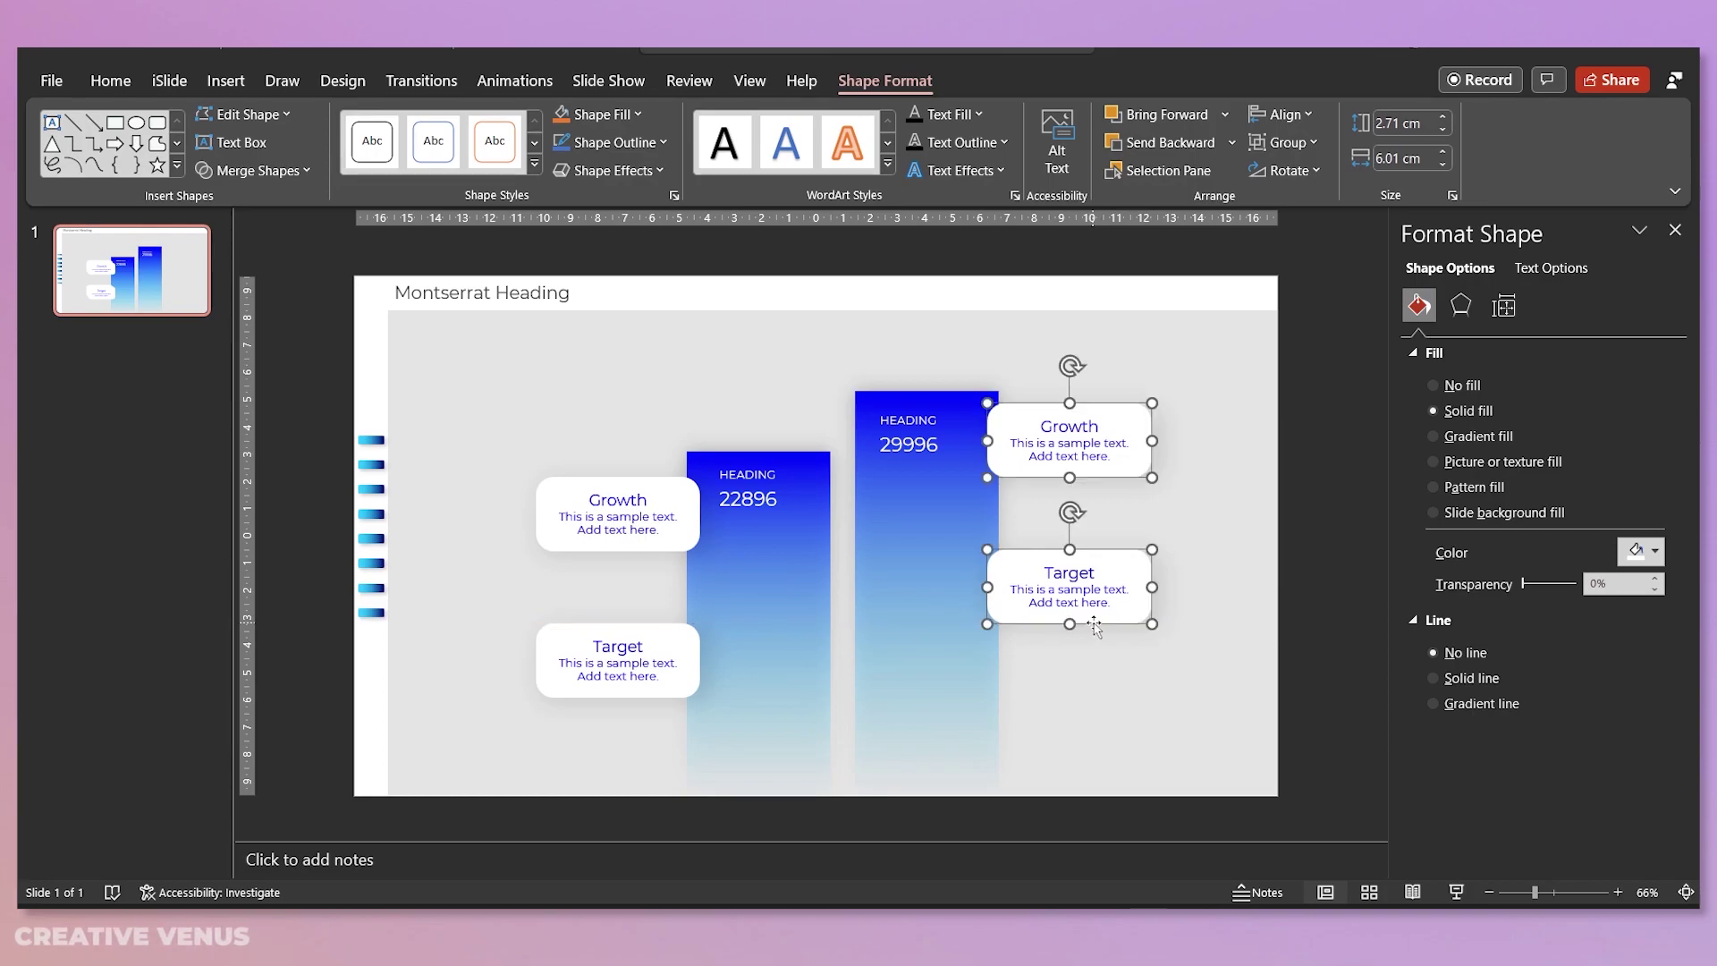
Step: Retitle the copied cards Sales and ROI
{"action": "double_click", "coordinate": [1082, 429]}
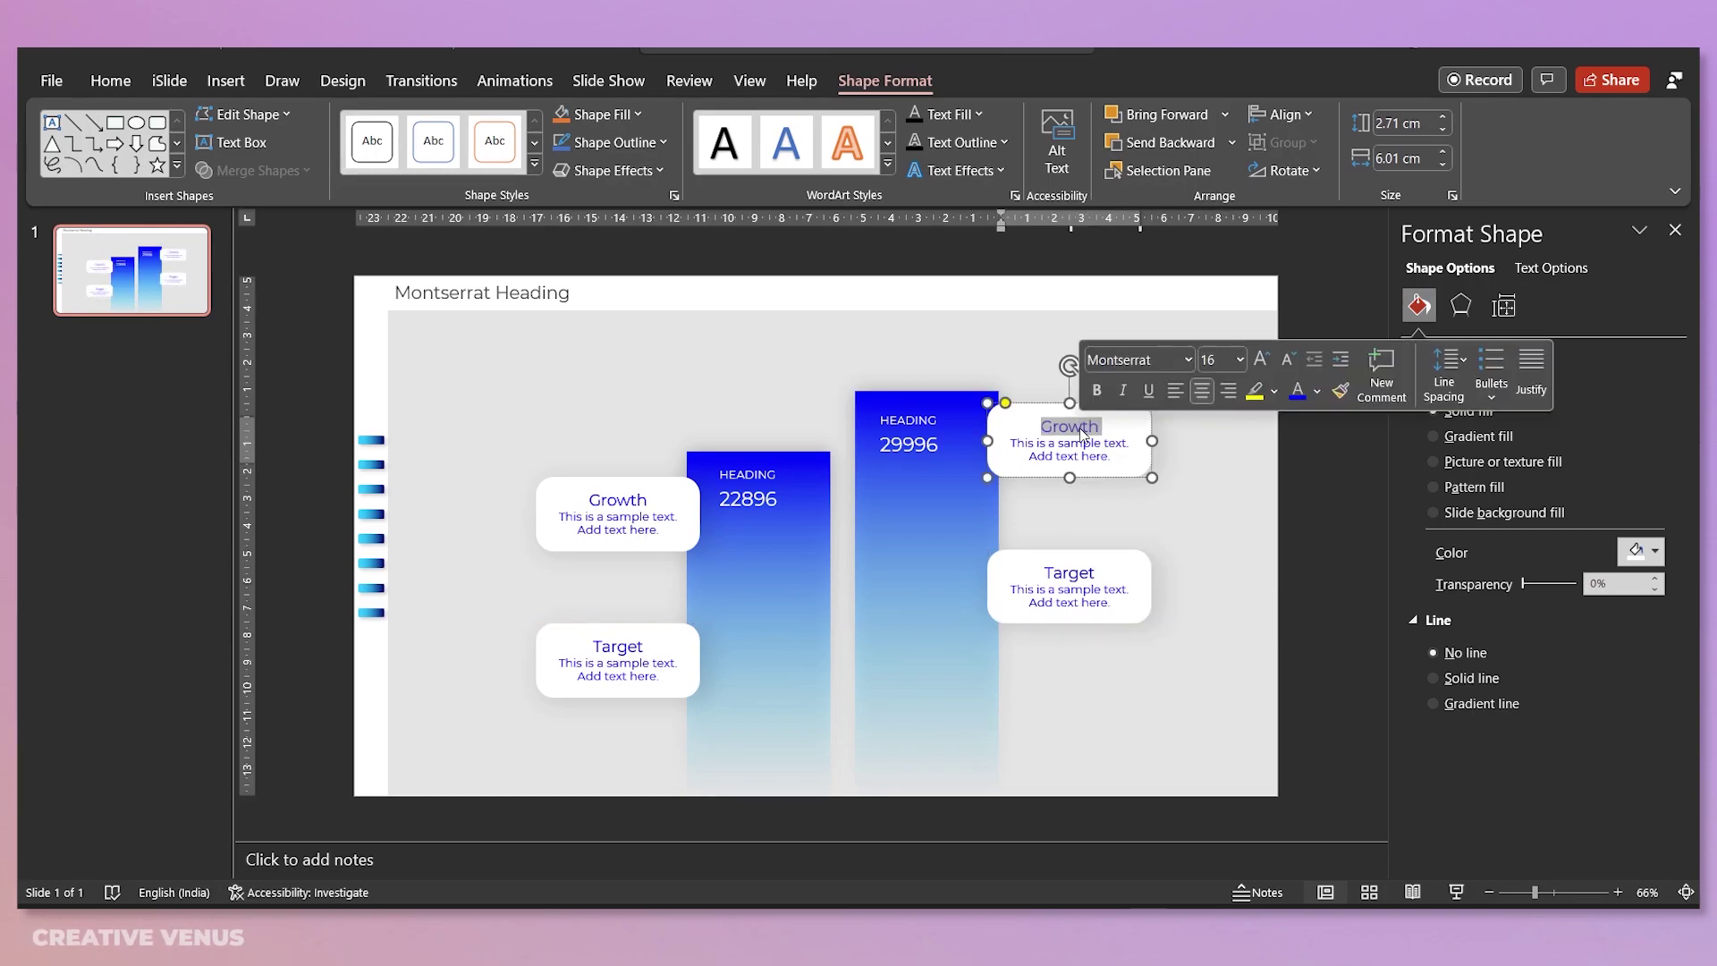
{"action": "type", "text": "Sales"}
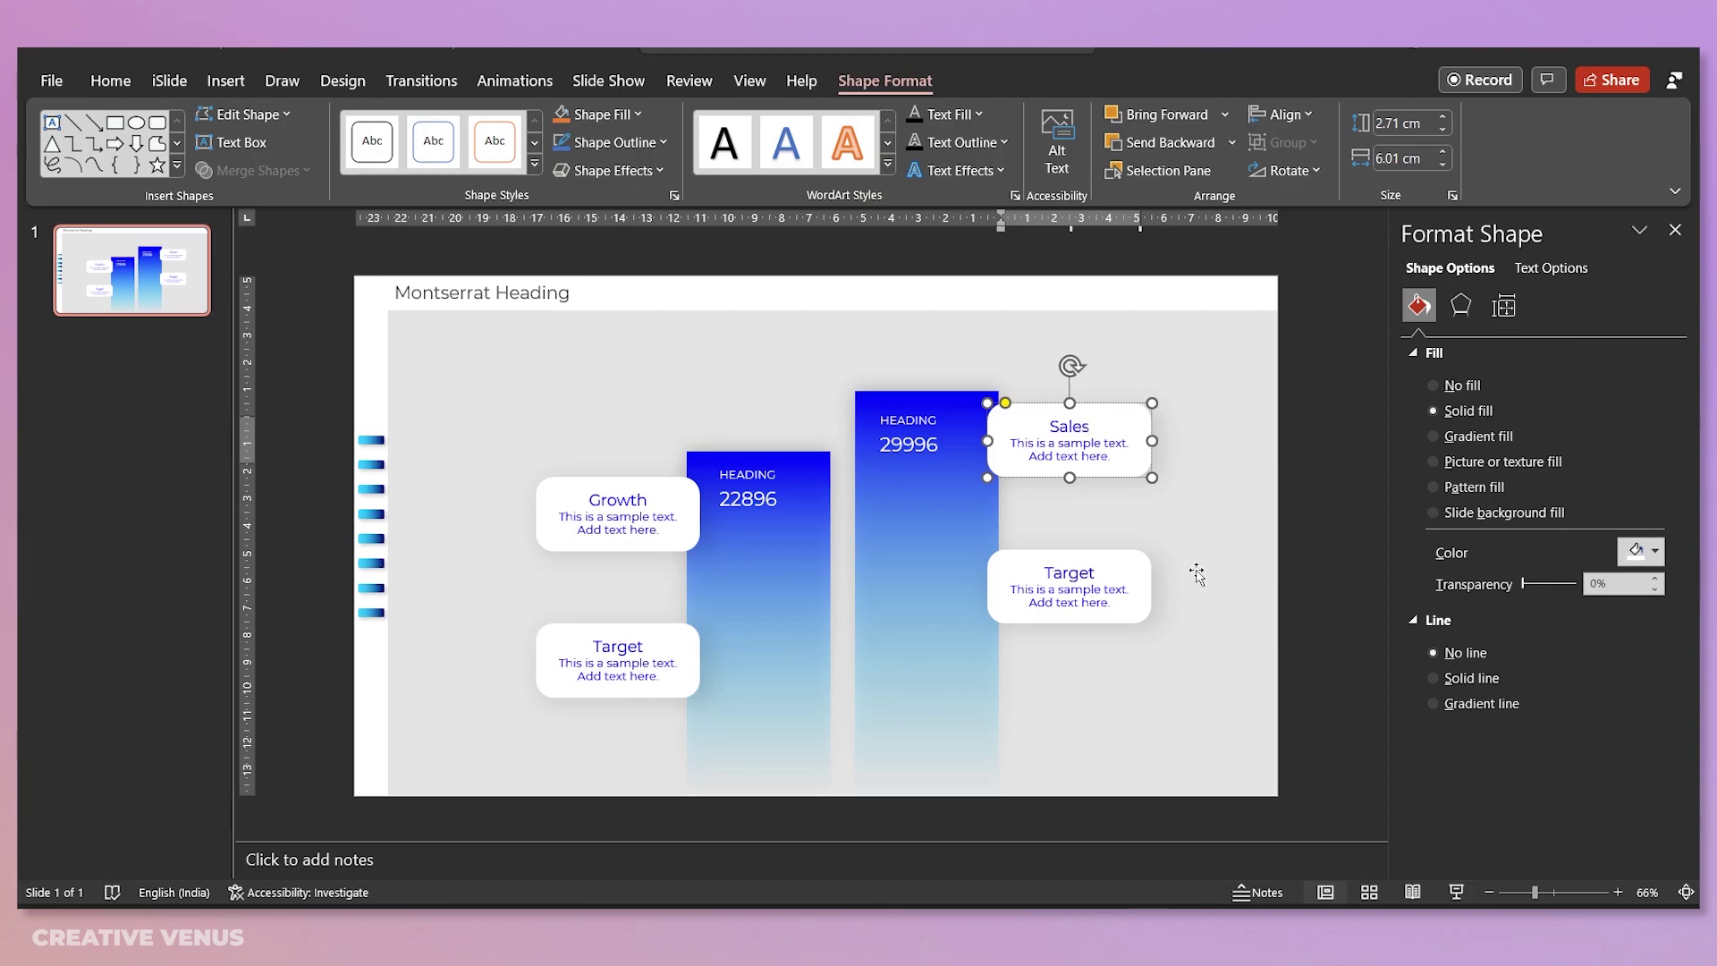
{"action": "double_click", "coordinate": [1090, 569]}
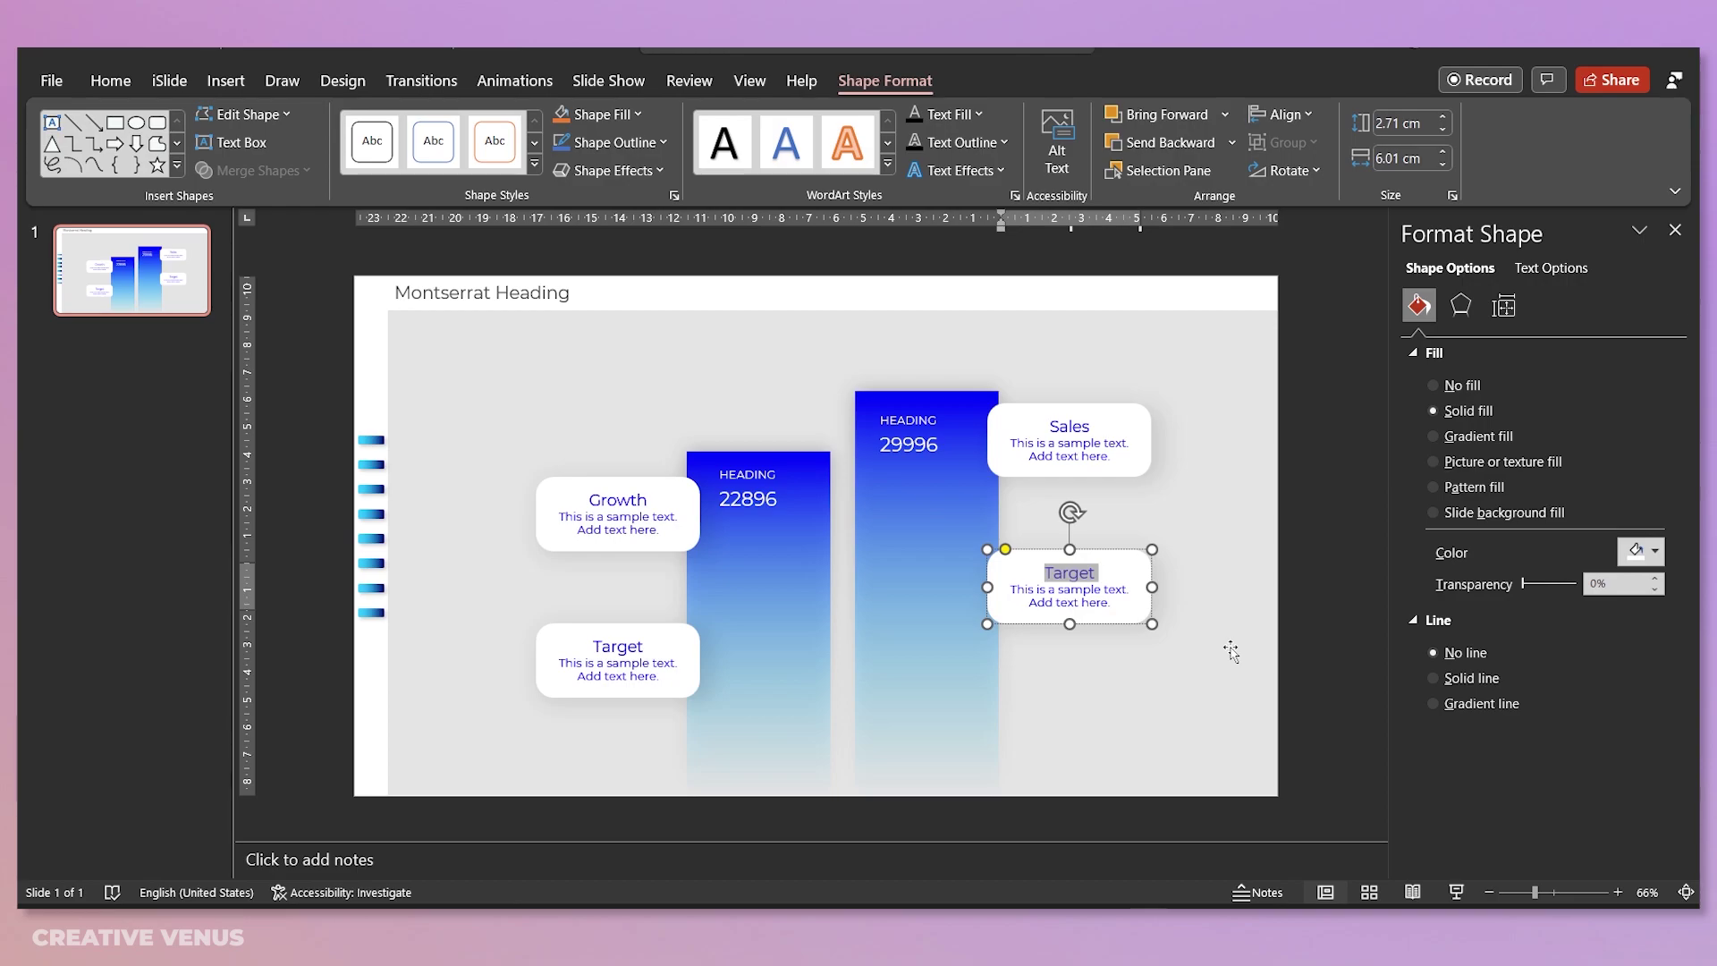
{"action": "type", "text": "ROI"}
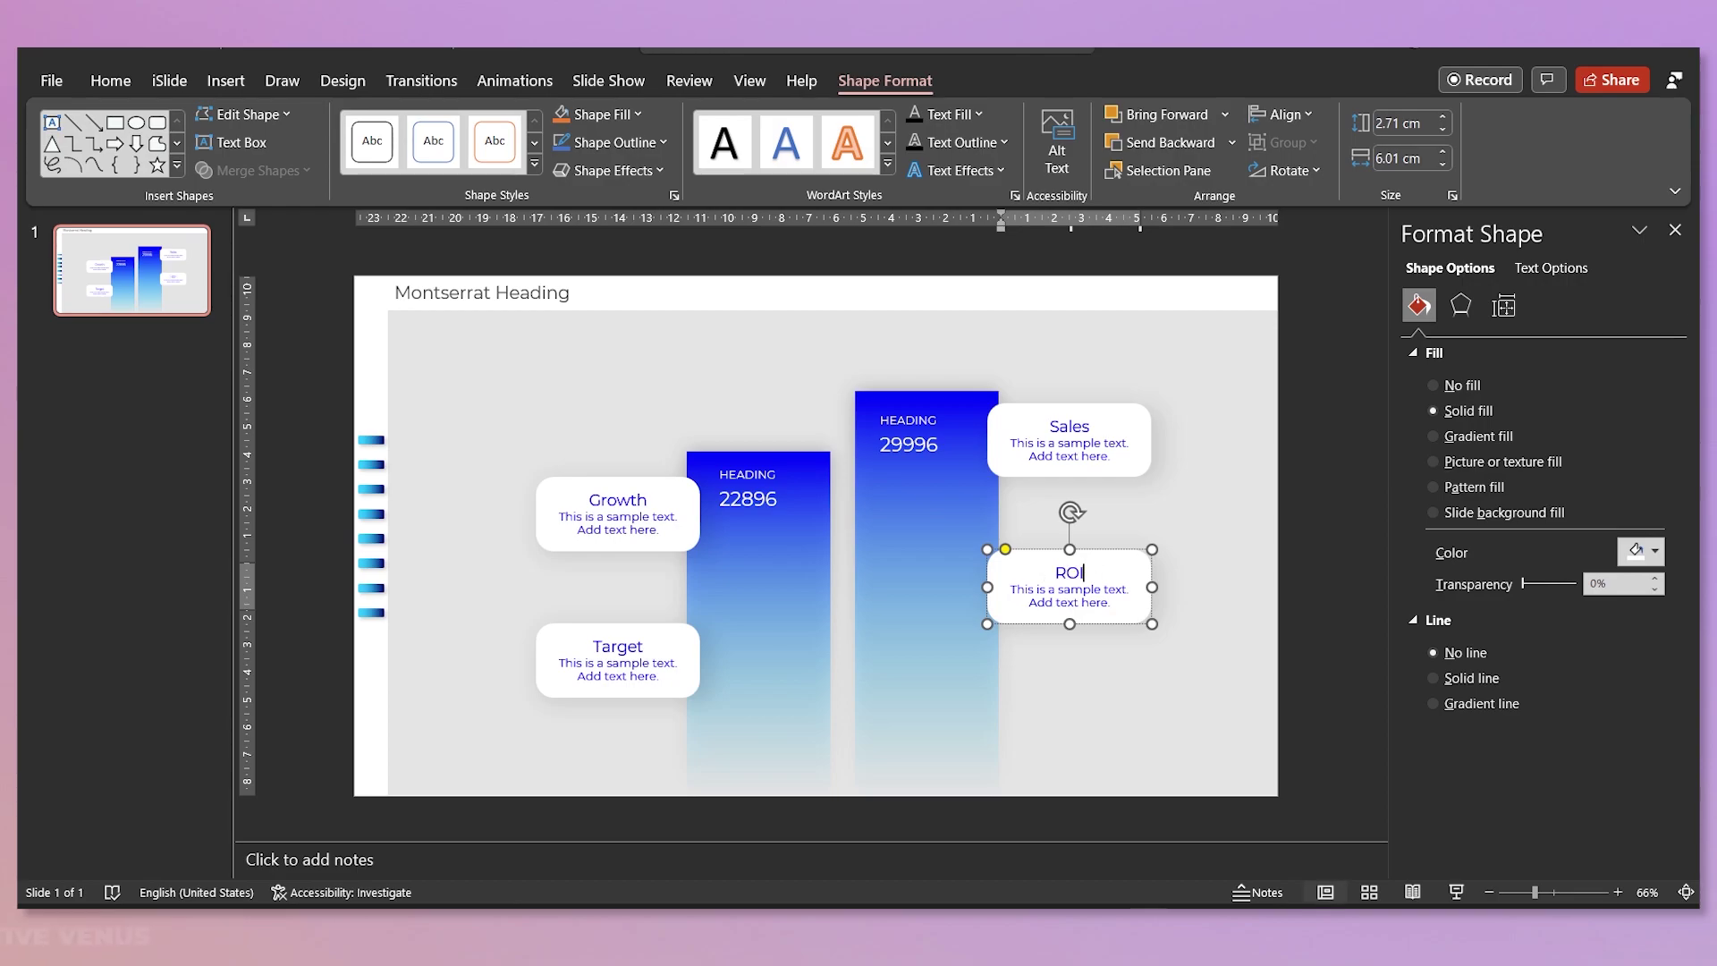
{"action": "left_click", "coordinate": [1301, 582]}
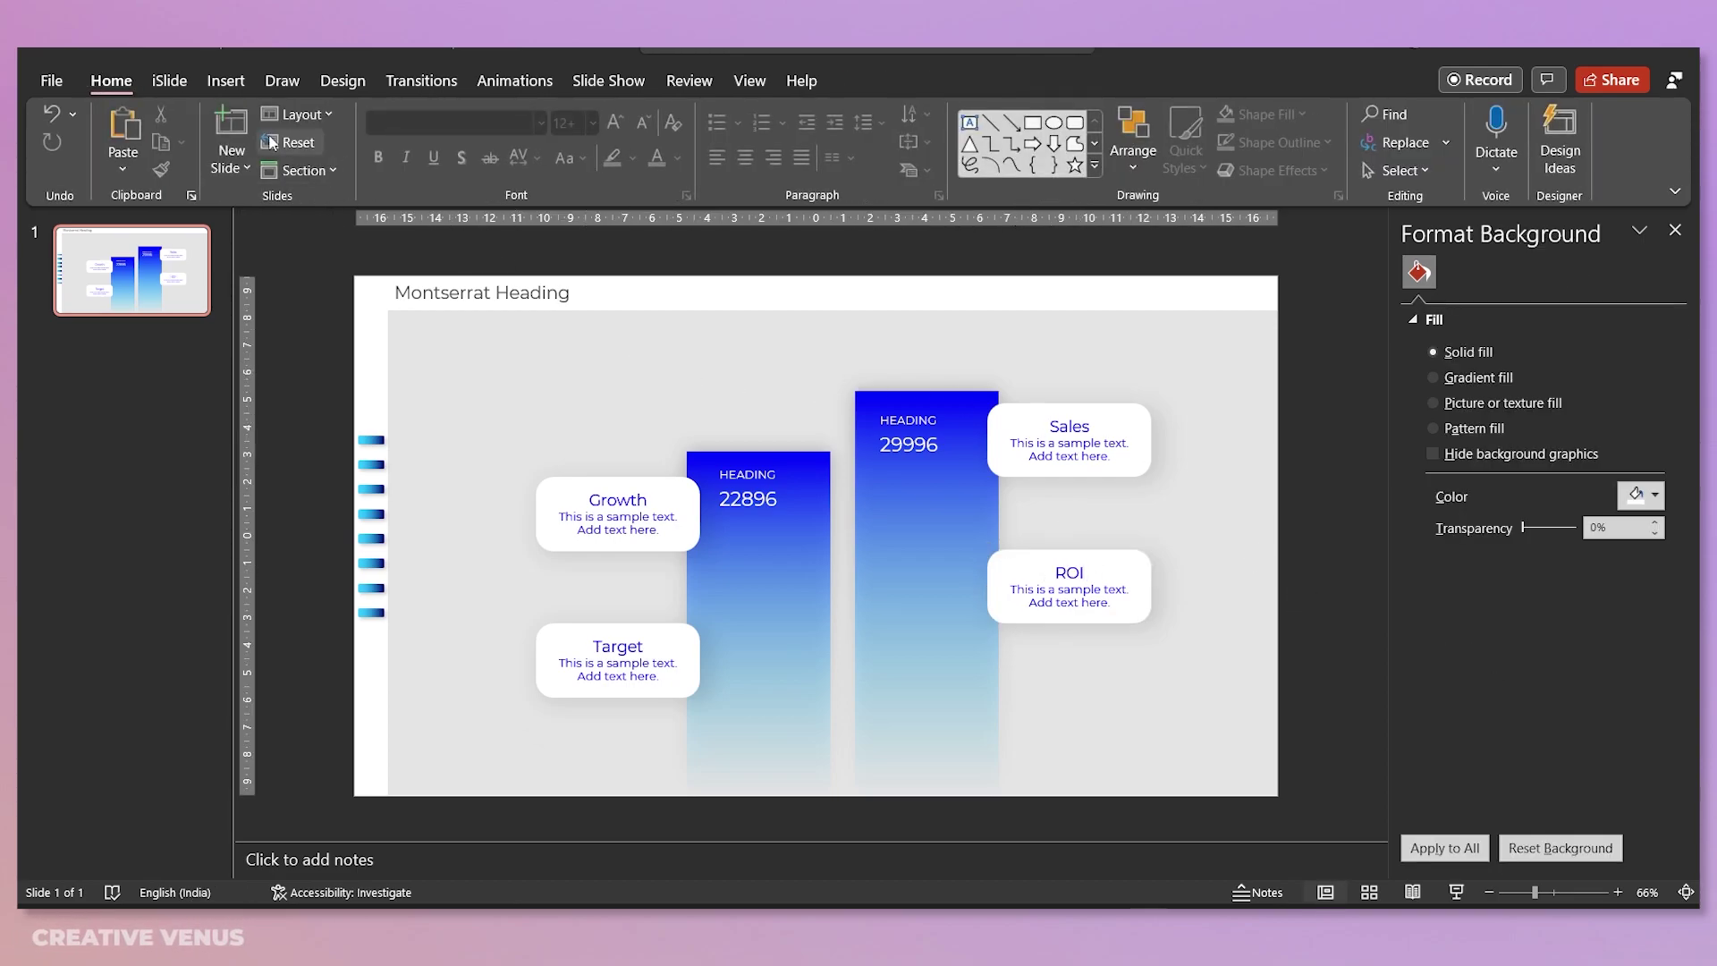
Step: Draw a thin rectangle down the first bar with white fill, no outline, and 73% transparency
{"action": "left_click", "coordinate": [241, 89]}
{"action": "left_click", "coordinate": [371, 150]}
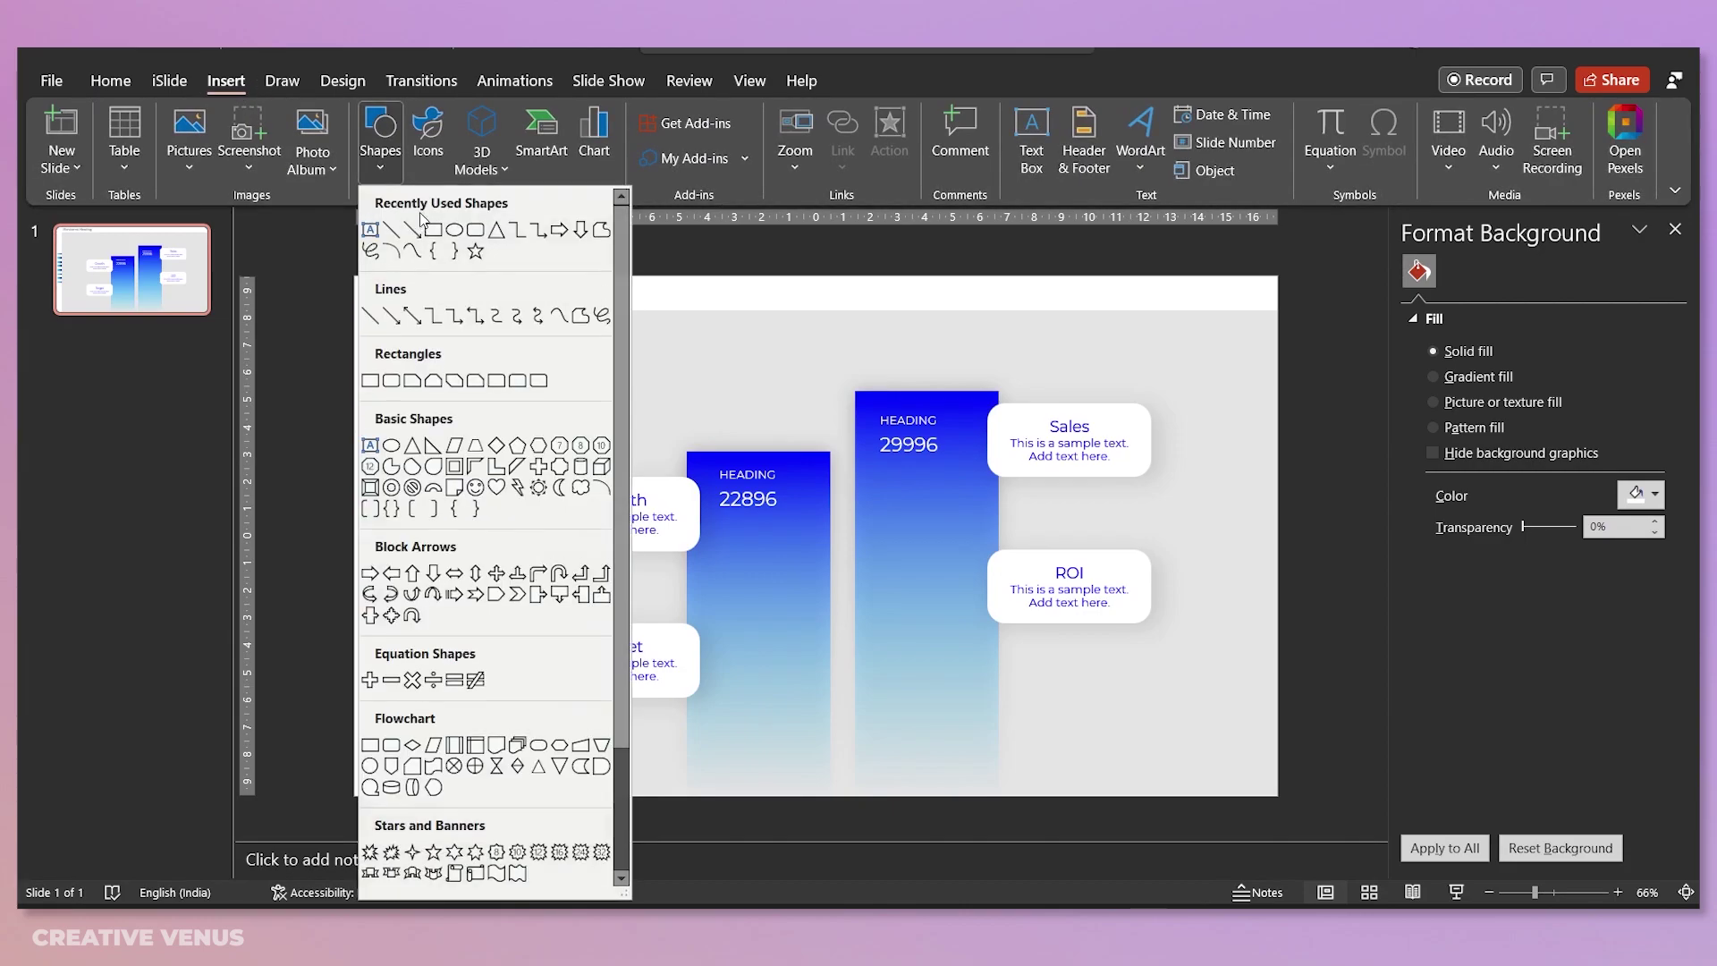
{"action": "left_click", "coordinate": [434, 232]}
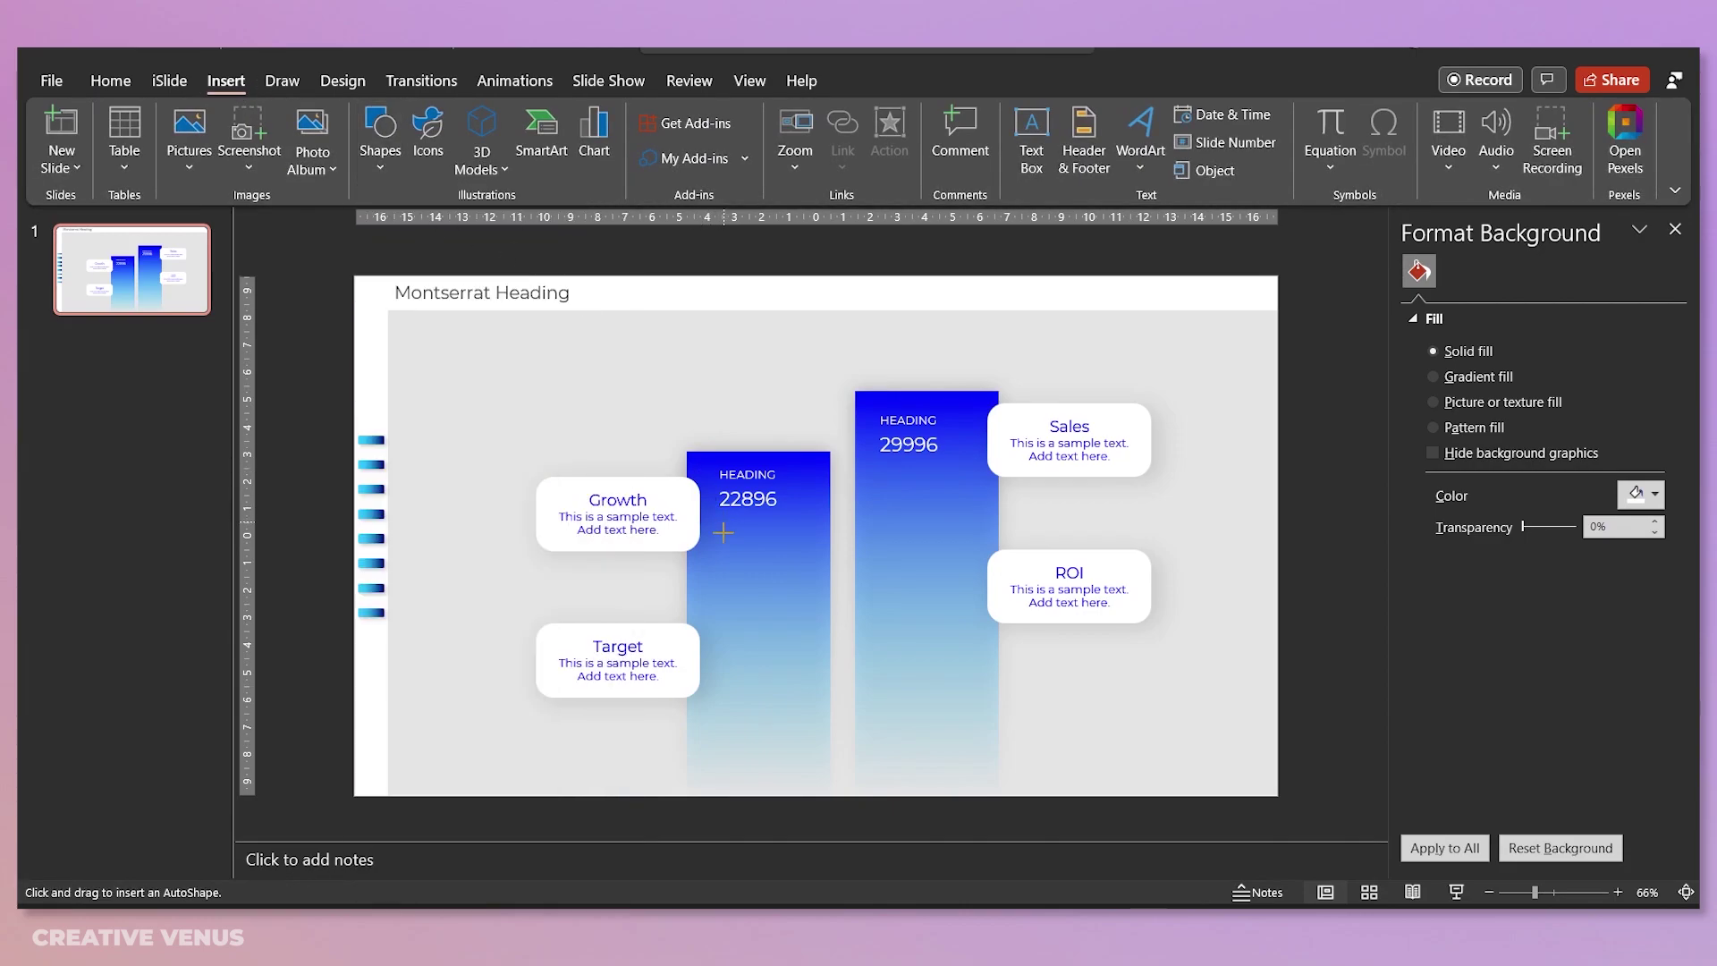
{"action": "left_click_drag", "start_coordinate": [722, 532], "coordinate": [728, 795]}
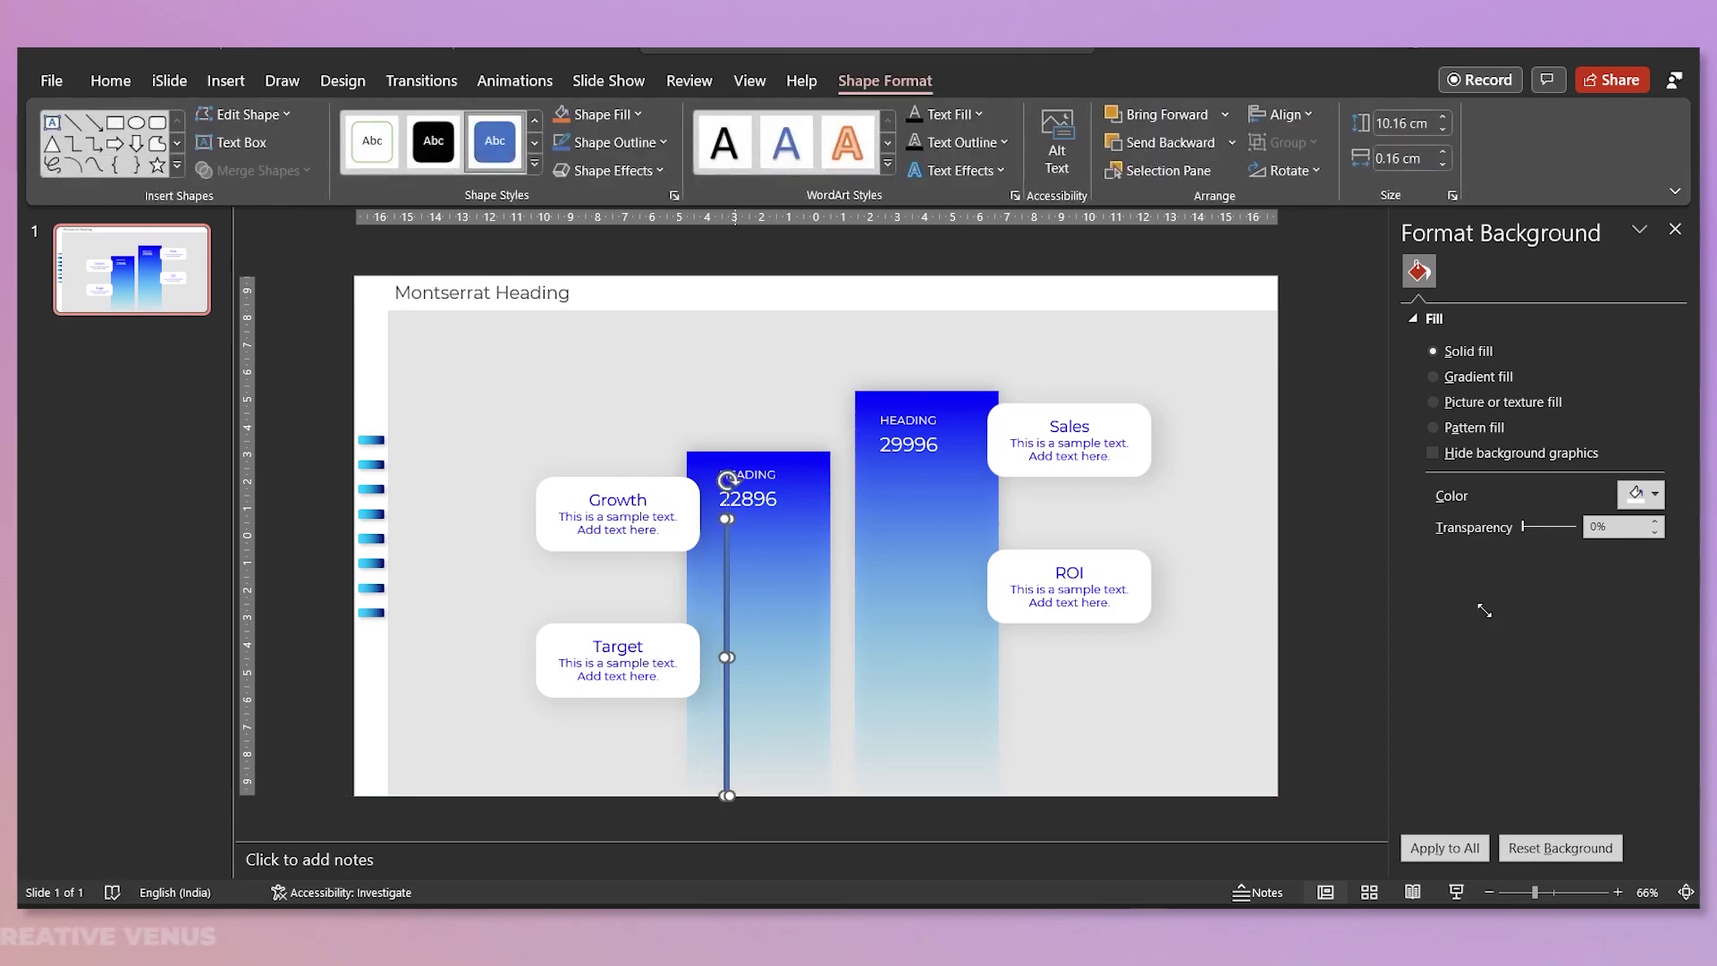
{"action": "left_click", "coordinate": [1637, 550]}
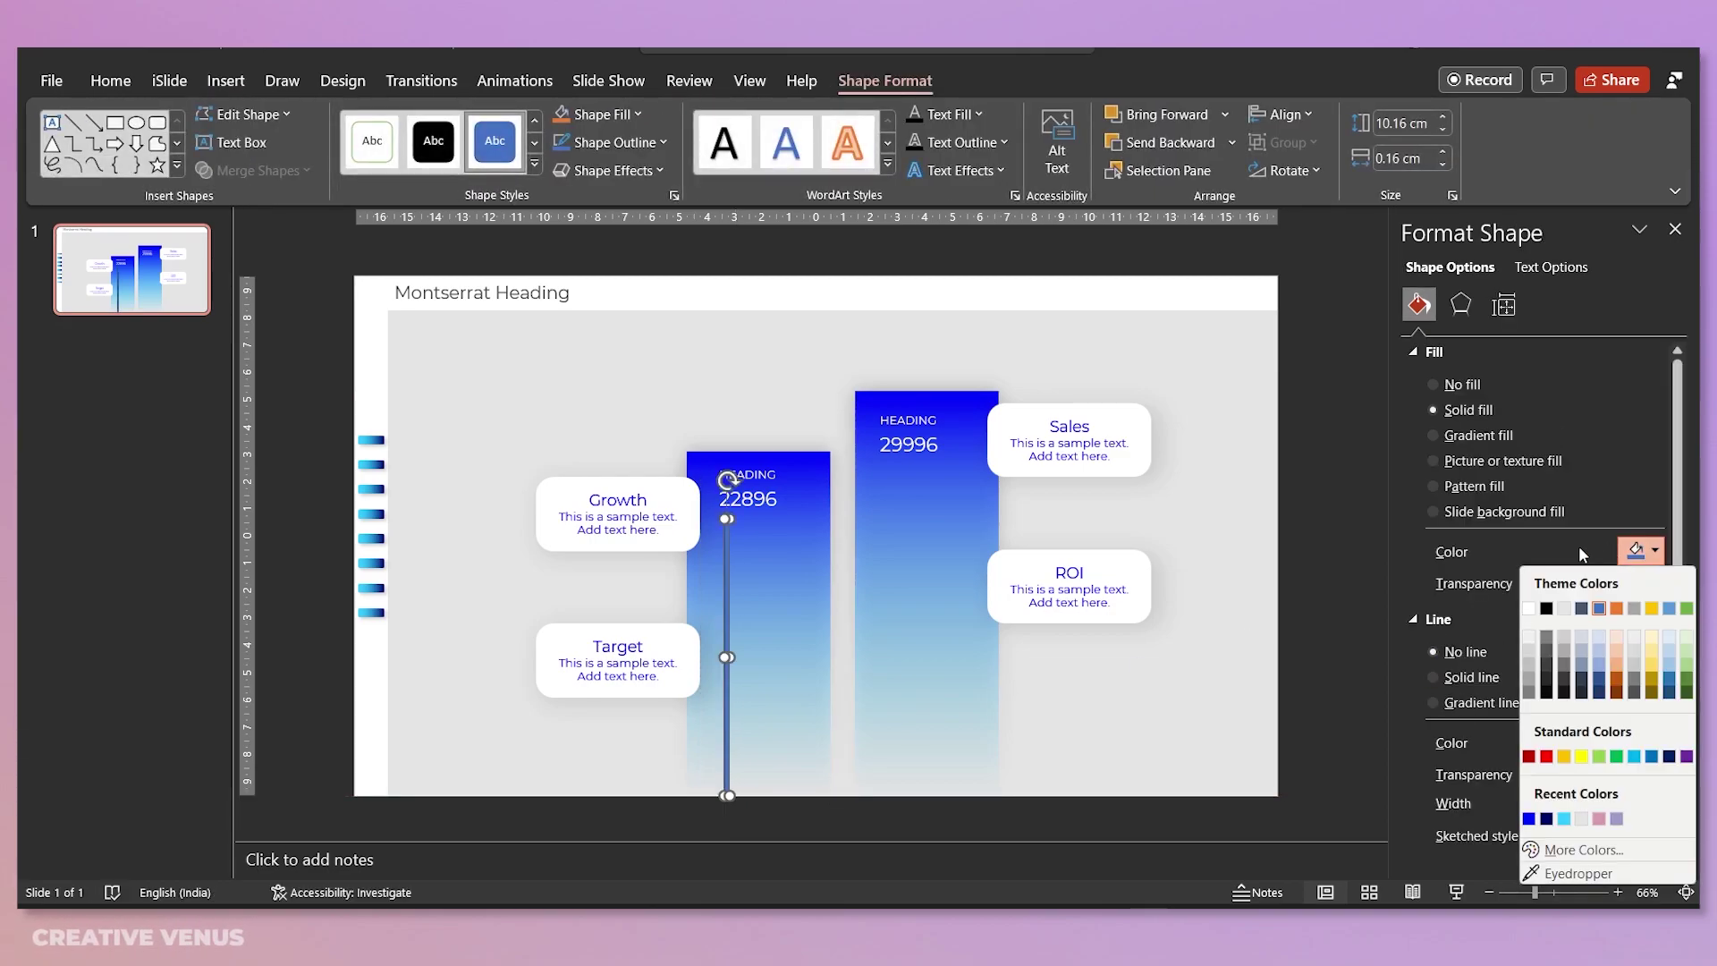
{"action": "left_click", "coordinate": [1529, 608]}
{"action": "left_click", "coordinate": [1467, 678]}
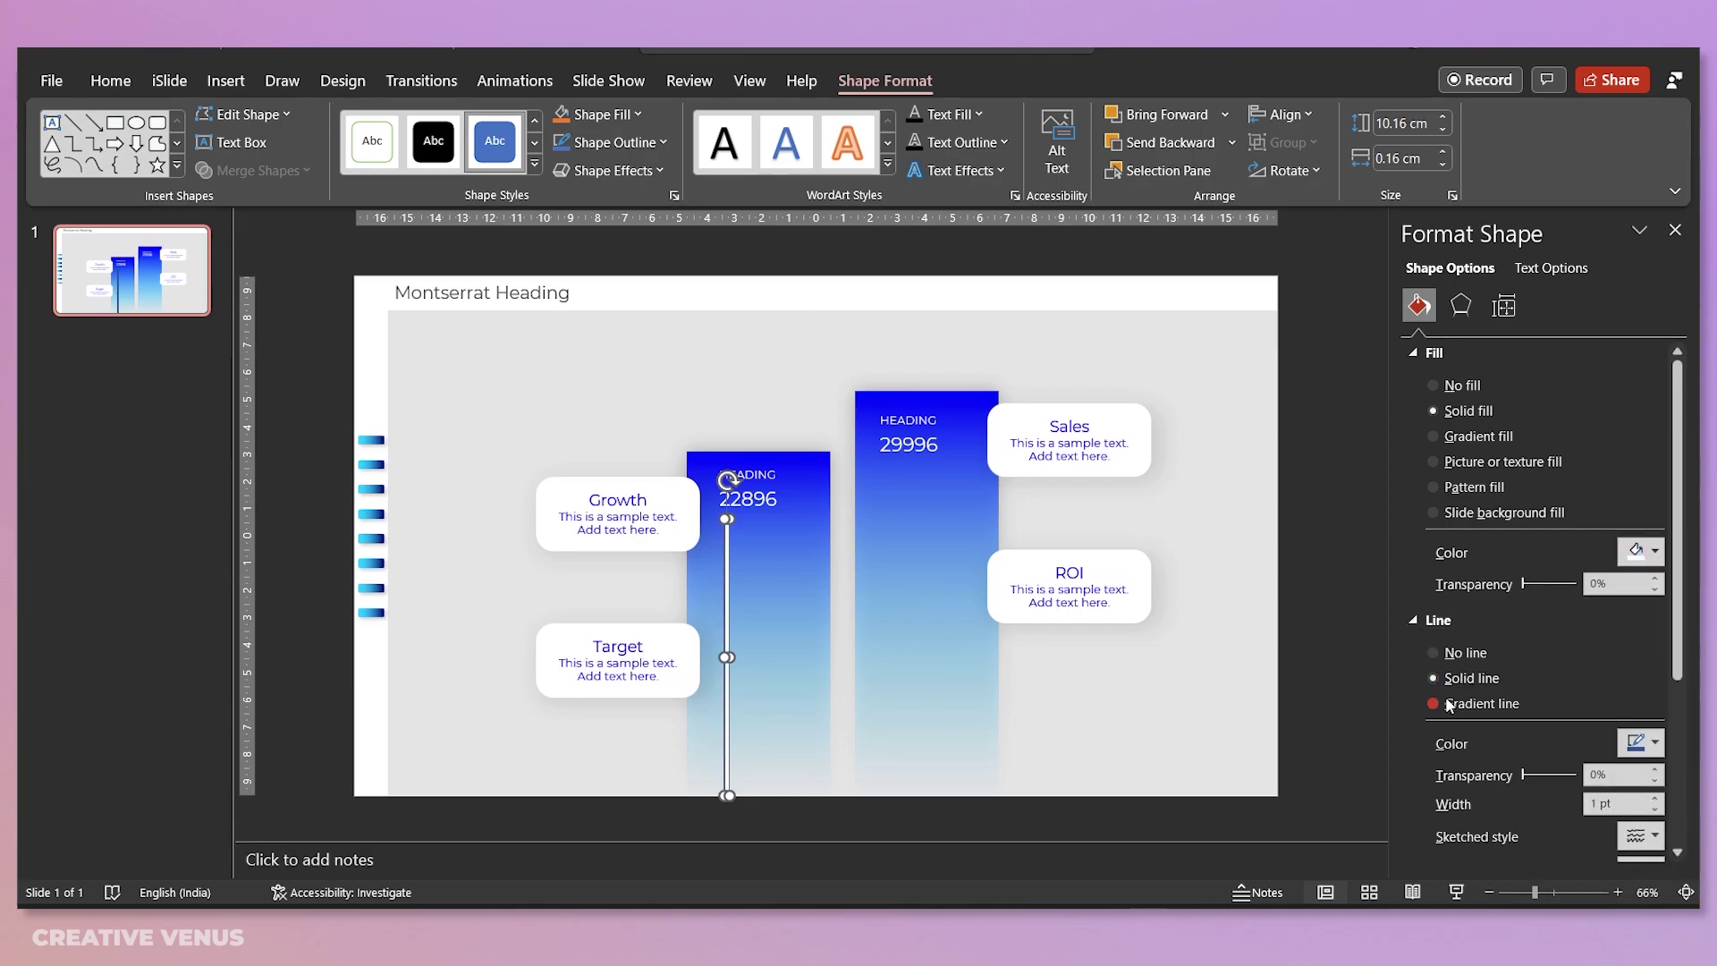
{"action": "left_click", "coordinate": [1449, 659]}
{"action": "left_click_drag", "start_coordinate": [1521, 583], "coordinate": [1545, 584]}
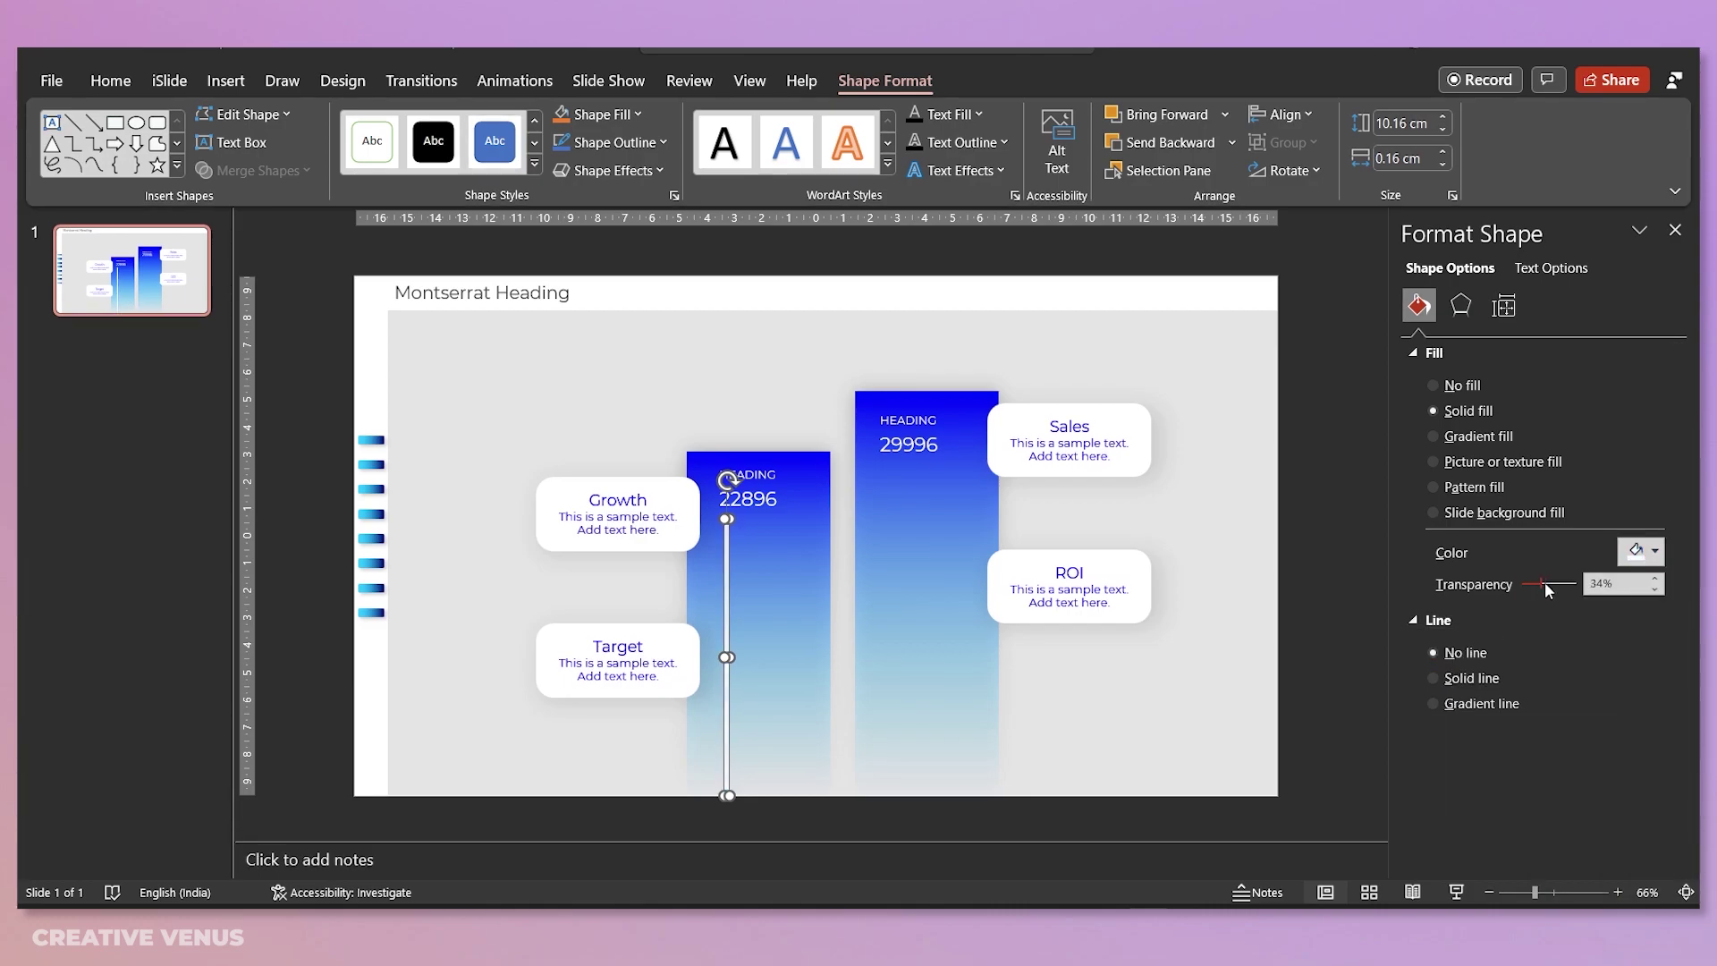
{"action": "left_click", "coordinate": [1303, 569]}
Step: Copy the line into the taller bar and extend its height to 12.1 cm
{"action": "left_click", "coordinate": [726, 595]}
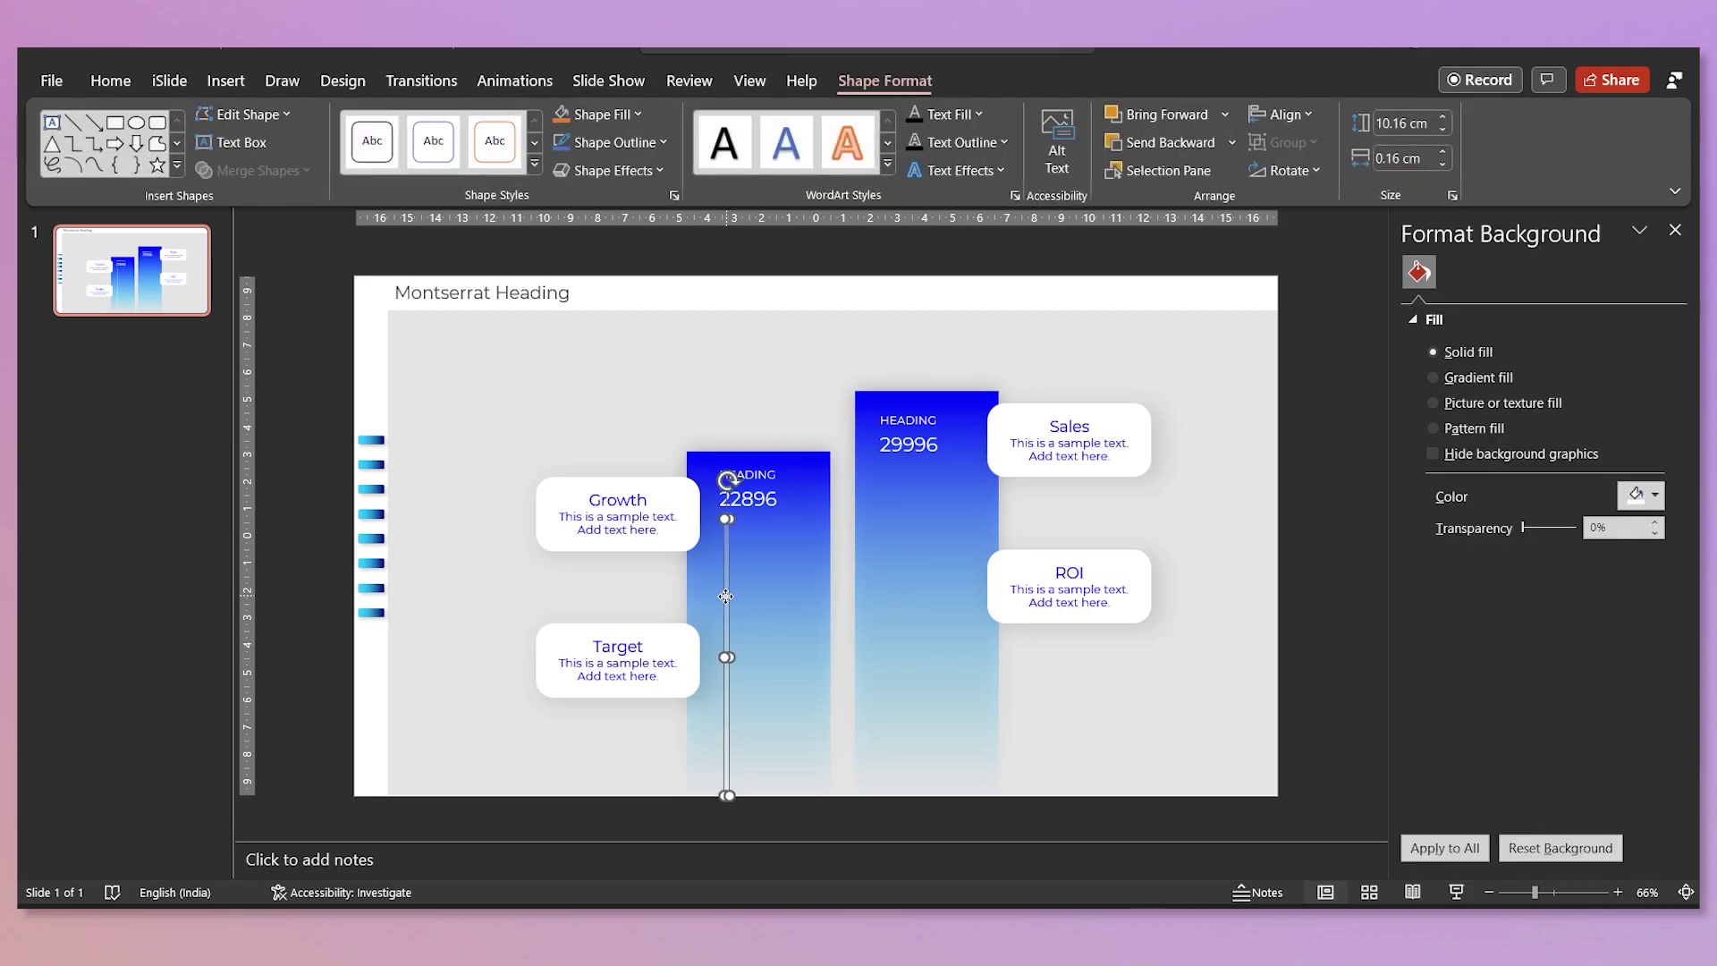
{"action": "left_click_drag", "start_coordinate": [726, 595], "coordinate": [886, 540]}
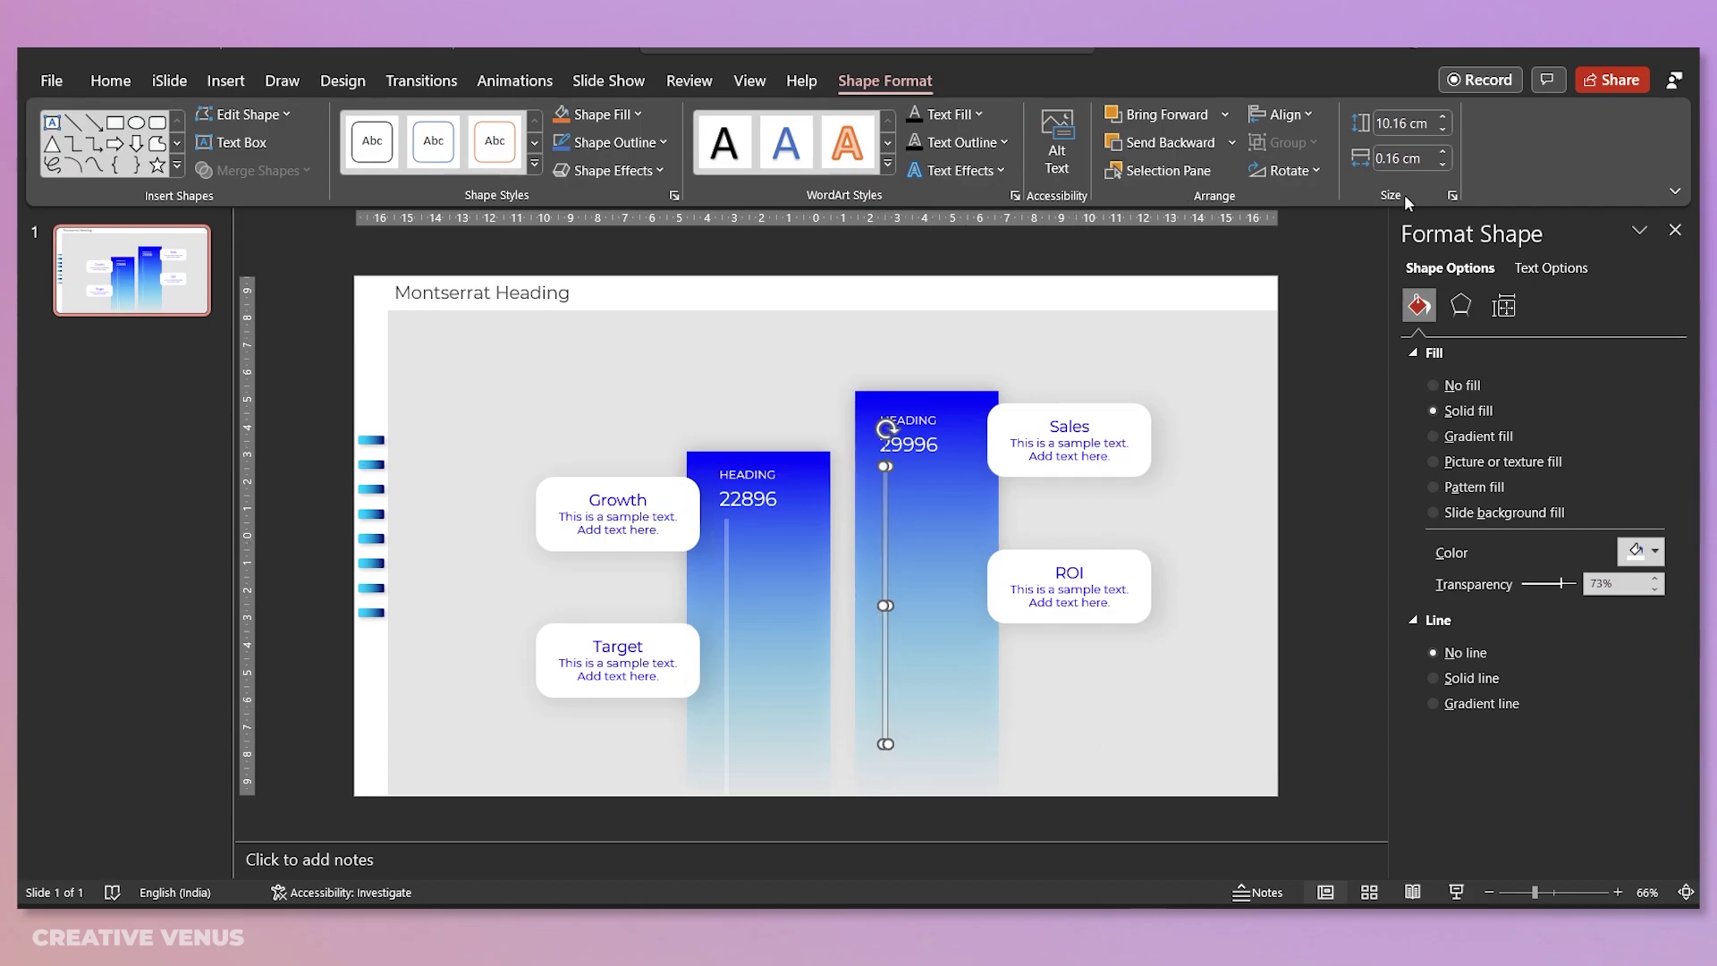
{"action": "left_click", "coordinate": [1443, 117]}
{"action": "left_click", "coordinate": [1443, 117]}
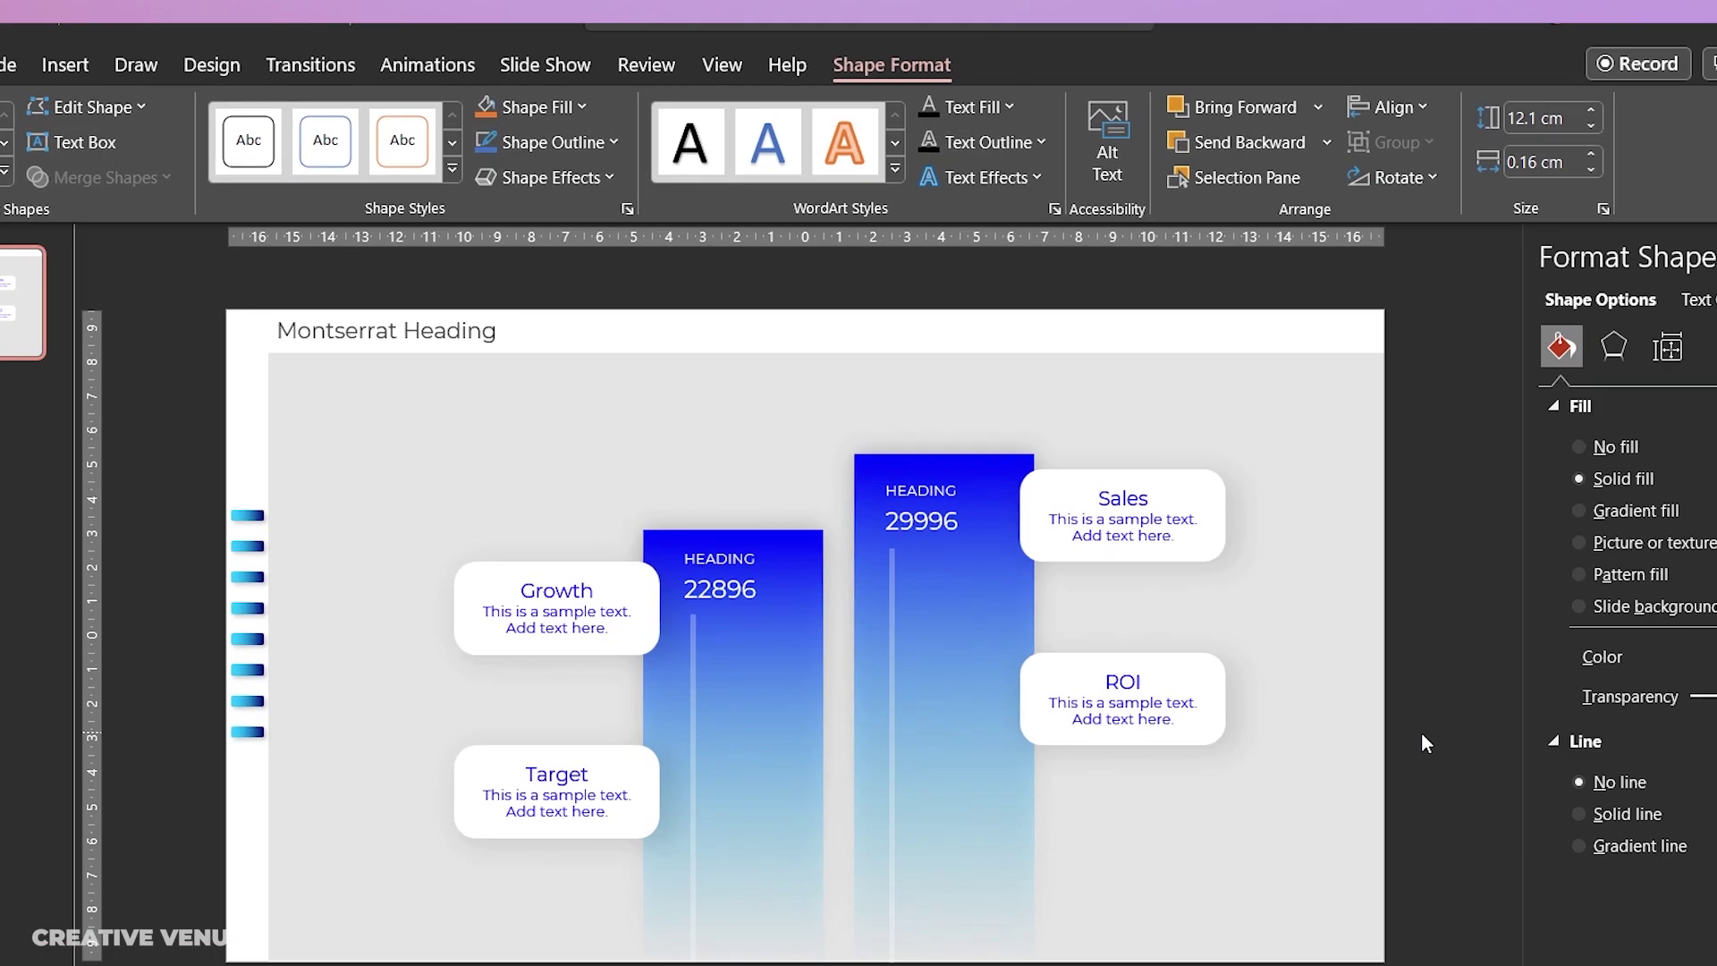
Step: Format the Montserrat Heading title as UPPERCASE with Loose spacing at 14 pt, and copy it to the upper right
{"action": "left_click", "coordinate": [1306, 617]}
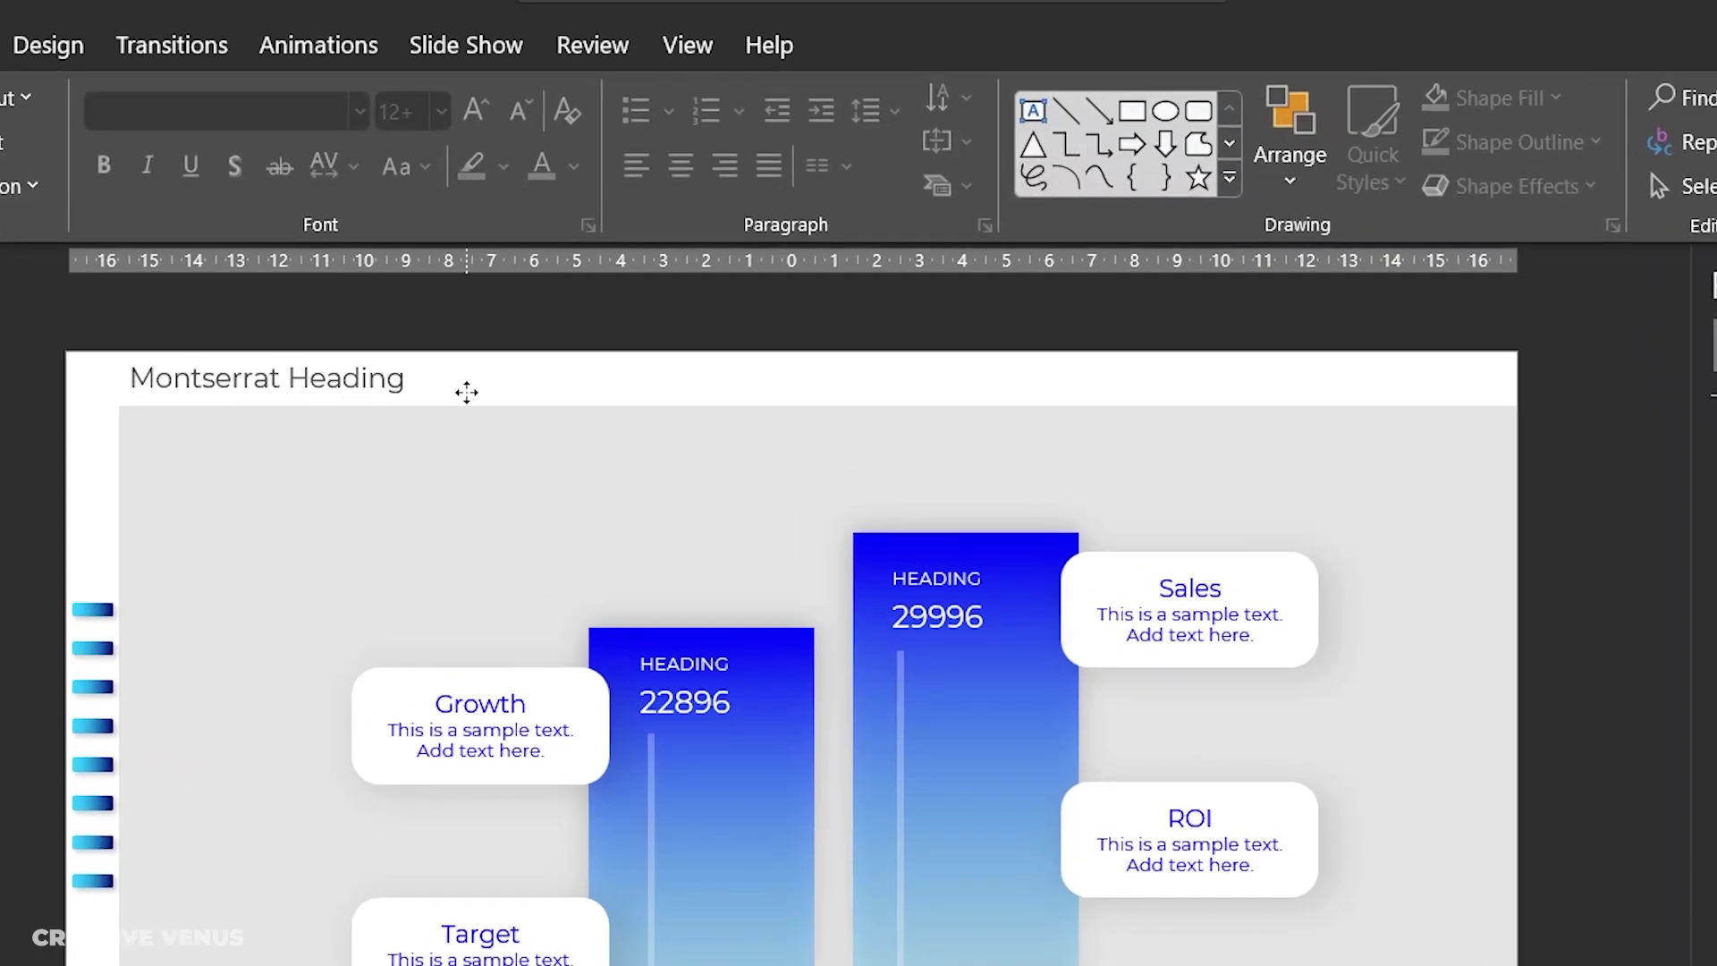
{"action": "left_click", "coordinate": [609, 290]}
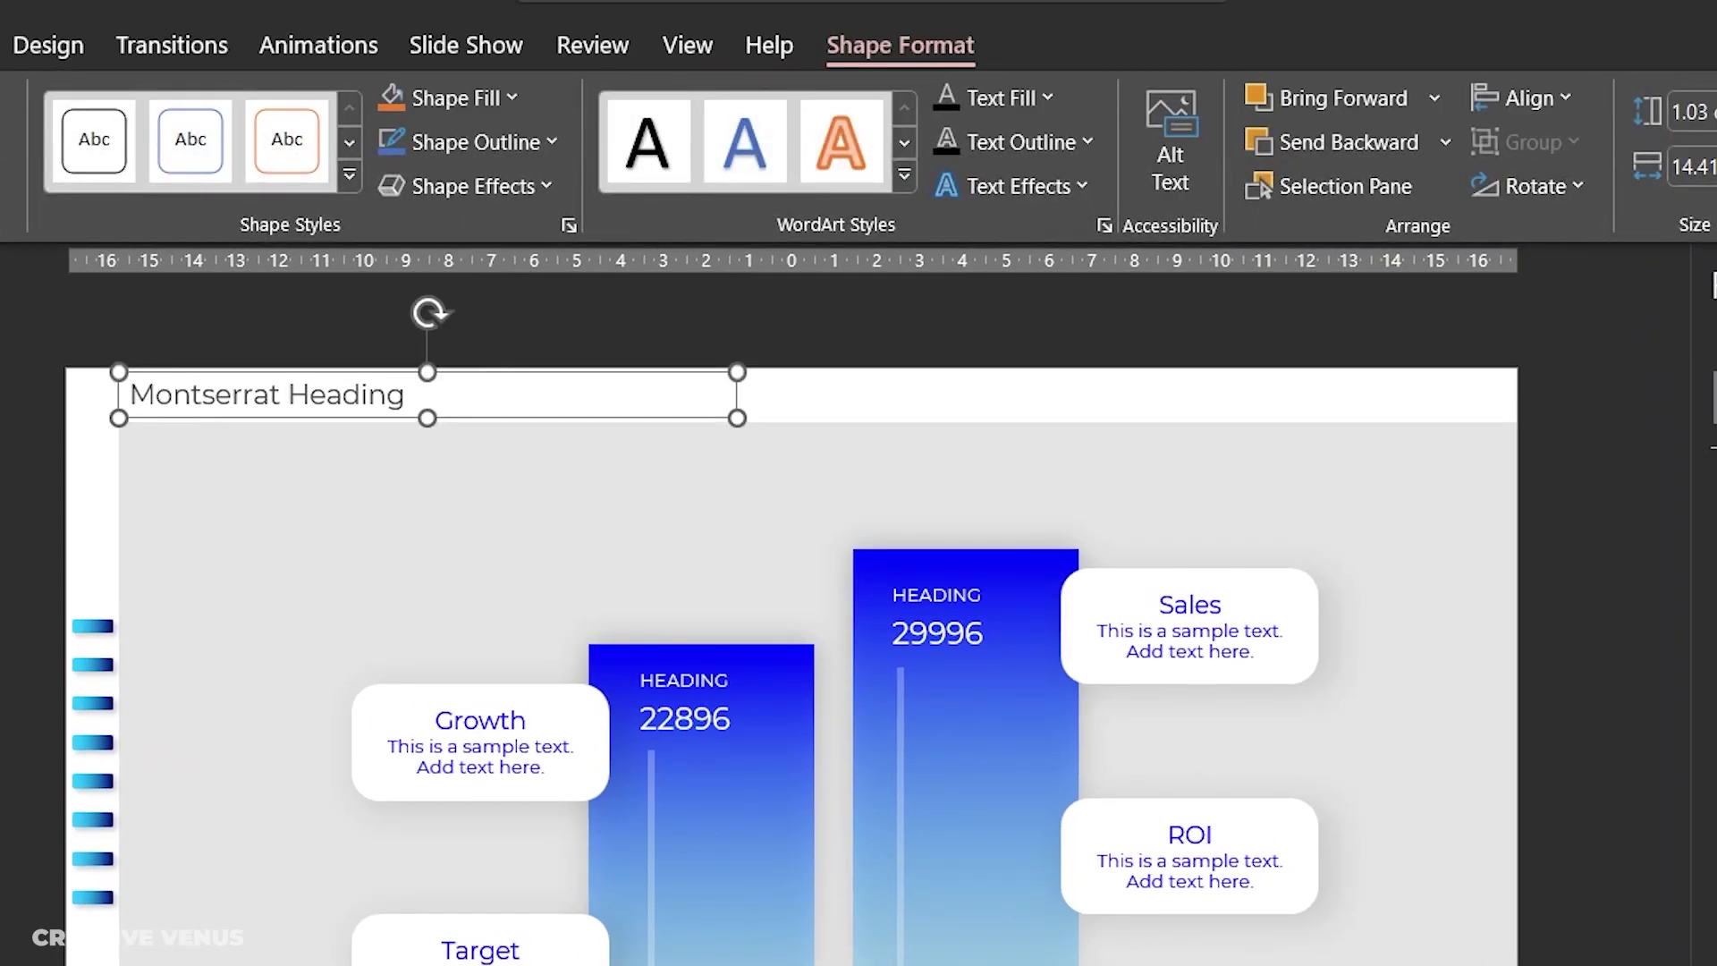
{"action": "key", "text": "alt+h"}
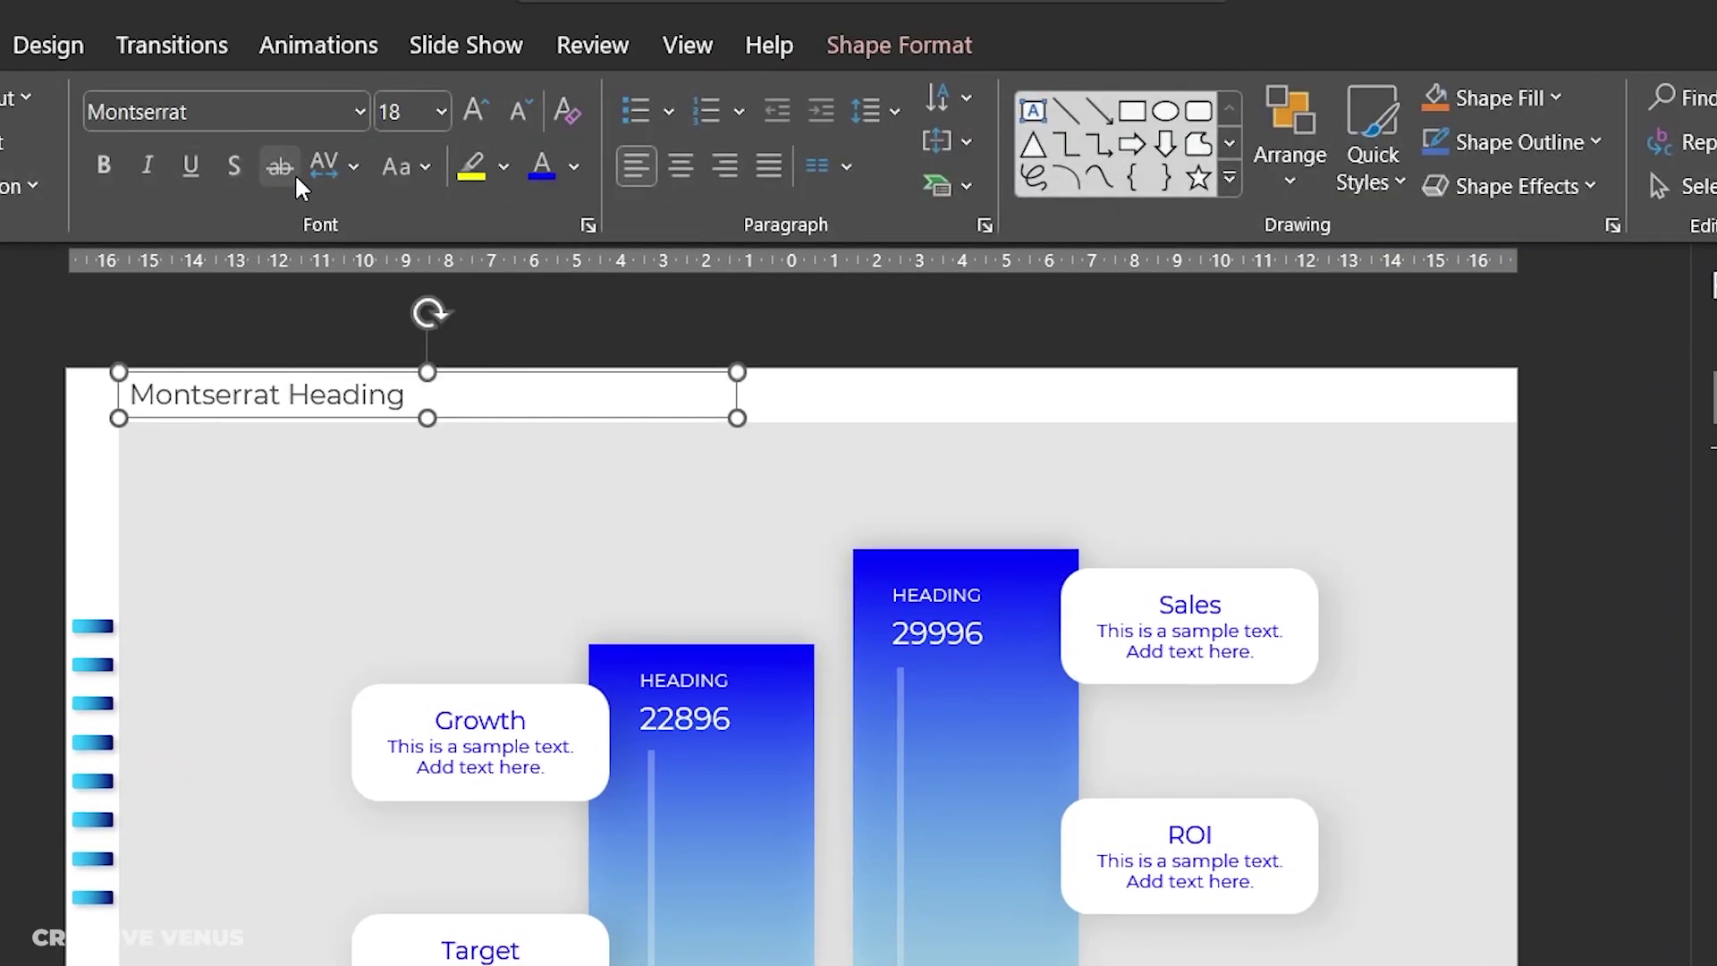
{"action": "left_click", "coordinate": [405, 187]}
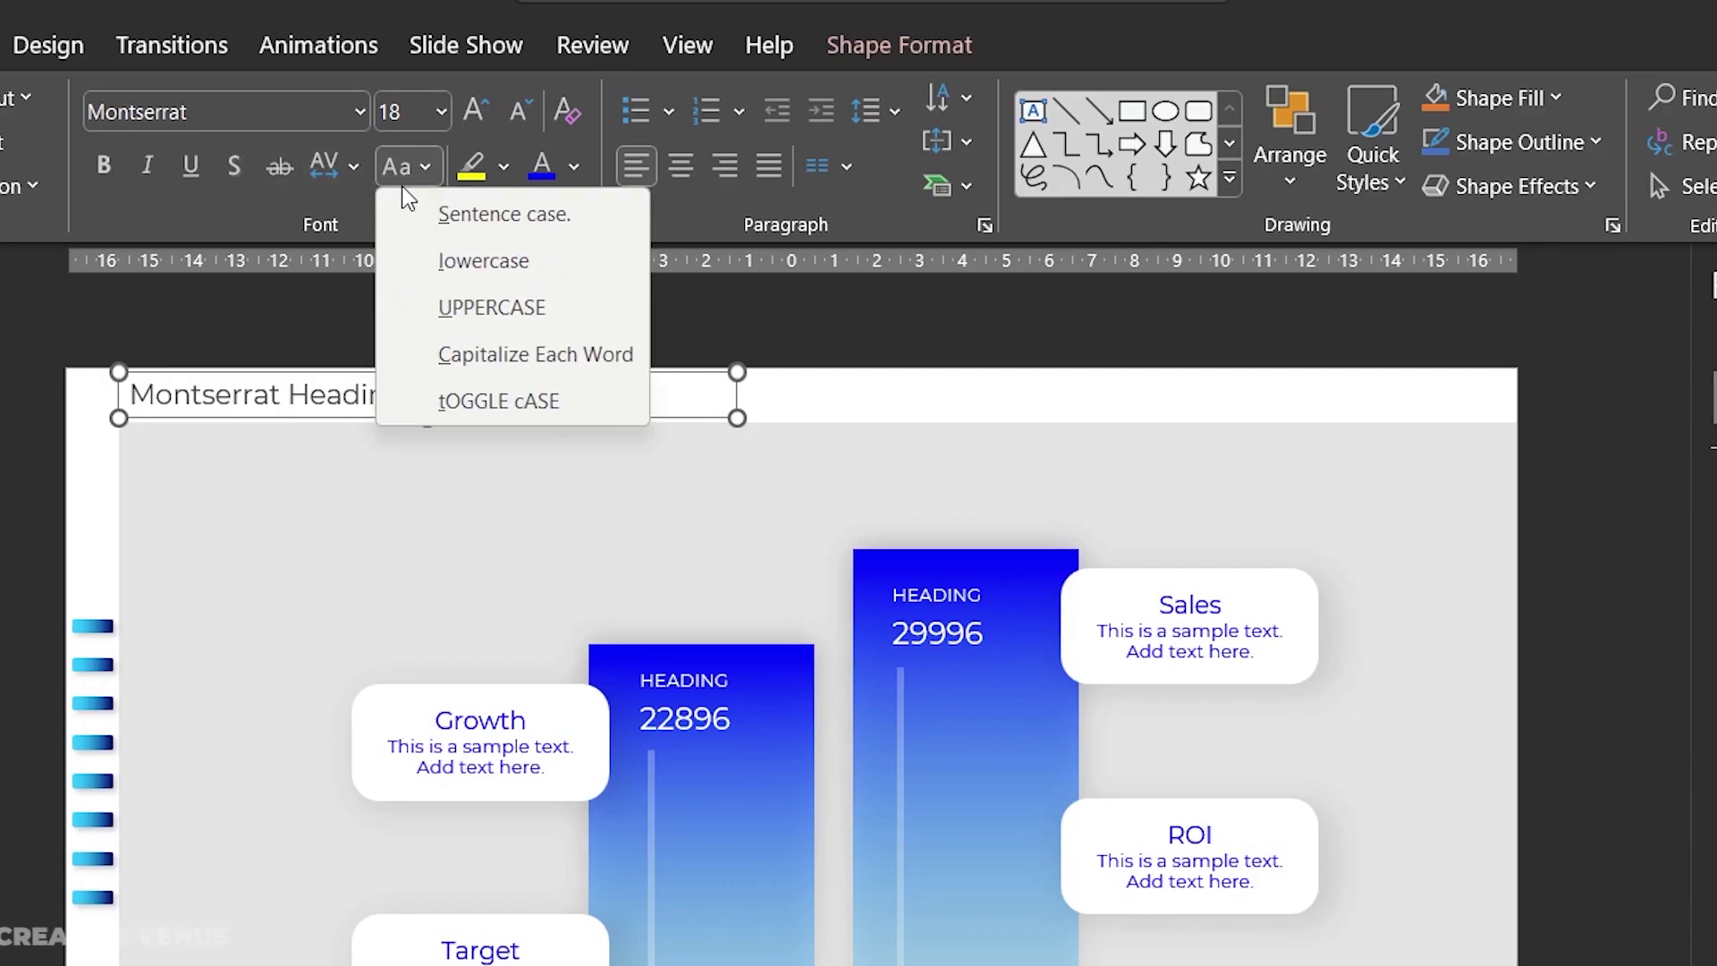
{"action": "left_click", "coordinate": [444, 307]}
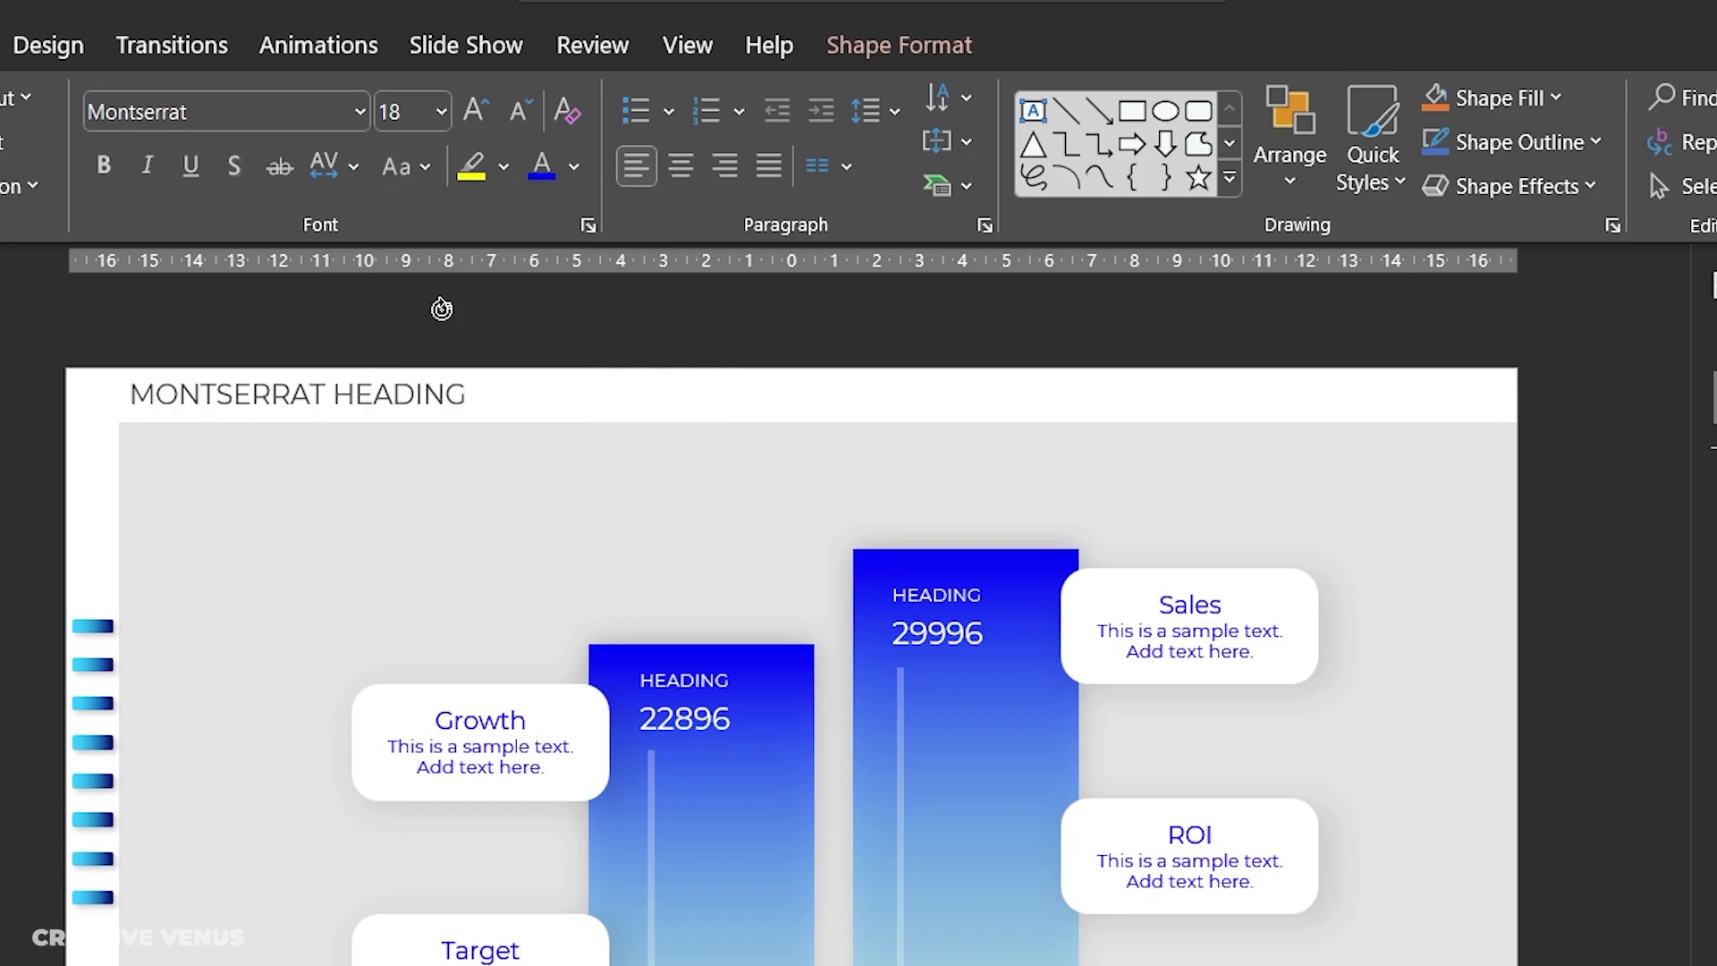
{"action": "left_click", "coordinate": [349, 169]}
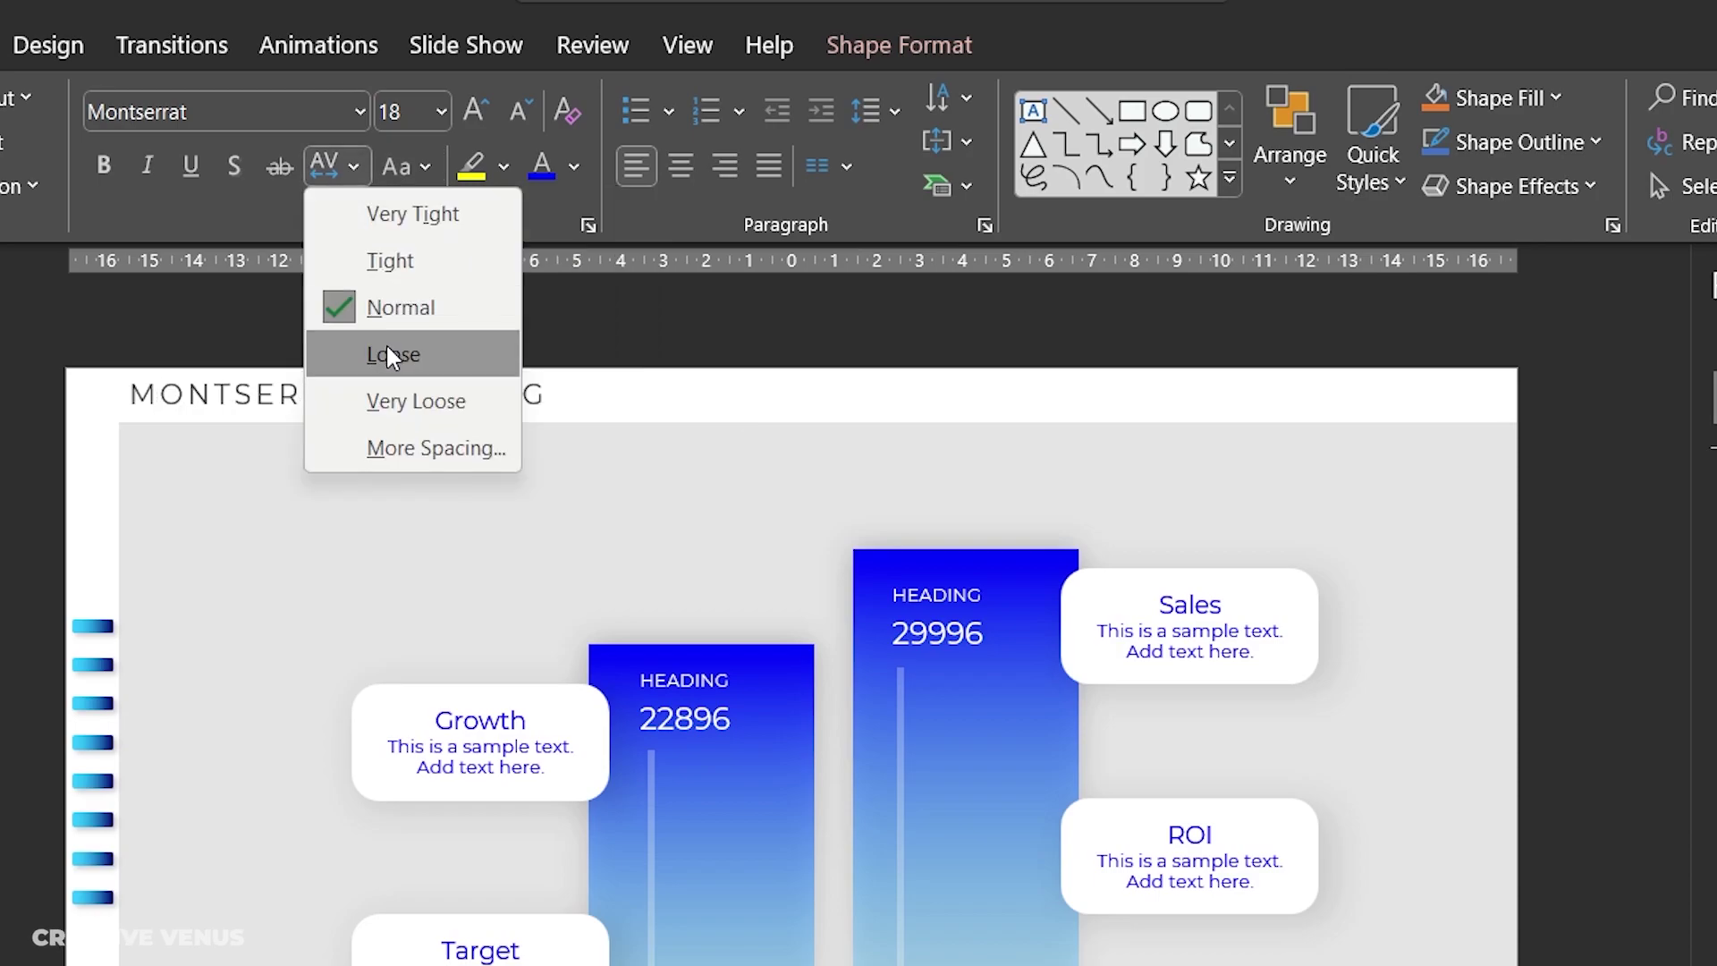
{"action": "left_click", "coordinate": [390, 355]}
{"action": "left_click", "coordinate": [520, 112]}
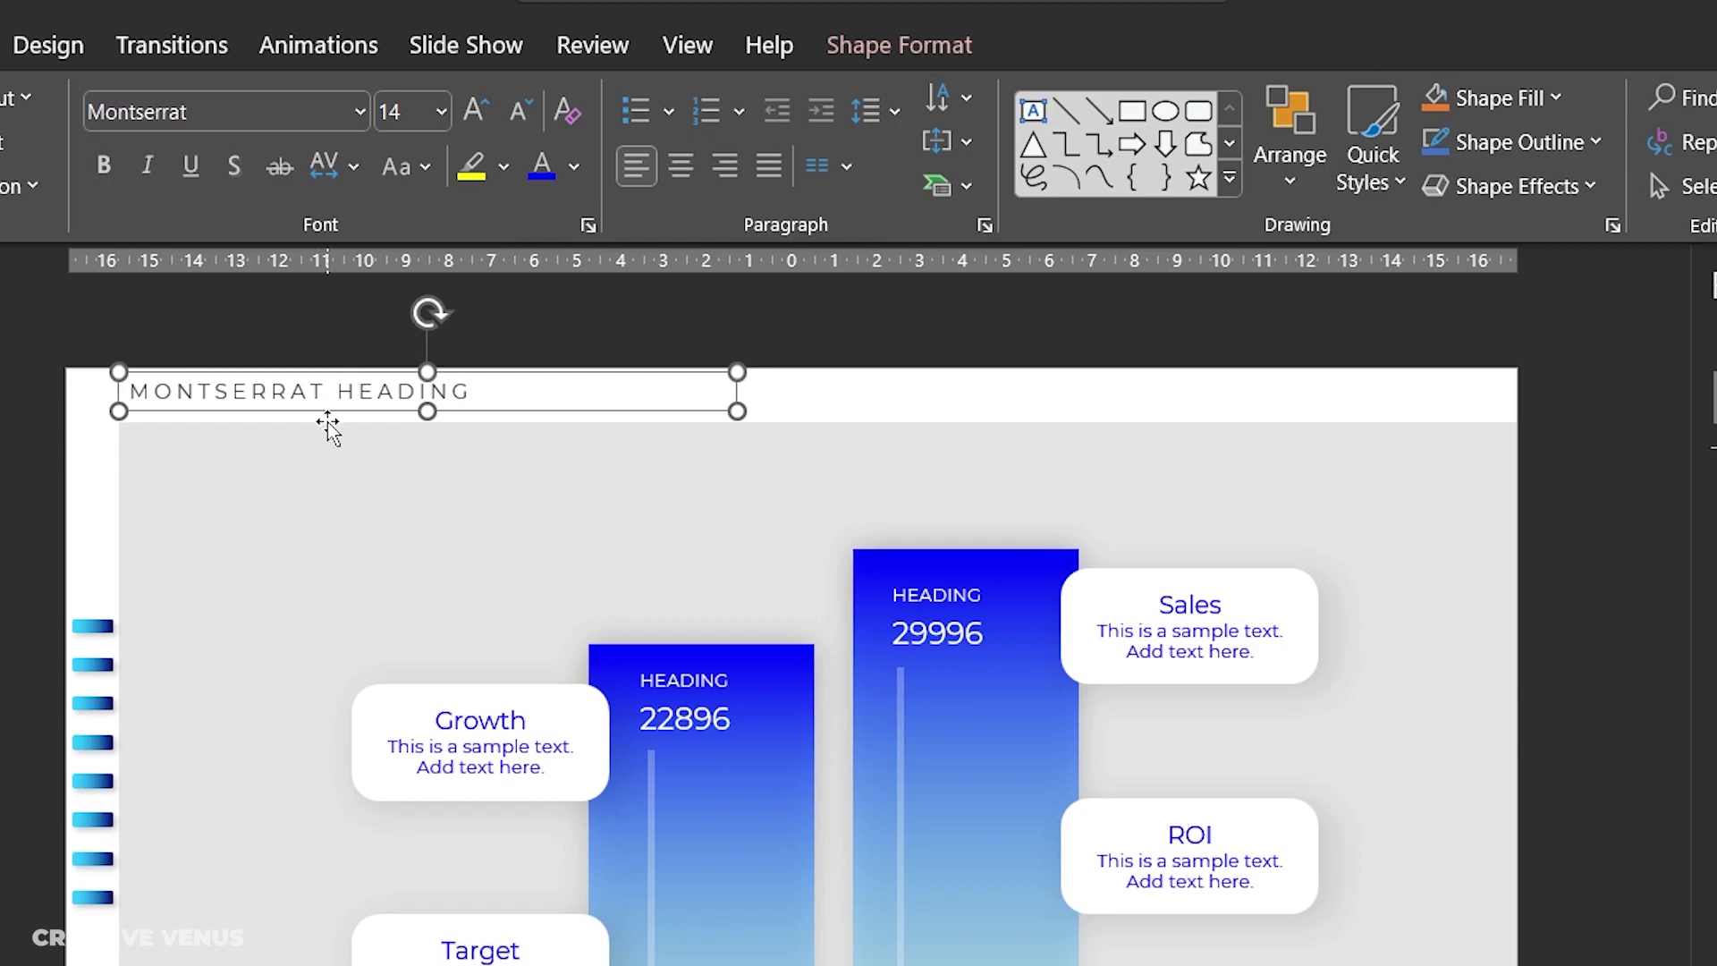
{"action": "left_click_drag", "start_coordinate": [394, 398], "coordinate": [1284, 404]}
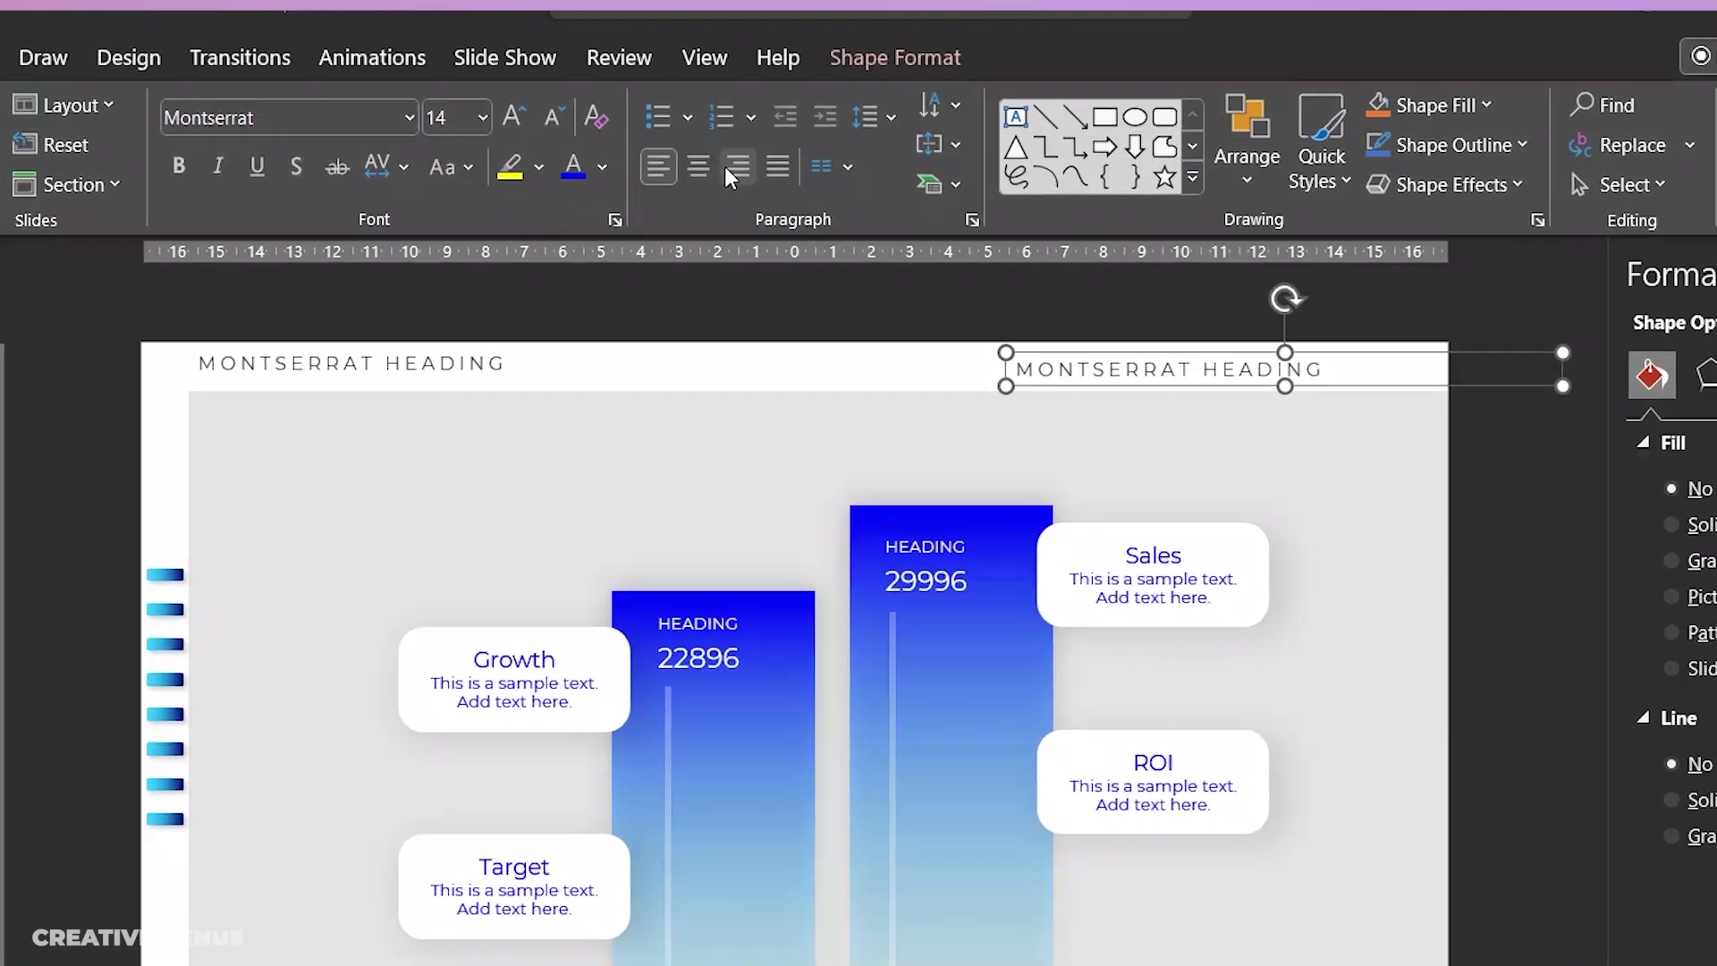
Step: Right-align the heading copy, retype it as 'sub heading here', and shrink its font two sizes
{"action": "left_click", "coordinate": [773, 158]}
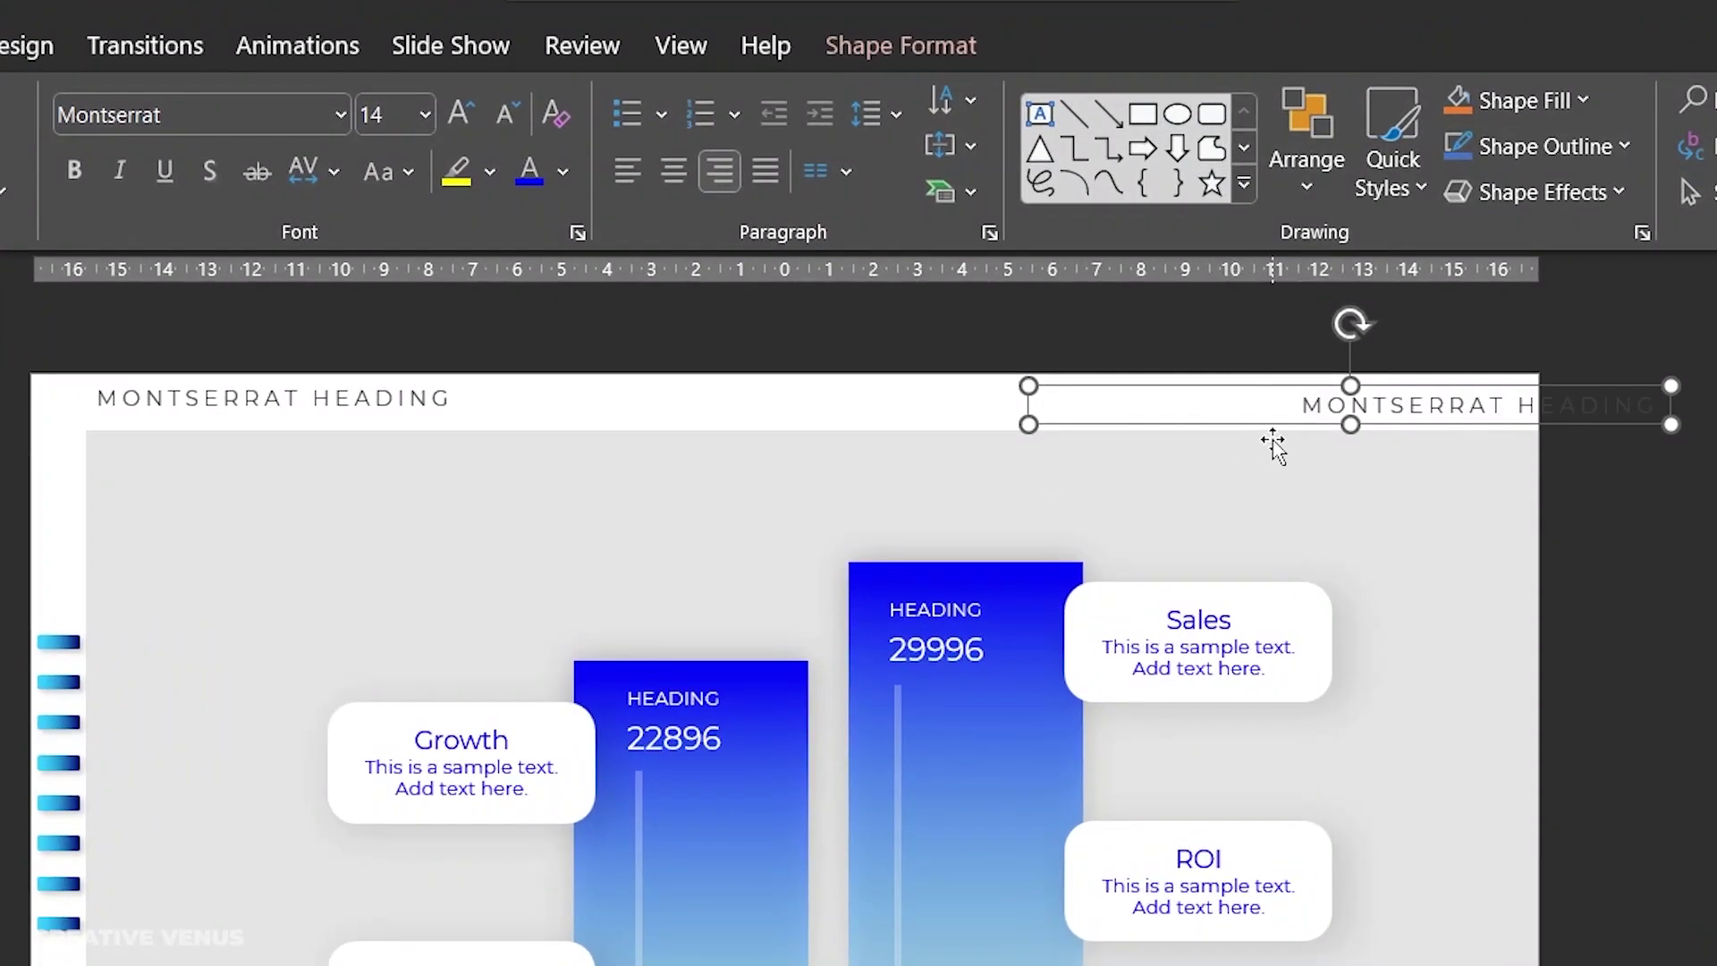
{"action": "left_click_drag", "start_coordinate": [1276, 425], "coordinate": [1143, 408]}
{"action": "double_click", "coordinate": [1279, 393]}
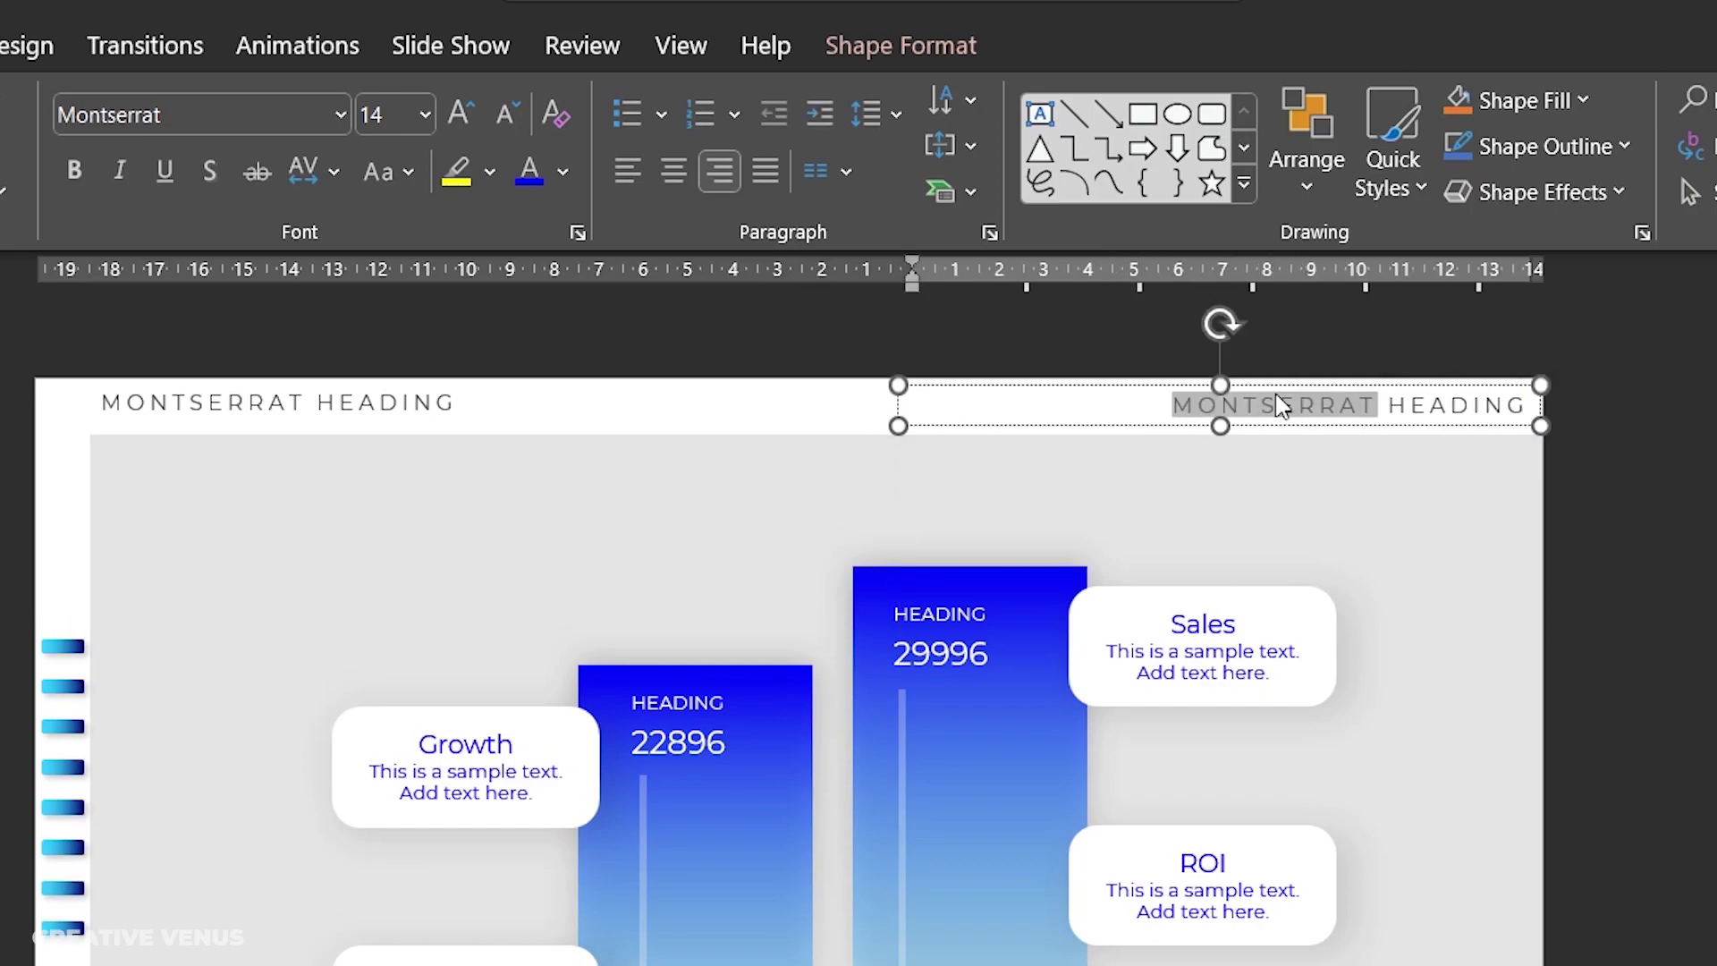
{"action": "key", "text": "ctrl+a"}
{"action": "type", "text": "sub"}
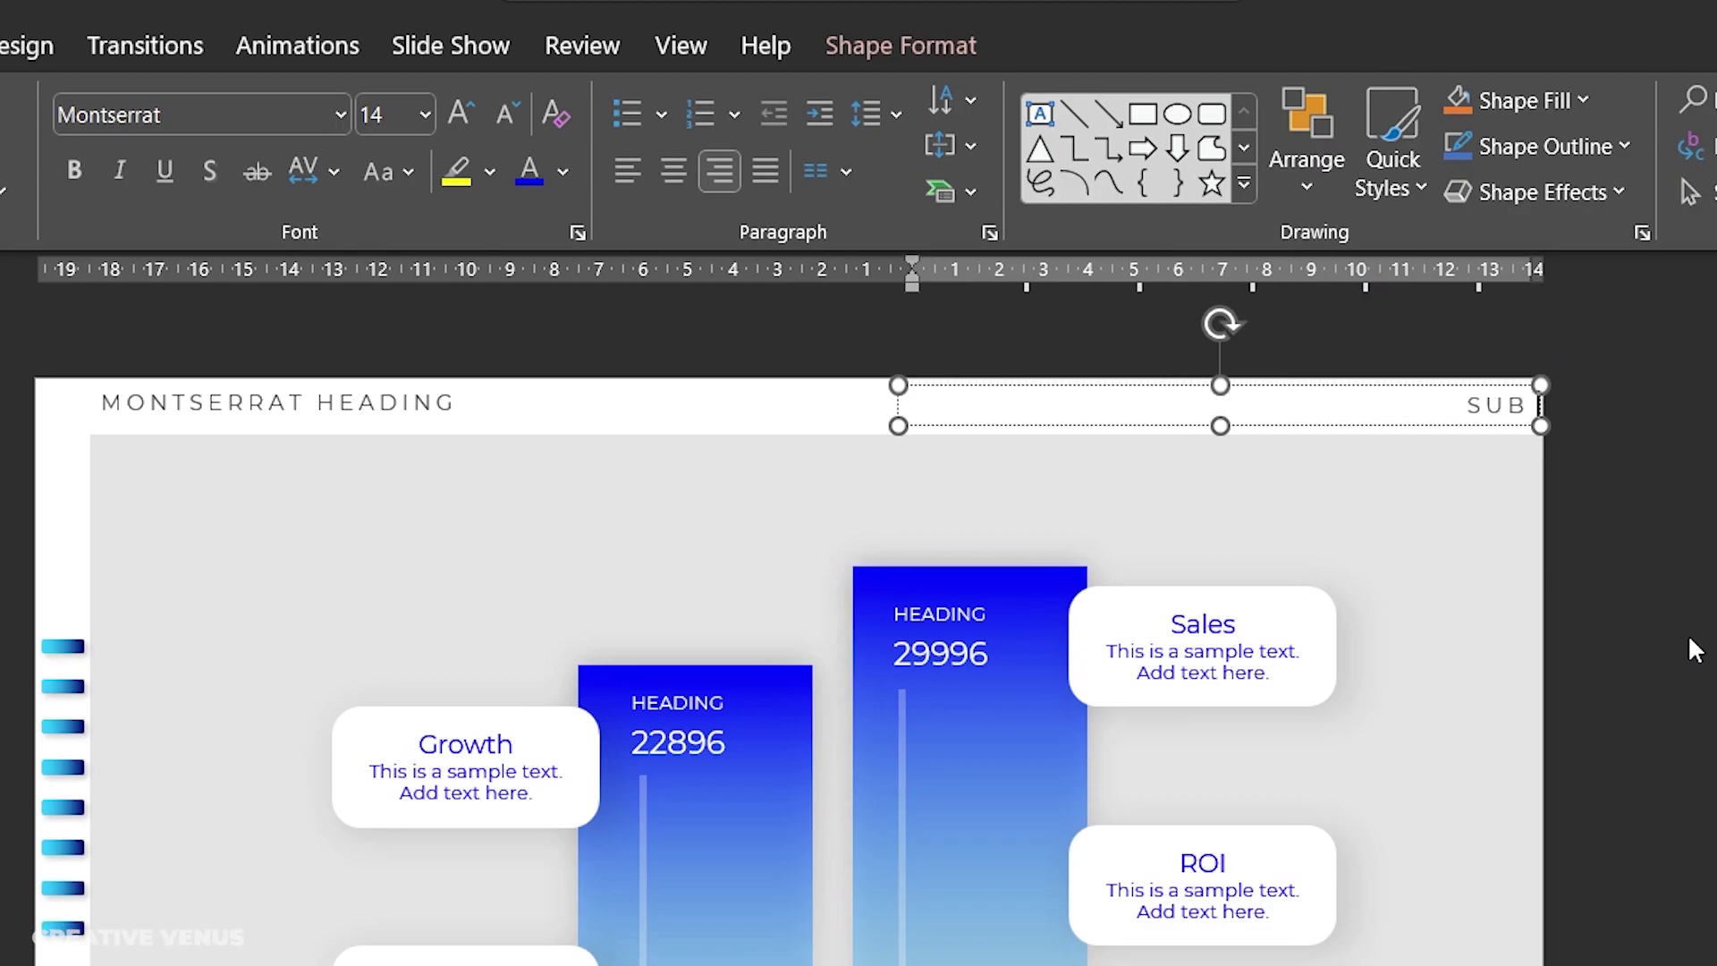
{"action": "type", "text": " heading here"}
{"action": "key", "text": "ctrl+a"}
{"action": "left_click", "coordinate": [500, 126]}
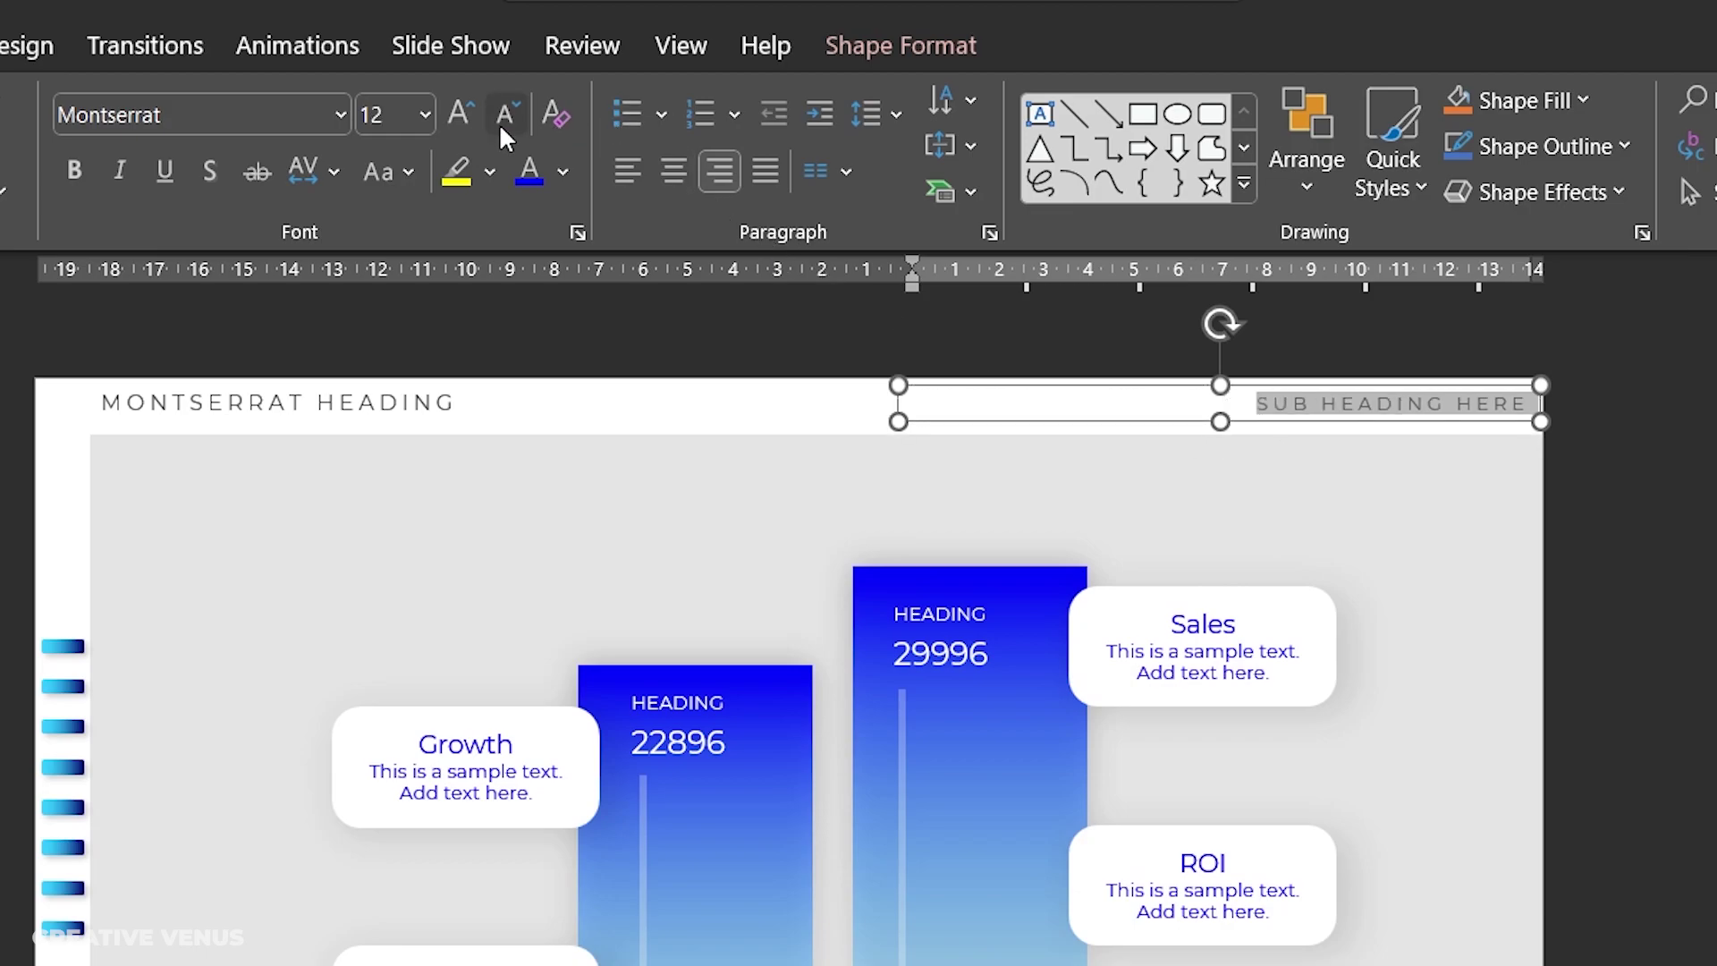
{"action": "left_click", "coordinate": [500, 125]}
{"action": "left_click", "coordinate": [1615, 699]}
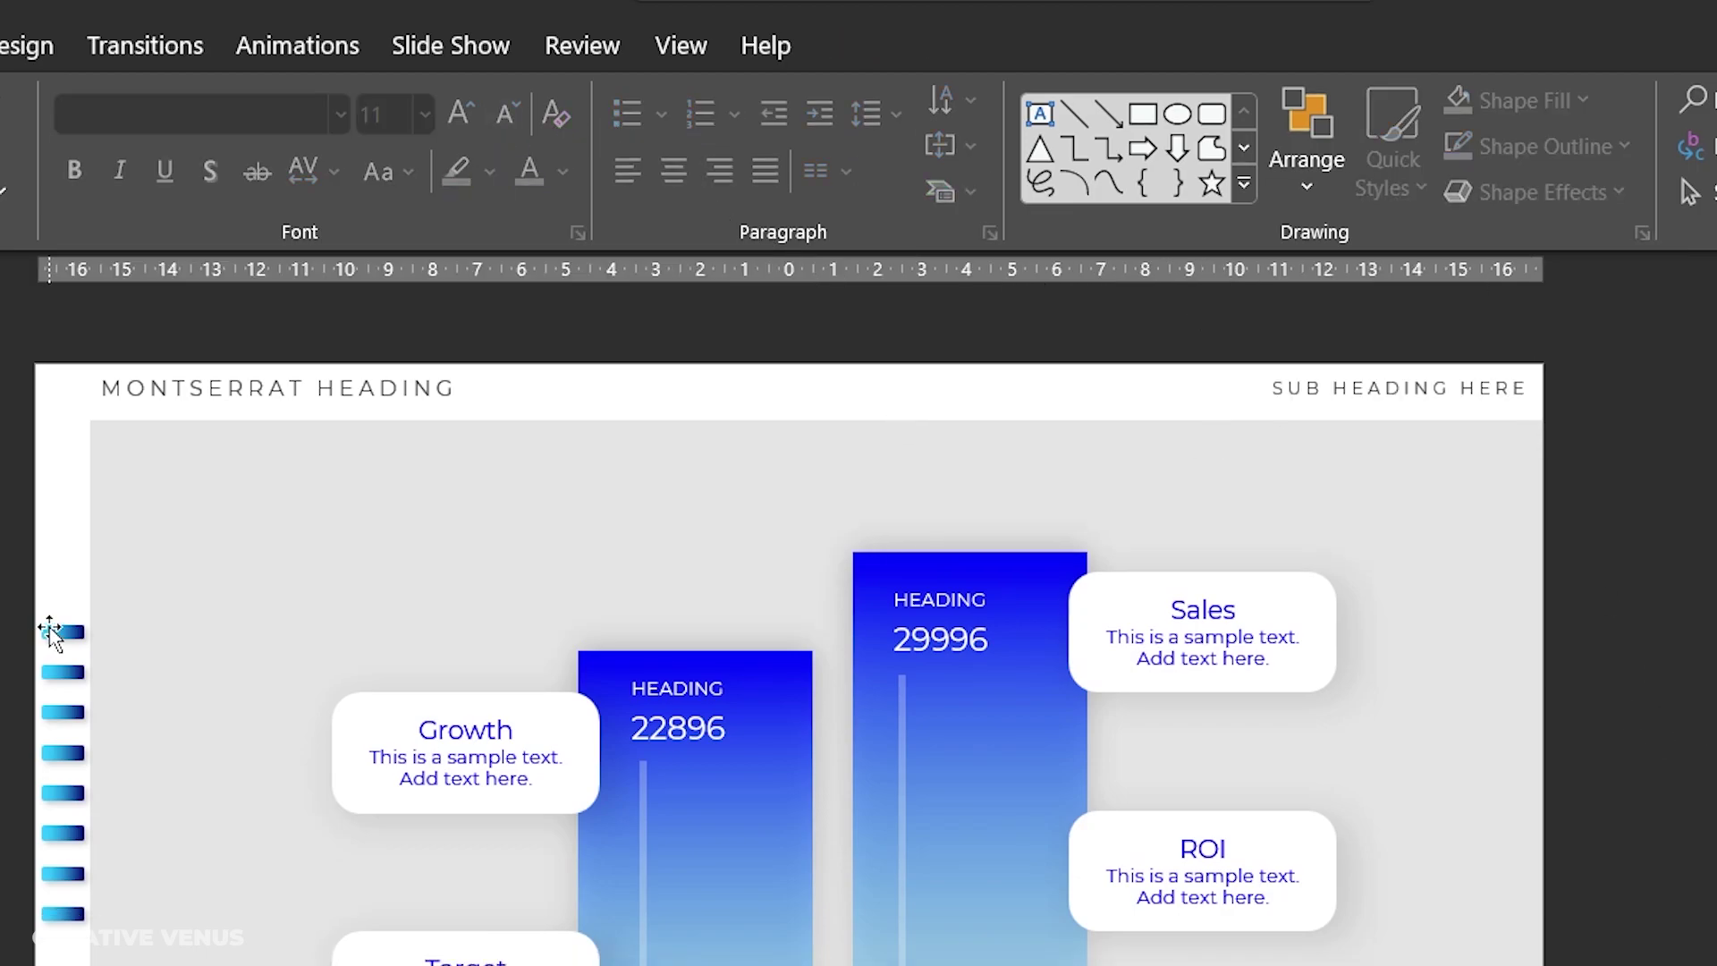
Step: Set the top small bar's gradient stop to the recent bright blue
{"action": "left_click", "coordinate": [53, 631]}
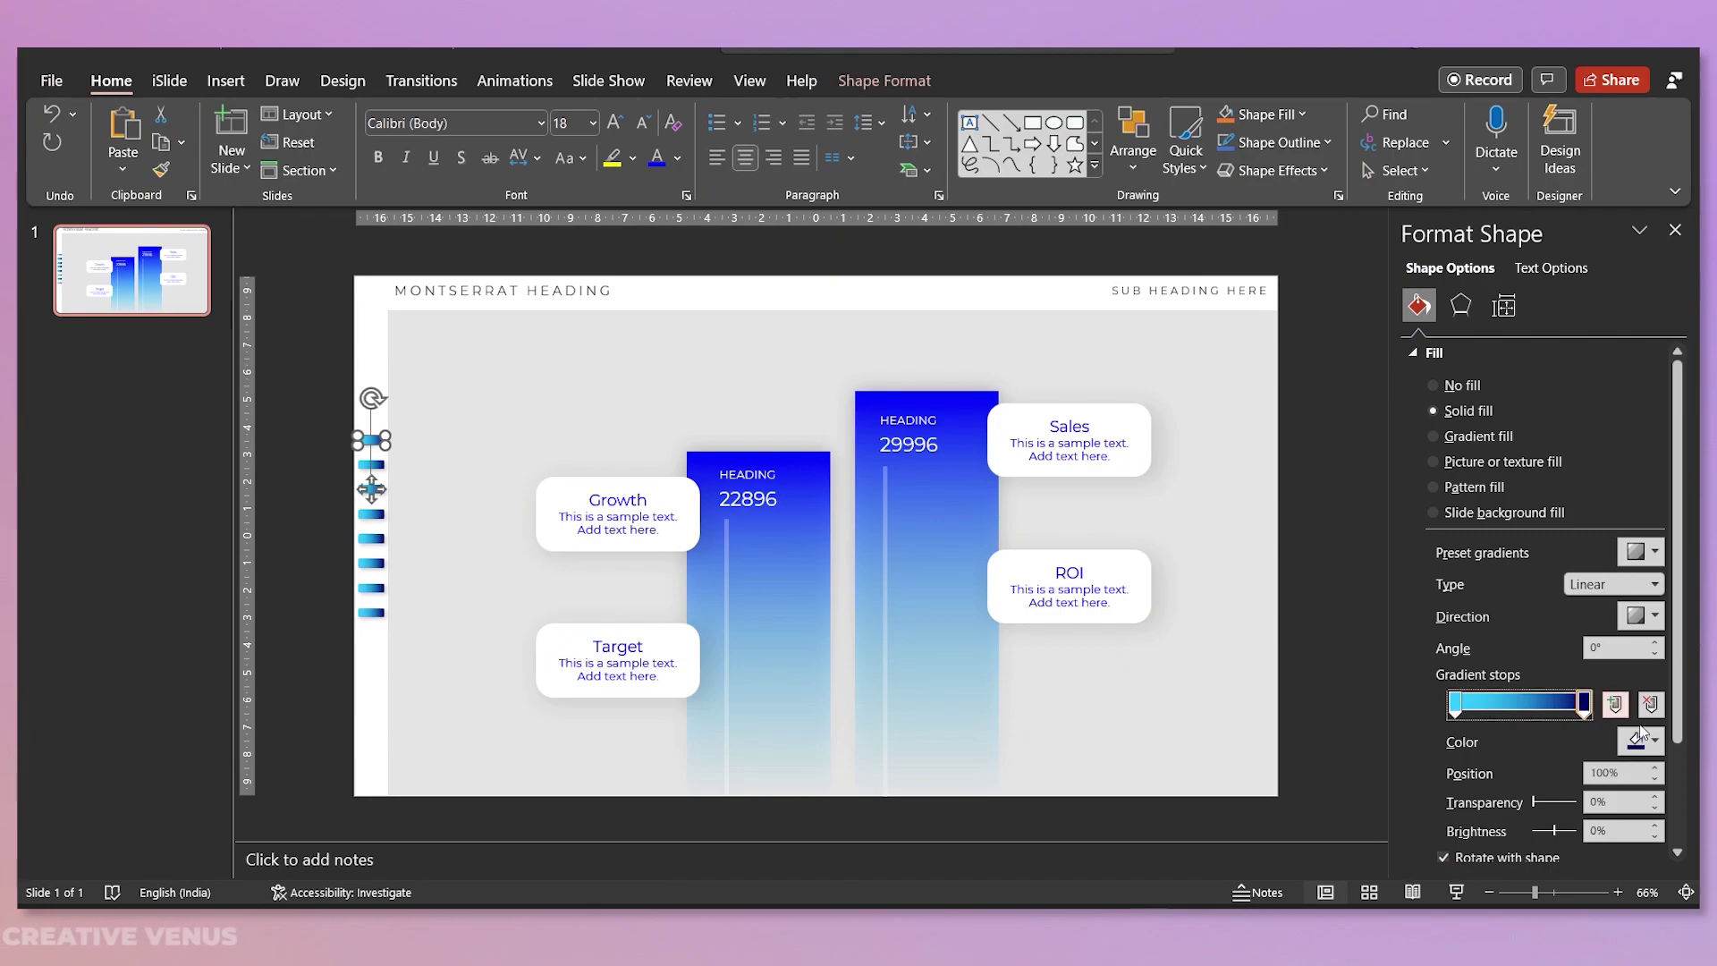
{"action": "left_click", "coordinate": [1639, 739]}
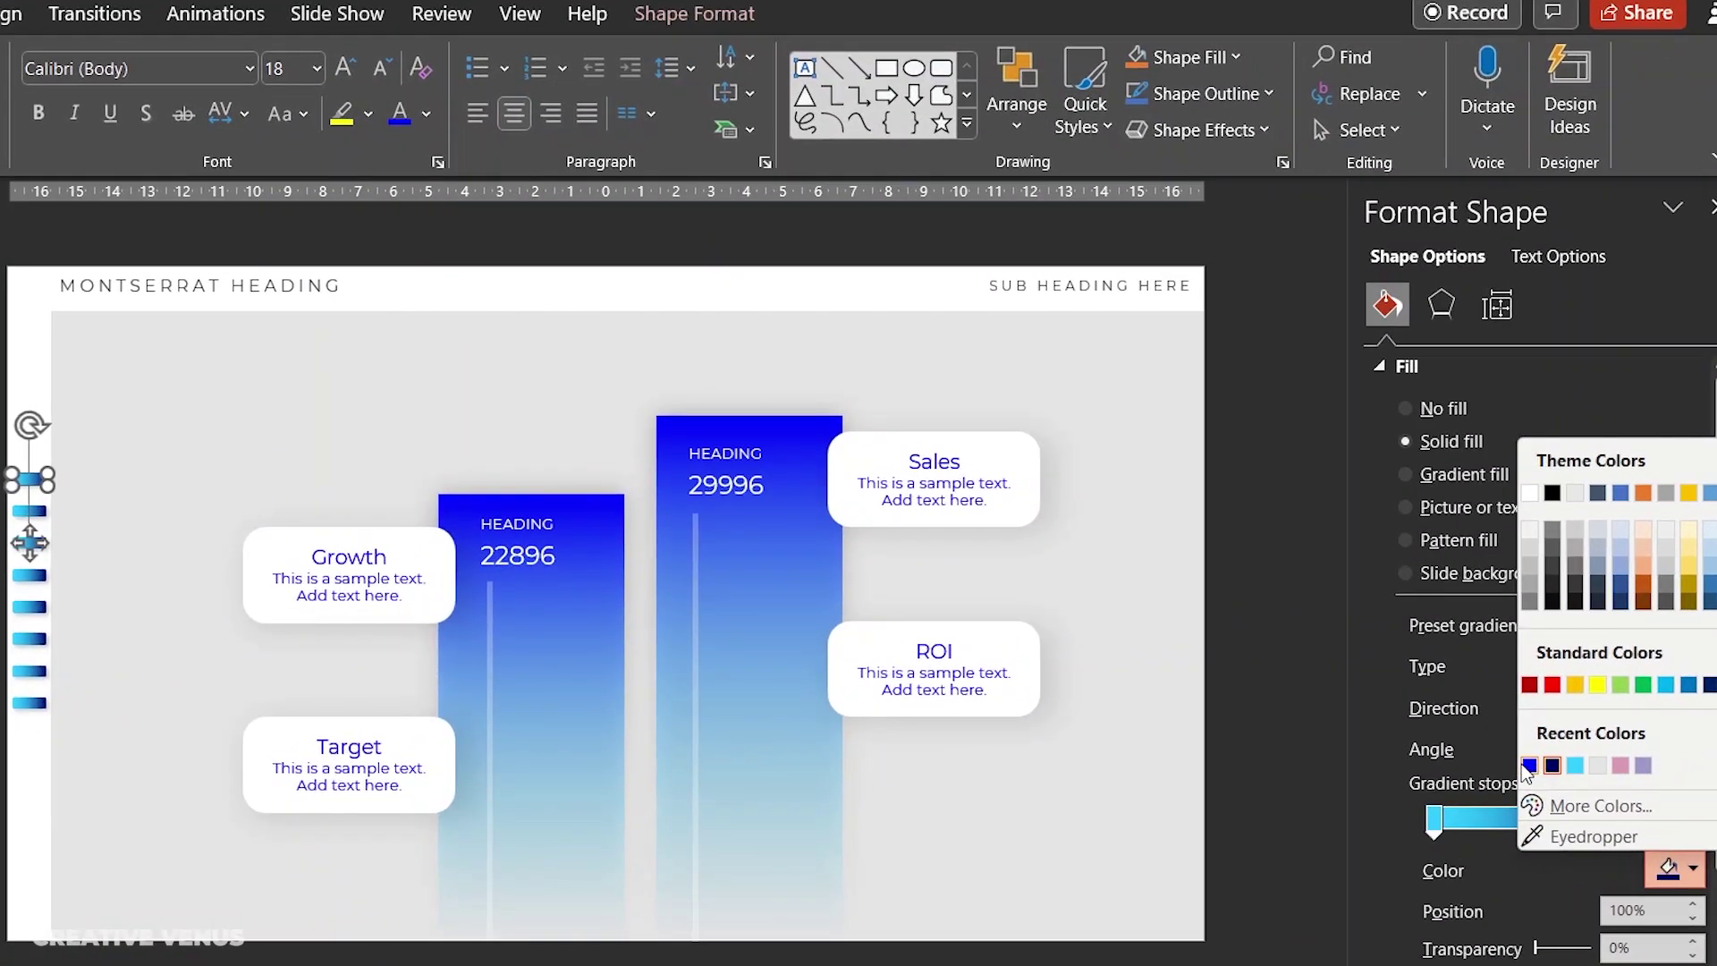
{"action": "left_click", "coordinate": [1535, 700]}
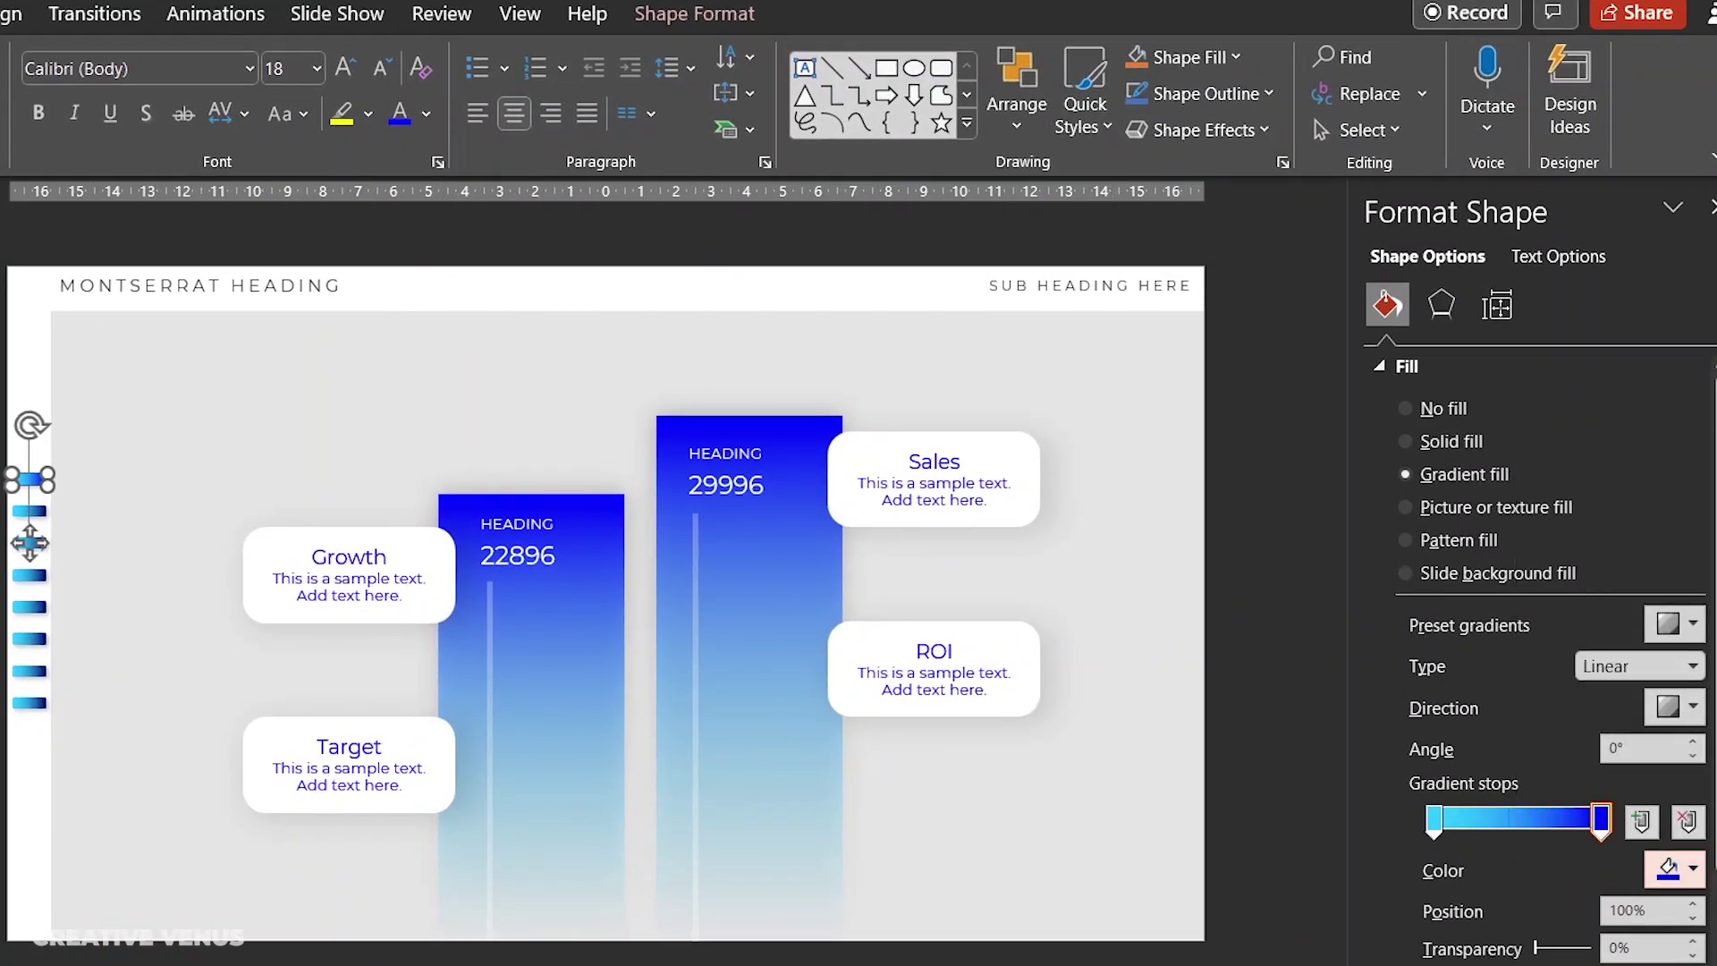
Step: Copy the top bar's gradient onto the other seven small left bars with Format Painter
{"action": "left_click", "coordinate": [34, 515]}
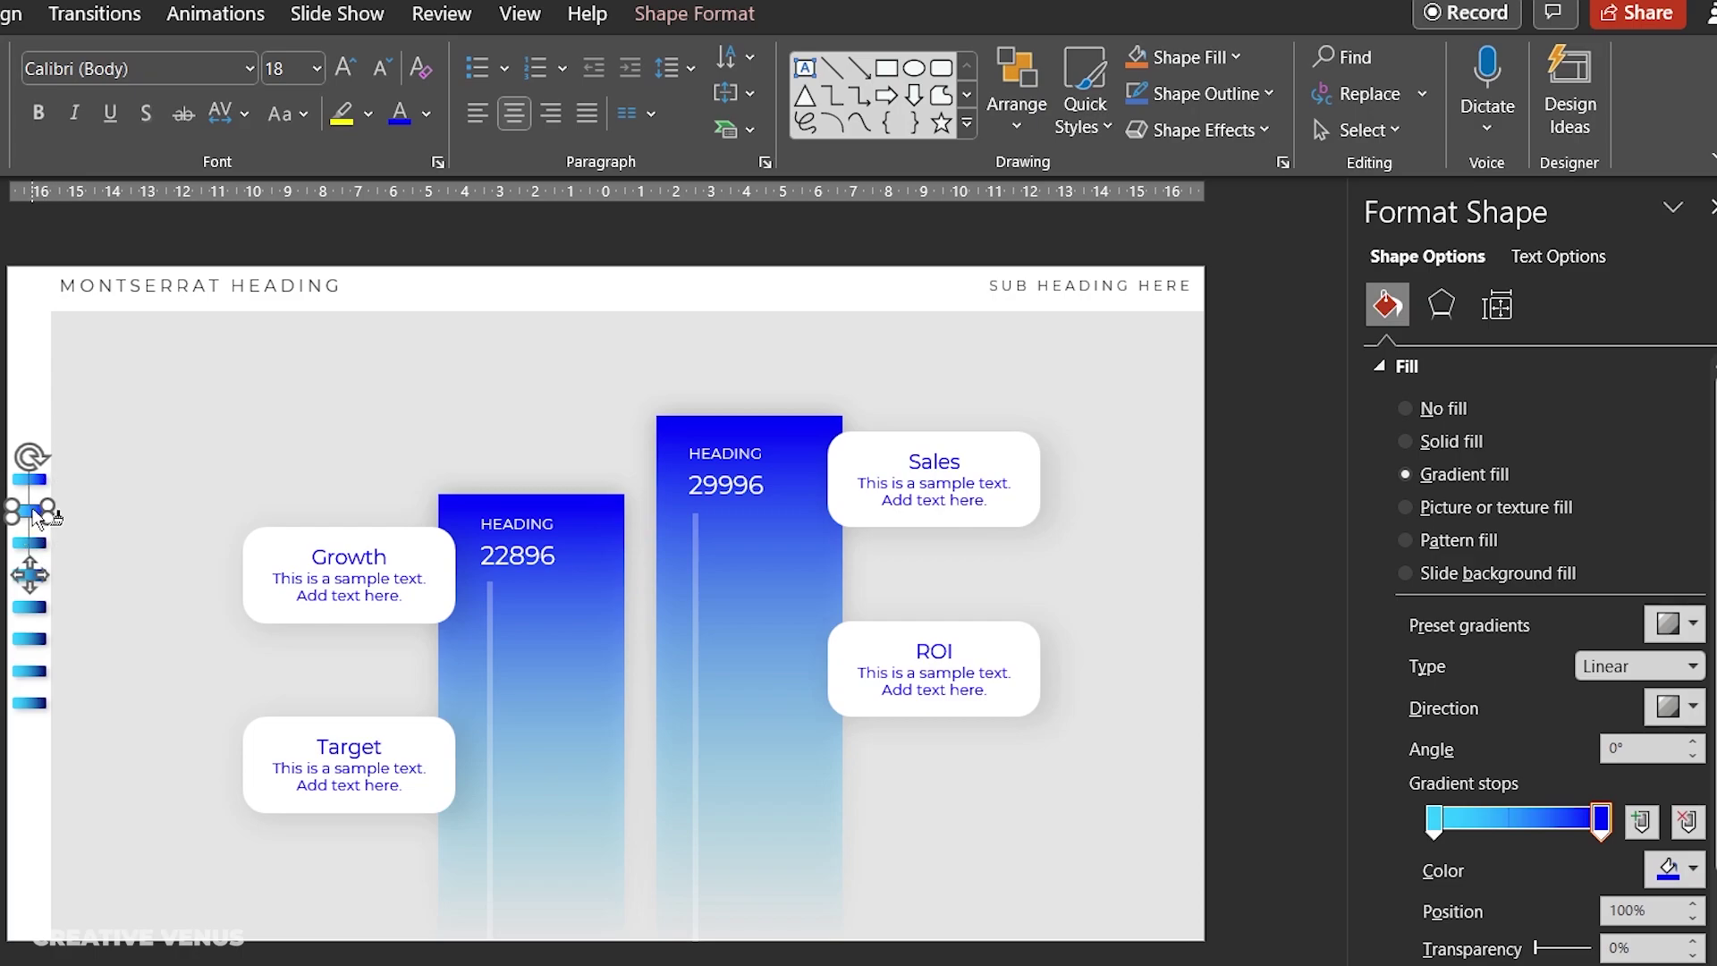
{"action": "left_click", "coordinate": [39, 543]}
{"action": "left_click", "coordinate": [39, 581]}
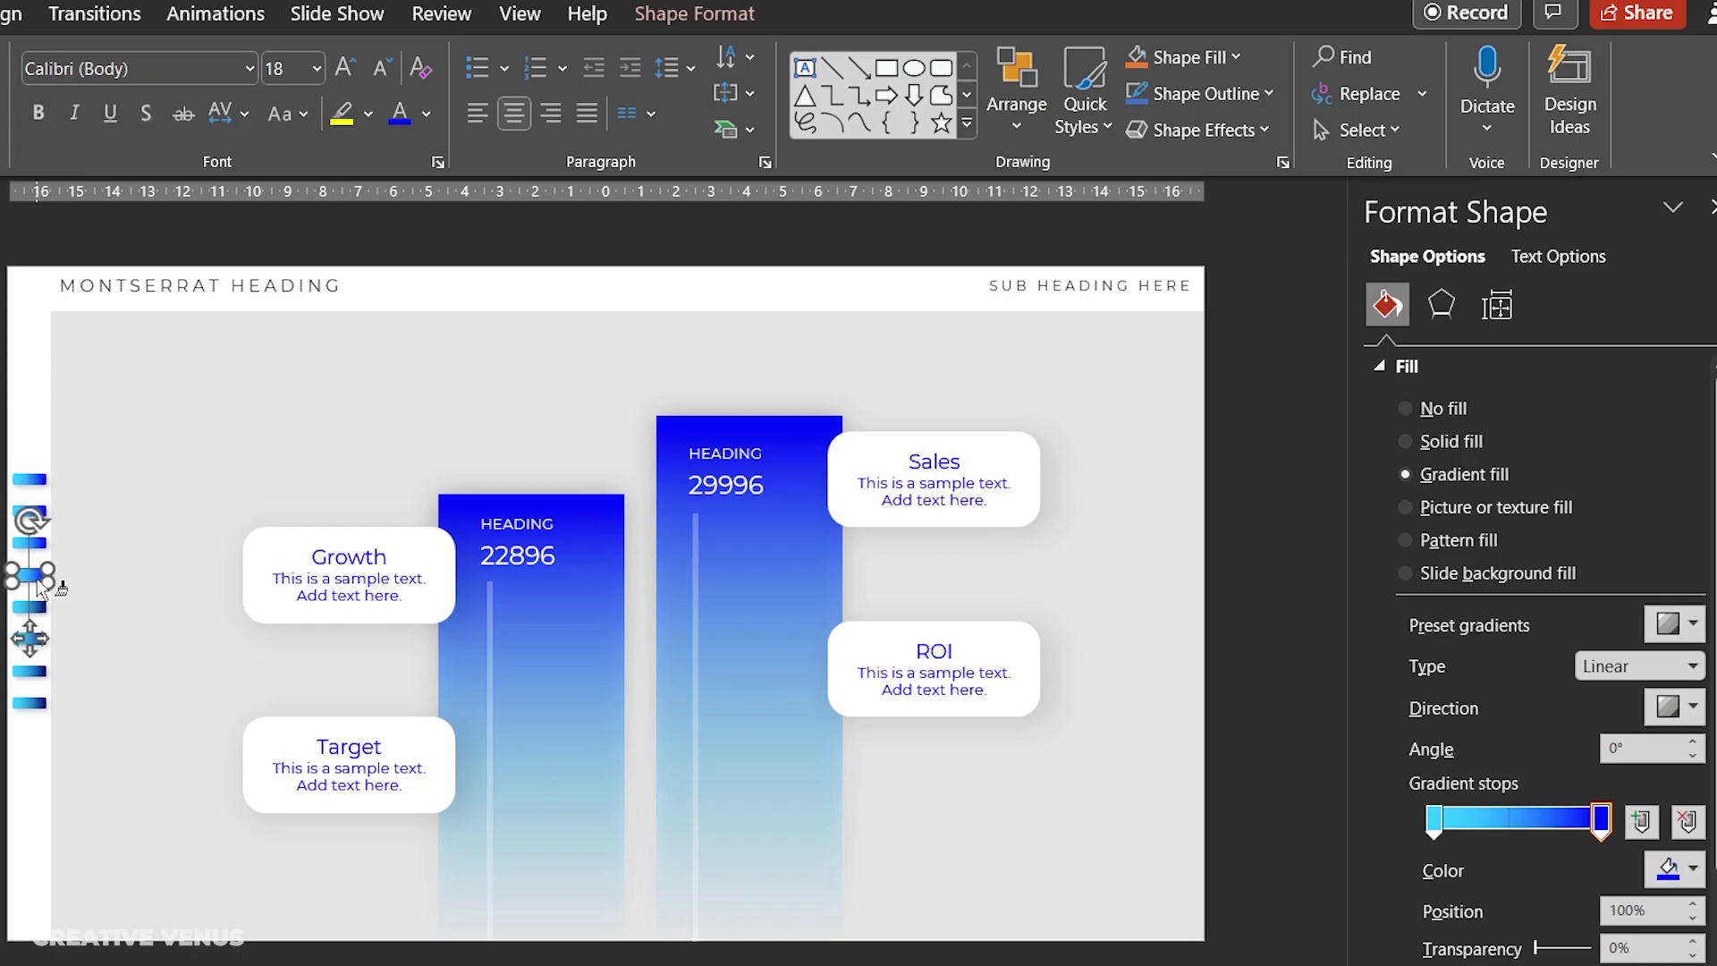
{"action": "left_click", "coordinate": [36, 608]}
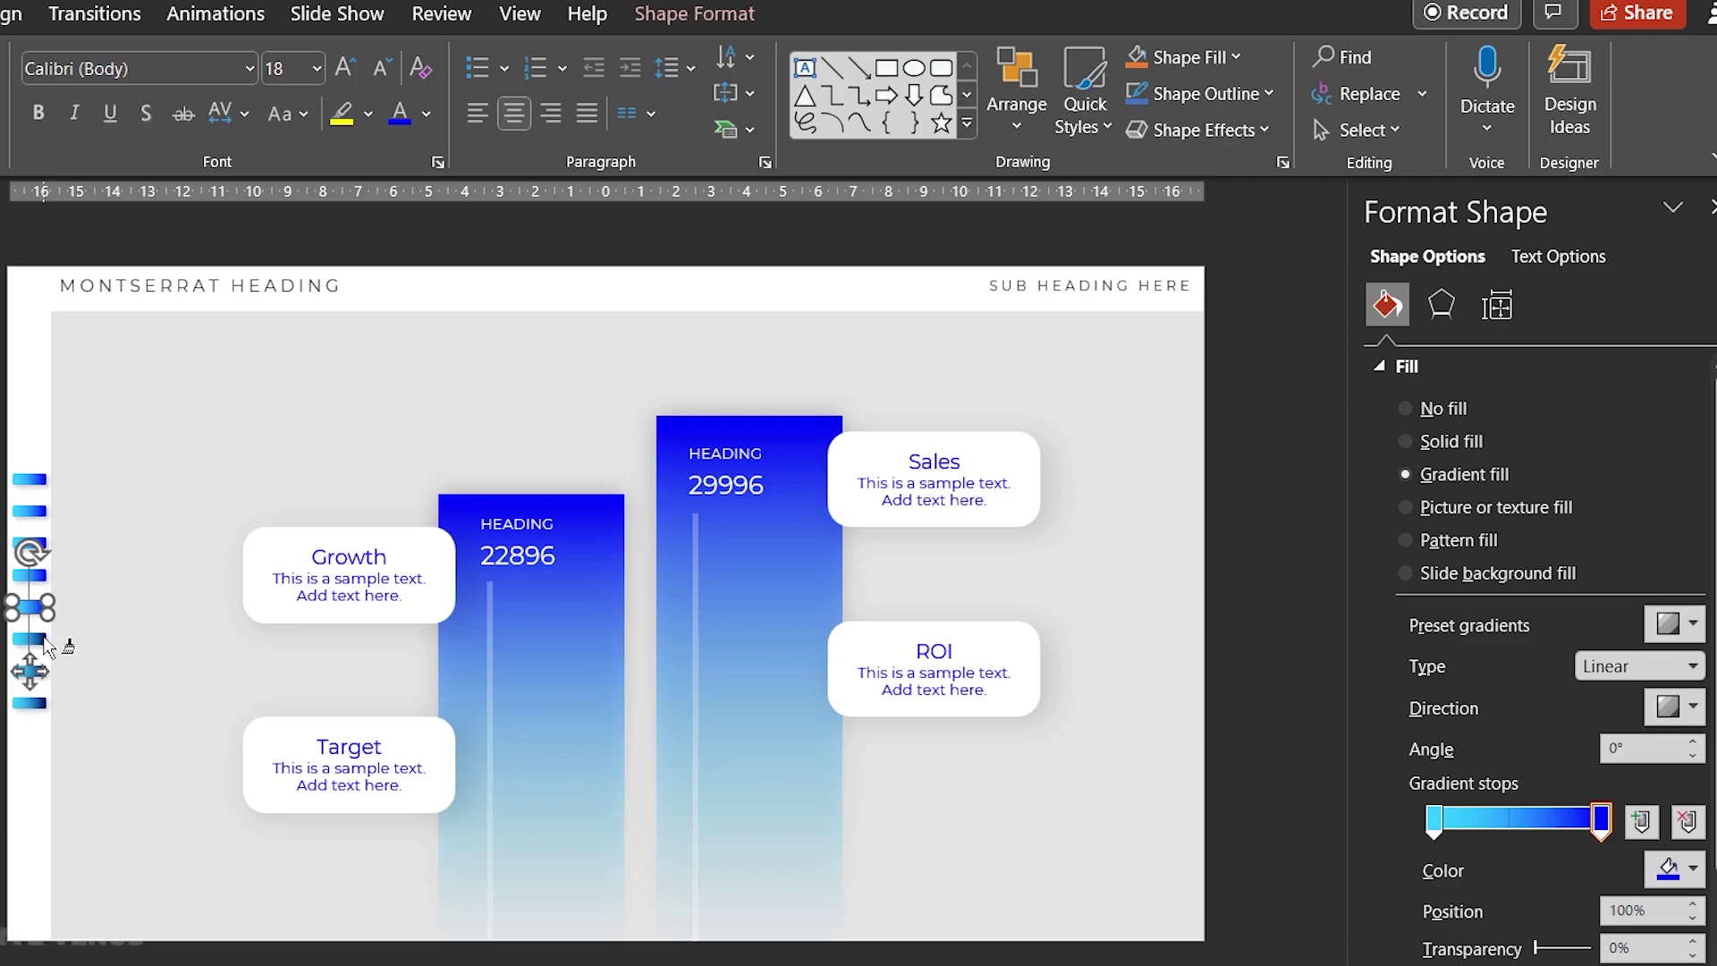
{"action": "left_click", "coordinate": [38, 640]}
{"action": "left_click", "coordinate": [40, 673]}
{"action": "left_click", "coordinate": [35, 704]}
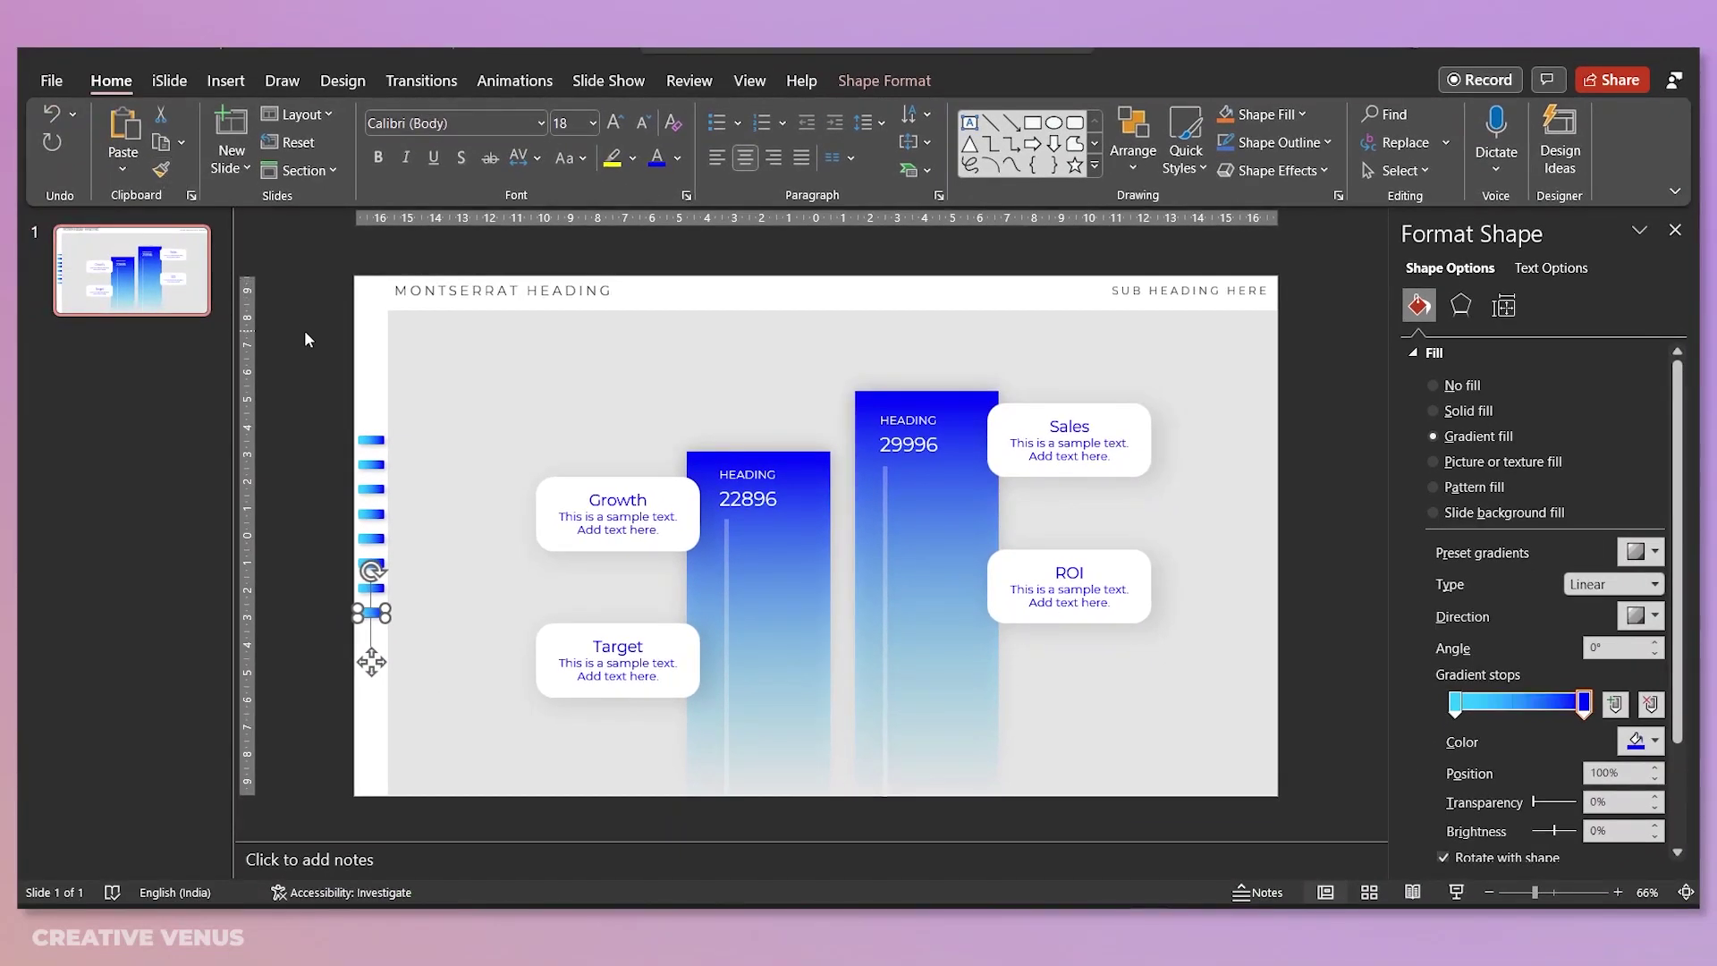
{"action": "left_click", "coordinate": [307, 345]}
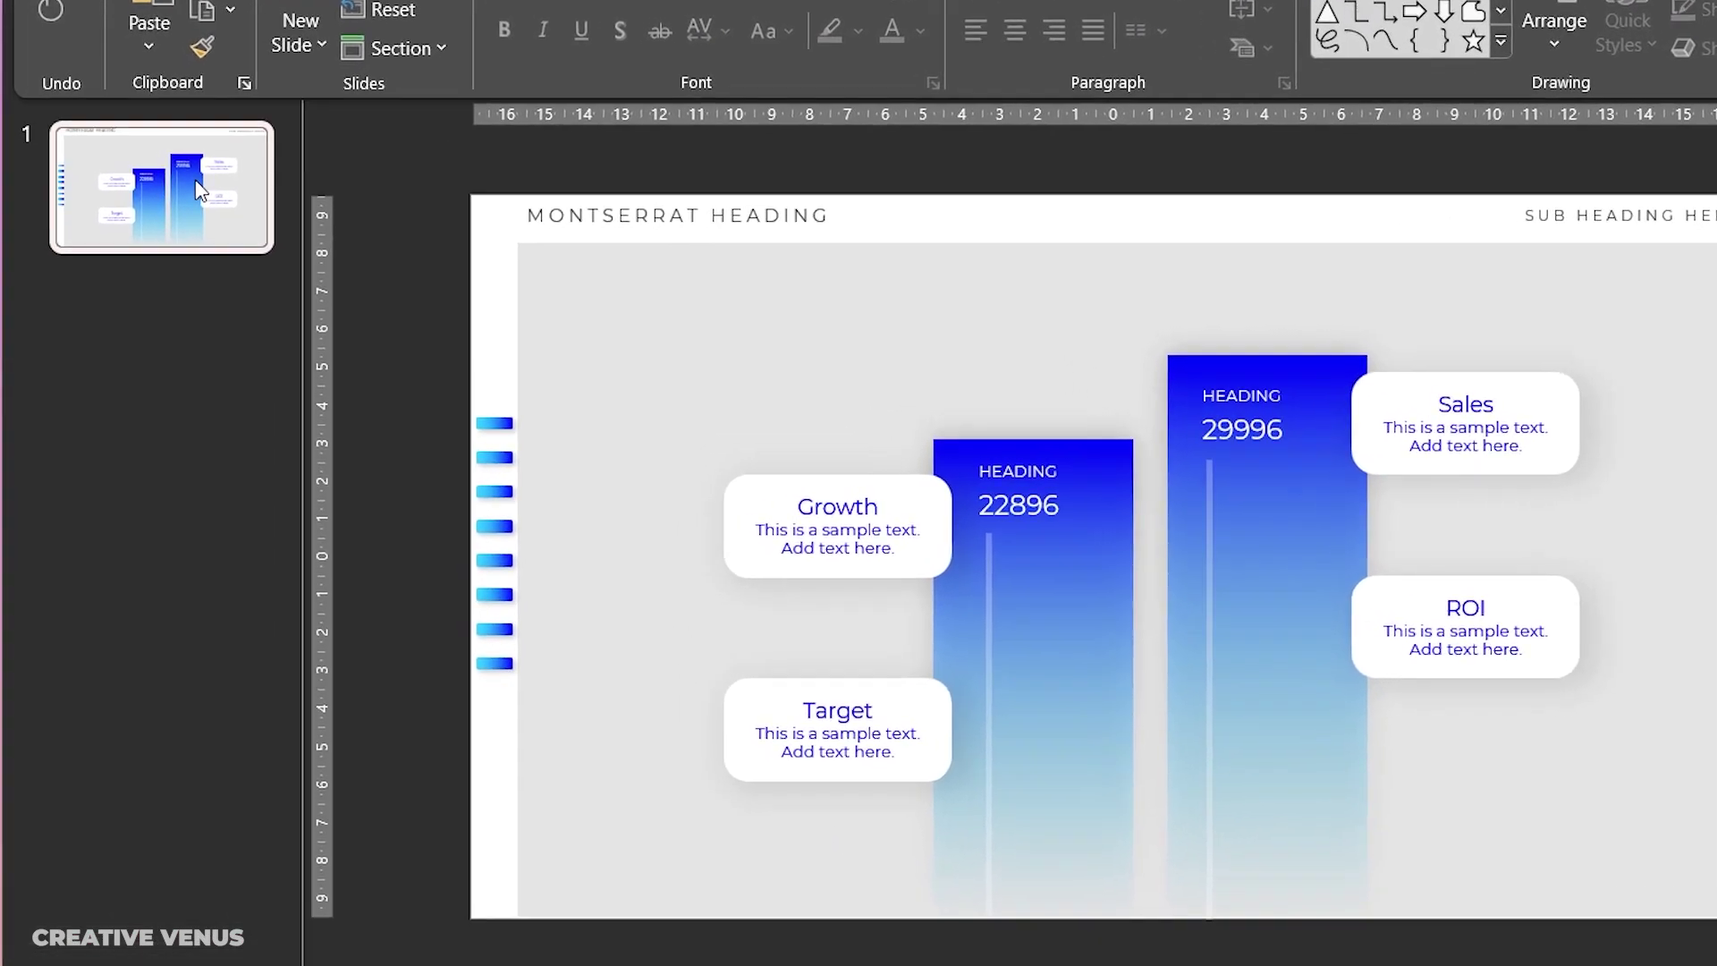
Step: Duplicate the slide and raise the HEADING/22896 label to the top of its bar
{"action": "key", "text": "ctrl+d"}
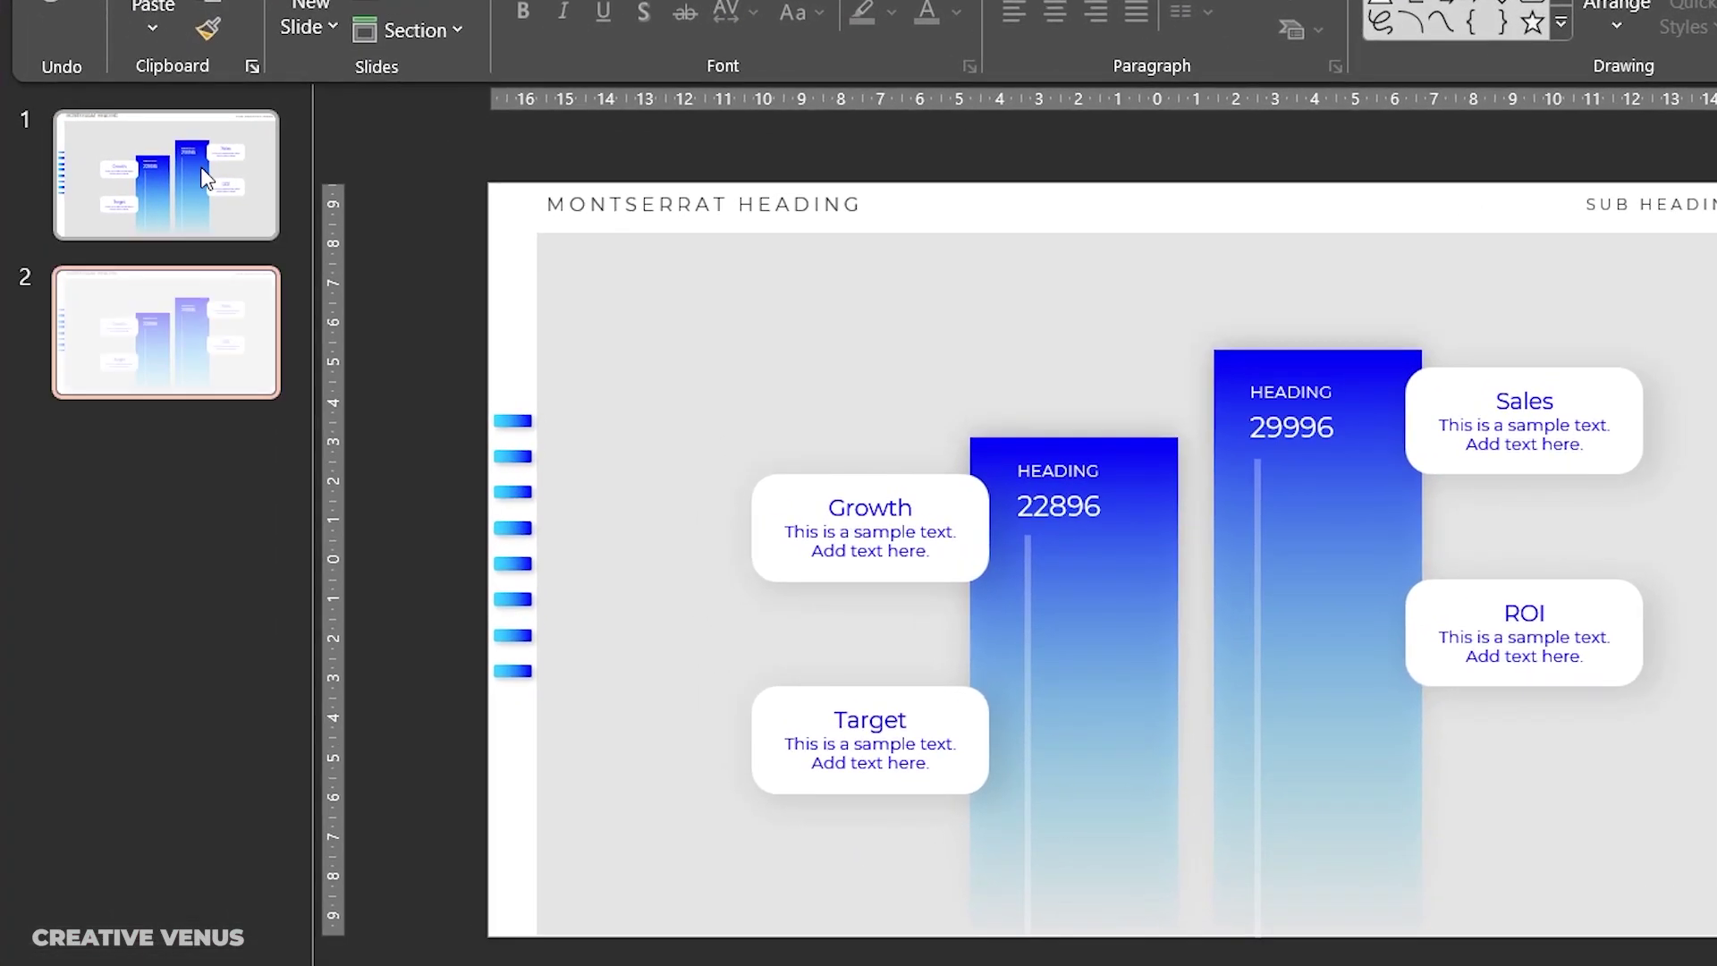
{"action": "left_click", "coordinate": [1125, 628]}
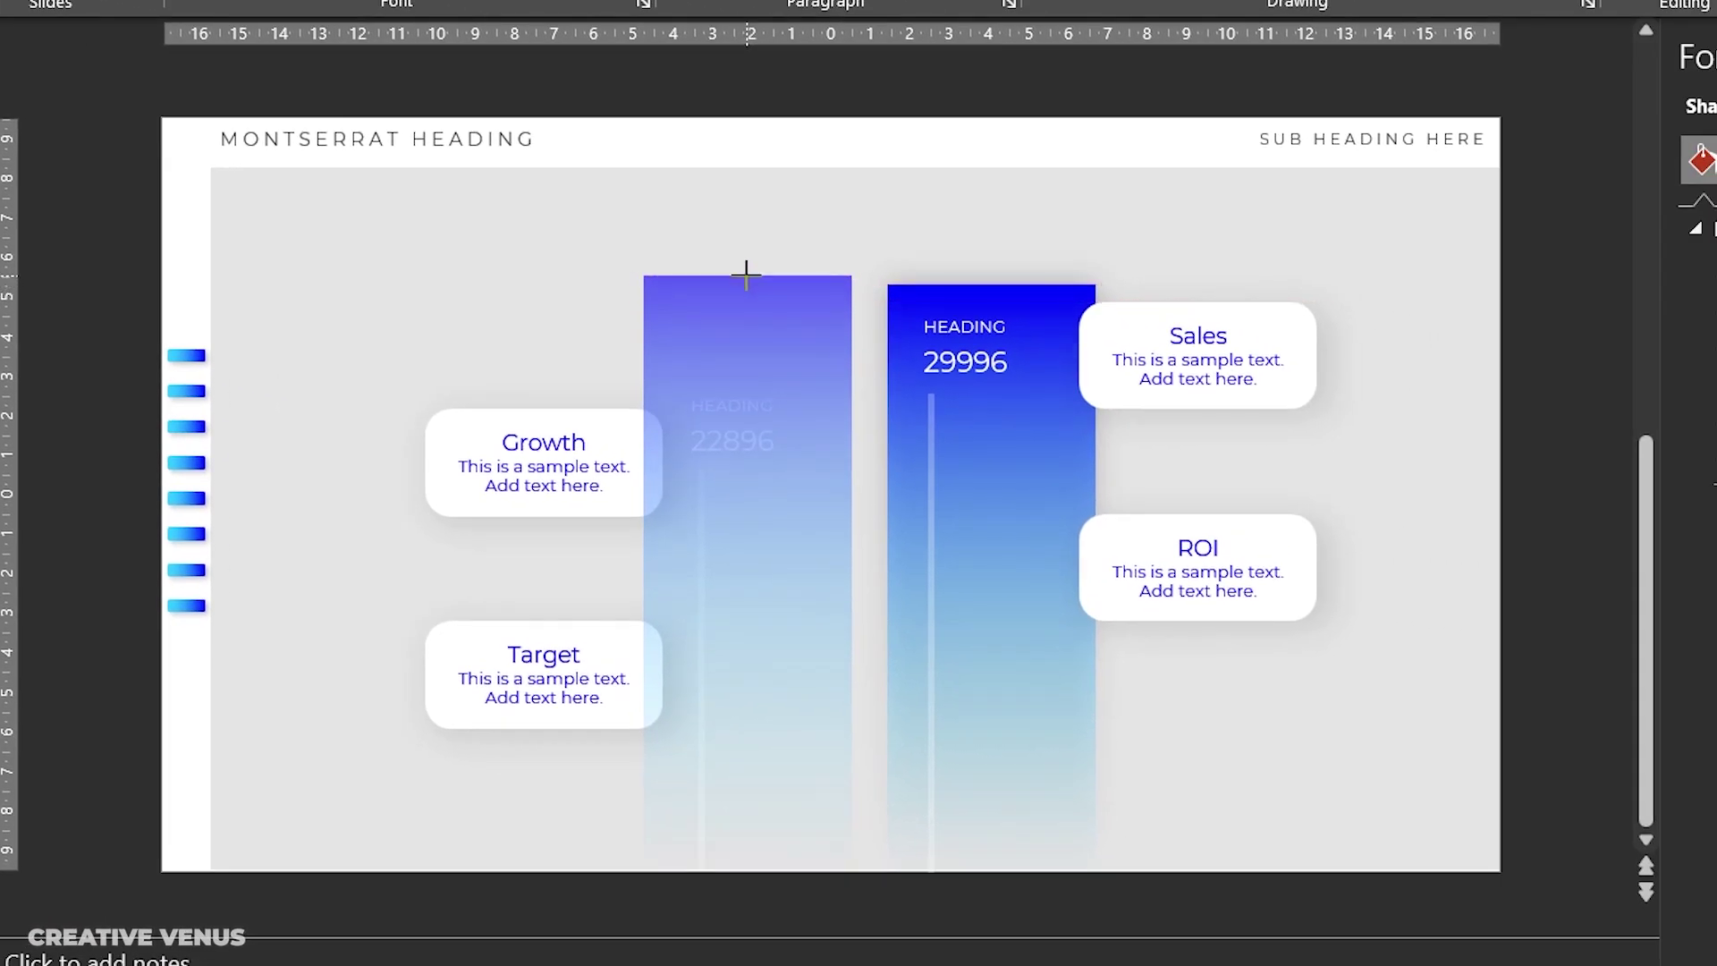
{"action": "left_click", "coordinate": [916, 315]}
{"action": "left_click", "coordinate": [927, 420]}
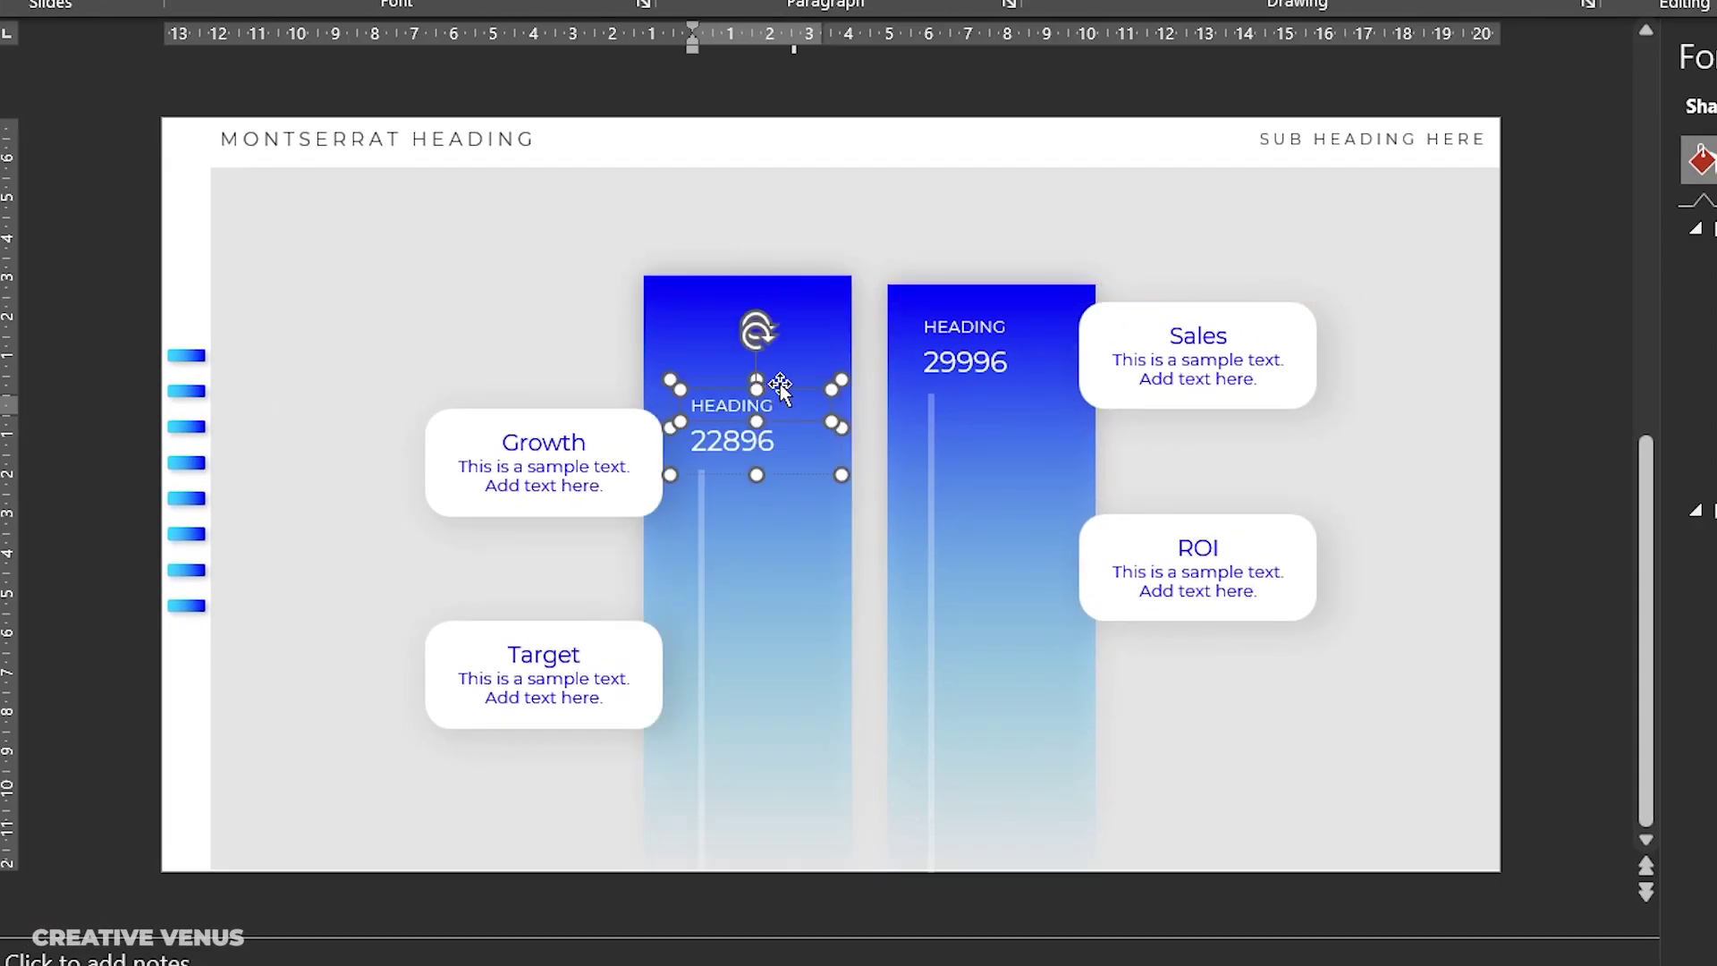
{"action": "left_click", "coordinate": [780, 384]}
{"action": "left_click", "coordinate": [780, 384]}
{"action": "left_click", "coordinate": [778, 384]}
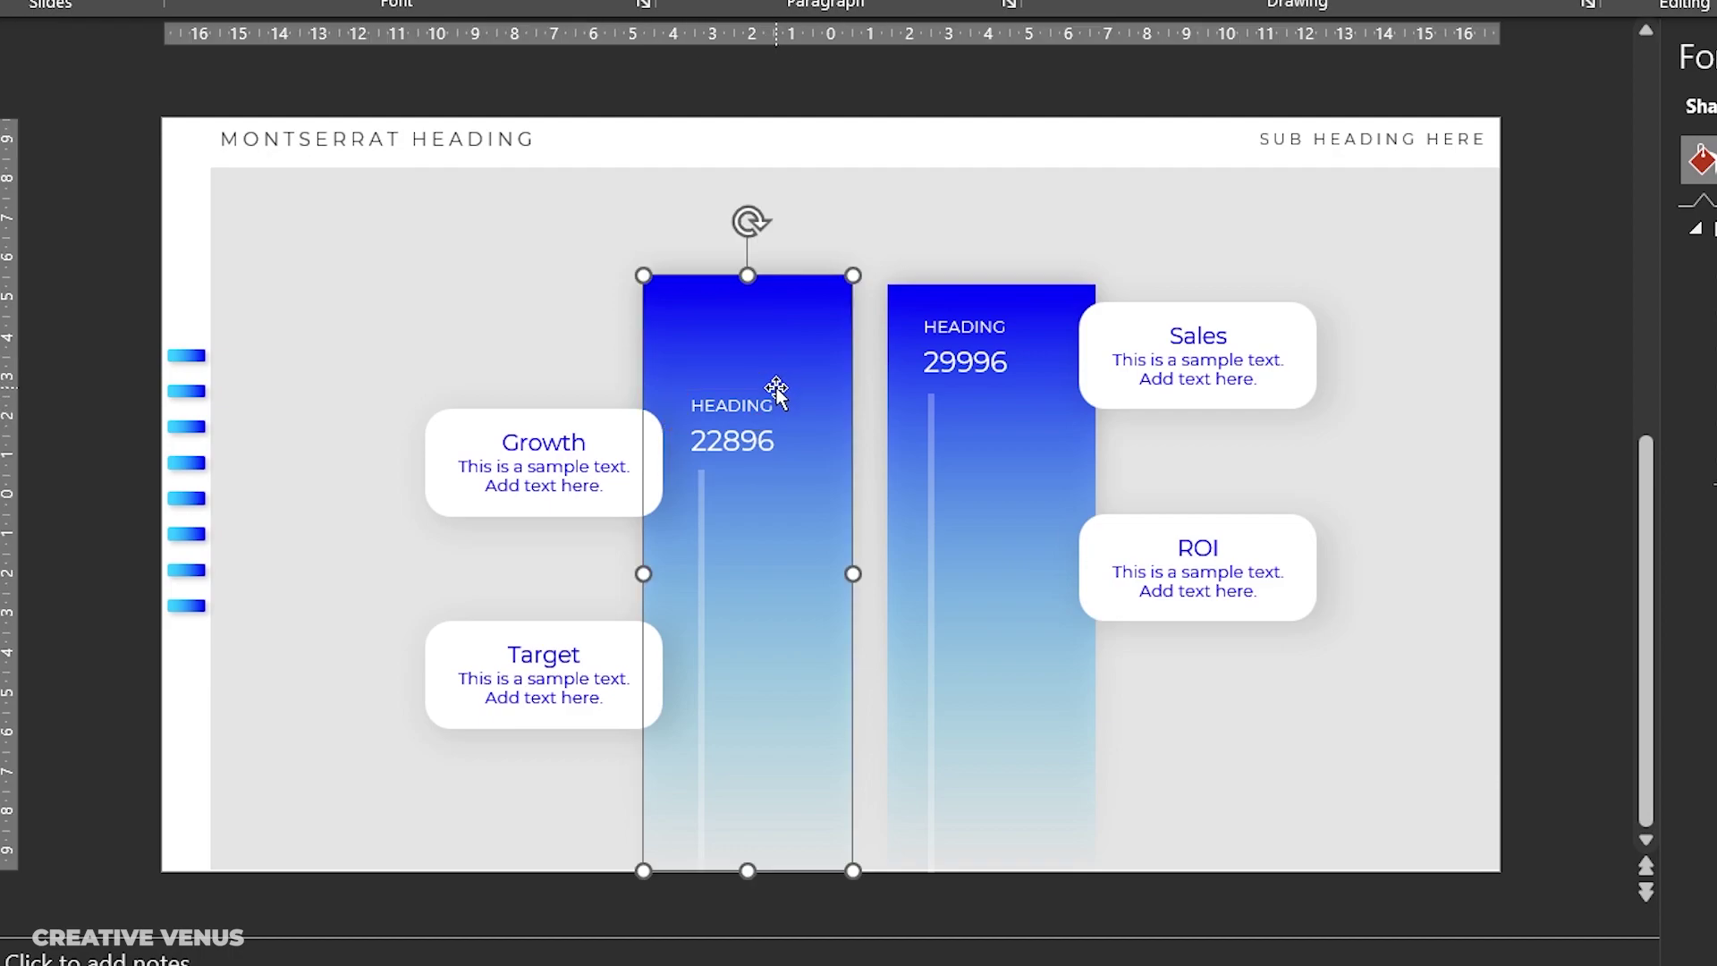
{"action": "left_click", "coordinate": [777, 387]}
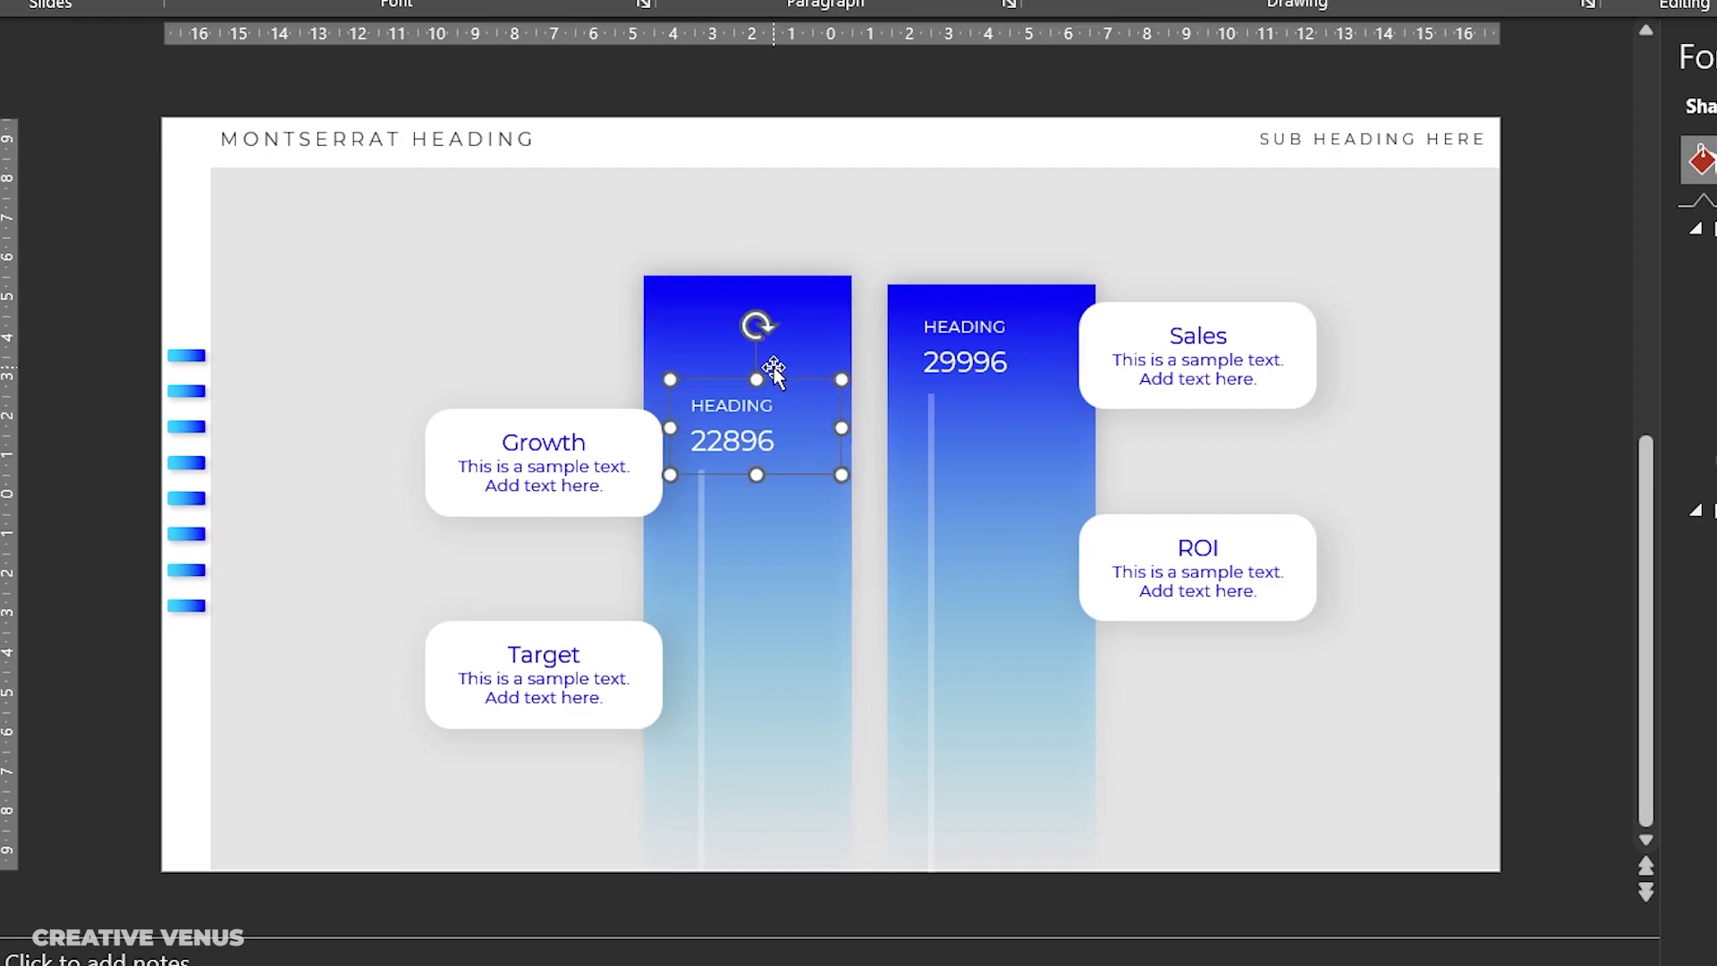
{"action": "key", "text": "Up"}
{"action": "key", "text": "Up"}
{"action": "key", "text": "Up"}
{"action": "key", "text": "Up"}
{"action": "key", "text": "Up"}
{"action": "key", "text": "Up"}
{"action": "key", "text": "Up"}
{"action": "key", "text": "Up"}
{"action": "key", "text": "Up"}
{"action": "key", "text": "Up"}
{"action": "key", "text": "ctrl+Down"}
{"action": "key", "text": "ctrl+Down"}
{"action": "key", "text": "ctrl+Down"}
{"action": "key", "text": "ctrl+Down"}
{"action": "key", "text": "ctrl+Down"}
{"action": "key", "text": "ctrl+Down"}
{"action": "key", "text": "ctrl+Down"}
Step: Move the 22896 bar's vertical line up and lengthen it
{"action": "left_click", "coordinate": [701, 497]}
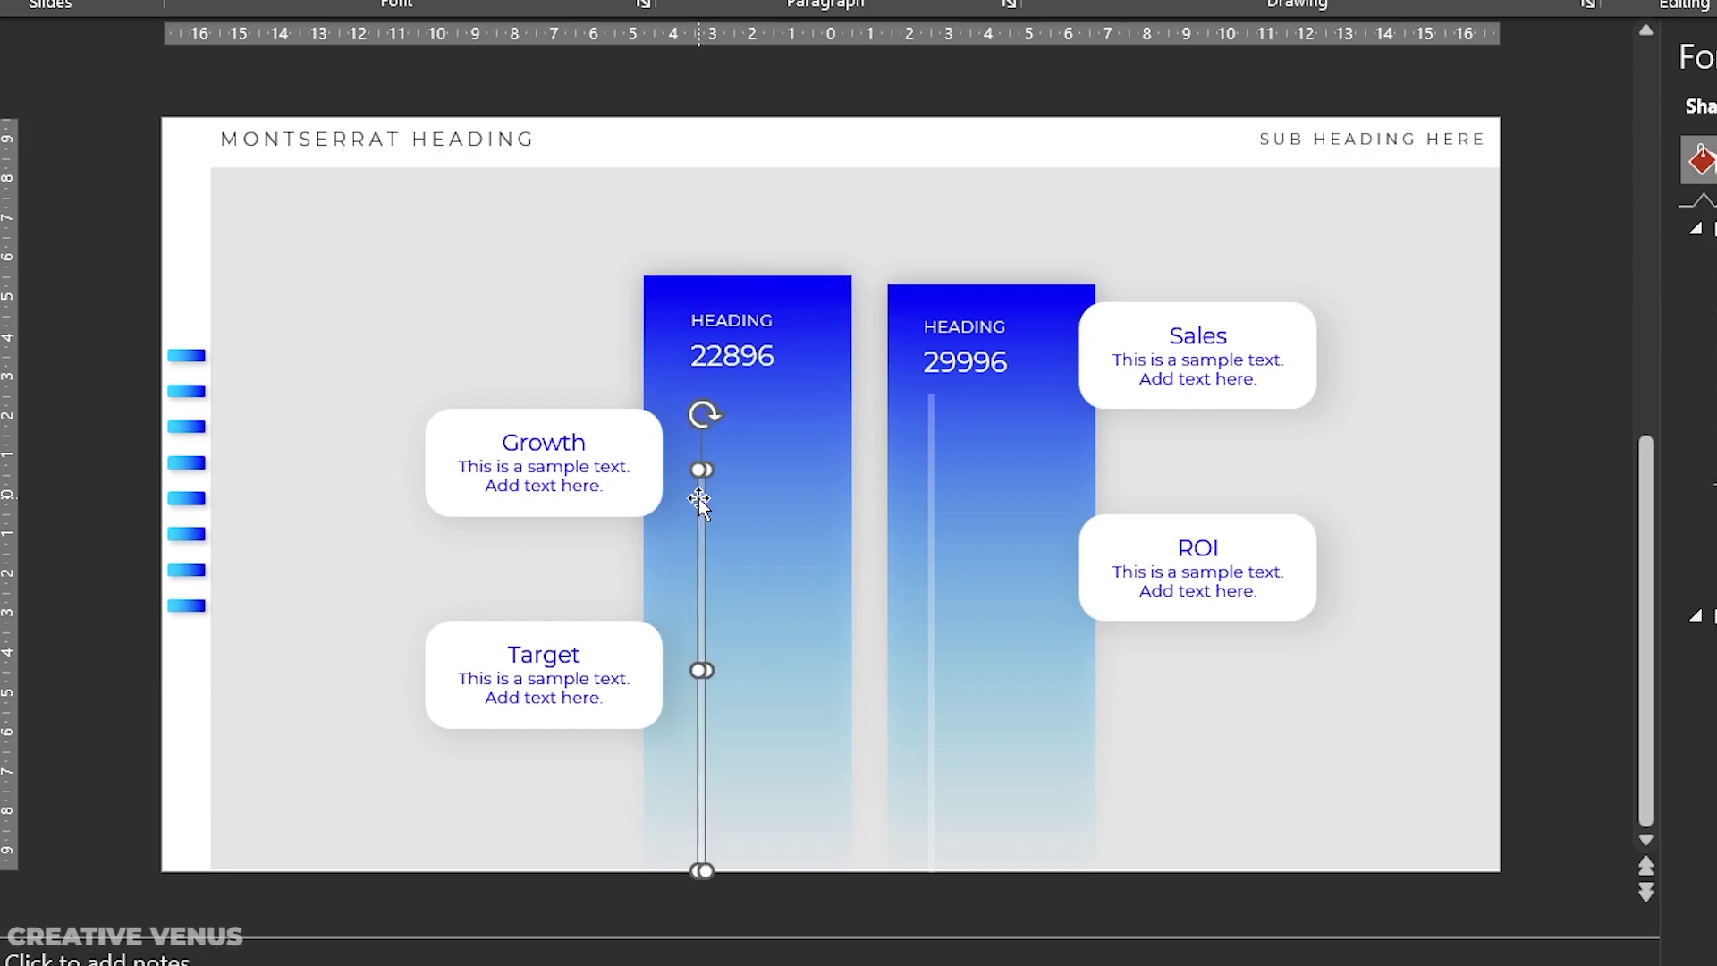
{"action": "key", "text": "Up"}
{"action": "key", "text": "Up"}
{"action": "key", "text": "Up"}
{"action": "key", "text": "Up"}
{"action": "key", "text": "Up"}
{"action": "key", "text": "Up"}
{"action": "key", "text": "Up"}
{"action": "key", "text": "Up"}
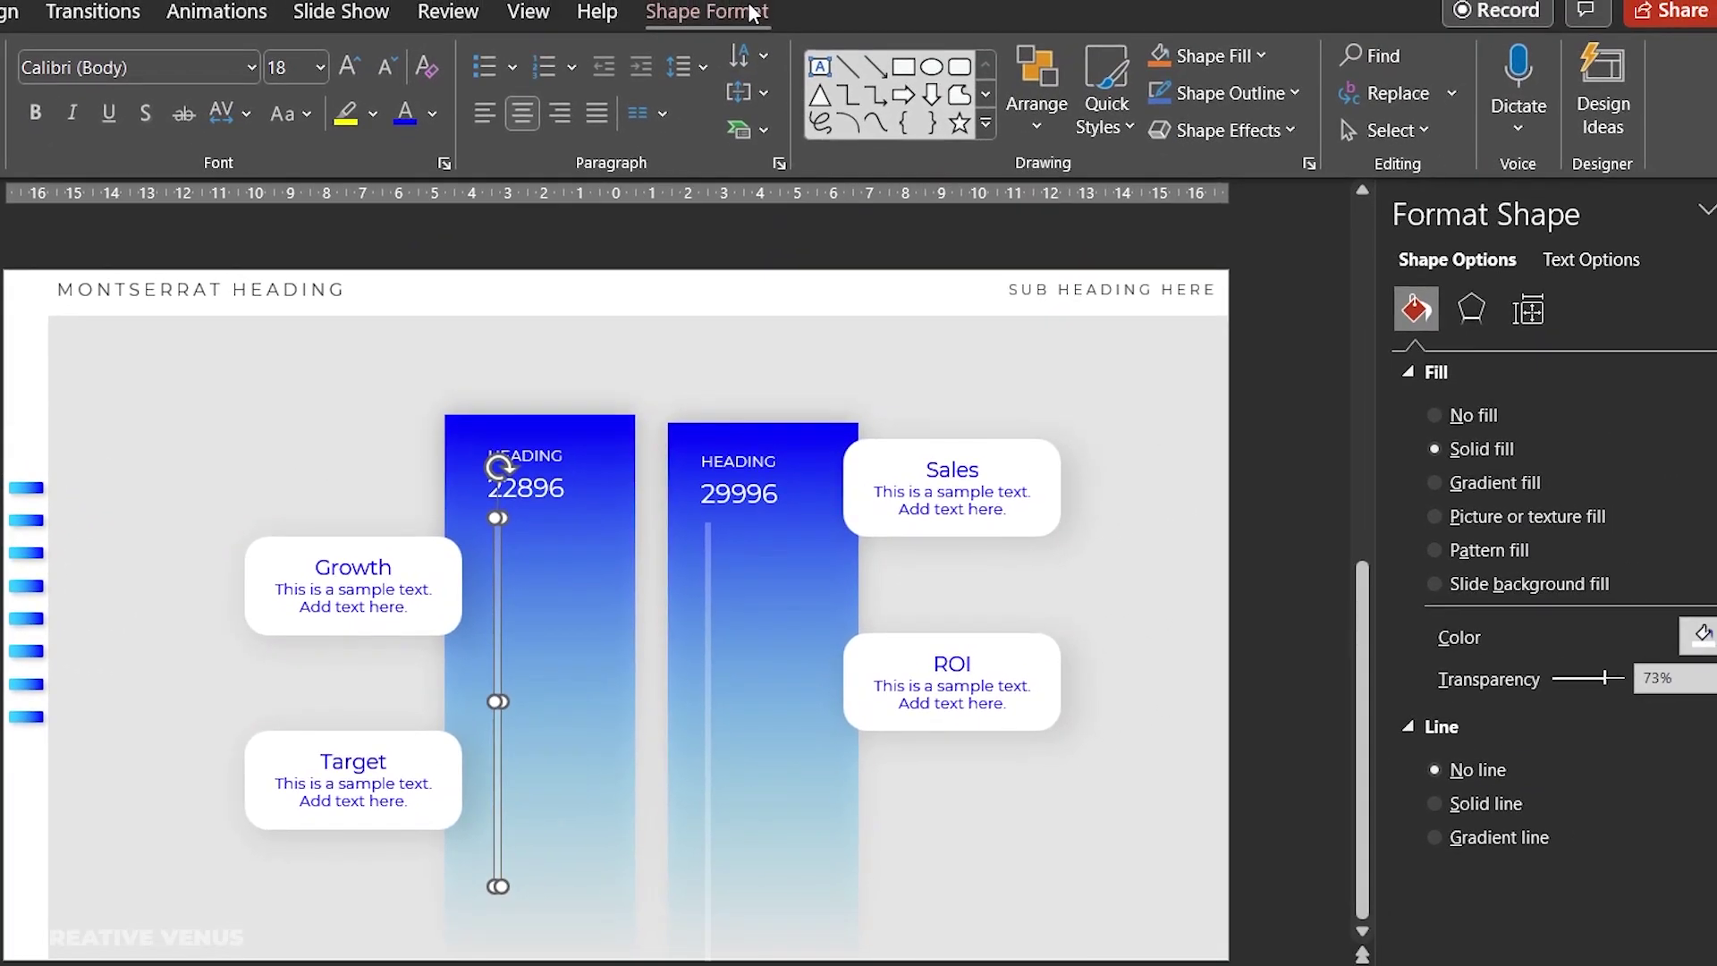
{"action": "left_click", "coordinate": [724, 11]}
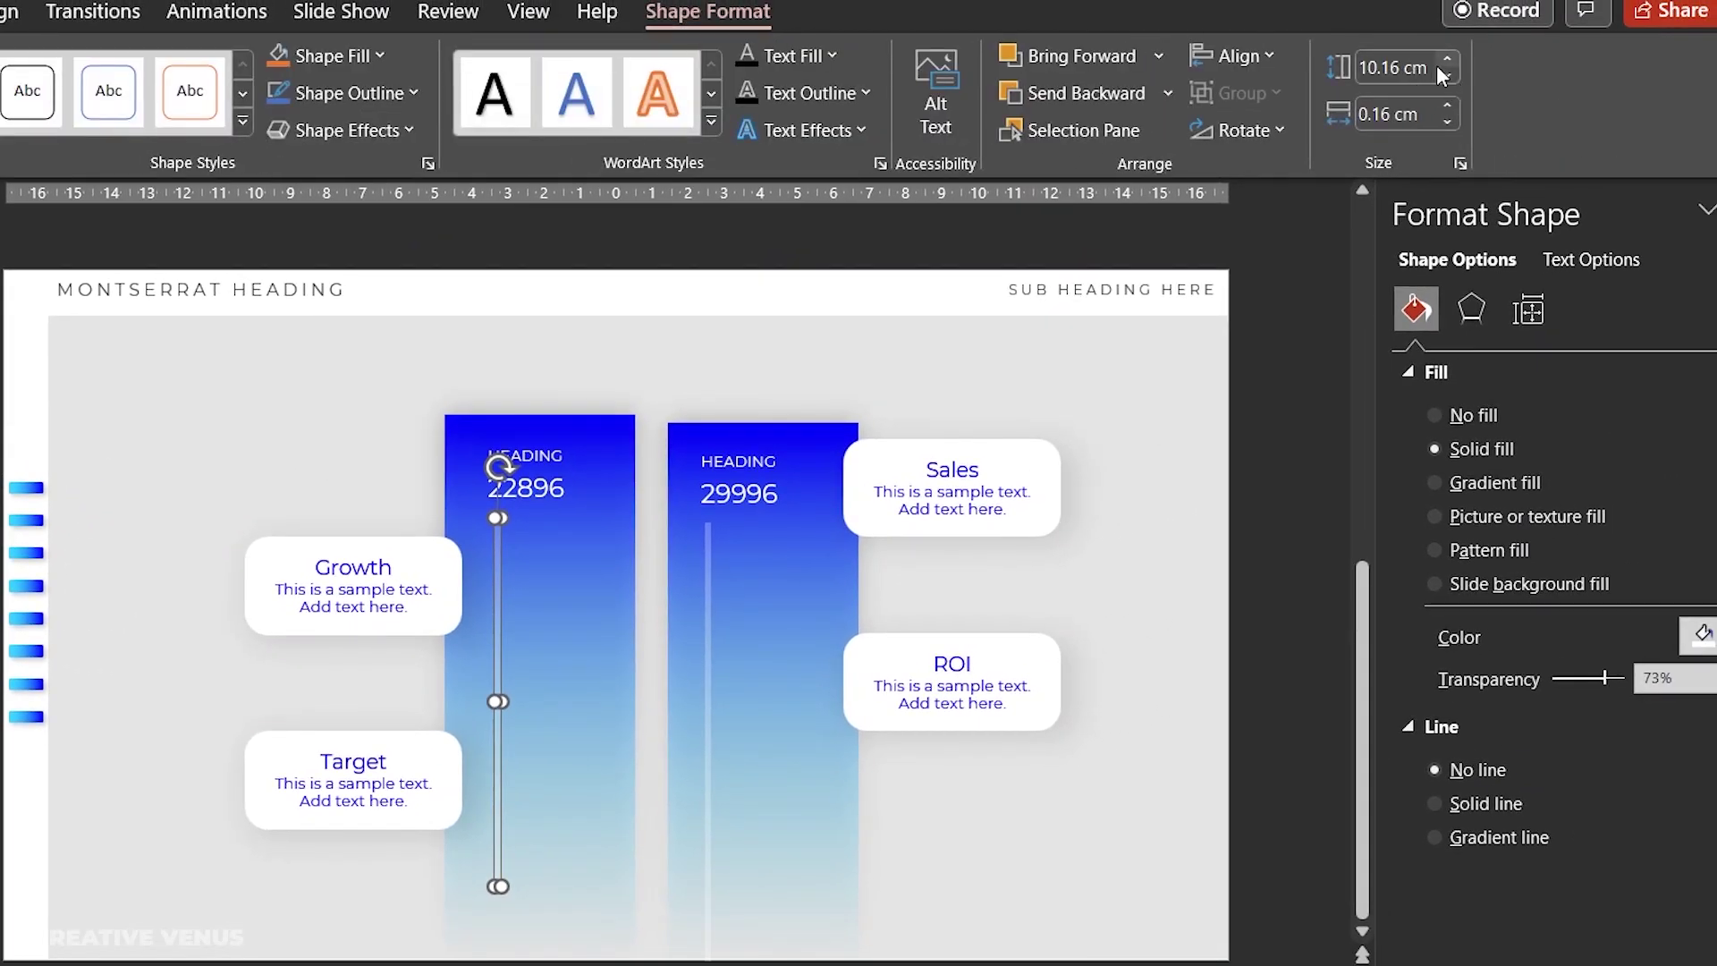
{"action": "left_click_drag", "start_coordinate": [1441, 64], "coordinate": [1445, 69]}
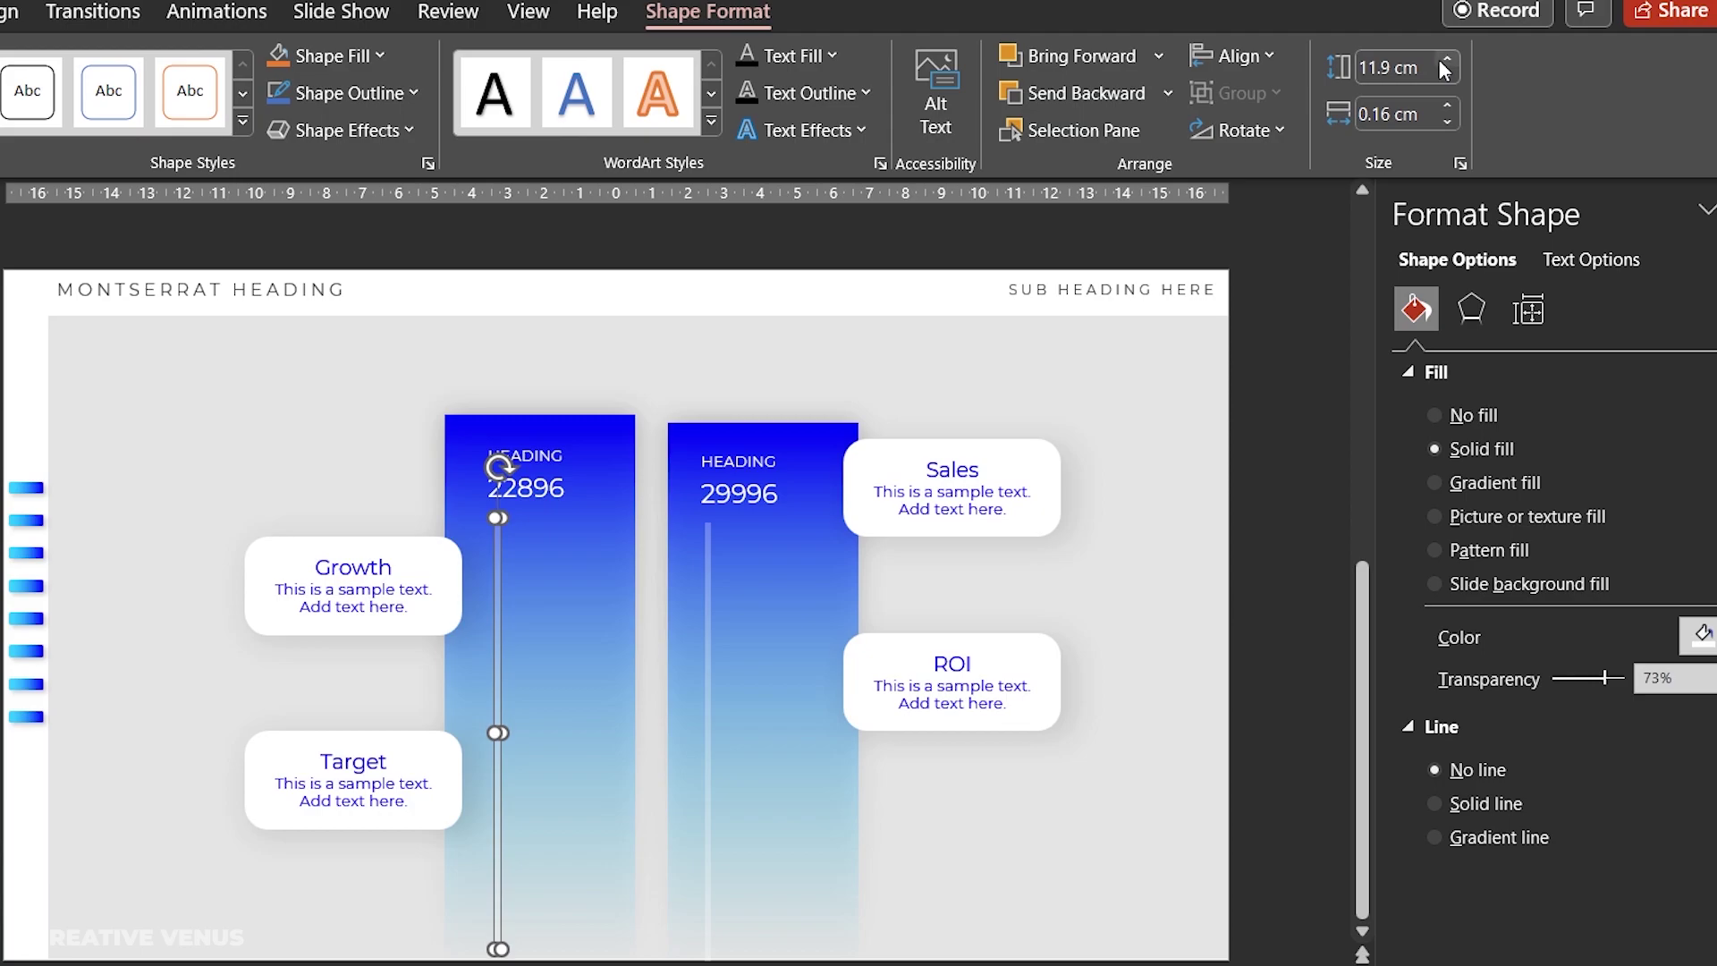
Step: Shorten the 29996 bar and cut its white line to 7.6 cm, nudged down into the bar
{"action": "left_click", "coordinate": [748, 440]}
{"action": "left_click_drag", "start_coordinate": [765, 420], "coordinate": [758, 563]}
{"action": "left_click", "coordinate": [706, 595]}
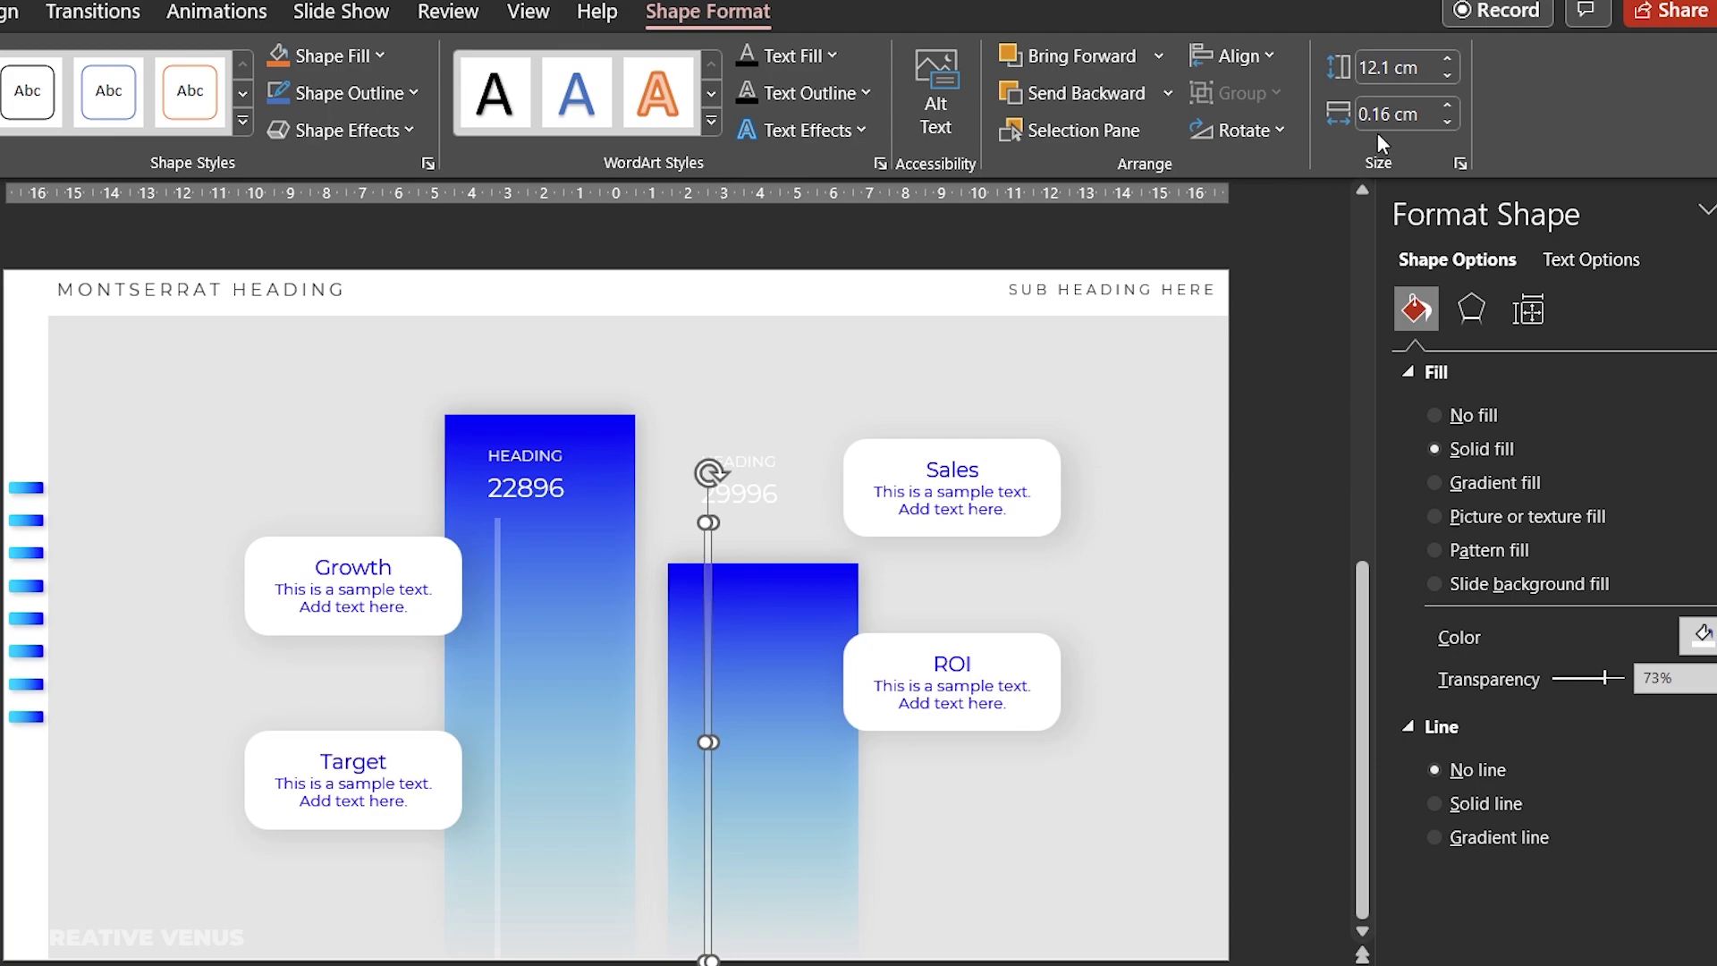
{"action": "left_click", "coordinate": [1448, 74]}
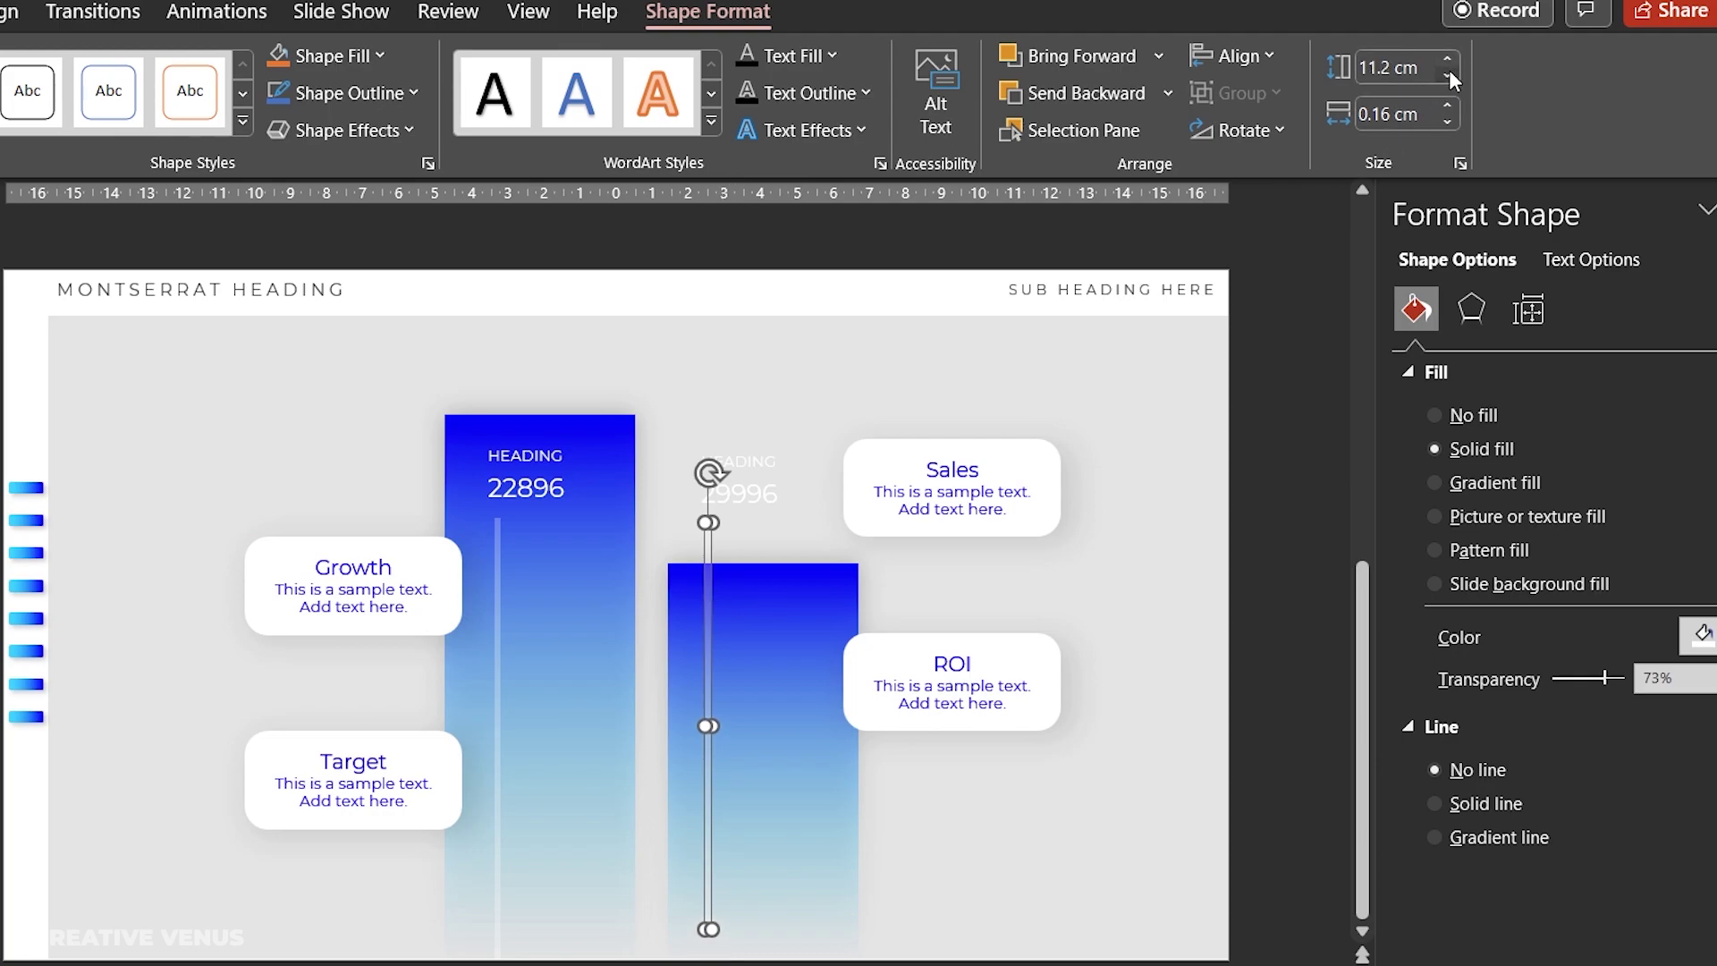
{"action": "left_click_drag", "start_coordinate": [1449, 74], "coordinate": [1448, 73]}
{"action": "key", "text": "Down"}
{"action": "key", "text": "Down"}
{"action": "key", "text": "Down"}
{"action": "key", "text": "Down"}
{"action": "key", "text": "Down"}
{"action": "key", "text": "Down"}
{"action": "key", "text": "Down"}
{"action": "key", "text": "Down"}
{"action": "key", "text": "Down"}
{"action": "key", "text": "Down"}
{"action": "key", "text": "Down"}
{"action": "key", "text": "Down"}
{"action": "key", "text": "Down"}
{"action": "key", "text": "Down"}
{"action": "key", "text": "Down"}
{"action": "key", "text": "Down"}
{"action": "key", "text": "Down"}
{"action": "key", "text": "Down"}
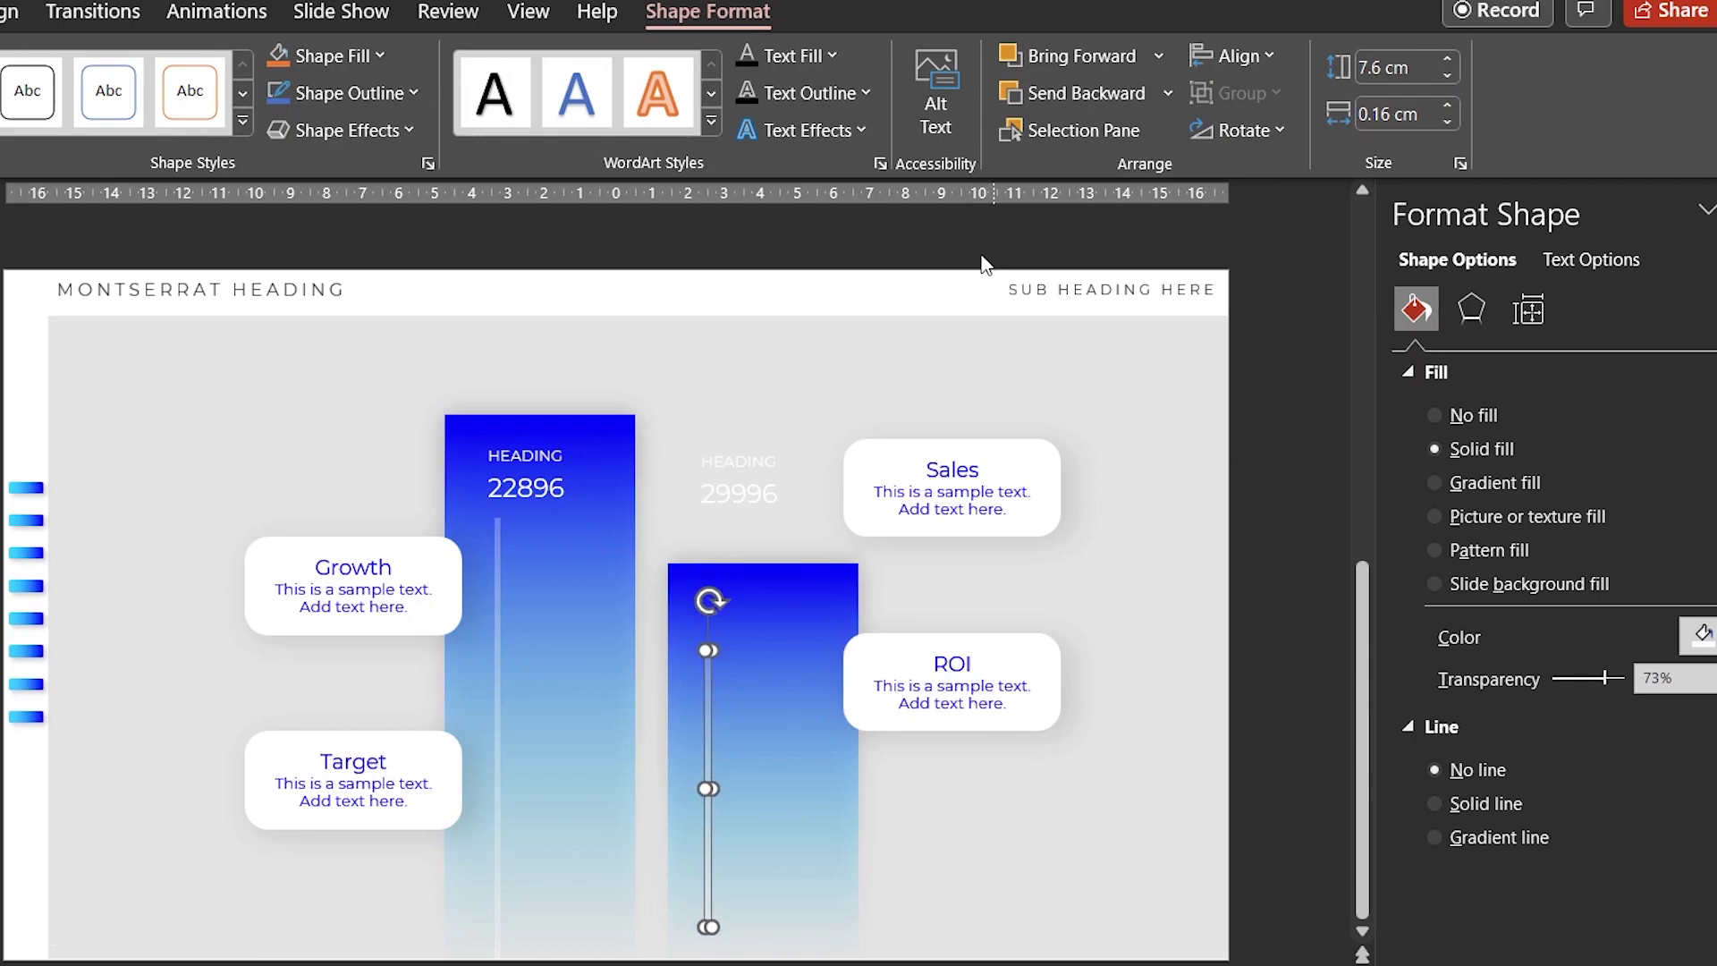
{"action": "key", "text": "Down"}
{"action": "key", "text": "Down"}
{"action": "key", "text": "Down"}
{"action": "key", "text": "Down"}
Step: Move the HEADING 29996 label down onto the shortened second bar
{"action": "left_click", "coordinate": [744, 440]}
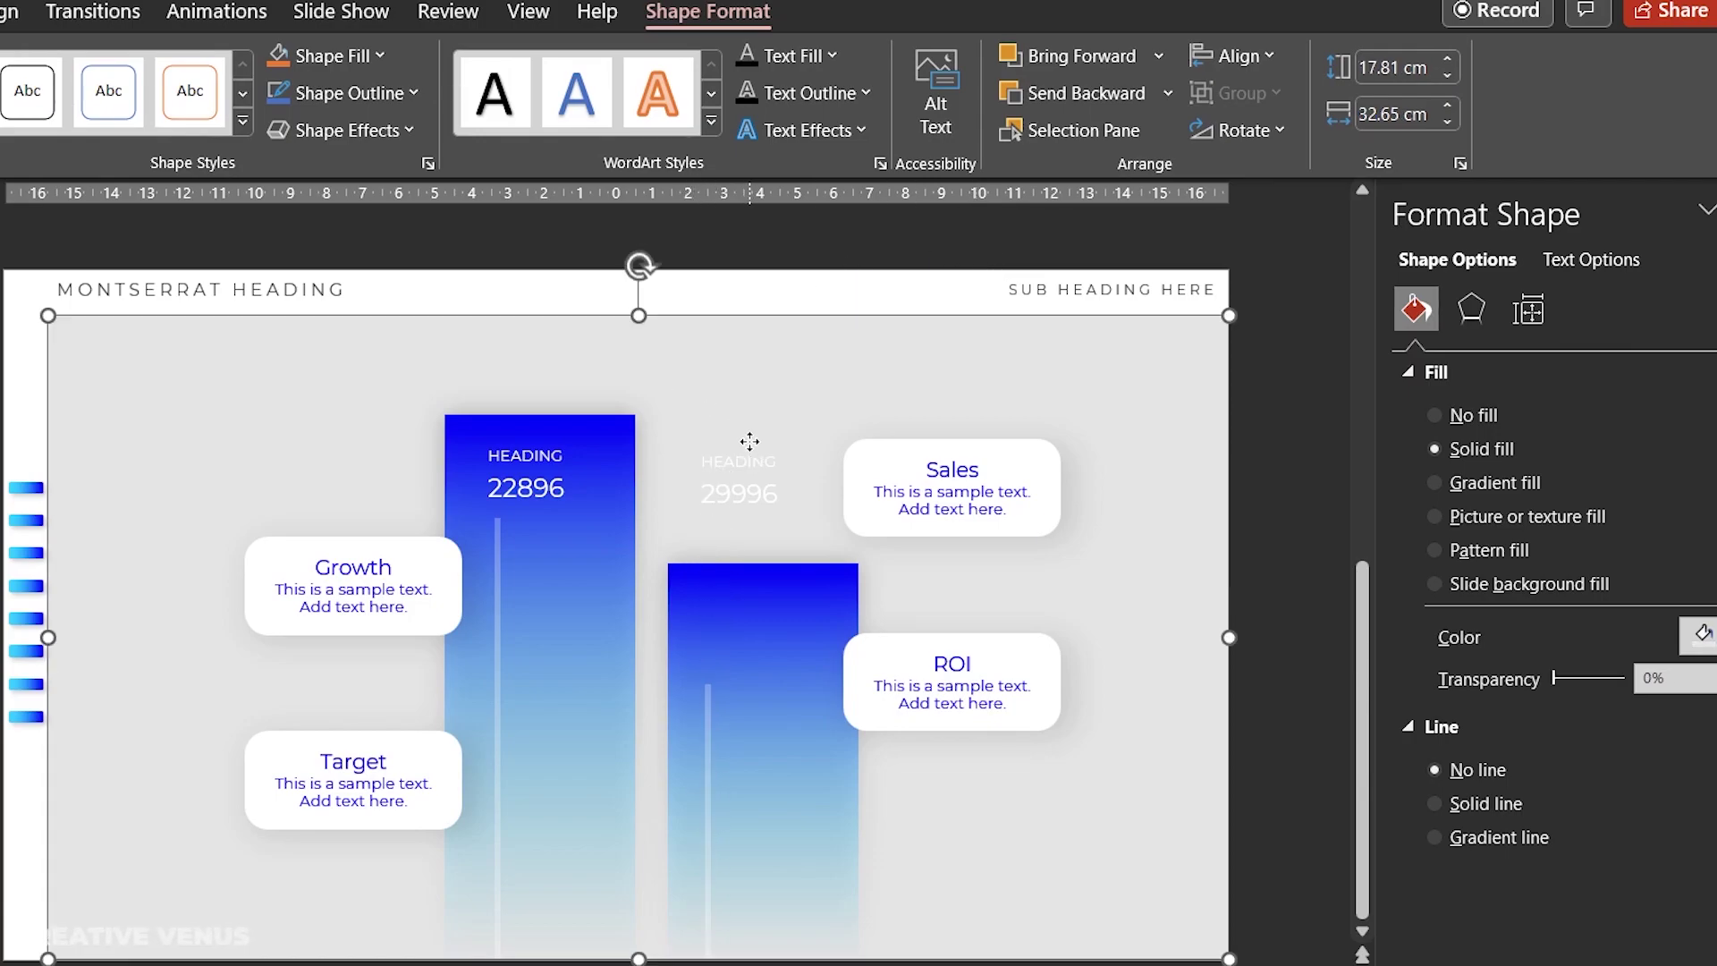
{"action": "left_click", "coordinate": [748, 444]}
{"action": "key", "text": "Down"}
{"action": "key", "text": "Down"}
{"action": "key", "text": "Down"}
{"action": "key", "text": "Down"}
{"action": "key", "text": "Down"}
{"action": "key", "text": "Down"}
{"action": "key", "text": "Down"}
{"action": "key", "text": "Down"}
{"action": "key", "text": "Down"}
{"action": "key", "text": "Down"}
{"action": "key", "text": "Down"}
{"action": "key", "text": "Down"}
{"action": "key", "text": "Down"}
{"action": "key", "text": "Down"}
{"action": "key", "text": "Down"}
{"action": "key", "text": "Down"}
{"action": "key", "text": "Down"}
{"action": "key", "text": "Down"}
{"action": "key", "text": "Down"}
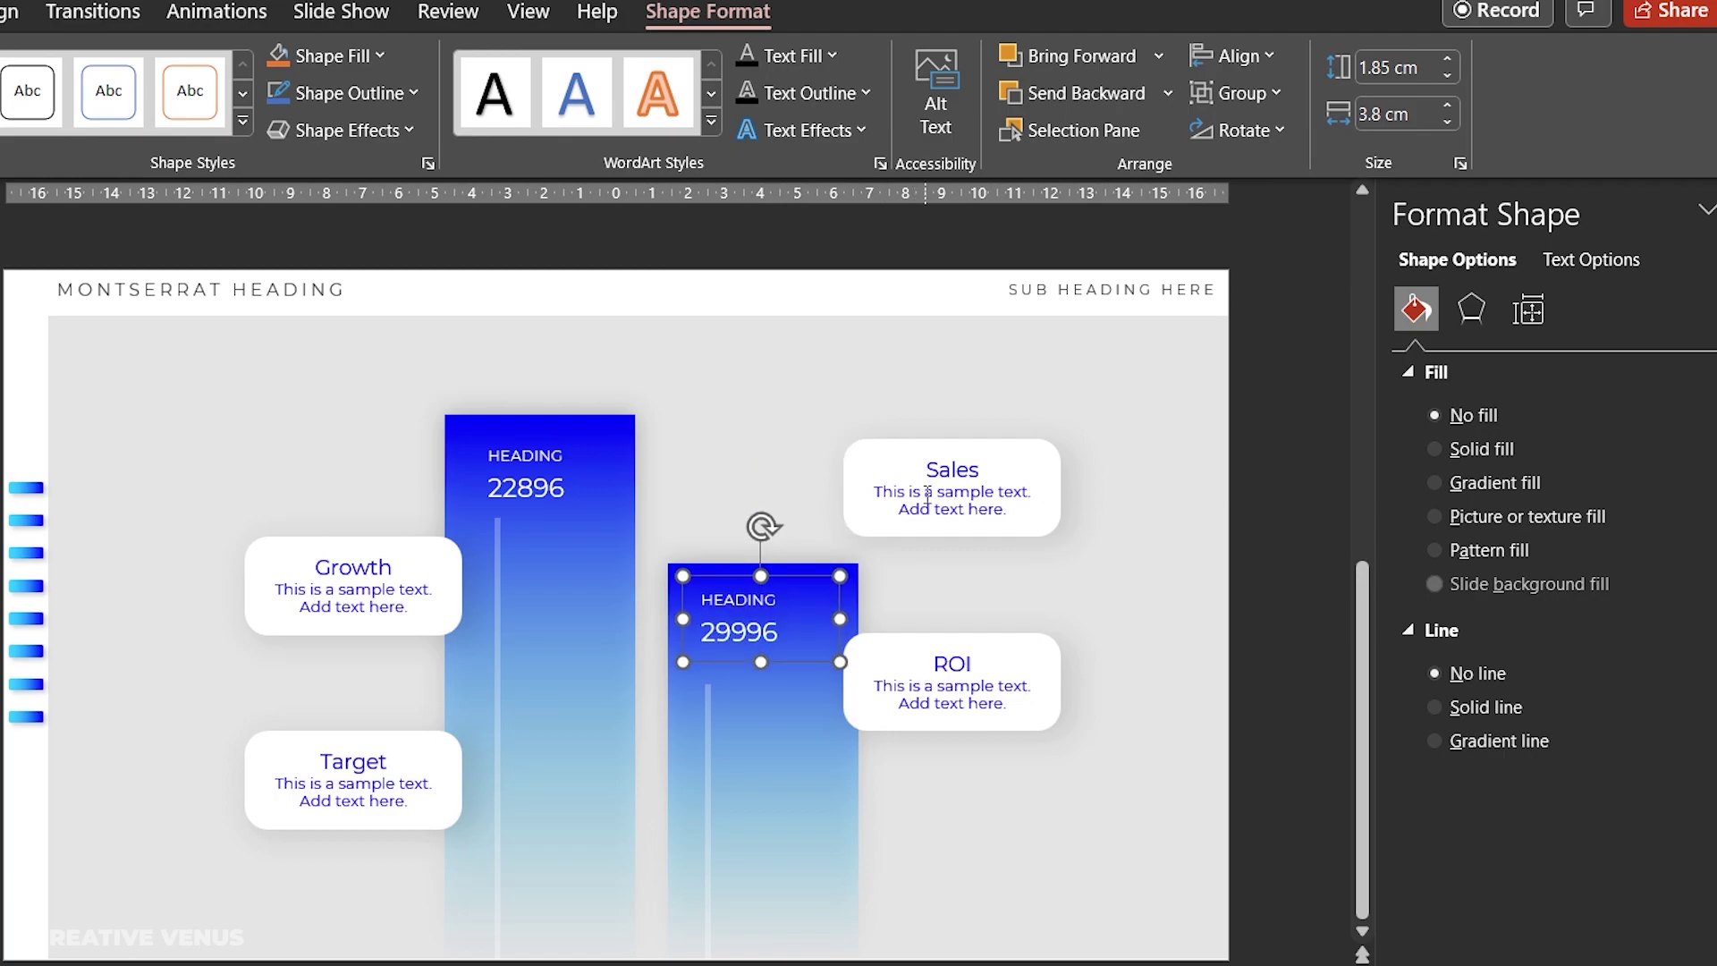
Step: Lower the Sales and ROI callouts together beside the shorter bar
{"action": "left_click", "coordinate": [983, 735]}
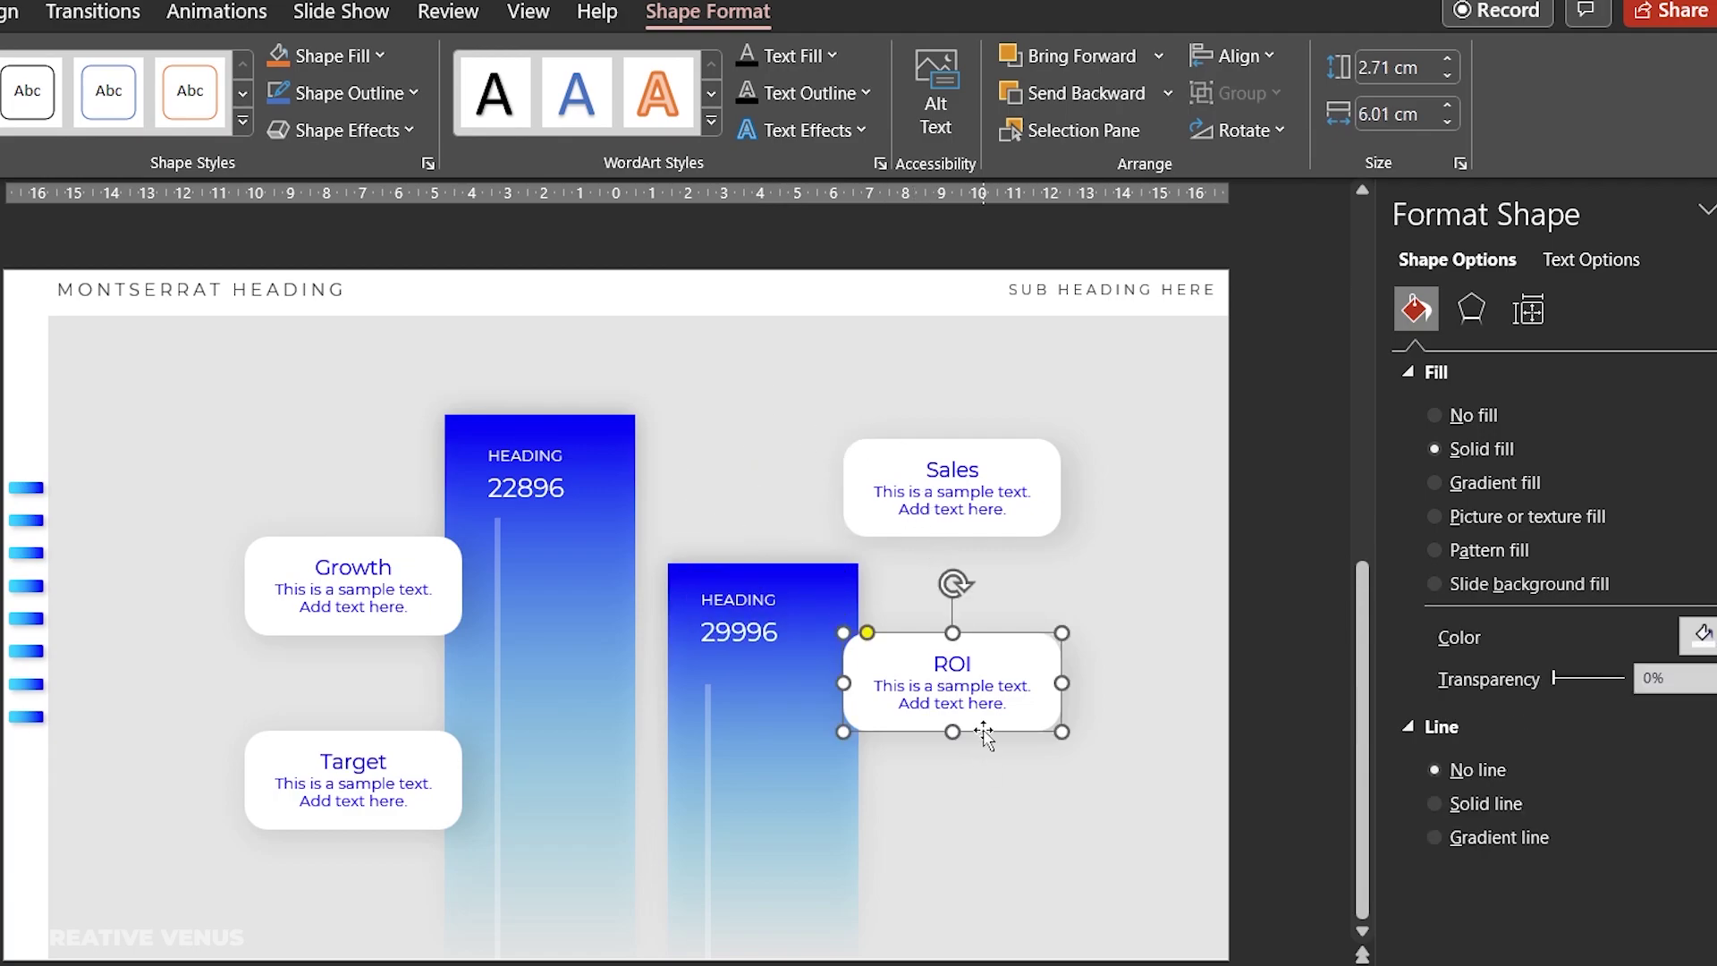
{"action": "left_click", "coordinate": [998, 527], "text": "shift"}
{"action": "key", "text": "Down"}
{"action": "key", "text": "Down"}
{"action": "key", "text": "Down"}
{"action": "key", "text": "Down"}
{"action": "key", "text": "Down"}
{"action": "key", "text": "Down"}
{"action": "key", "text": "Down"}
{"action": "key", "text": "Down"}
{"action": "key", "text": "Down"}
{"action": "key", "text": "Down"}
{"action": "key", "text": "Down"}
{"action": "key", "text": "Down"}
{"action": "key", "text": "Down"}
{"action": "key", "text": "Down"}
{"action": "key", "text": "Down"}
{"action": "key", "text": "Down"}
{"action": "key", "text": "Down"}
{"action": "key", "text": "Down"}
{"action": "key", "text": "Down"}
{"action": "key", "text": "Down"}
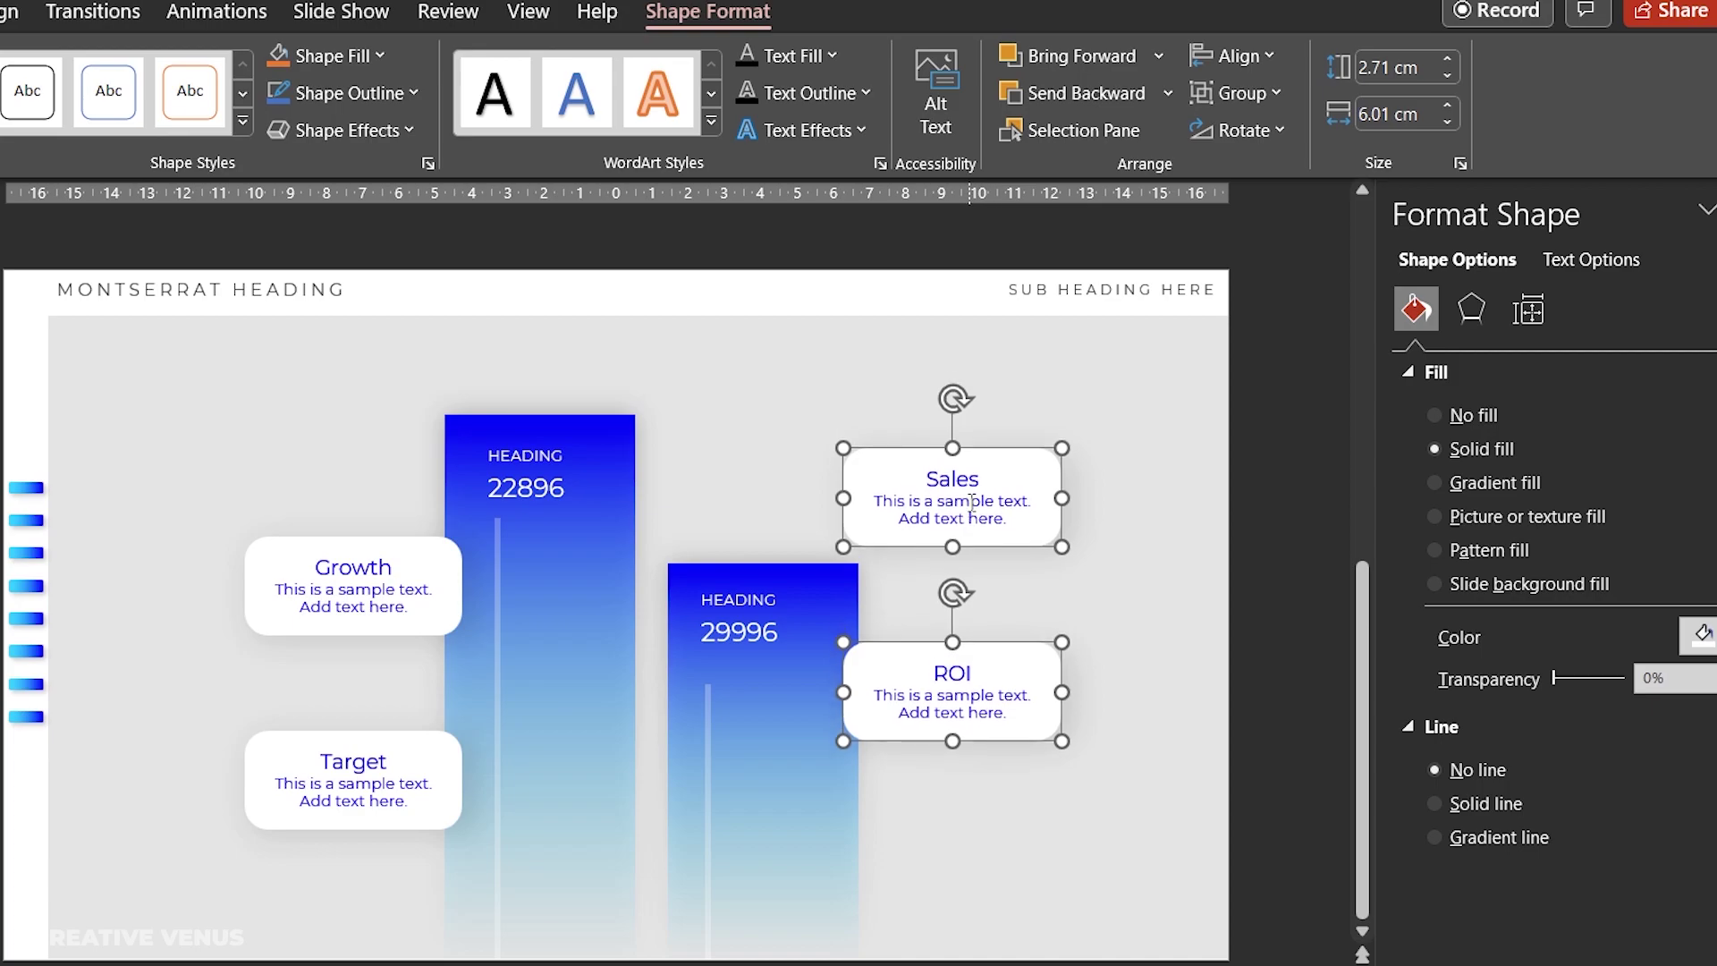
{"action": "key", "text": "Up"}
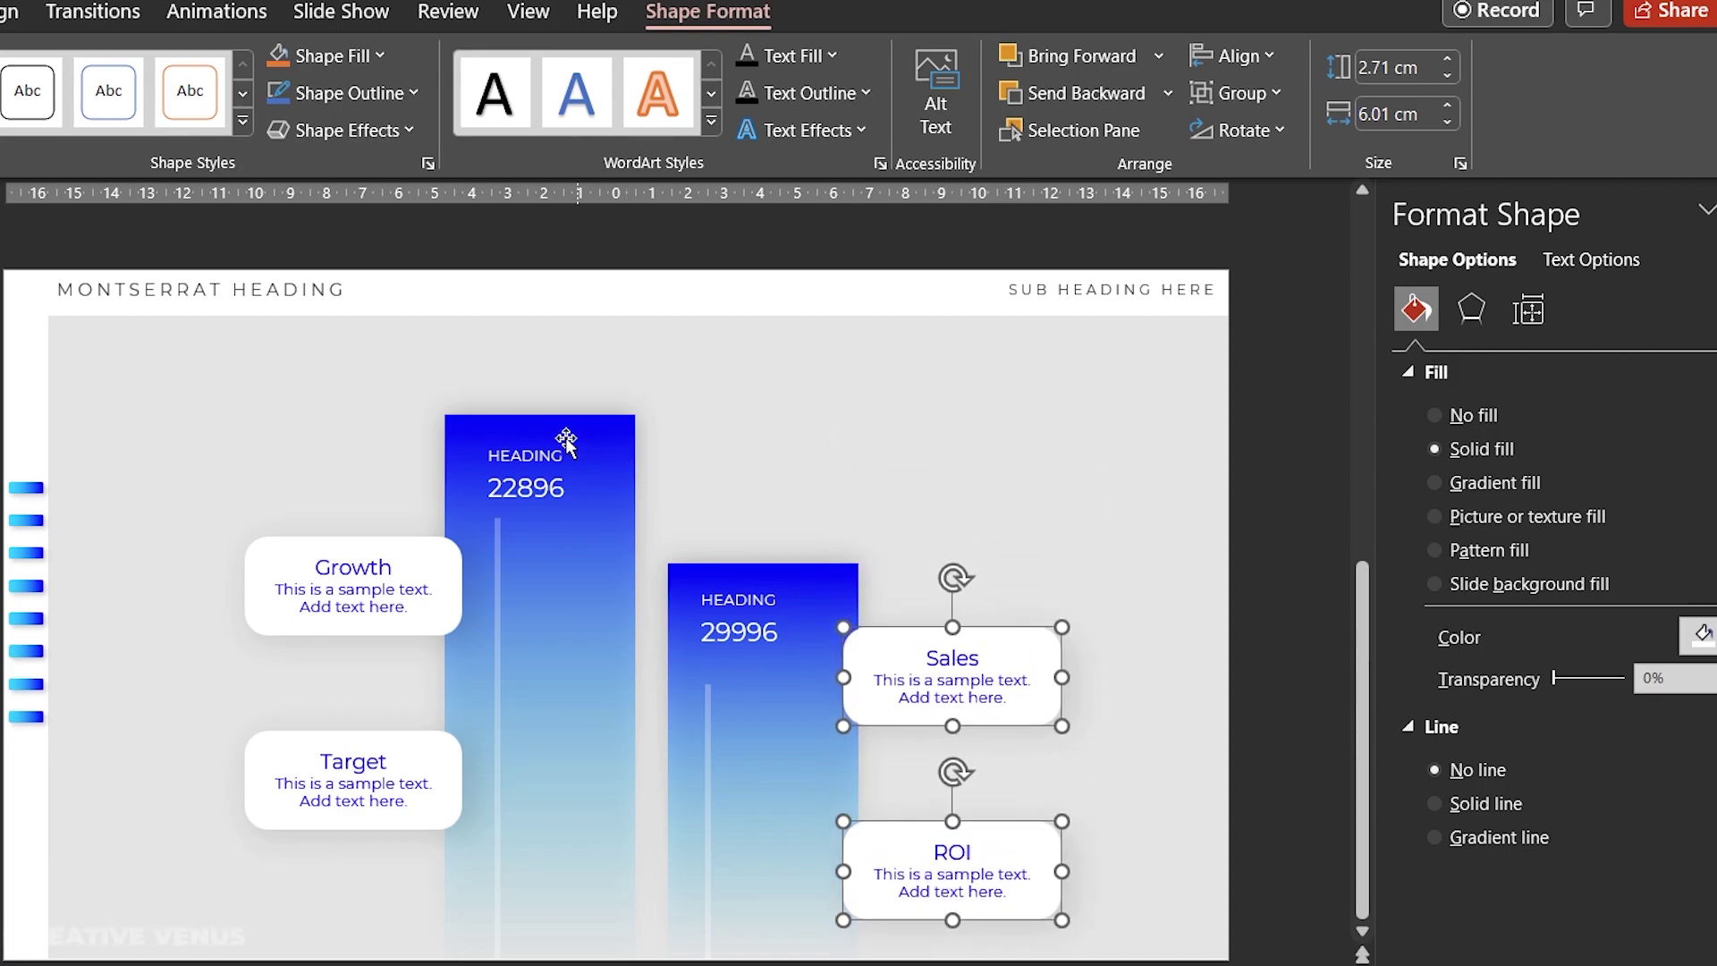
Step: Raise the Growth and Target callouts on the left
{"action": "left_click", "coordinate": [438, 629]}
{"action": "key", "text": "Up"}
{"action": "key", "text": "Up"}
{"action": "key", "text": "Up"}
{"action": "key", "text": "Up"}
{"action": "key", "text": "Up"}
{"action": "key", "text": "Up"}
{"action": "key", "text": "Up"}
{"action": "key", "text": "Up"}
{"action": "key", "text": "Up"}
{"action": "key", "text": "Up"}
{"action": "key", "text": "Up"}
{"action": "key", "text": "Up"}
{"action": "key", "text": "Up"}
{"action": "key", "text": "Up"}
{"action": "key", "text": "Up"}
{"action": "key", "text": "Up"}
{"action": "key", "text": "Up"}
{"action": "key", "text": "Up"}
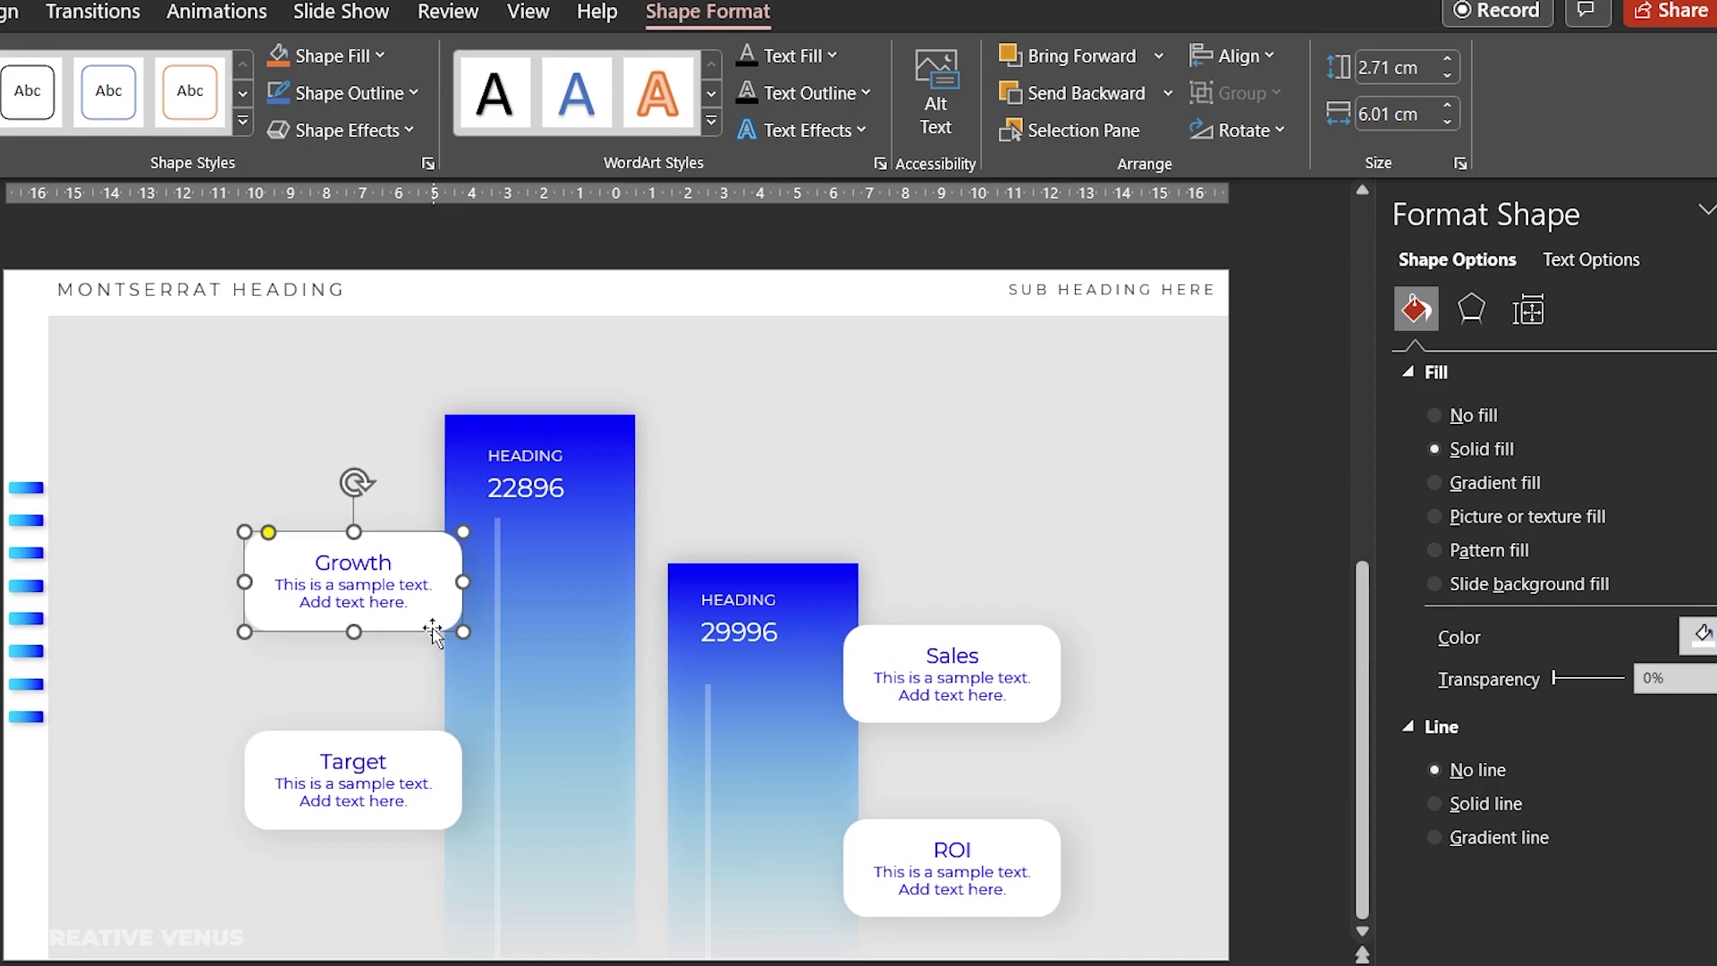
{"action": "key", "text": "Down"}
{"action": "key", "text": "Down"}
{"action": "key", "text": "Down"}
{"action": "key", "text": "Down"}
{"action": "key", "text": "Down"}
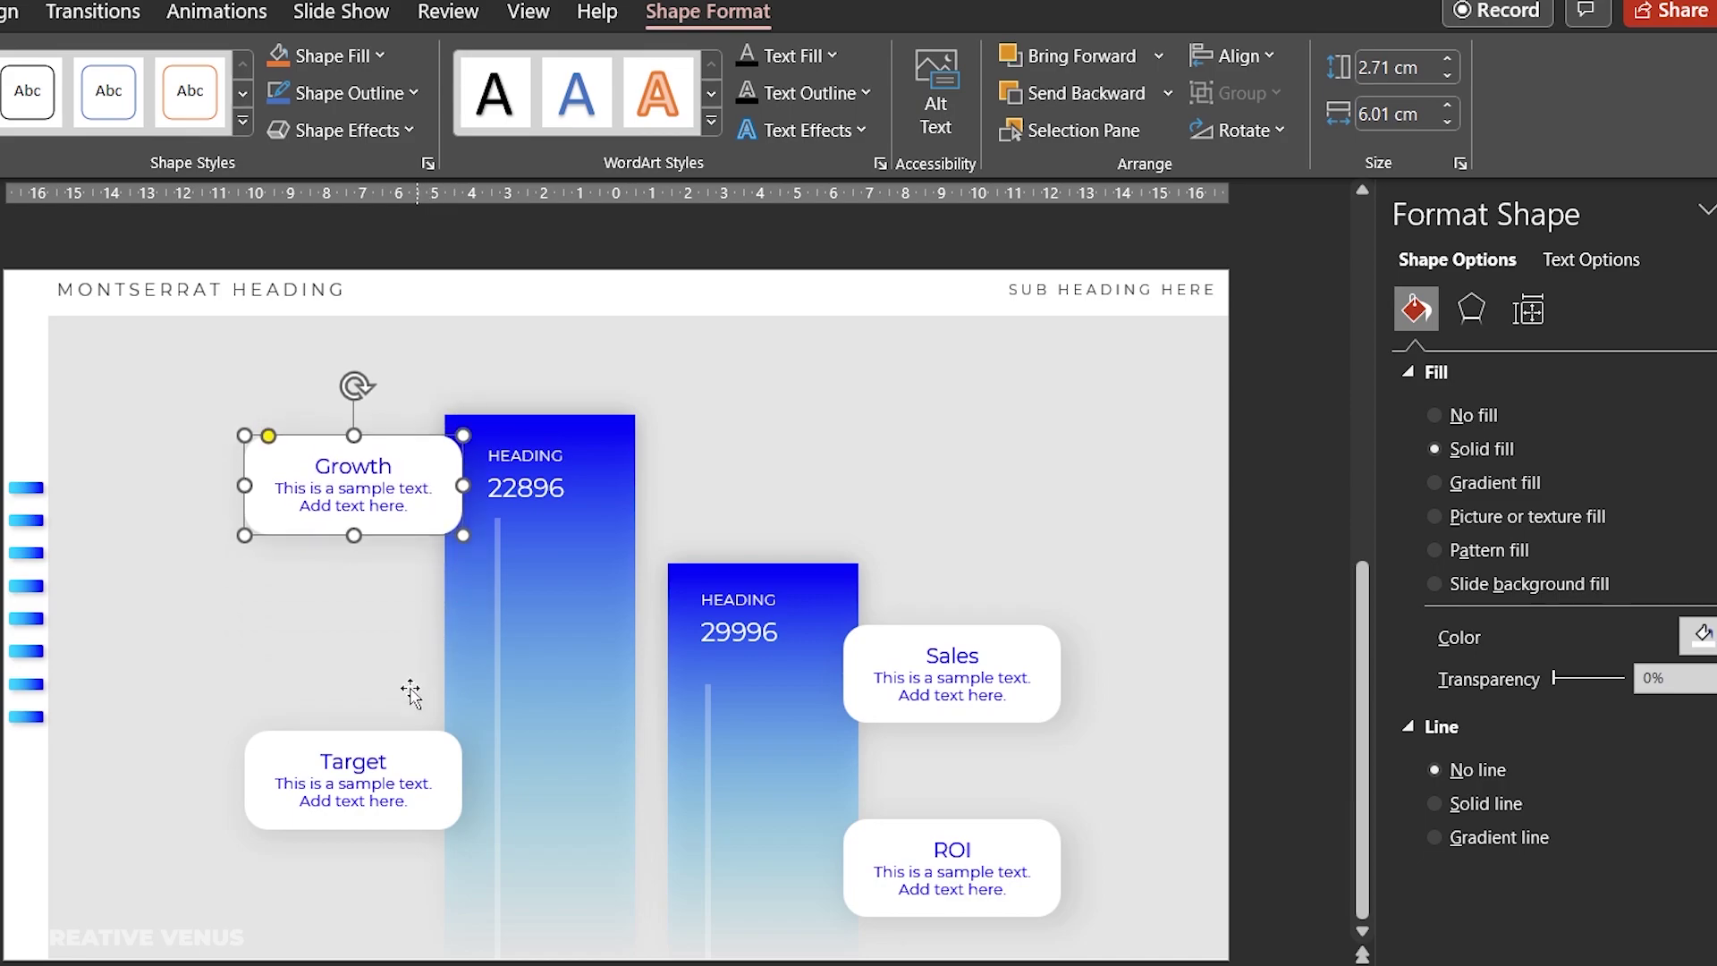
{"action": "left_click", "coordinate": [411, 827]}
{"action": "key", "text": "Up"}
{"action": "key", "text": "Up"}
{"action": "key", "text": "Up"}
{"action": "key", "text": "Up"}
{"action": "key", "text": "Up"}
{"action": "key", "text": "Up"}
{"action": "key", "text": "Up"}
{"action": "key", "text": "Up"}
{"action": "key", "text": "Up"}
{"action": "key", "text": "Up"}
{"action": "key", "text": "Up"}
{"action": "left_click", "coordinate": [1199, 651]}
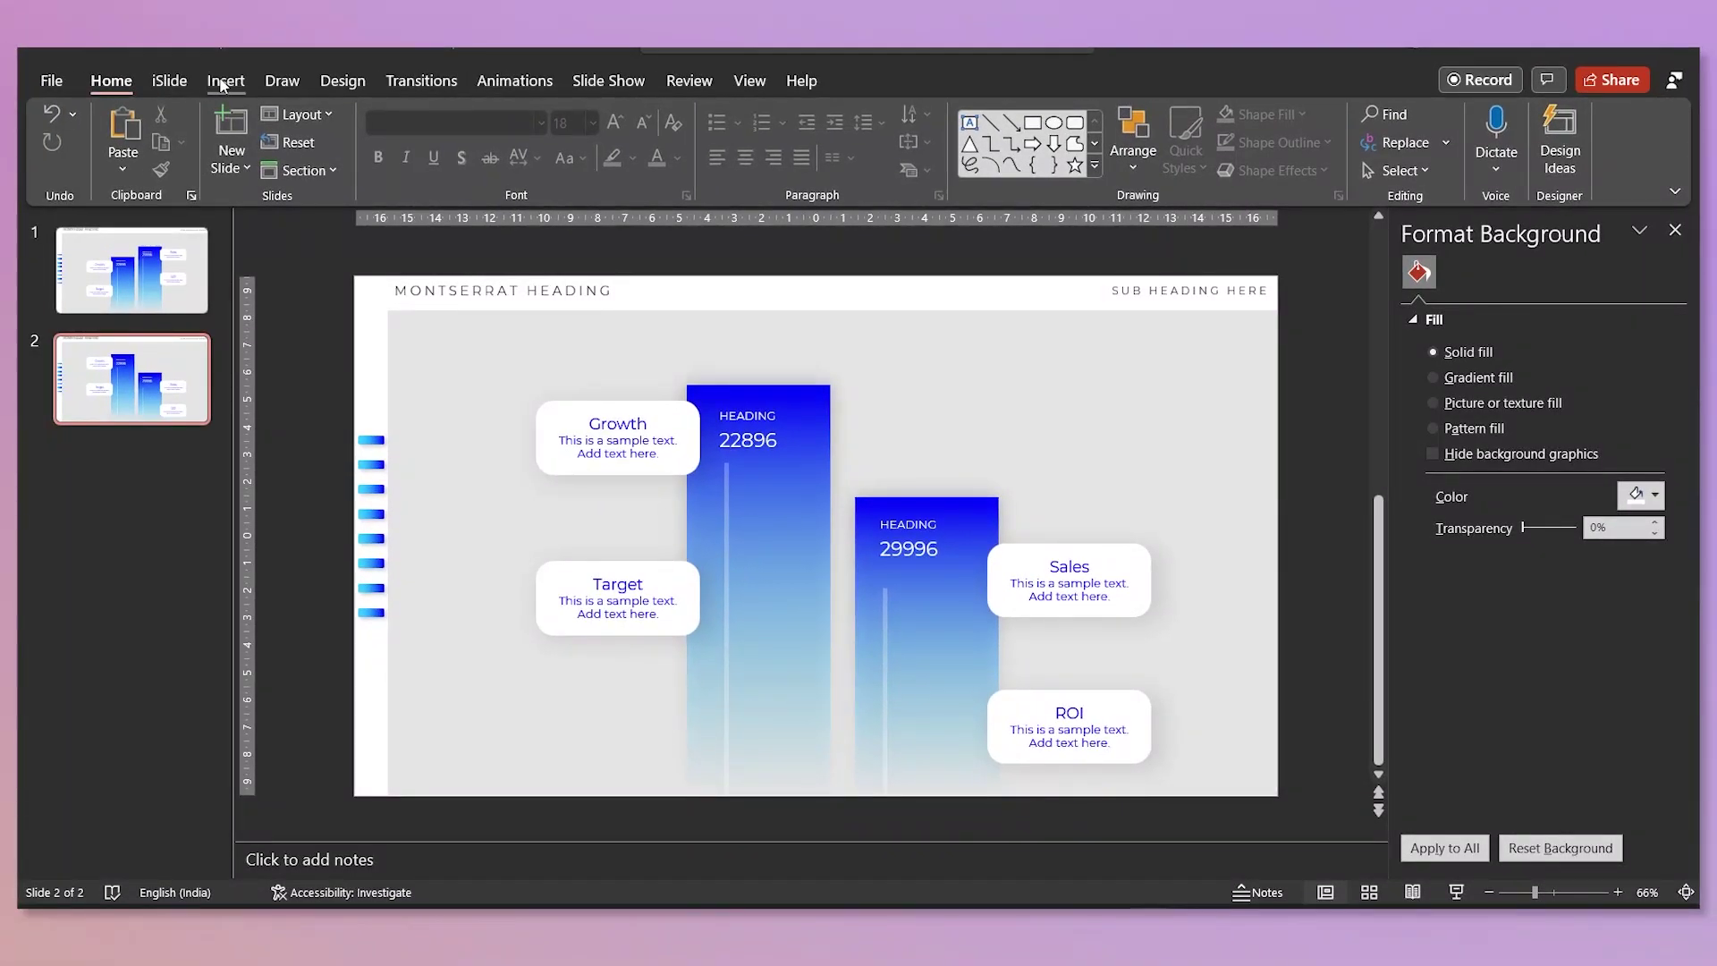
Step: Draw a donut shape, thin its ring, enlarge it to 13.5 cm and move it up-left
{"action": "left_click", "coordinate": [225, 81]}
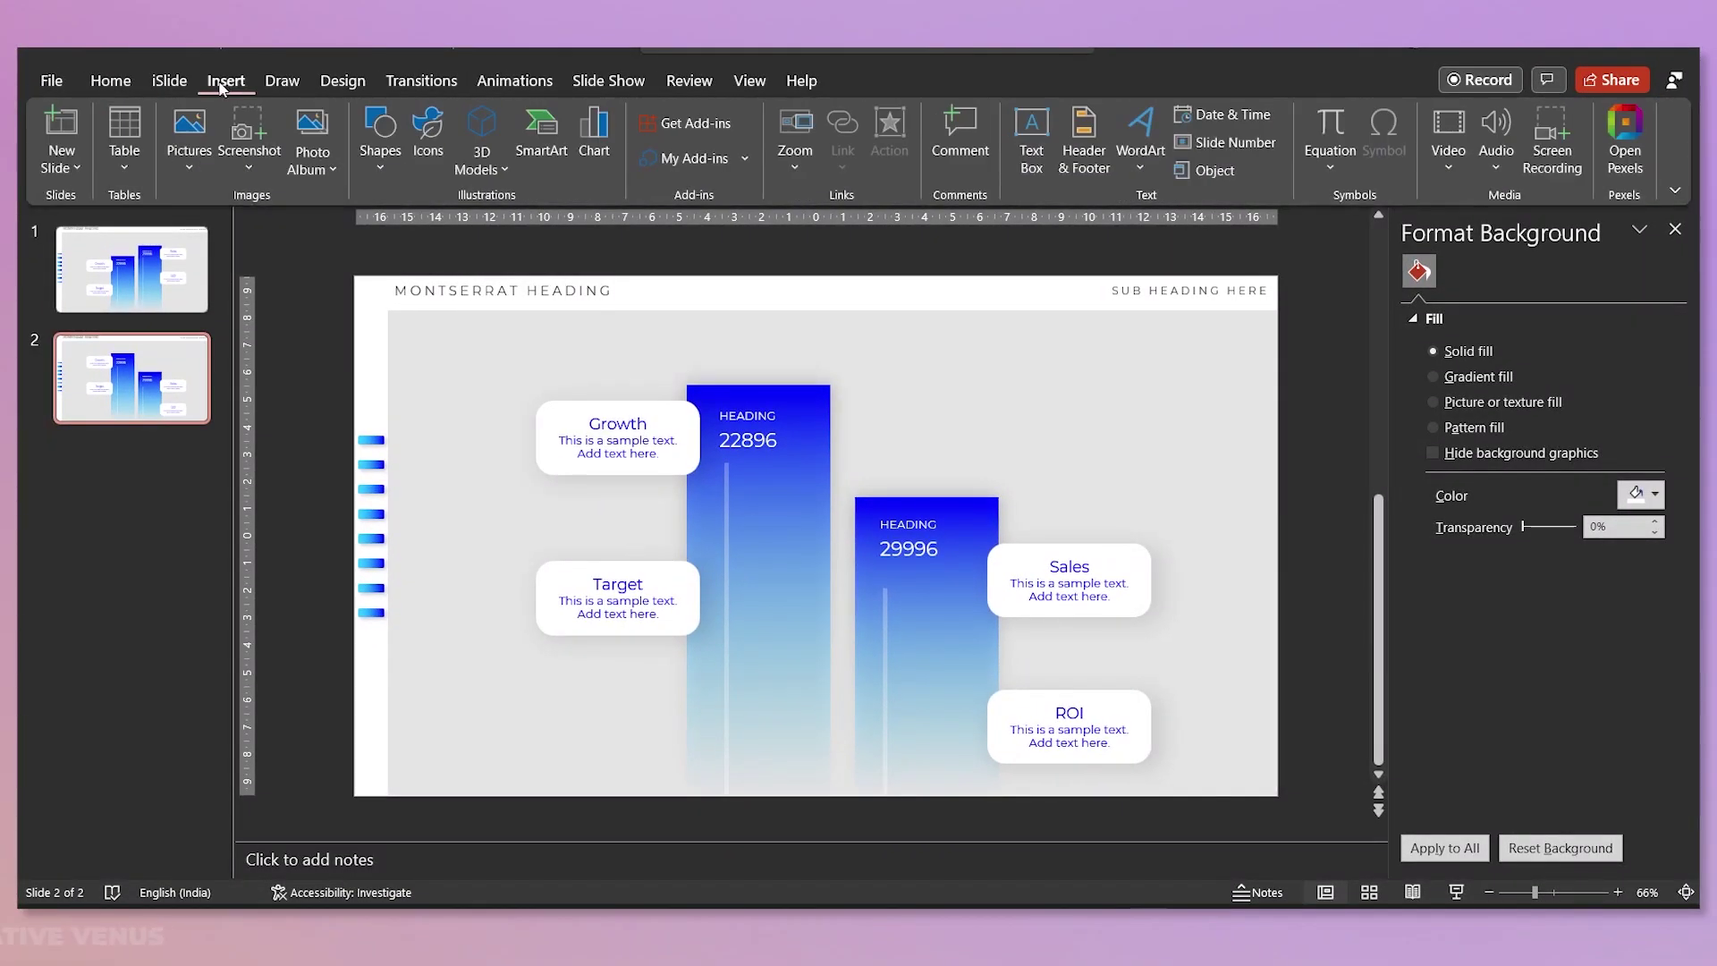
{"action": "left_click", "coordinate": [380, 125]}
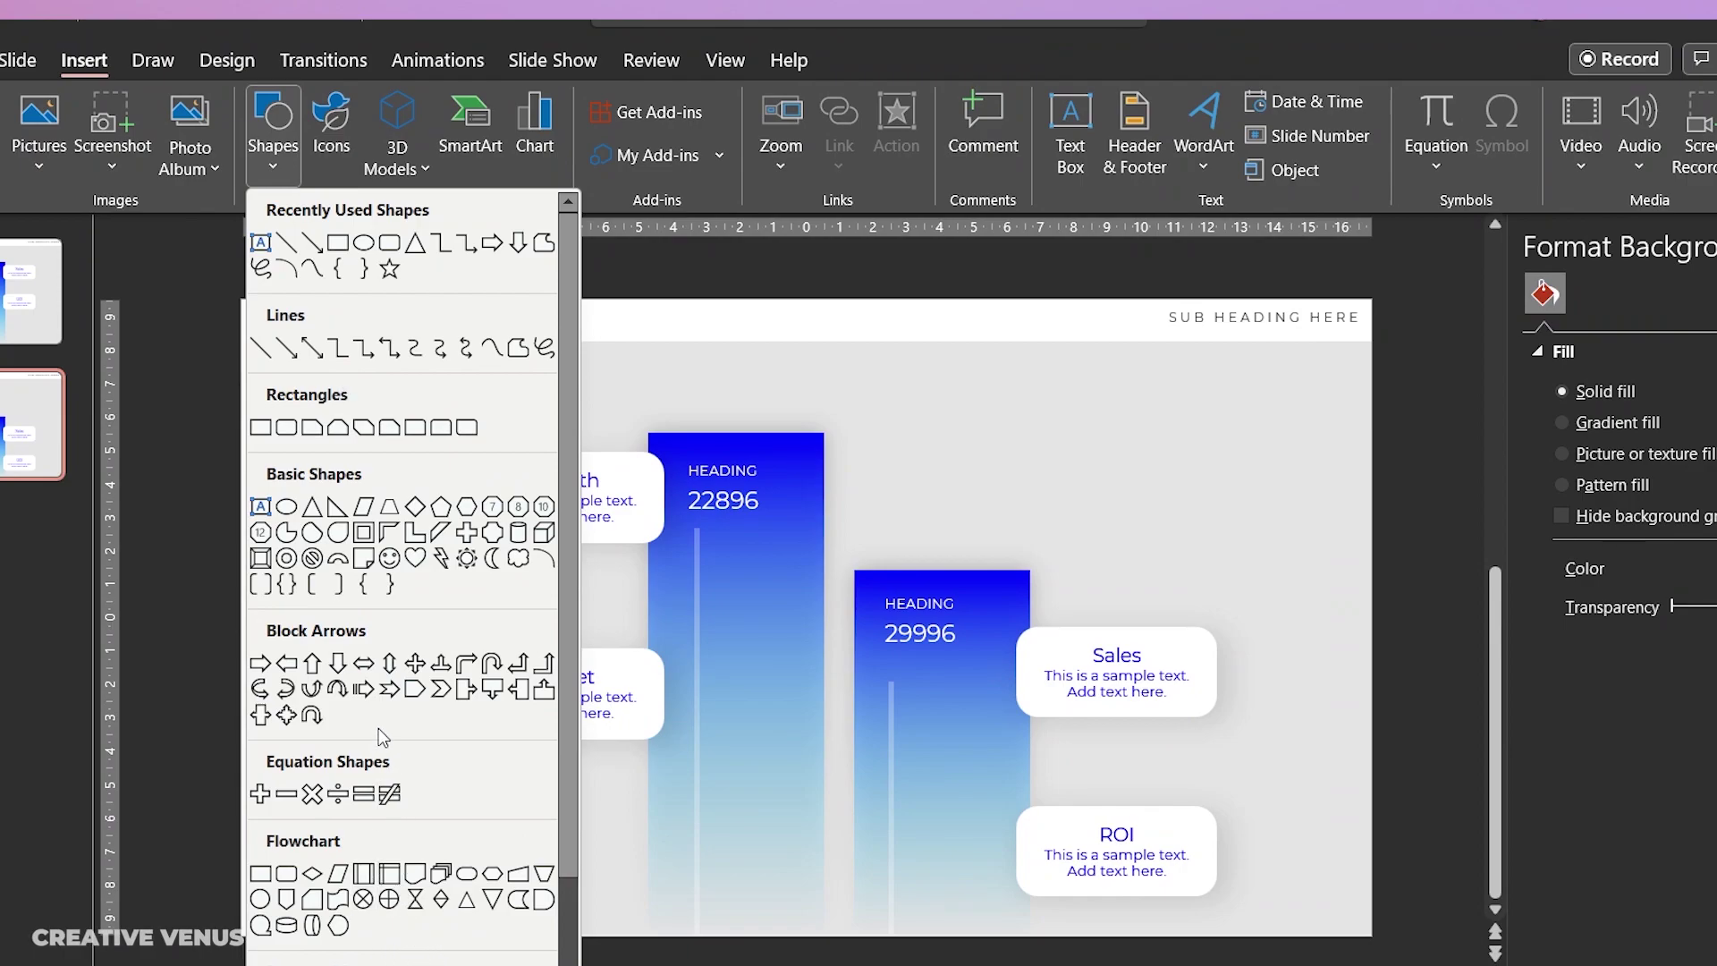
{"action": "left_click", "coordinate": [286, 558]}
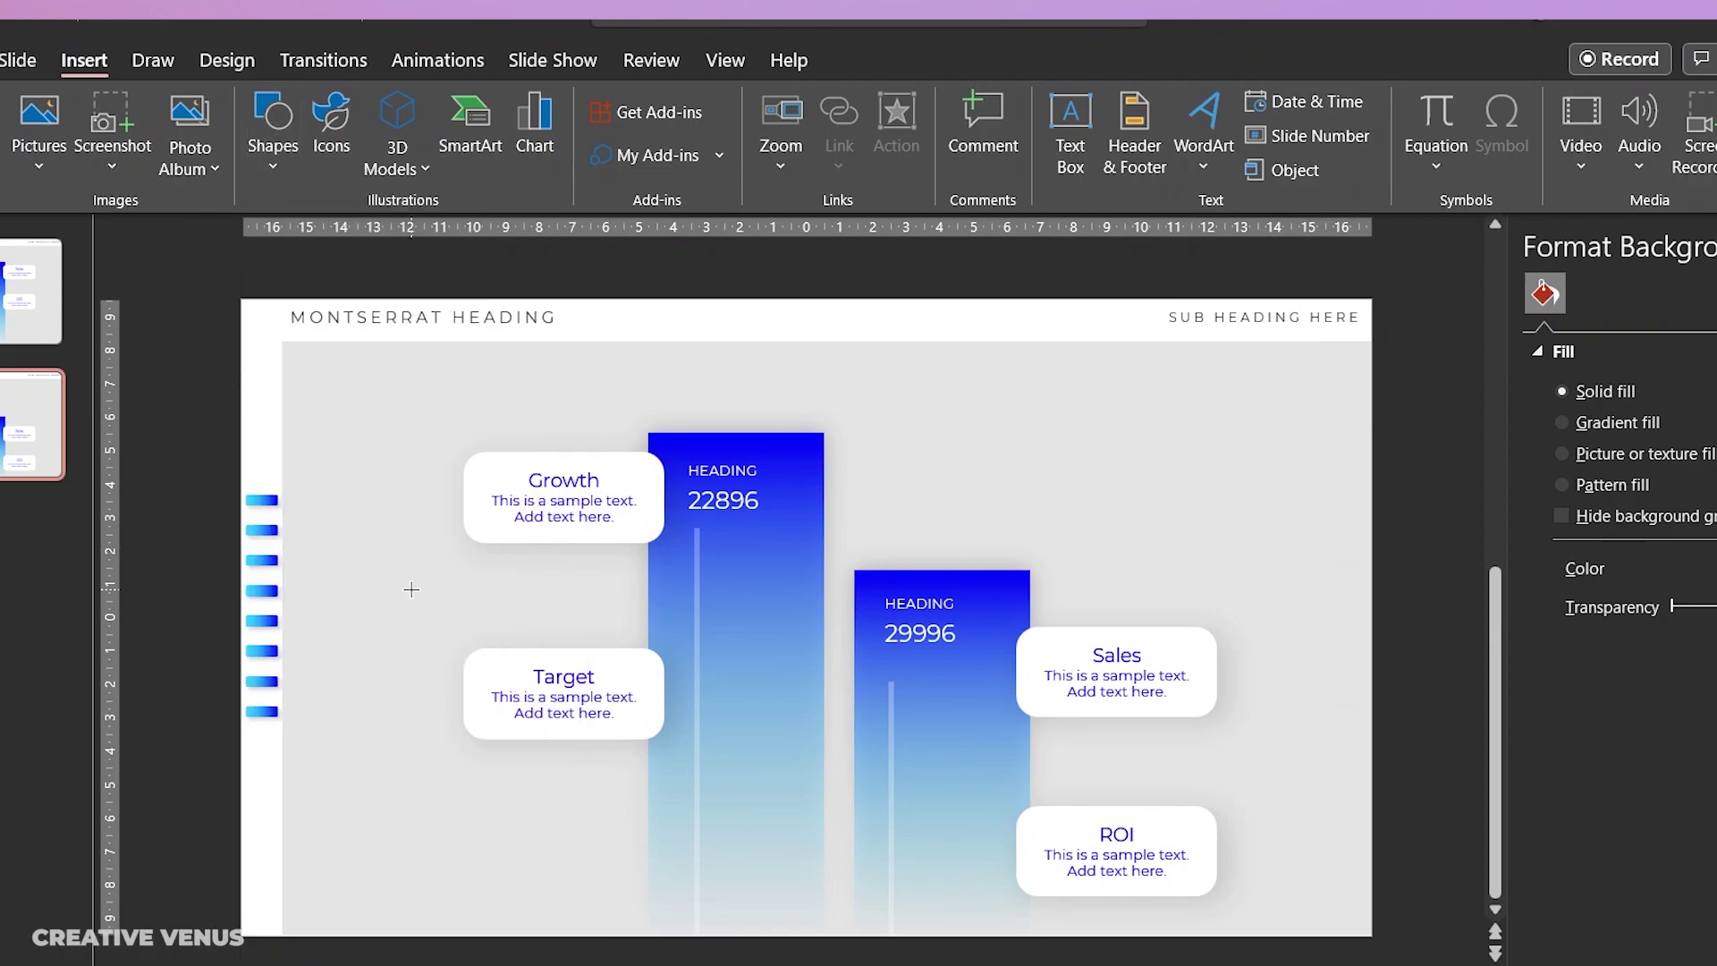
{"action": "left_click_drag", "start_coordinate": [397, 590], "coordinate": [632, 888]}
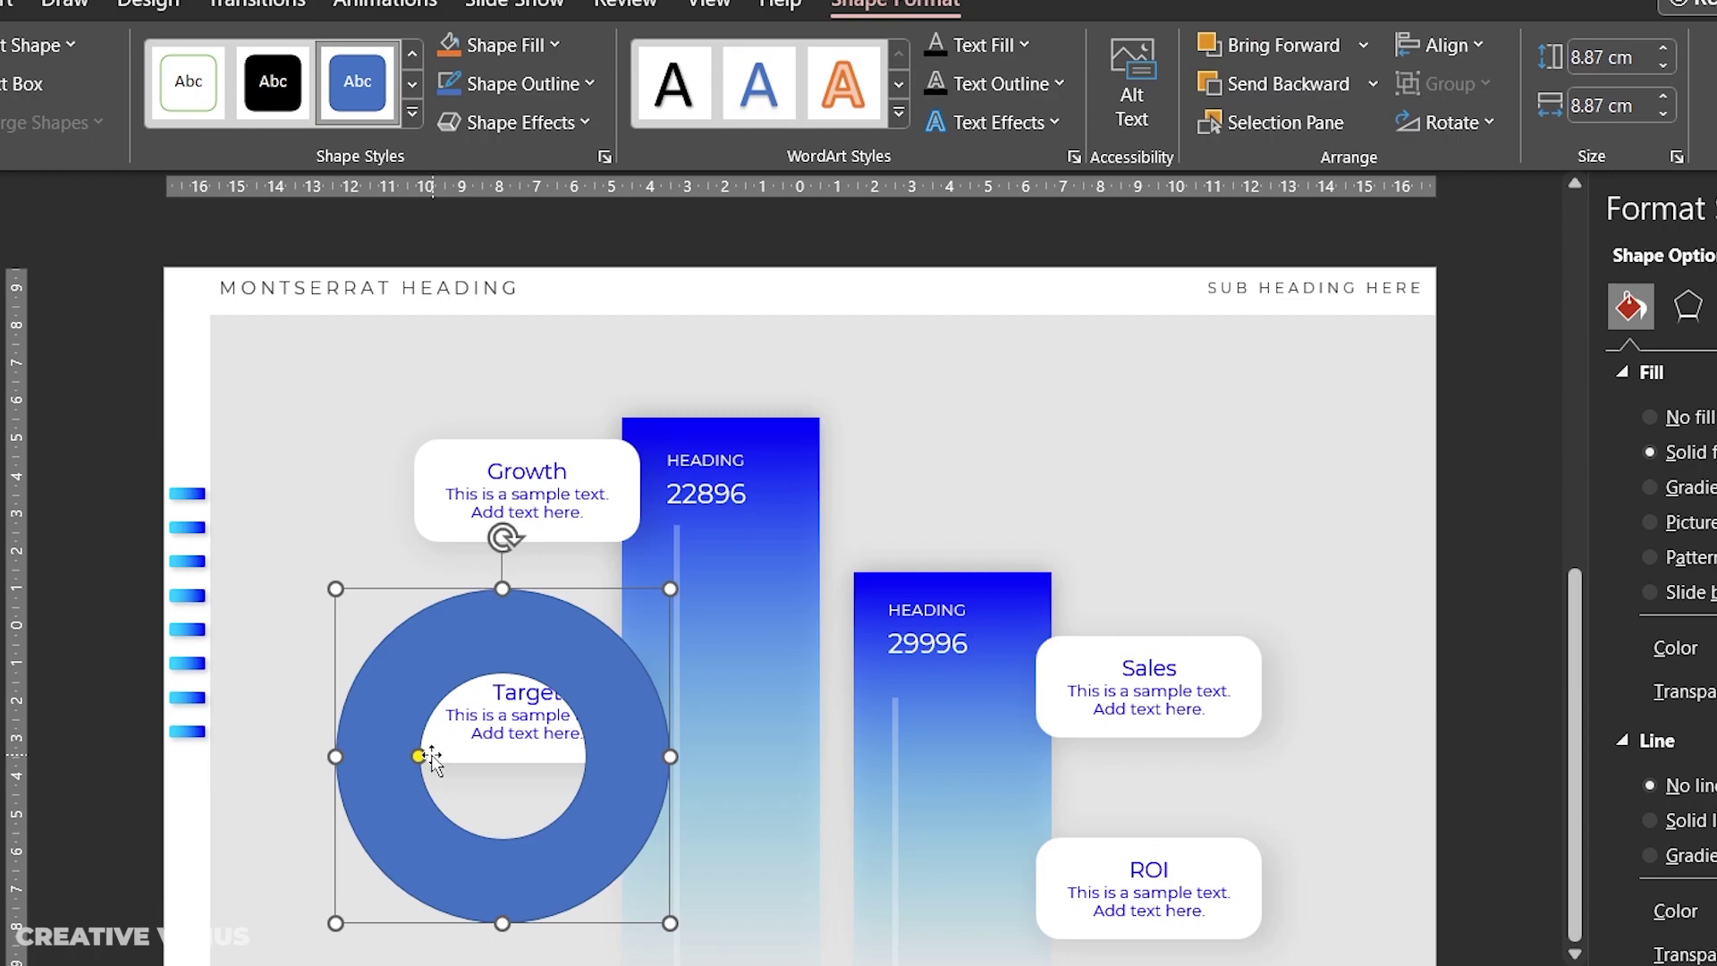
{"action": "left_click_drag", "start_coordinate": [416, 758], "coordinate": [387, 760]}
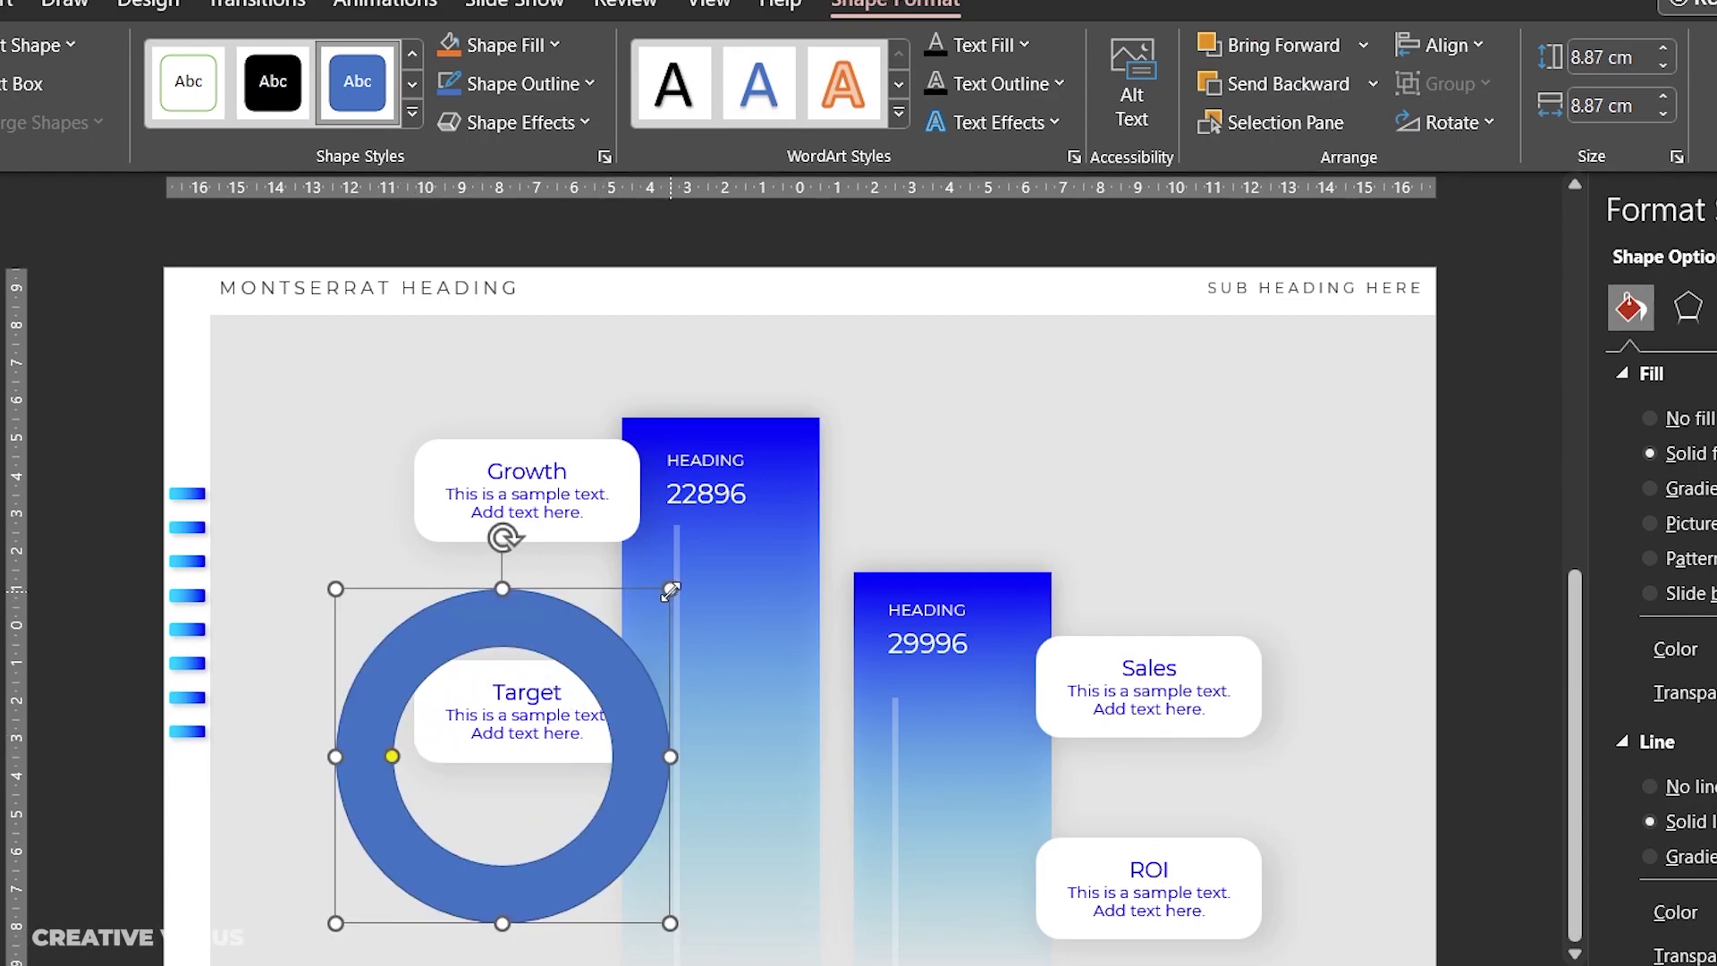
{"action": "left_click_drag", "start_coordinate": [669, 588], "coordinate": [758, 508]}
{"action": "left_click", "coordinate": [631, 698]}
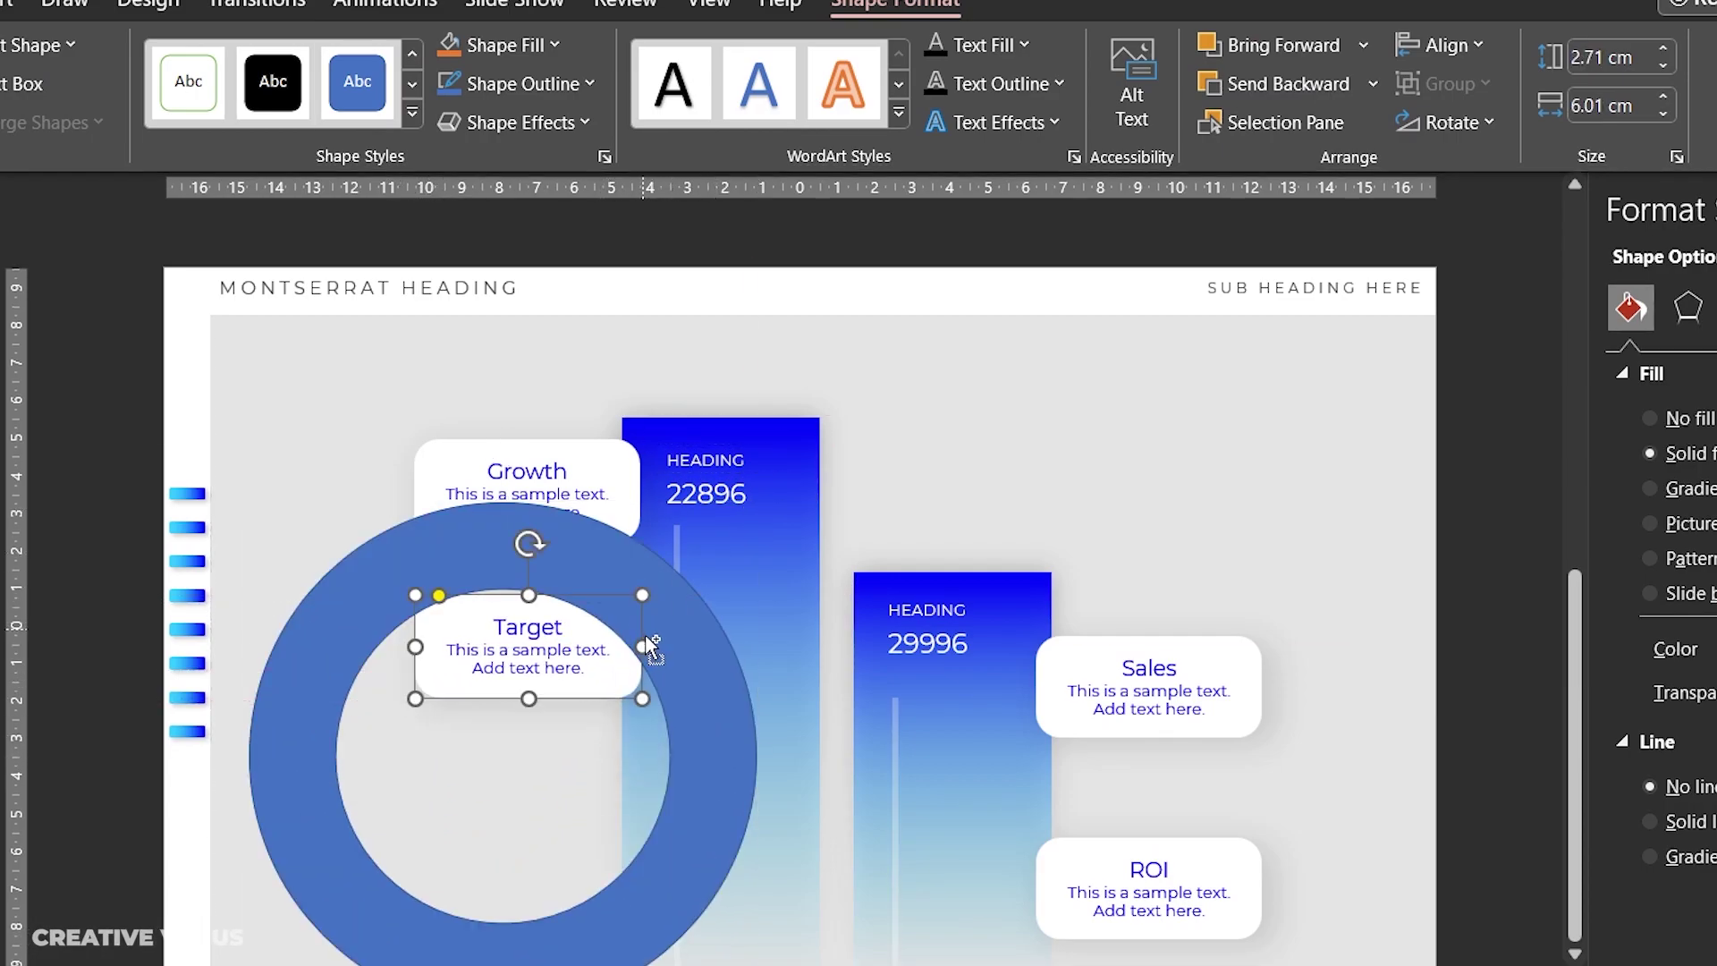
{"action": "left_click_drag", "start_coordinate": [696, 818], "coordinate": [691, 668]}
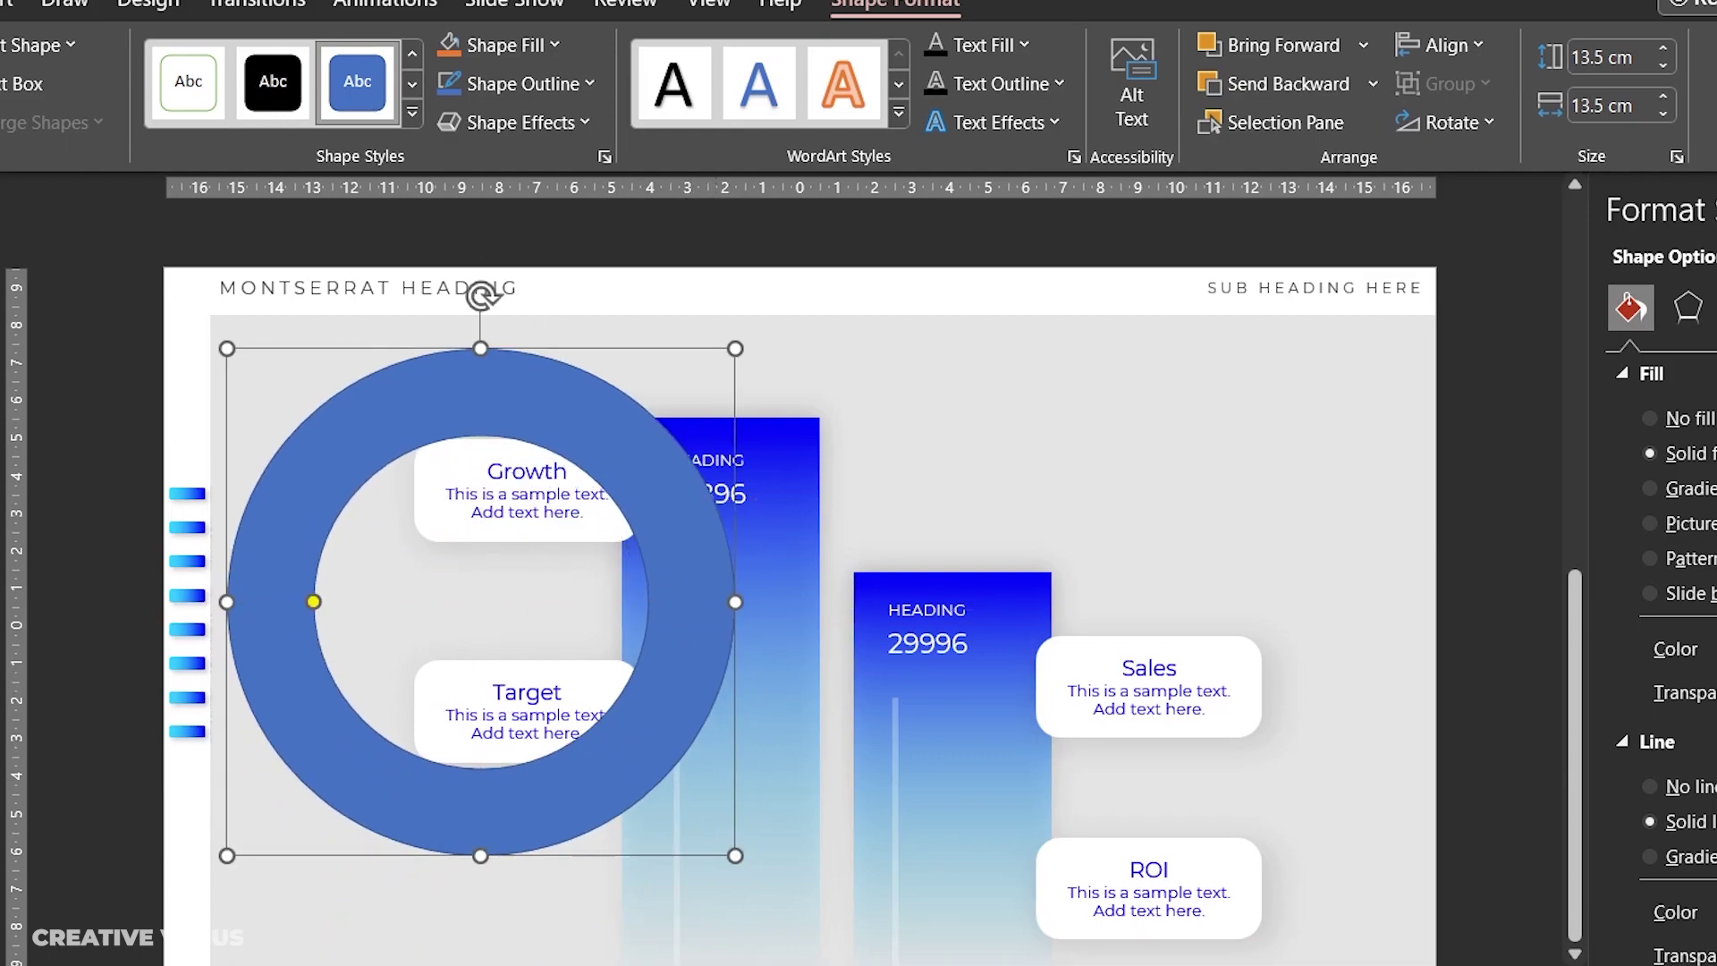
Step: Draw a blue pie shape over the ring
{"action": "left_click", "coordinate": [0, 2]}
{"action": "left_click", "coordinate": [210, 107]}
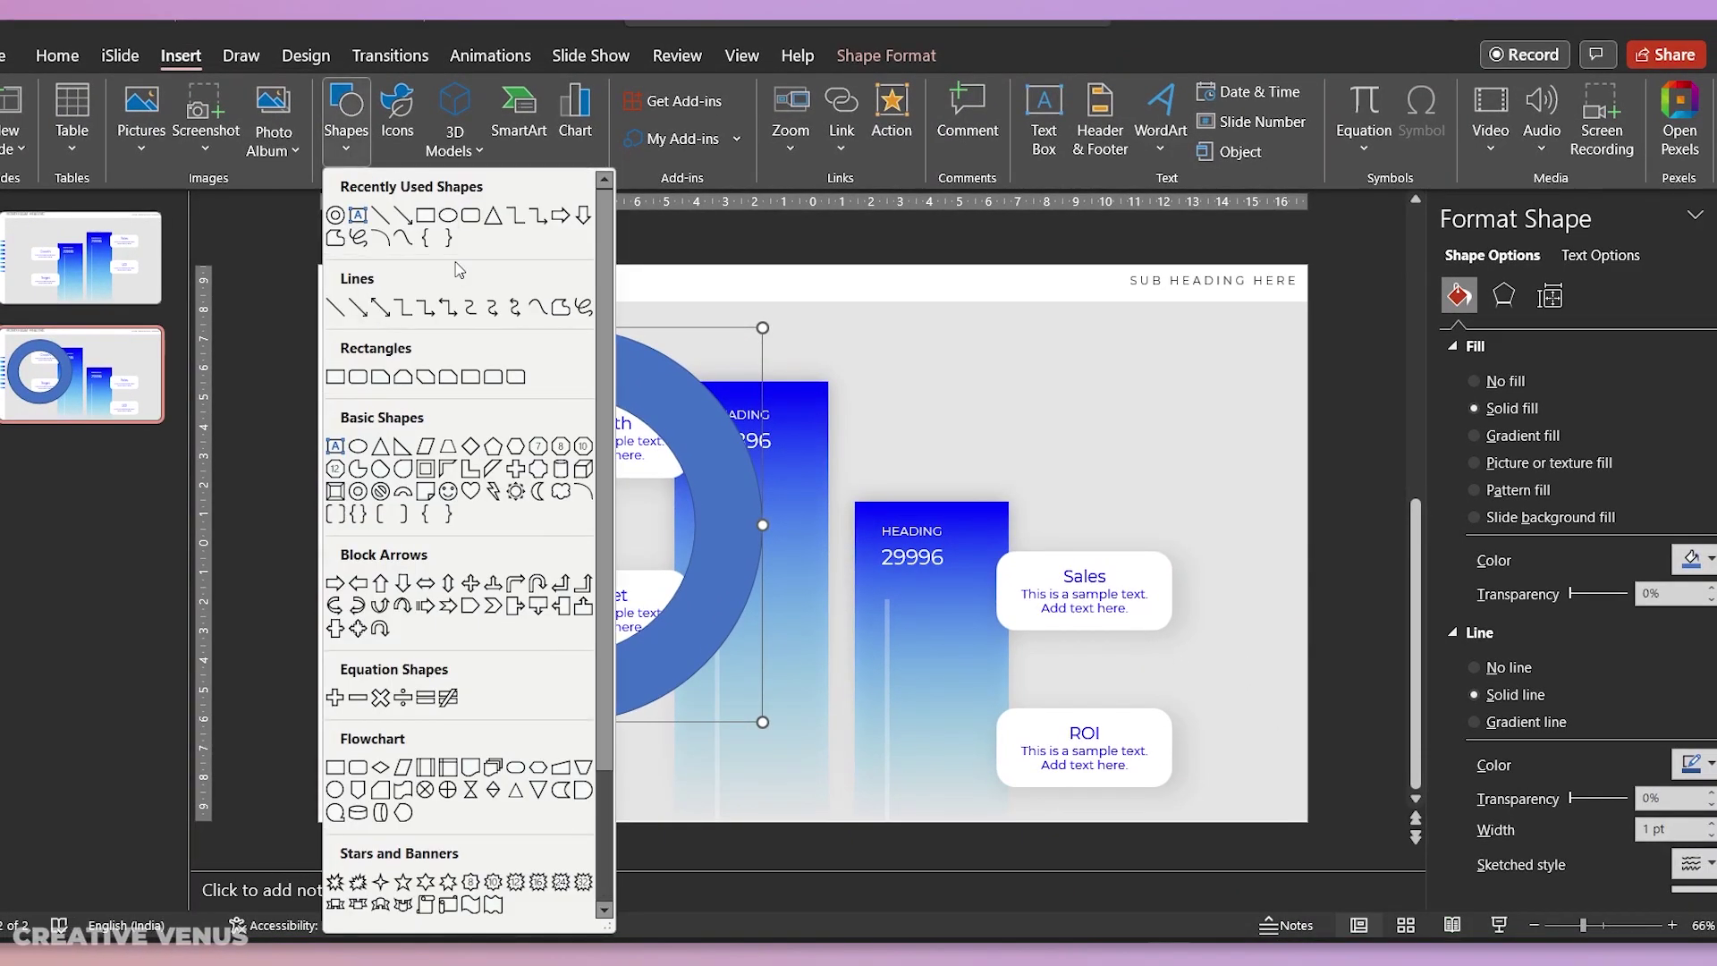
{"action": "left_click", "coordinate": [360, 467]}
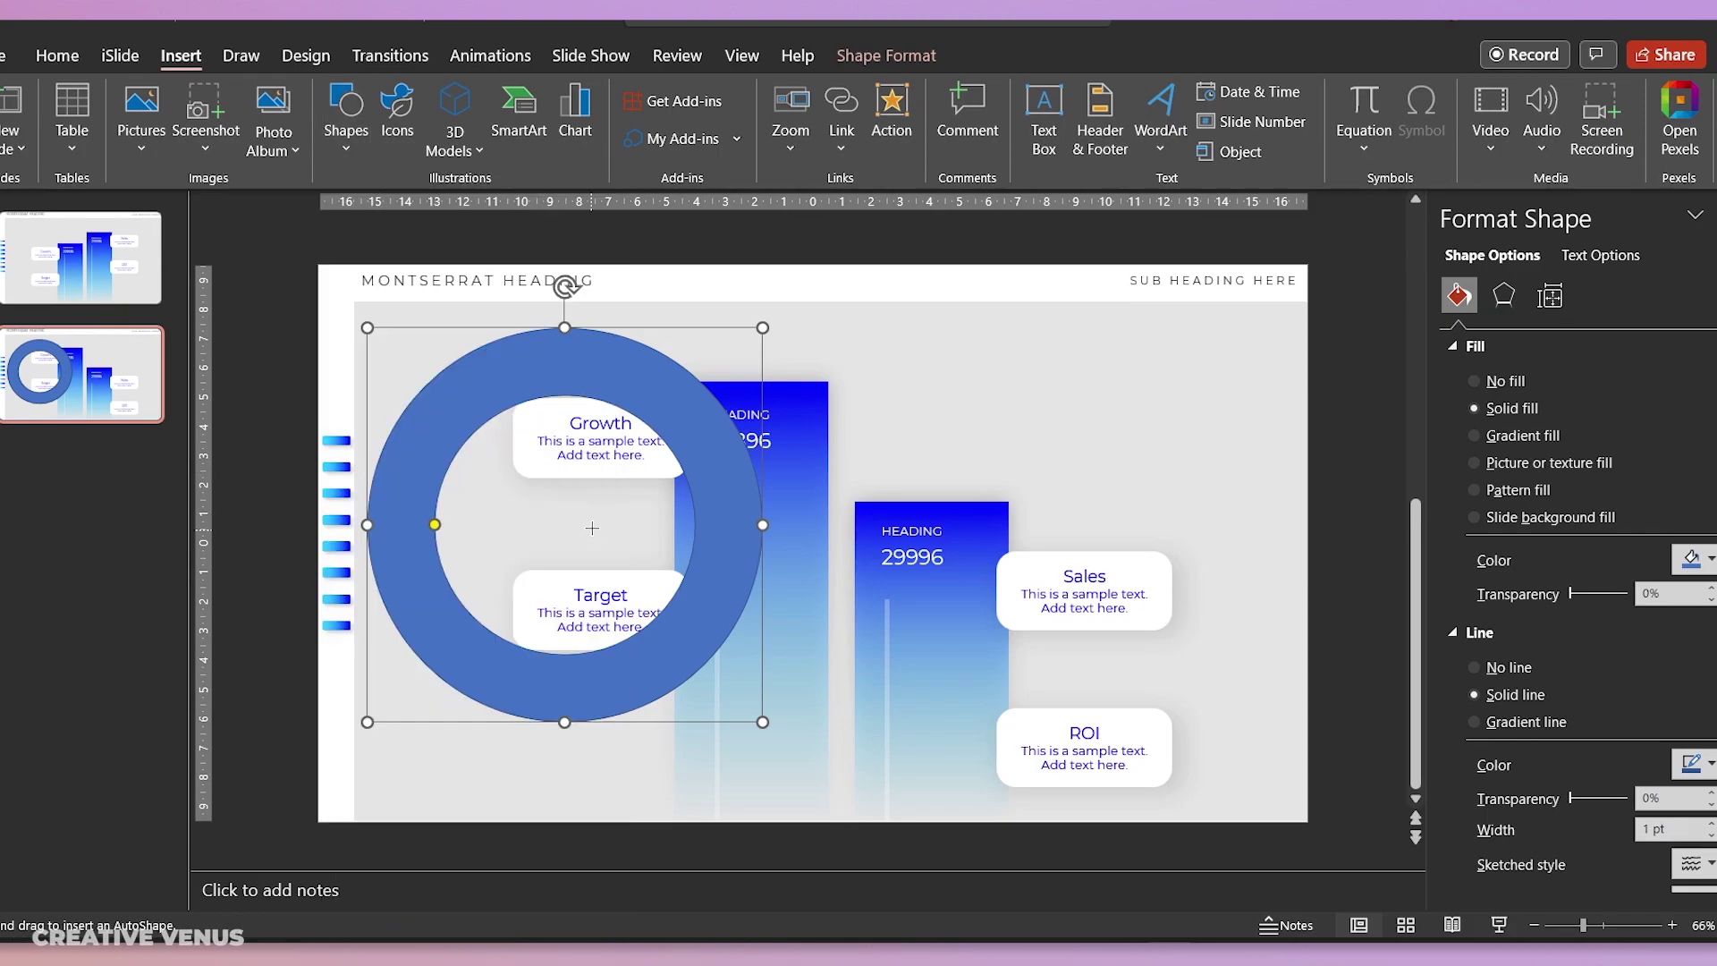
{"action": "left_click_drag", "start_coordinate": [576, 545], "coordinate": [535, 523]}
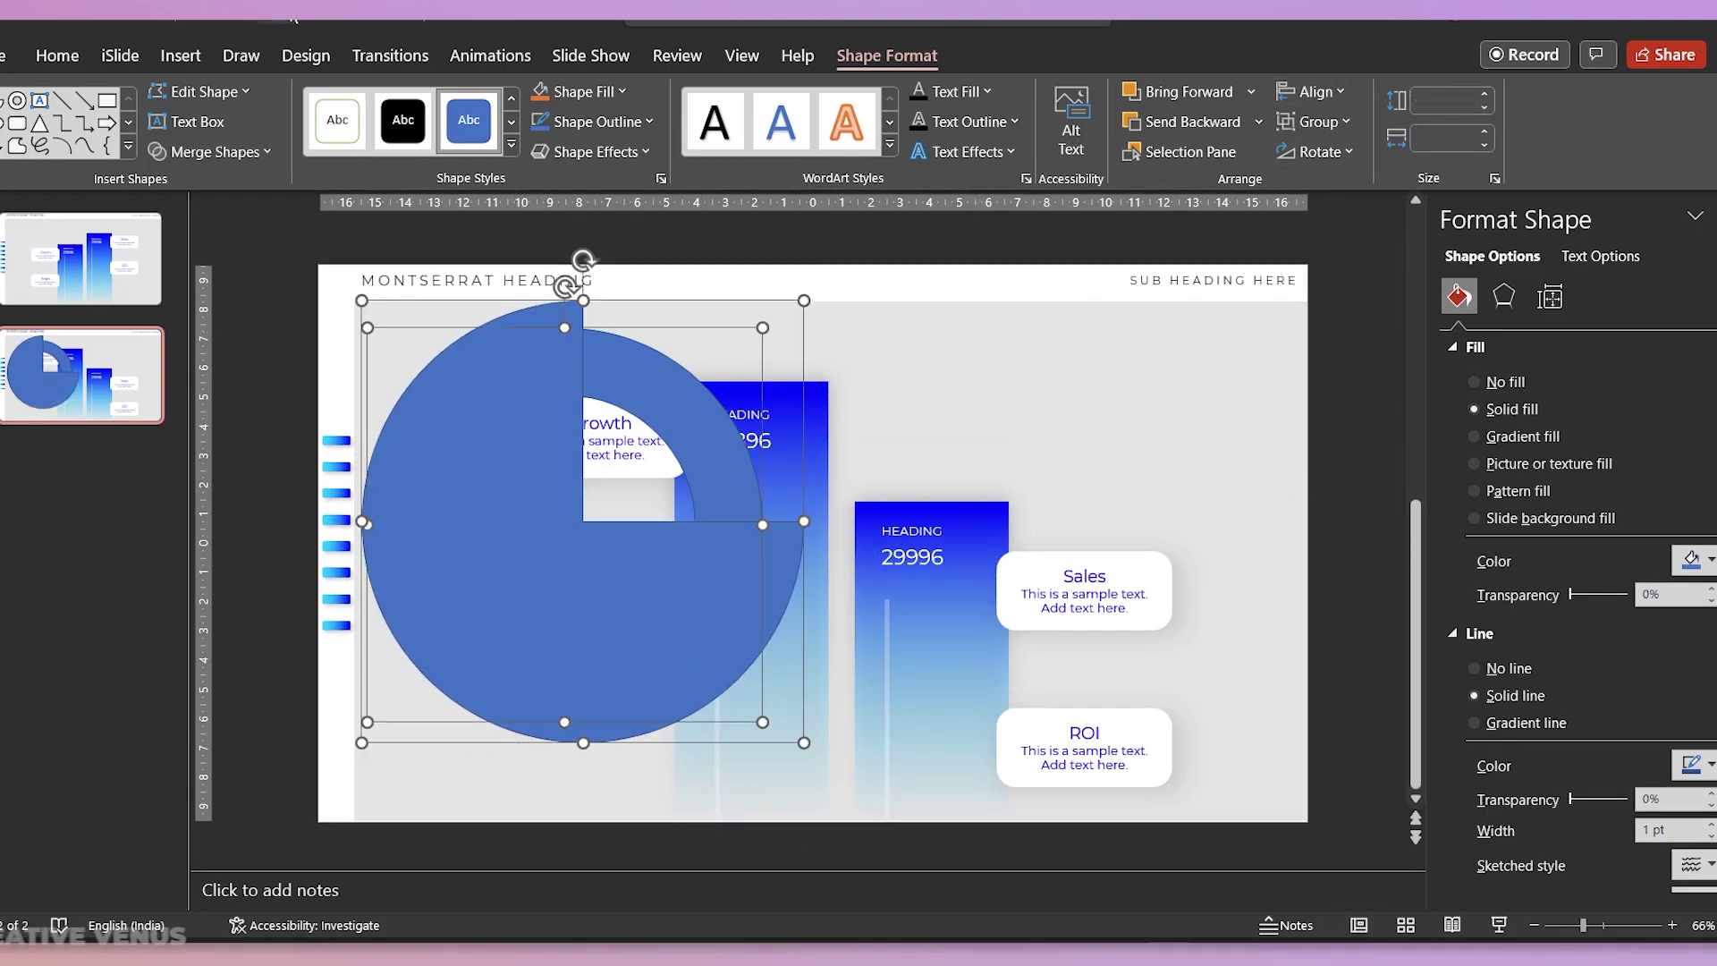
Step: Align the pie centre and middle with the ring and resize the pie's wedge
{"action": "left_click", "coordinate": [357, 28]}
{"action": "left_click", "coordinate": [388, 75]}
{"action": "left_click", "coordinate": [358, 10]}
{"action": "left_click", "coordinate": [424, 184]}
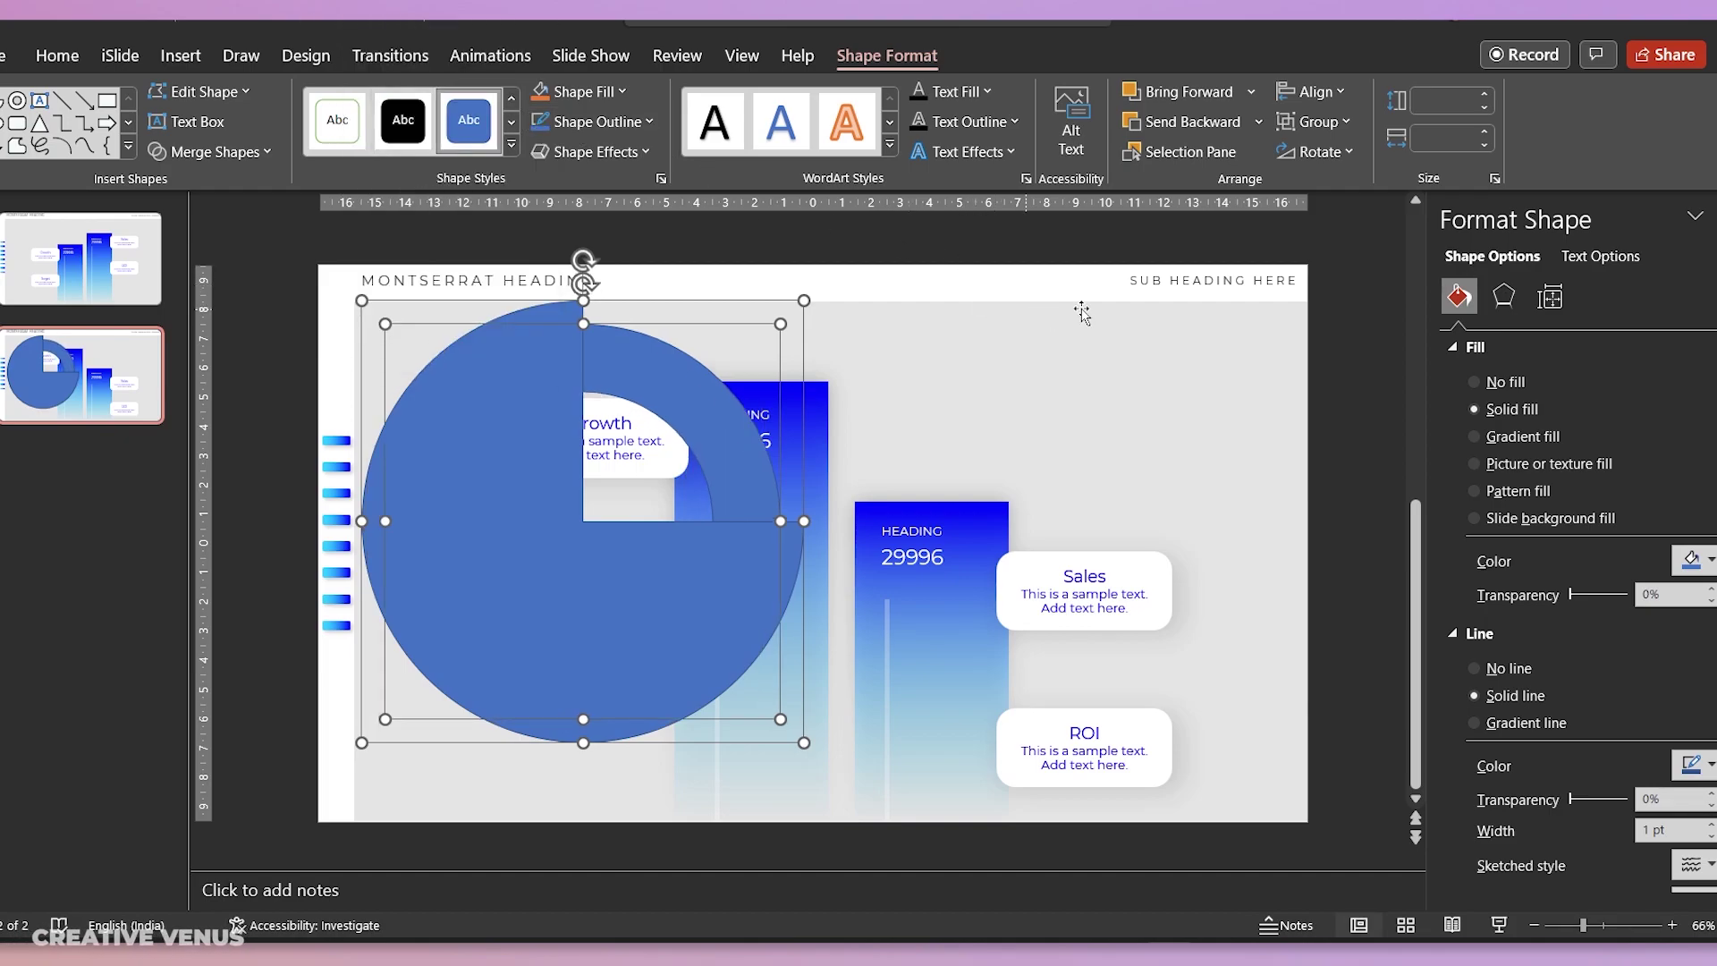
{"action": "left_click", "coordinate": [1322, 353]}
{"action": "left_click", "coordinate": [752, 534]}
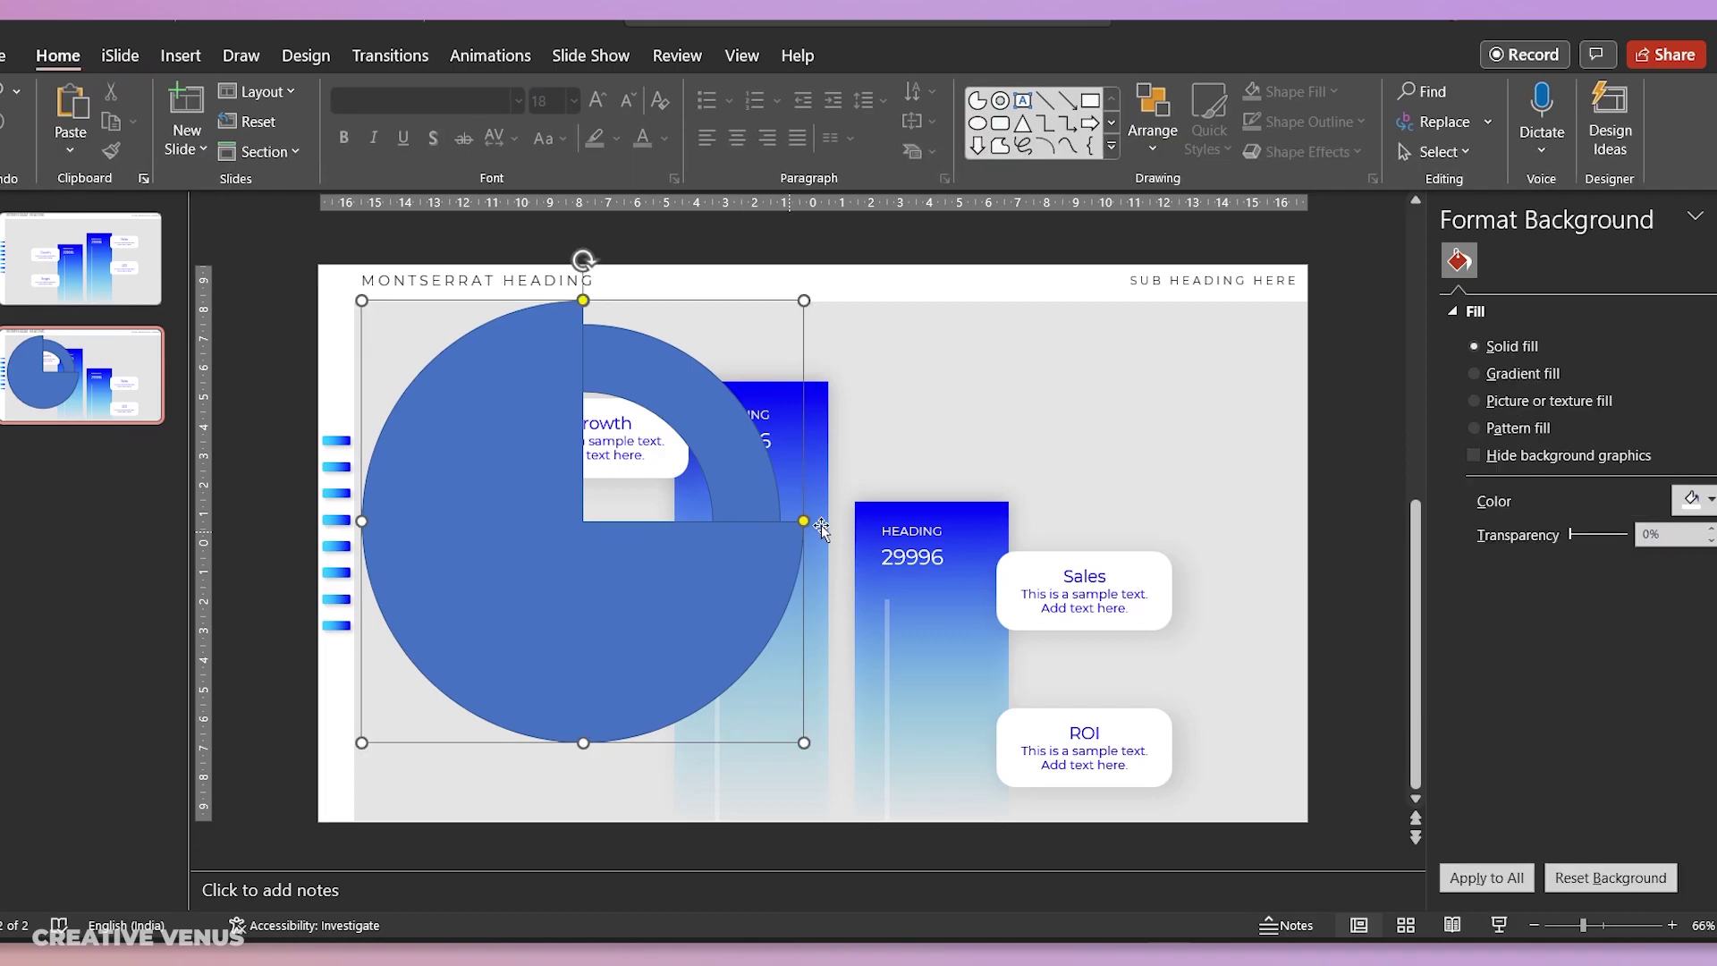
{"action": "left_click_drag", "start_coordinate": [805, 521], "coordinate": [463, 601]}
Step: Subtract the pie from the ring with Merge Shapes to leave an open arc
{"action": "left_click", "coordinate": [707, 551]}
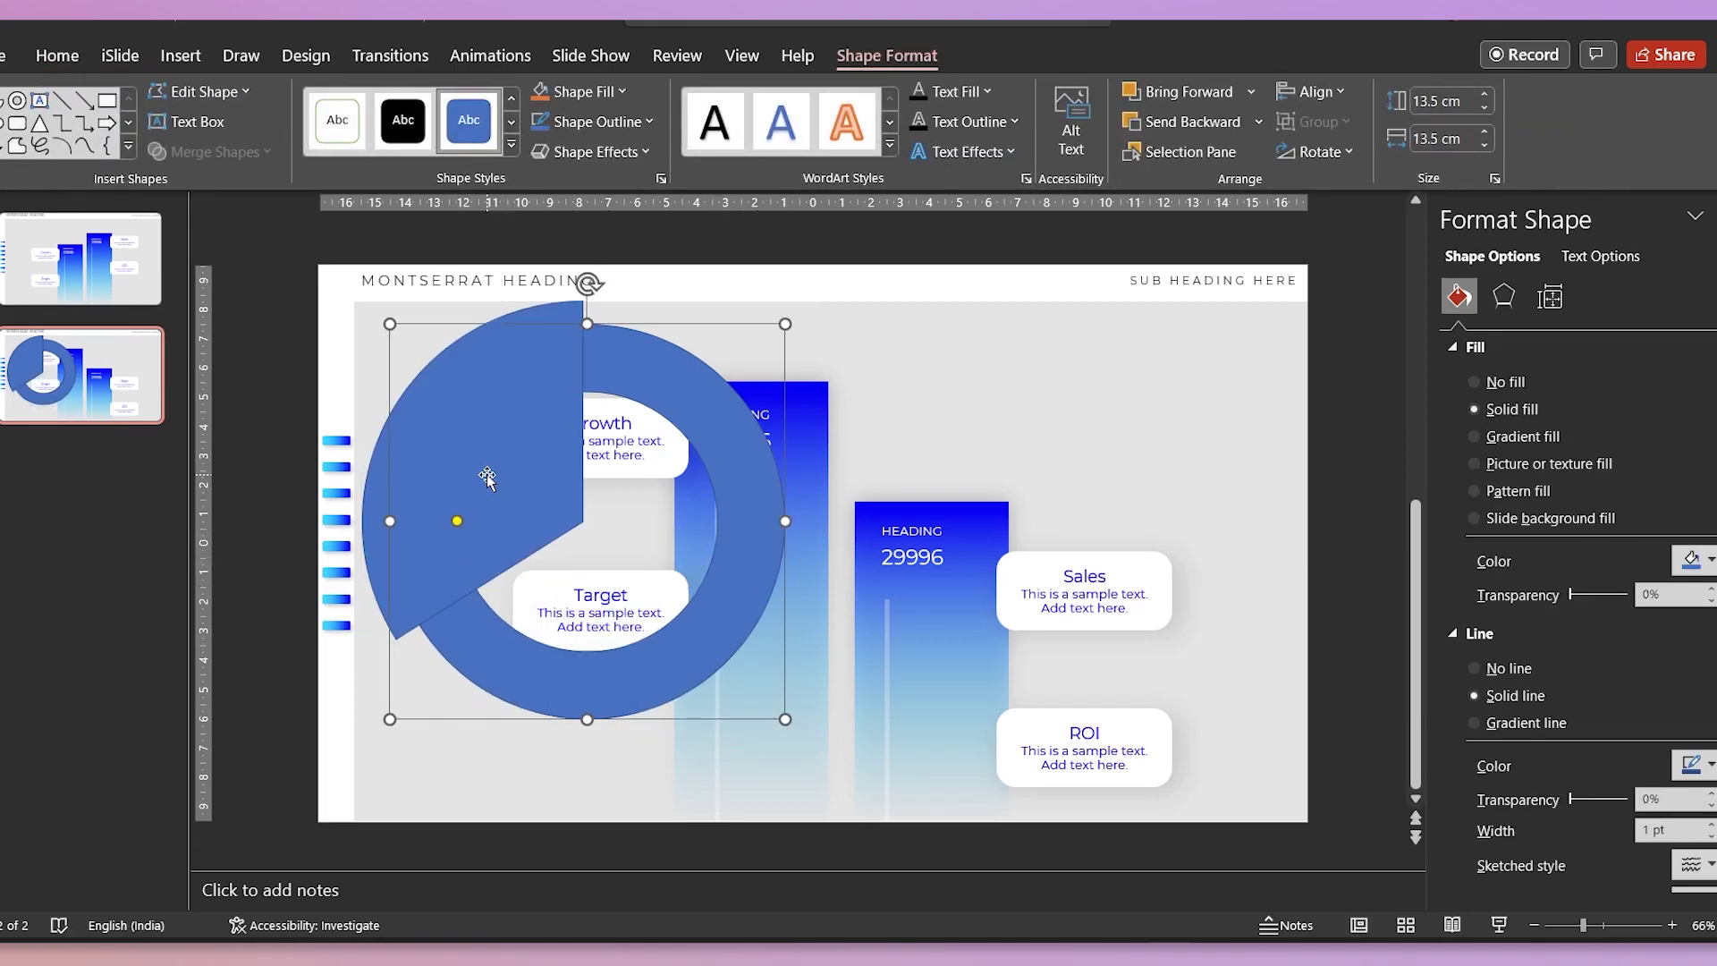
{"action": "left_click", "coordinate": [563, 375], "text": "shift"}
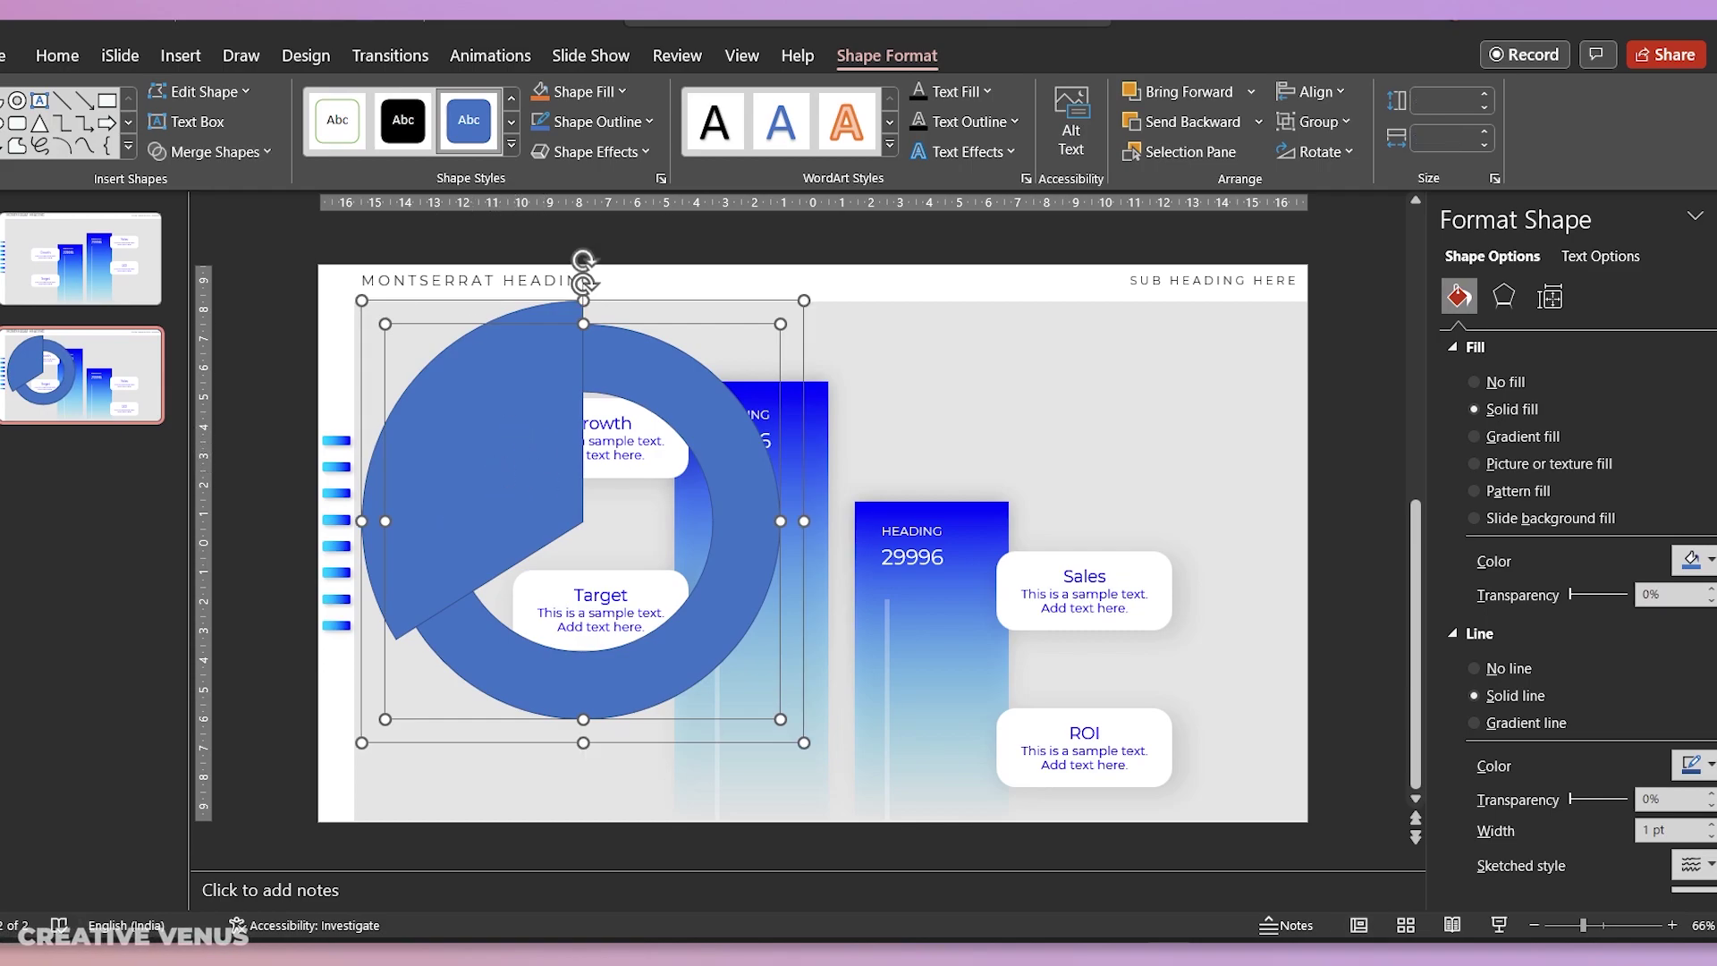
{"action": "left_click", "coordinate": [358, 13]}
{"action": "left_click", "coordinate": [319, 18]}
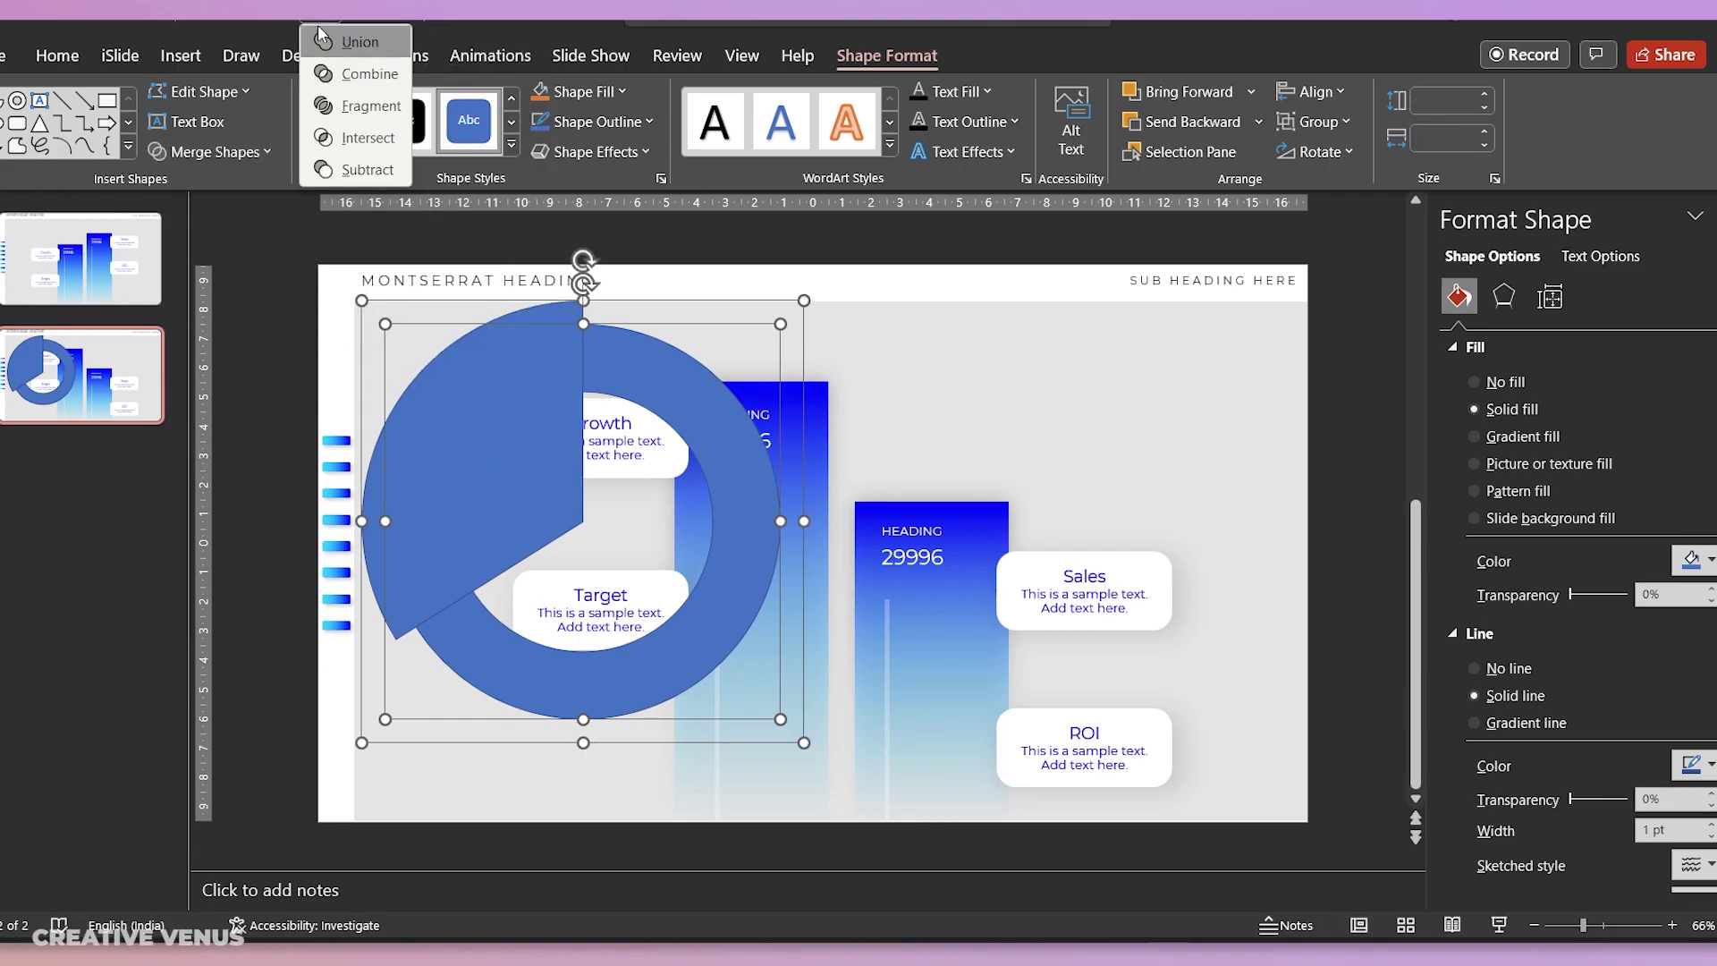
{"action": "left_click", "coordinate": [349, 172]}
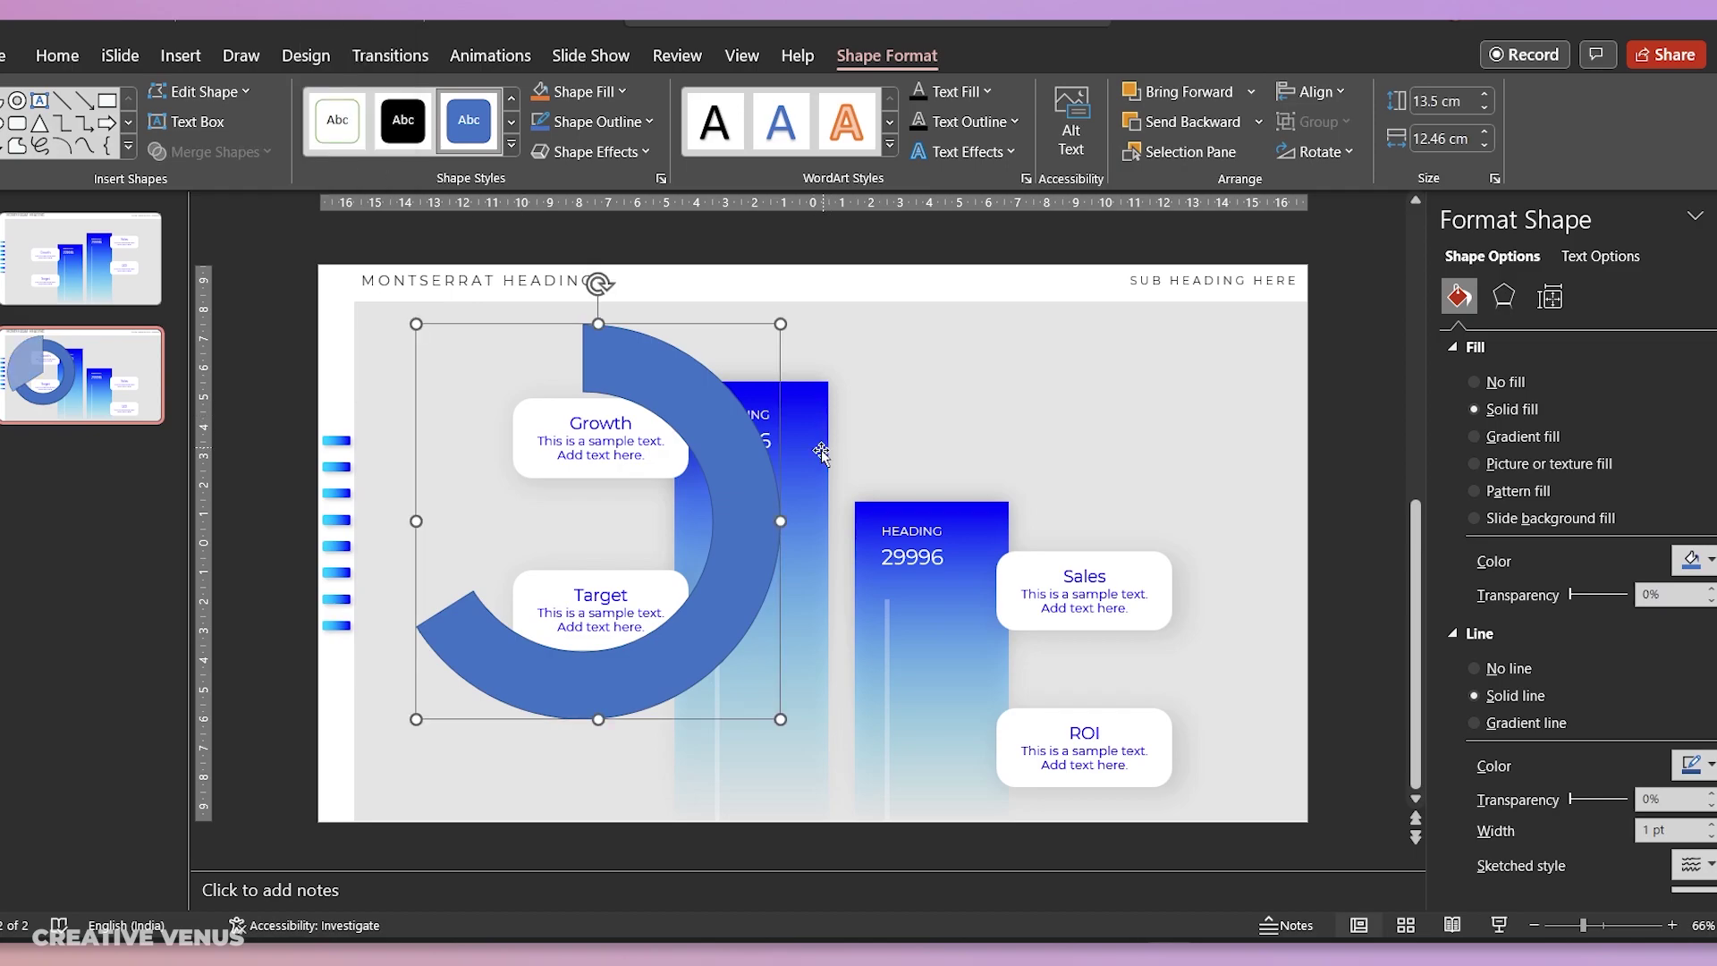
Step: Make the arc white with no outline and 53% transparency, moved to the right side
{"action": "left_click", "coordinate": [1509, 668]}
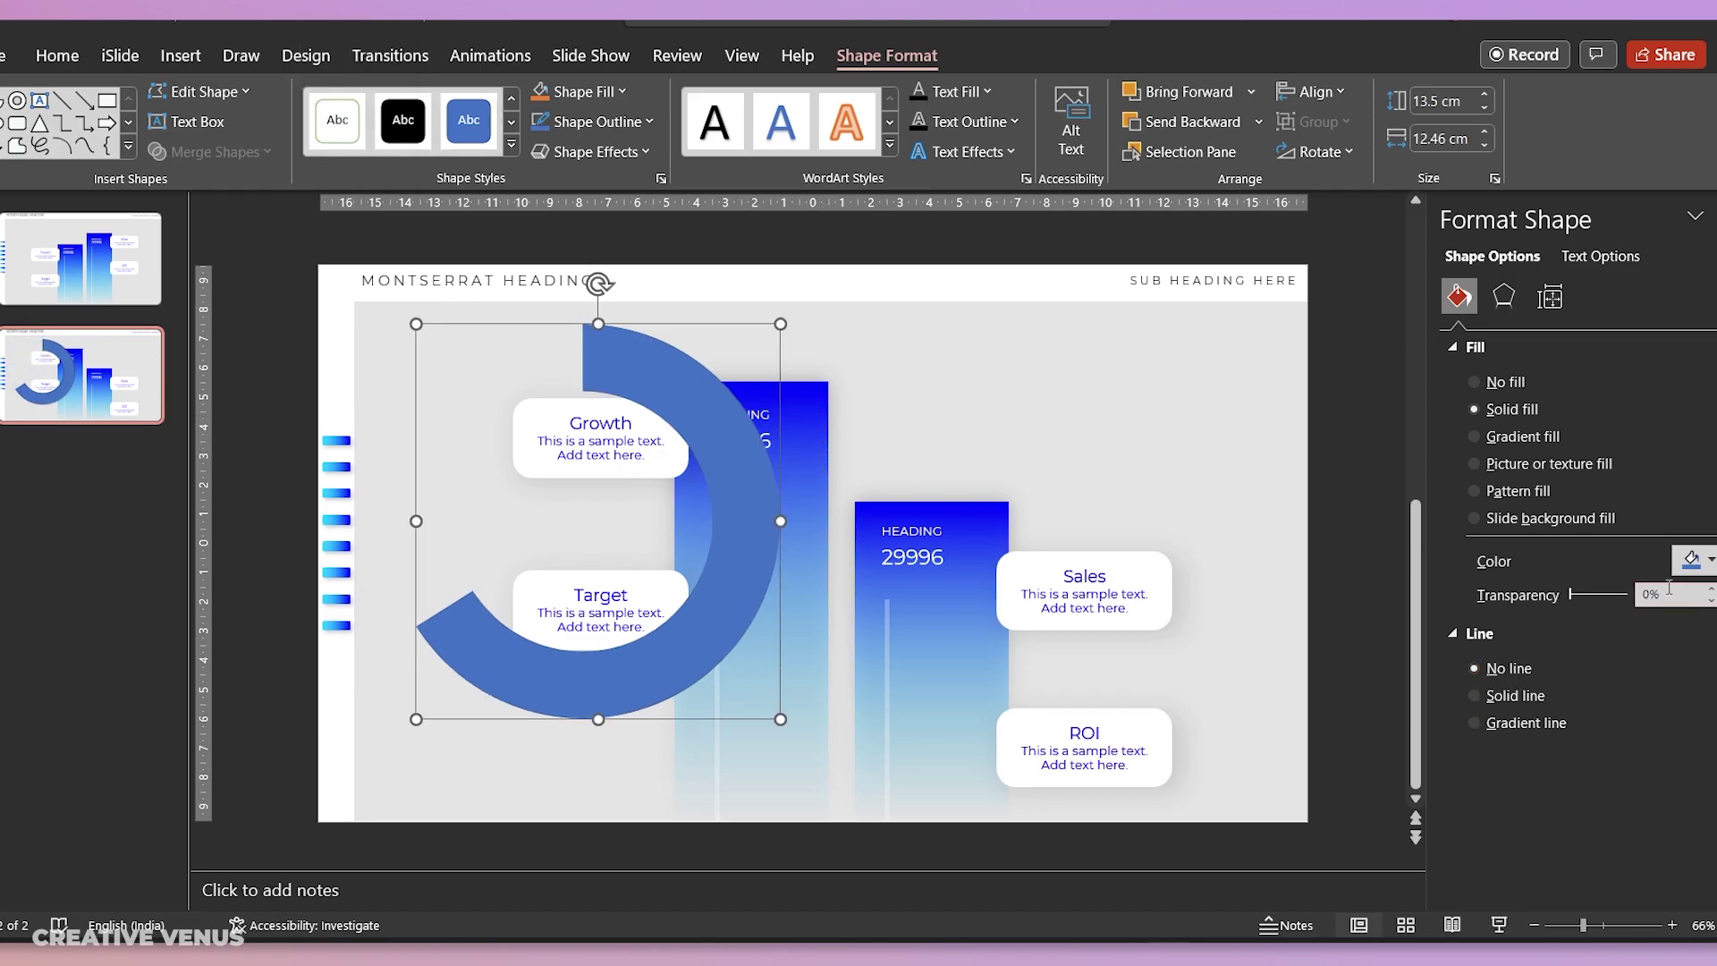
{"action": "left_click", "coordinate": [1690, 561]}
{"action": "key", "text": "Escape"}
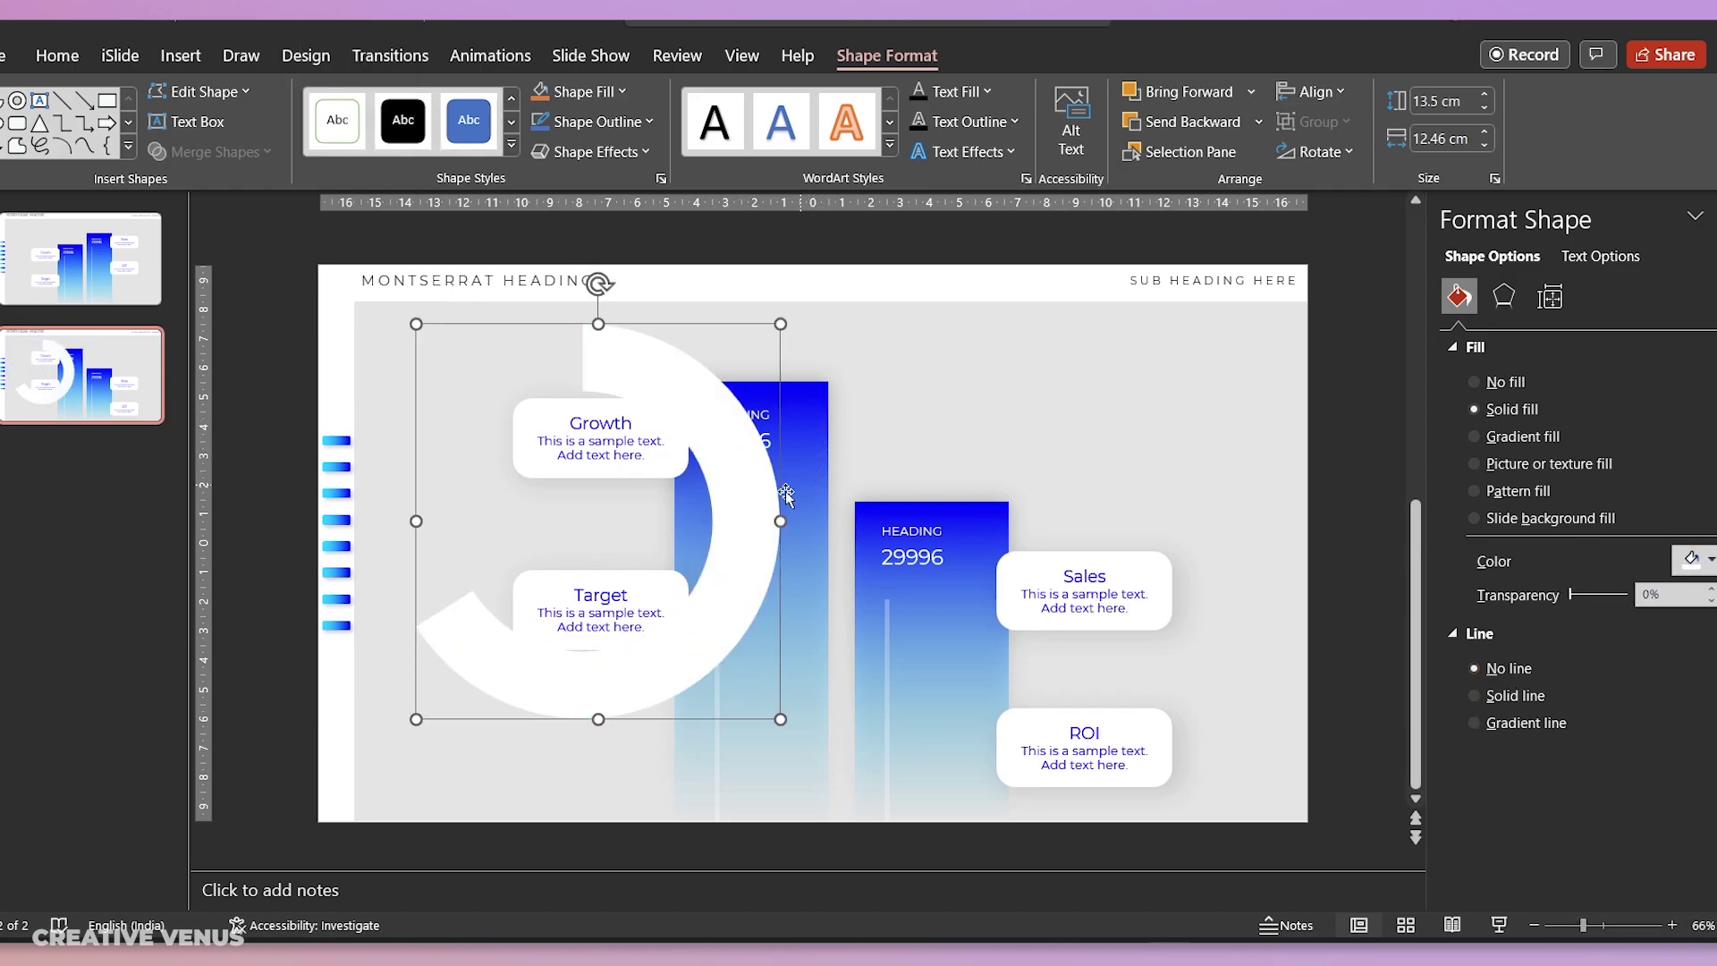
{"action": "left_click_drag", "start_coordinate": [792, 509], "coordinate": [1310, 607]}
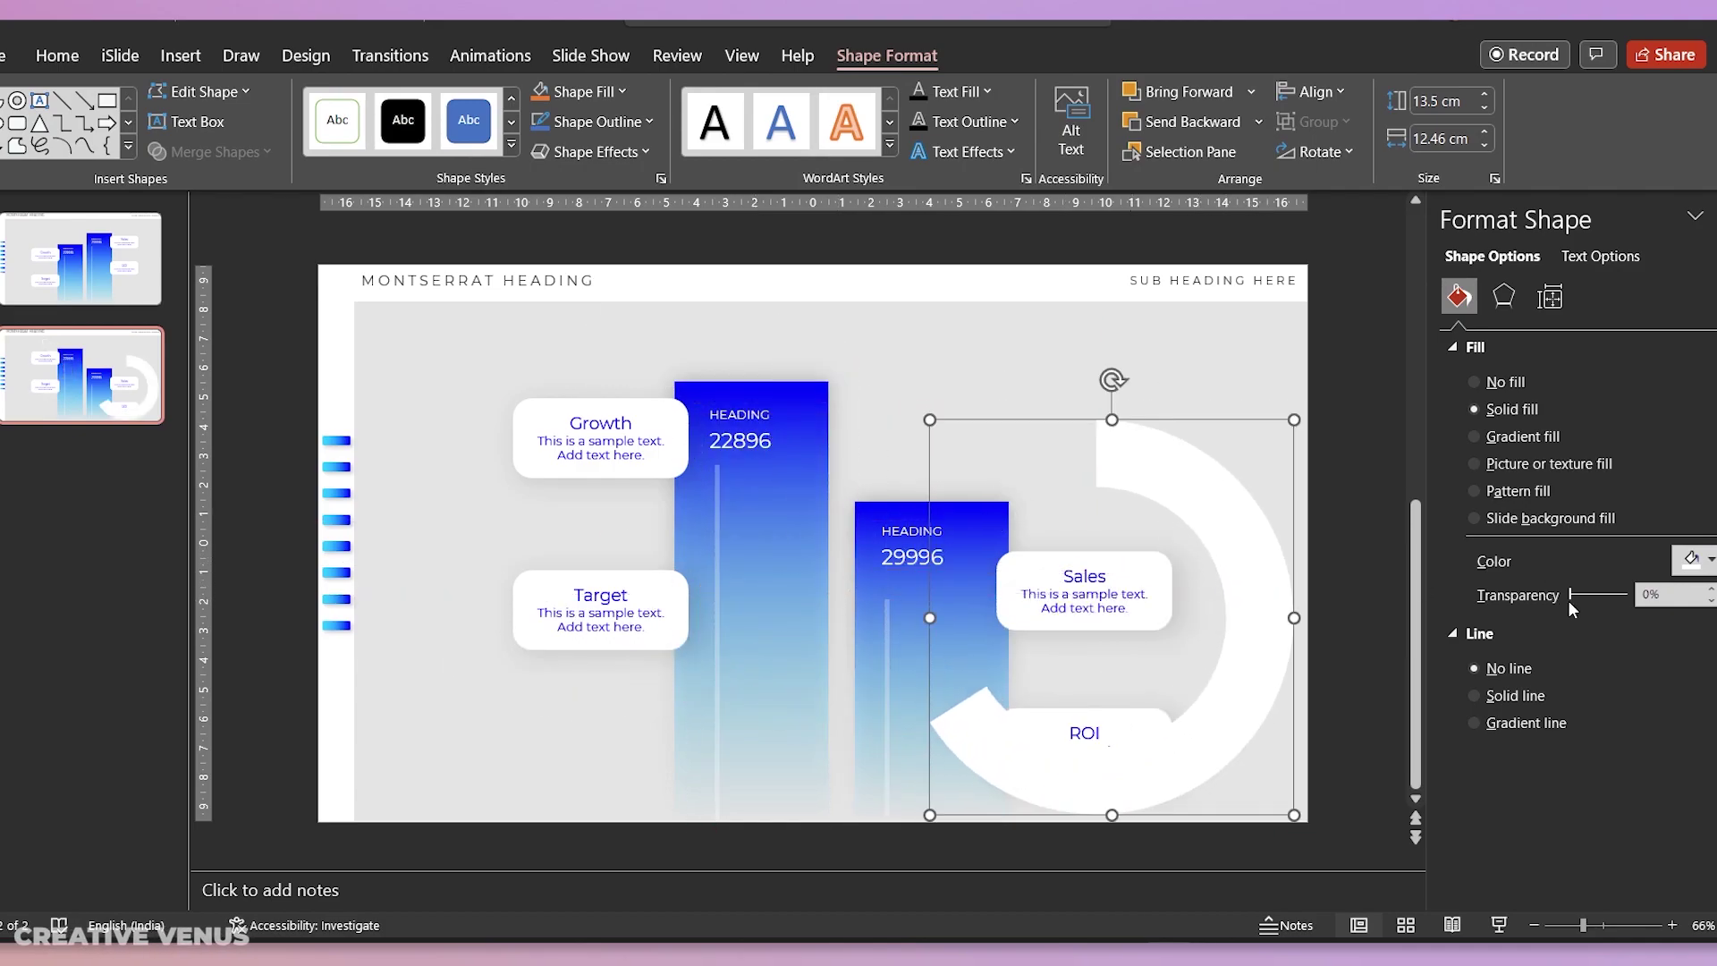
{"action": "left_click_drag", "start_coordinate": [1570, 593], "coordinate": [1600, 592]}
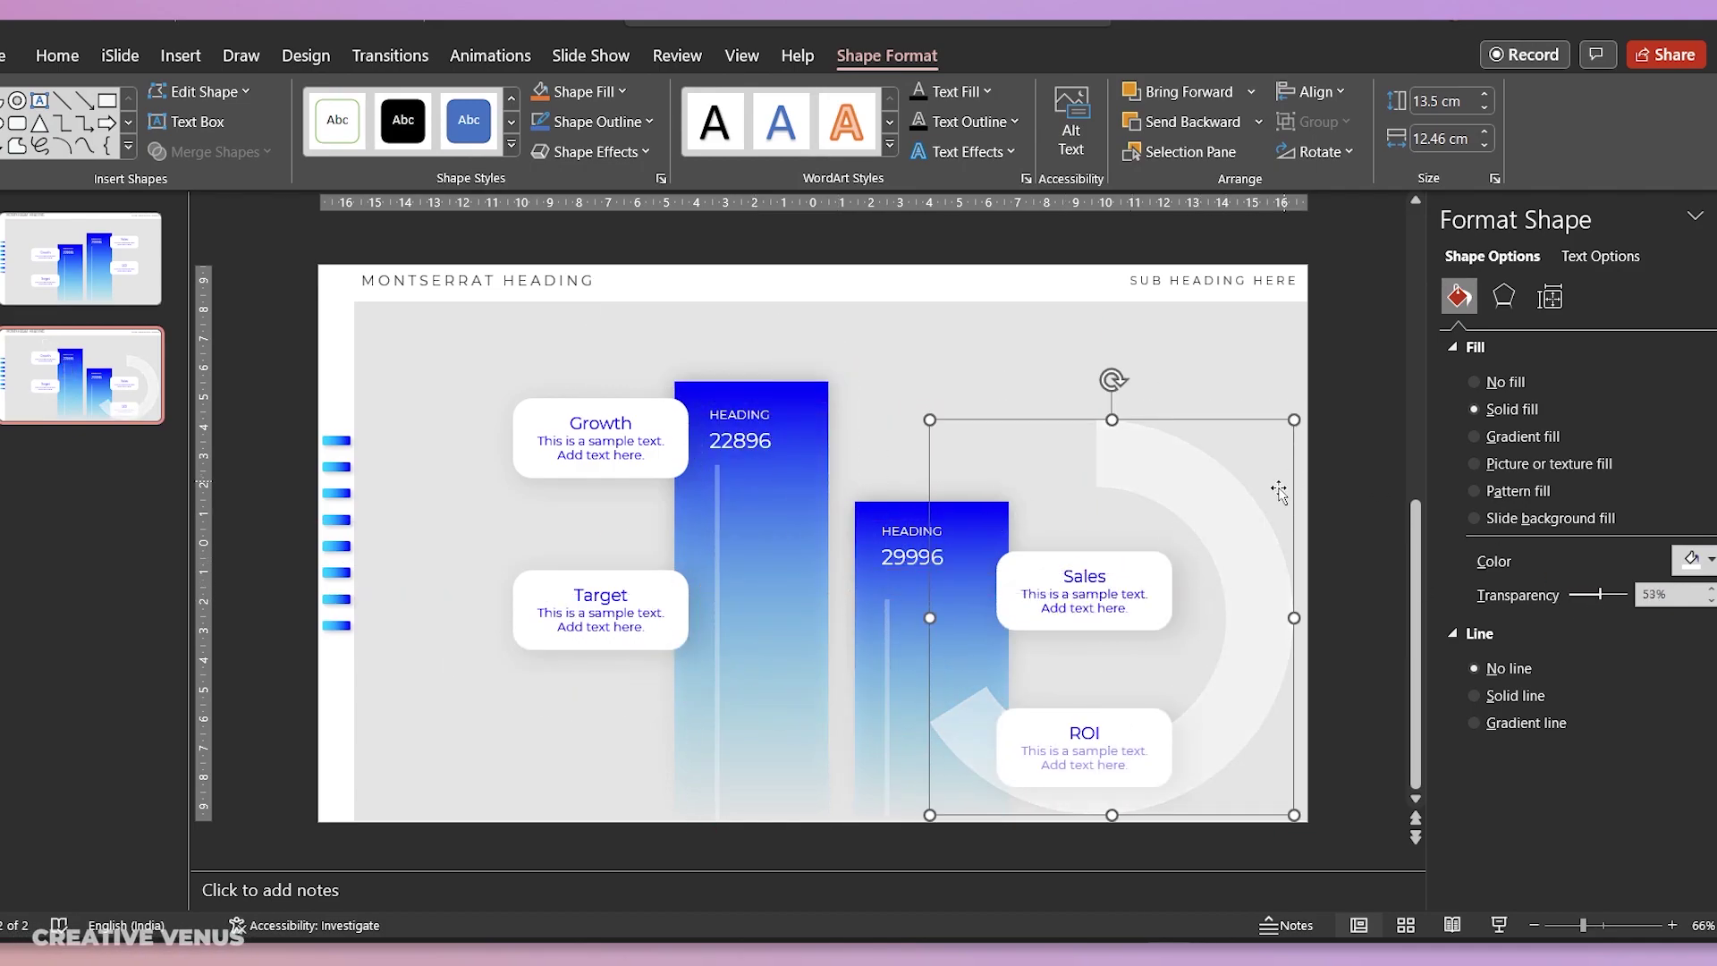
Step: Send the arc, then the grey background rectangle, to back, and place an arc copy over the 22896 bar
{"action": "right_click", "coordinate": [1247, 532]}
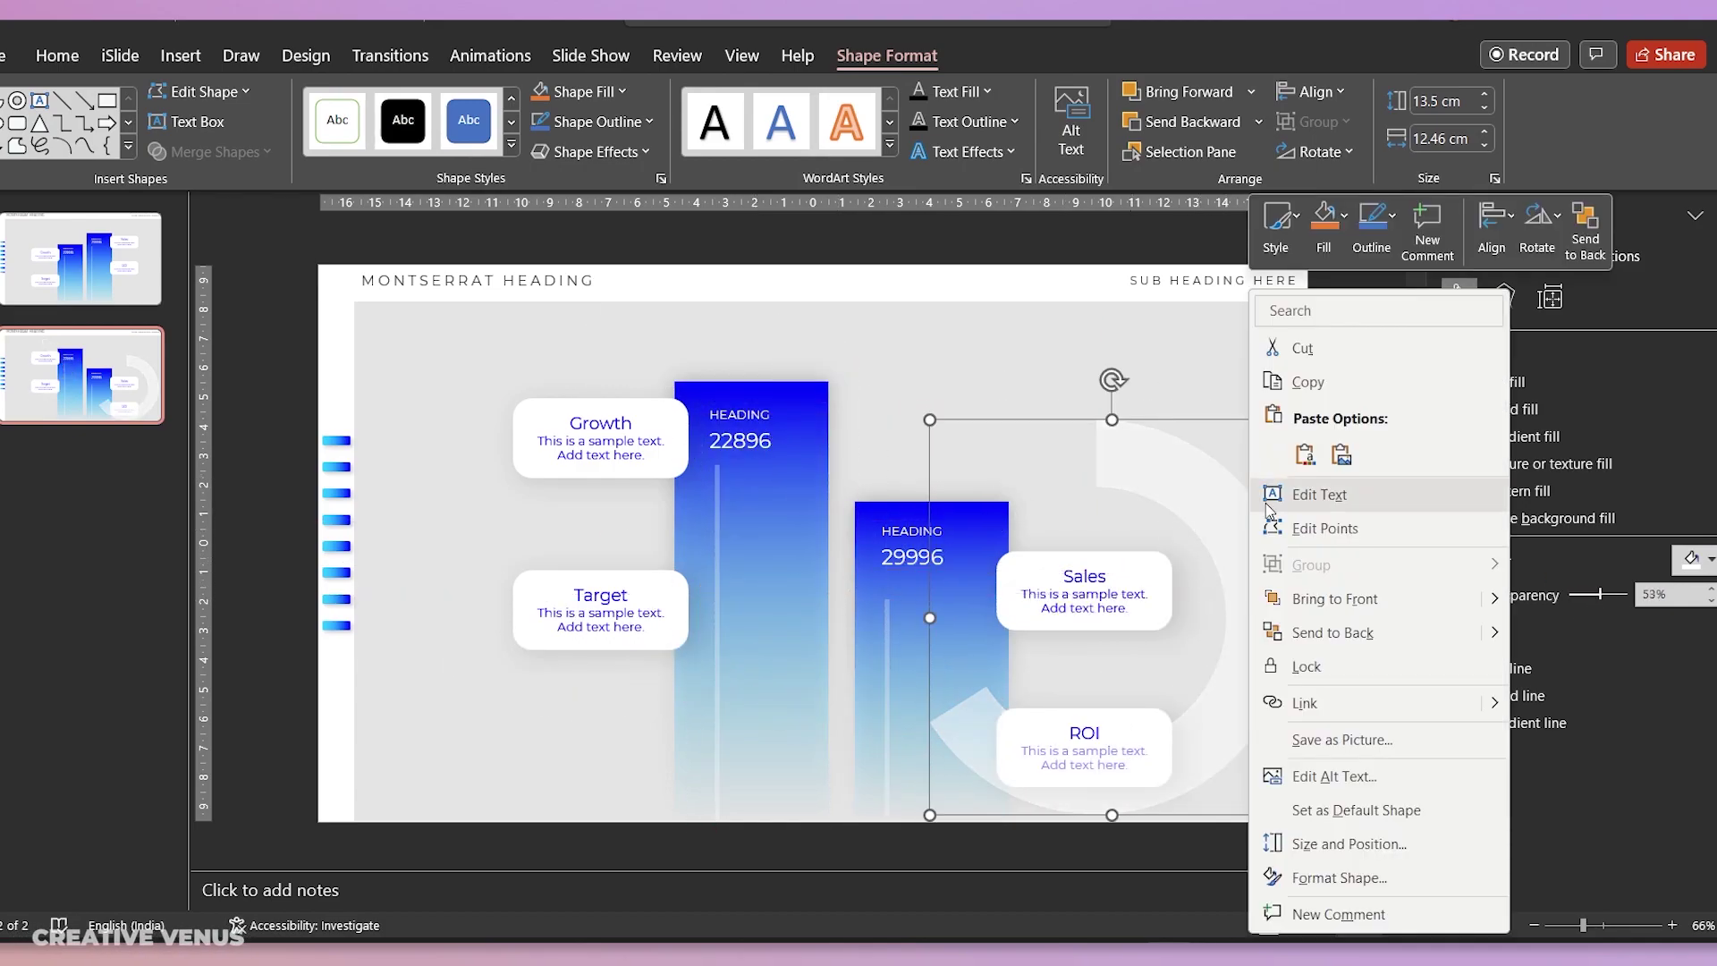
{"action": "left_click", "coordinate": [1357, 628]}
{"action": "left_click", "coordinate": [1077, 379]}
{"action": "right_click", "coordinate": [1065, 367]}
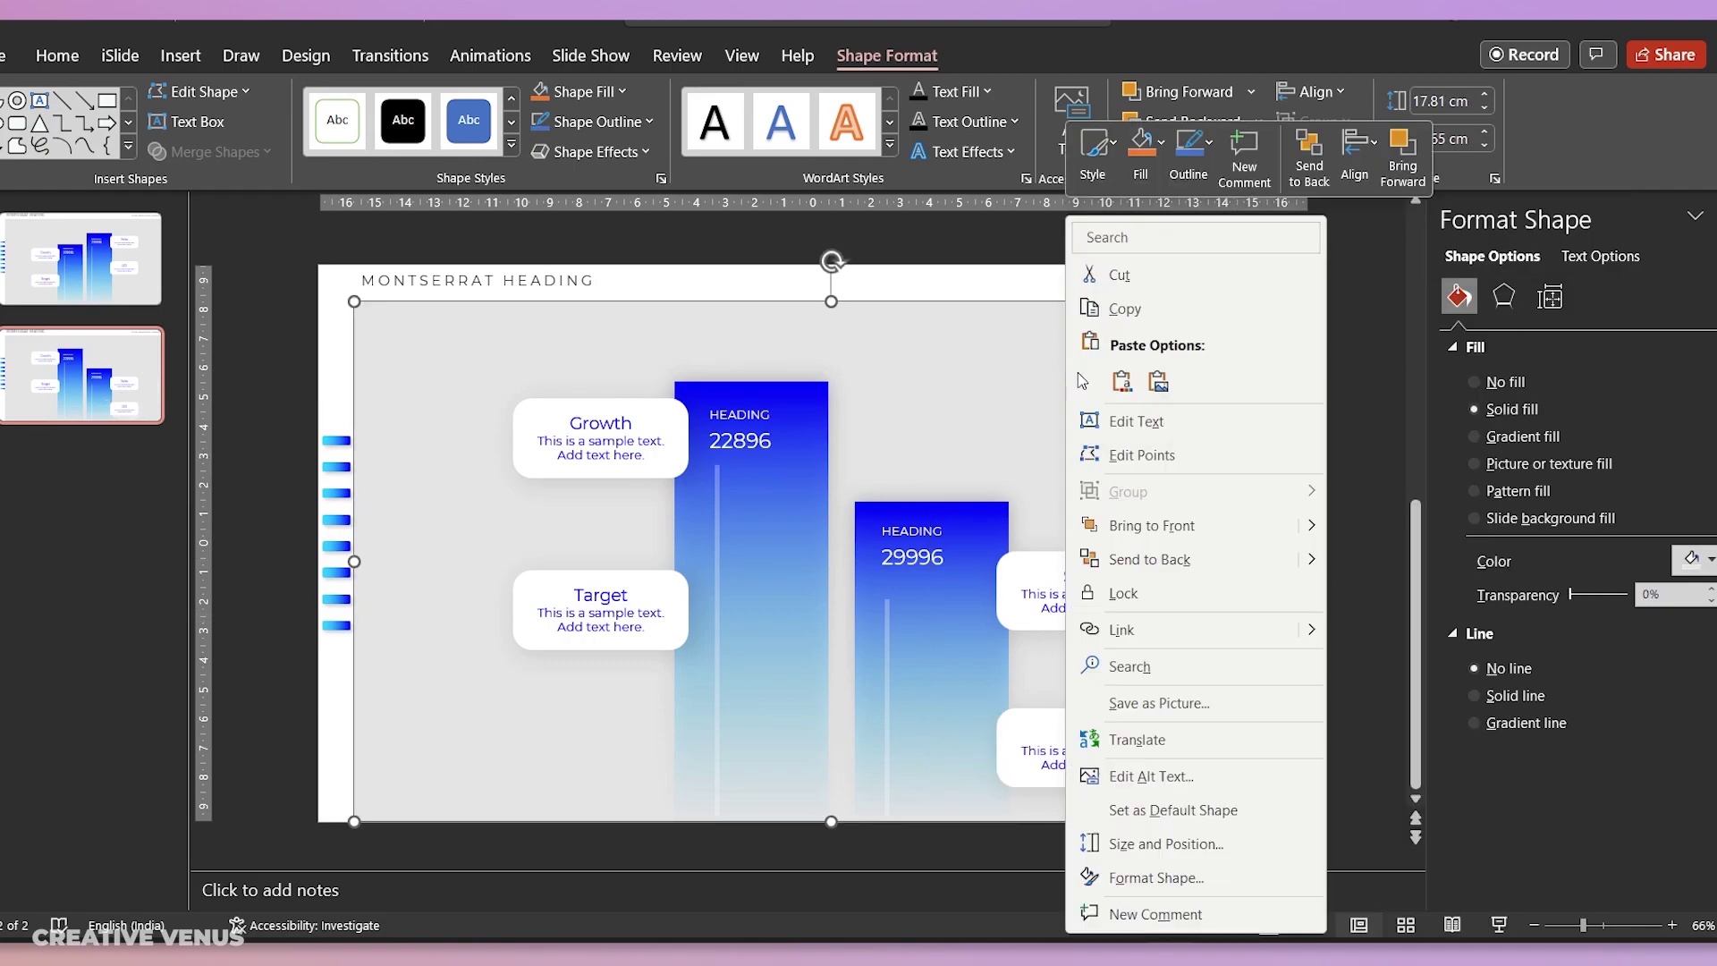
{"action": "left_click", "coordinate": [1162, 560]}
{"action": "left_click", "coordinate": [1261, 574]}
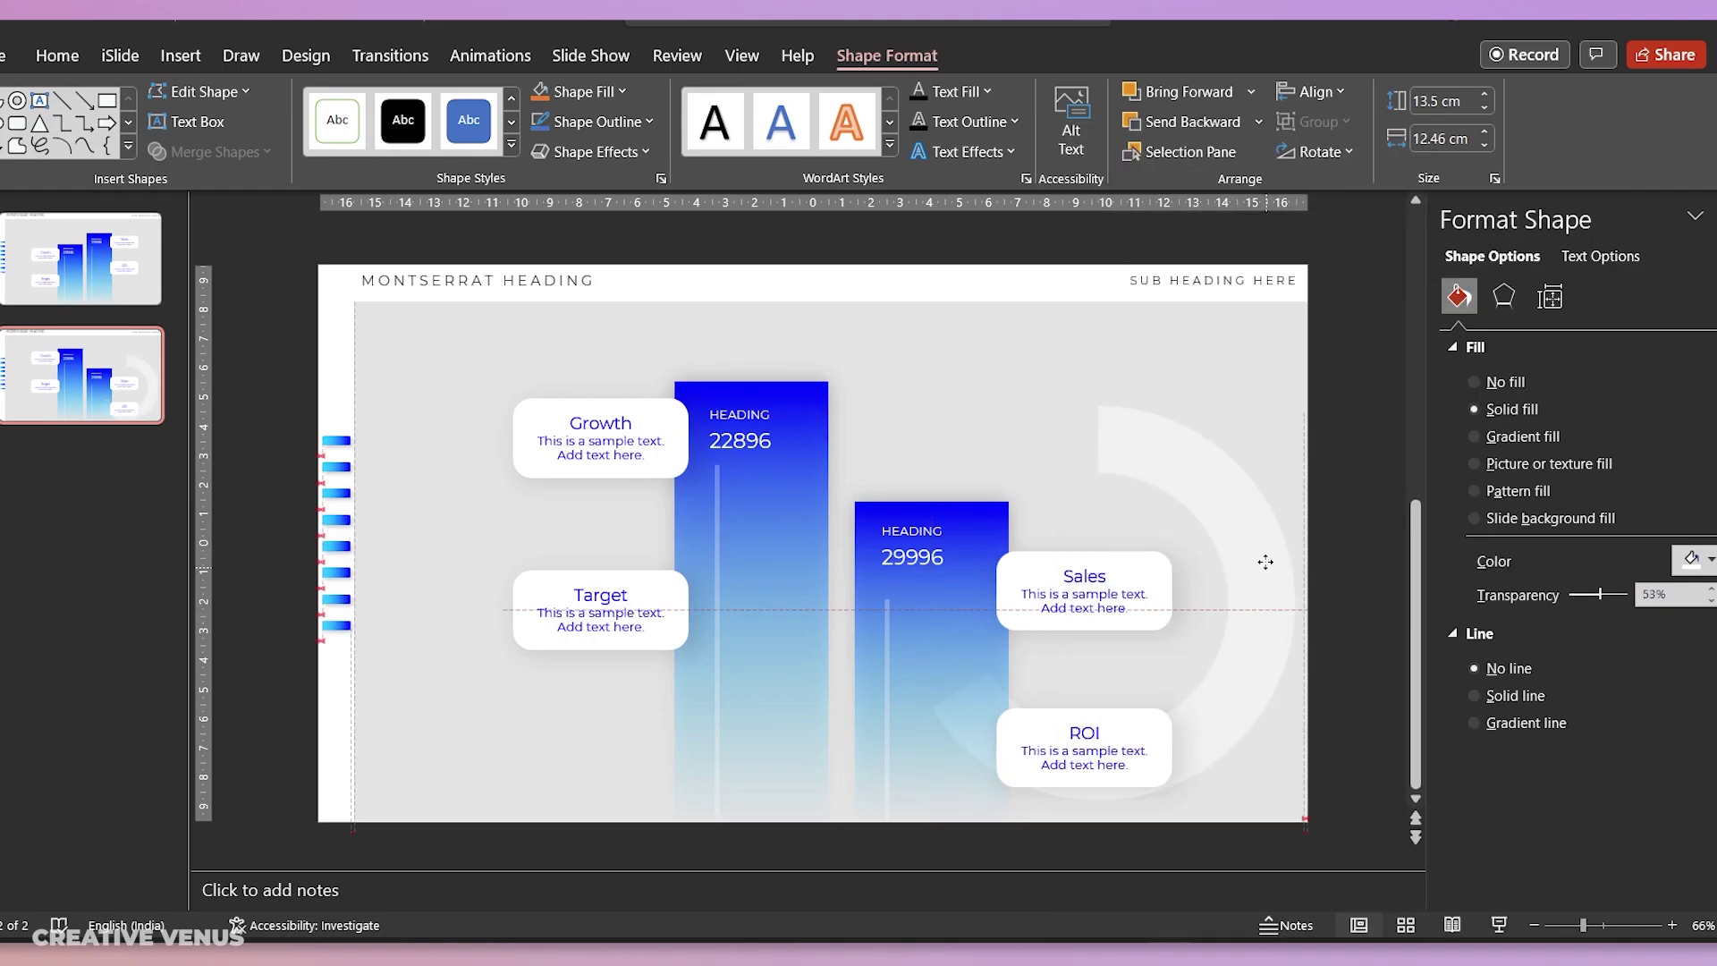
{"action": "left_click_drag", "start_coordinate": [1265, 561], "coordinate": [754, 507]}
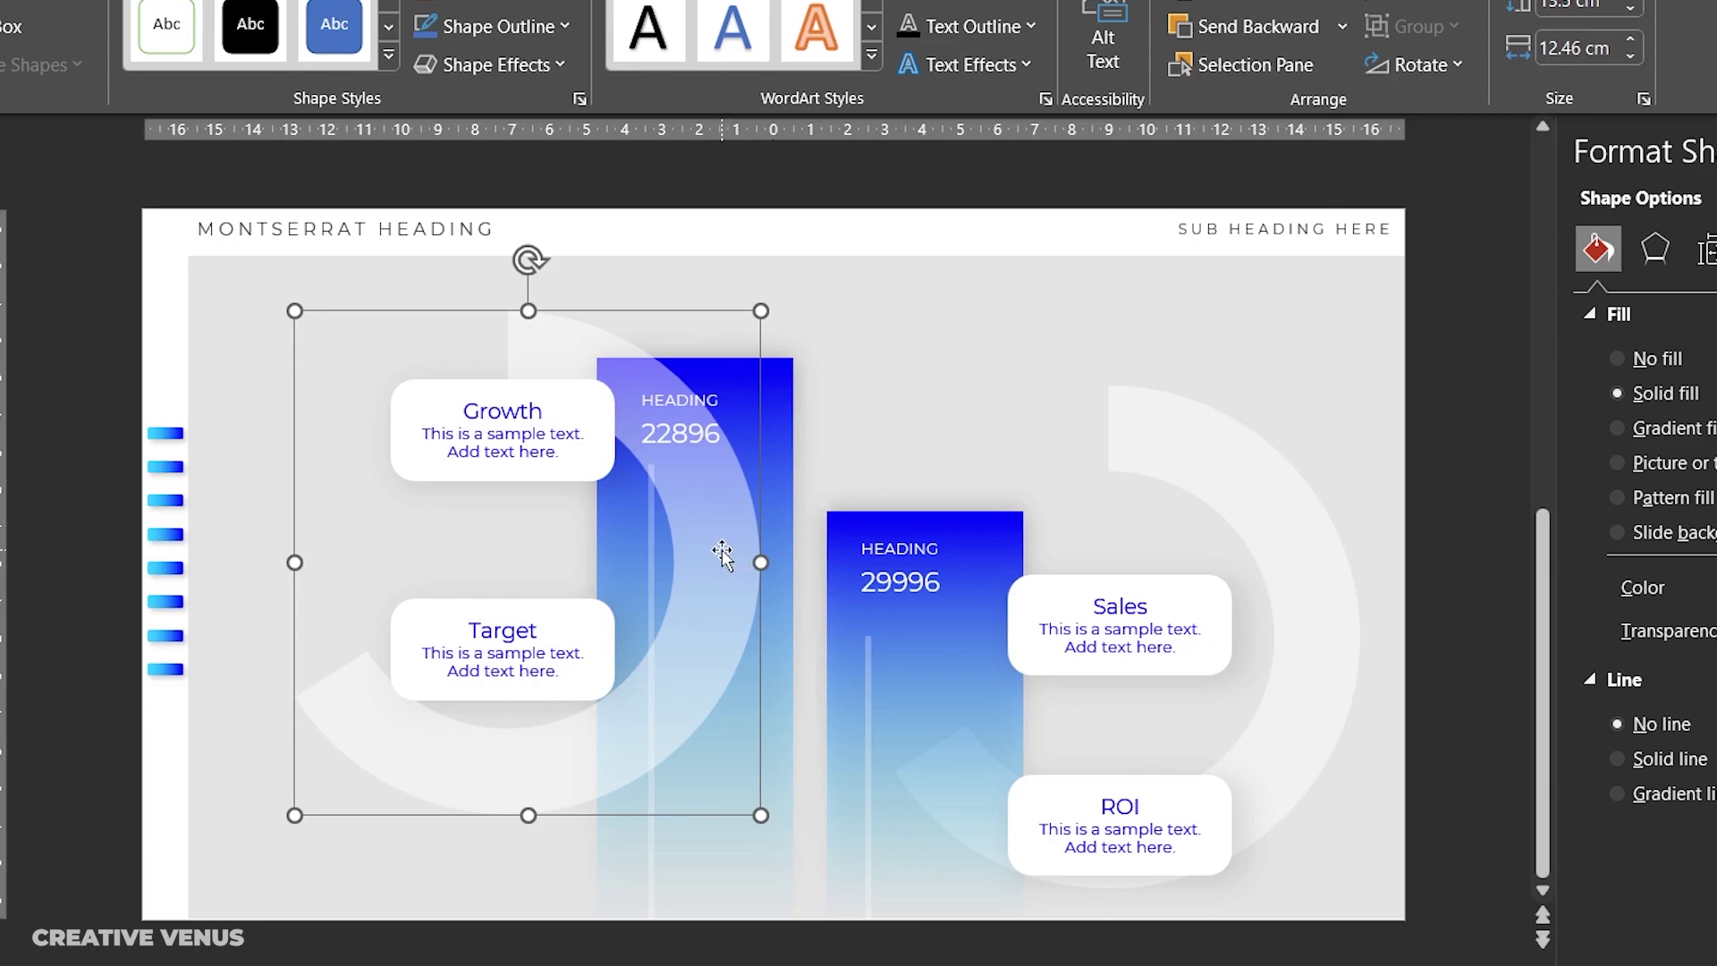
Step: Flip the left arc horizontally, shift it slightly, then select both arcs
{"action": "left_click", "coordinate": [1409, 62]}
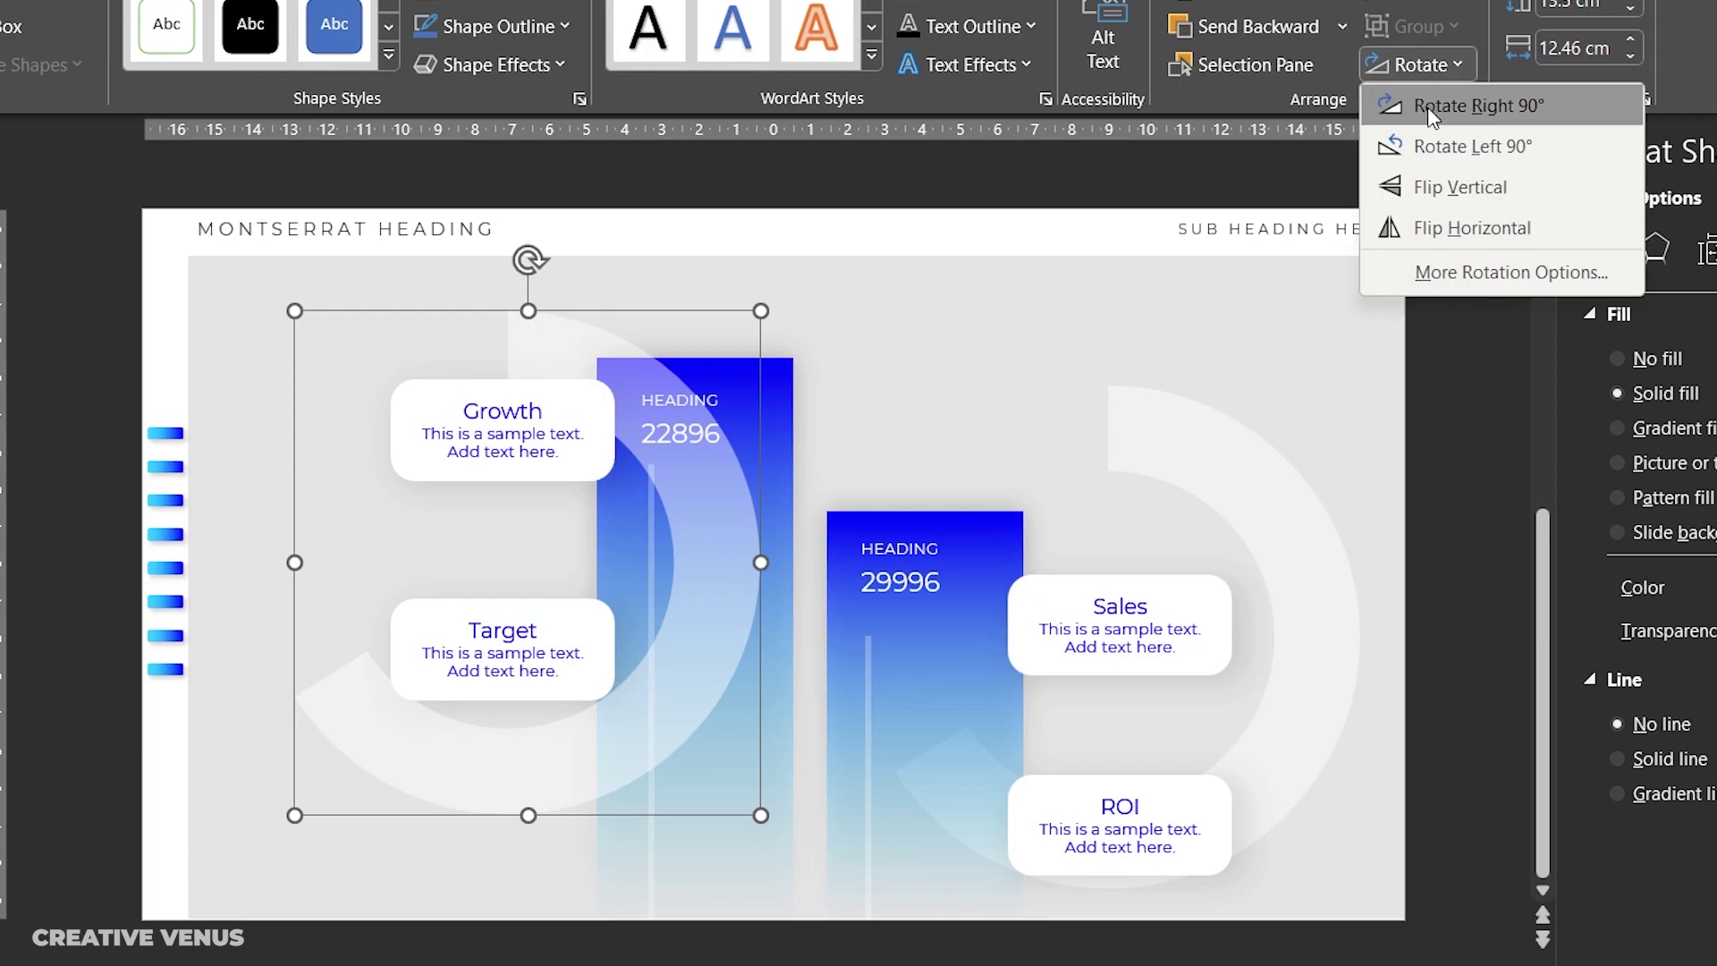
{"action": "left_click", "coordinate": [1431, 223]}
{"action": "mouse_move", "coordinate": [674, 735]}
{"action": "left_mouse_down"}
{"action": "mouse_move", "coordinate": [733, 778]}
{"action": "mouse_move", "coordinate": [808, 796]}
{"action": "mouse_move", "coordinate": [682, 730]}
{"action": "mouse_move", "coordinate": [602, 636]}
{"action": "mouse_move", "coordinate": [616, 705]}
{"action": "mouse_move", "coordinate": [672, 708]}
{"action": "left_mouse_up"}
{"action": "left_click", "coordinate": [1282, 502]}
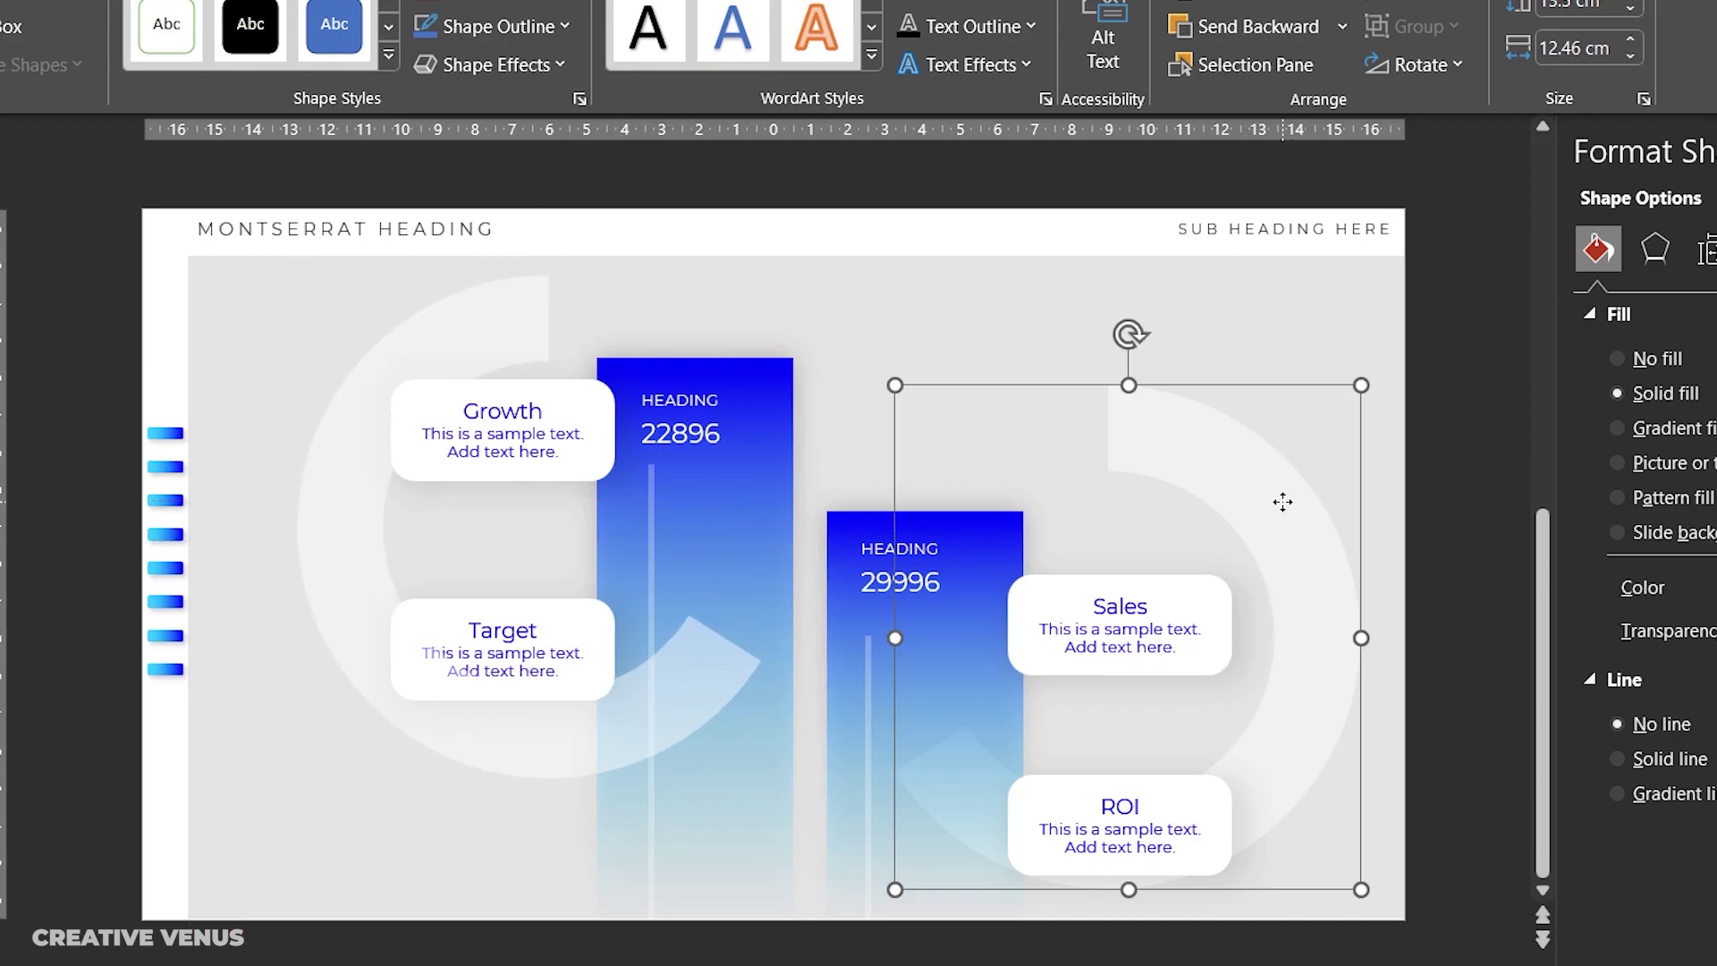
{"action": "left_click", "coordinate": [475, 765], "text": "shift"}
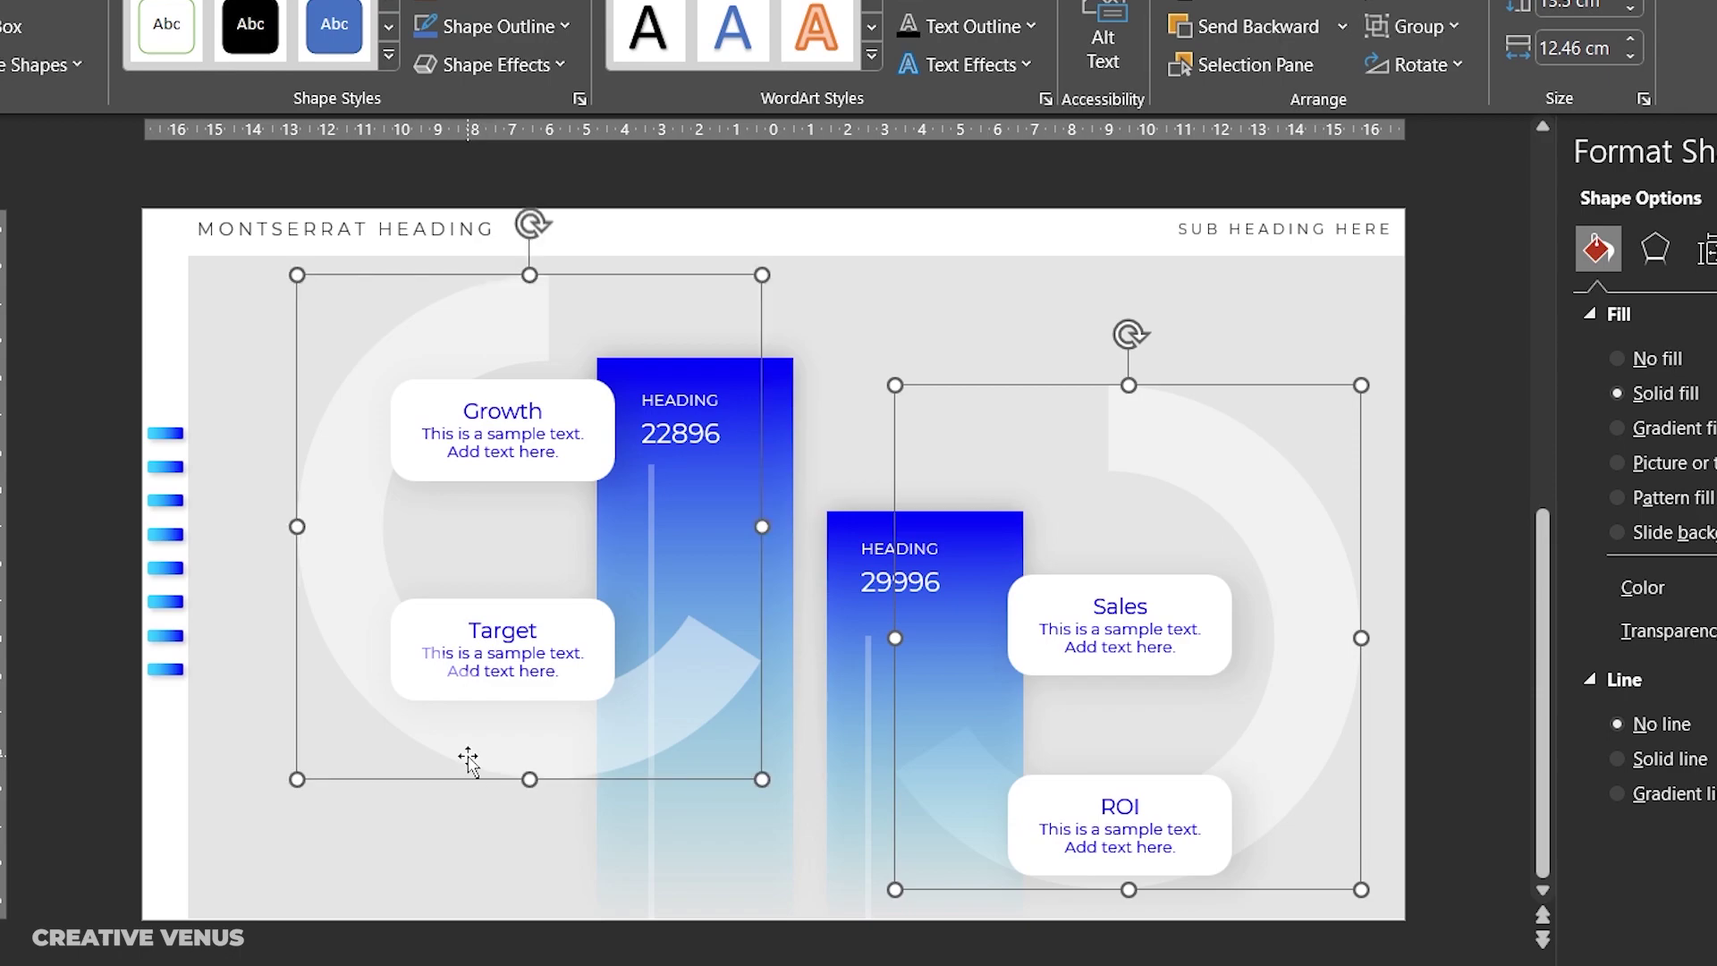
Step: Rotate both white arcs across the bar tops and bring the right arc in front of the 29996 column
{"action": "left_click", "coordinate": [146, 262]}
{"action": "left_click", "coordinate": [382, 348]}
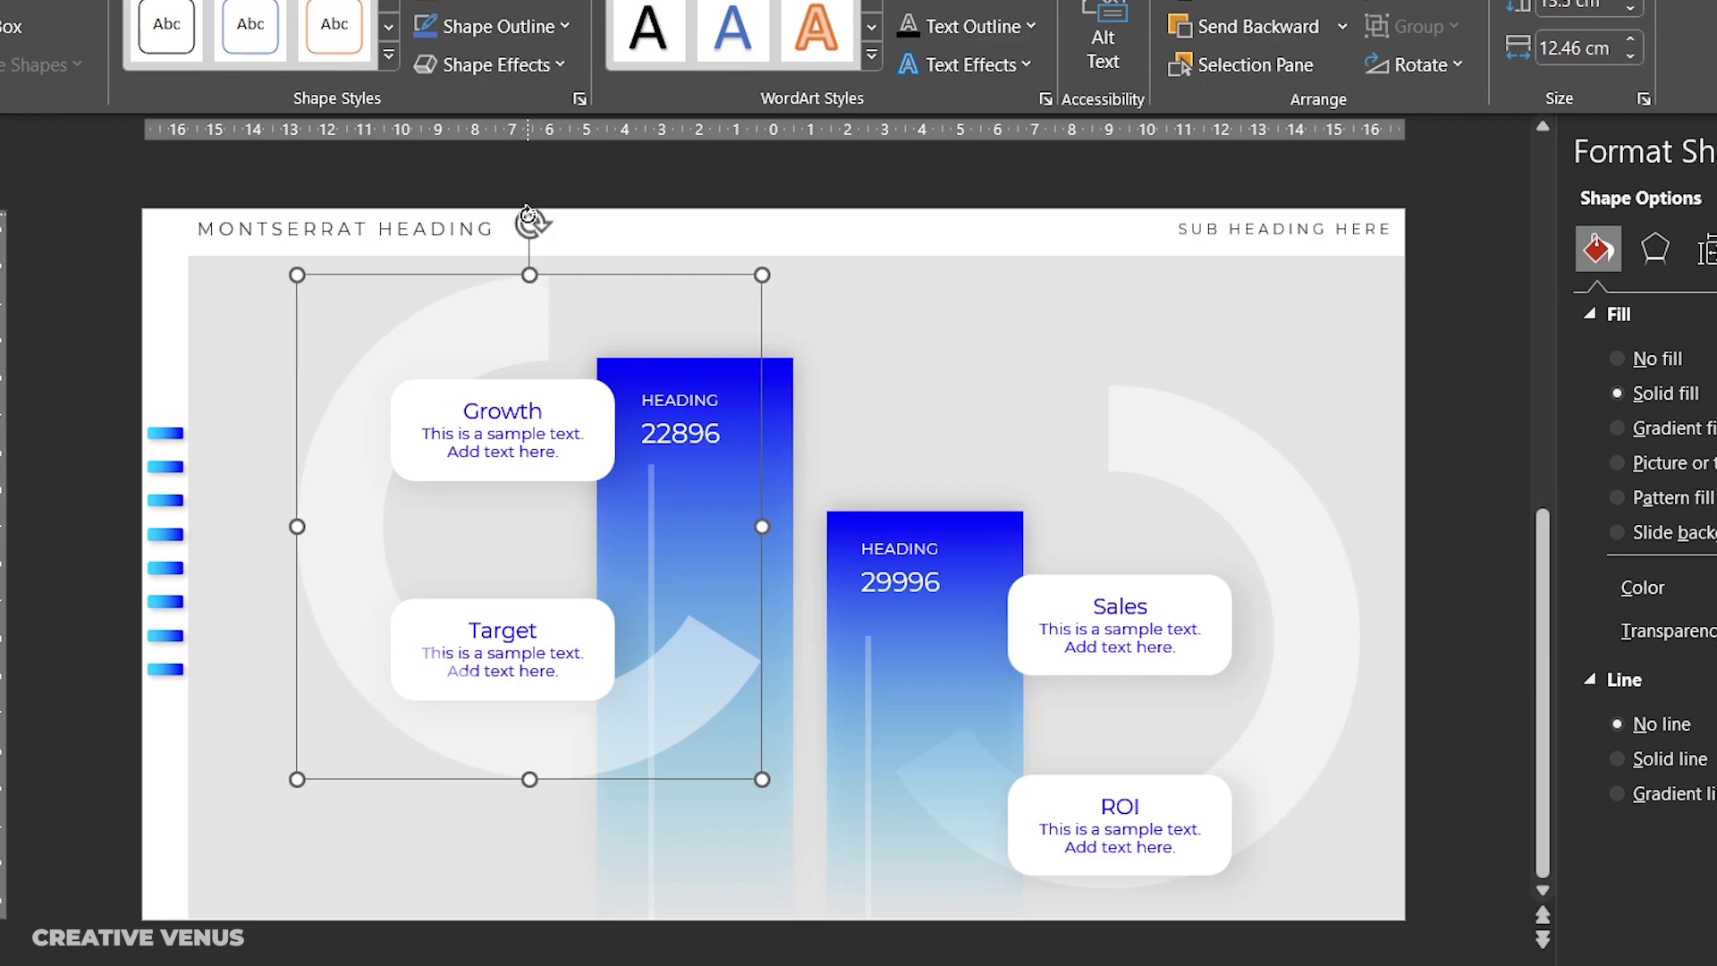
{"action": "left_click_drag", "start_coordinate": [530, 220], "coordinate": [756, 474]}
{"action": "left_click", "coordinate": [1186, 471]}
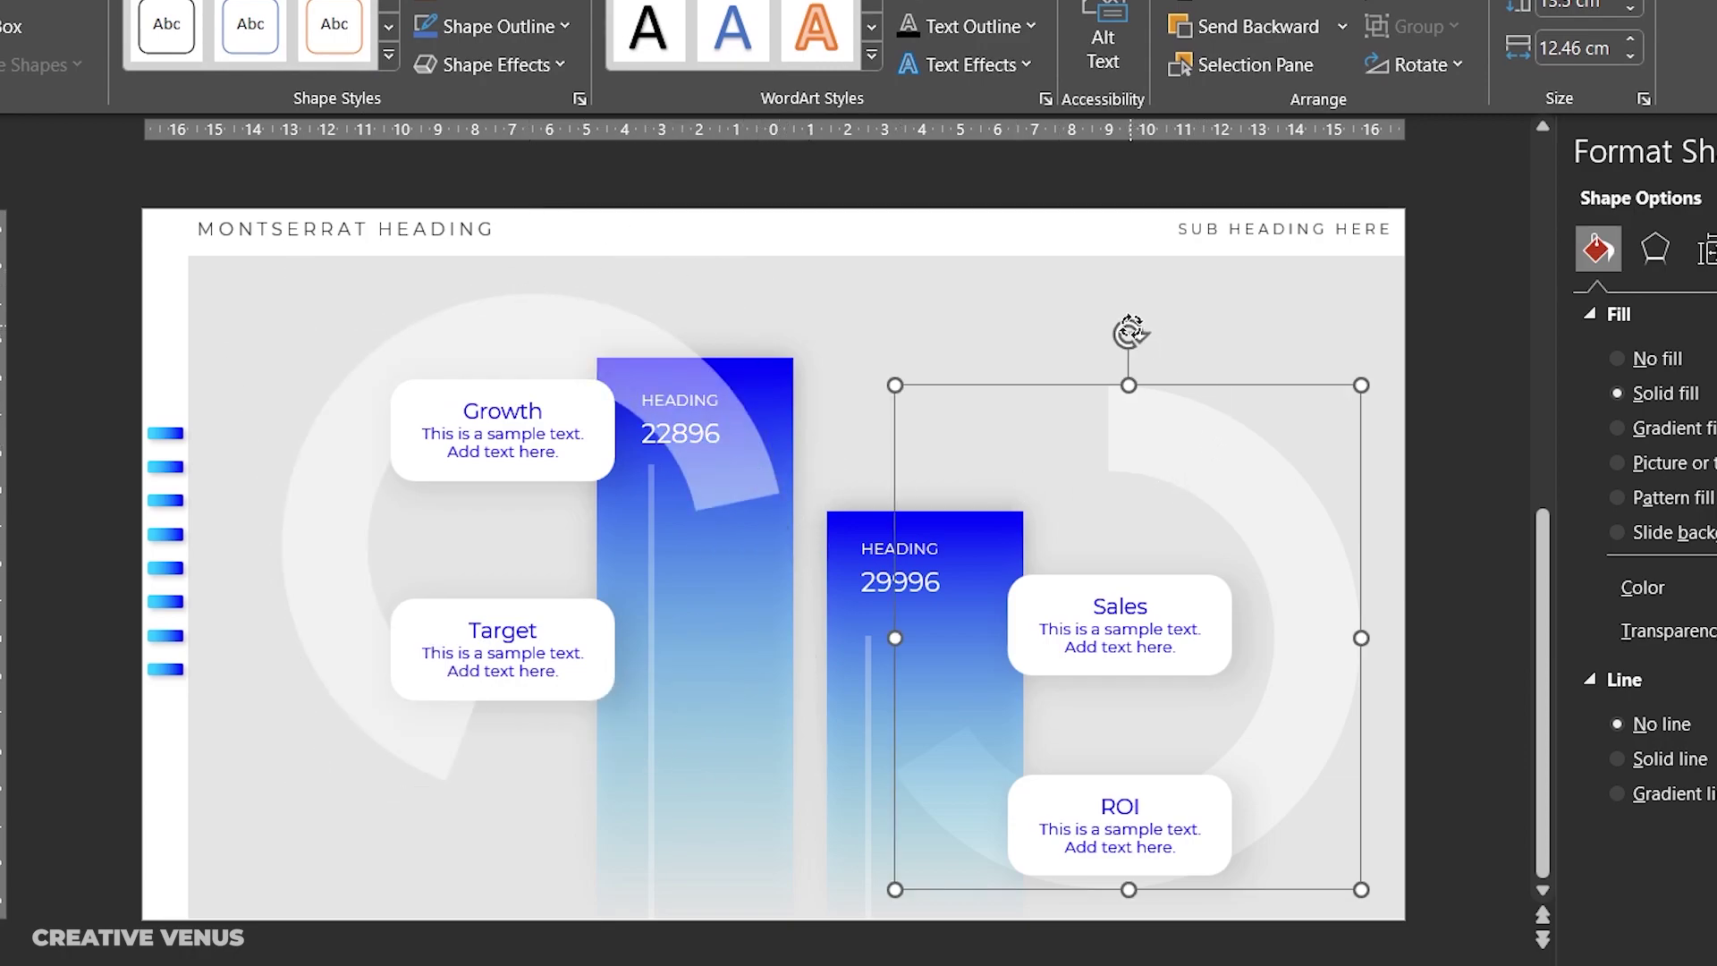
{"action": "left_click_drag", "start_coordinate": [1129, 331], "coordinate": [796, 640]}
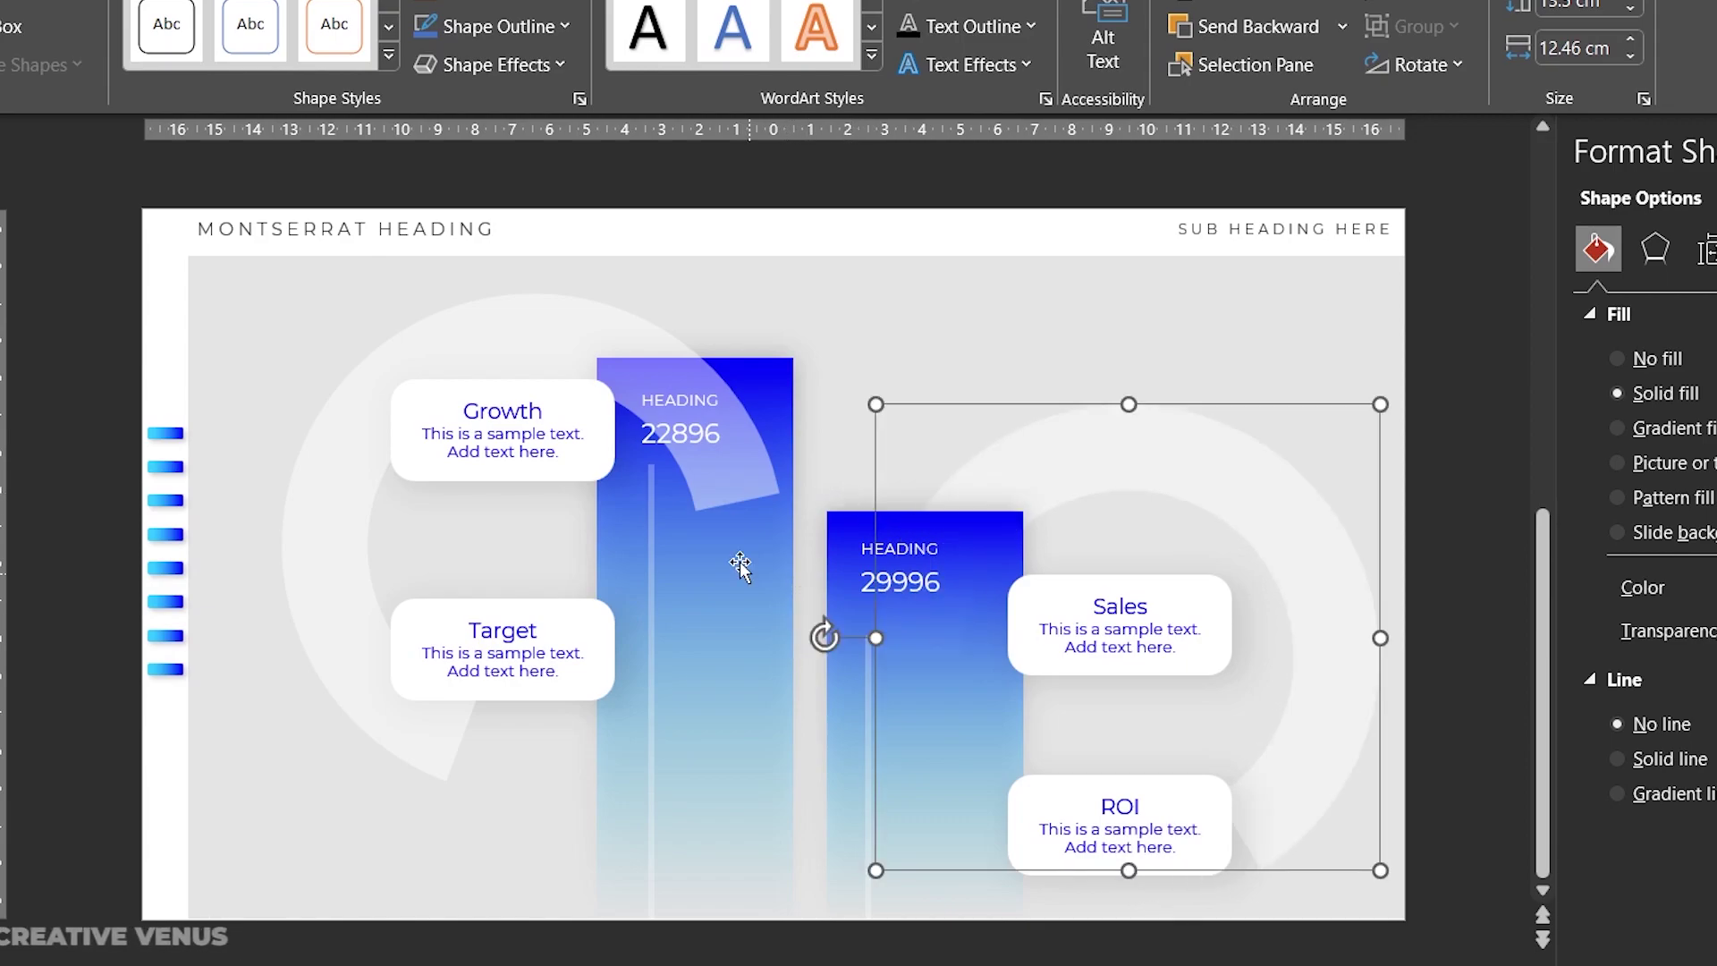
{"action": "right_click", "coordinate": [1073, 455]}
{"action": "left_click", "coordinate": [1207, 629]}
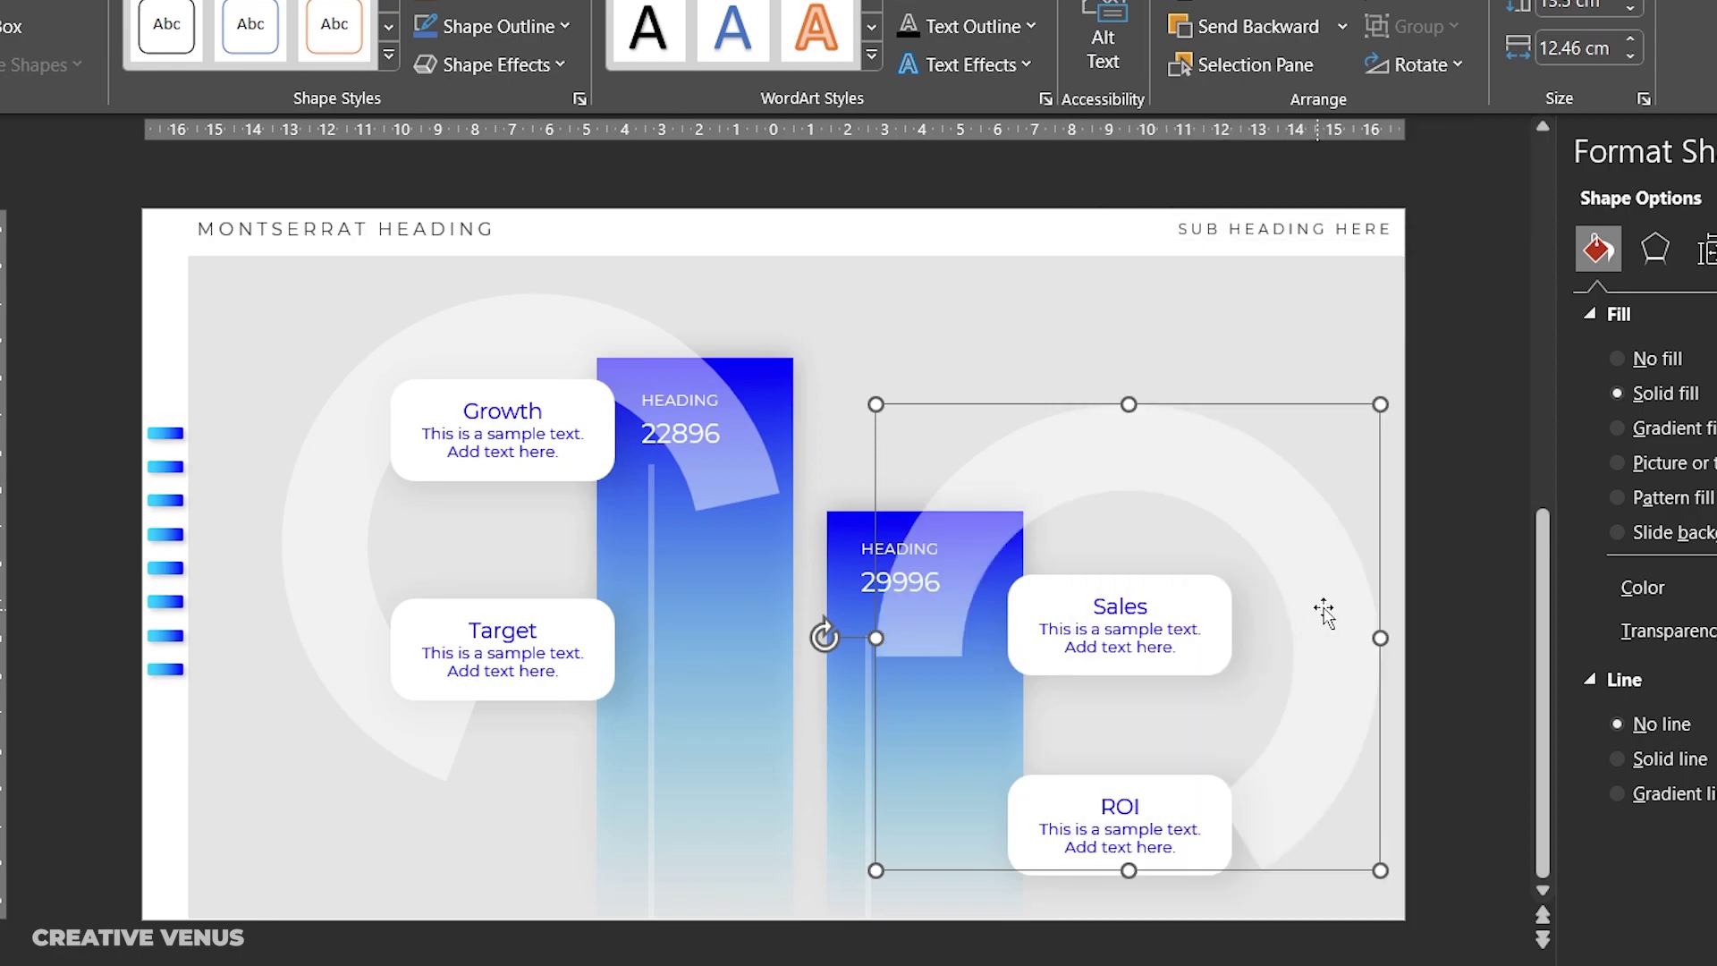
{"action": "left_click", "coordinate": [1453, 587]}
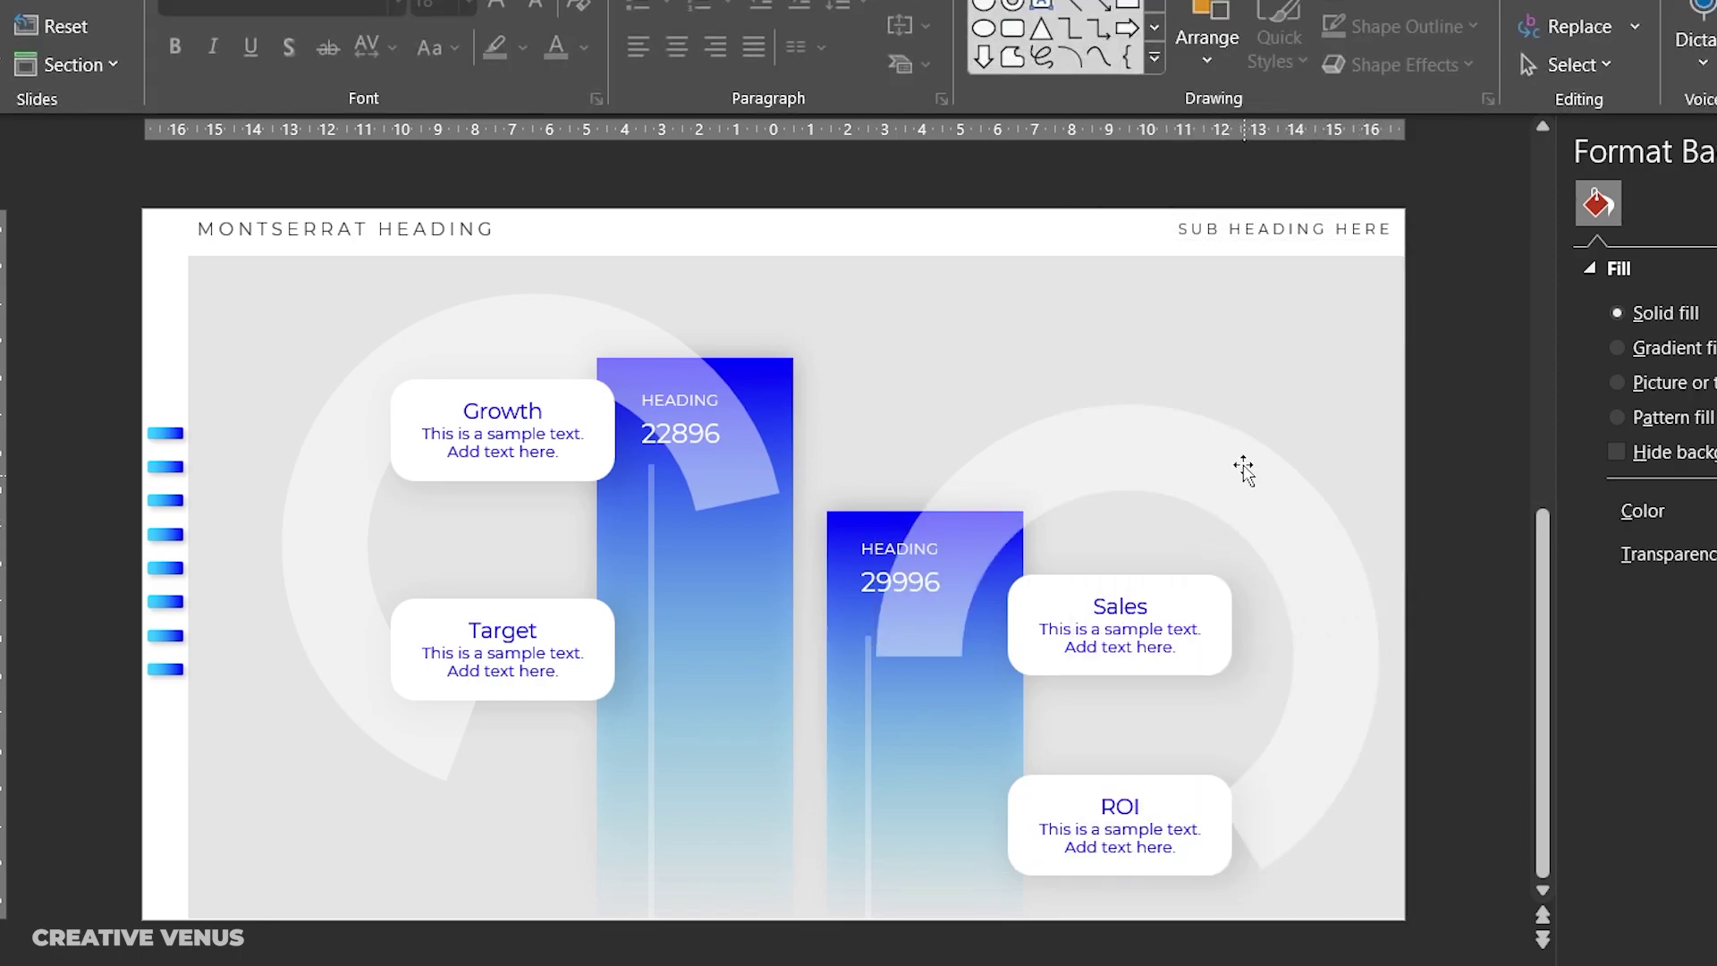
Step: Copy both white arcs and paste them onto slide 1
{"action": "left_click", "coordinate": [325, 517]}
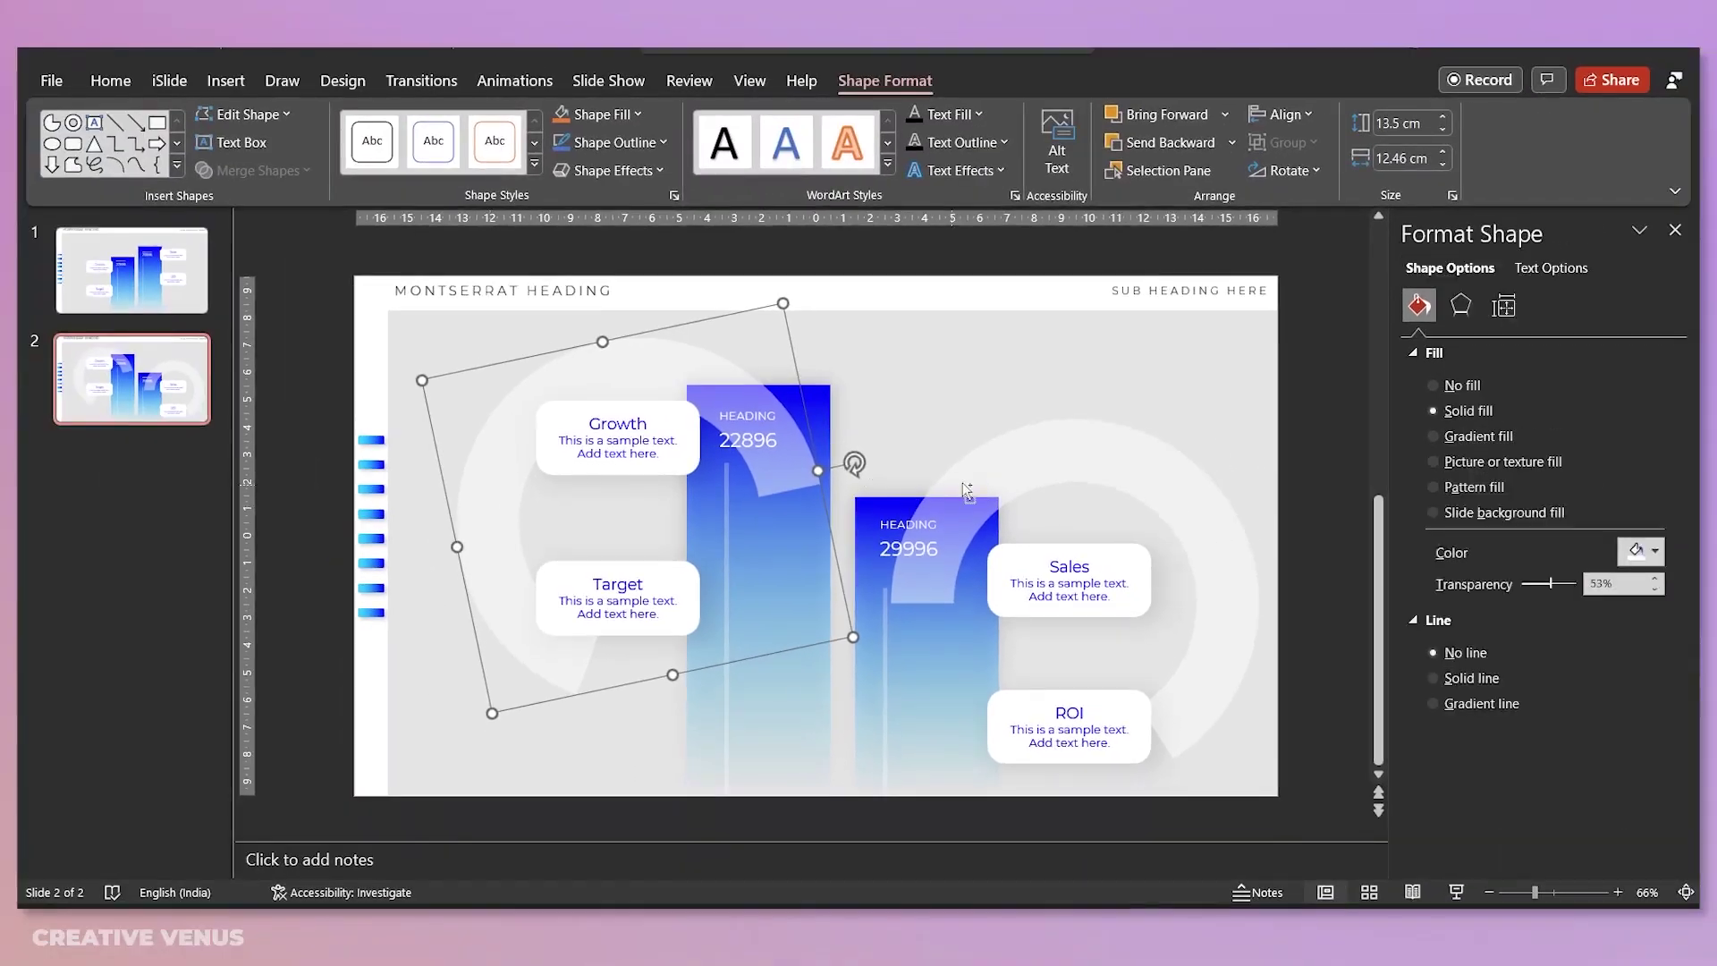
{"action": "left_click", "coordinate": [1076, 479], "text": "shift"}
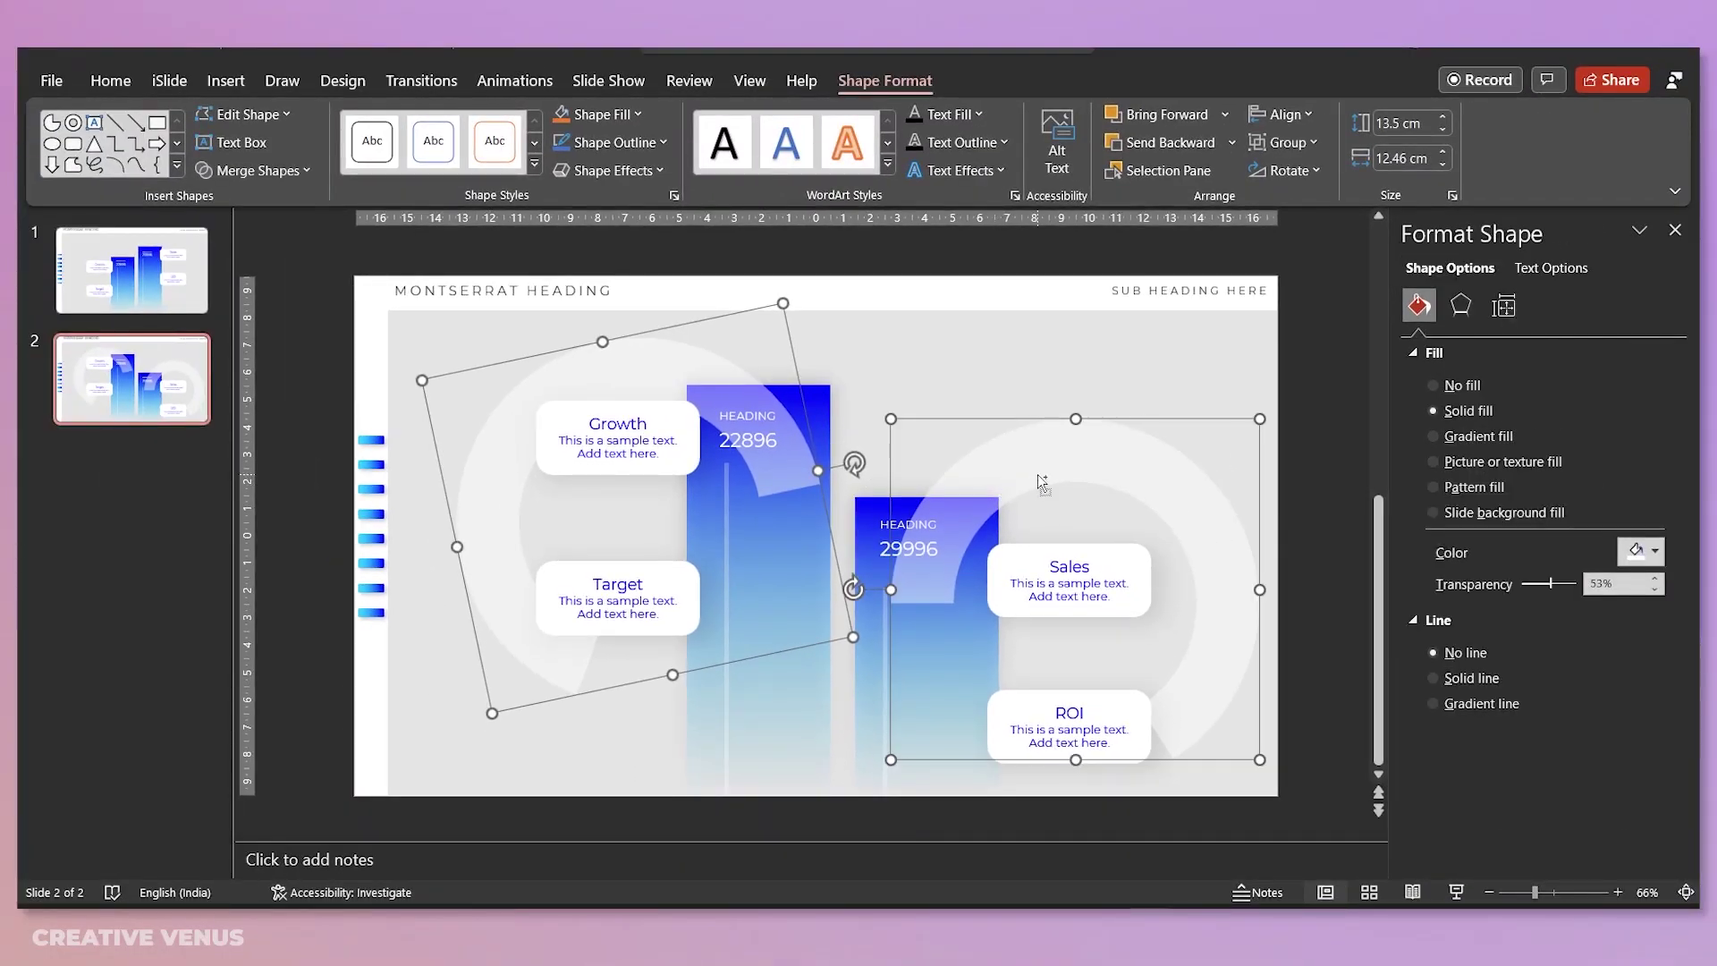
{"action": "left_click", "coordinate": [143, 277]}
{"action": "key", "text": "ctrl+v"}
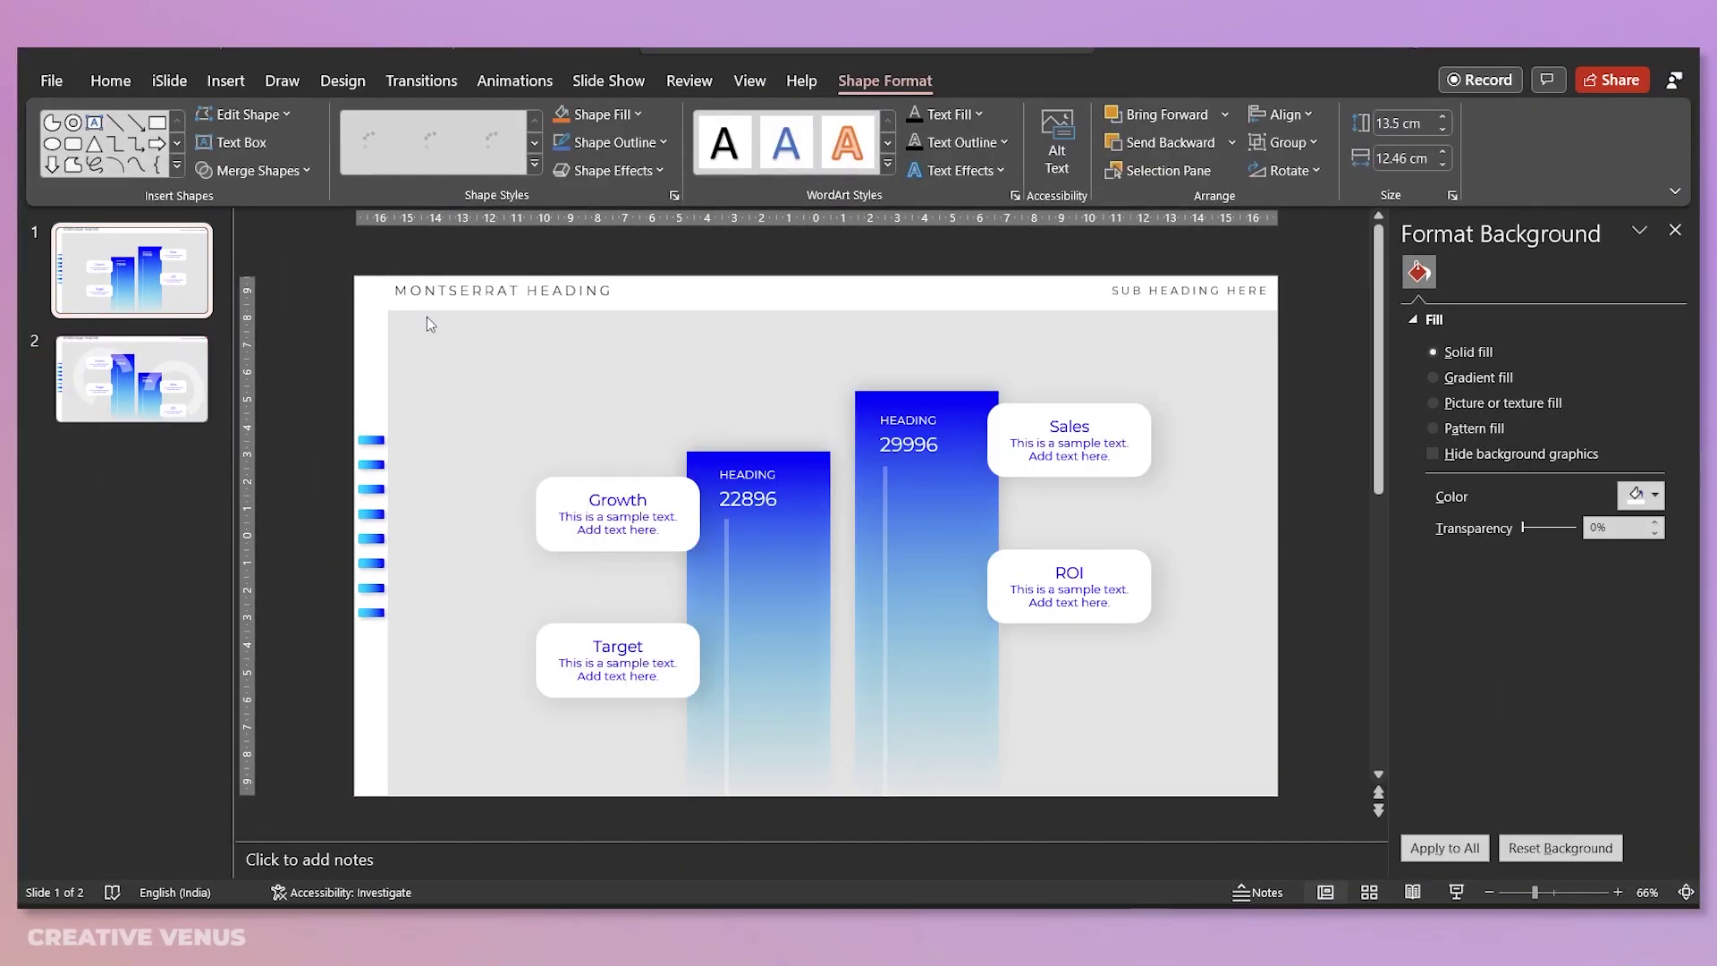
Step: Rotate the right arc about 45° clockwise and shift it left; stand the left arc upright and lower it
{"action": "left_click", "coordinate": [1306, 613]}
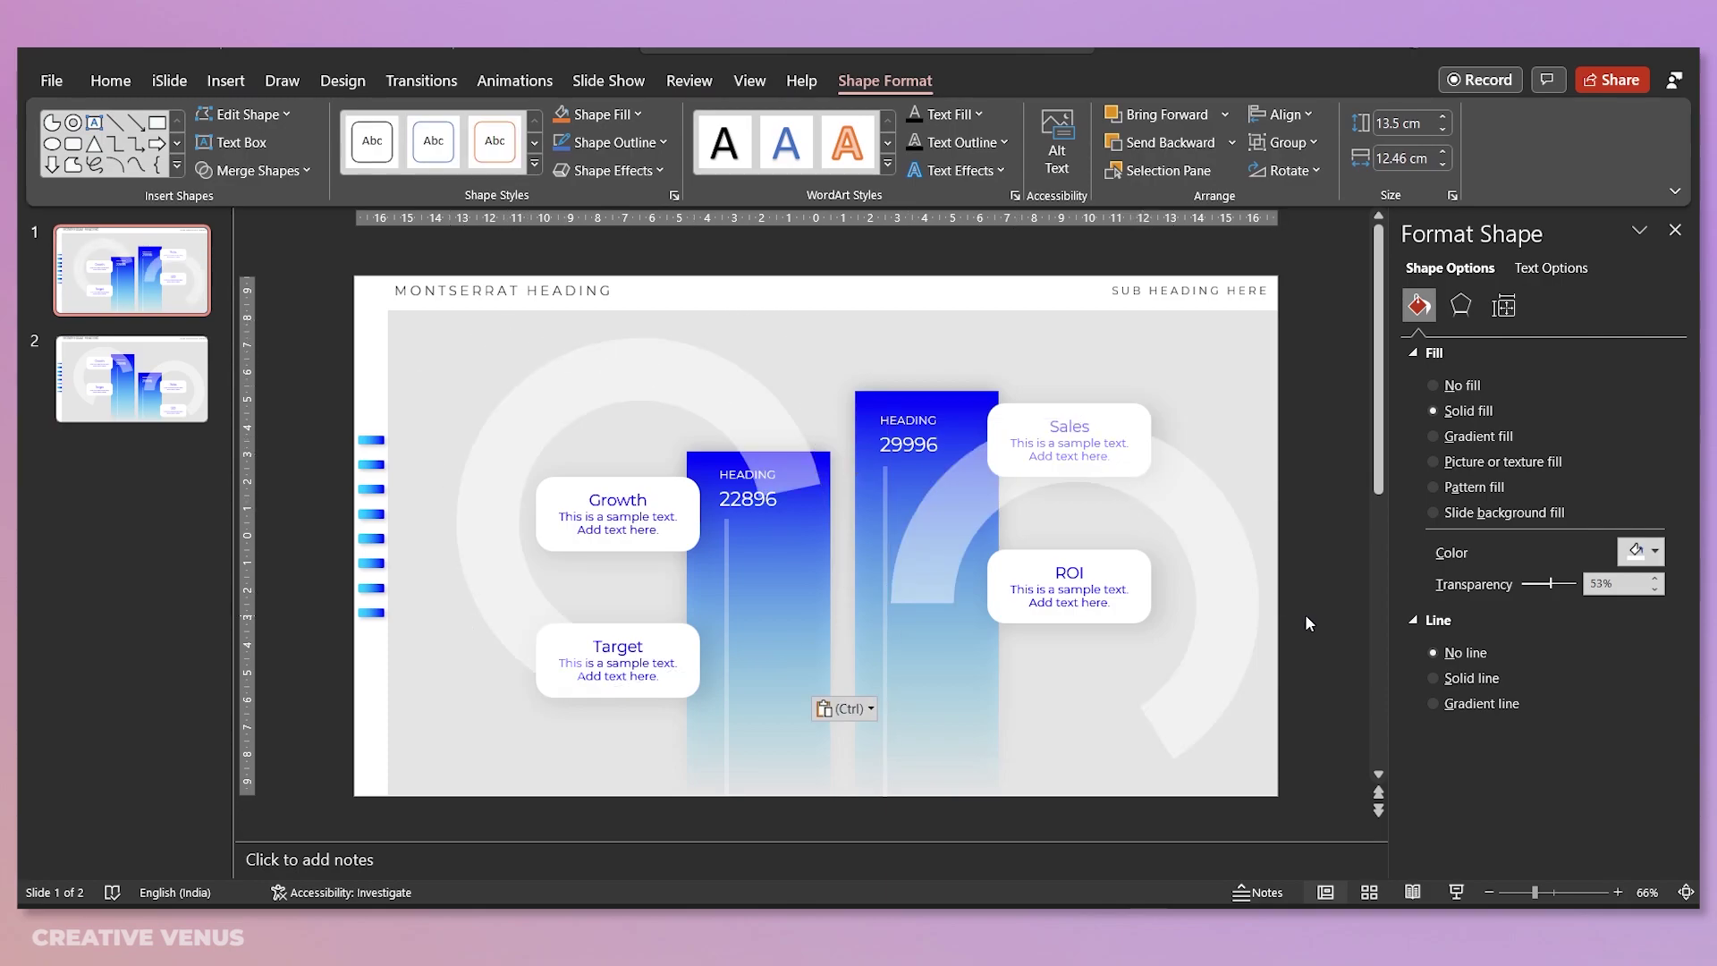
{"action": "left_click", "coordinate": [1198, 537]}
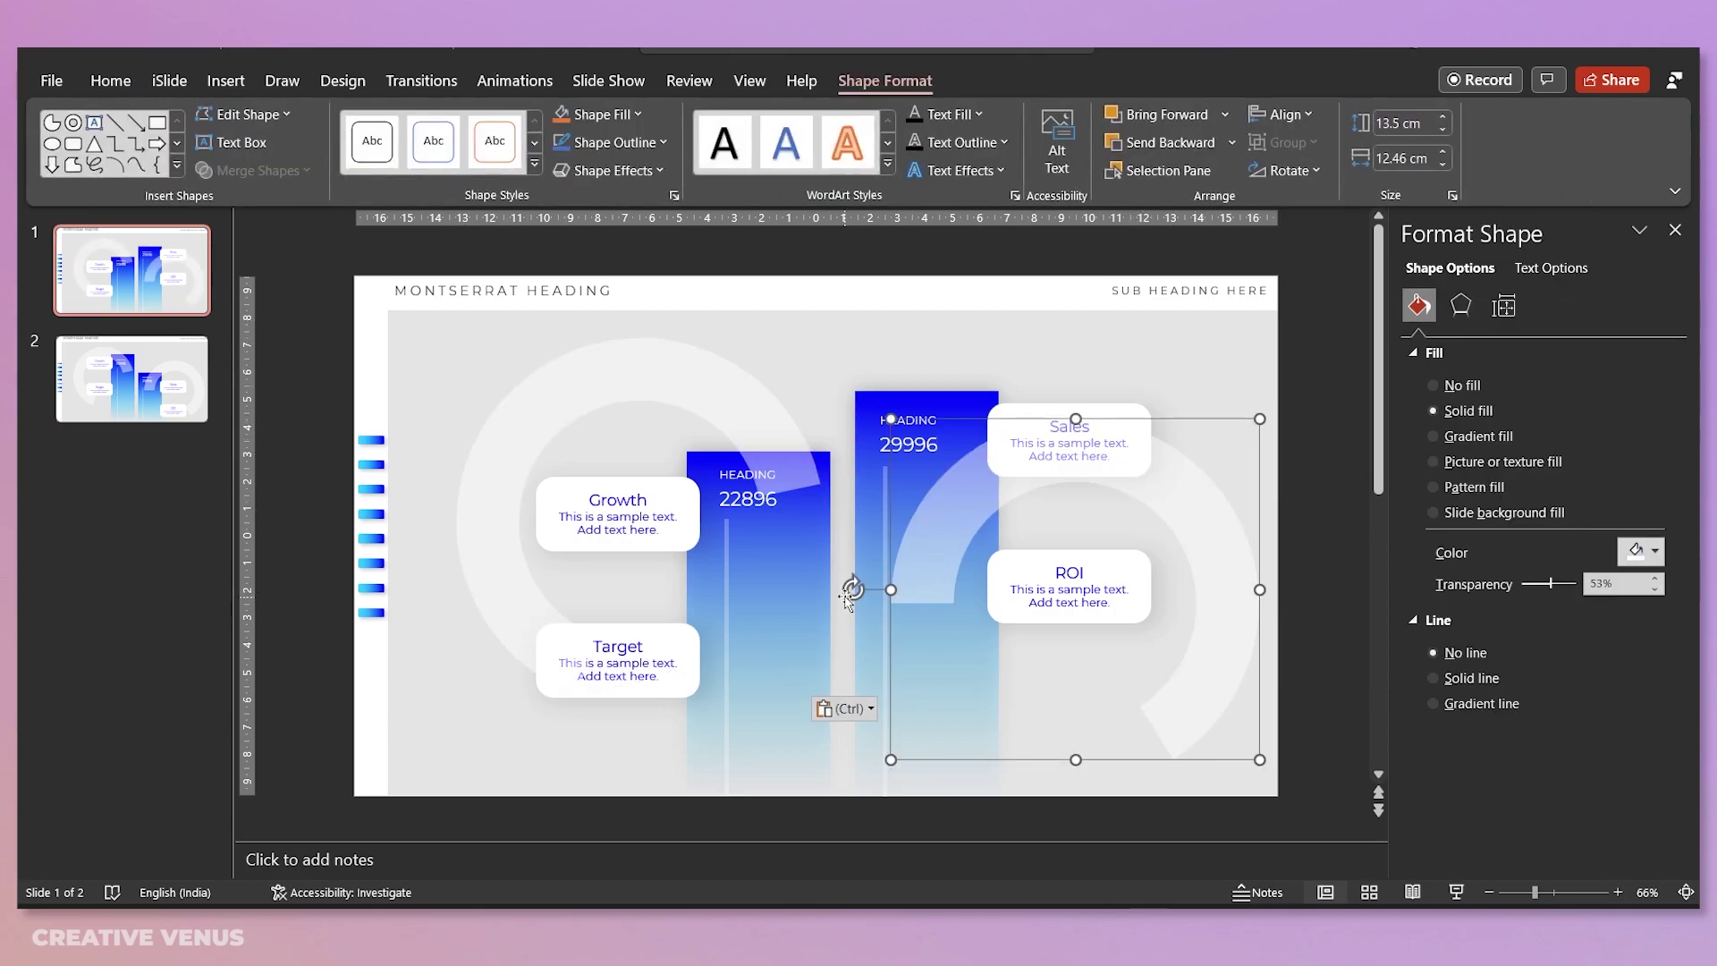
{"action": "left_click_drag", "start_coordinate": [852, 588], "coordinate": [930, 407]}
{"action": "left_click_drag", "start_coordinate": [1195, 659], "coordinate": [1145, 660]}
{"action": "left_click", "coordinate": [574, 390]}
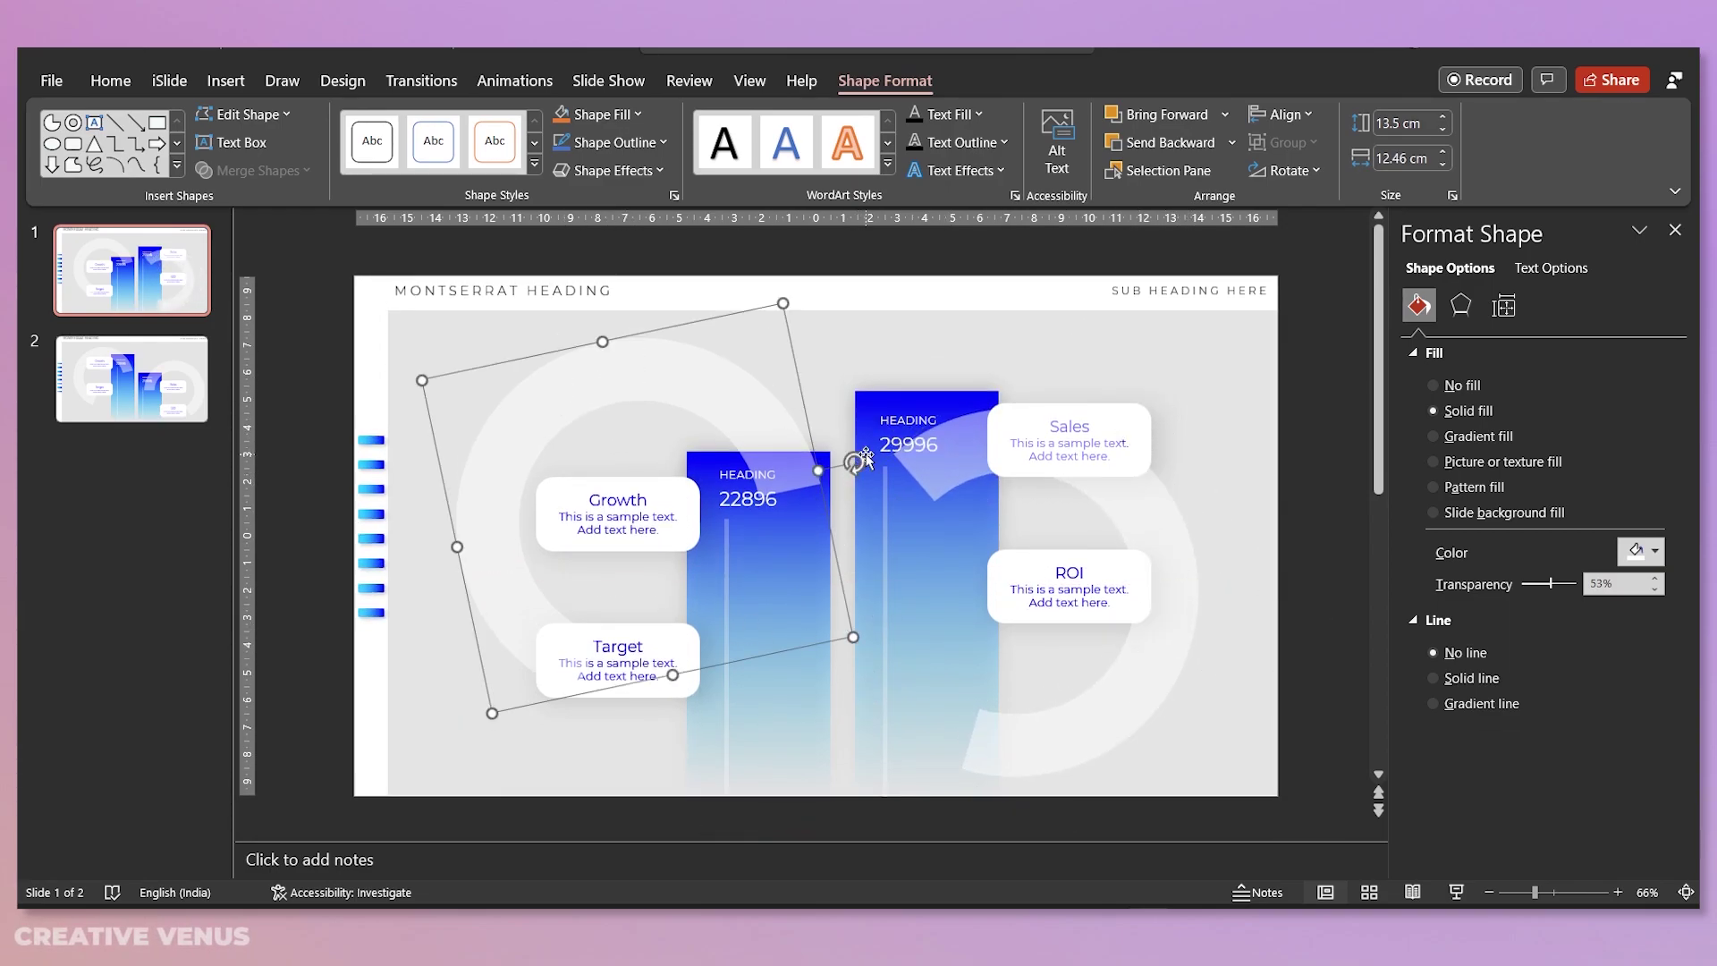
{"action": "left_click_drag", "start_coordinate": [854, 463], "coordinate": [636, 318]}
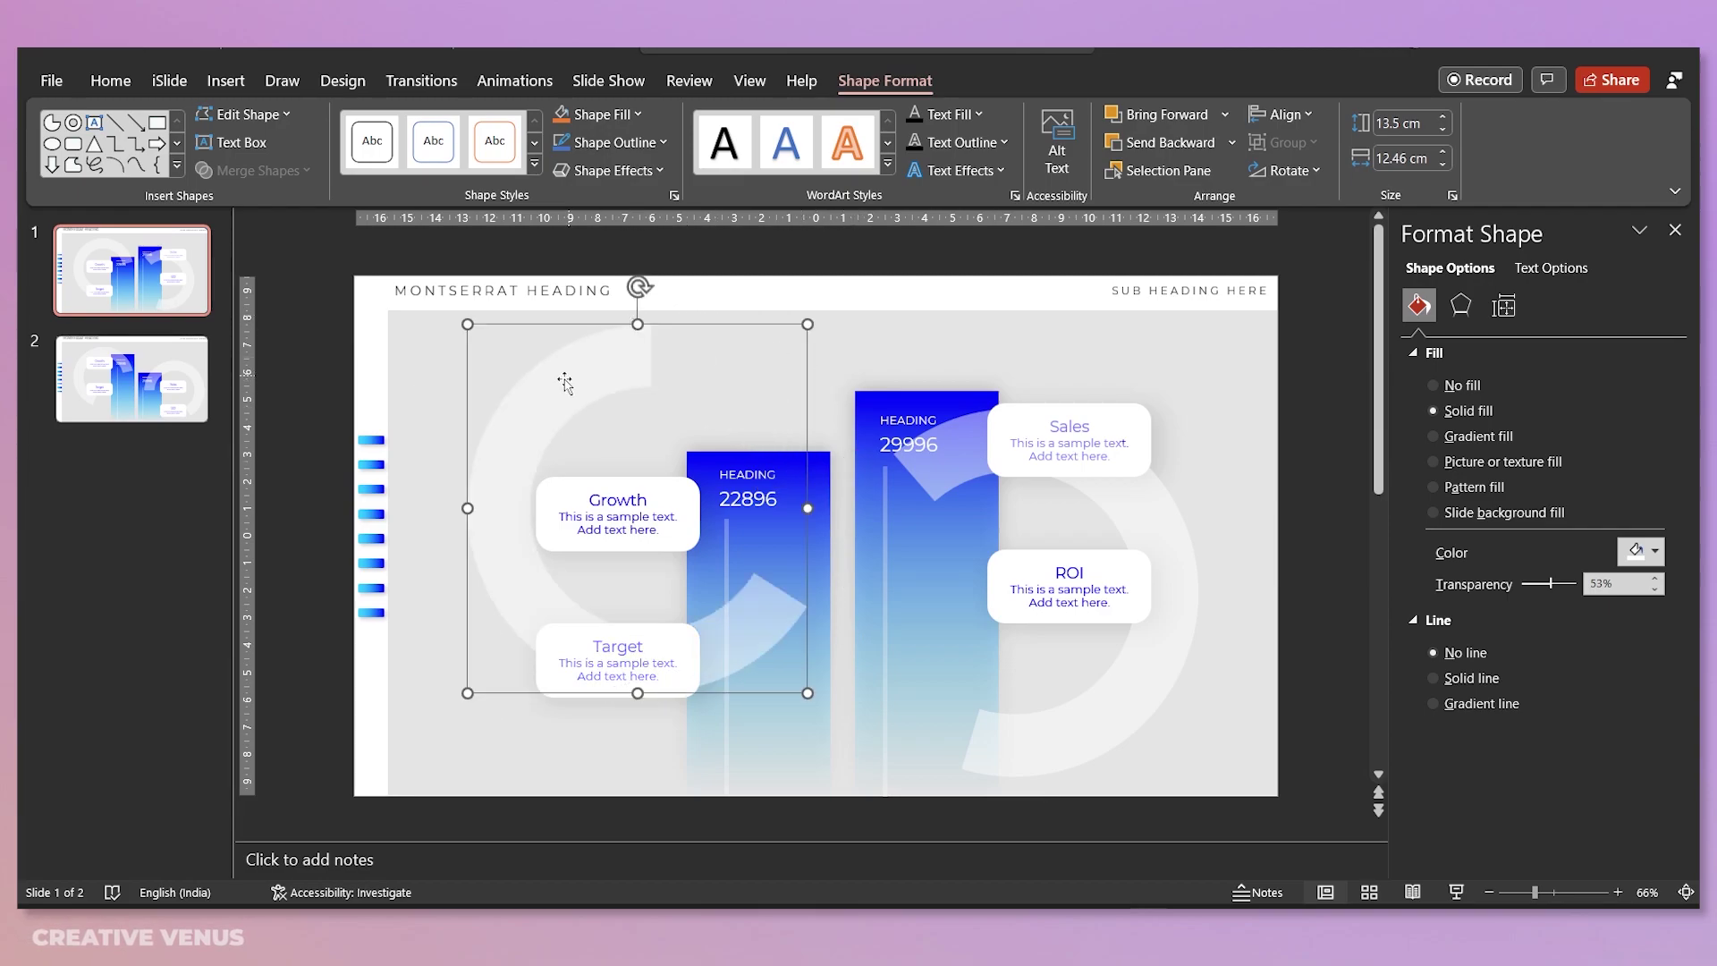
{"action": "left_click_drag", "start_coordinate": [567, 375], "coordinate": [566, 481]}
{"action": "left_click", "coordinate": [1327, 509]}
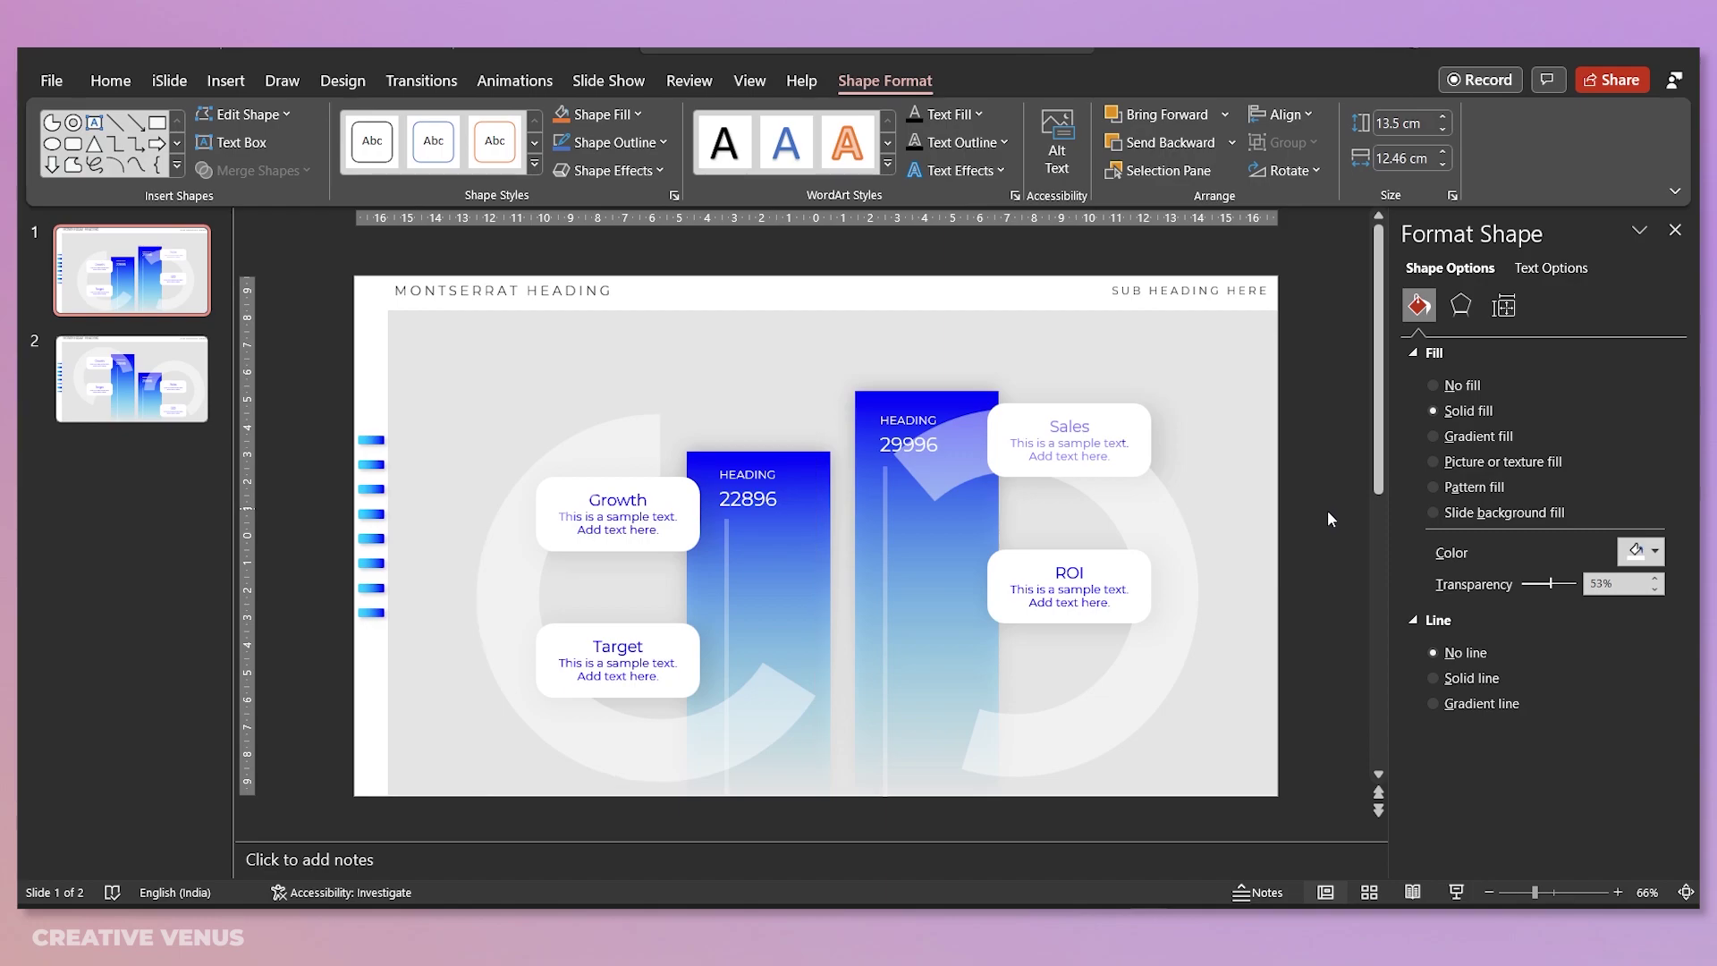
{"action": "left_click", "coordinate": [1116, 495]}
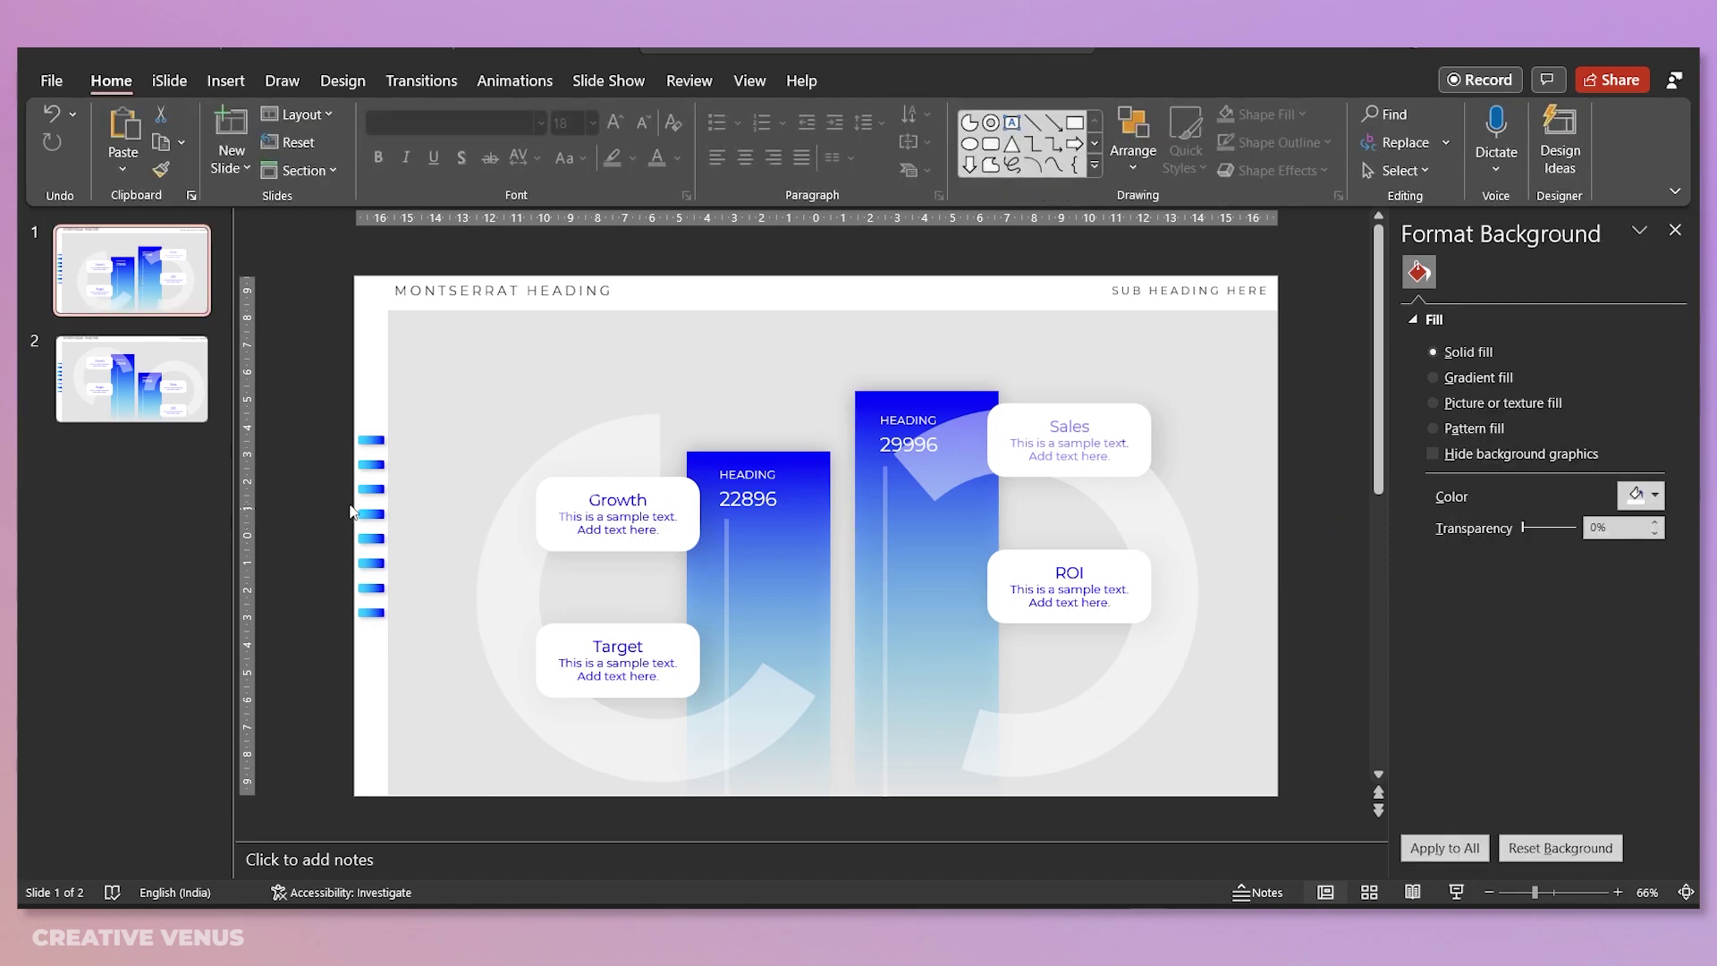
Step: Set slide 1's small left bars' left gradient stop to 100% transparency
{"action": "left_click", "coordinate": [371, 464]}
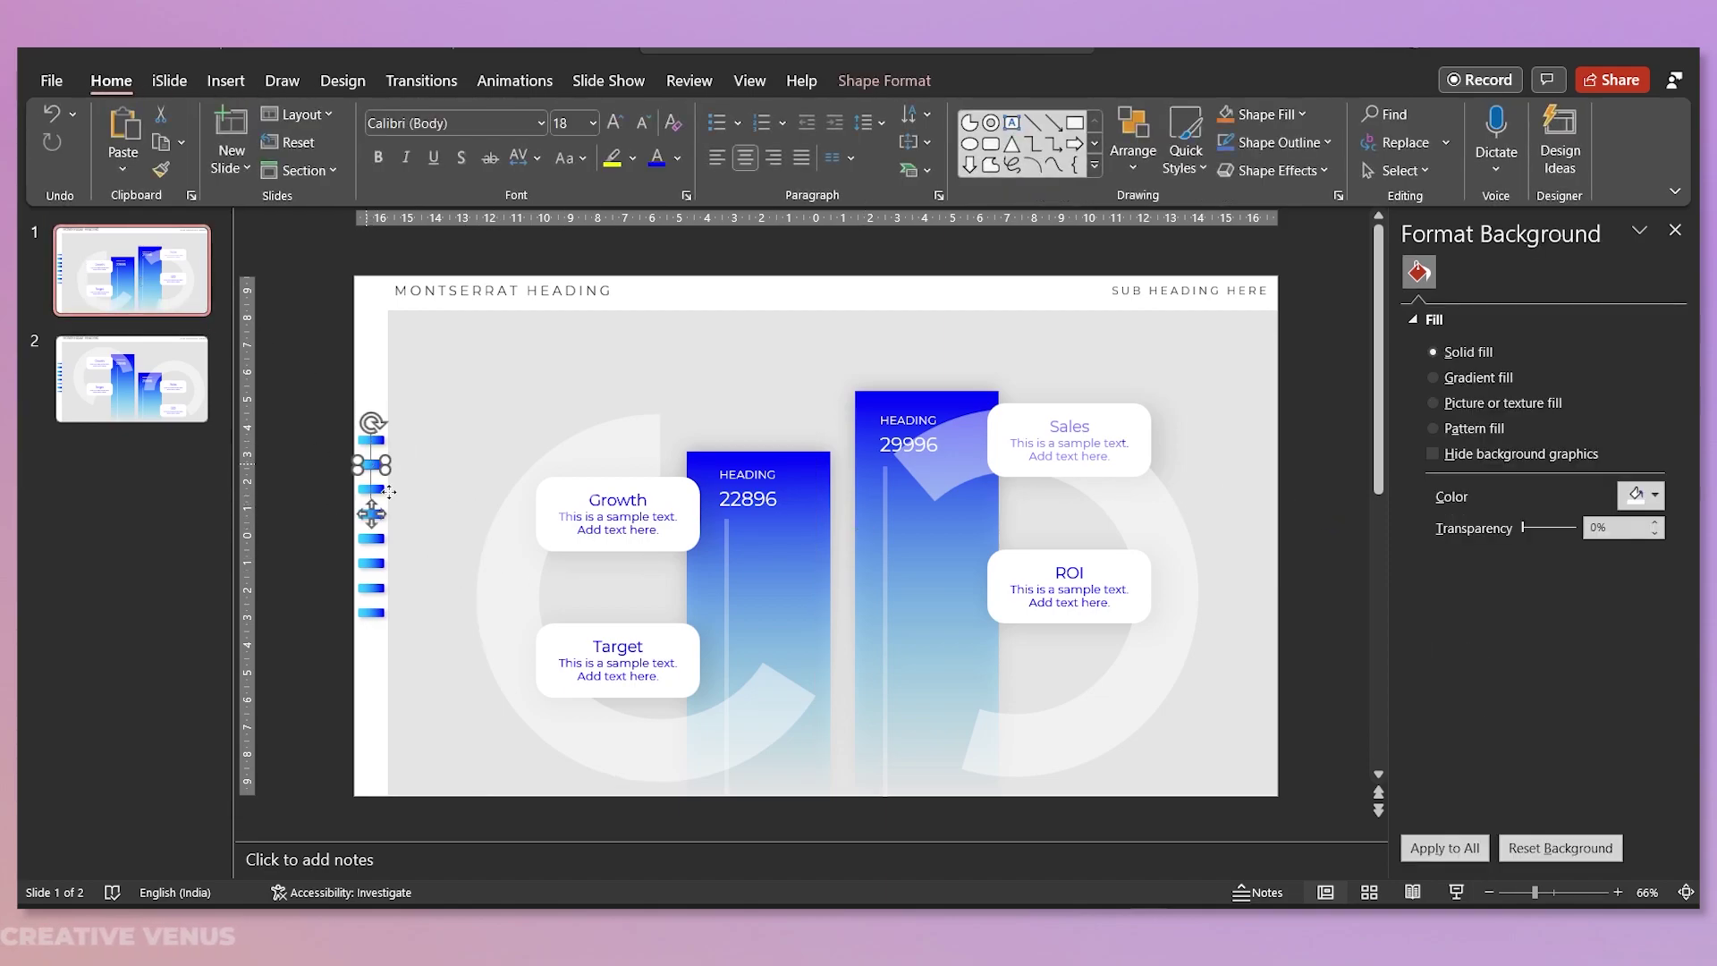
{"action": "left_click_drag", "start_coordinate": [310, 673], "coordinate": [417, 430]}
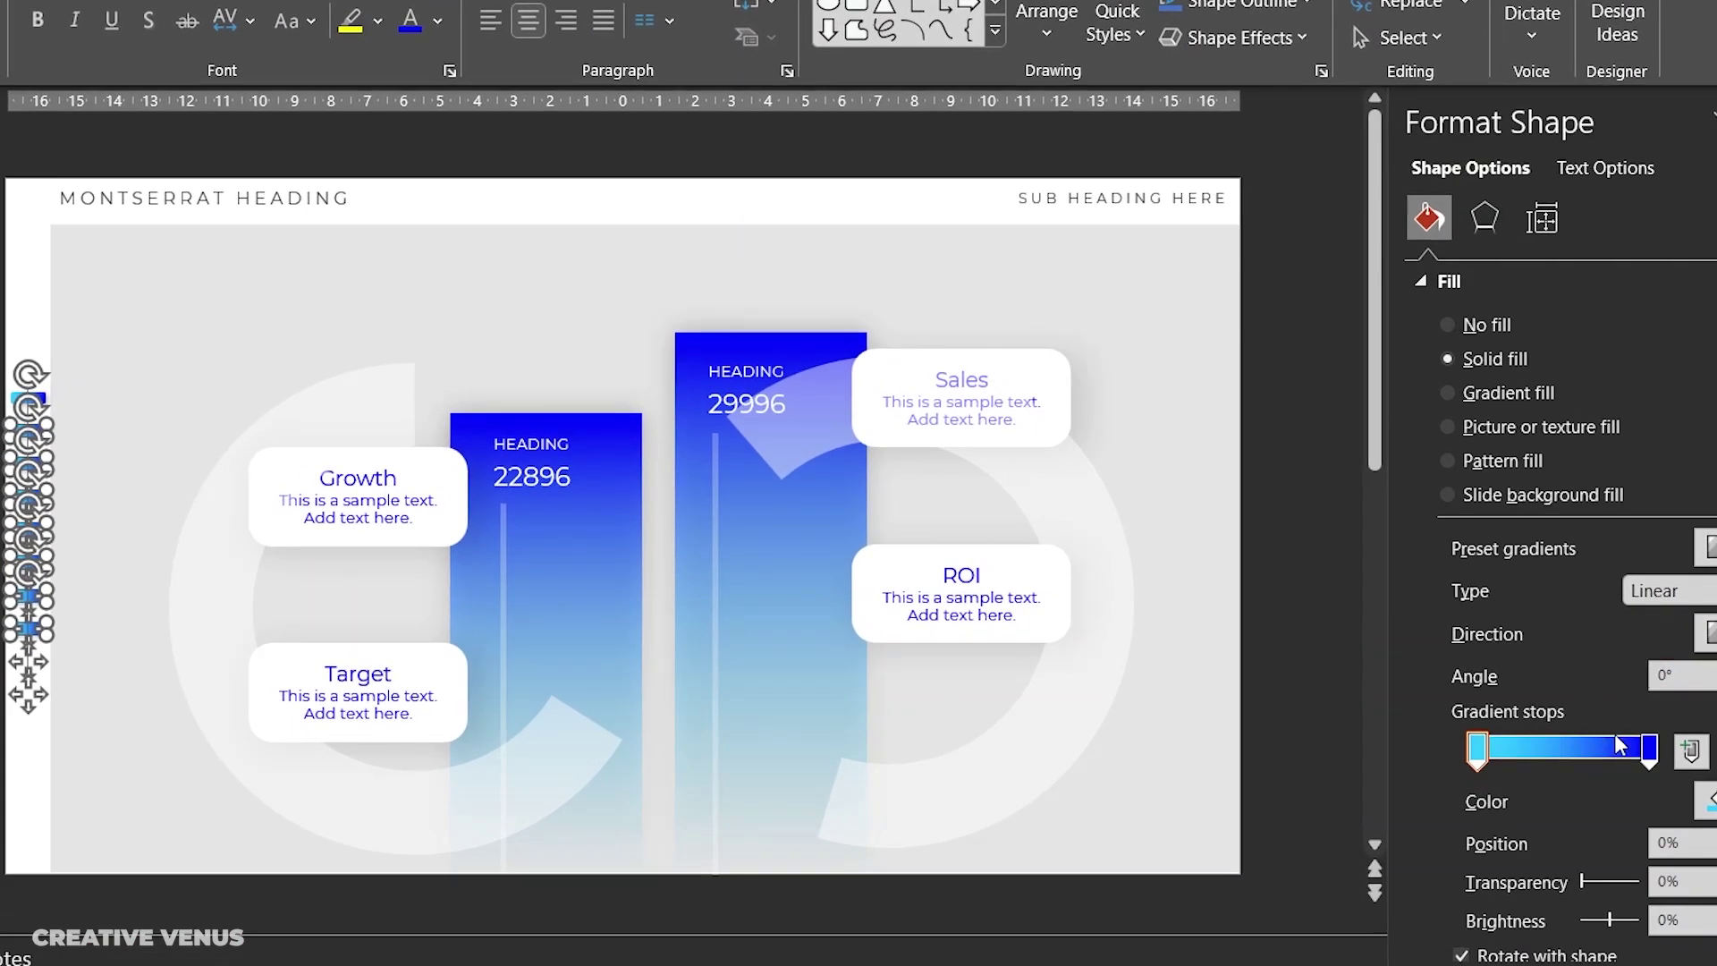
{"action": "left_click", "coordinate": [1477, 749]}
{"action": "left_click_drag", "start_coordinate": [1586, 884], "coordinate": [1639, 881]}
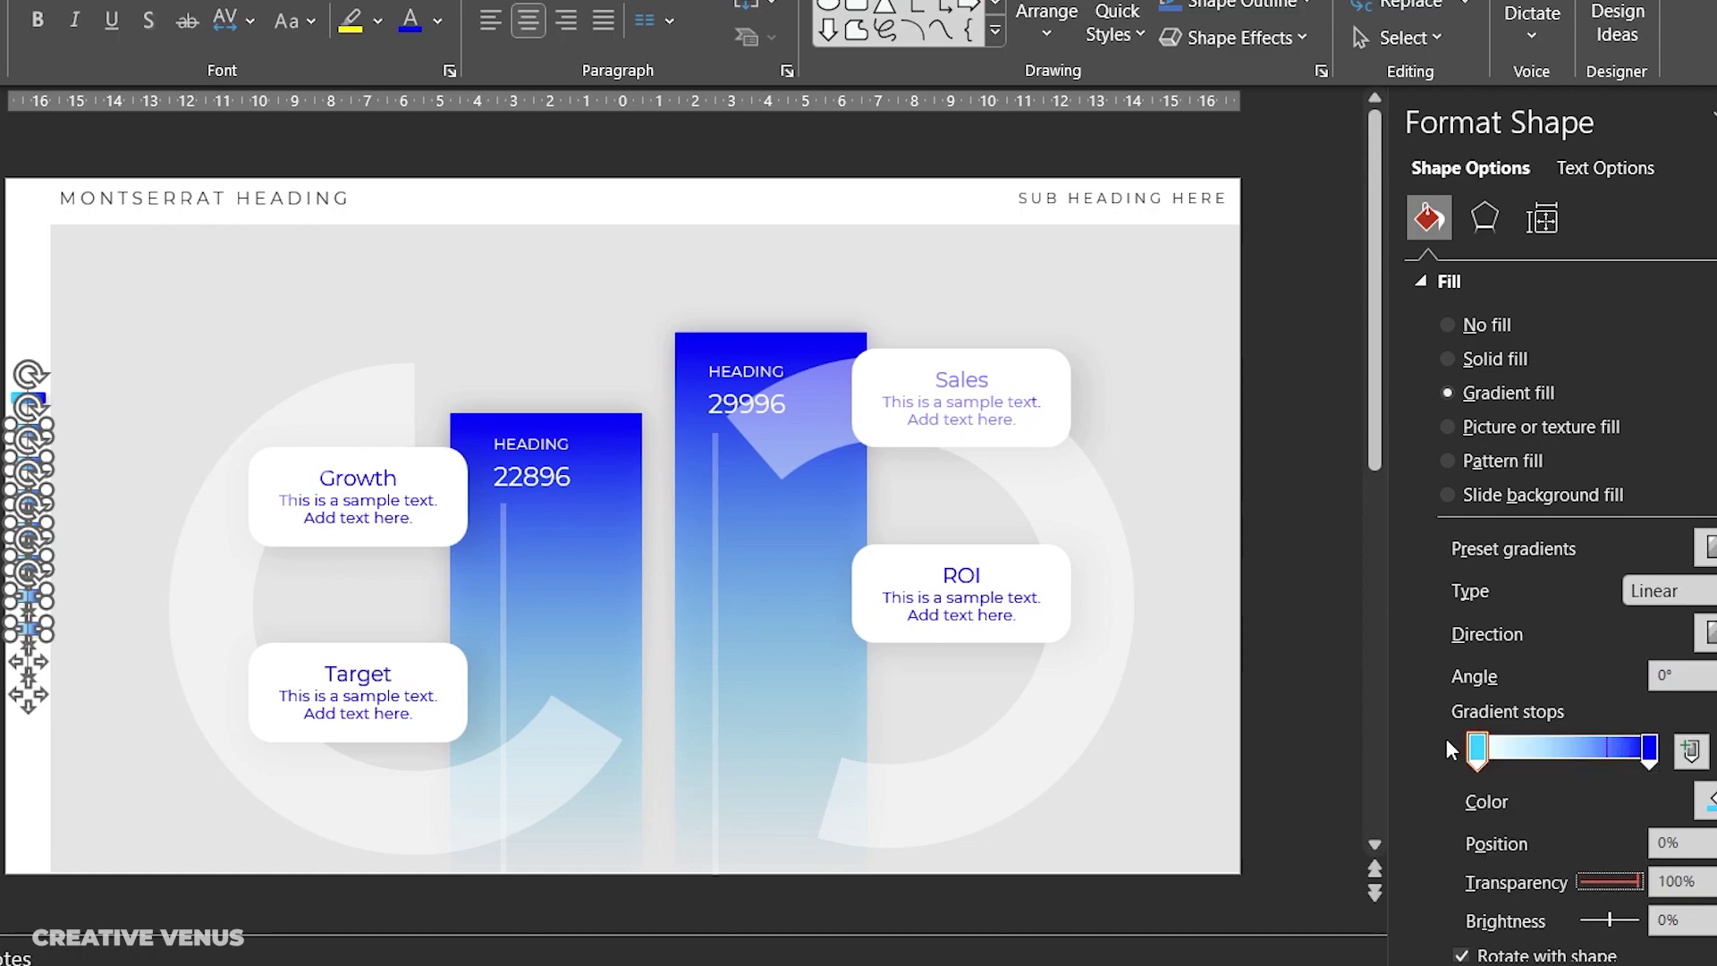
{"action": "left_click", "coordinate": [1321, 721]}
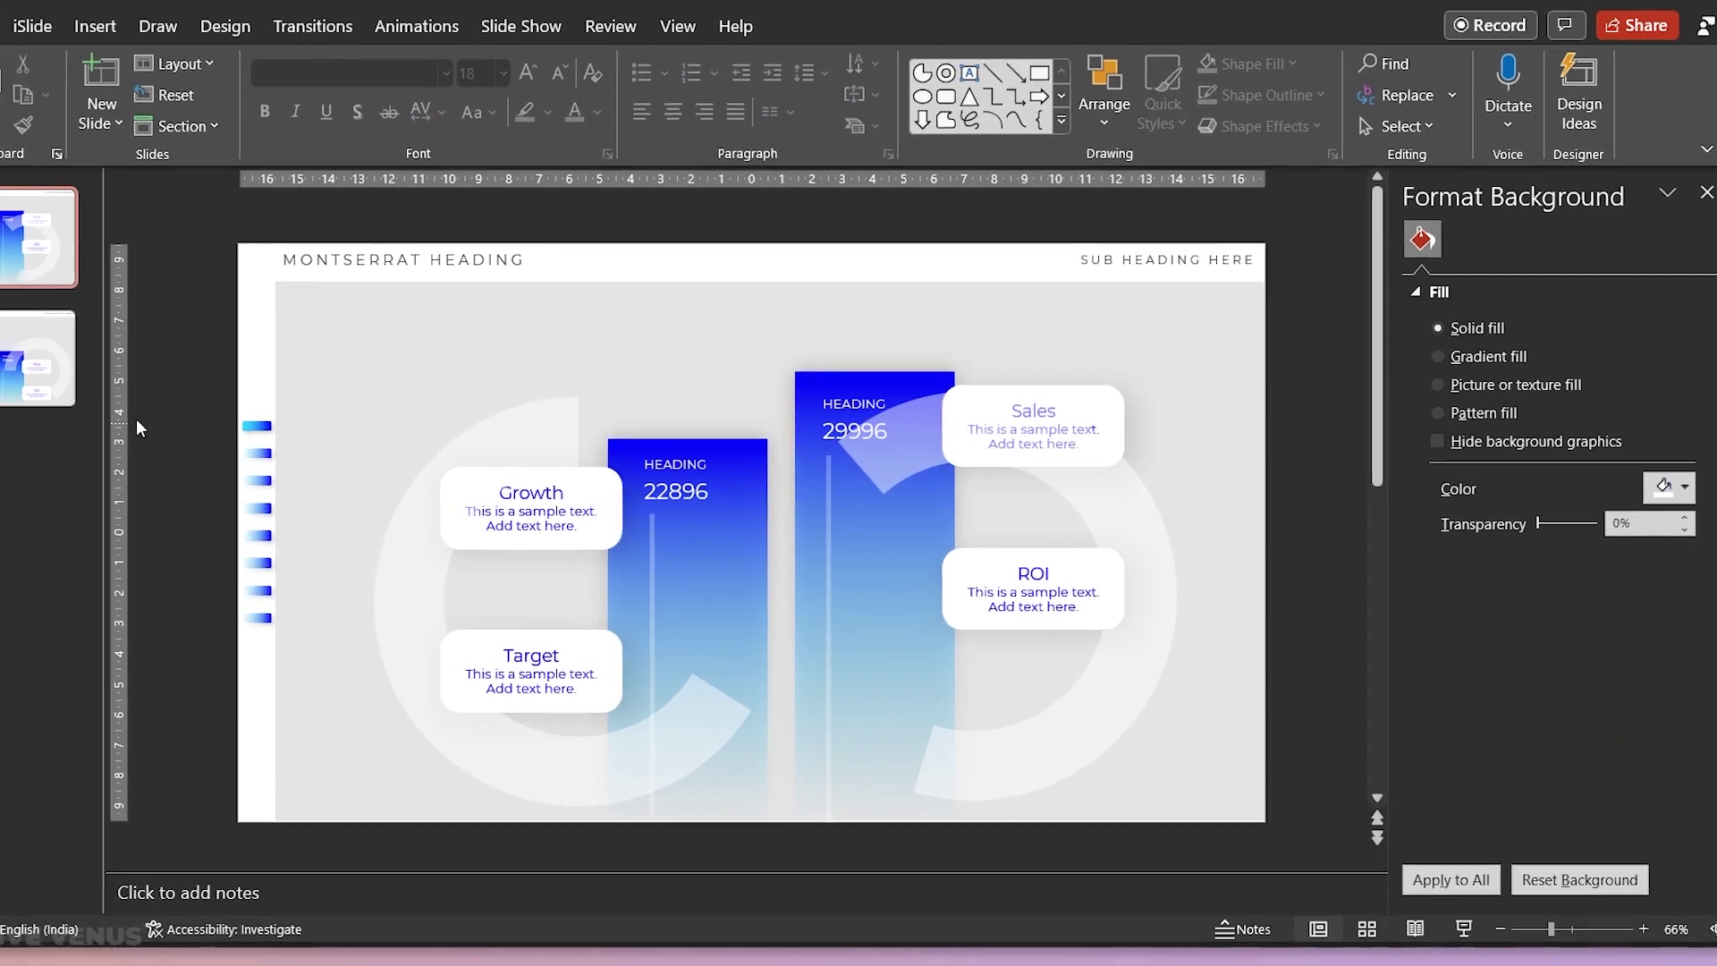
Step: Give slide 2's small left bars the same 100% transparent left gradient stop, then return to slide 1
{"action": "left_click", "coordinate": [44, 366]}
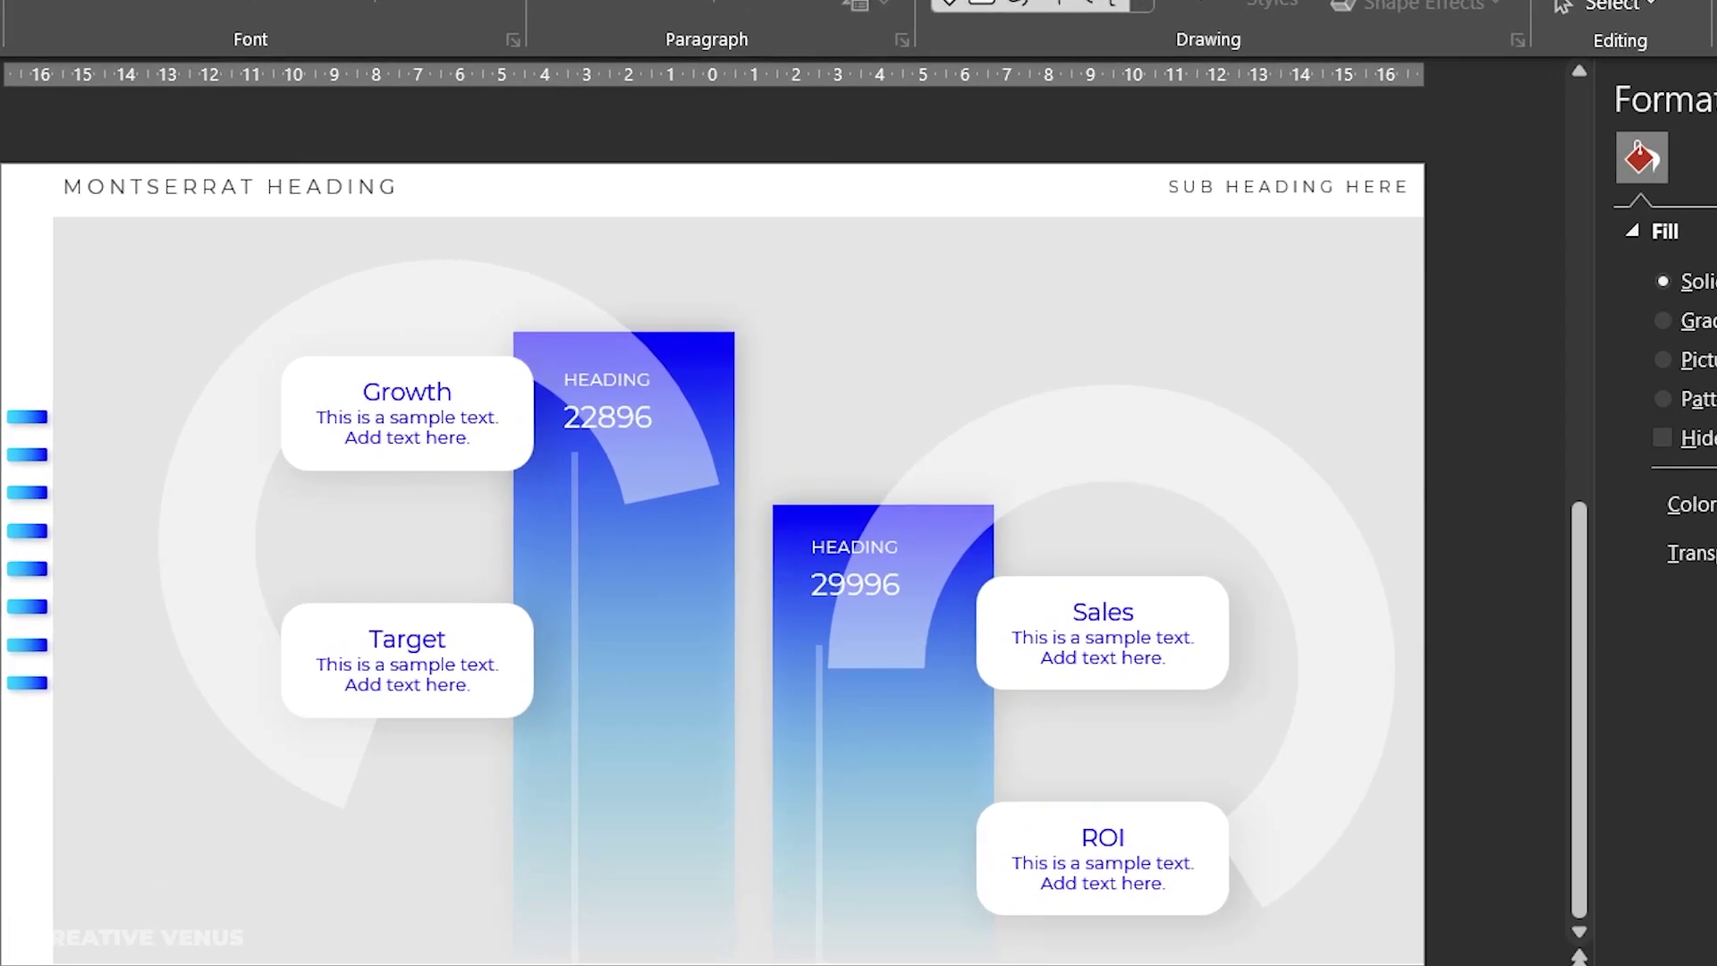
{"action": "left_click_drag", "start_coordinate": [349, 643], "coordinate": [418, 431]}
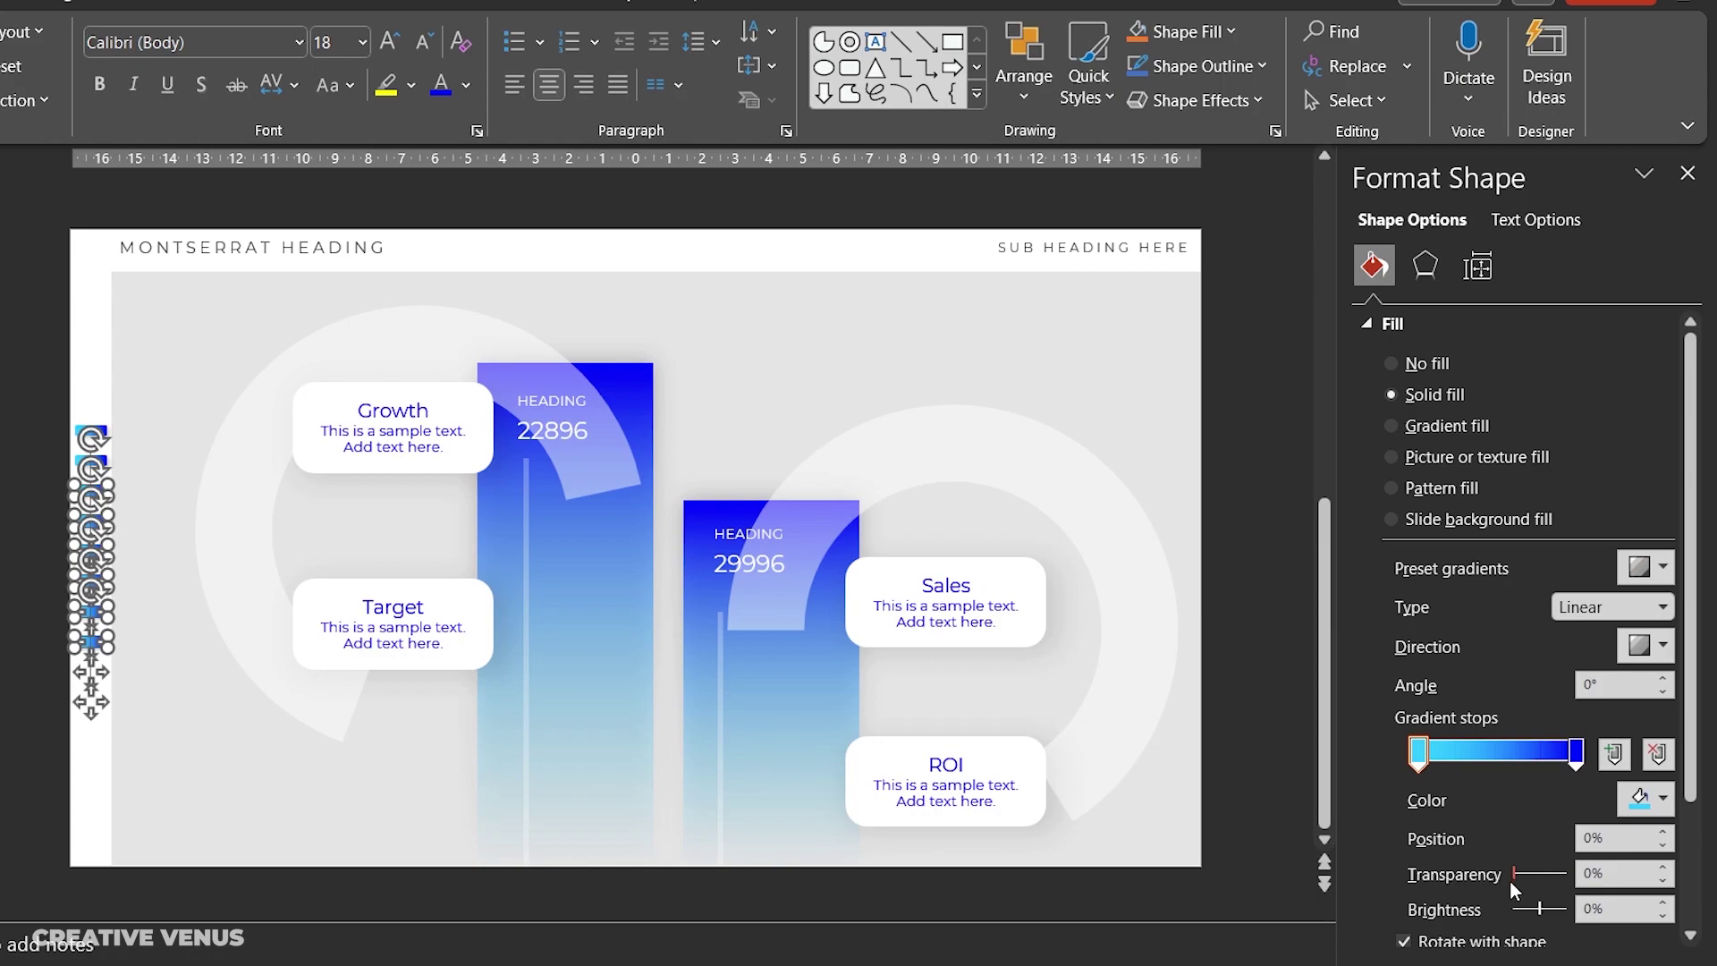
{"action": "left_click_drag", "start_coordinate": [1511, 875], "coordinate": [1565, 873]}
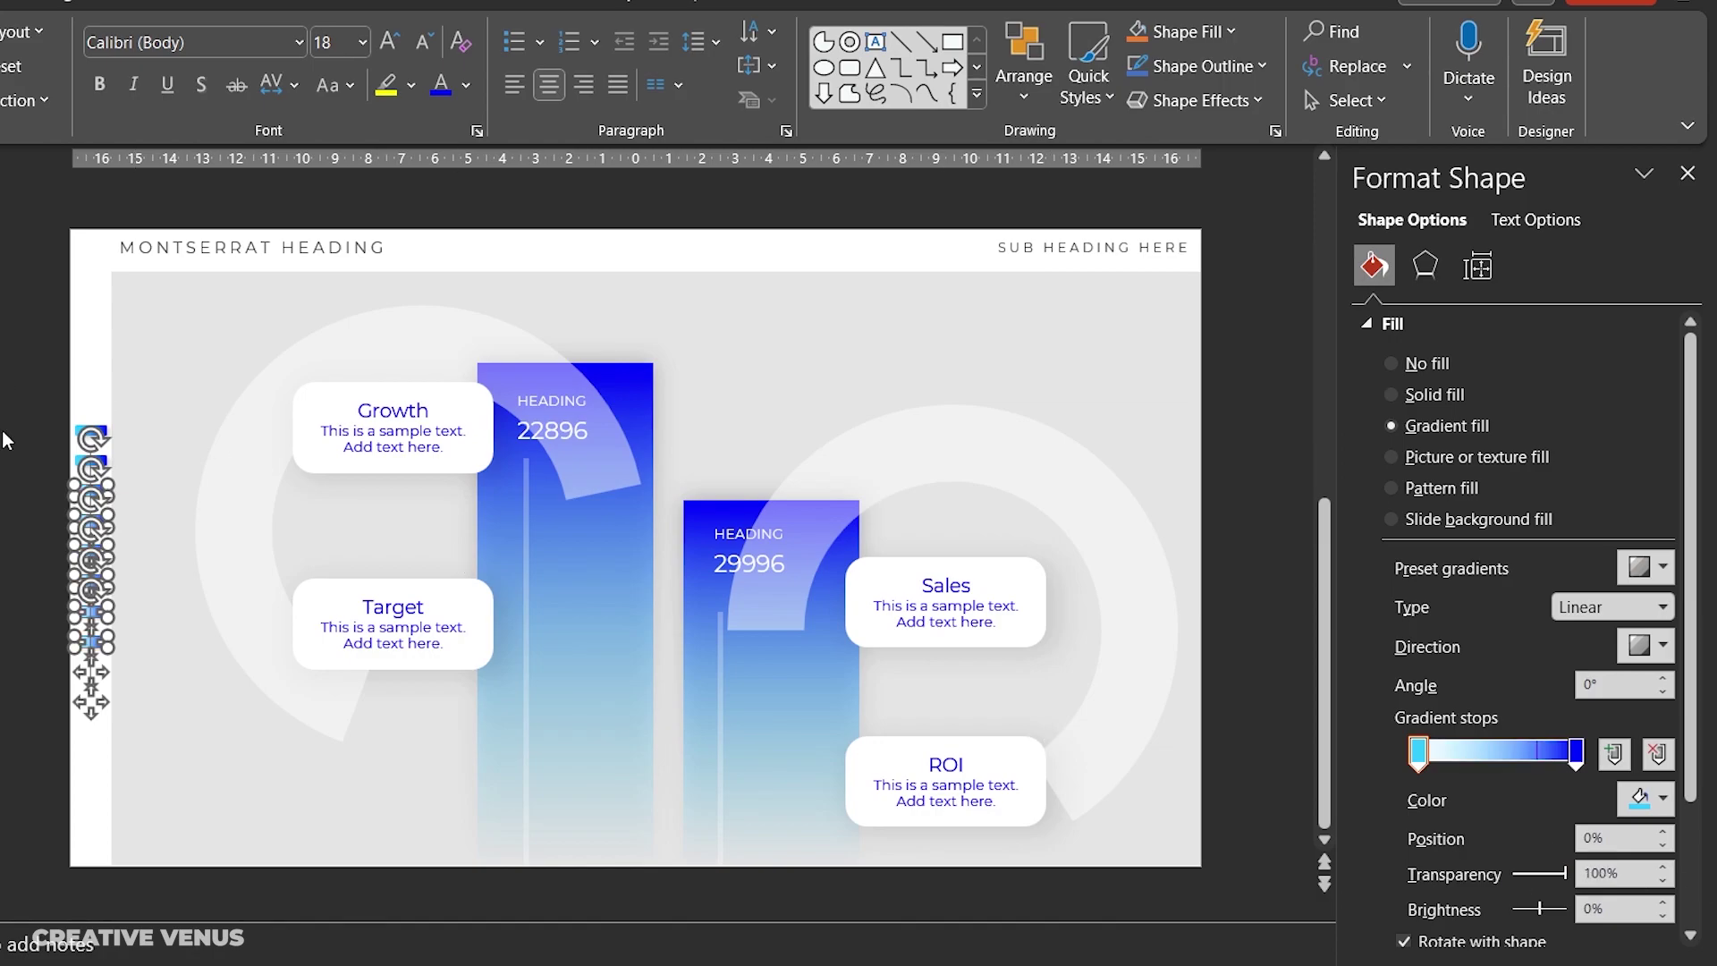
{"action": "left_click_drag", "start_coordinate": [39, 384], "coordinate": [163, 440]}
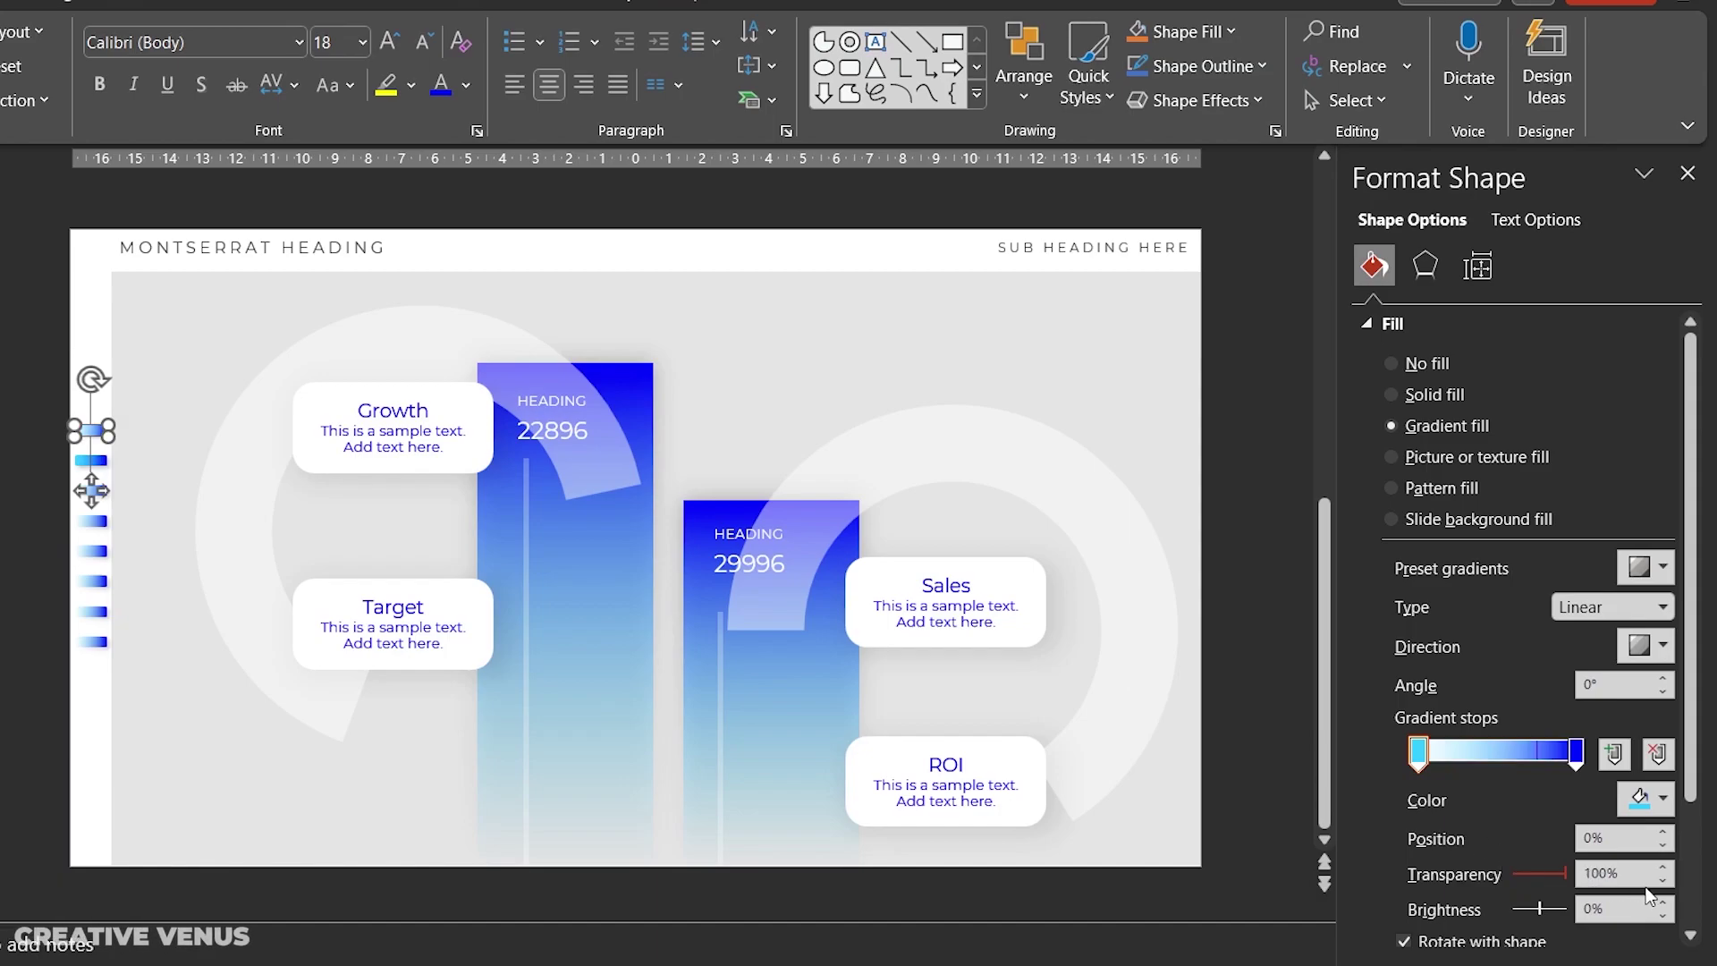
{"action": "left_click", "coordinate": [43, 497]}
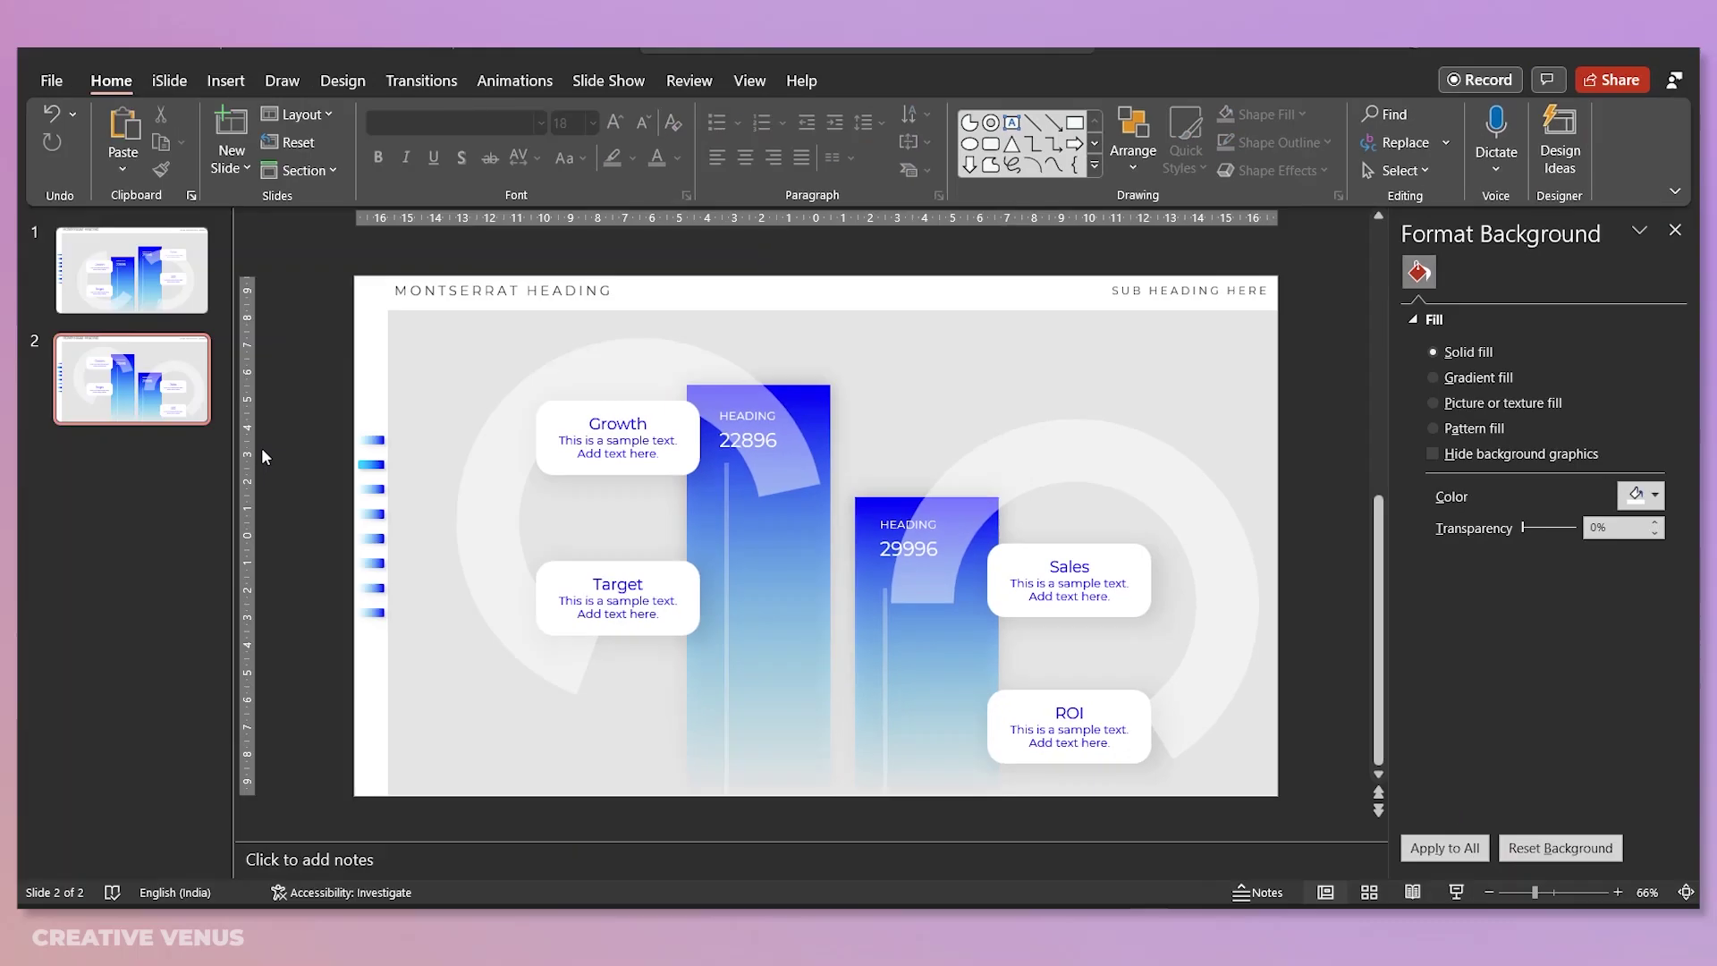
{"action": "left_click", "coordinate": [91, 244]}
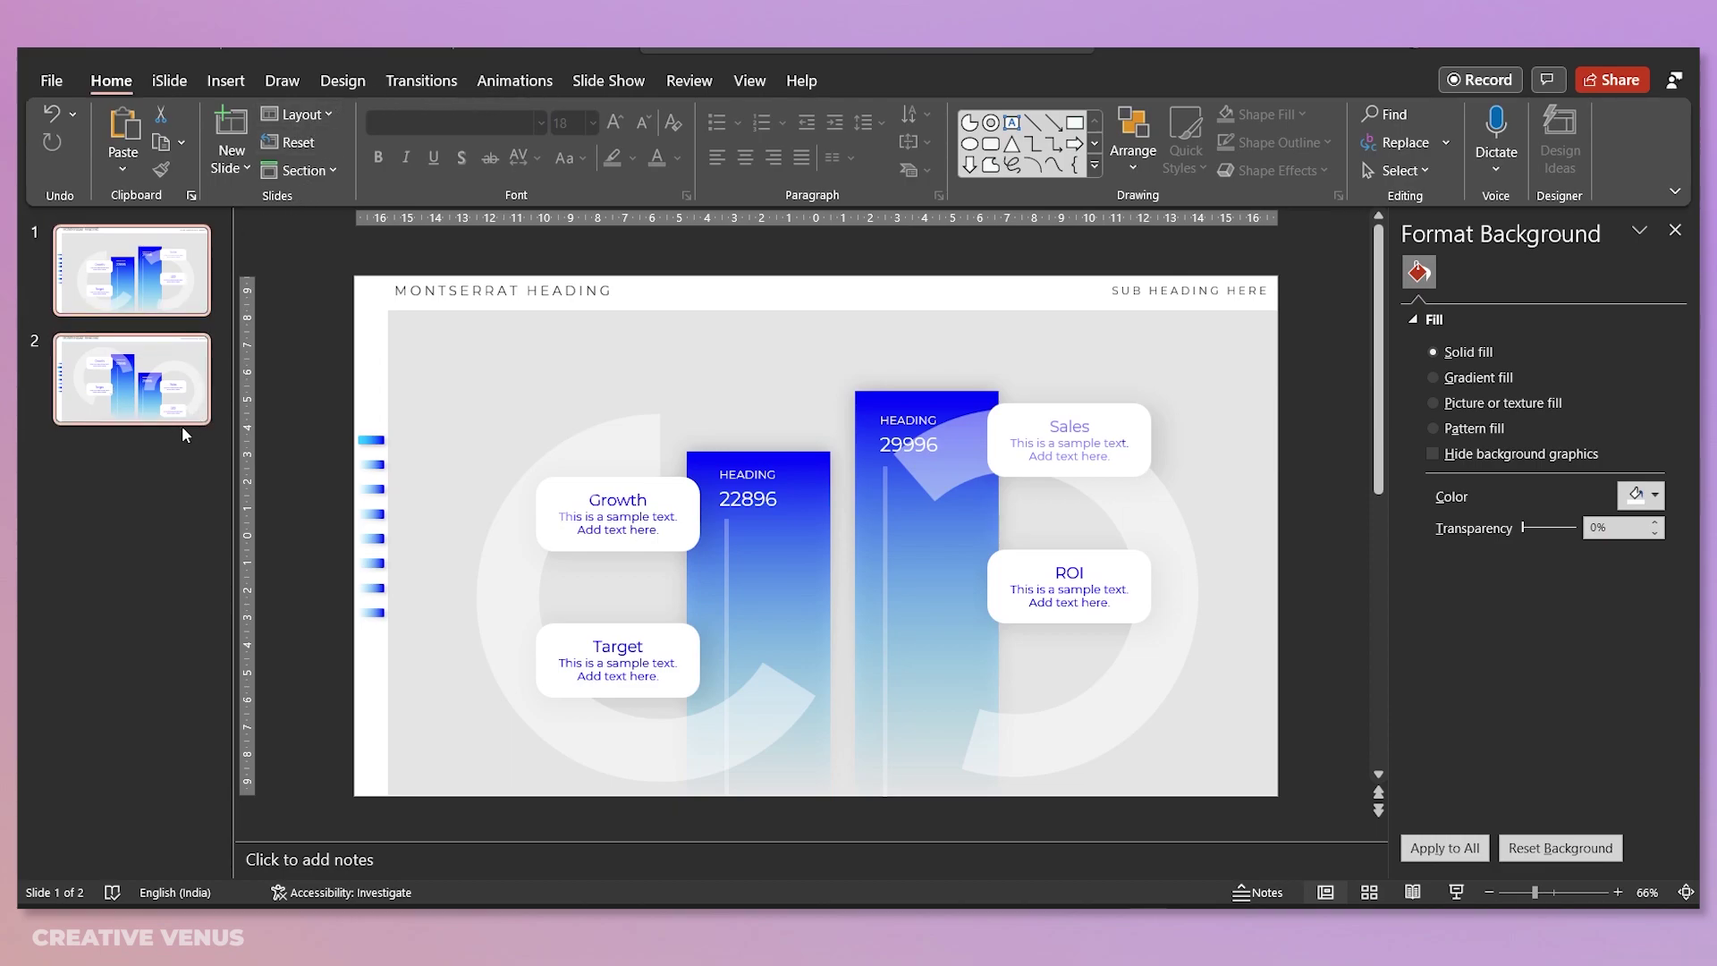
Step: Apply the Morph transition to slide 1, then go to slide 2
{"action": "left_click", "coordinate": [446, 86]}
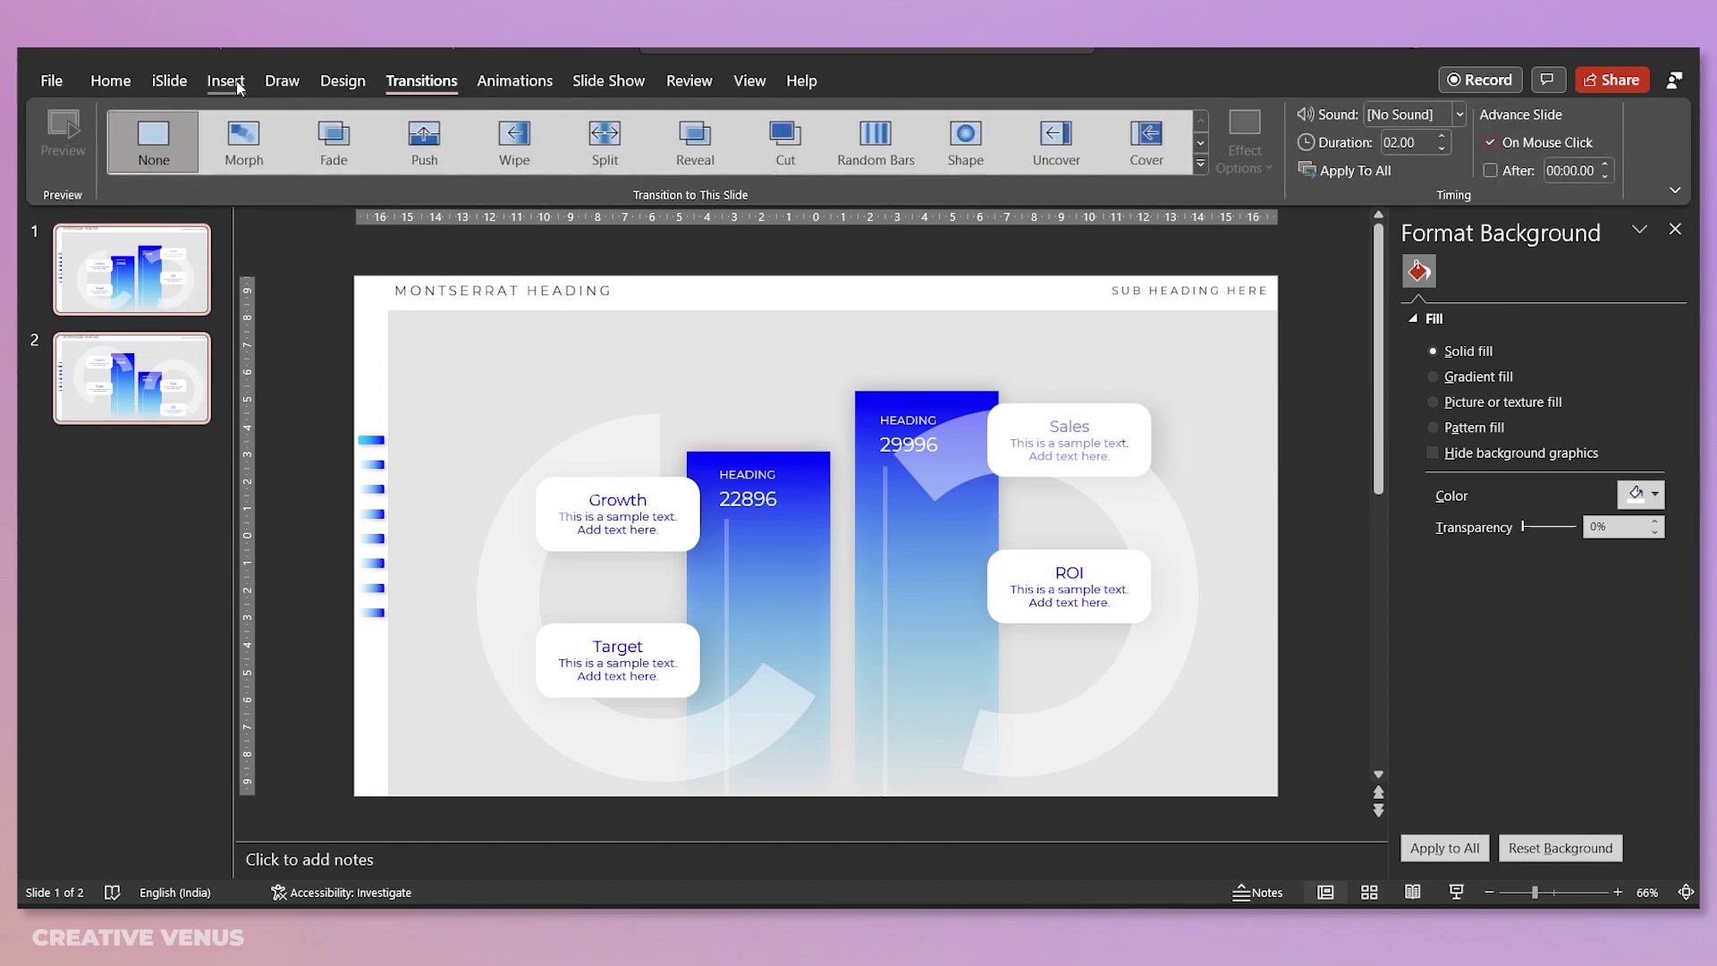
{"action": "left_click", "coordinate": [247, 139]}
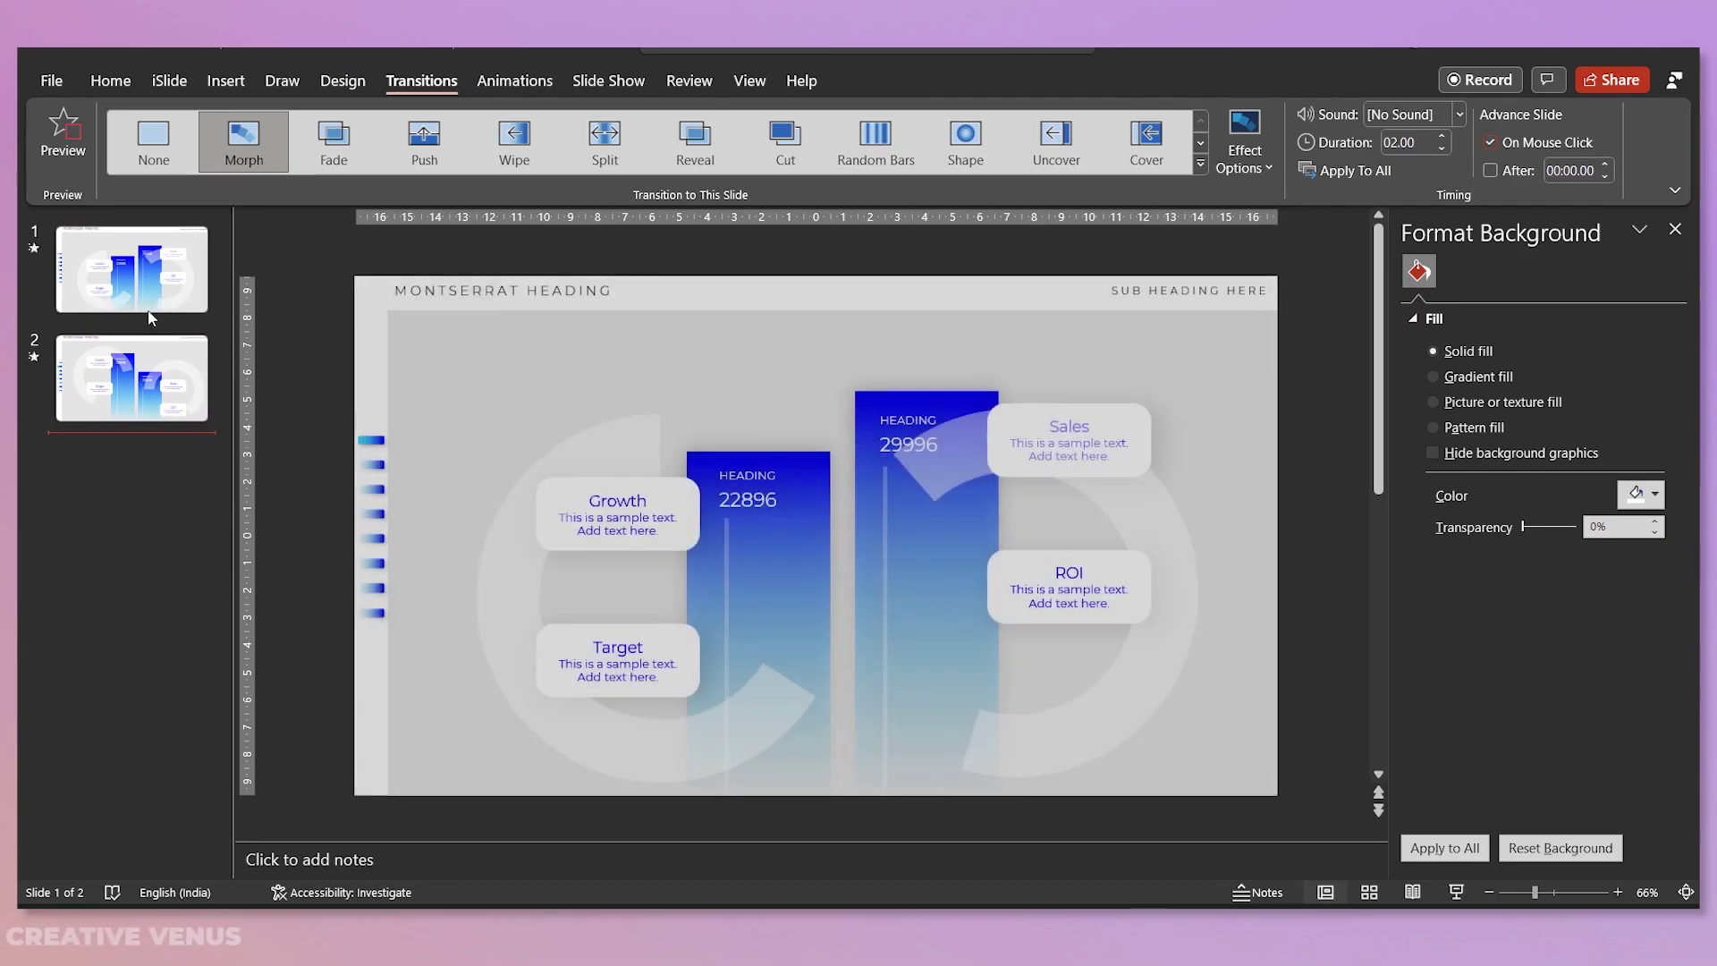
{"action": "left_click", "coordinate": [138, 372]}
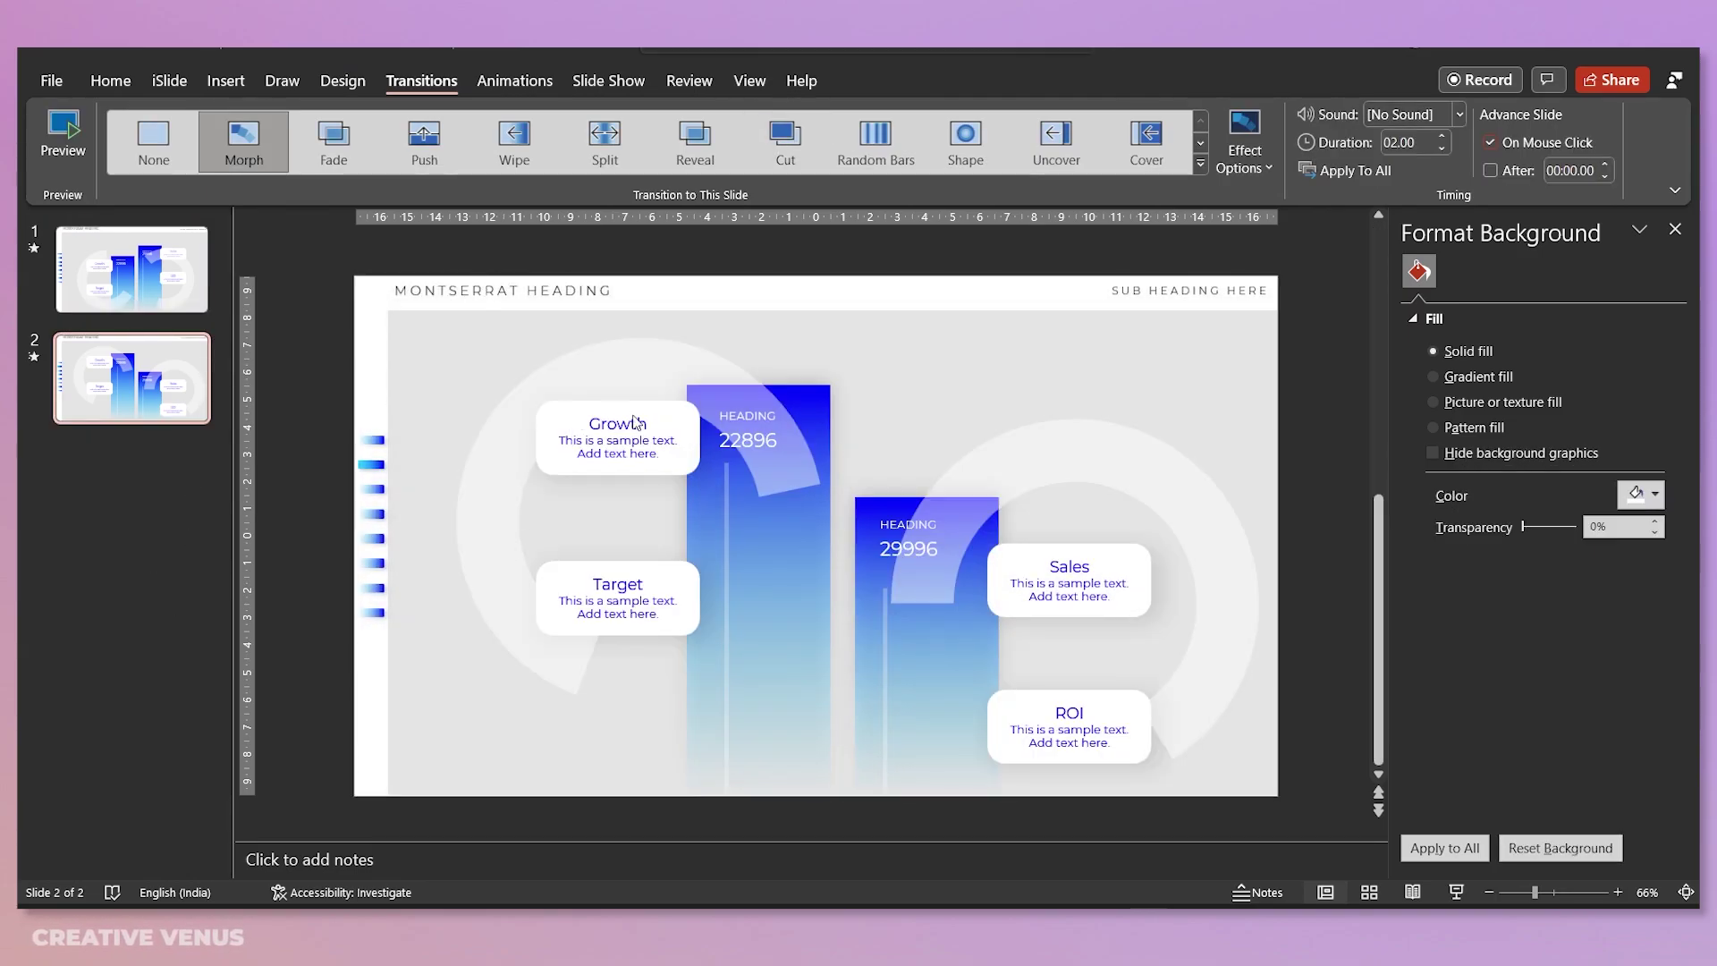
Step: Change slide 2's bar labels from 22896 to 37455 and from 29996 to 24996, then return to slide 1
{"action": "left_click", "coordinate": [723, 444]}
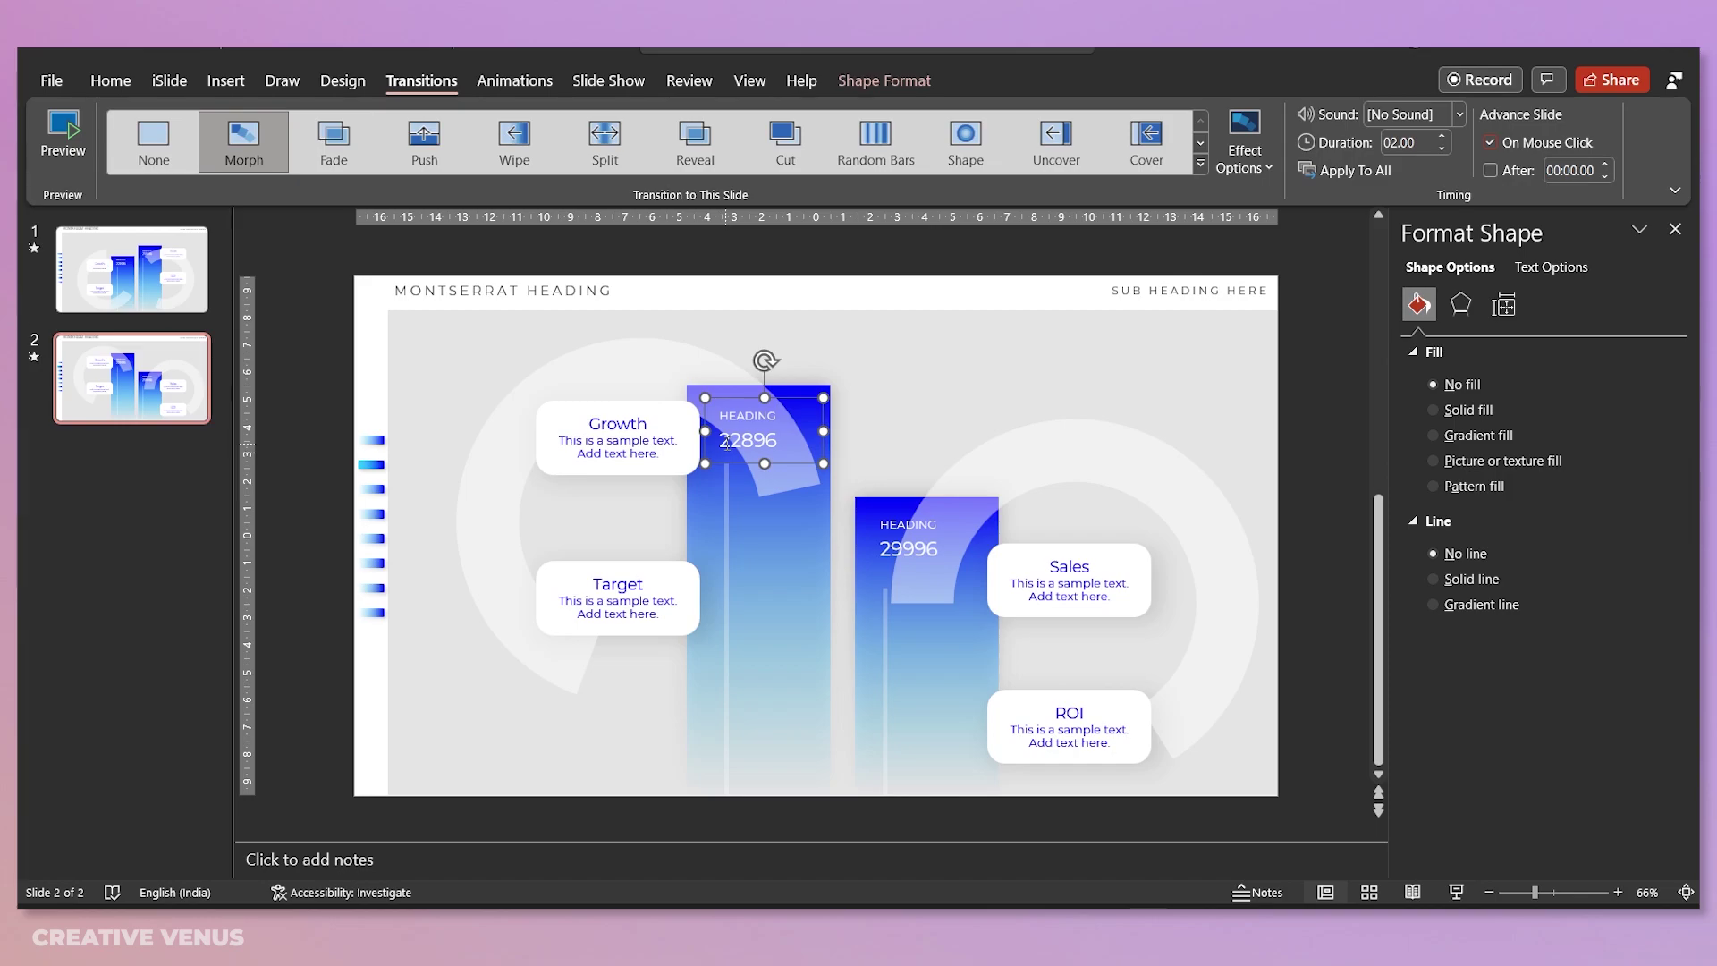
{"action": "left_click", "coordinate": [729, 442]}
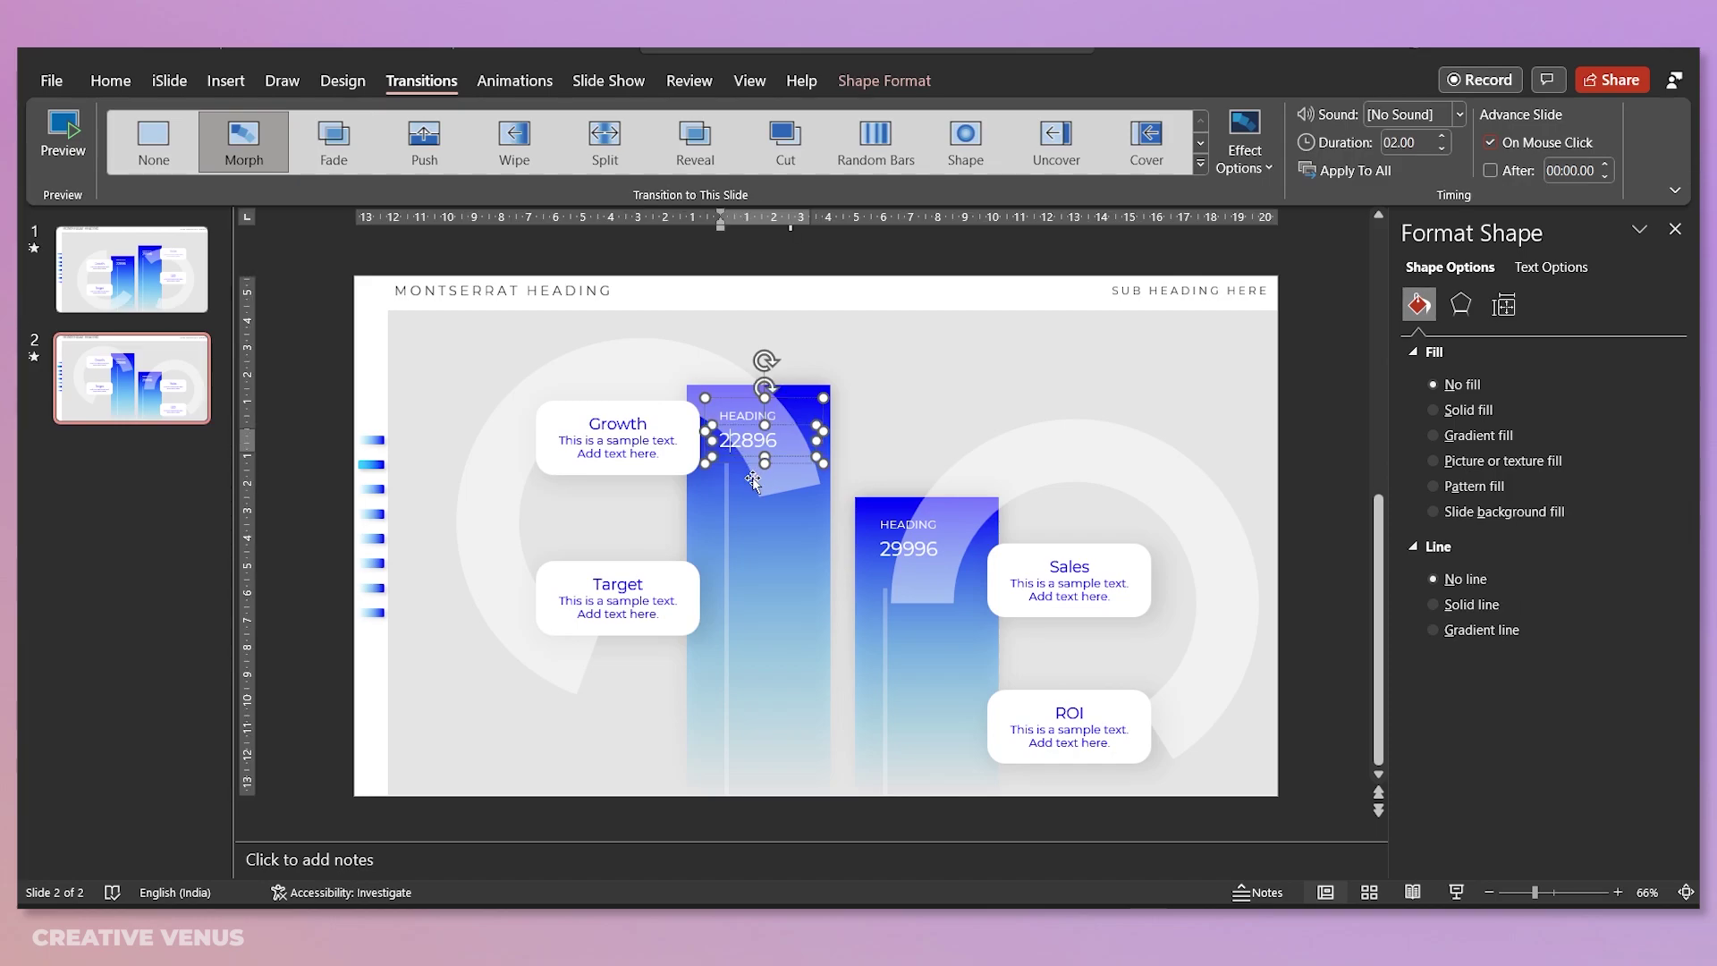
{"action": "key", "text": "BackSpace"}
{"action": "key", "text": "BackSpace"}
{"action": "key", "text": "BackSpace"}
{"action": "type", "text": "4554"}
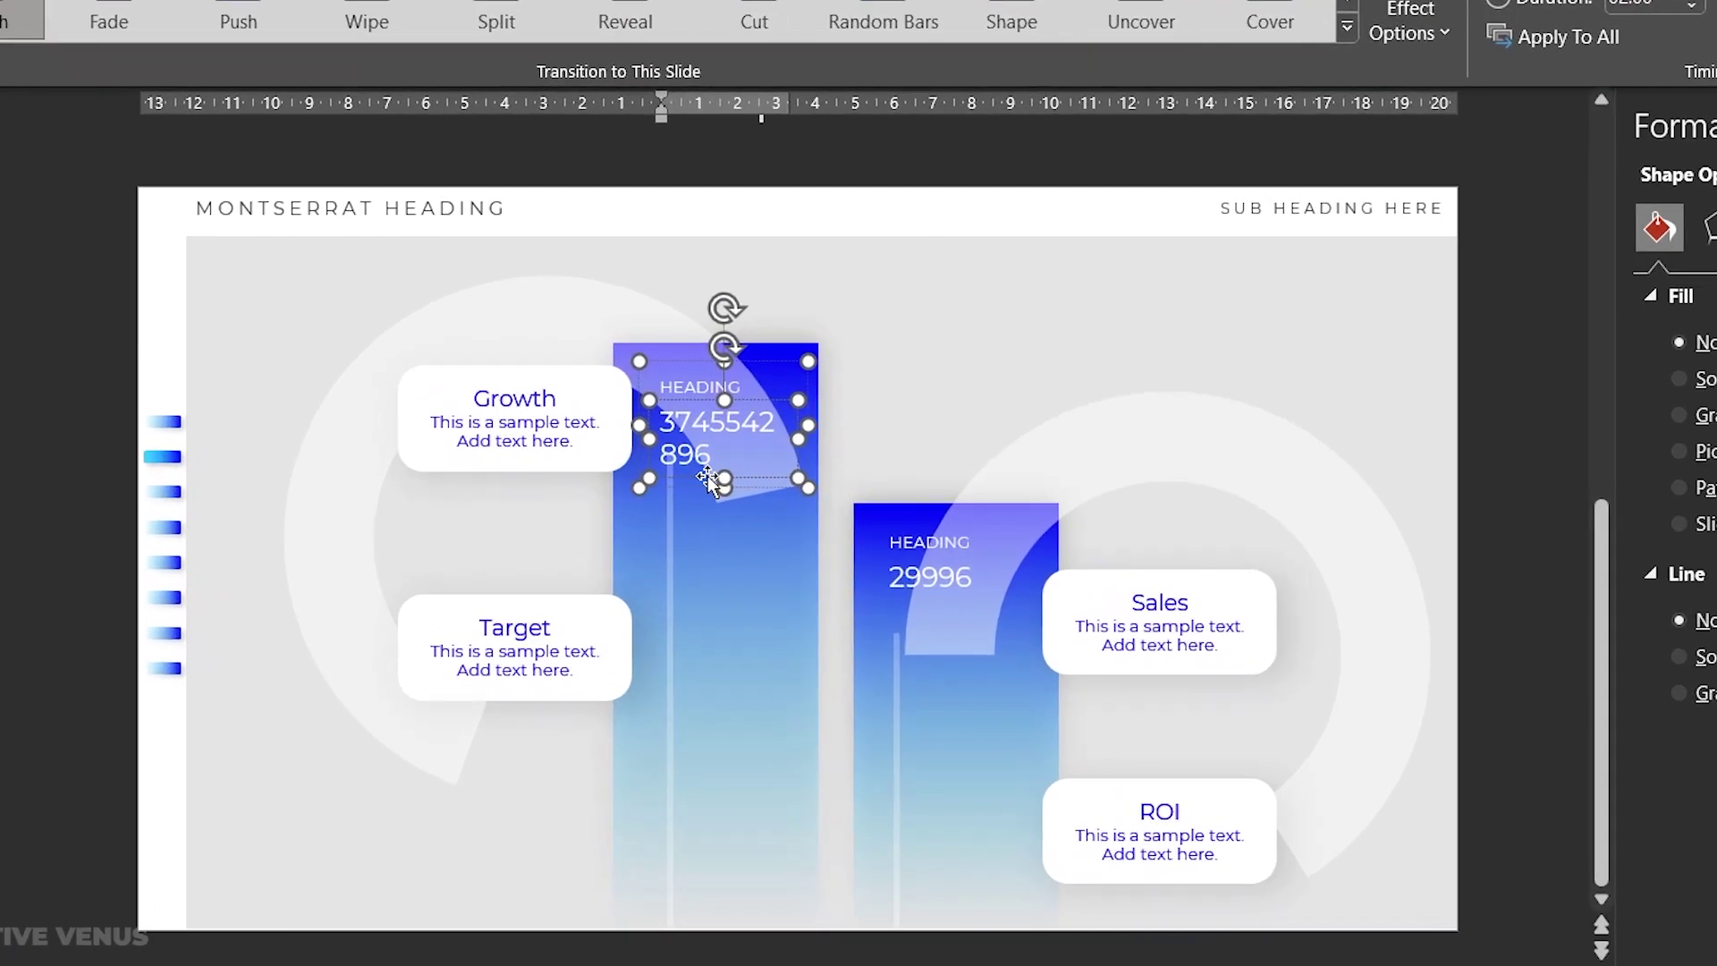
{"action": "key", "text": "Delete"}
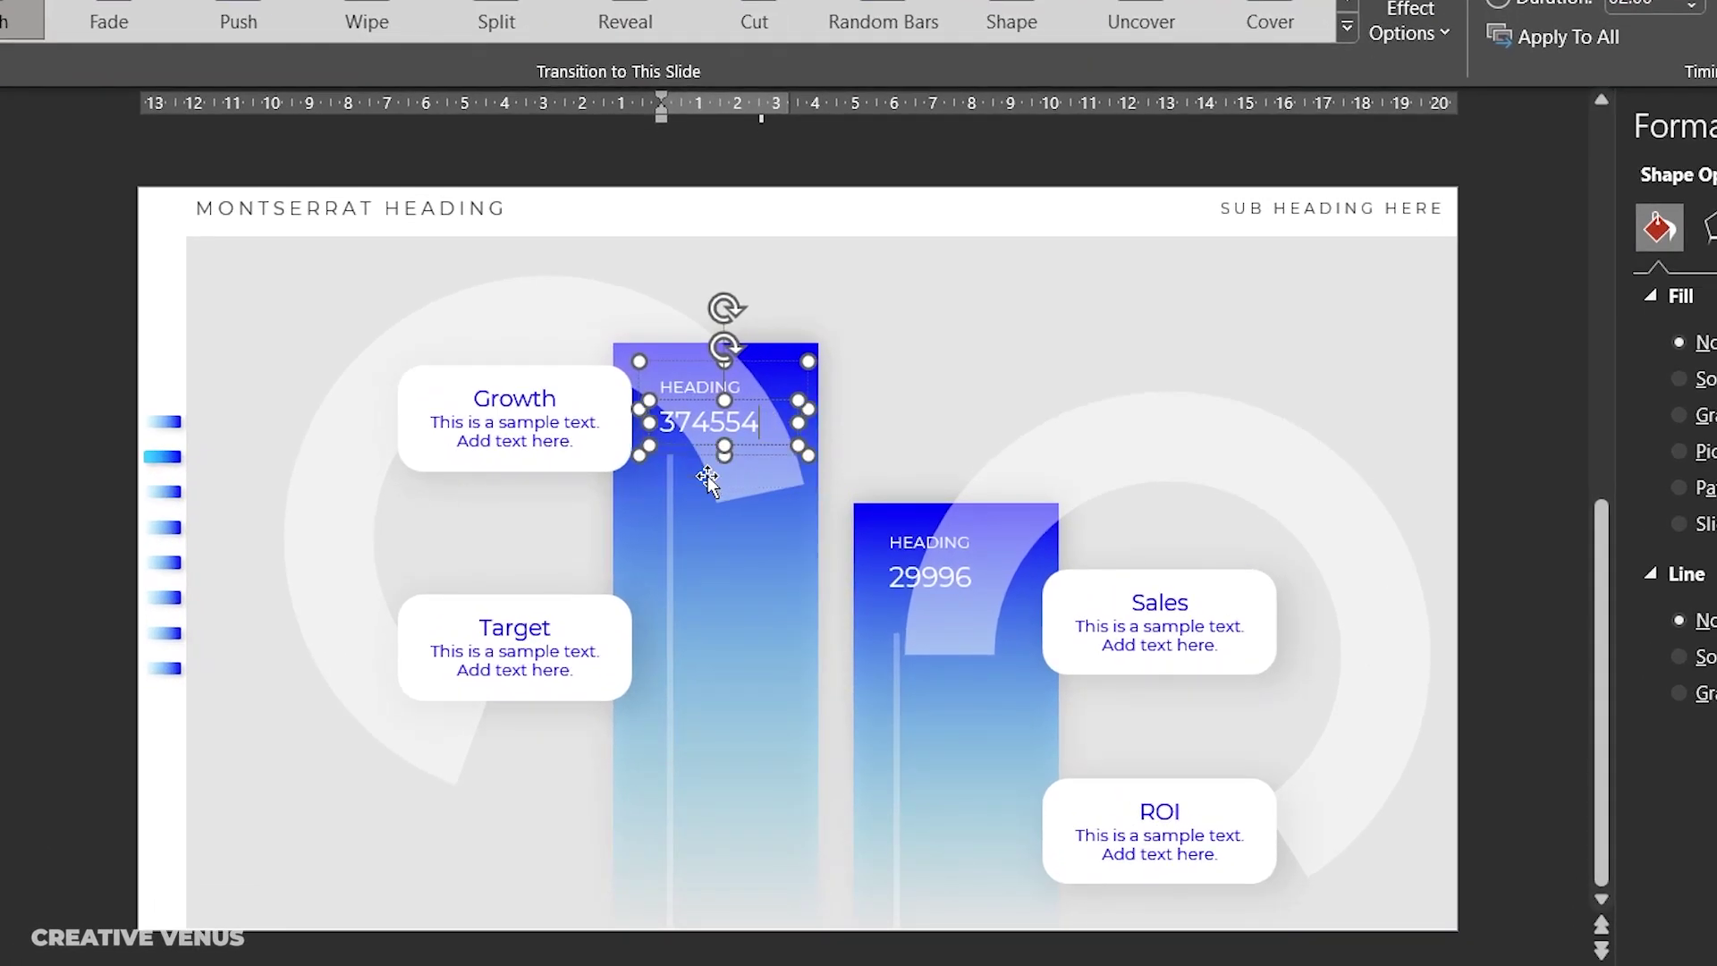
{"action": "key", "text": "BackSpace"}
{"action": "left_click", "coordinate": [902, 582]}
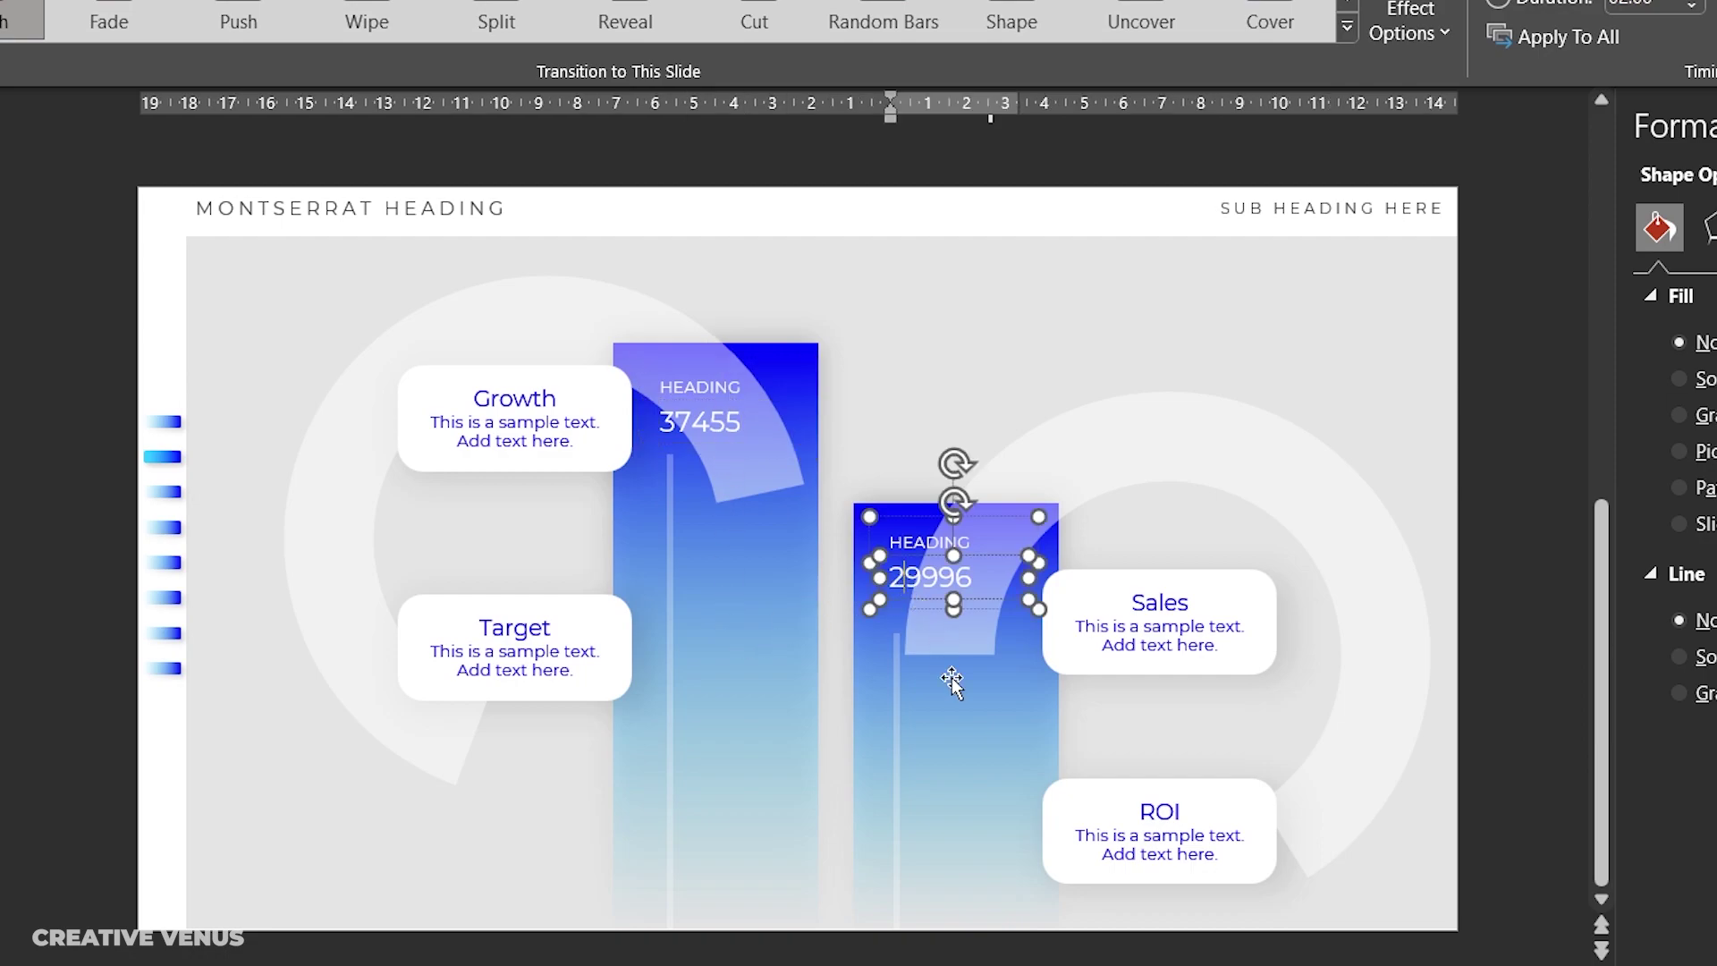
{"action": "key", "text": "Delete"}
{"action": "type", "text": "4"}
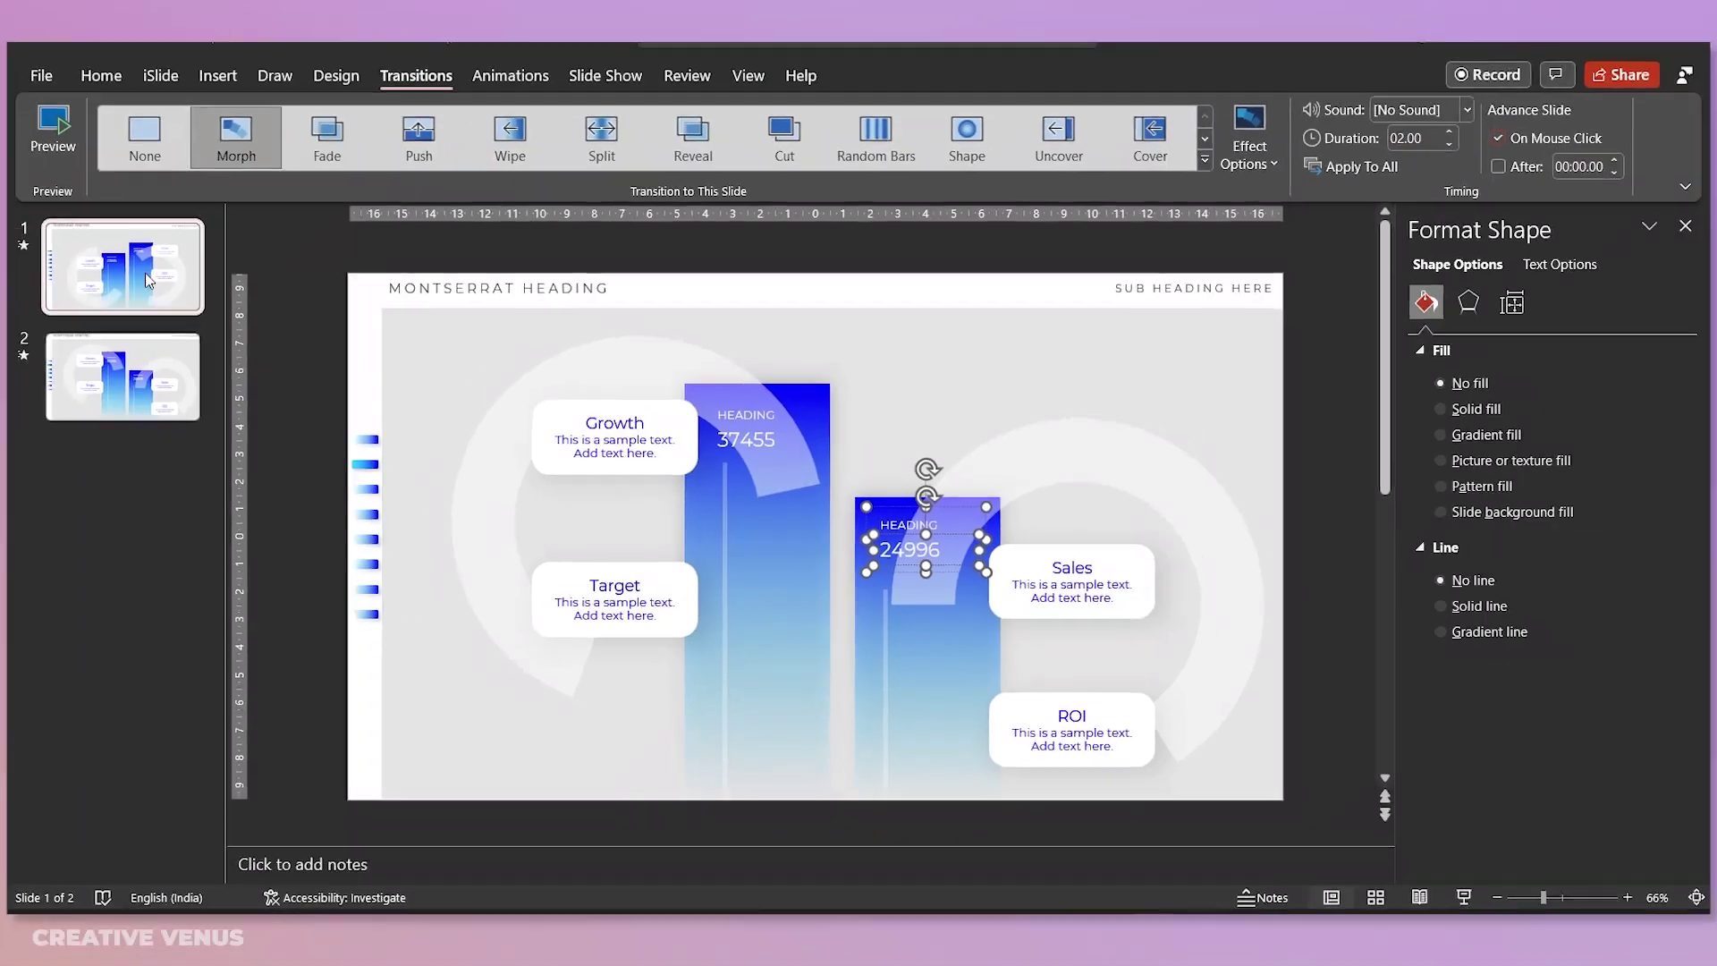
{"action": "left_click", "coordinate": [158, 284]}
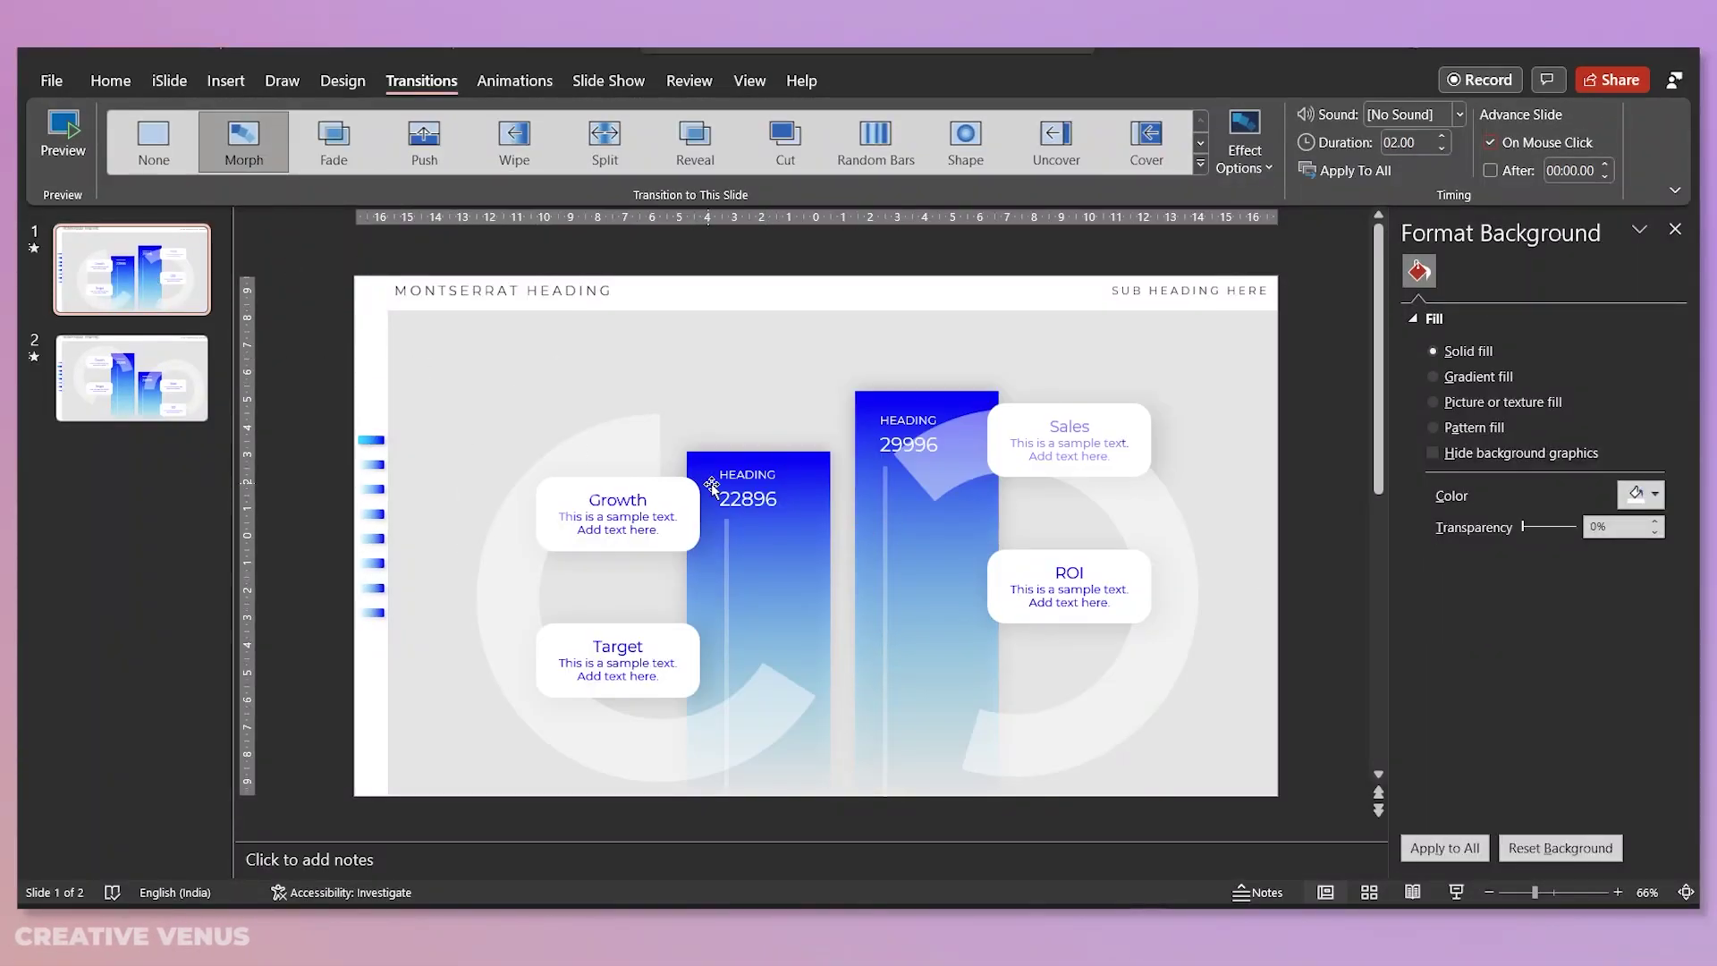
Step: Shrink the 22896 and 29996 bar label boxes on slide 1
{"action": "left_click", "coordinate": [753, 475]}
{"action": "left_click", "coordinate": [808, 460]}
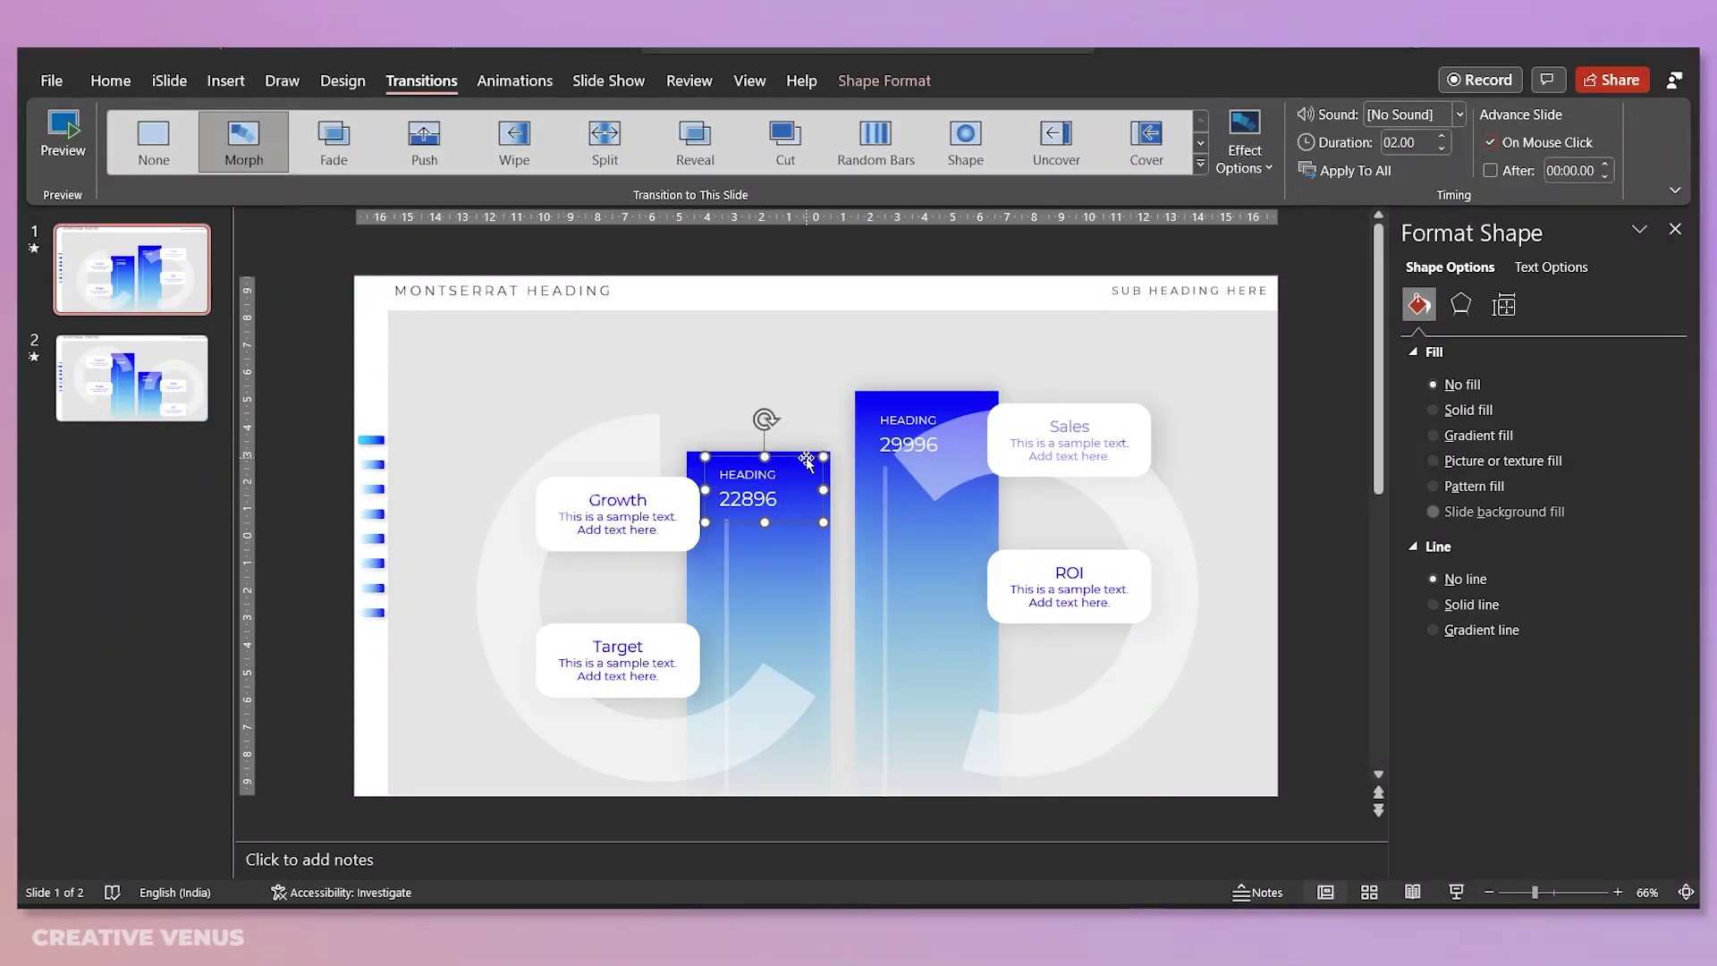
{"action": "left_click_drag", "start_coordinate": [808, 460], "coordinate": [807, 461]}
{"action": "left_click", "coordinate": [890, 429]}
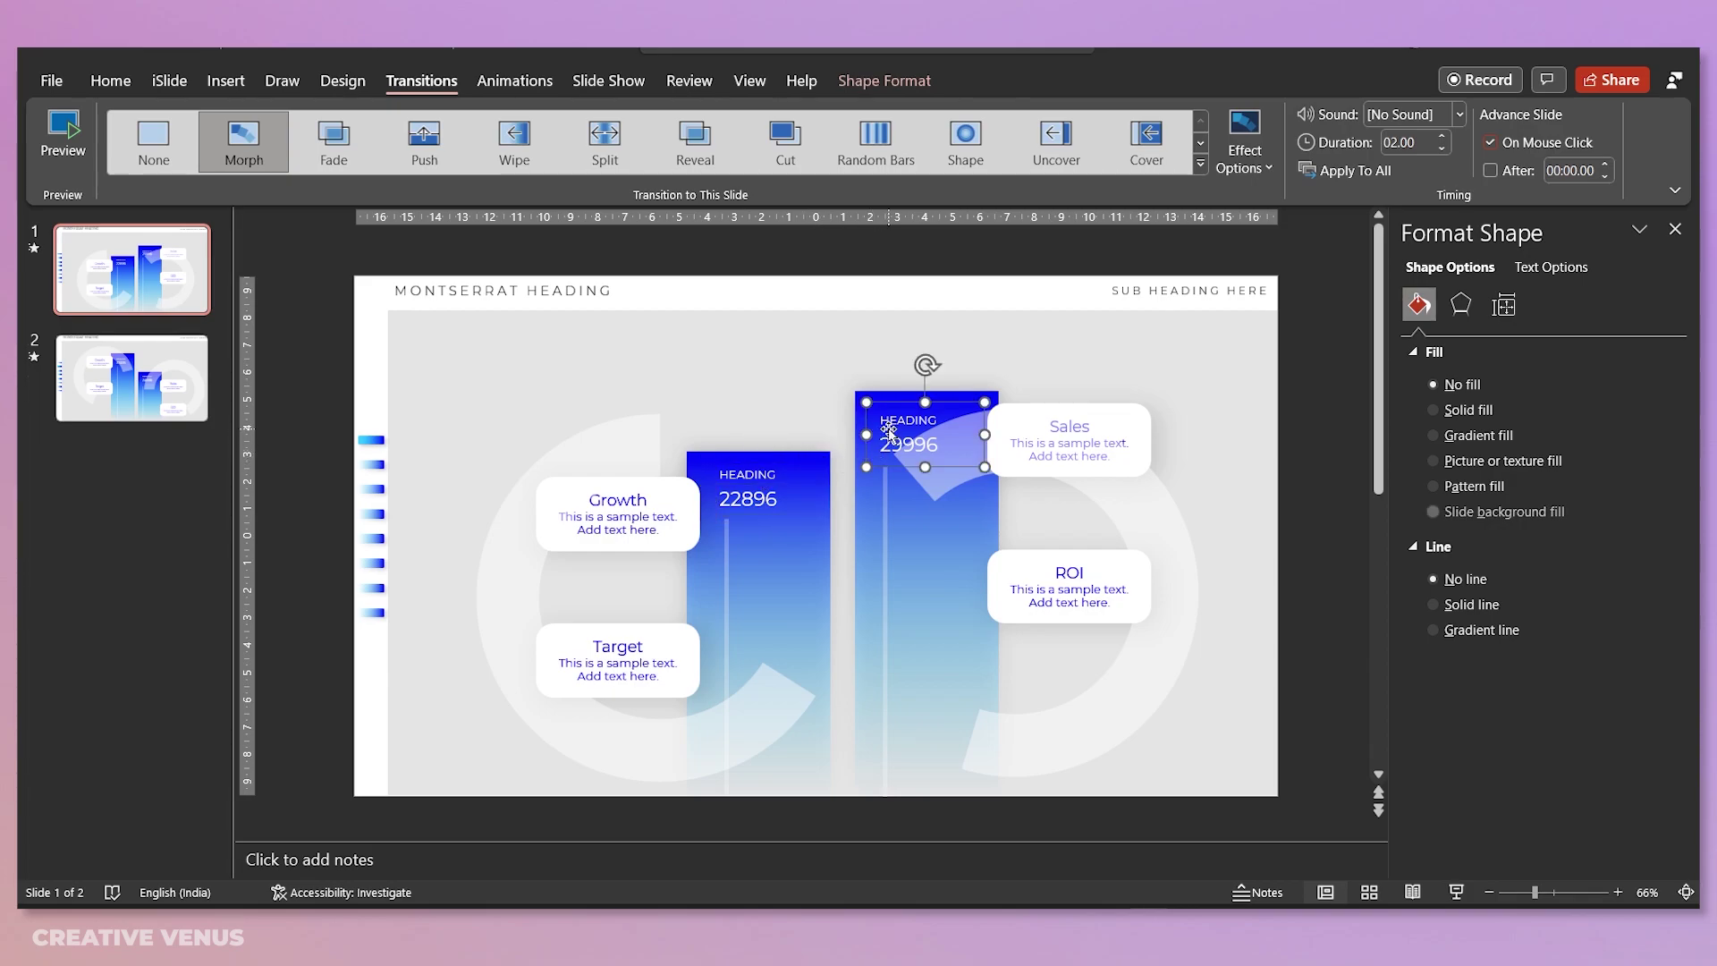
{"action": "left_click_drag", "start_coordinate": [866, 402], "coordinate": [873, 409]}
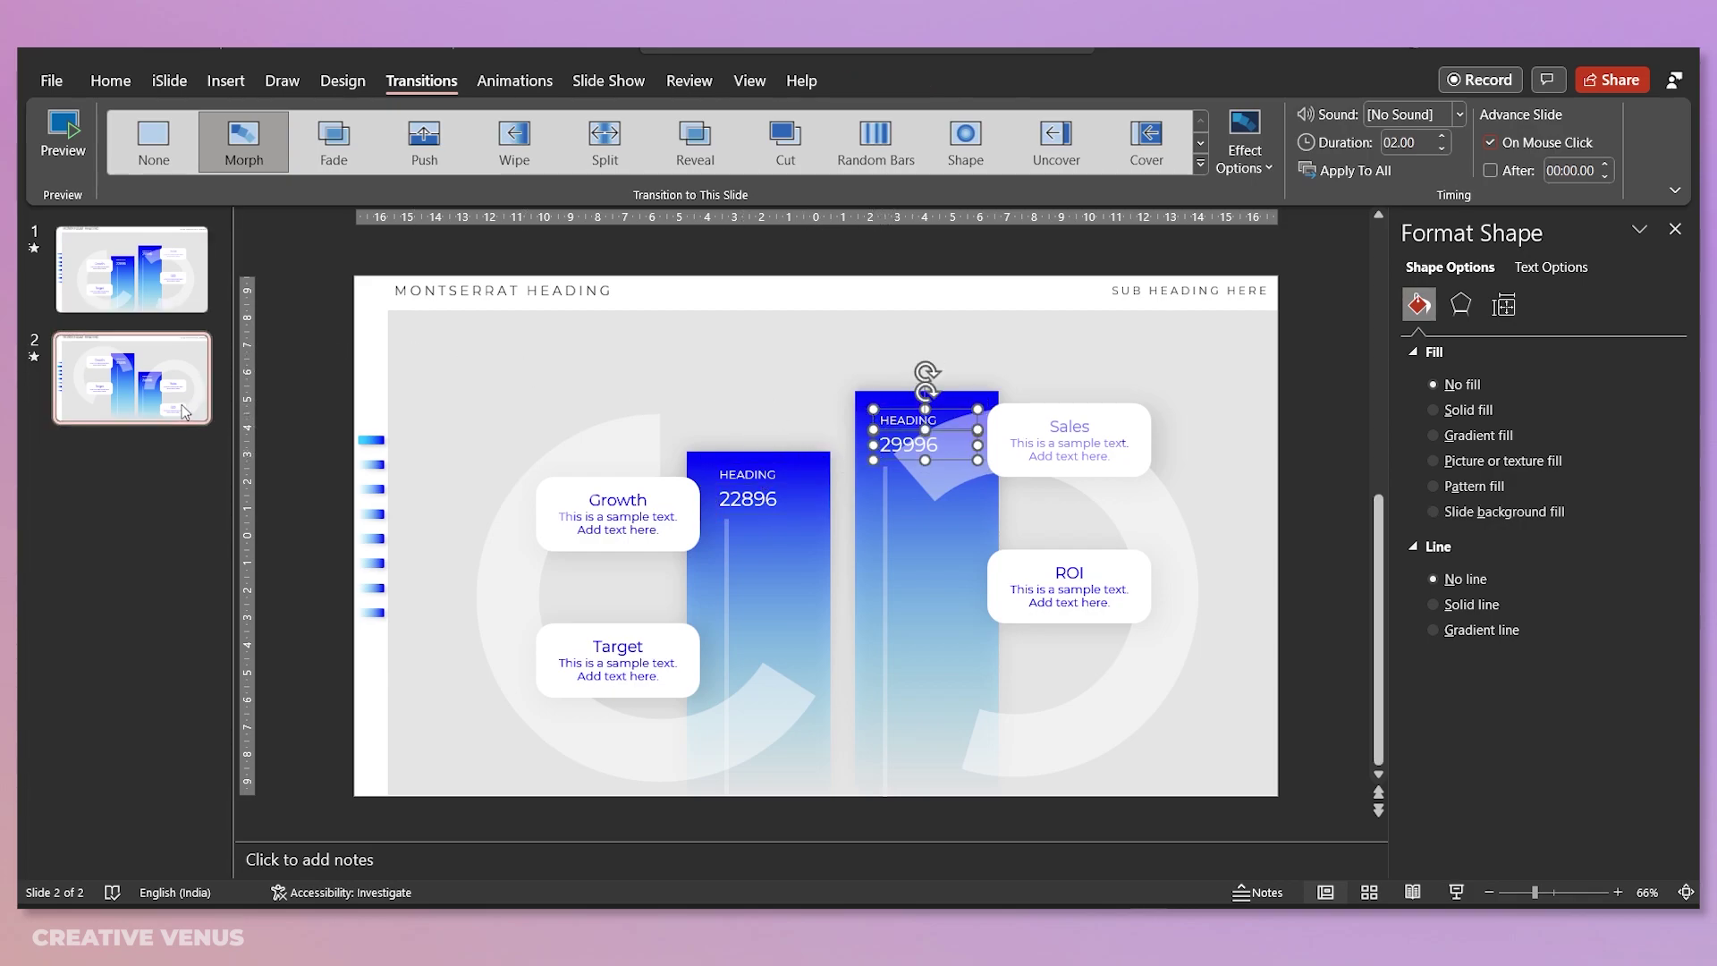
Step: On slide 2, select the arc and the 37455 and 24996 label boxes, then press Ctrl+Shift+G
{"action": "left_click", "coordinate": [132, 377]}
{"action": "left_click", "coordinate": [769, 434]}
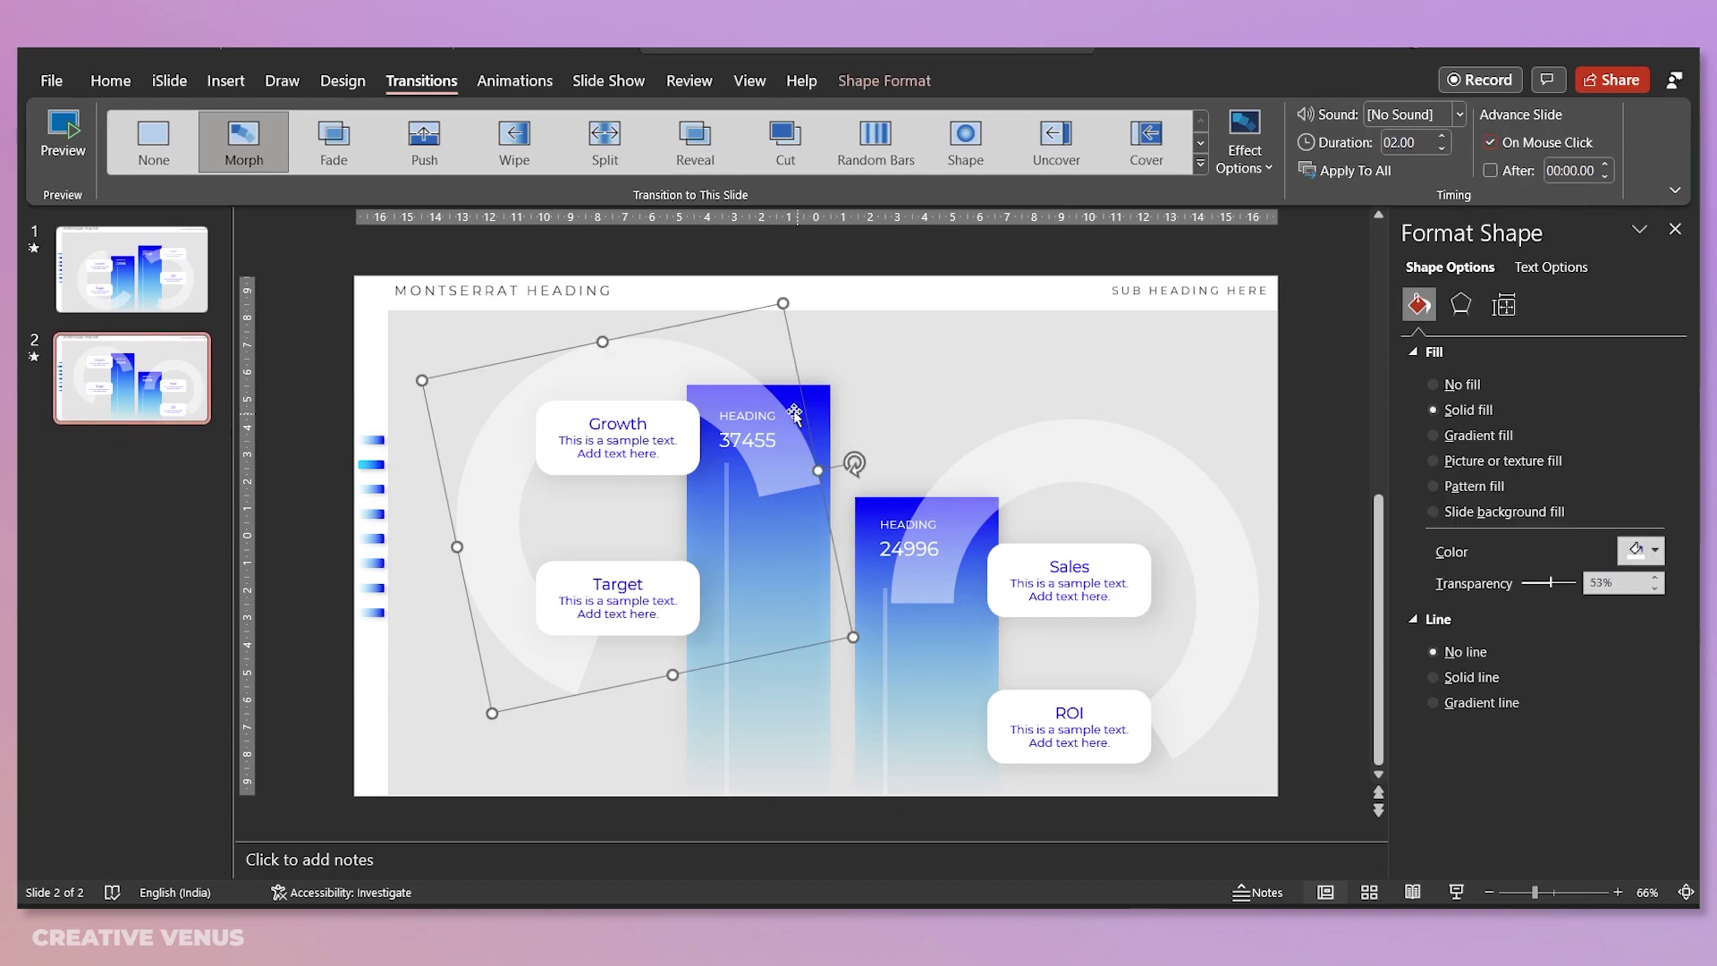
{"action": "left_click", "coordinate": [787, 413]}
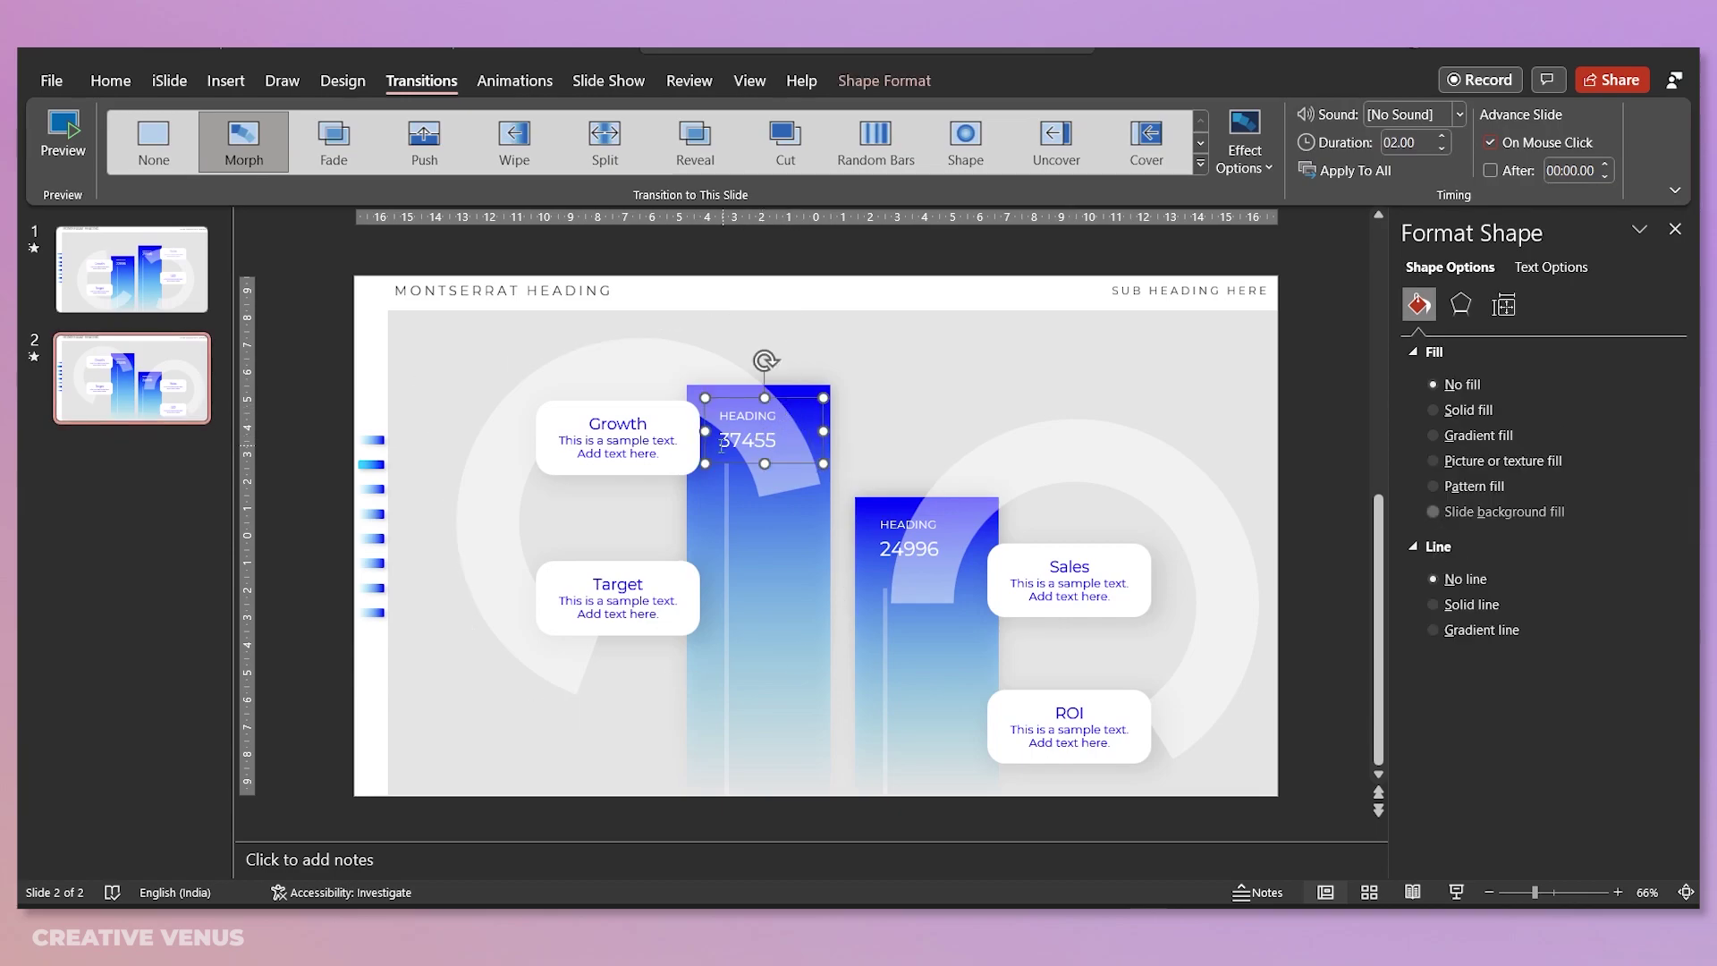
{"action": "left_click", "coordinate": [899, 515]}
{"action": "key", "text": "ctrl+shift+g"}
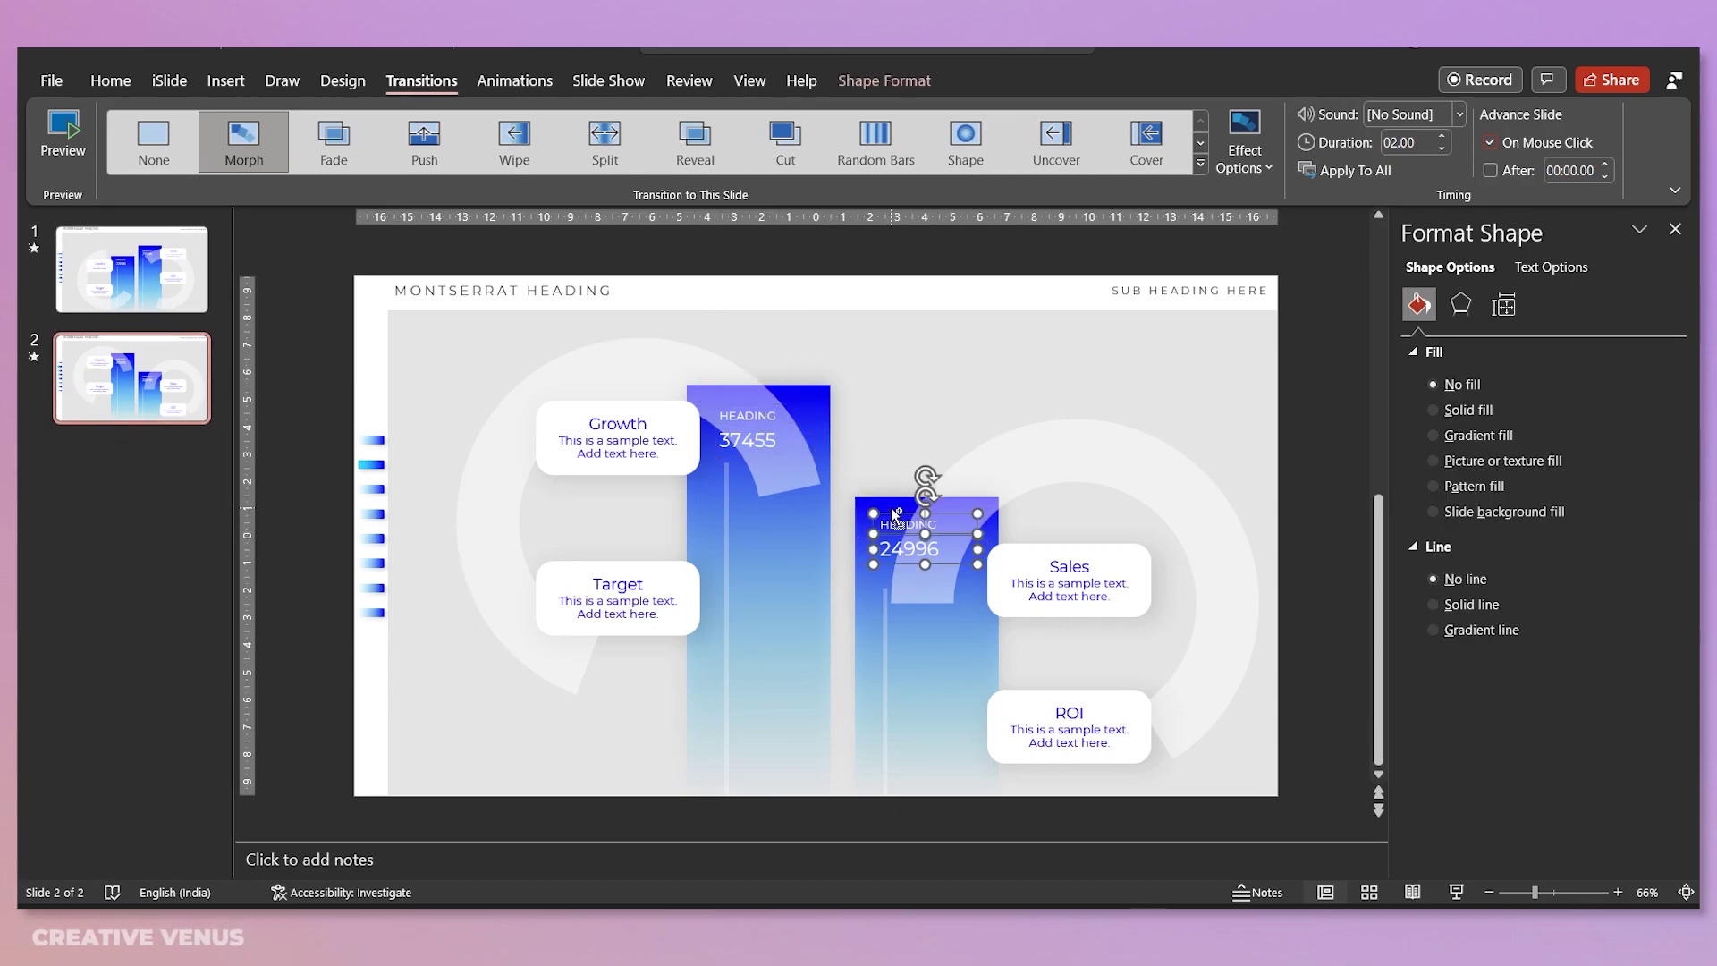
Step: Duplicate slide 1's MONTSERRAT HEADING box and place the copy just below the original
{"action": "left_click", "coordinate": [184, 281]}
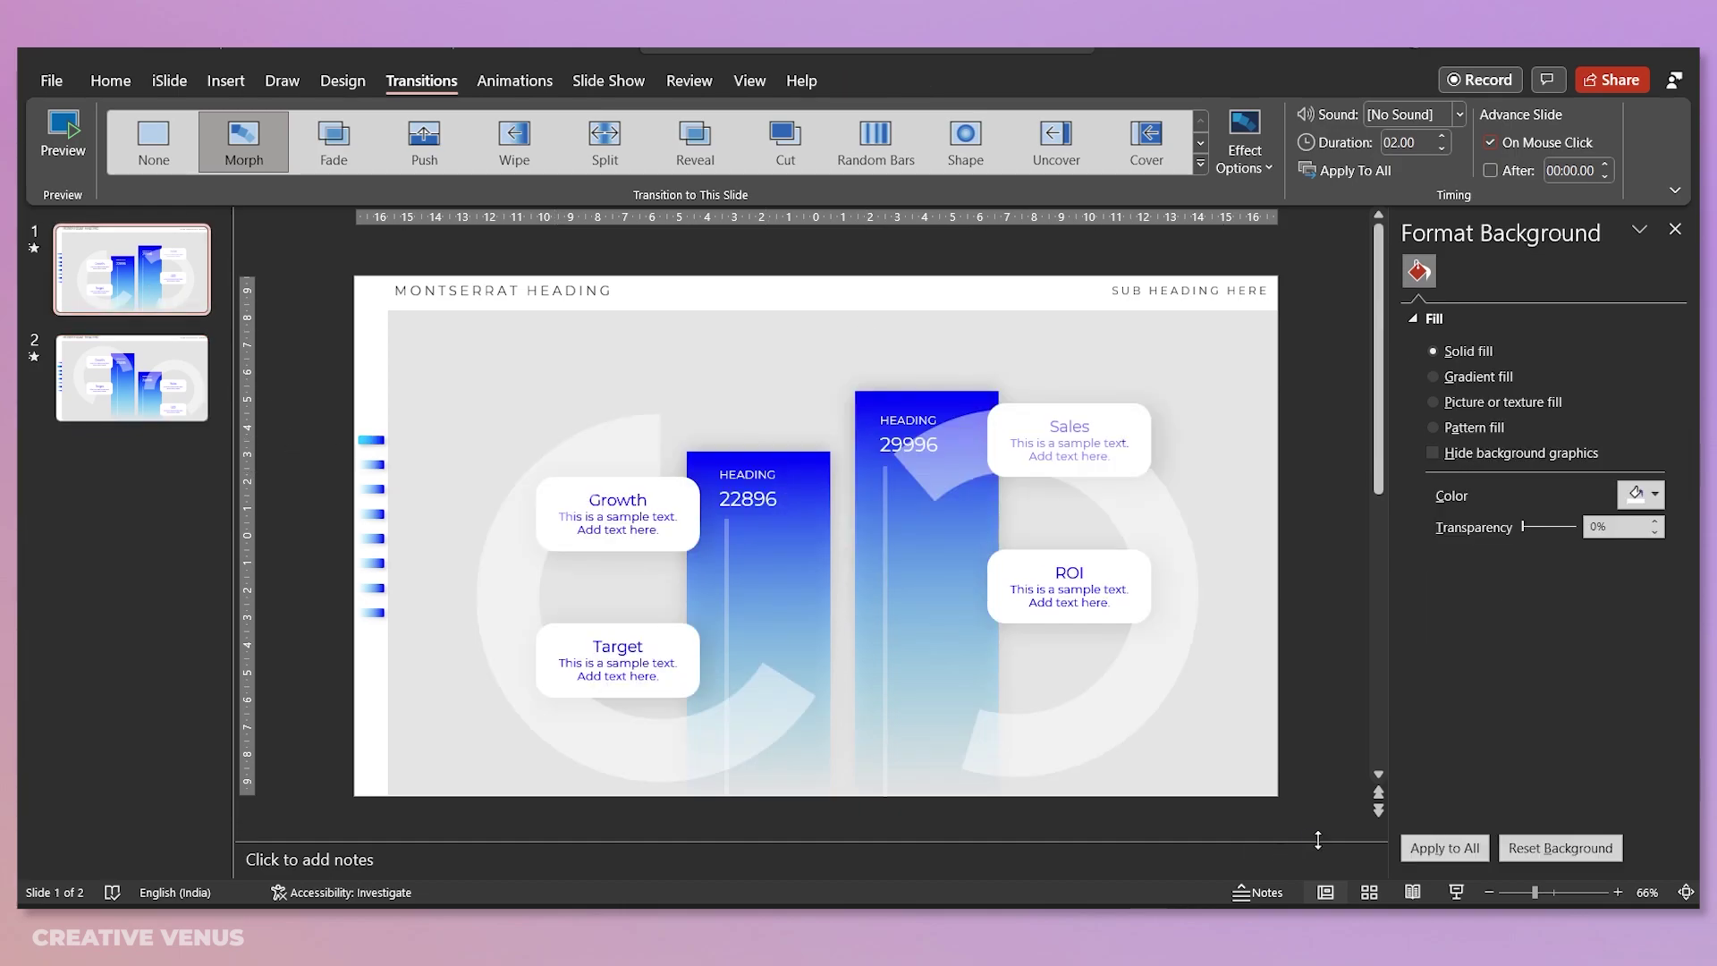
{"action": "left_click", "coordinate": [413, 300]}
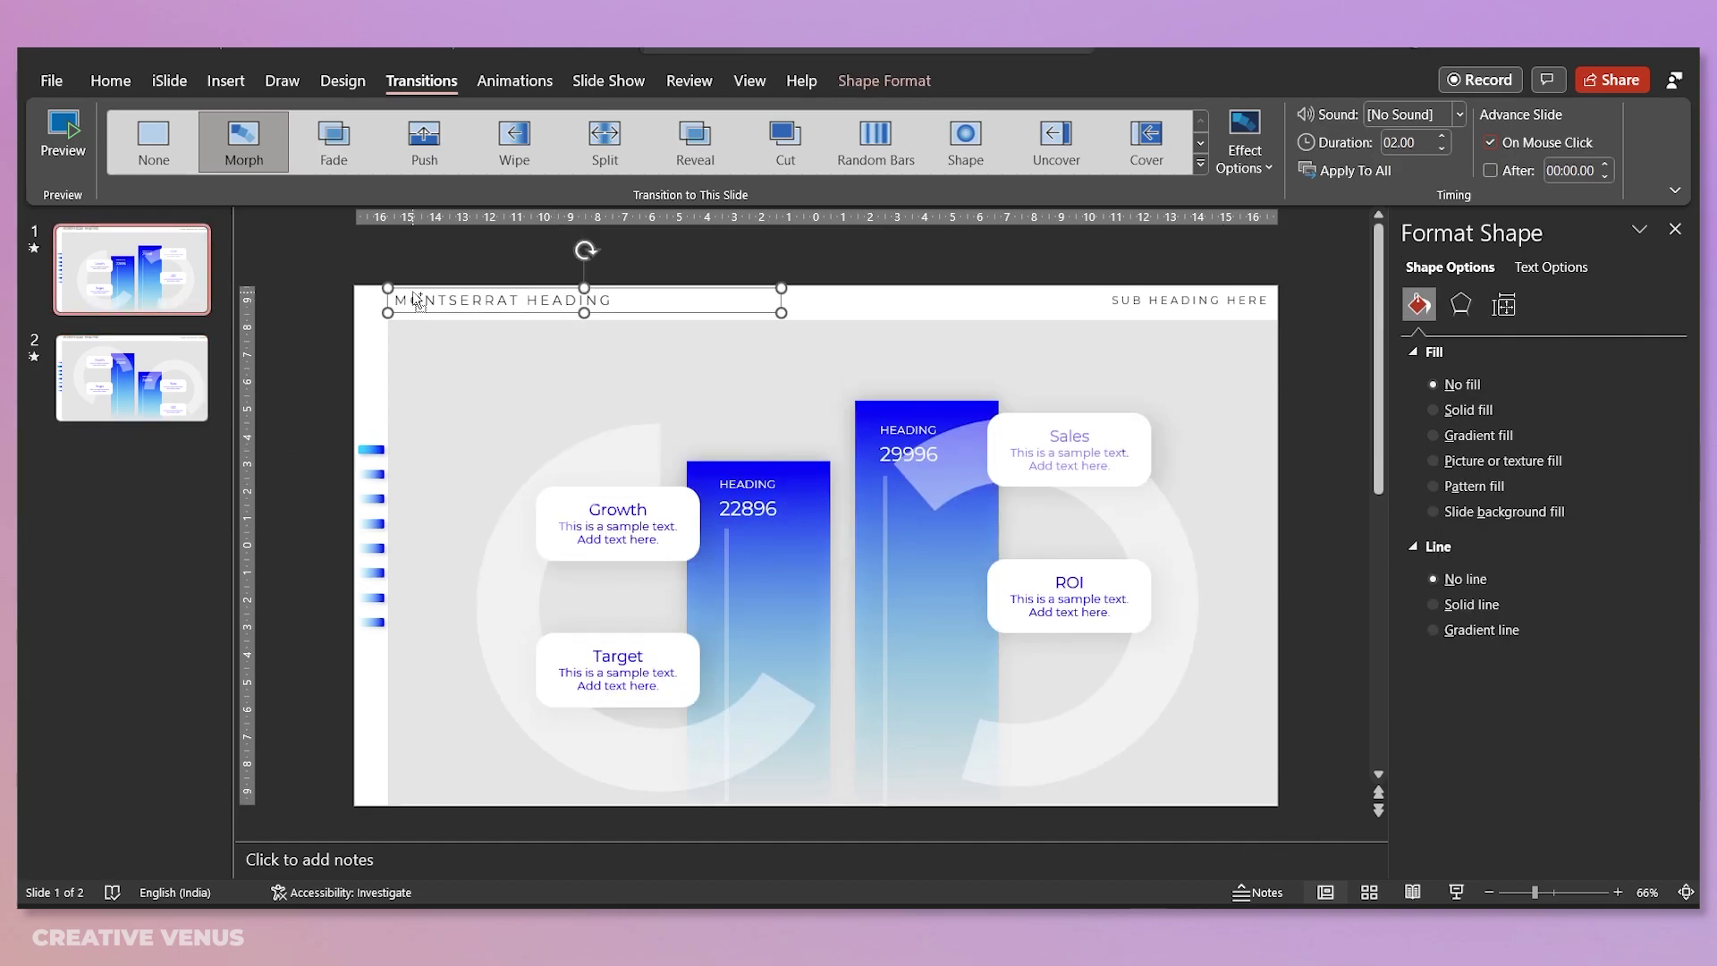
{"action": "key", "text": "ctrl+d"}
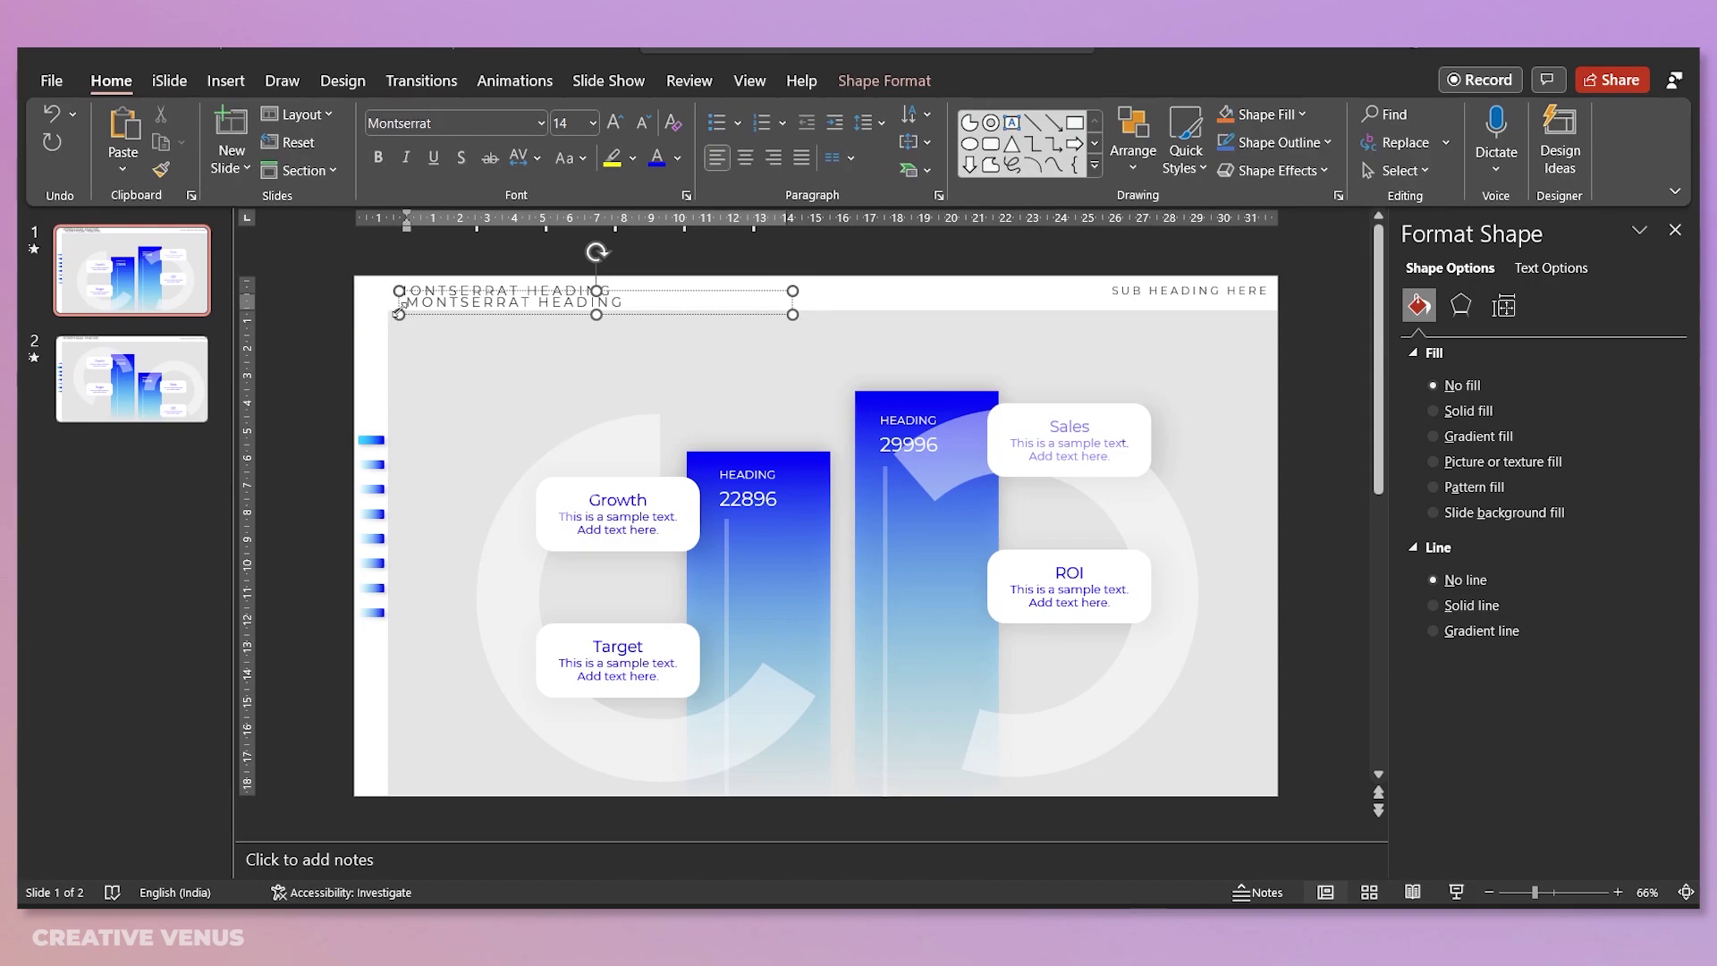
{"action": "left_click_drag", "start_coordinate": [413, 315], "coordinate": [408, 350]}
Step: Retype the heading copy as CREATIVE VENUS, shrink it to 10.5 and right-align it
{"action": "double_click", "coordinate": [428, 338]}
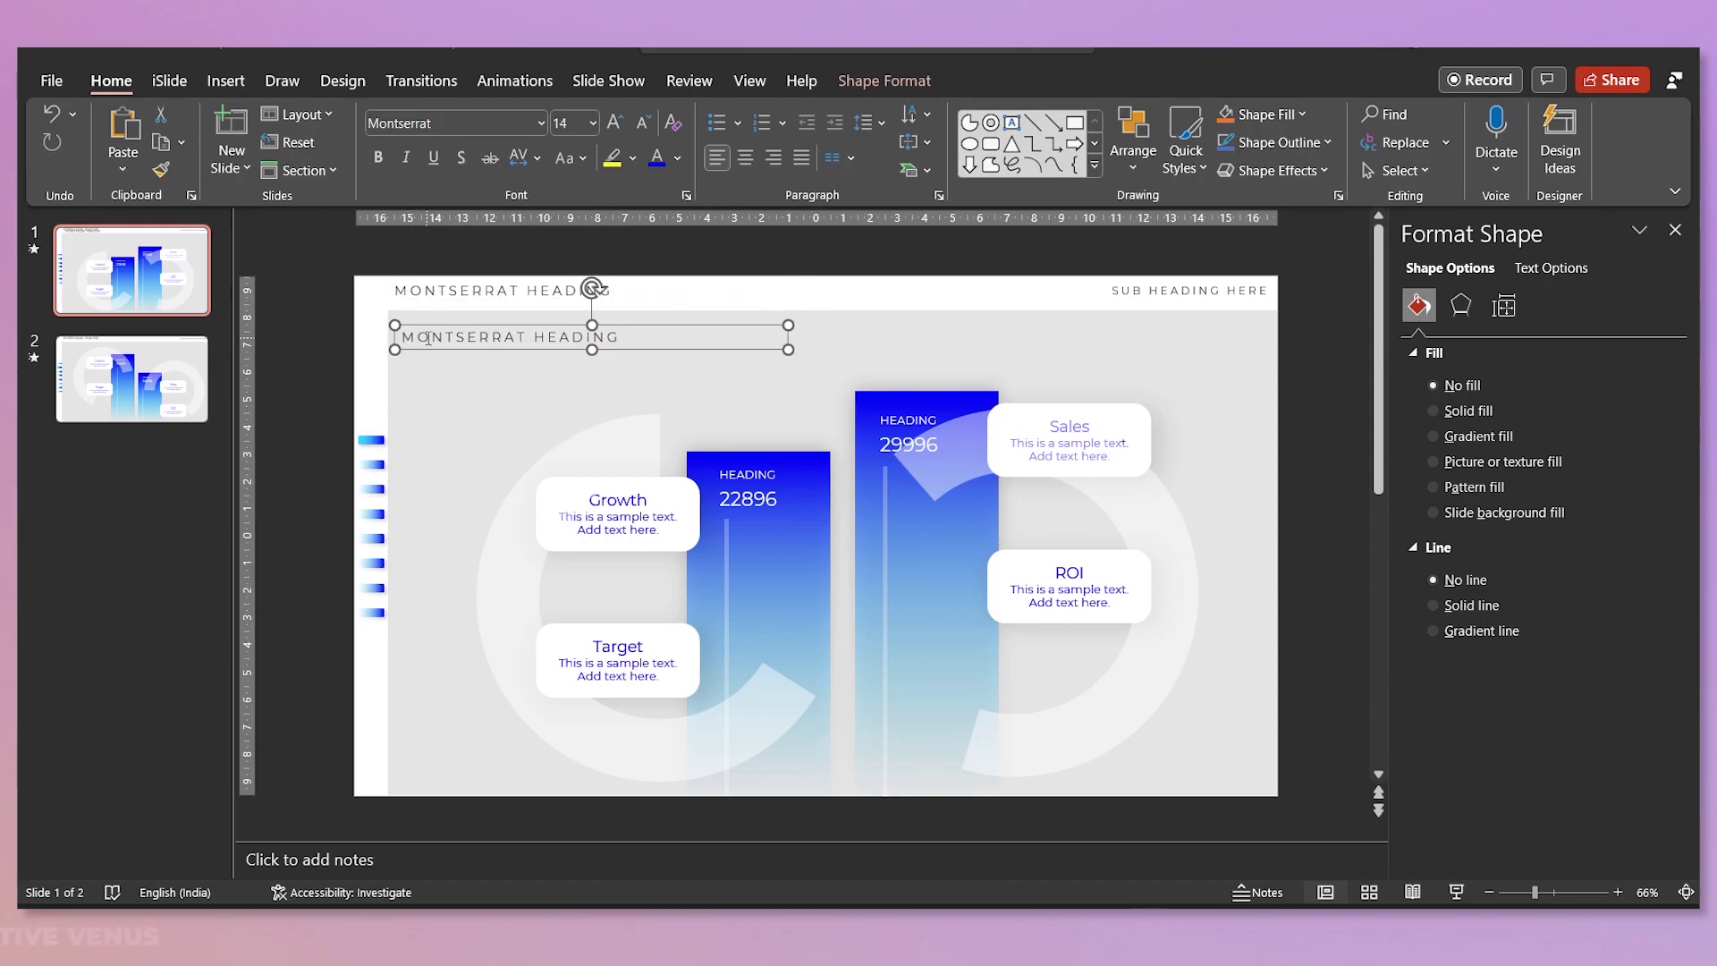
{"action": "triple_click", "coordinate": [429, 340]}
{"action": "type", "text": "CREATIVE VENUS"}
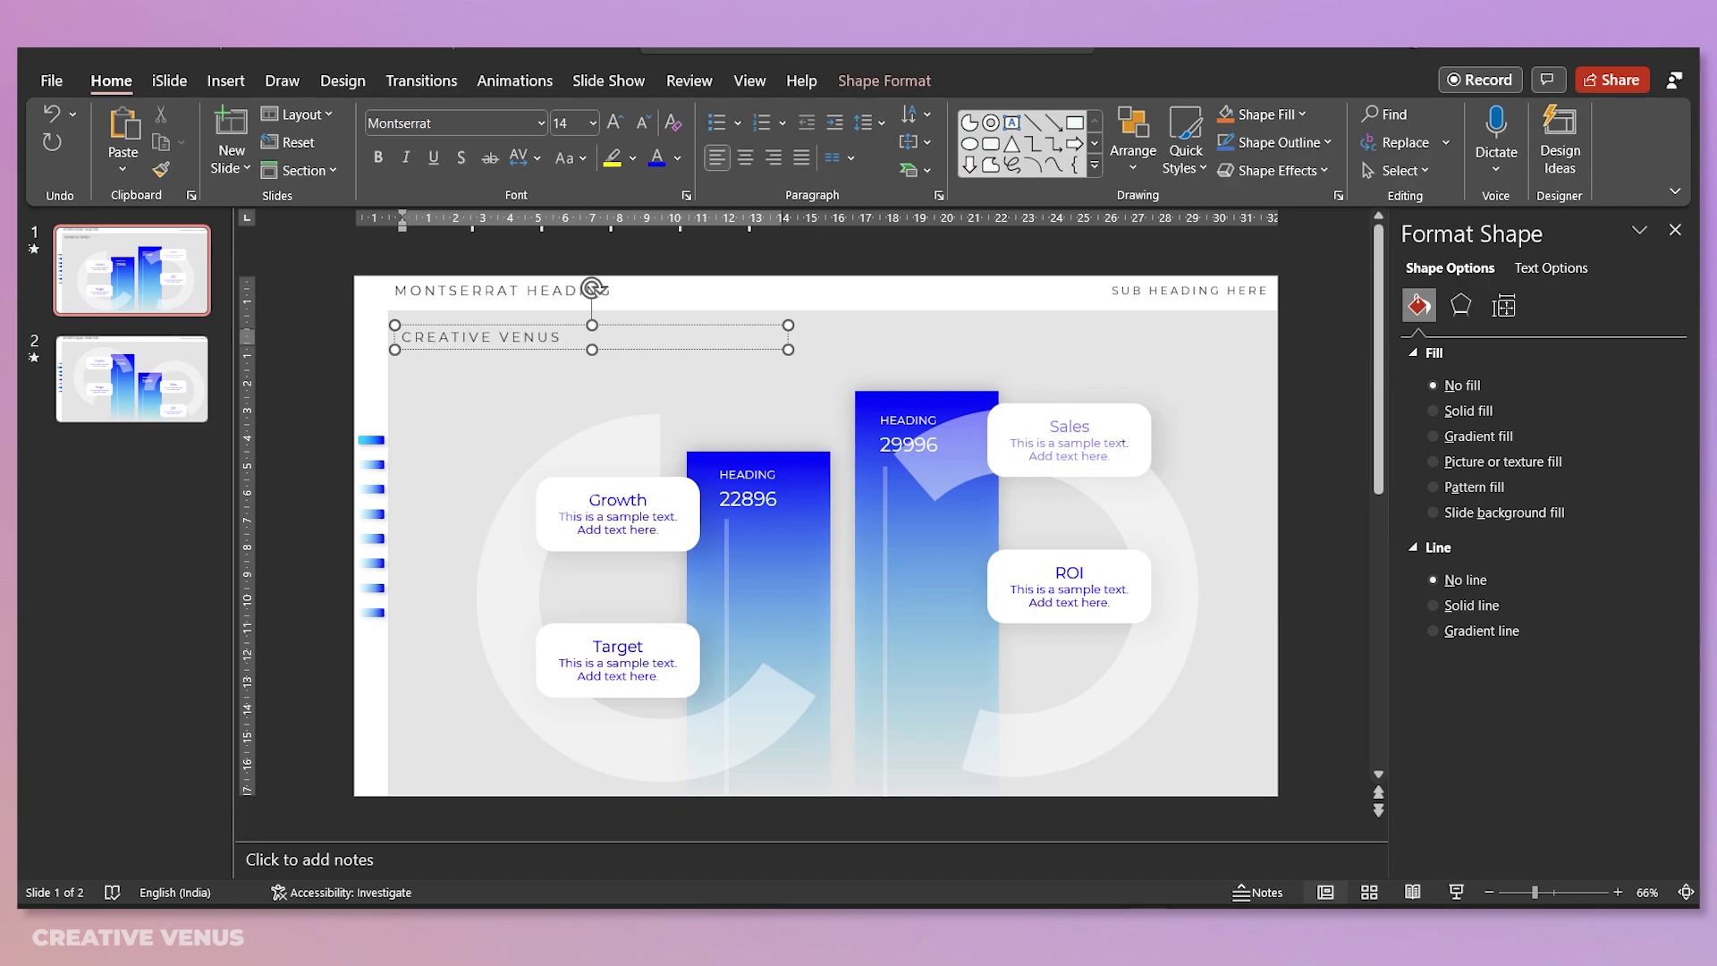
{"action": "key", "text": "ctrl+a"}
{"action": "left_click", "coordinate": [644, 125]}
{"action": "left_click", "coordinate": [644, 125]}
{"action": "left_click", "coordinate": [644, 125]}
{"action": "left_click", "coordinate": [744, 159]}
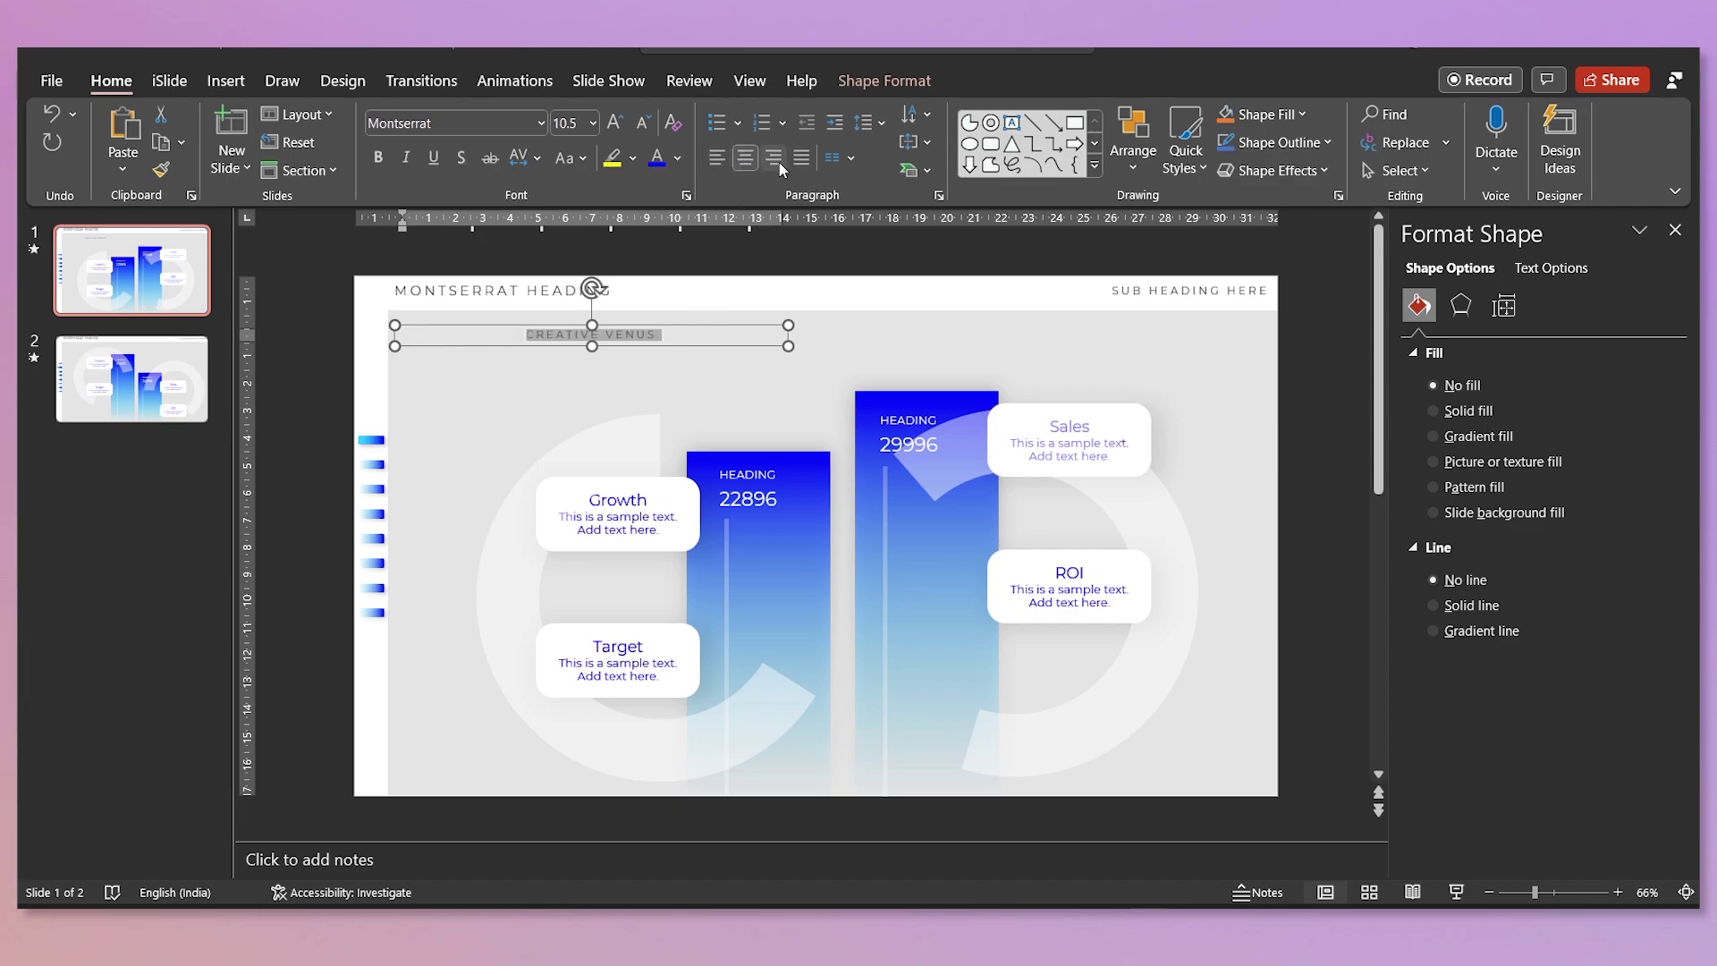
{"action": "left_click", "coordinate": [772, 158]}
Step: Move the CREATIVE VENUS label to the top right under SUB HEADING HERE and color it grey
{"action": "left_click", "coordinate": [690, 347]}
{"action": "left_click_drag", "start_coordinate": [690, 348], "coordinate": [1176, 342]}
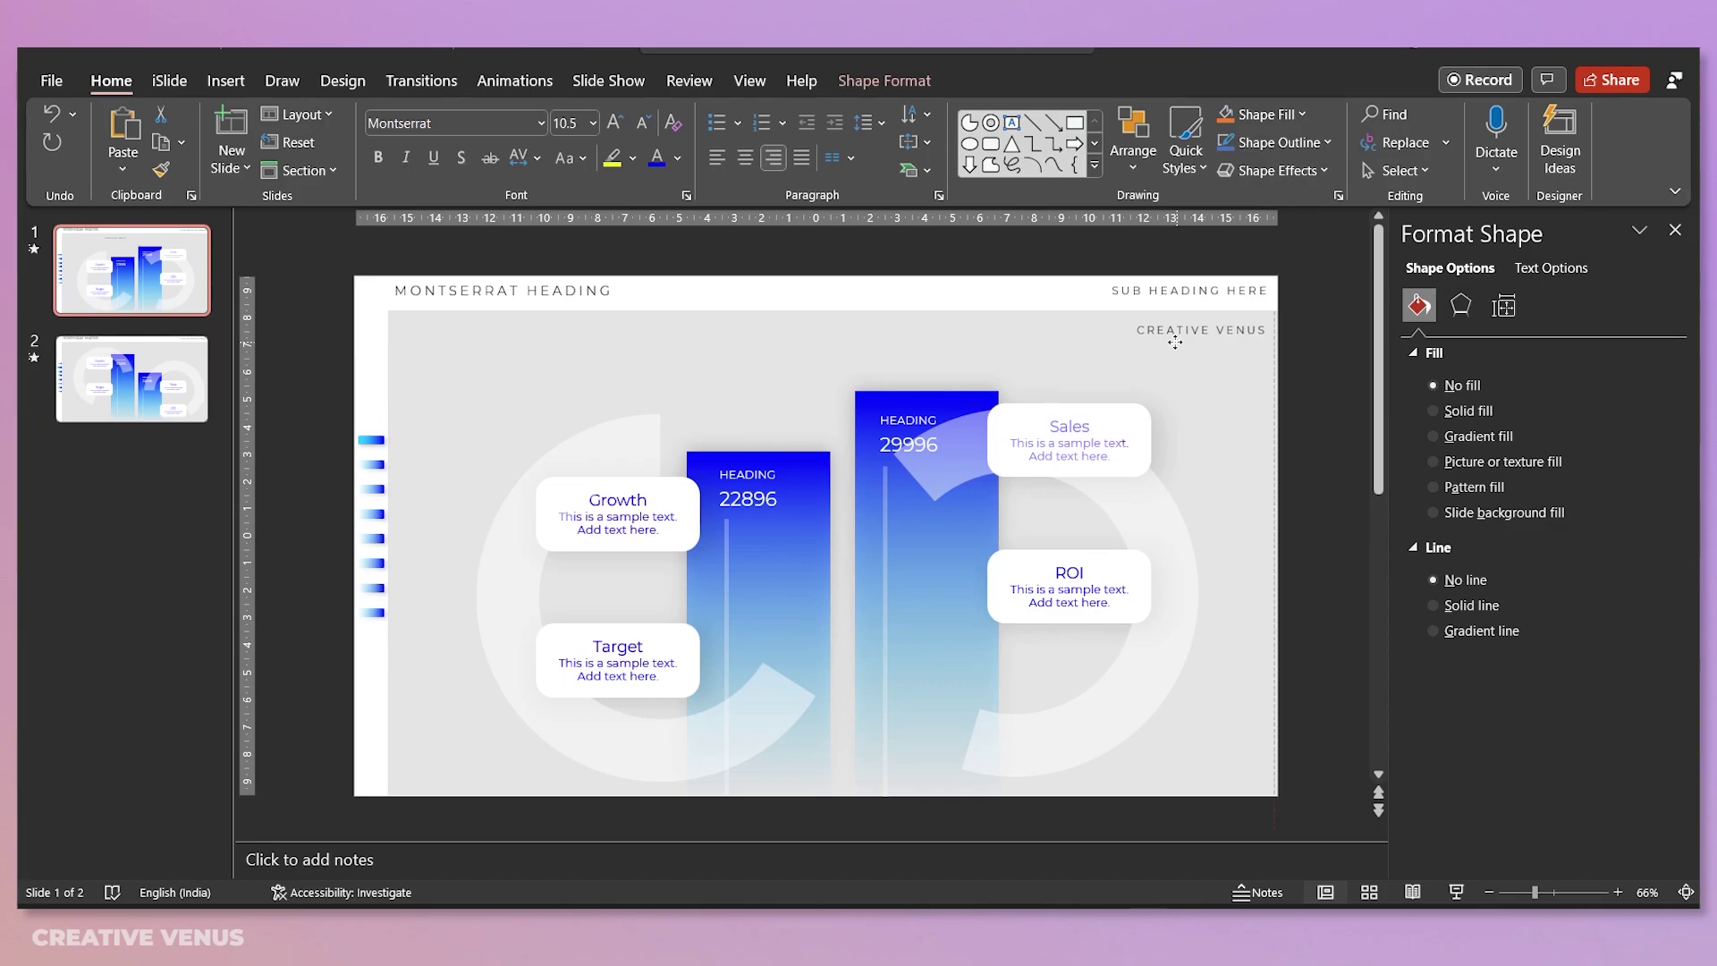
{"action": "left_click", "coordinate": [678, 158]}
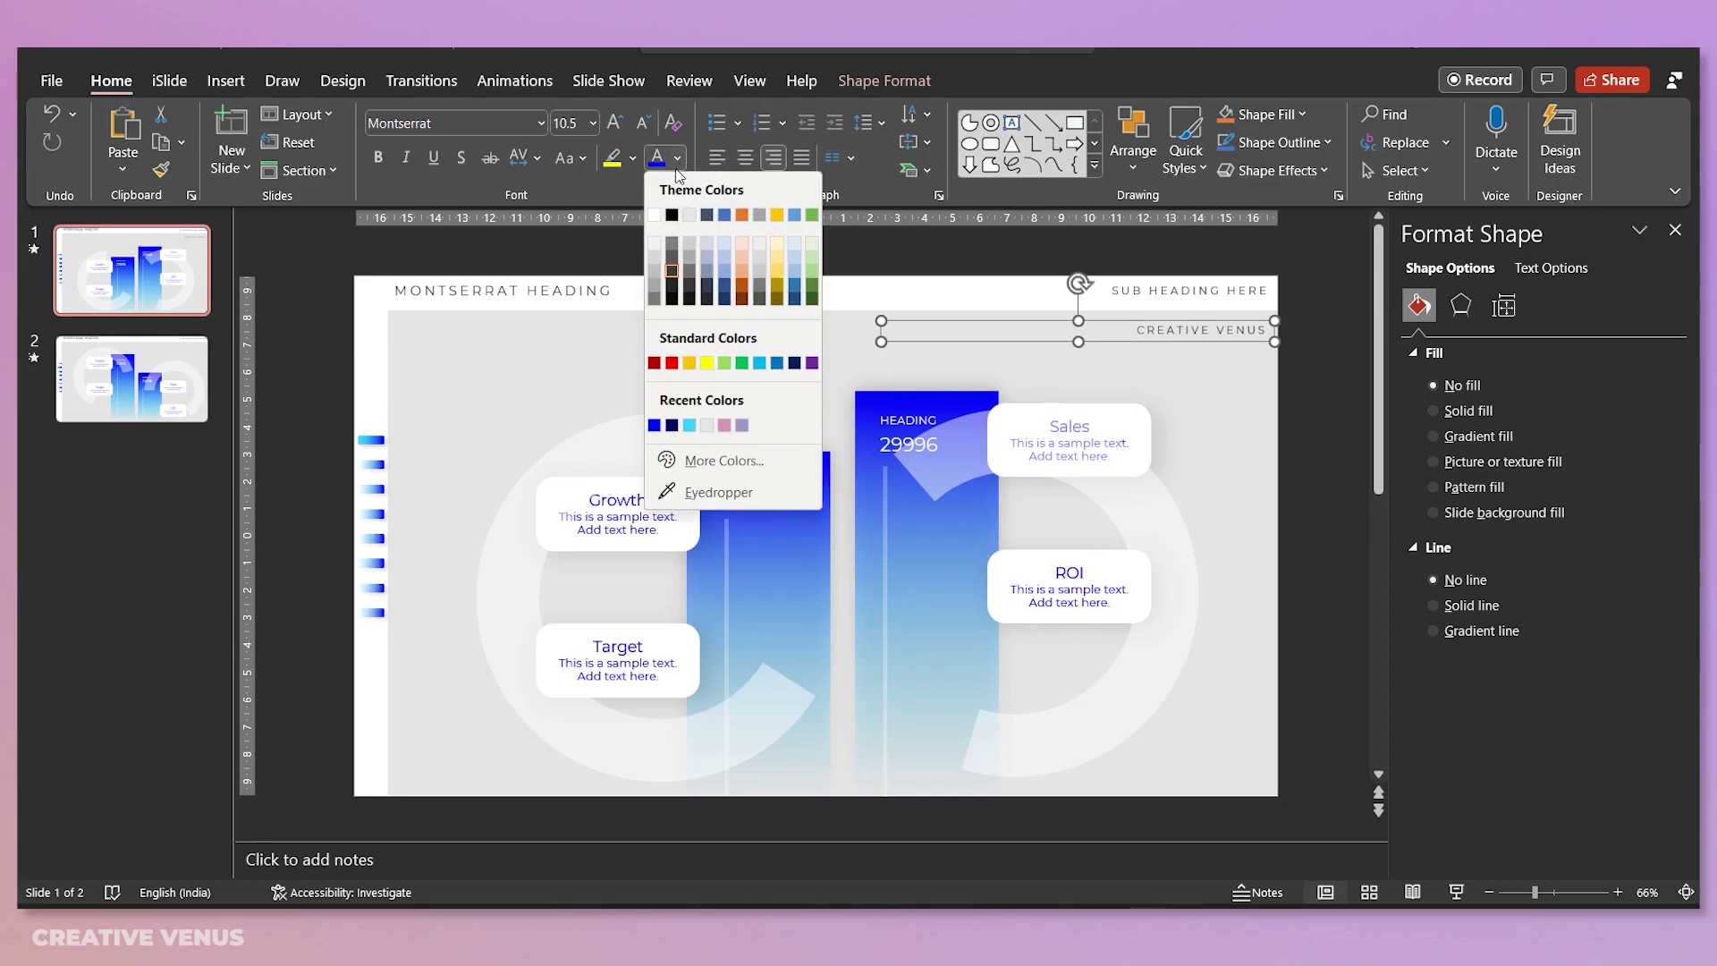
{"action": "left_click", "coordinate": [671, 270]}
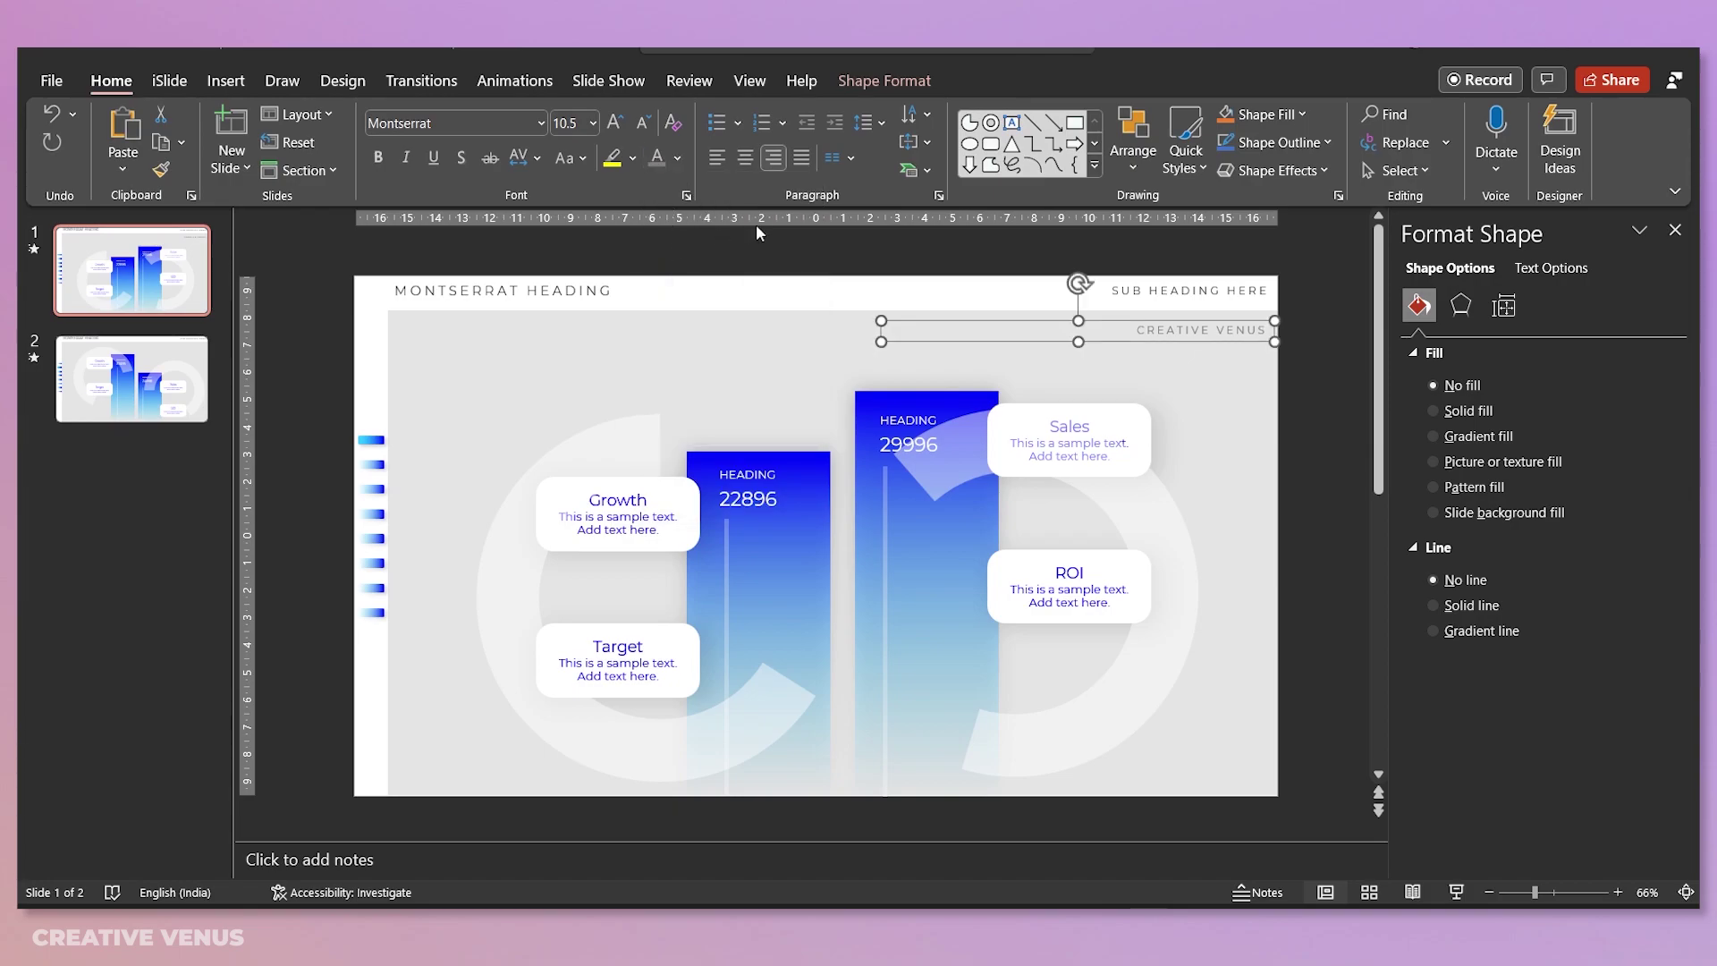
{"action": "left_click", "coordinate": [1298, 455]}
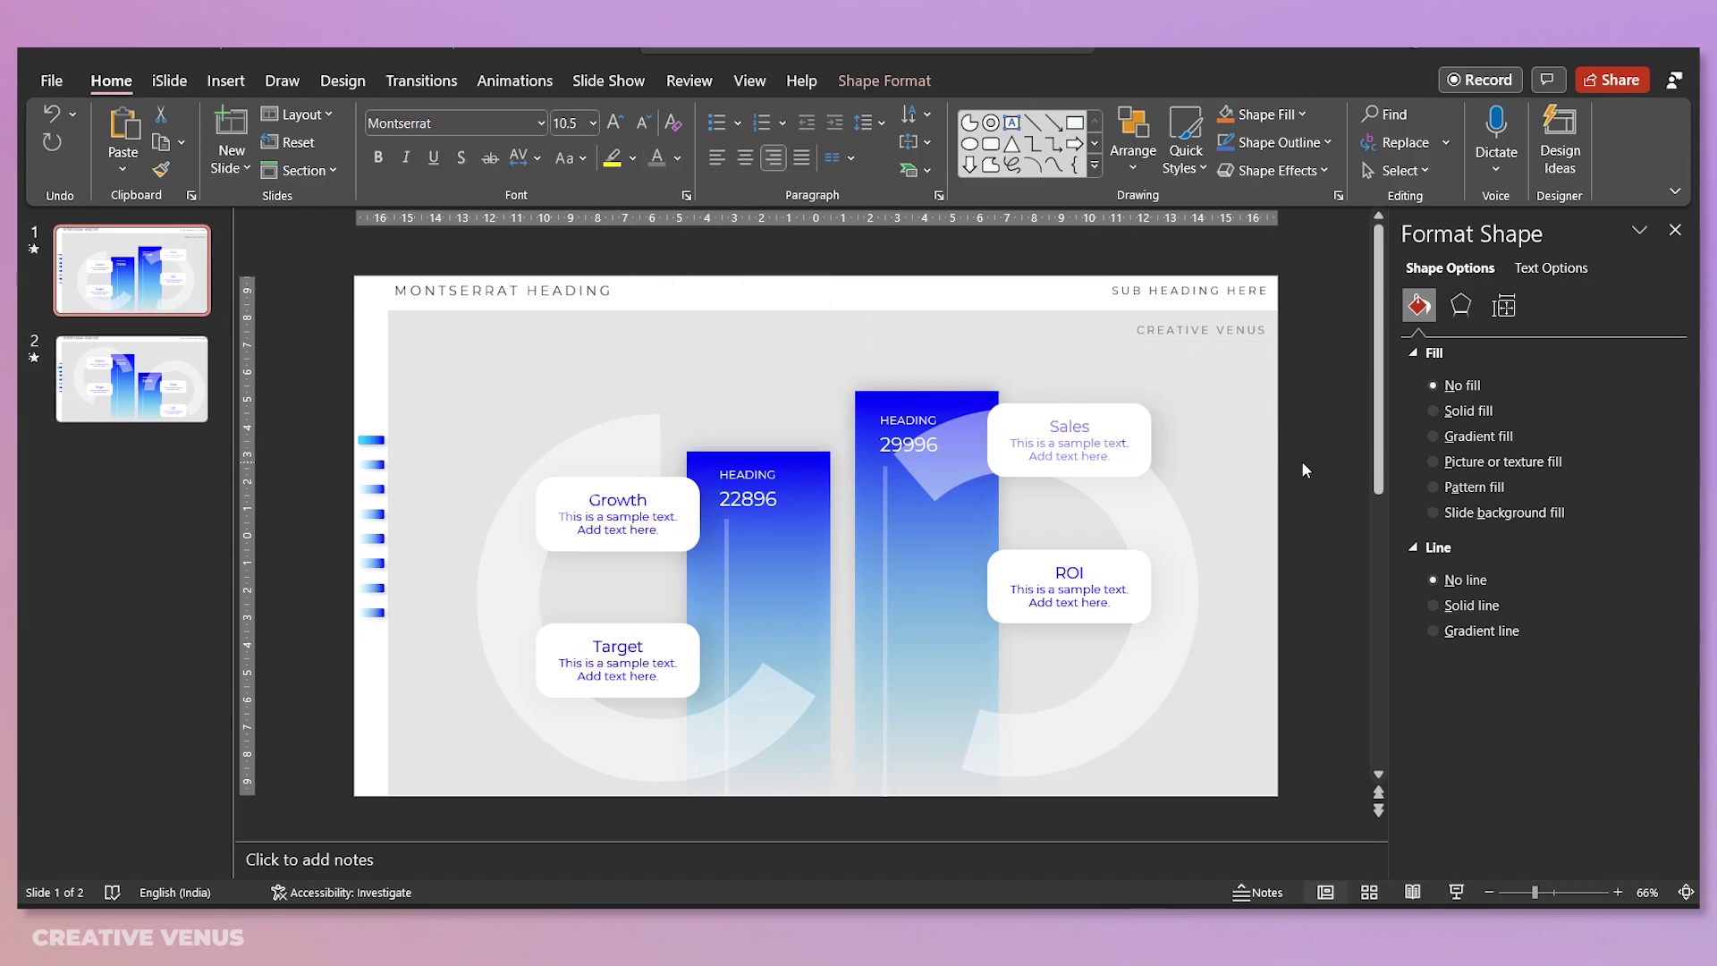
{"action": "left_click", "coordinate": [1221, 339]}
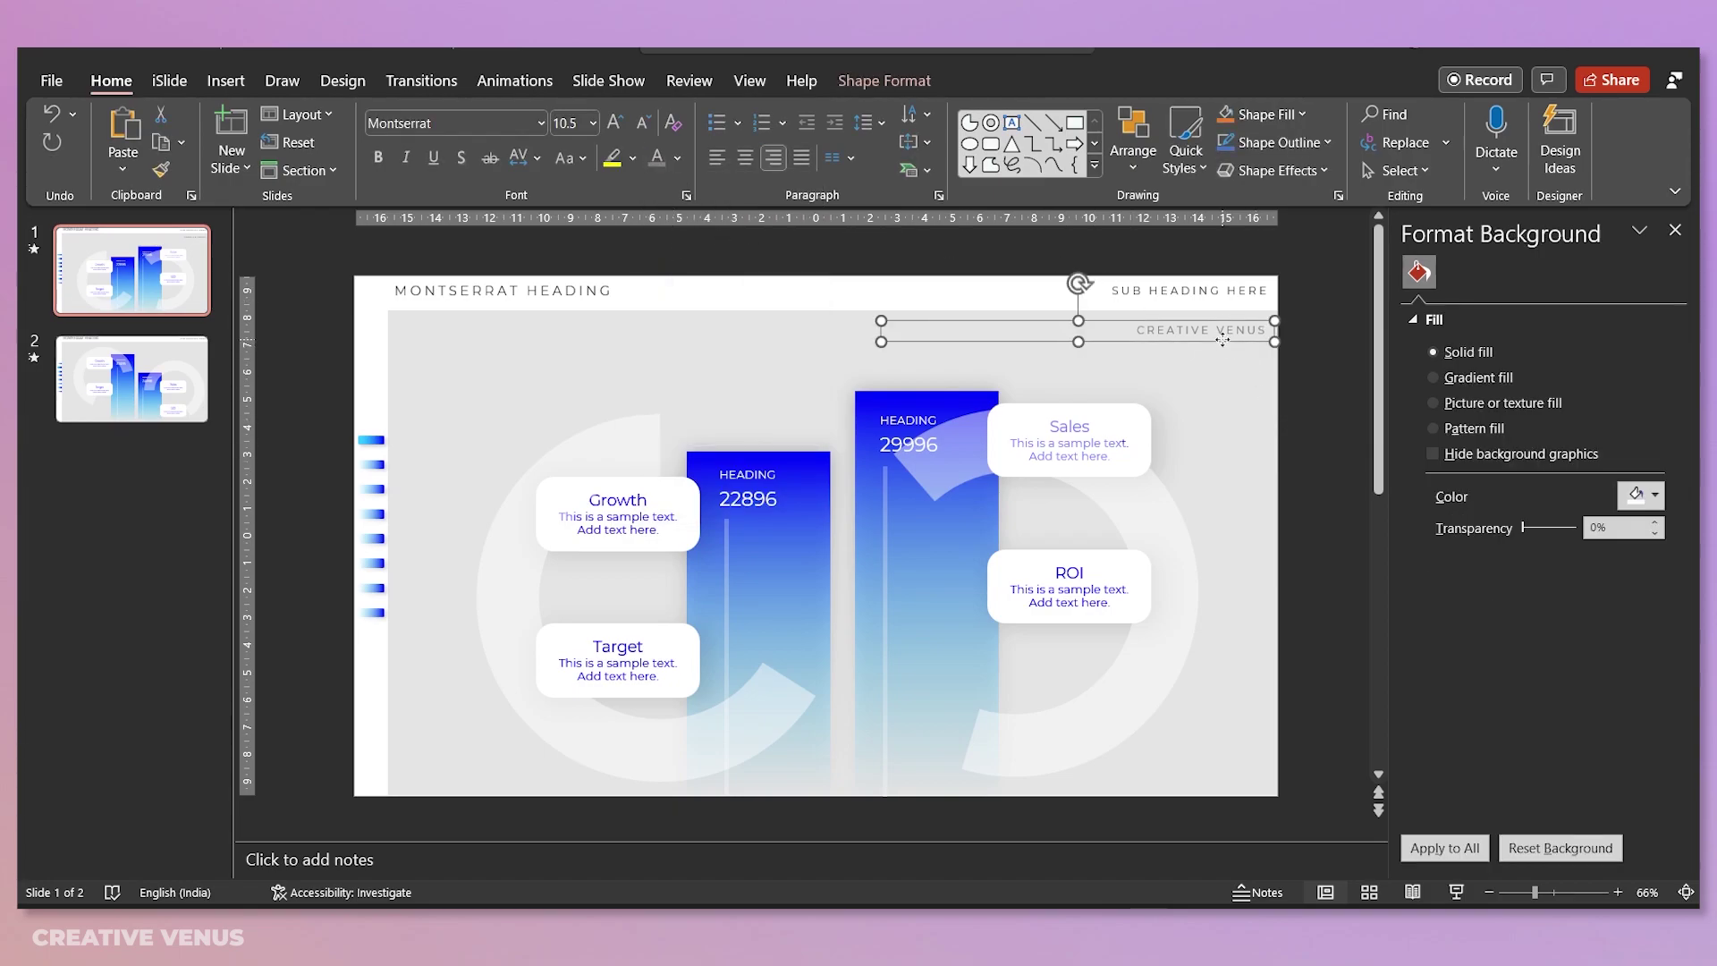
{"action": "left_click", "coordinate": [128, 360]}
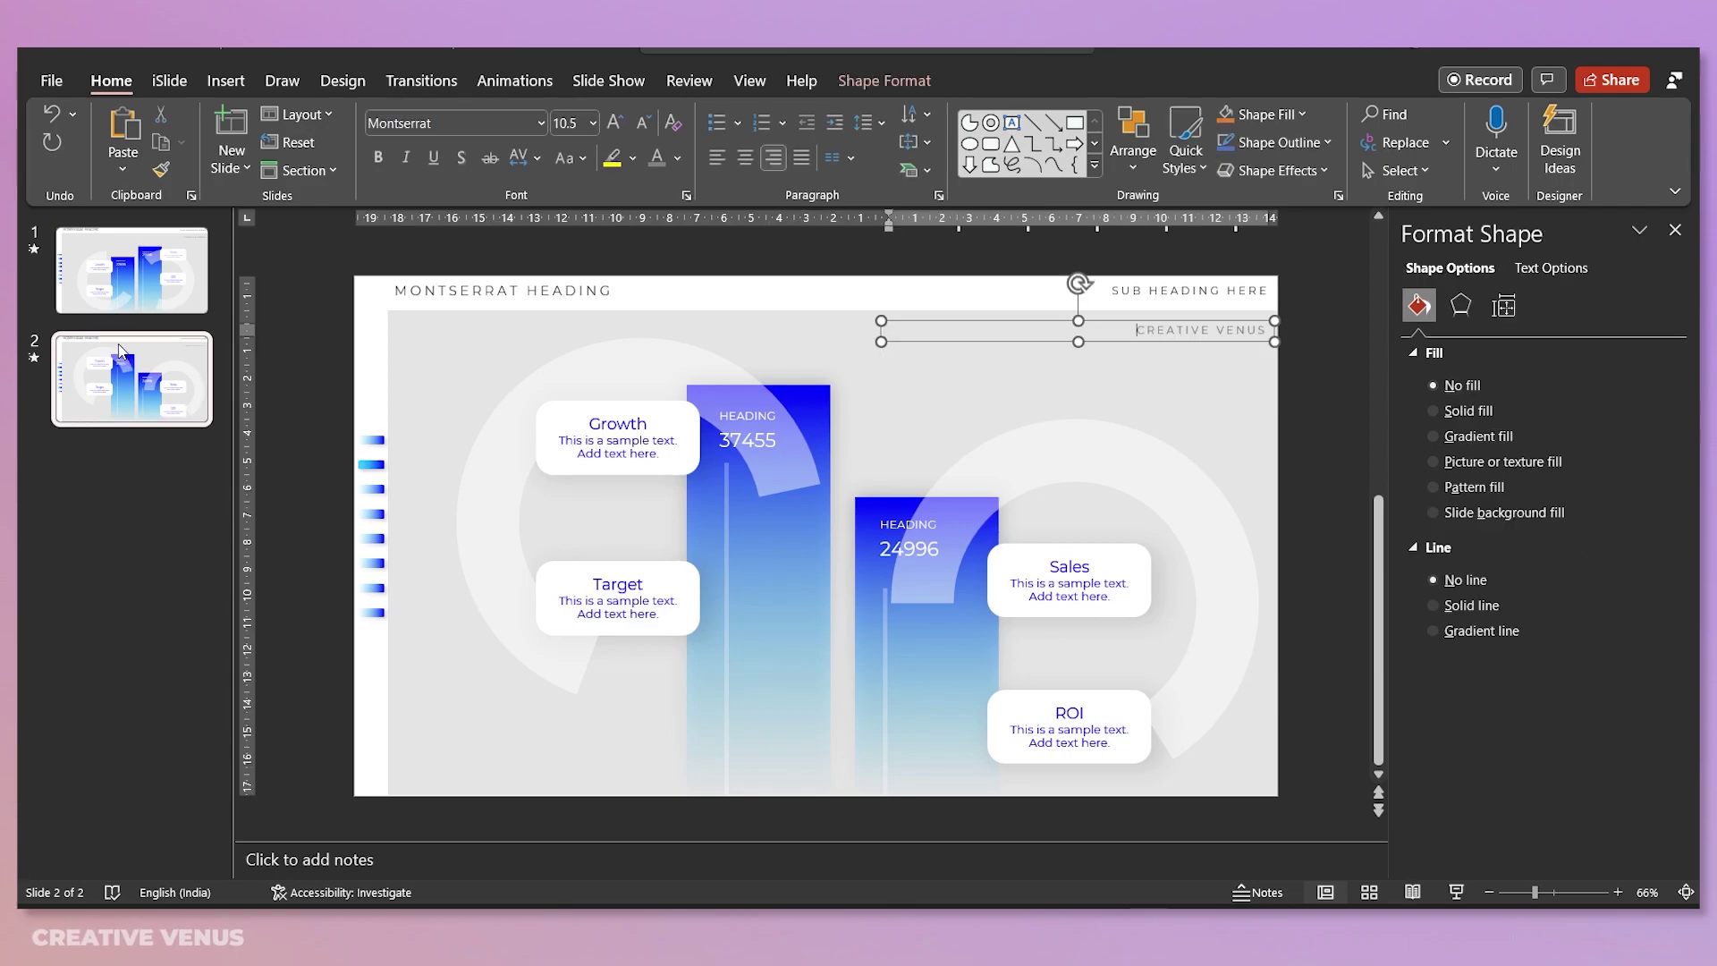
Step: On slide 1, duplicate the CREATIVE VENUS label below itself and retype the copy as SUBSCRIBE NOW
{"action": "left_click", "coordinate": [125, 269]}
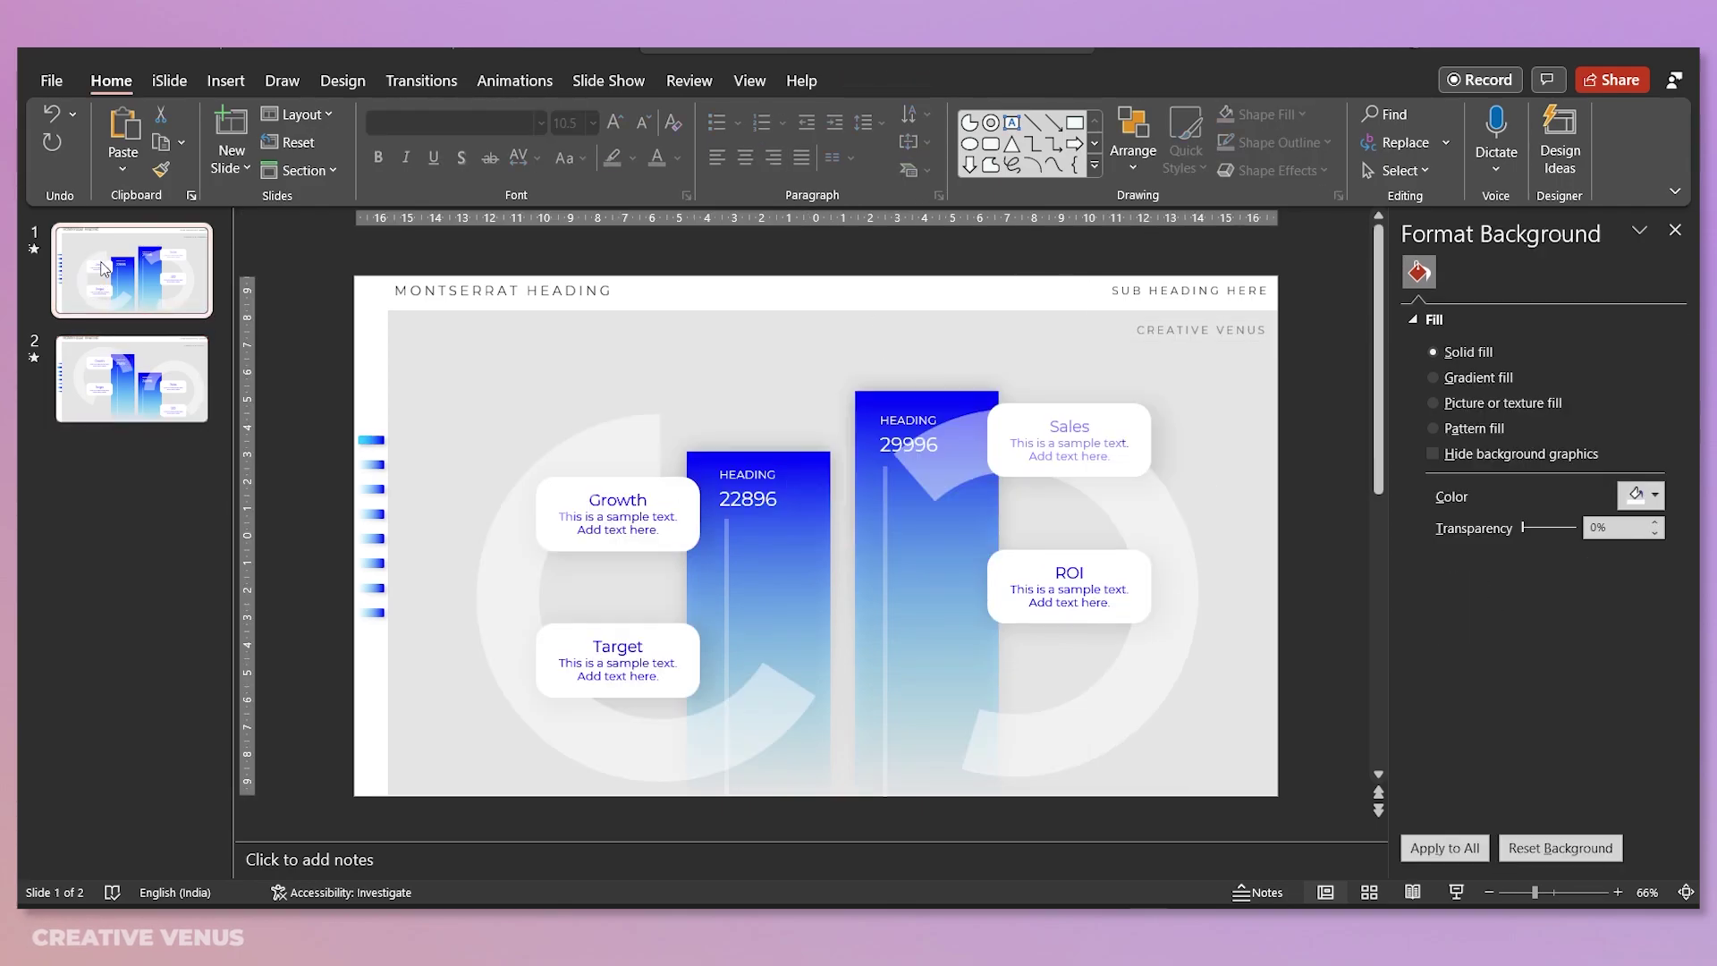
{"action": "left_click", "coordinate": [1183, 329]}
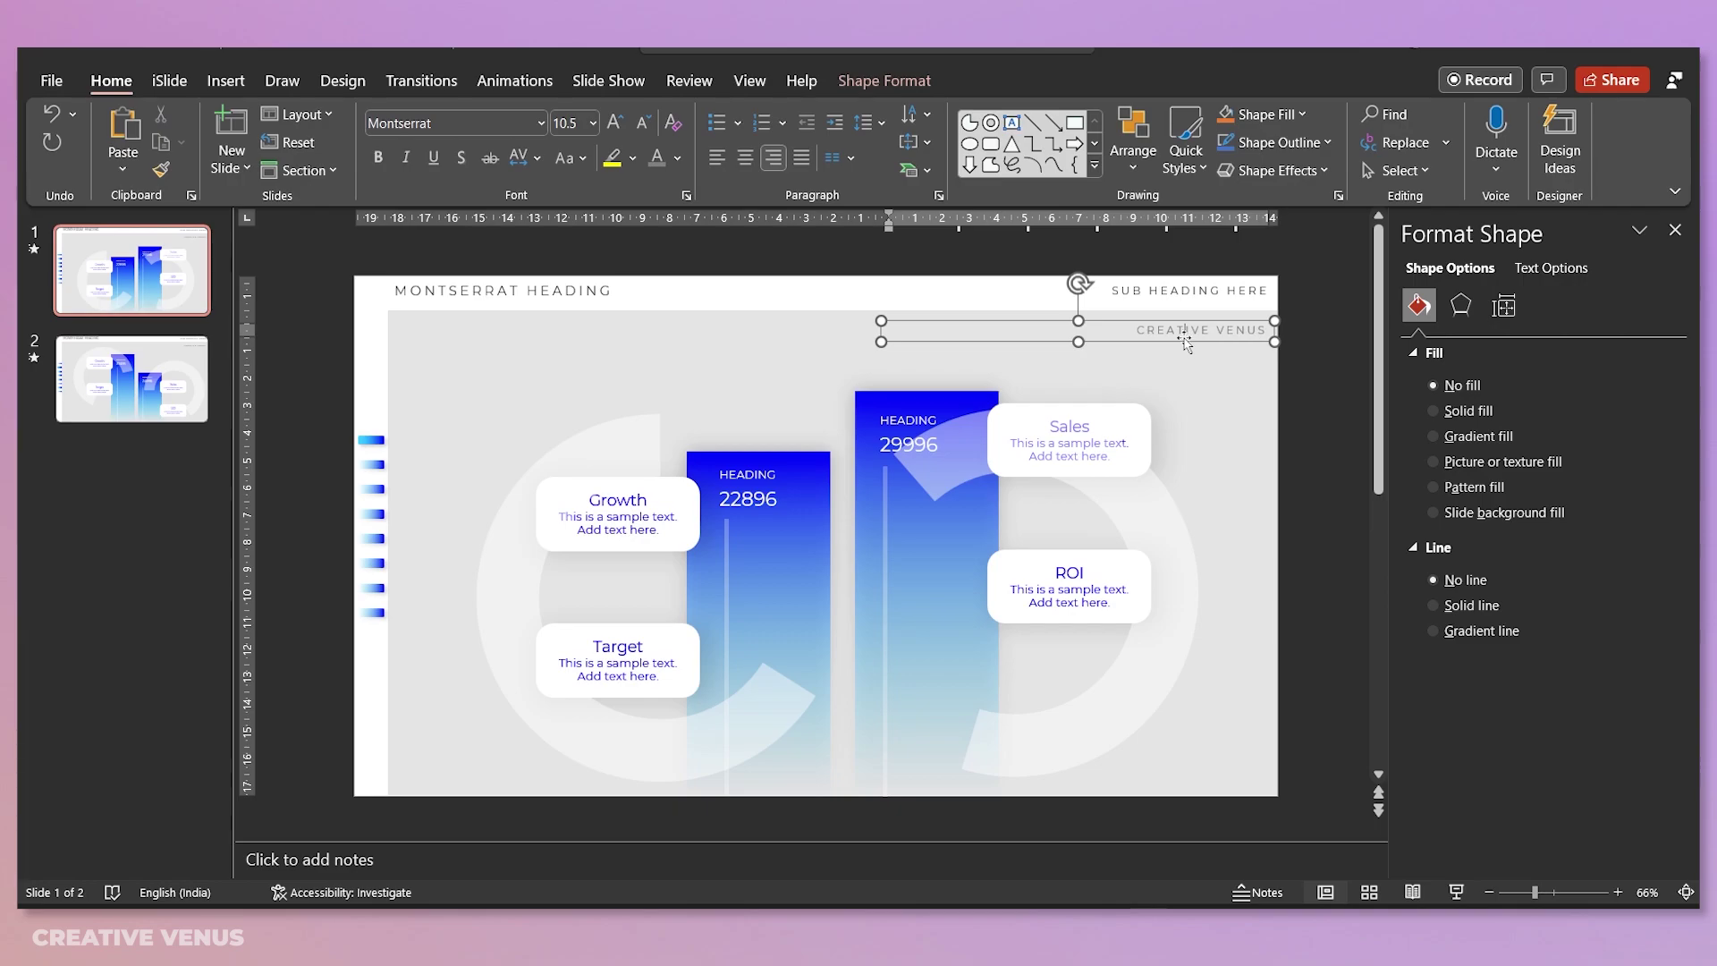
{"action": "key", "text": "ctrl+d"}
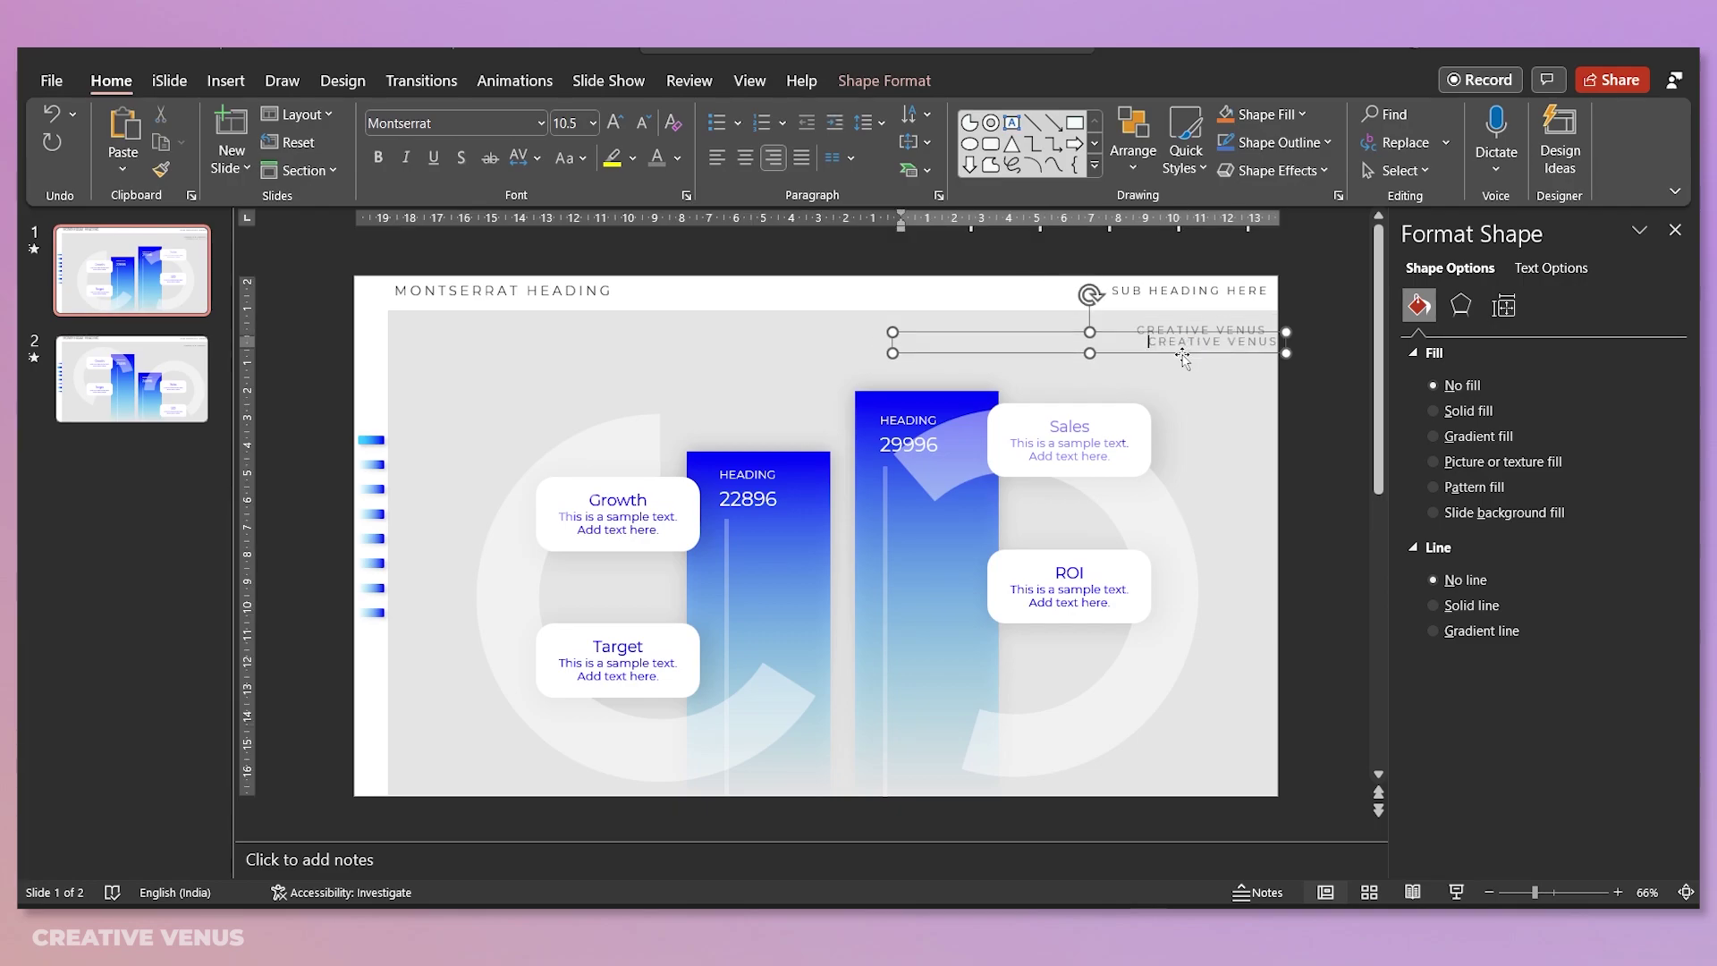
{"action": "left_click_drag", "start_coordinate": [1183, 357], "coordinate": [1168, 359]}
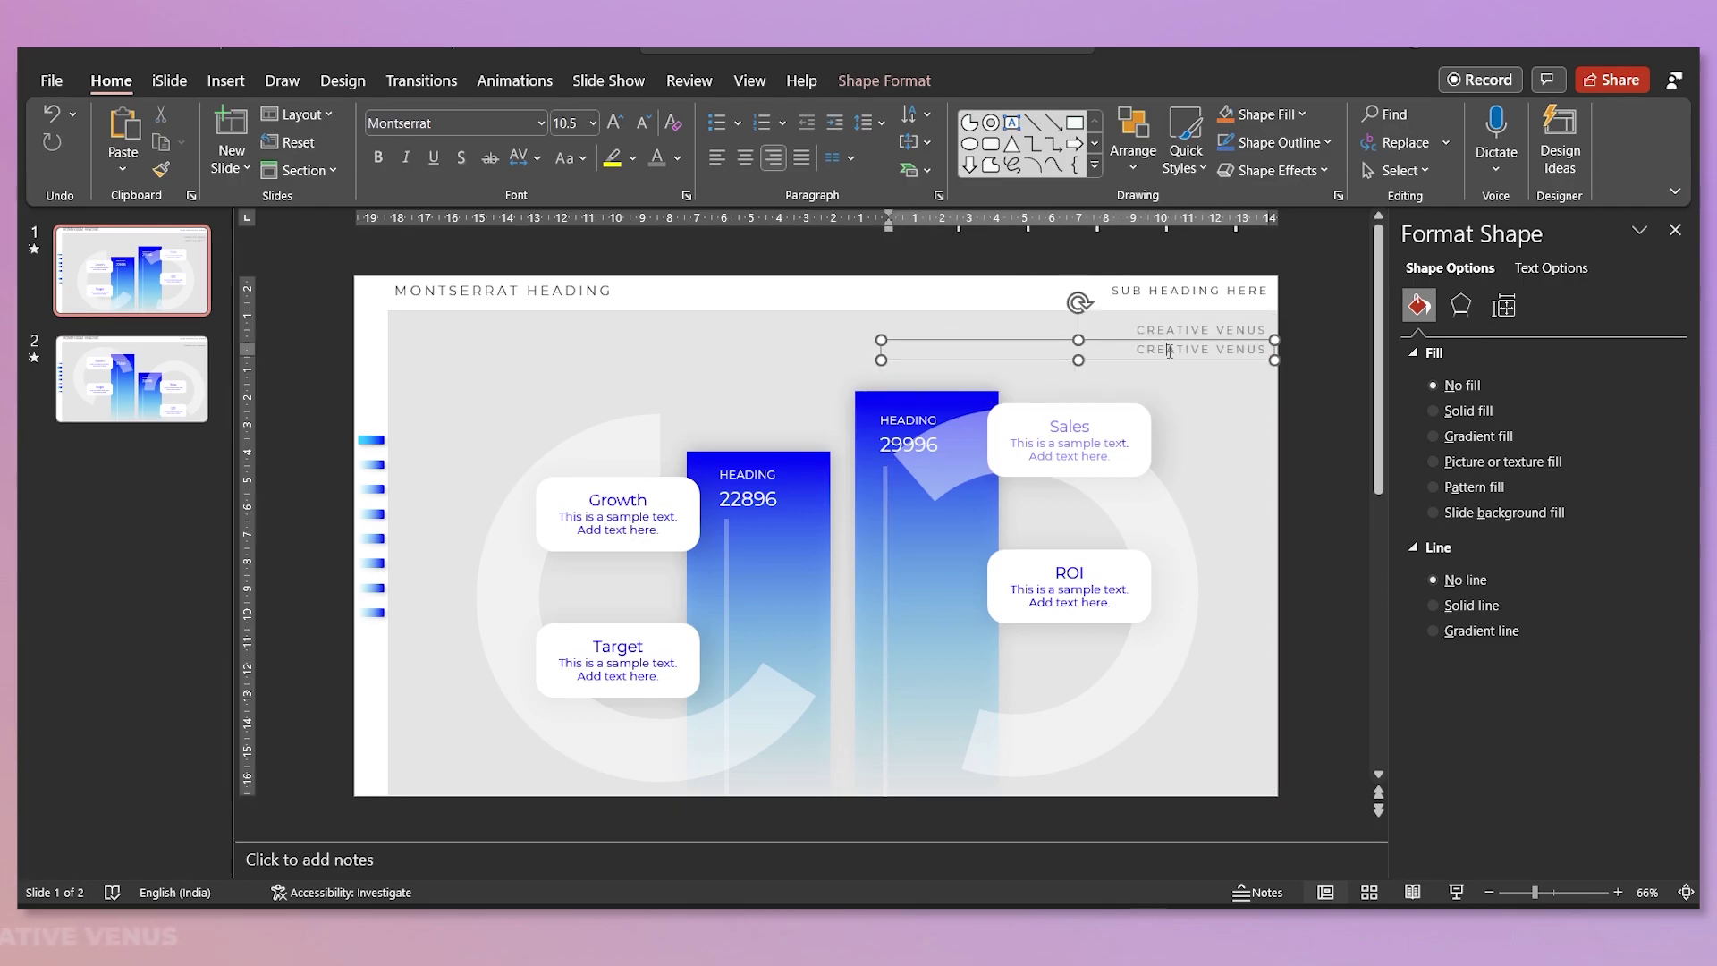
{"action": "triple_click", "coordinate": [1167, 347]}
{"action": "type", "text": "SUBSCRIBE NOW"}
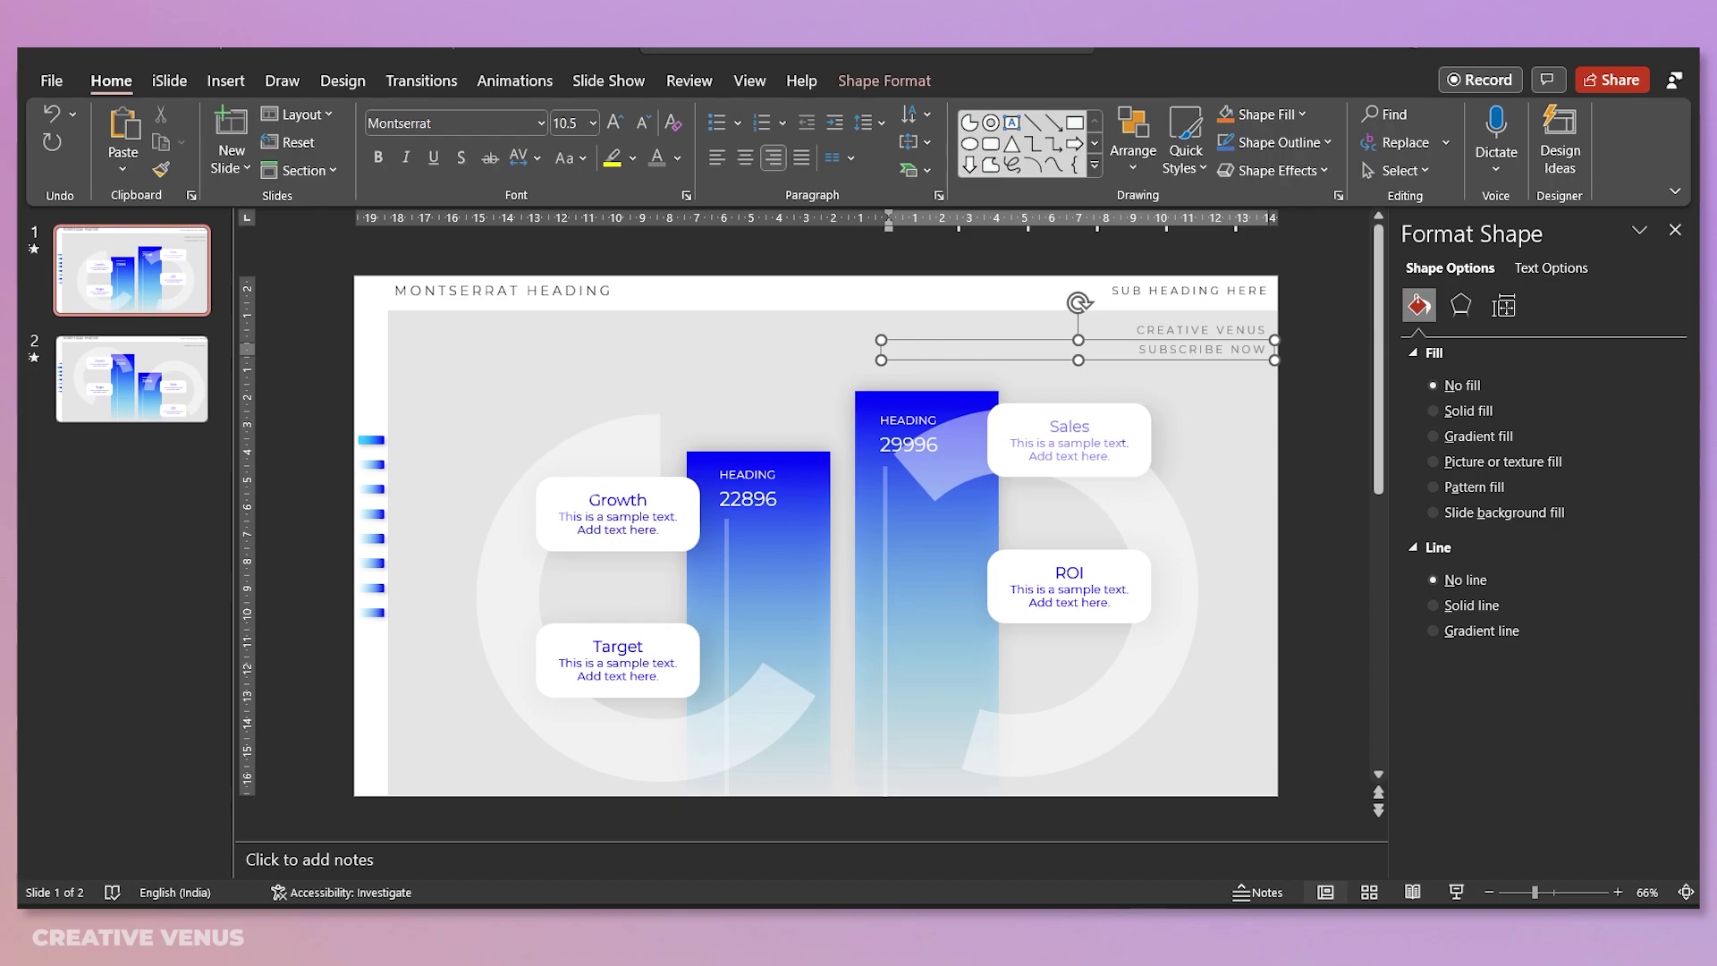
Step: Set SUBSCRIBE NOW to 9 pt and nudge the branding box right past the slide edge
{"action": "key", "text": "shift+Home"}
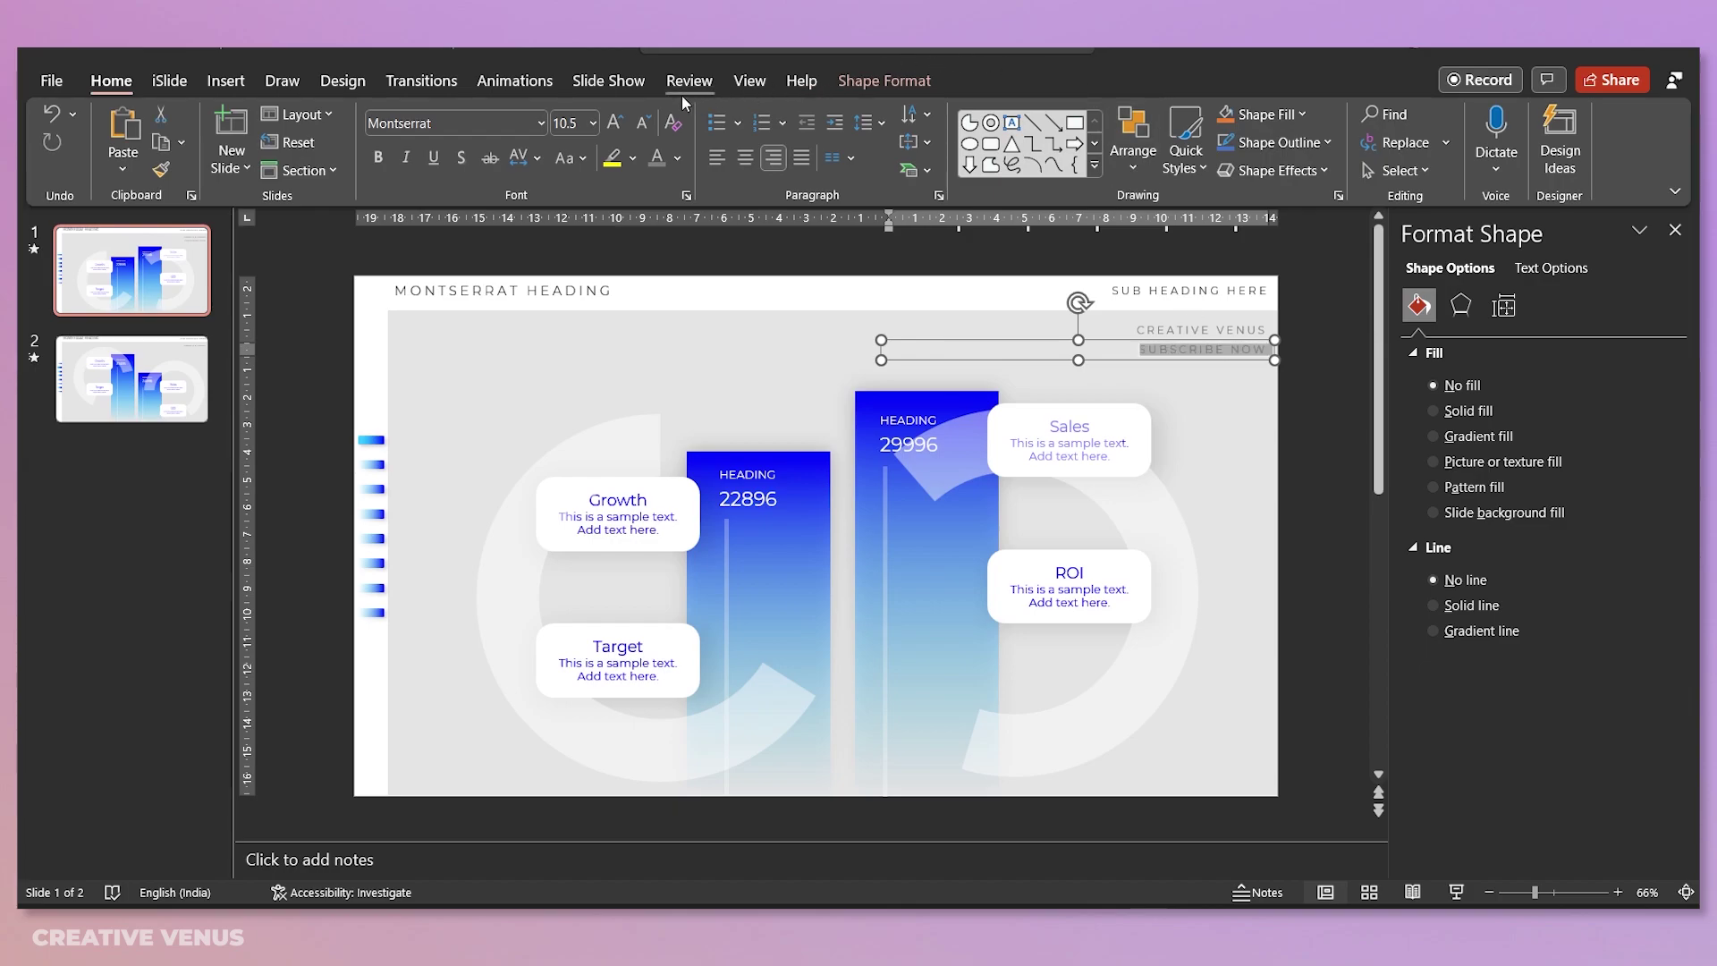
{"action": "left_click", "coordinate": [642, 124]}
{"action": "left_click", "coordinate": [643, 123]}
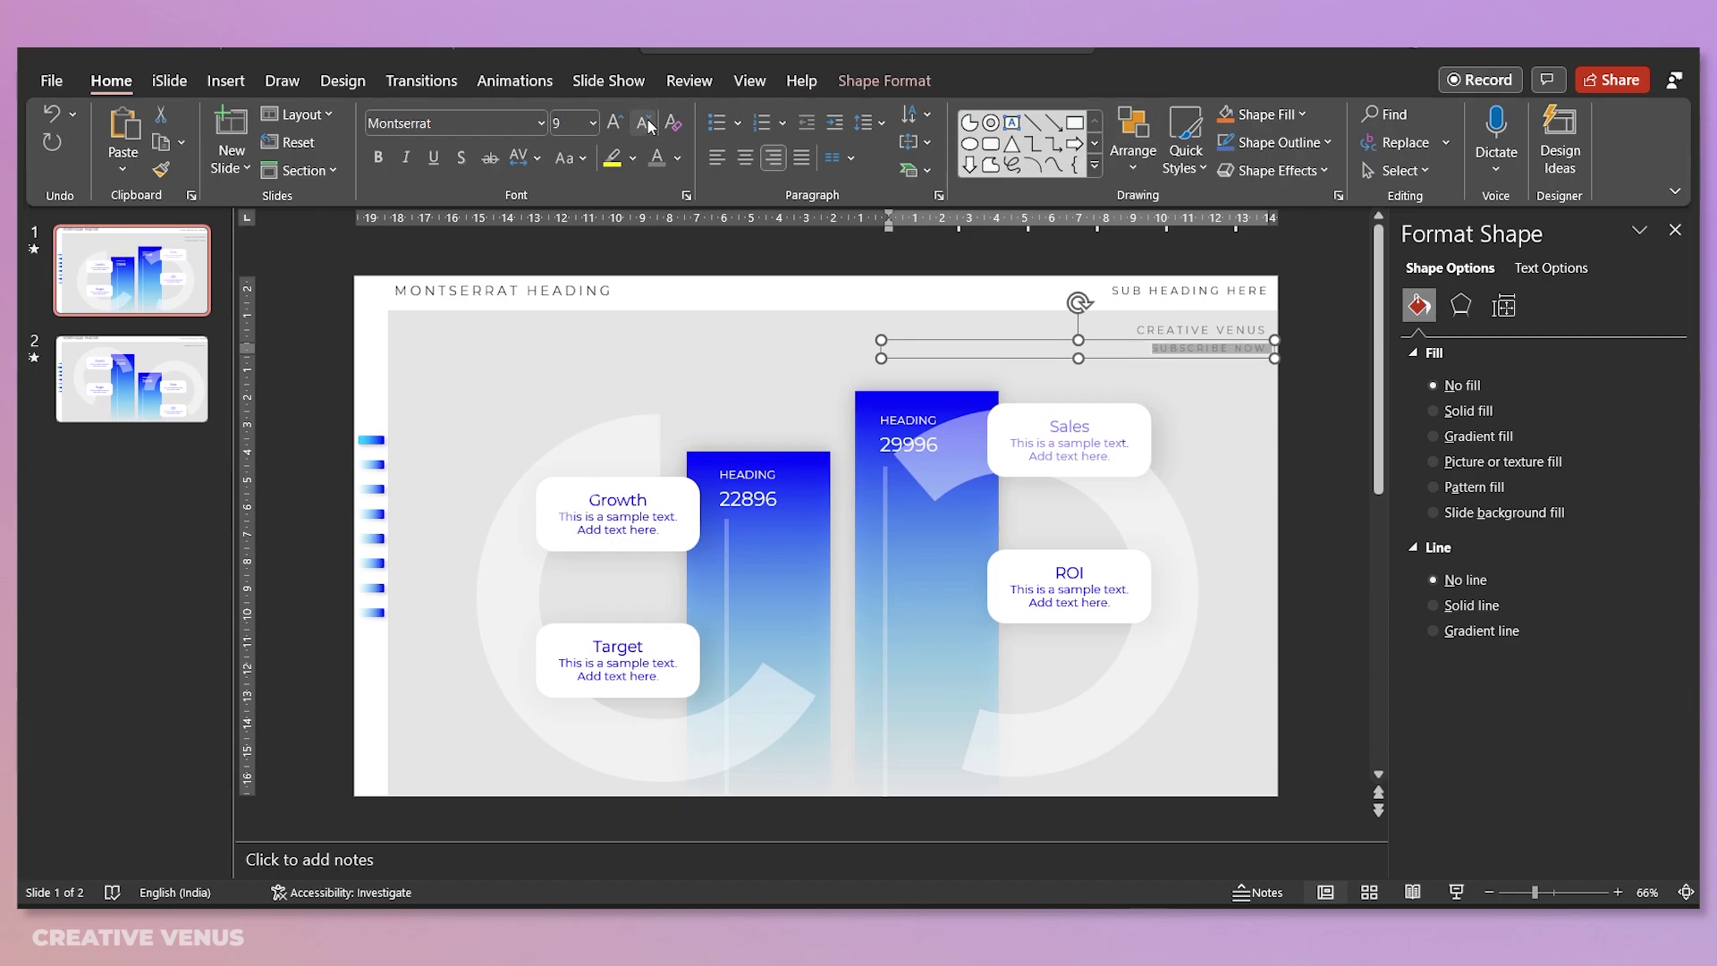
{"action": "left_click", "coordinate": [1300, 393]}
{"action": "left_click", "coordinate": [1179, 352]}
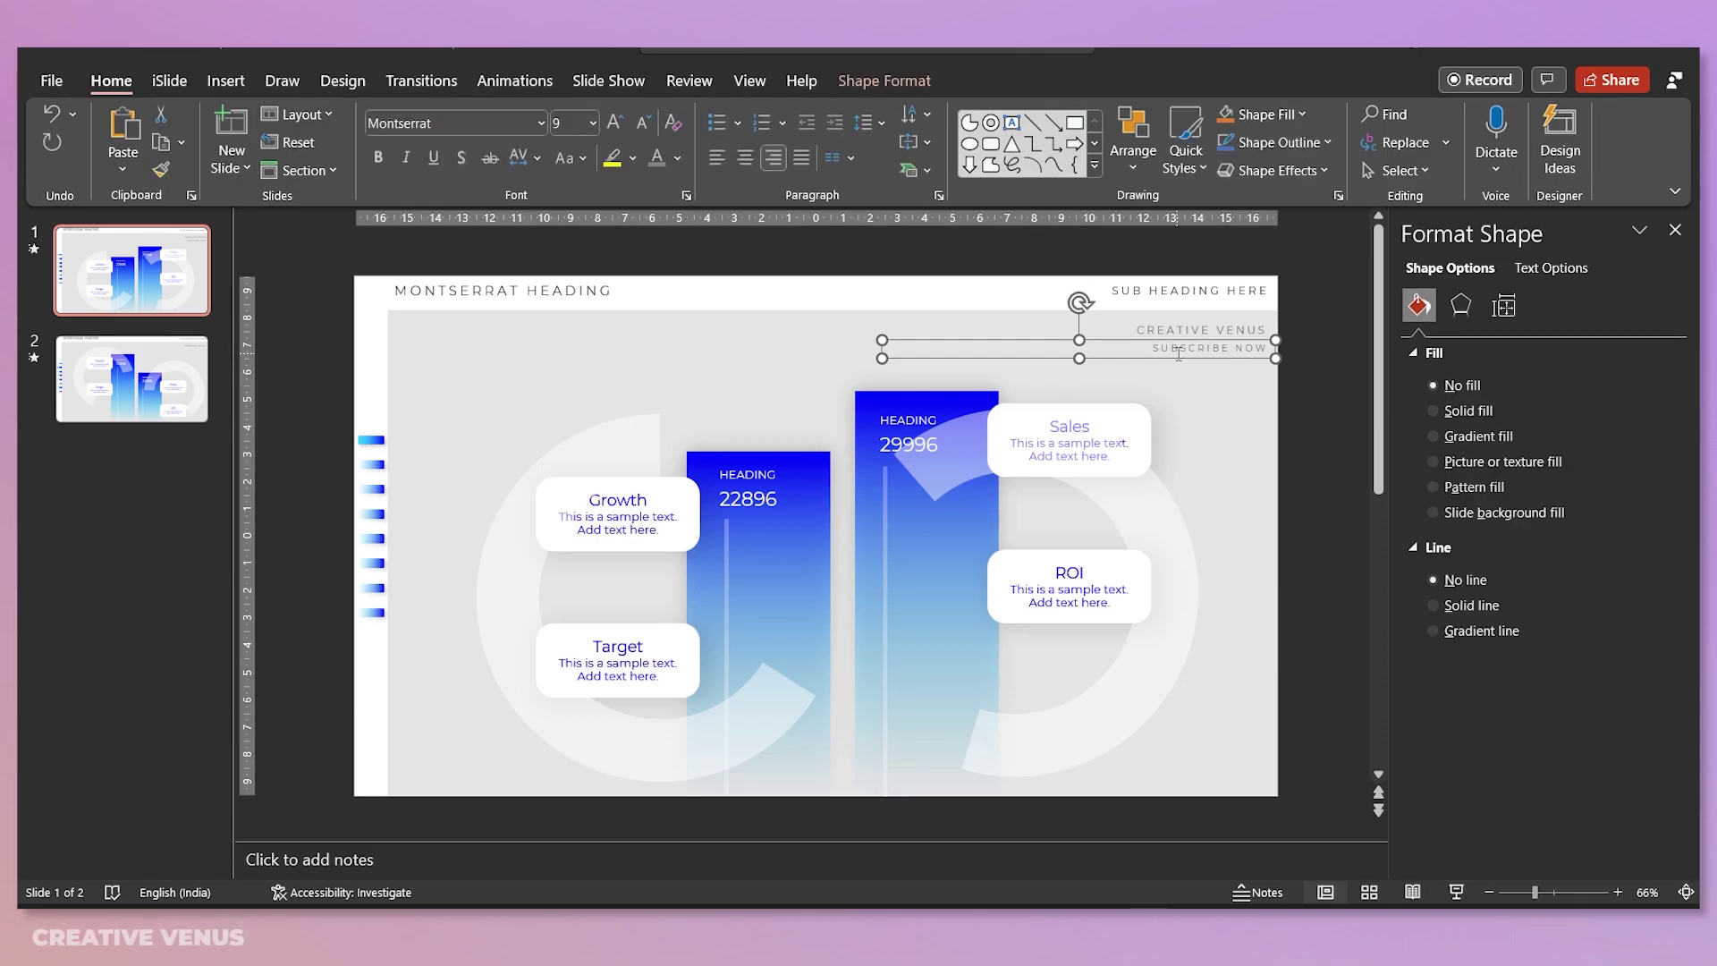
{"action": "key", "text": "Right"}
{"action": "key", "text": "Right"}
{"action": "key", "text": "Right"}
{"action": "key", "text": "Right"}
{"action": "key", "text": "Right"}
{"action": "key", "text": "Right"}
{"action": "key", "text": "Right"}
{"action": "key", "text": "Right"}
{"action": "key", "text": "Right"}
{"action": "key", "text": "Right"}
{"action": "key", "text": "Right"}
{"action": "key", "text": "Right"}
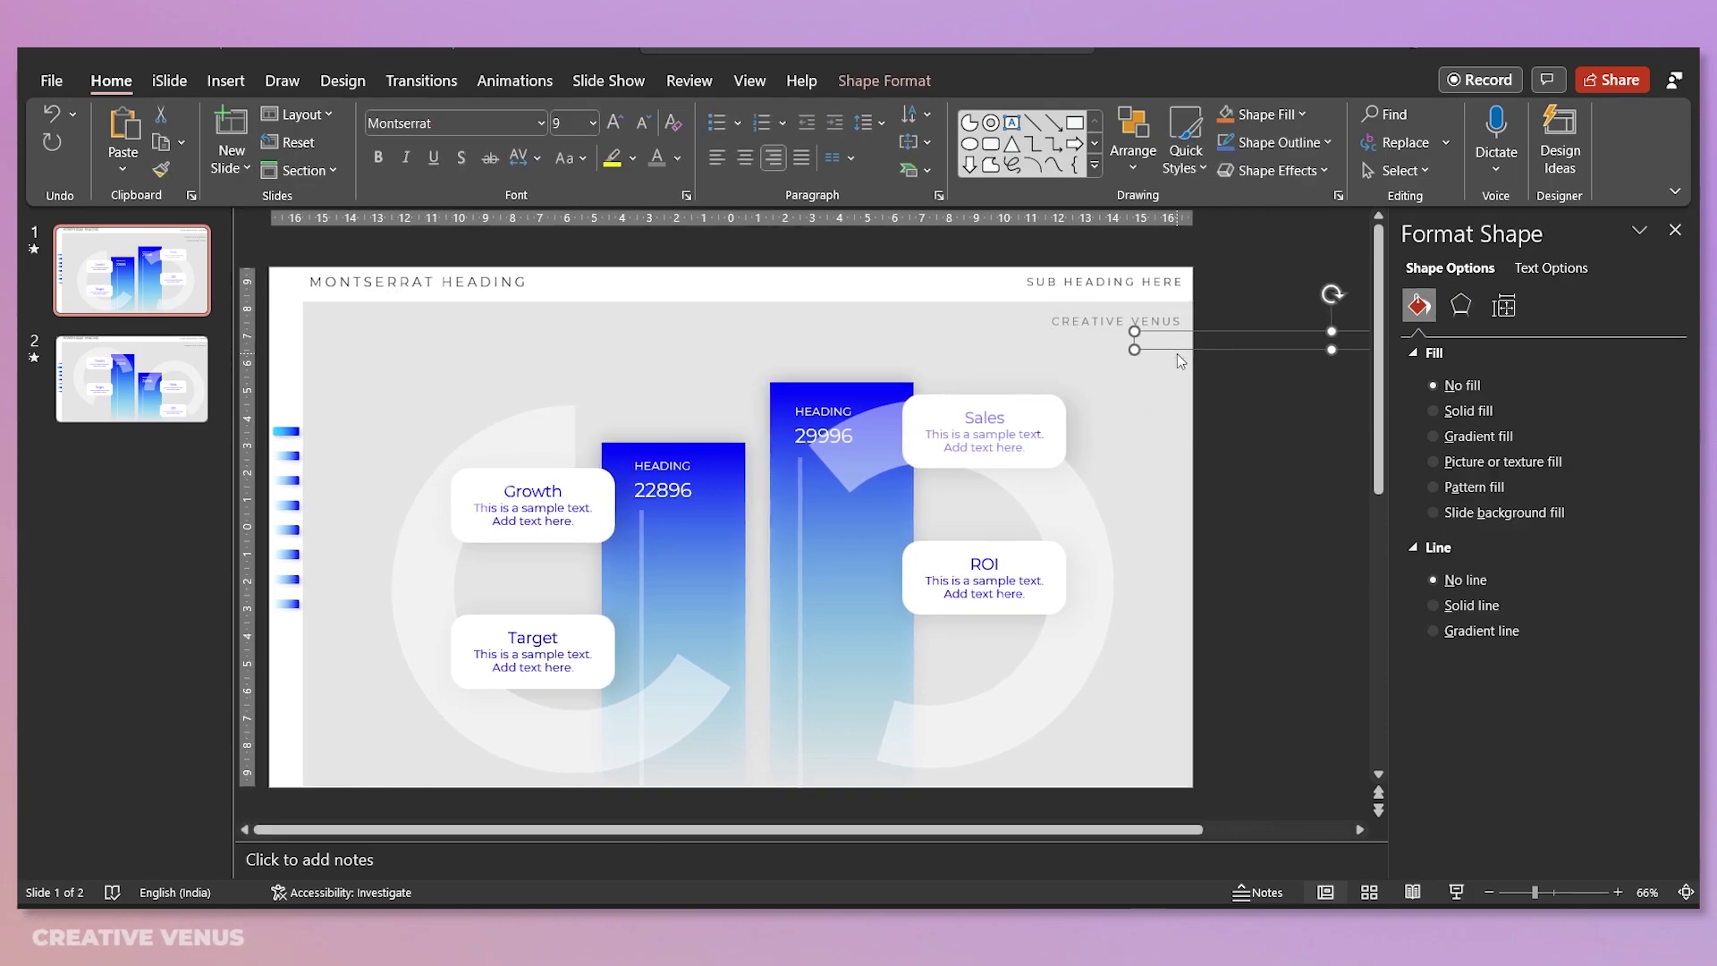
Step: Push slide 1's branding box further right, then align slide 2's branding box flush with the right edge
{"action": "key", "text": "Right"}
{"action": "key", "text": "Right"}
{"action": "key", "text": "Right"}
{"action": "key", "text": "Right"}
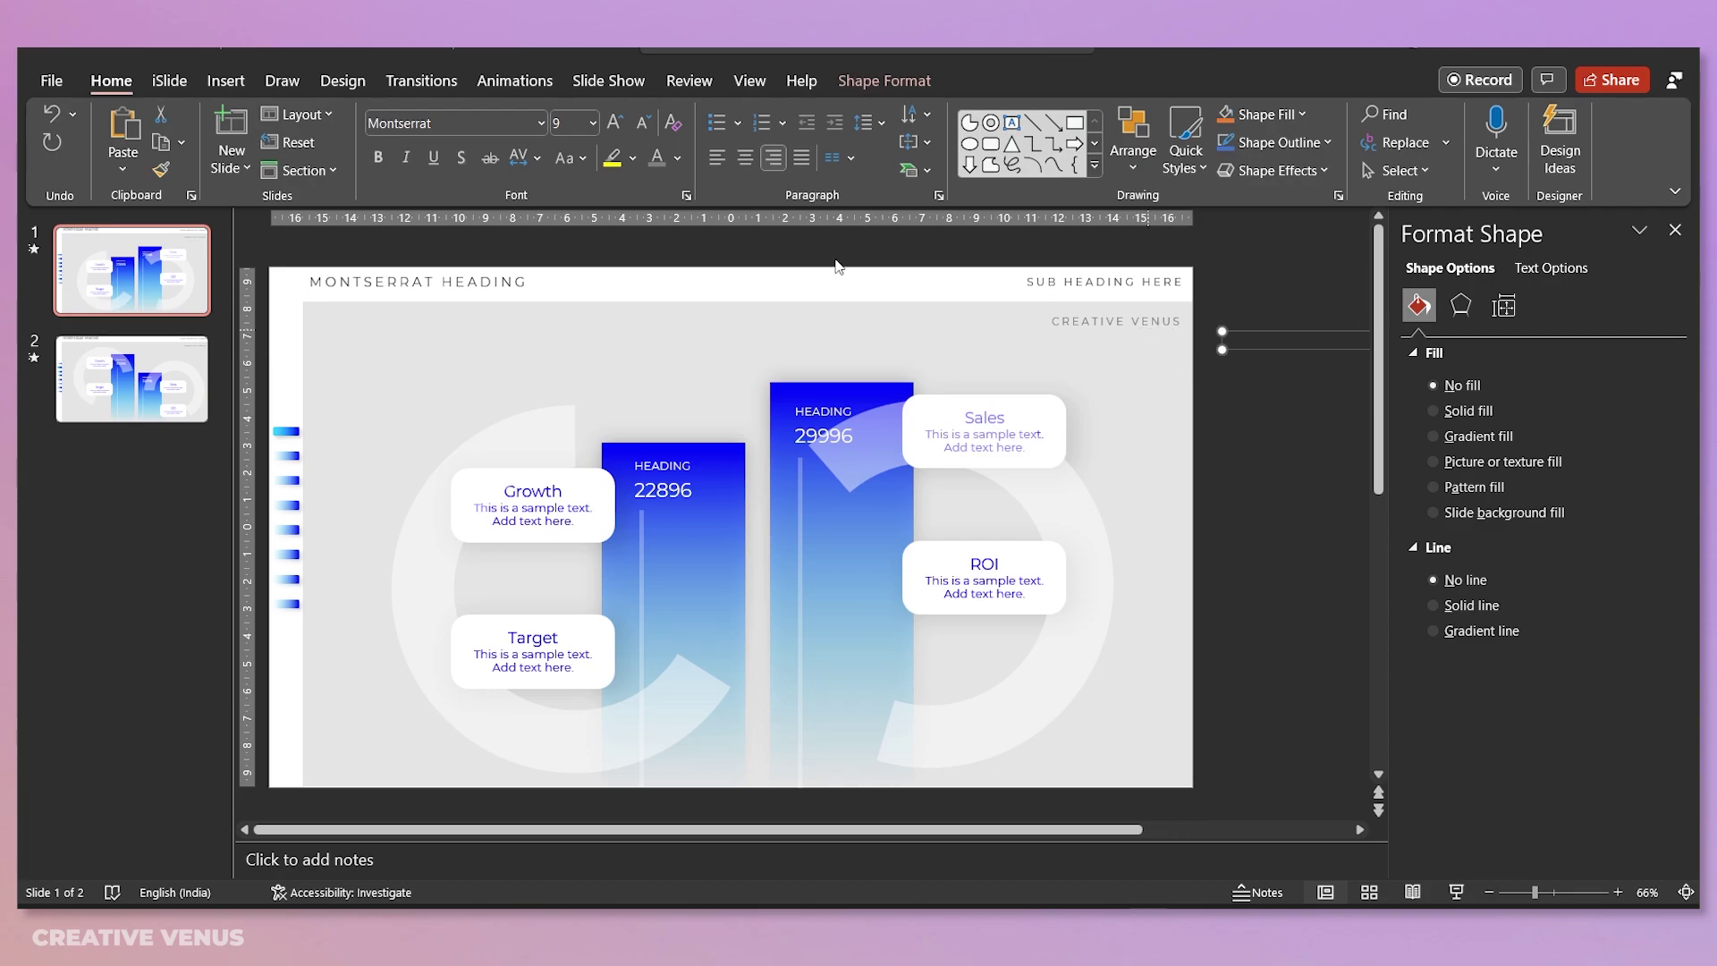
{"action": "left_click", "coordinate": [159, 374]}
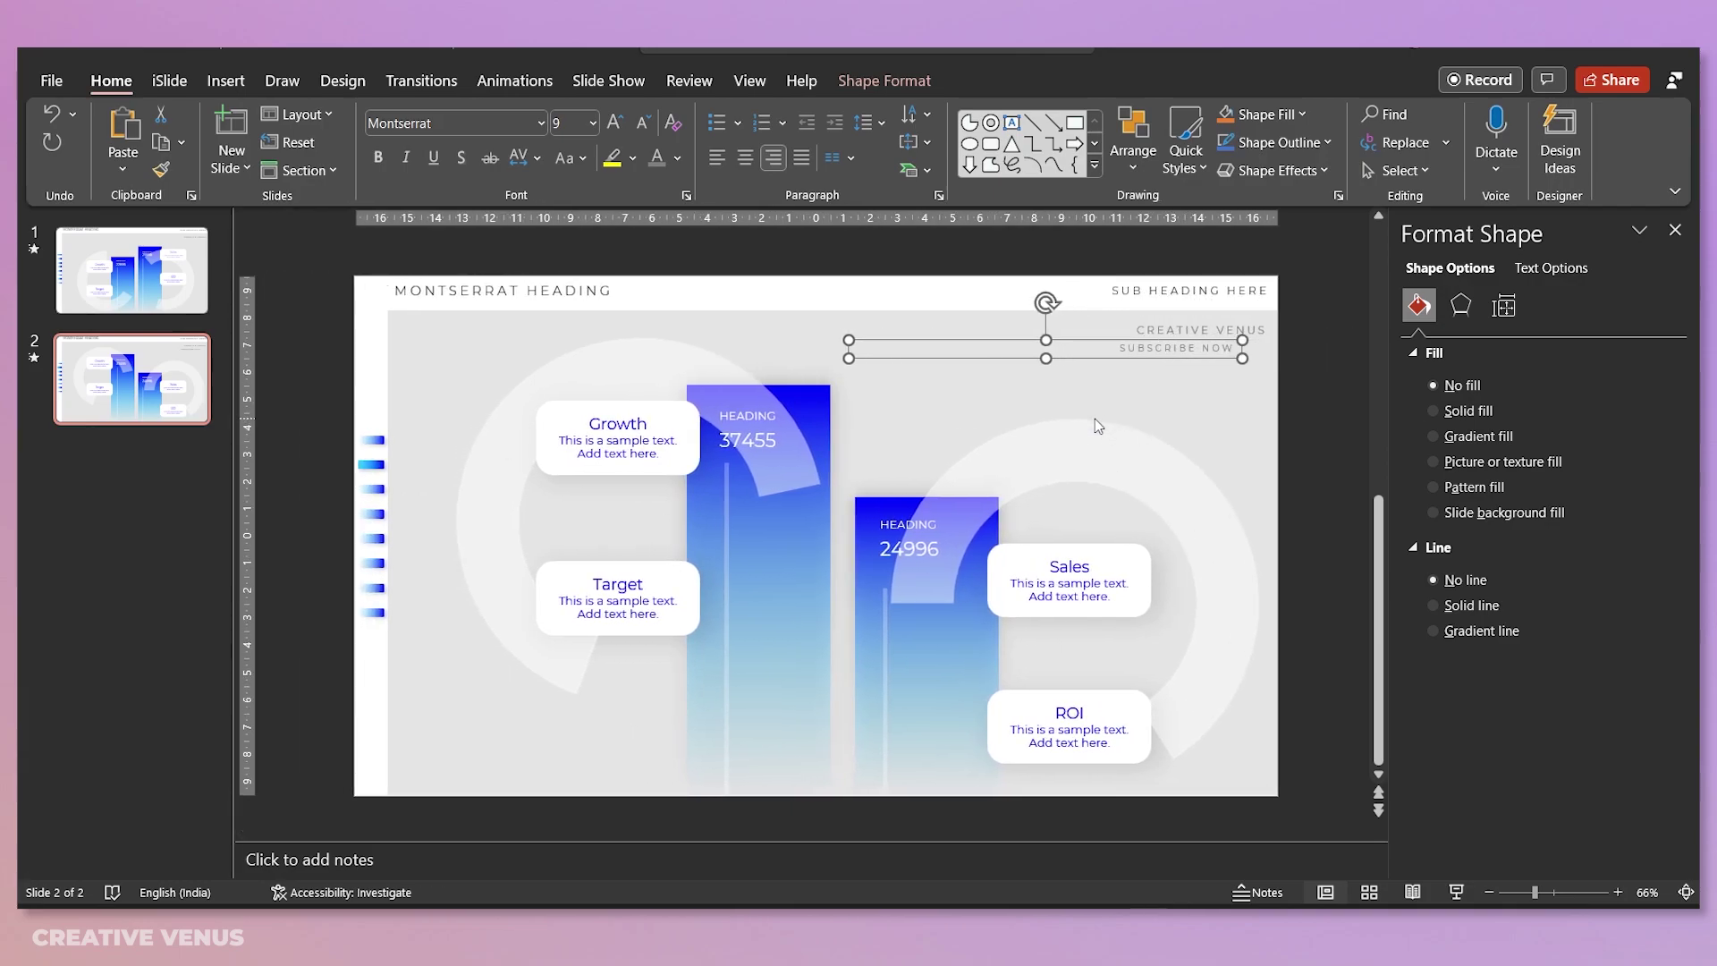
{"action": "key", "text": "Right"}
{"action": "key", "text": "Right"}
{"action": "key", "text": "Right"}
{"action": "key", "text": "Right"}
{"action": "key", "text": "Right"}
{"action": "key", "text": "Right"}
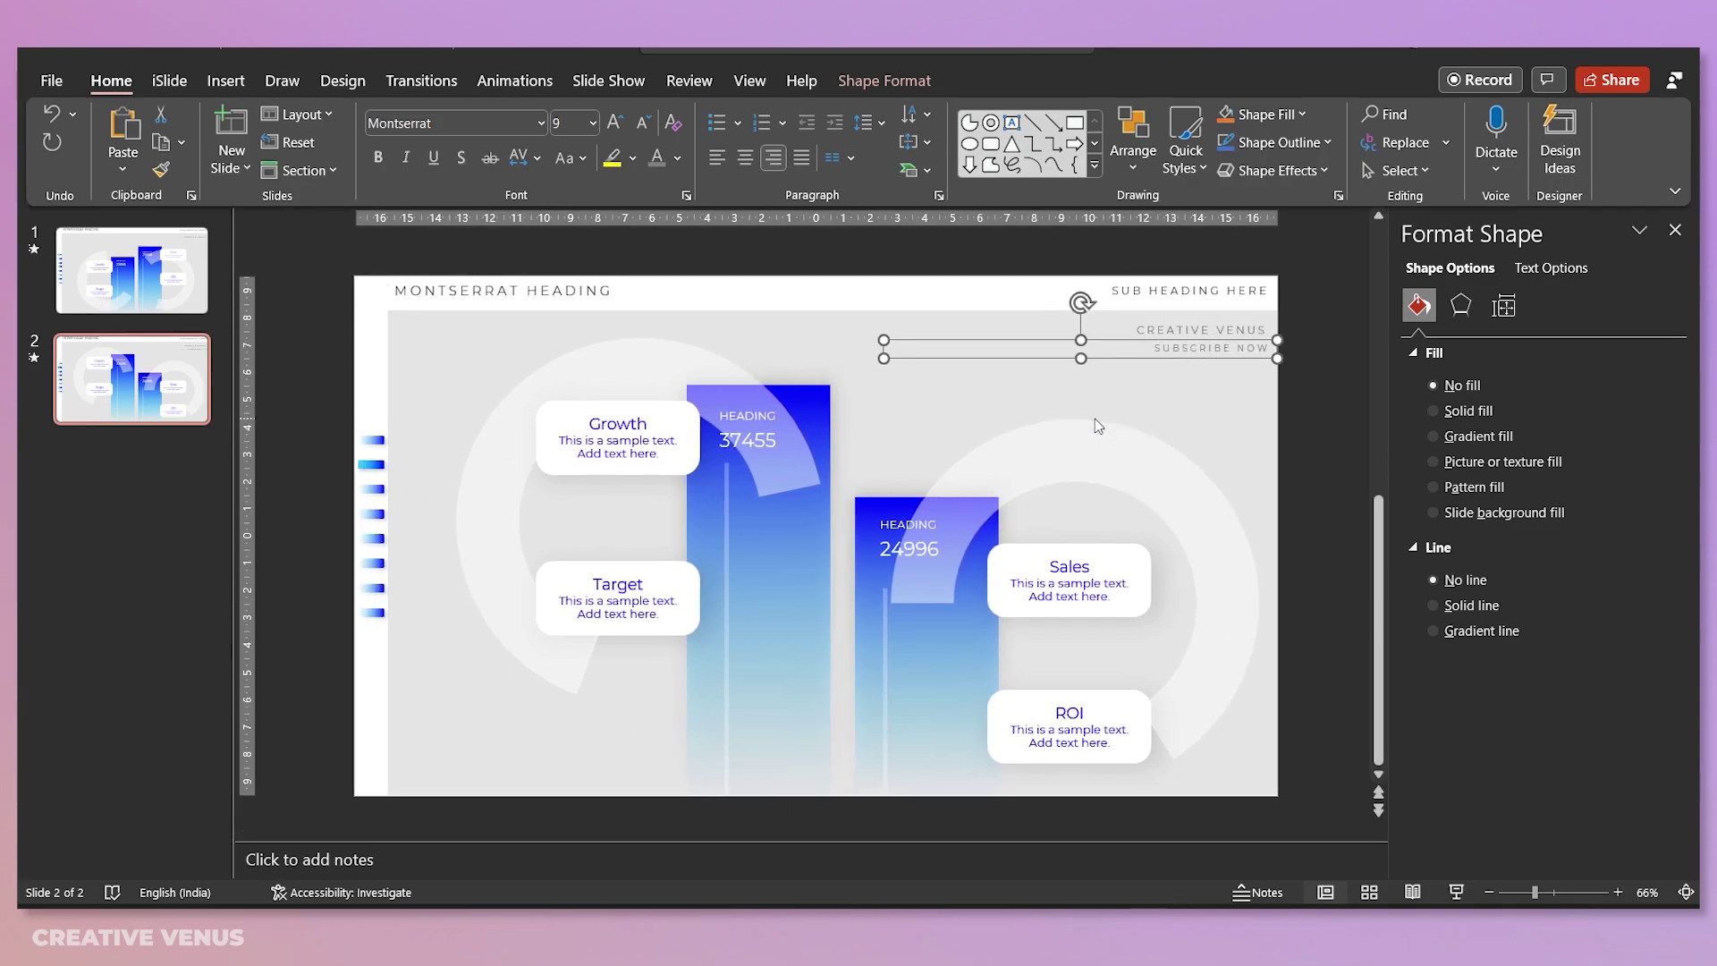
{"action": "key", "text": "Left"}
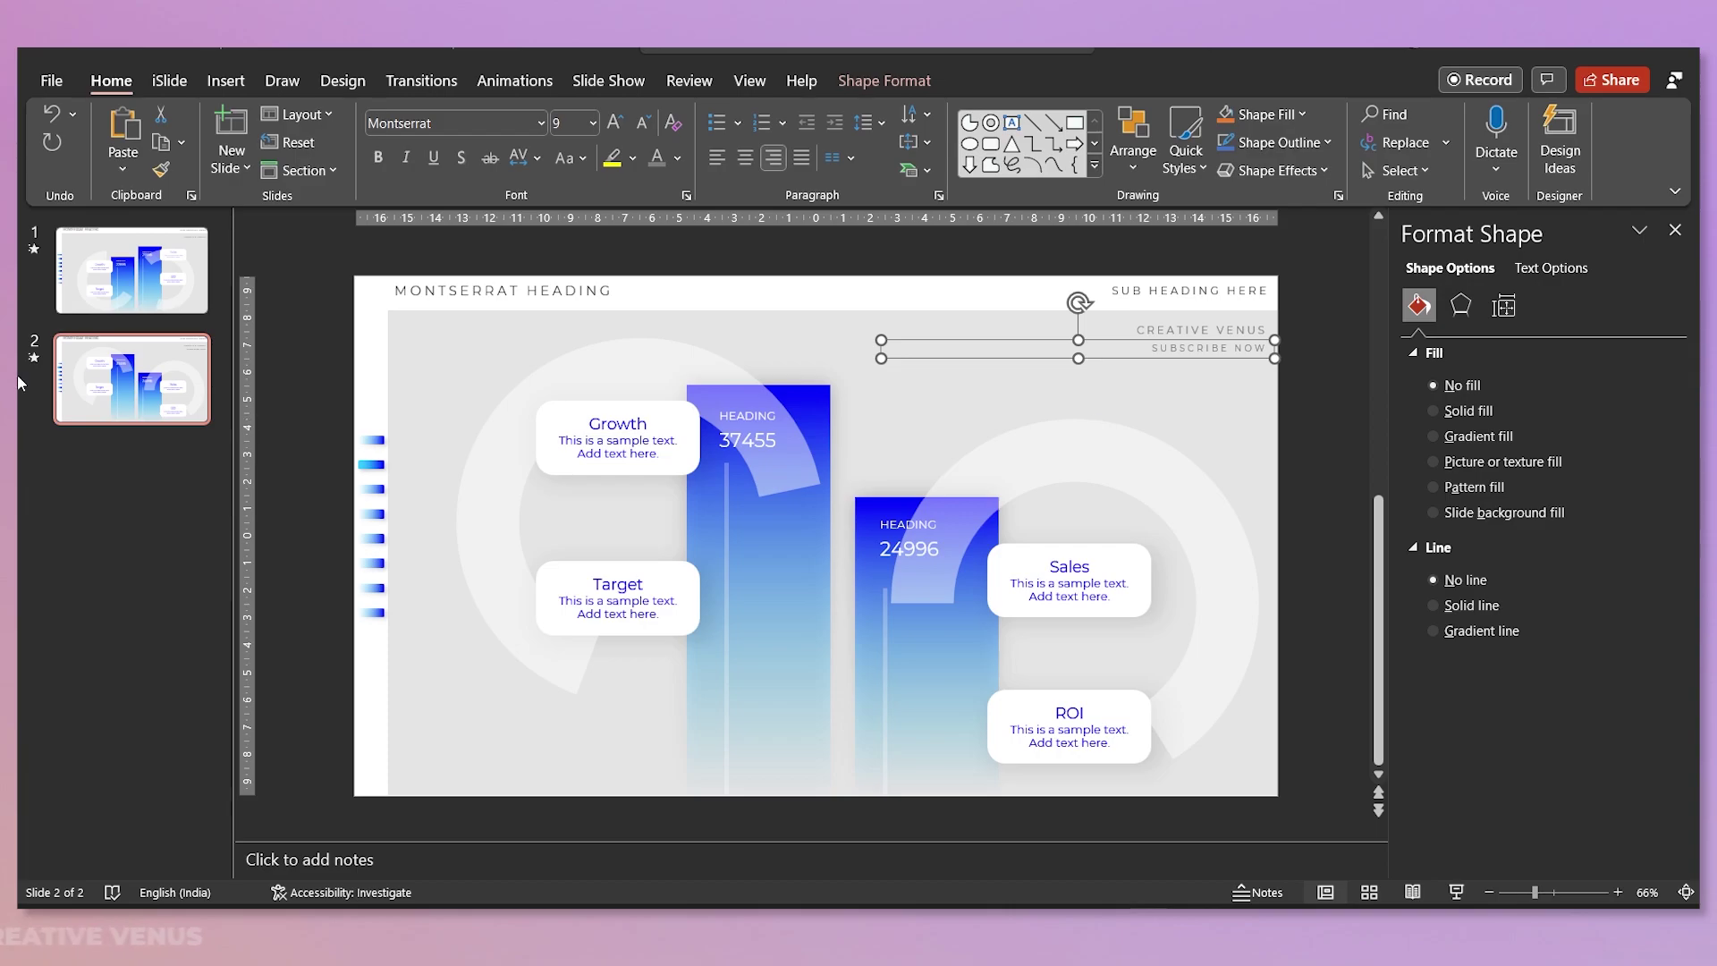
{"action": "left_click", "coordinate": [66, 308]}
Step: Duplicate slide 1 as a new slide and zoom out on slide 1
{"action": "key", "text": "ctrl+d"}
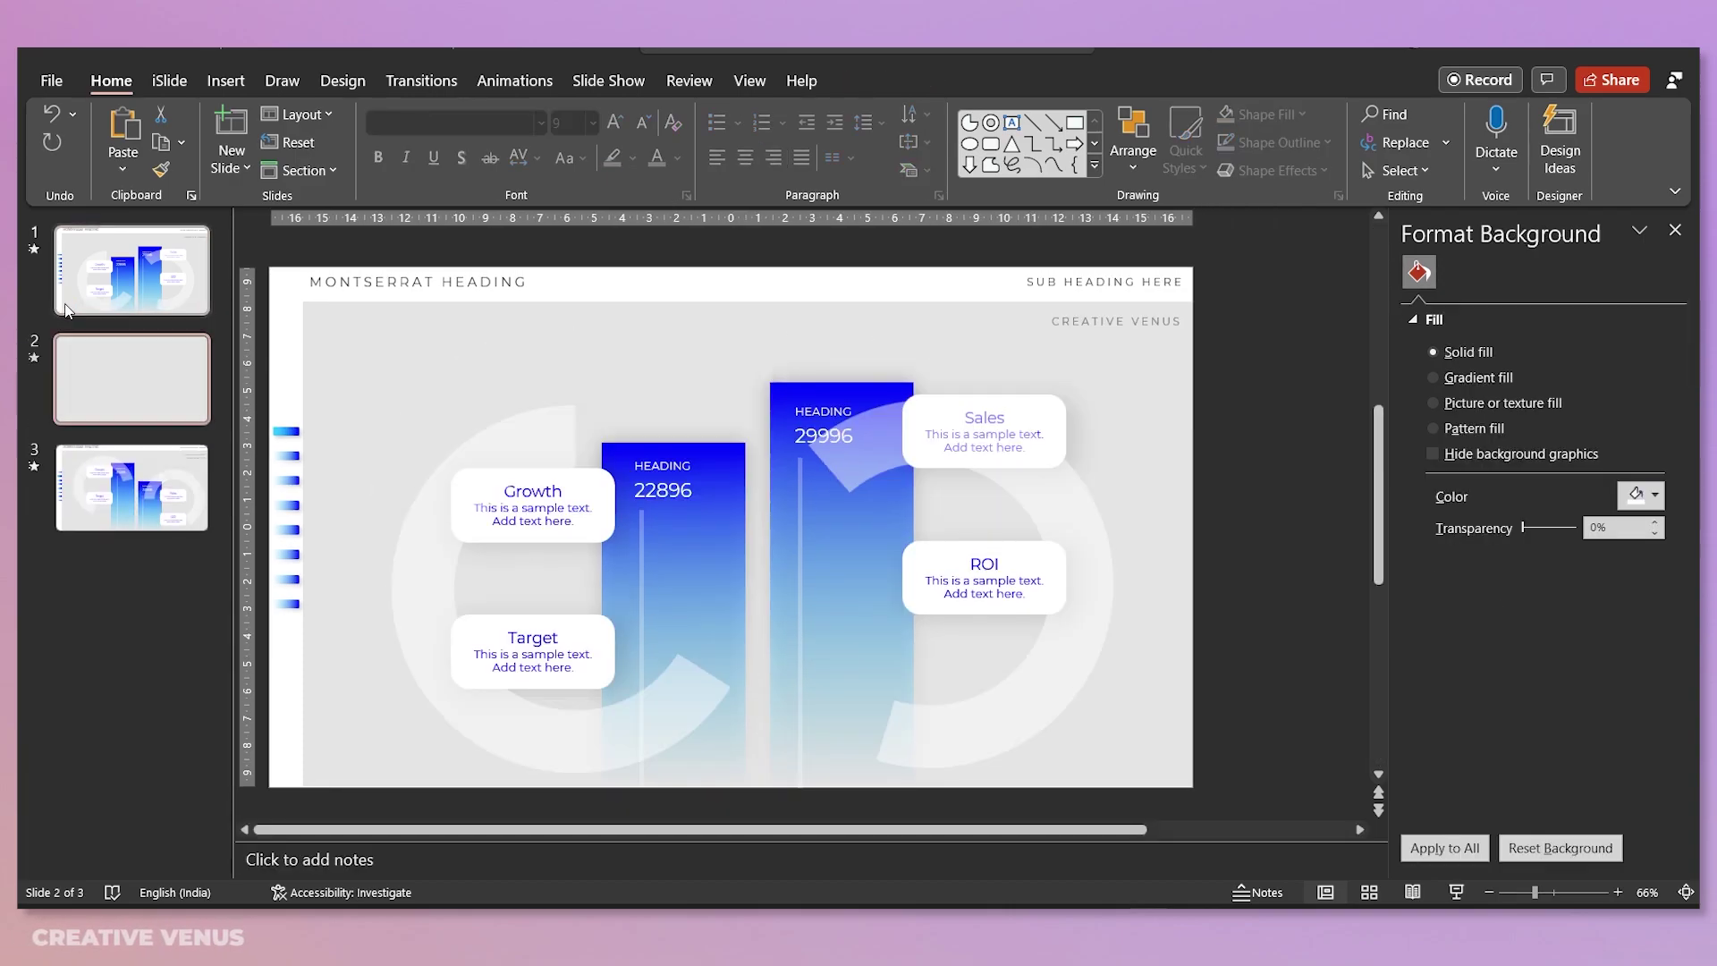
{"action": "left_click", "coordinate": [140, 291]}
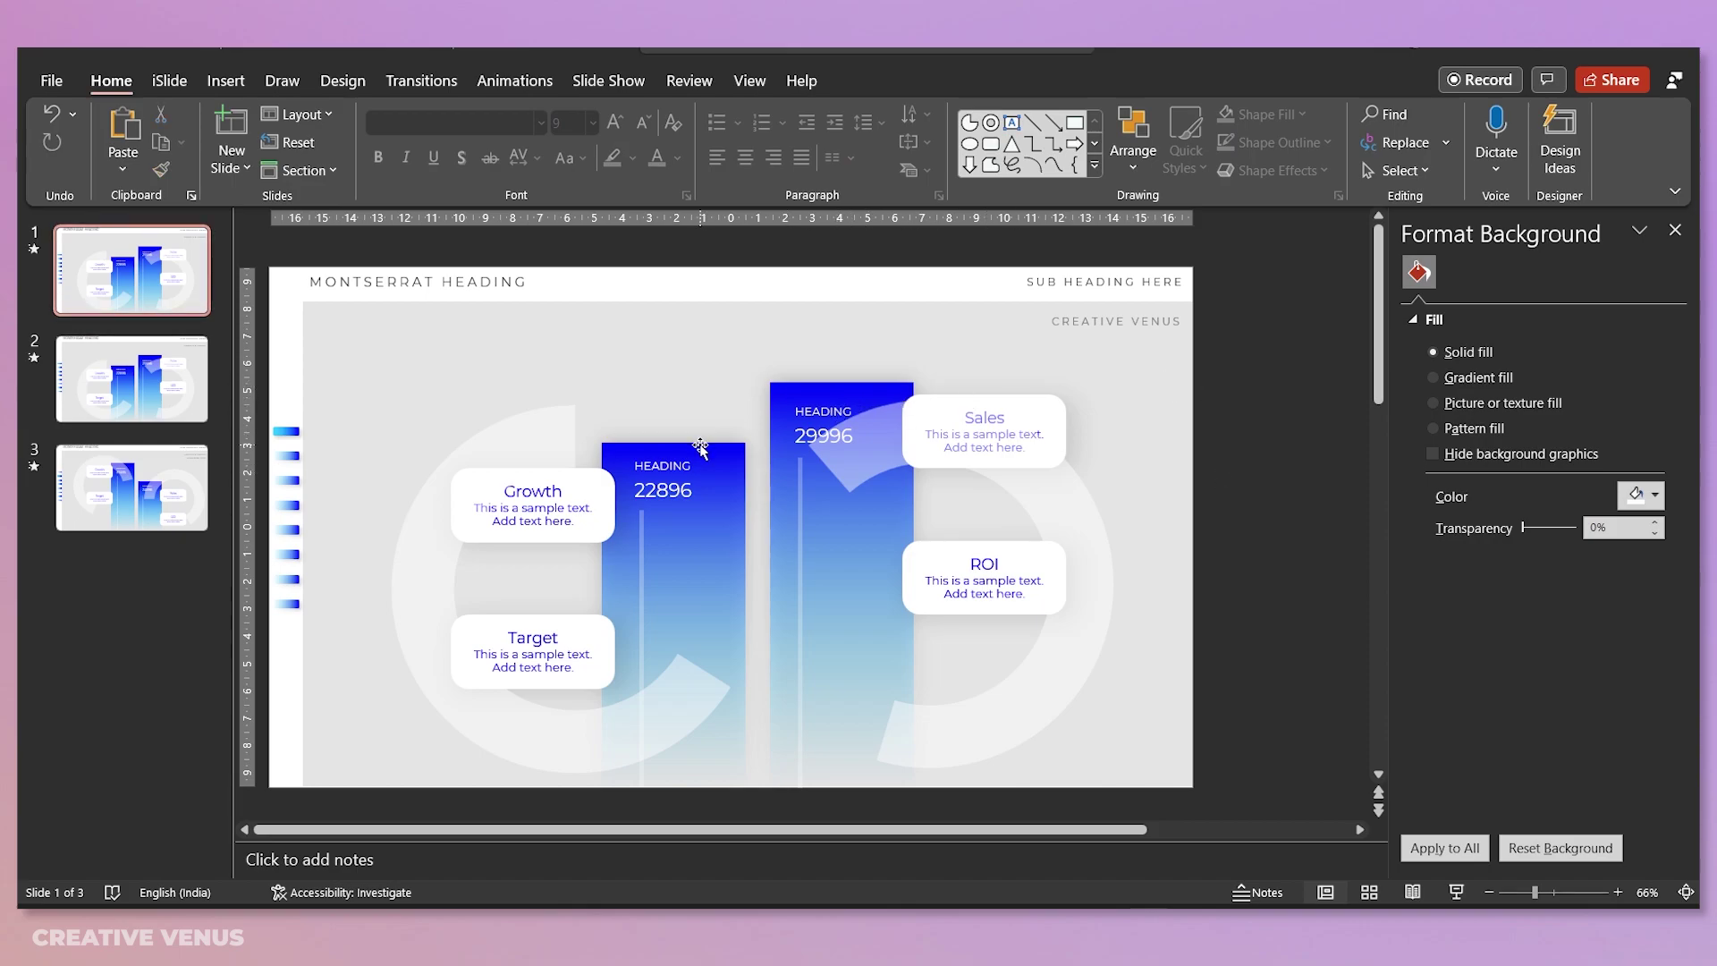
{"action": "scroll", "coordinate": [699, 447], "scroll_direction": "down", "scroll_amount": 3}
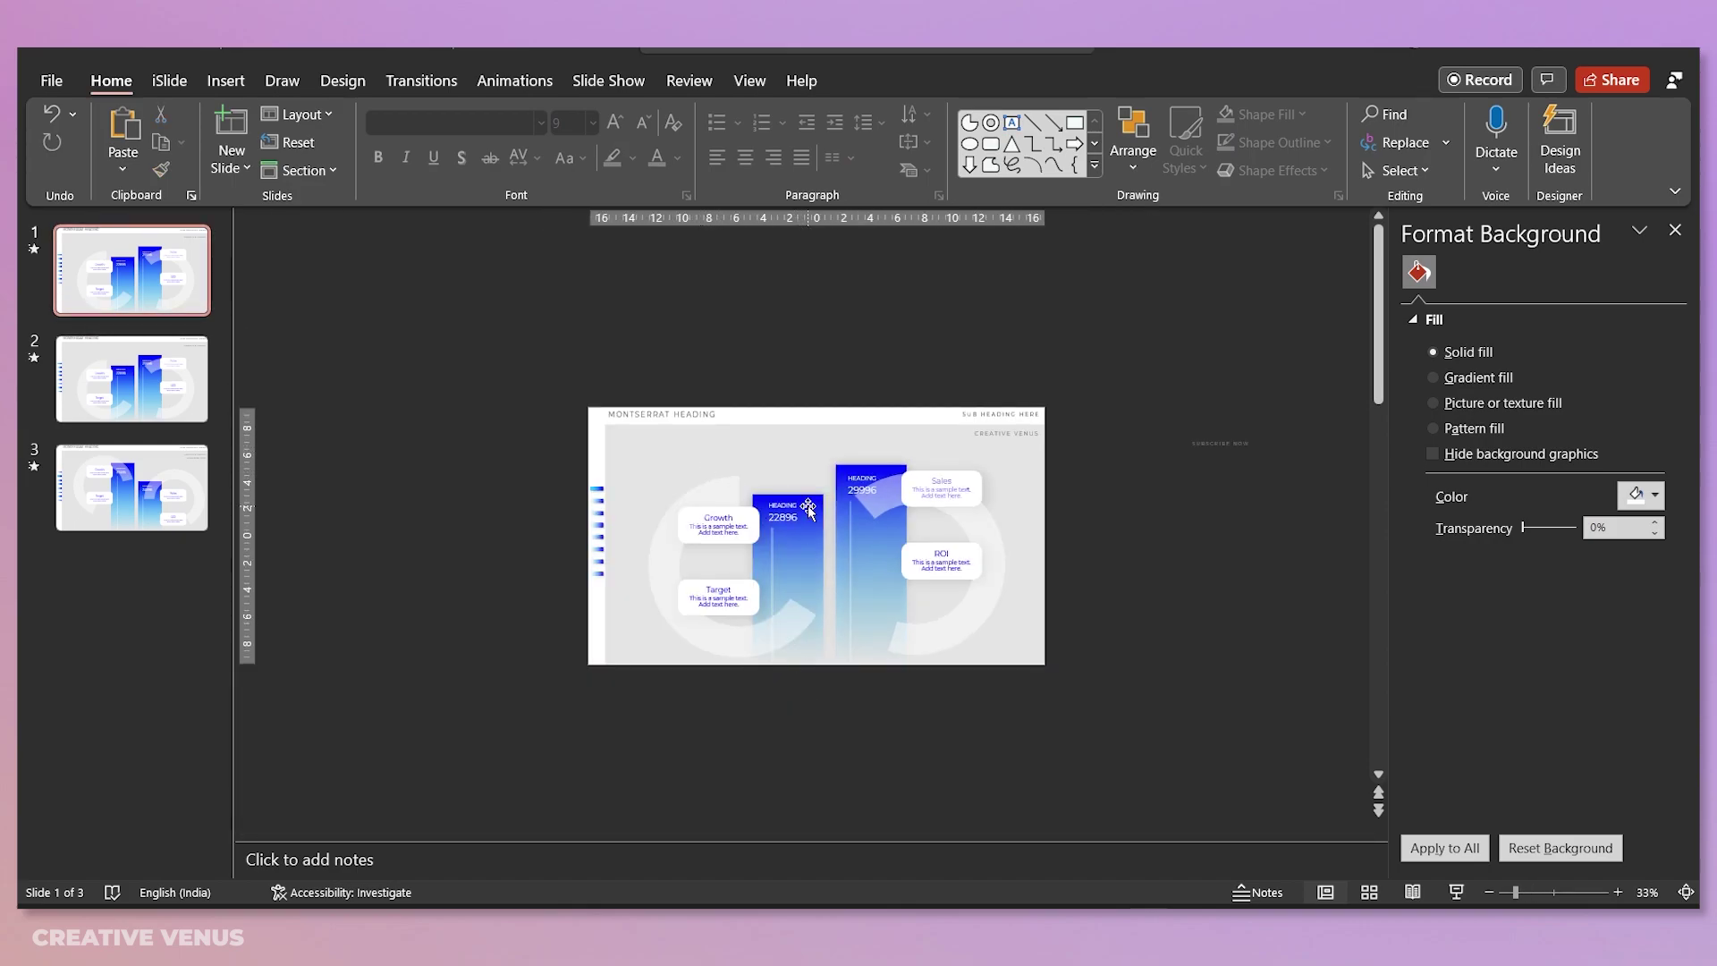
Step: Move both blue bars with their HEADING, 22896 and 29996 labels below slide 1
{"action": "left_click_drag", "start_coordinate": [721, 732], "coordinate": [869, 416]}
{"action": "left_click", "coordinate": [805, 732]}
{"action": "left_click_drag", "start_coordinate": [715, 732], "coordinate": [832, 433]}
{"action": "key", "text": "Down"}
{"action": "key", "text": "Down"}
{"action": "key", "text": "Down"}
{"action": "key", "text": "Down"}
{"action": "key", "text": "Down"}
{"action": "key", "text": "Down"}
{"action": "key", "text": "Down"}
{"action": "key", "text": "Down"}
{"action": "key", "text": "Down"}
{"action": "key", "text": "Down"}
{"action": "key", "text": "Down"}
{"action": "key", "text": "Down"}
{"action": "key", "text": "Down"}
{"action": "key", "text": "Down"}
{"action": "key", "text": "Down"}
{"action": "key", "text": "Down"}
{"action": "key", "text": "Down"}
{"action": "key", "text": "Down"}
{"action": "key", "text": "Down"}
{"action": "key", "text": "Down"}
{"action": "key", "text": "Down"}
{"action": "key", "text": "Down"}
{"action": "key", "text": "Down"}
{"action": "key", "text": "Down"}
{"action": "key", "text": "Down"}
{"action": "key", "text": "Down"}
{"action": "key", "text": "Down"}
{"action": "key", "text": "Down"}
{"action": "key", "text": "Down"}
{"action": "key", "text": "Down"}
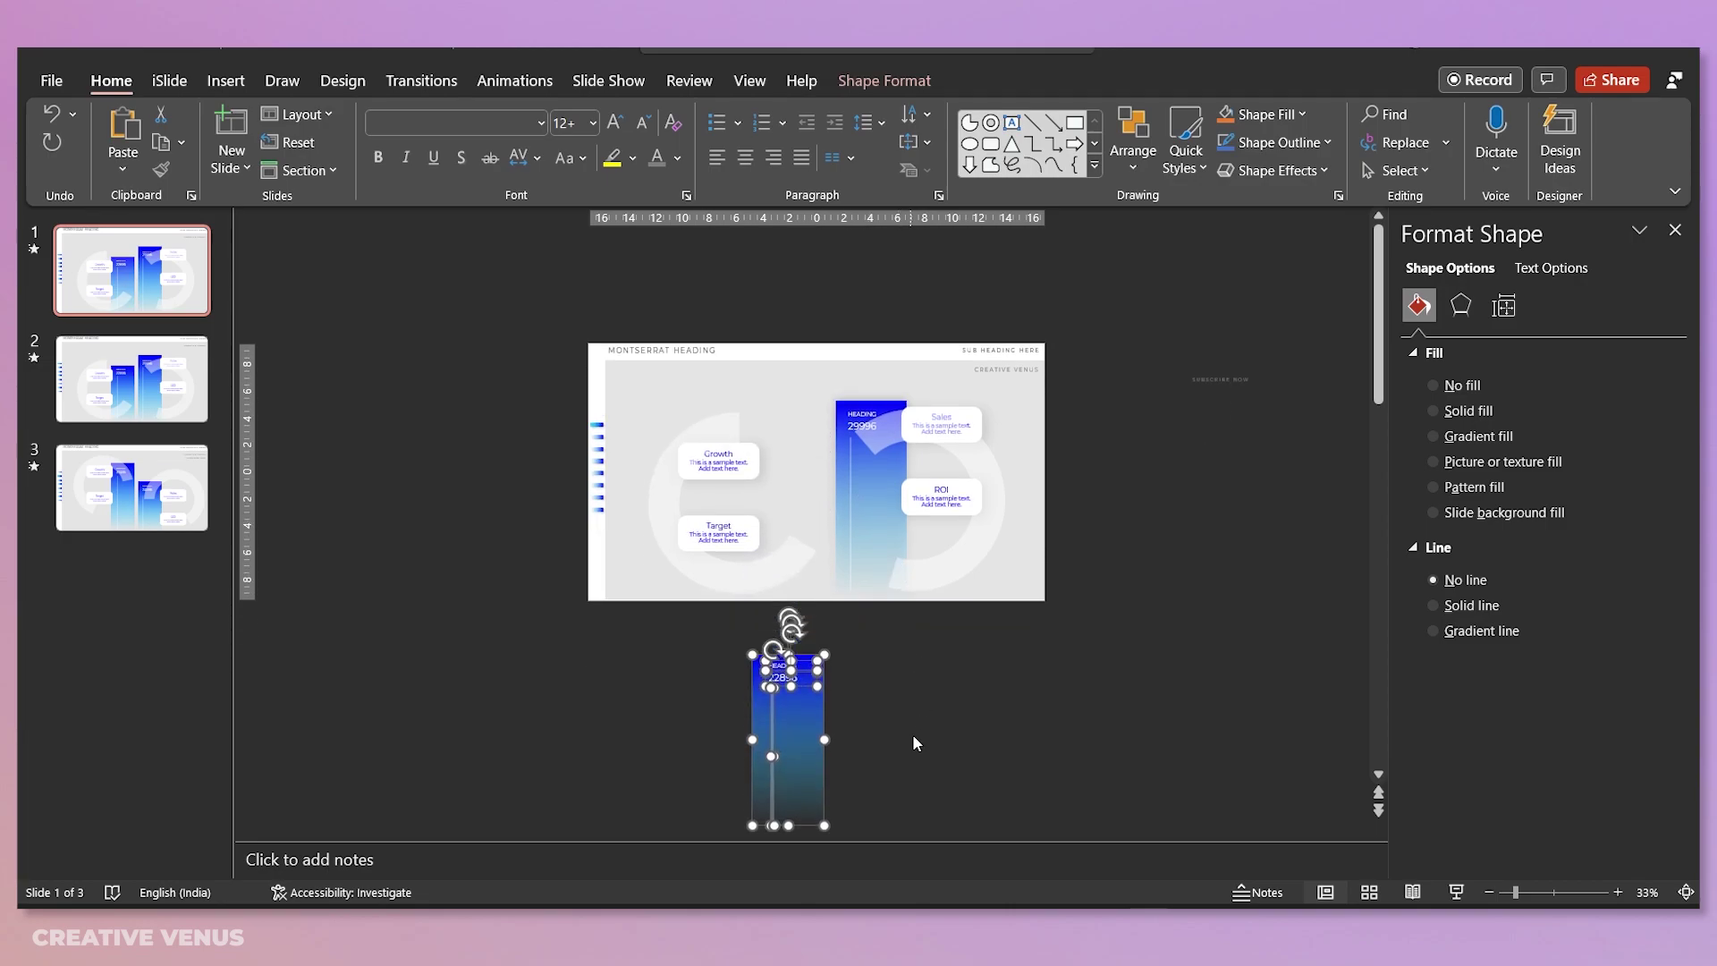
{"action": "left_click_drag", "start_coordinate": [930, 736], "coordinate": [832, 367]}
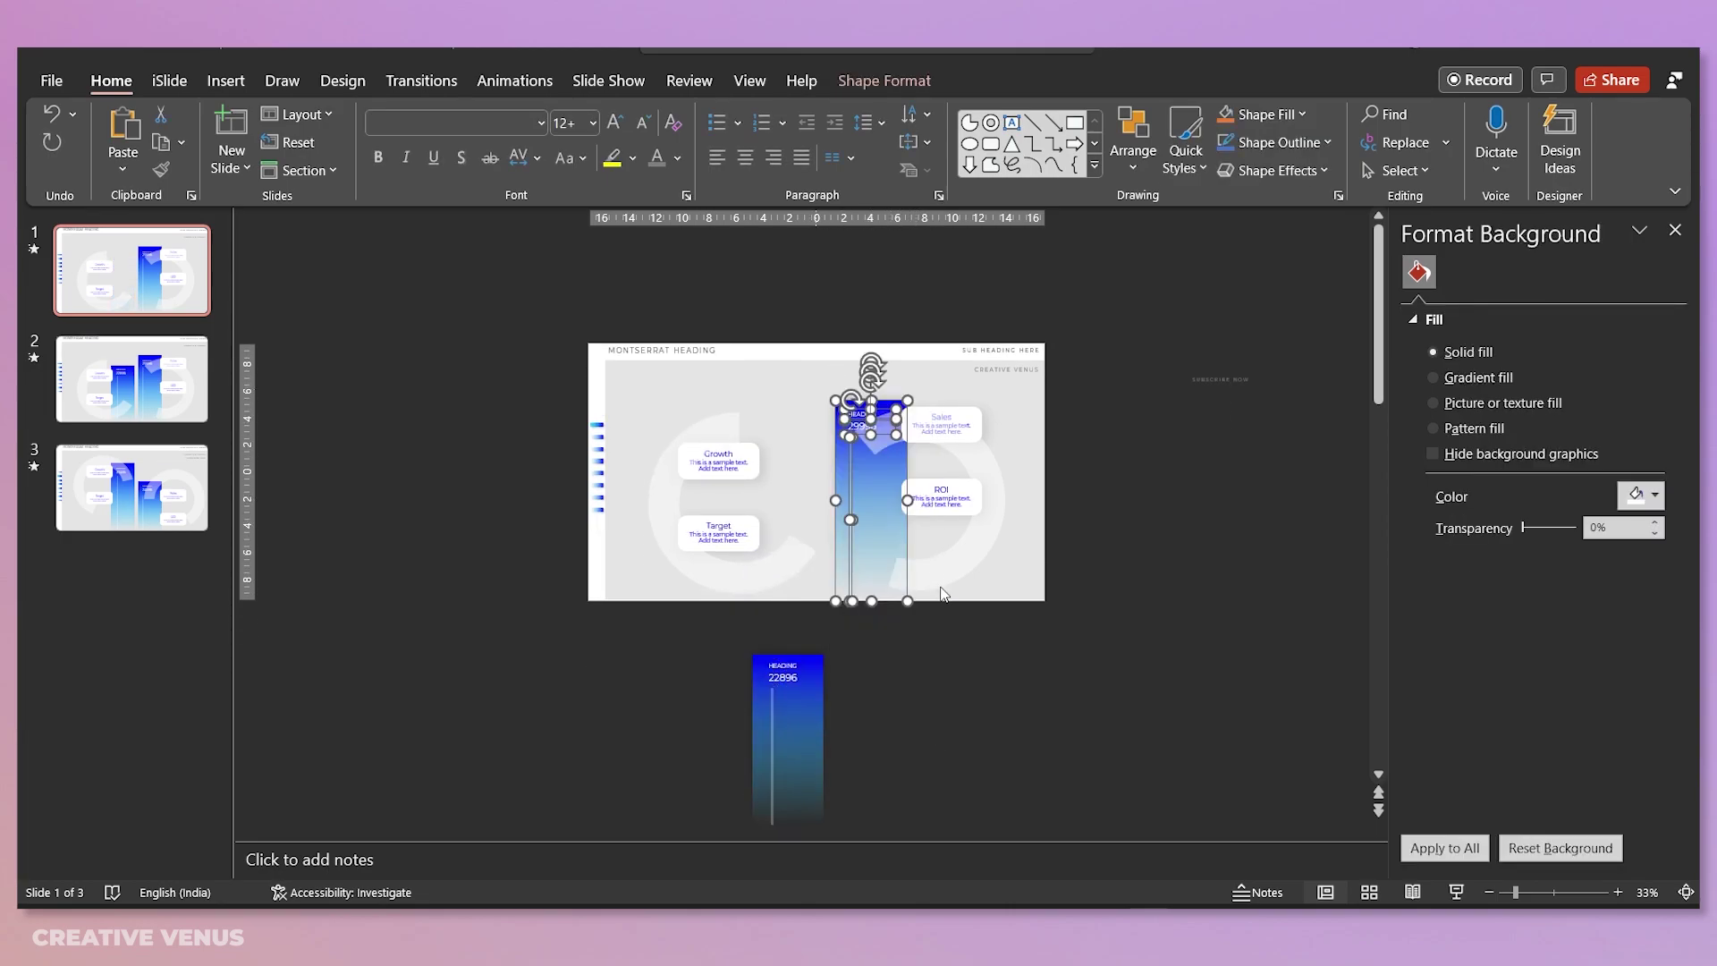
{"action": "key", "text": "Down"}
{"action": "key", "text": "Down"}
{"action": "key", "text": "Down"}
{"action": "key", "text": "Down"}
{"action": "key", "text": "Down"}
{"action": "key", "text": "Down"}
{"action": "key", "text": "Down"}
{"action": "key", "text": "Down"}
{"action": "key", "text": "Down"}
{"action": "key", "text": "Down"}
{"action": "key", "text": "Down"}
{"action": "key", "text": "Down"}
{"action": "key", "text": "Down"}
{"action": "key", "text": "Down"}
{"action": "key", "text": "Down"}
{"action": "key", "text": "Down"}
{"action": "key", "text": "Down"}
{"action": "key", "text": "Down"}
{"action": "key", "text": "Down"}
{"action": "key", "text": "Down"}
{"action": "key", "text": "Down"}
{"action": "key", "text": "Down"}
{"action": "key", "text": "Down"}
{"action": "key", "text": "Down"}
{"action": "key", "text": "Down"}
{"action": "key", "text": "Down"}
{"action": "key", "text": "Down"}
{"action": "key", "text": "Down"}
{"action": "key", "text": "Down"}
{"action": "key", "text": "Down"}
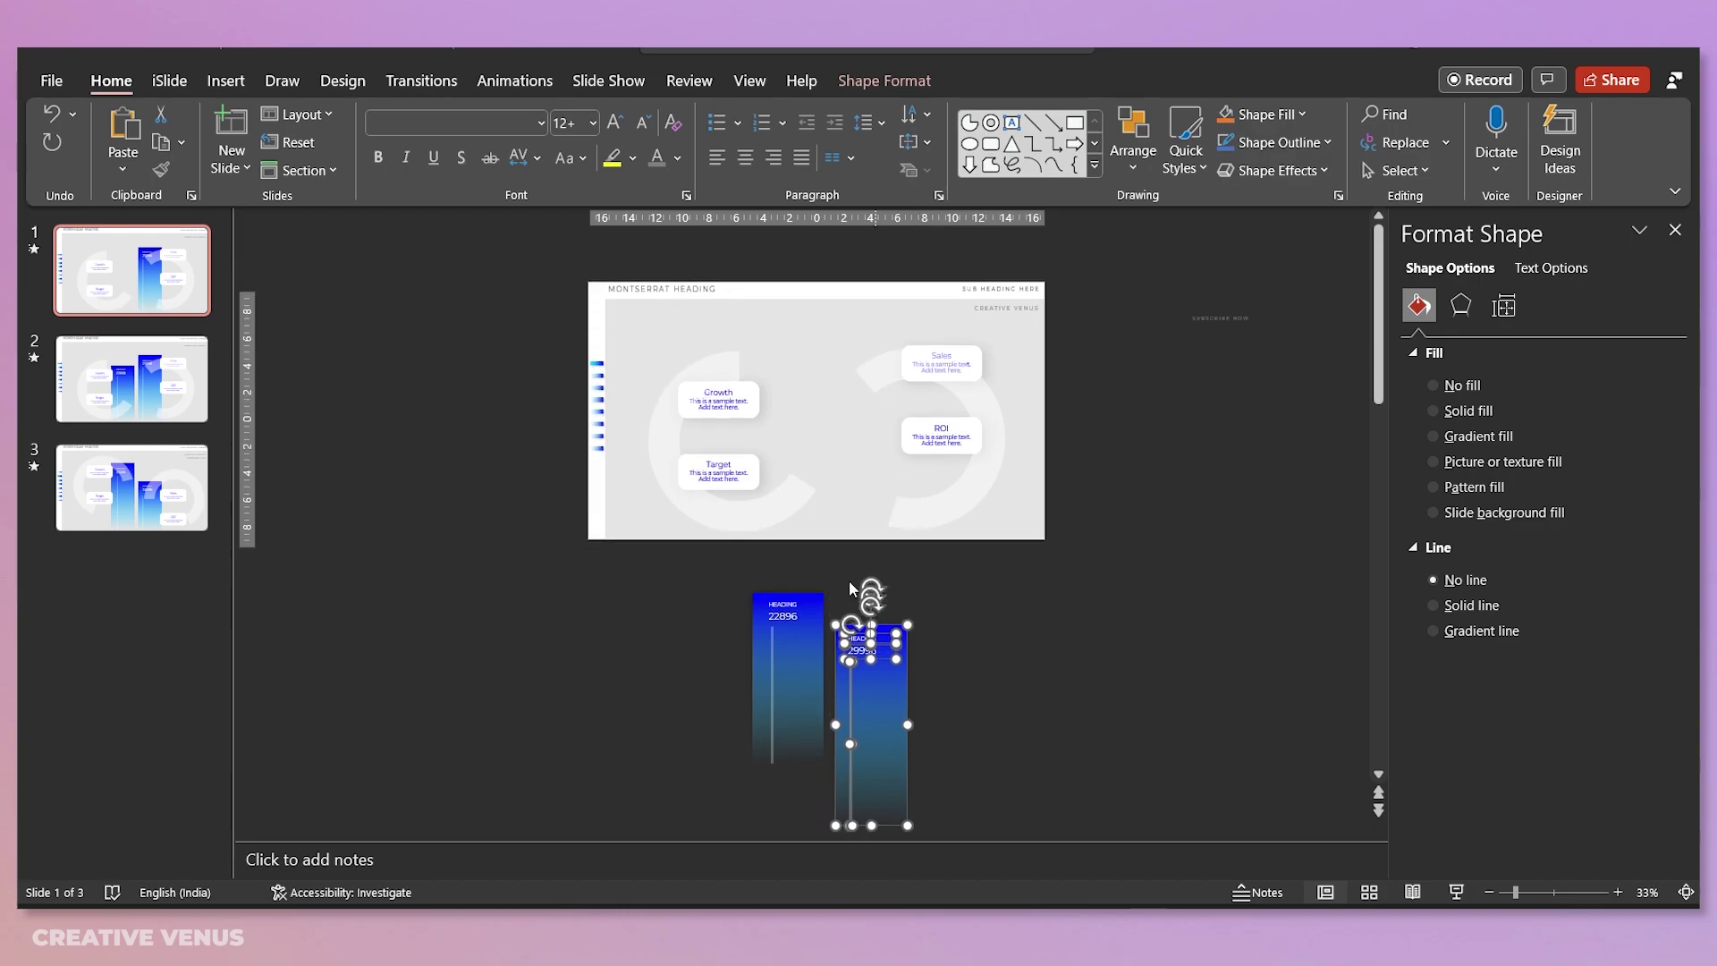
{"action": "key", "text": "Escape"}
Step: Move the Growth, Target, Sales and ROI callouts below slide 1
{"action": "left_click_drag", "start_coordinate": [646, 572], "coordinate": [781, 313]}
{"action": "key", "text": "Down"}
{"action": "key", "text": "Down"}
{"action": "key", "text": "Down"}
{"action": "key", "text": "Down"}
{"action": "key", "text": "Down"}
{"action": "key", "text": "Down"}
{"action": "key", "text": "Down"}
{"action": "key", "text": "Down"}
{"action": "key", "text": "Down"}
{"action": "key", "text": "Down"}
{"action": "key", "text": "Down"}
{"action": "key", "text": "Down"}
{"action": "key", "text": "Down"}
{"action": "key", "text": "Down"}
{"action": "key", "text": "Down"}
{"action": "key", "text": "Down"}
{"action": "key", "text": "Down"}
{"action": "key", "text": "Down"}
{"action": "key", "text": "Down"}
{"action": "key", "text": "Down"}
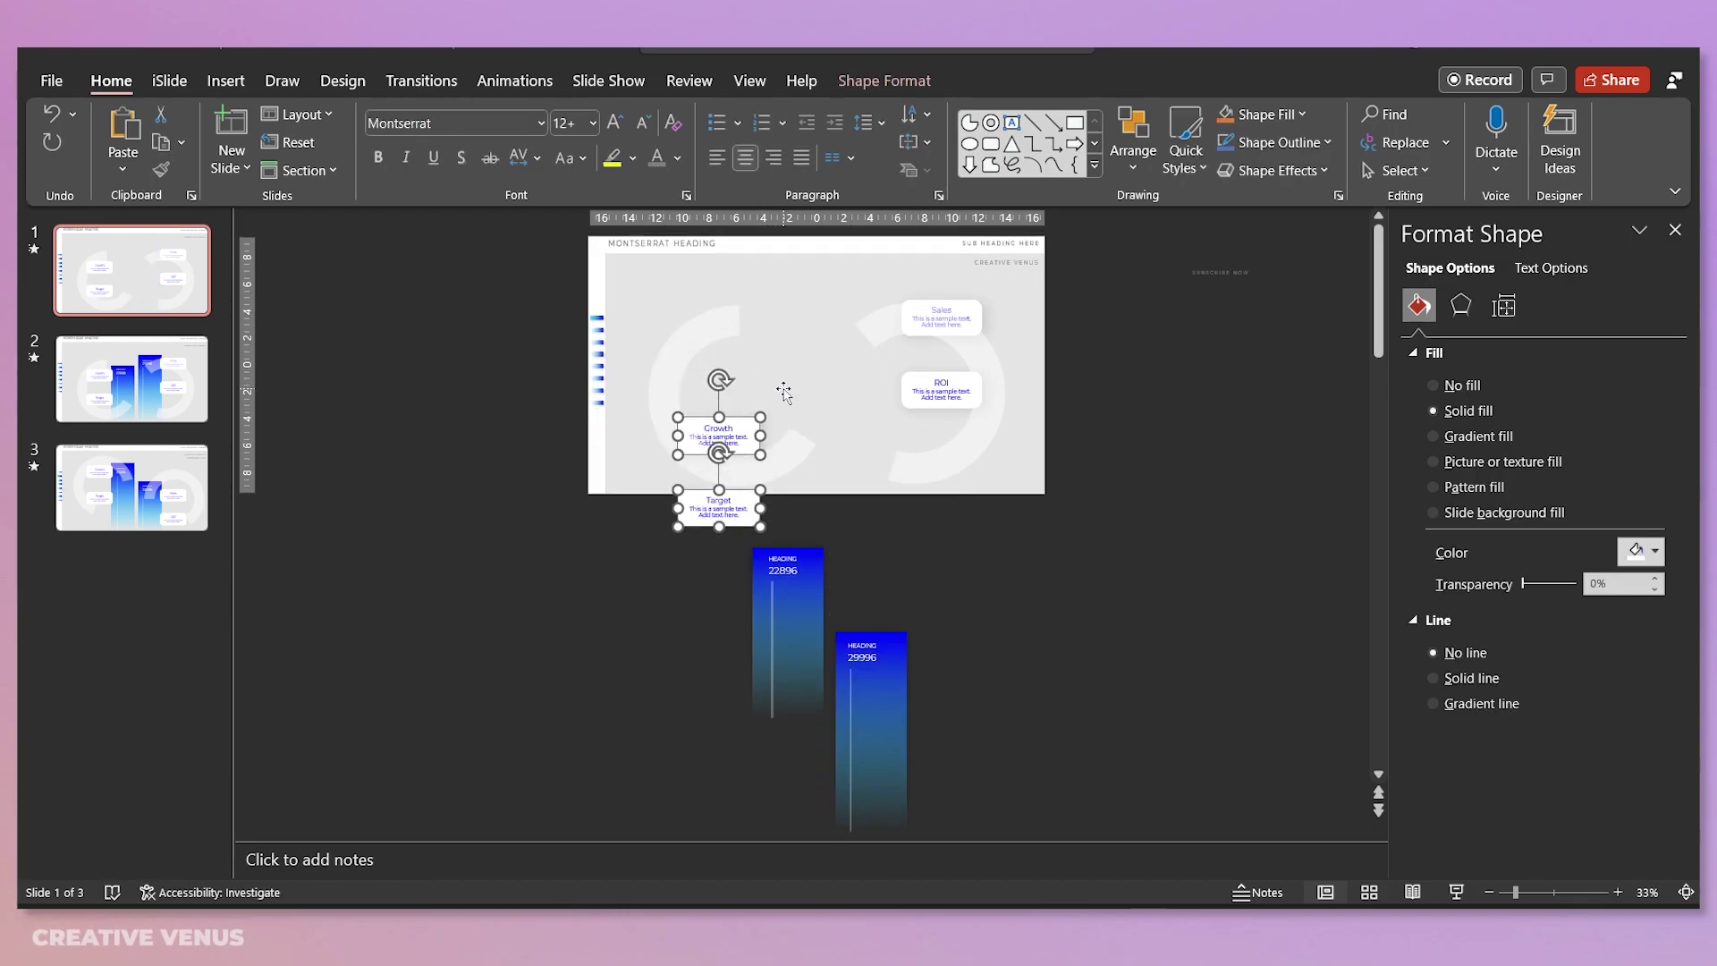
{"action": "key", "text": "Down"}
{"action": "key", "text": "Down"}
{"action": "key", "text": "Down"}
{"action": "key", "text": "Down"}
{"action": "key", "text": "Down"}
{"action": "key", "text": "Down"}
{"action": "key", "text": "Down"}
{"action": "key", "text": "Down"}
{"action": "key", "text": "Down"}
{"action": "left_click_drag", "start_coordinate": [1012, 563], "coordinate": [895, 259]}
{"action": "key", "text": "Down"}
{"action": "key", "text": "Down"}
{"action": "key", "text": "Down"}
{"action": "key", "text": "Down"}
{"action": "key", "text": "Down"}
{"action": "key", "text": "Down"}
{"action": "key", "text": "Down"}
{"action": "key", "text": "Down"}
{"action": "key", "text": "Down"}
{"action": "key", "text": "Down"}
{"action": "key", "text": "Down"}
{"action": "key", "text": "Down"}
{"action": "key", "text": "Down"}
{"action": "key", "text": "Down"}
{"action": "key", "text": "Down"}
{"action": "key", "text": "Down"}
{"action": "key", "text": "Down"}
{"action": "key", "text": "Down"}
{"action": "key", "text": "Down"}
{"action": "key", "text": "Down"}
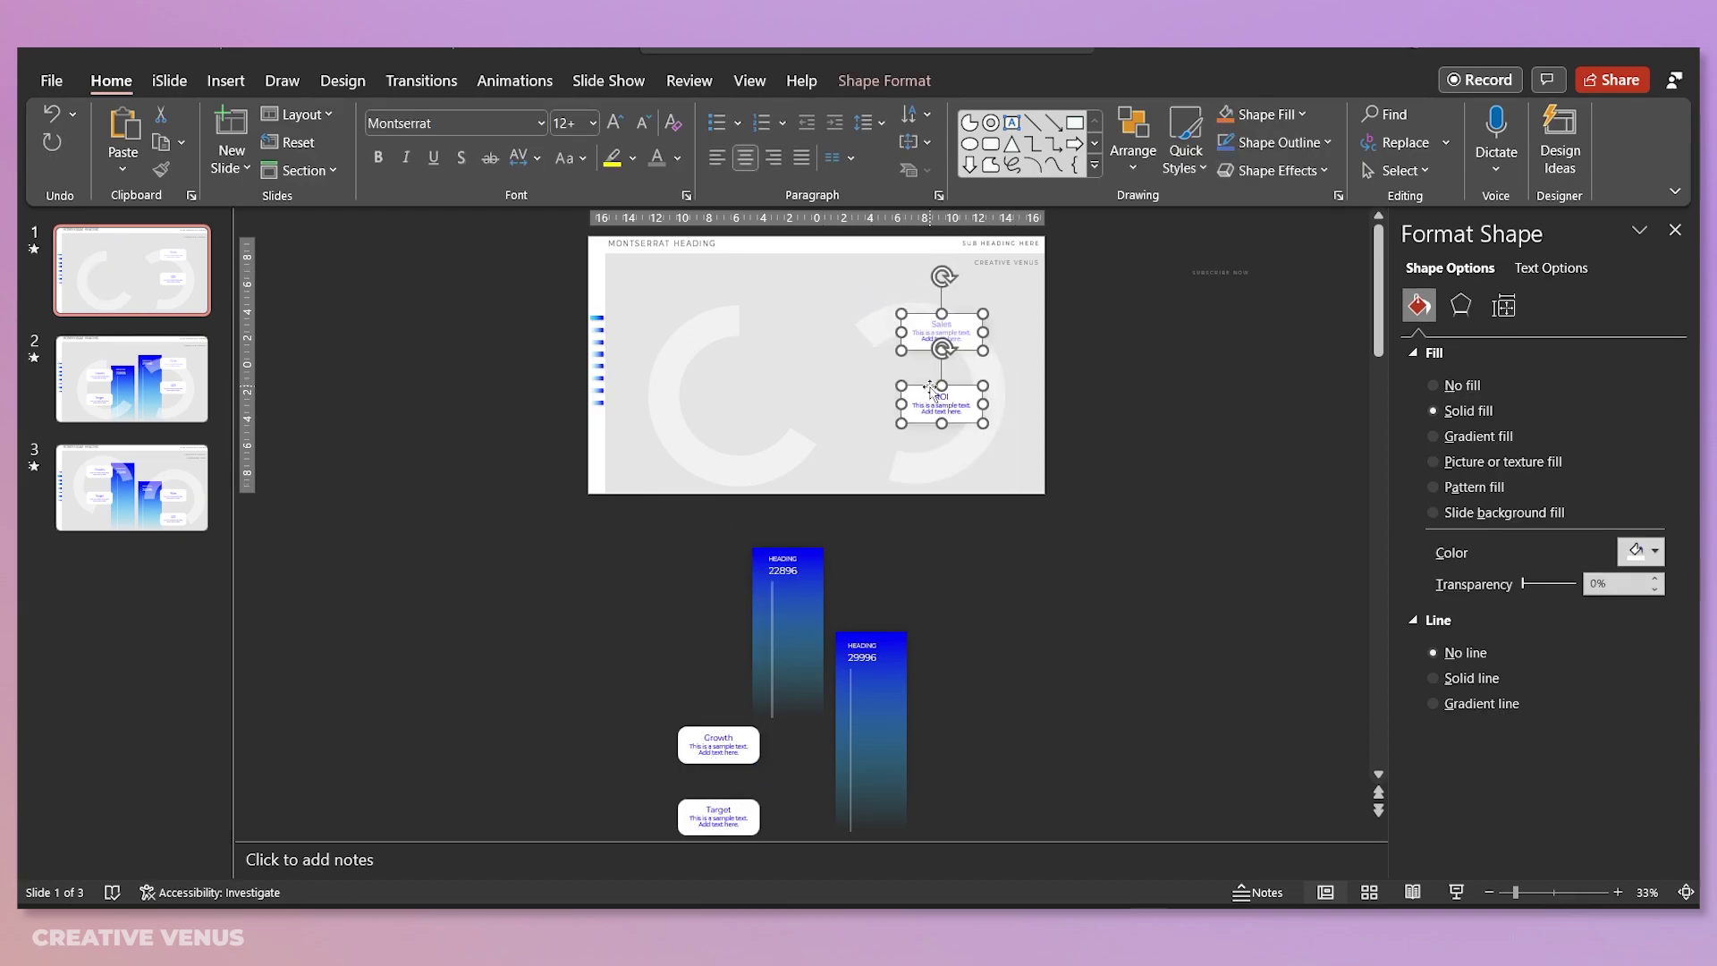
{"action": "key", "text": "Down"}
{"action": "key", "text": "Down"}
{"action": "key", "text": "Down"}
{"action": "key", "text": "Down"}
{"action": "key", "text": "Down"}
{"action": "key", "text": "Down"}
{"action": "key", "text": "Down"}
{"action": "key", "text": "Down"}
{"action": "key", "text": "Down"}
{"action": "key", "text": "Down"}
{"action": "key", "text": "Down"}
{"action": "key", "text": "Down"}
{"action": "key", "text": "Down"}
{"action": "key", "text": "Down"}
{"action": "key", "text": "Down"}
{"action": "key", "text": "Down"}
{"action": "key", "text": "Down"}
{"action": "key", "text": "Down"}
{"action": "key", "text": "Down"}
{"action": "key", "text": "Down"}
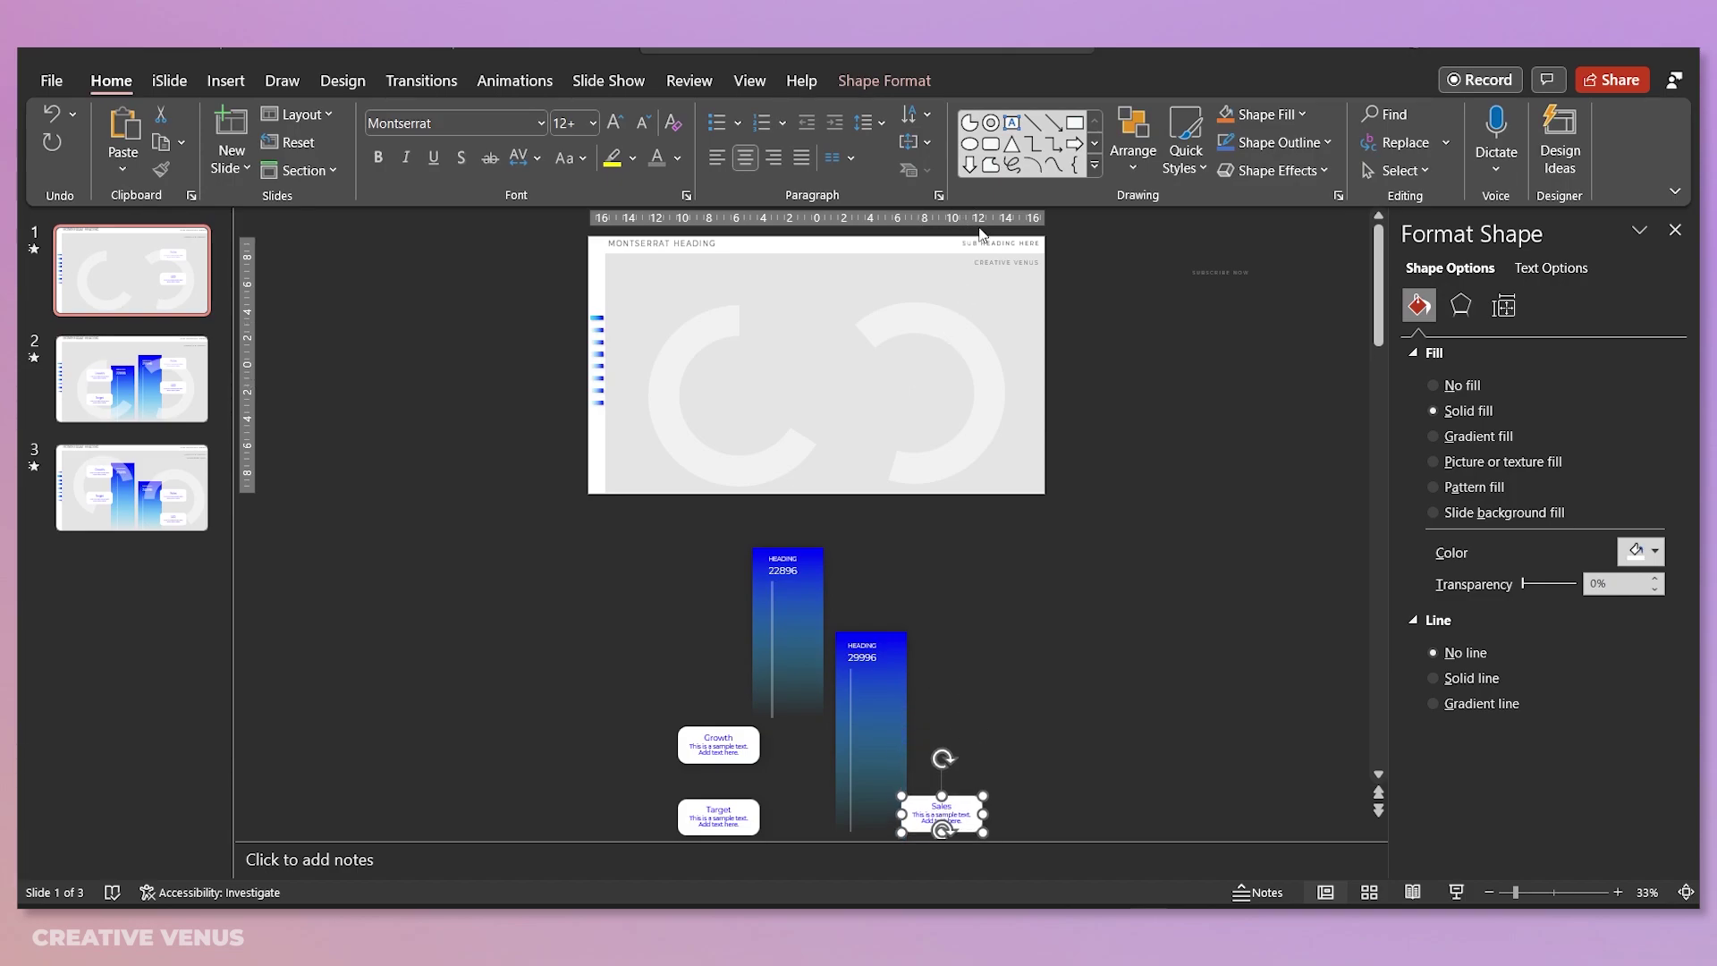
Step: Push the CREATIVE VENUS branding box off slide 1's right side
{"action": "left_click", "coordinate": [1017, 264]}
{"action": "left_click", "coordinate": [1016, 268]}
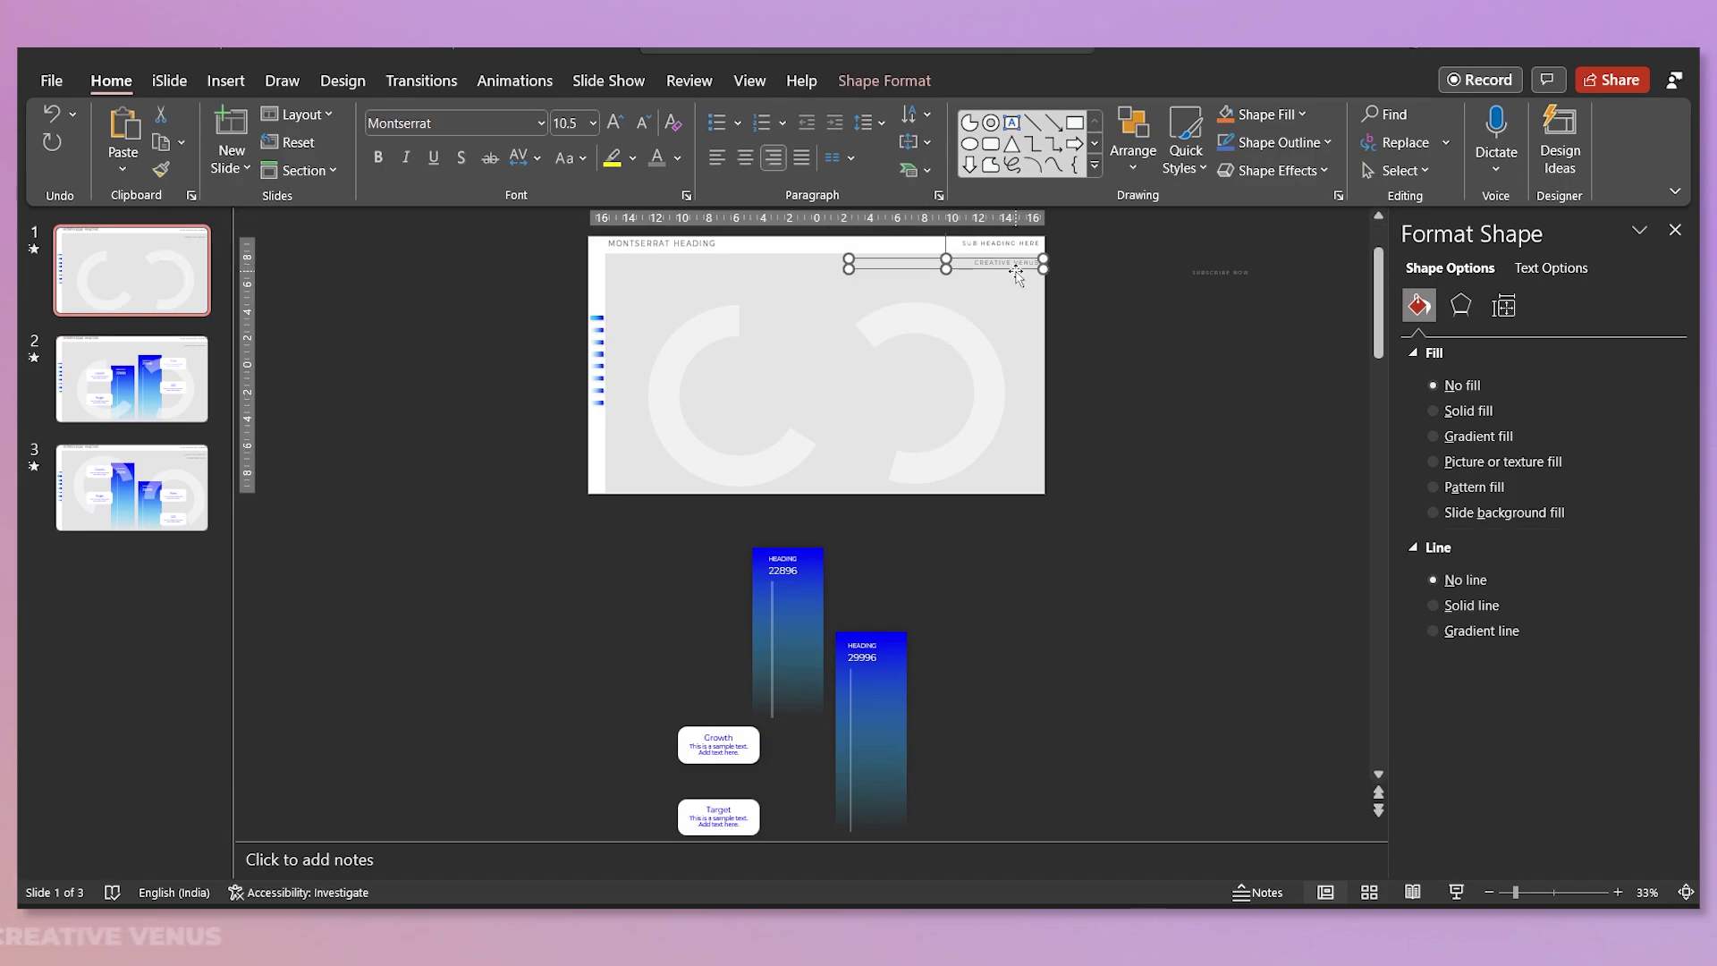
{"action": "key", "text": "Right"}
{"action": "key", "text": "Right"}
{"action": "key", "text": "Right"}
{"action": "key", "text": "Right"}
{"action": "key", "text": "Right"}
{"action": "key", "text": "Right"}
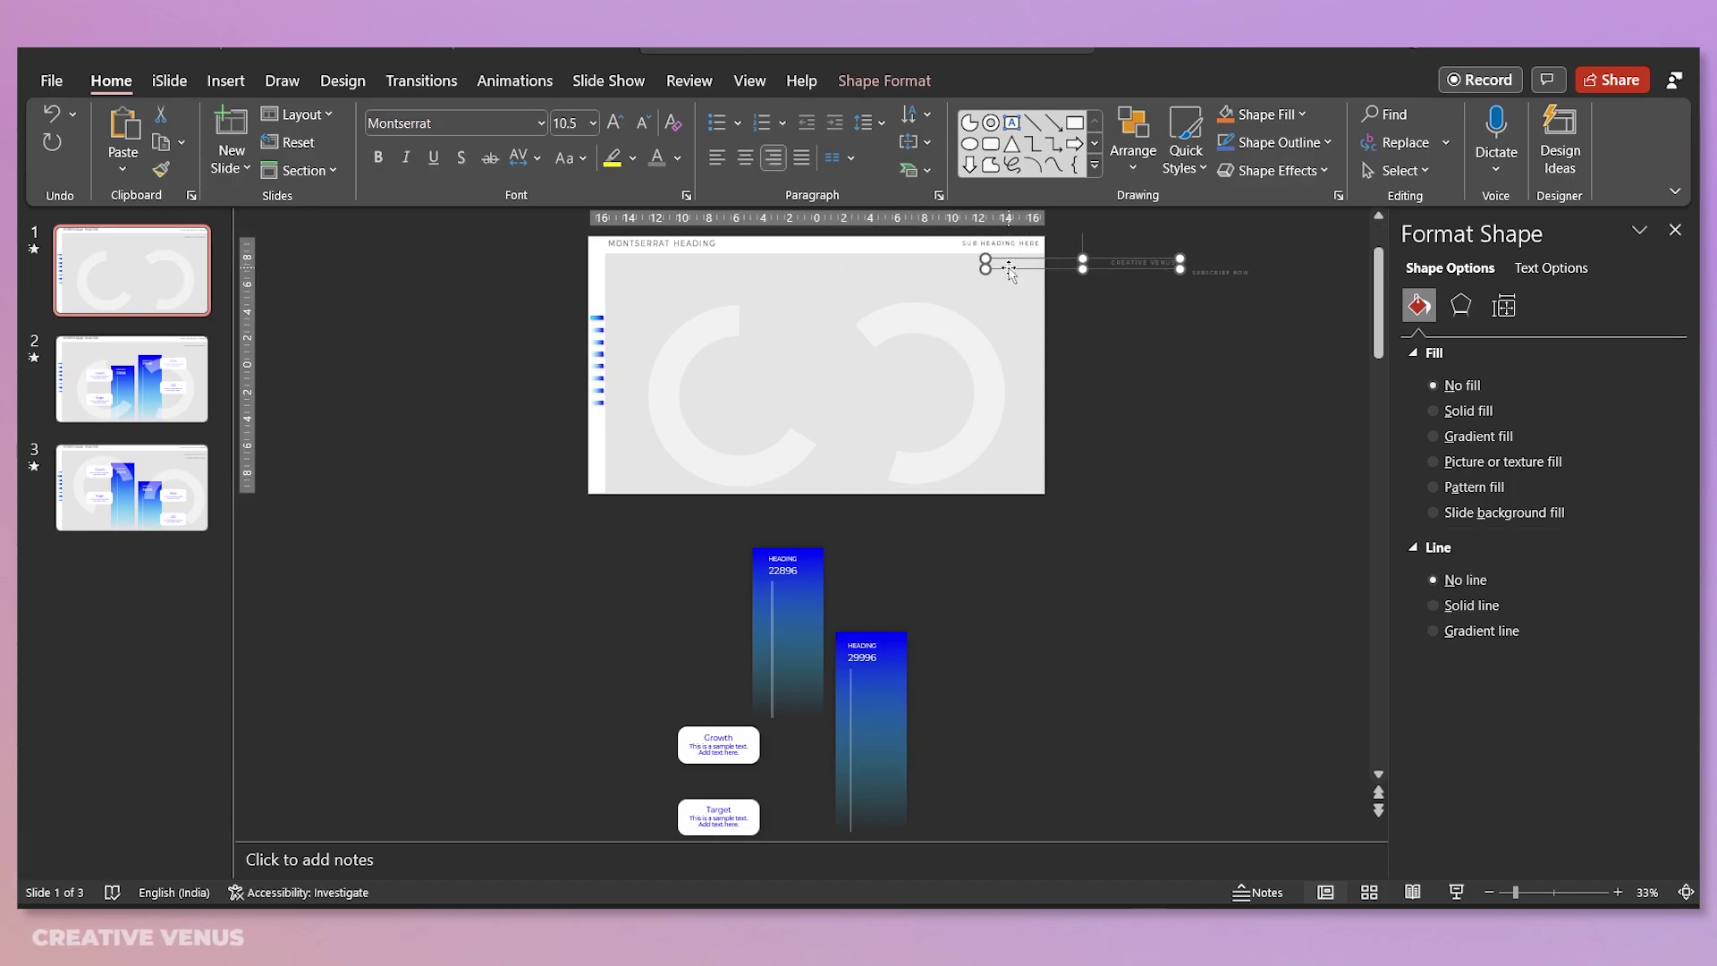
{"action": "left_click", "coordinate": [1086, 421]}
{"action": "left_click", "coordinate": [752, 459]}
Step: Move the left pale arc further left and rotate it to open leftward
{"action": "key", "text": "Left"}
{"action": "key", "text": "Left"}
{"action": "key", "text": "Left"}
{"action": "key", "text": "Left"}
{"action": "key", "text": "Left"}
{"action": "key", "text": "Left"}
{"action": "key", "text": "Left"}
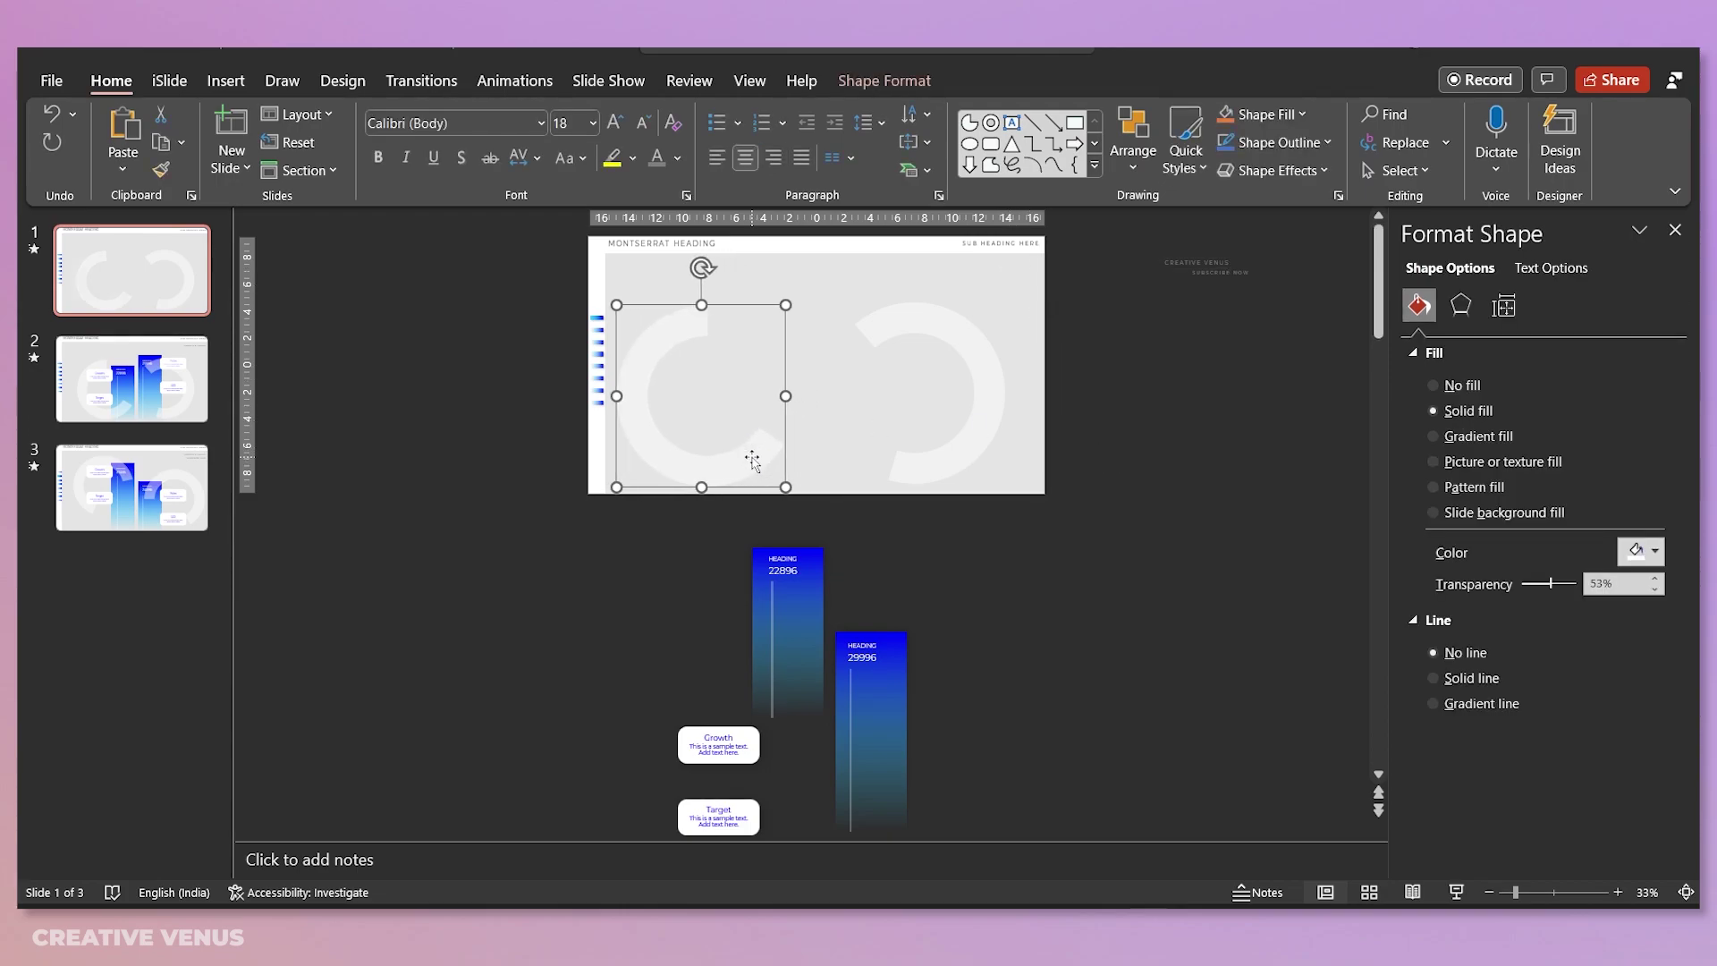
{"action": "left_click_drag", "start_coordinate": [699, 267], "coordinate": [779, 425]}
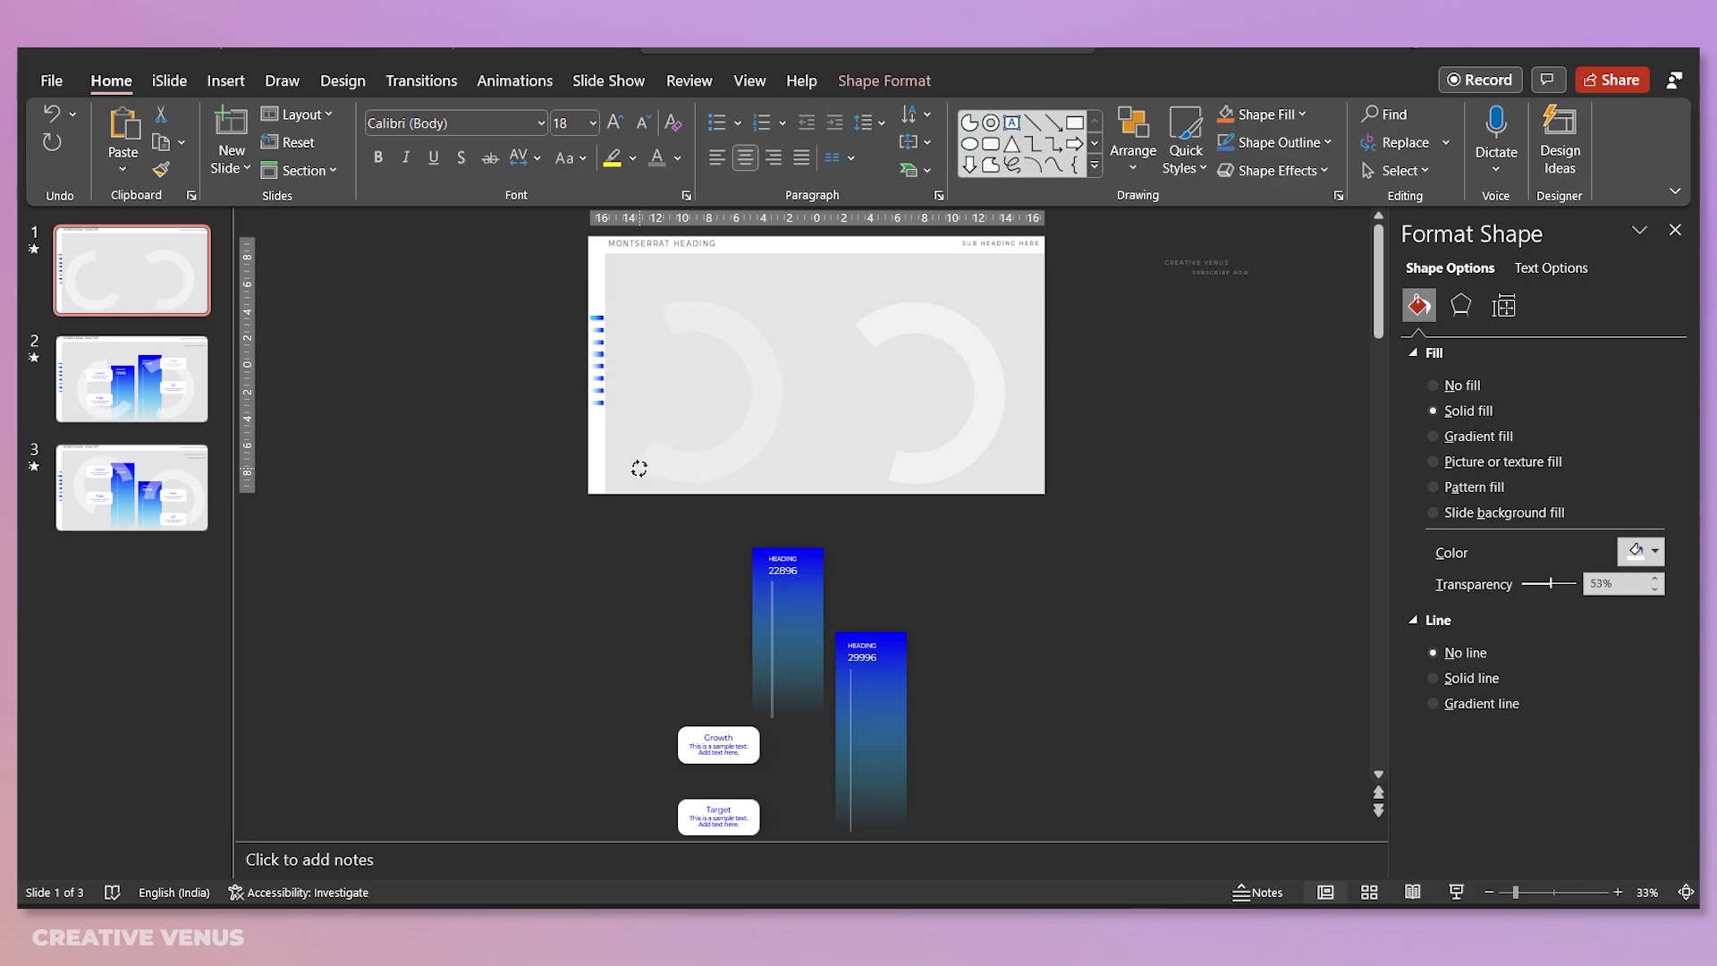
{"action": "left_click_drag", "start_coordinate": [638, 468], "coordinate": [617, 487]}
Step: Move the right pale arc further right and rotate it to open rightward, undoing an accidental background move
{"action": "left_click", "coordinate": [936, 319]}
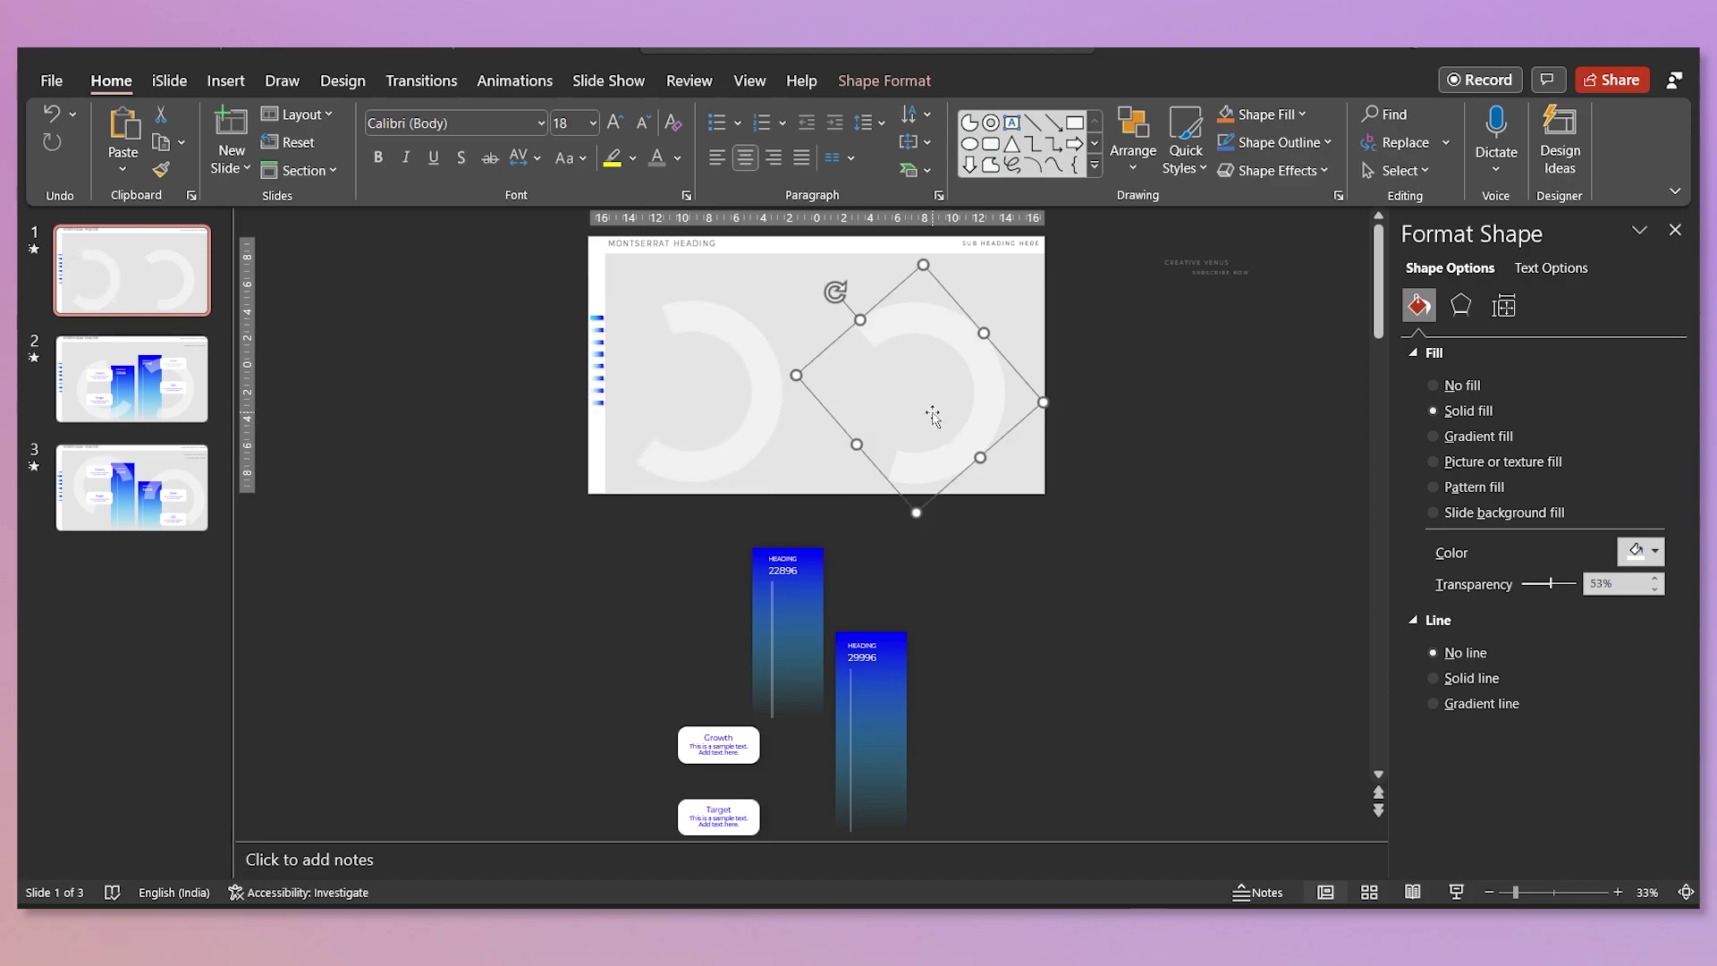
{"action": "key", "text": "Right"}
{"action": "key", "text": "Right"}
{"action": "key", "text": "Right"}
{"action": "key", "text": "Right"}
{"action": "key", "text": "Right"}
{"action": "key", "text": "Right"}
{"action": "key", "text": "Right"}
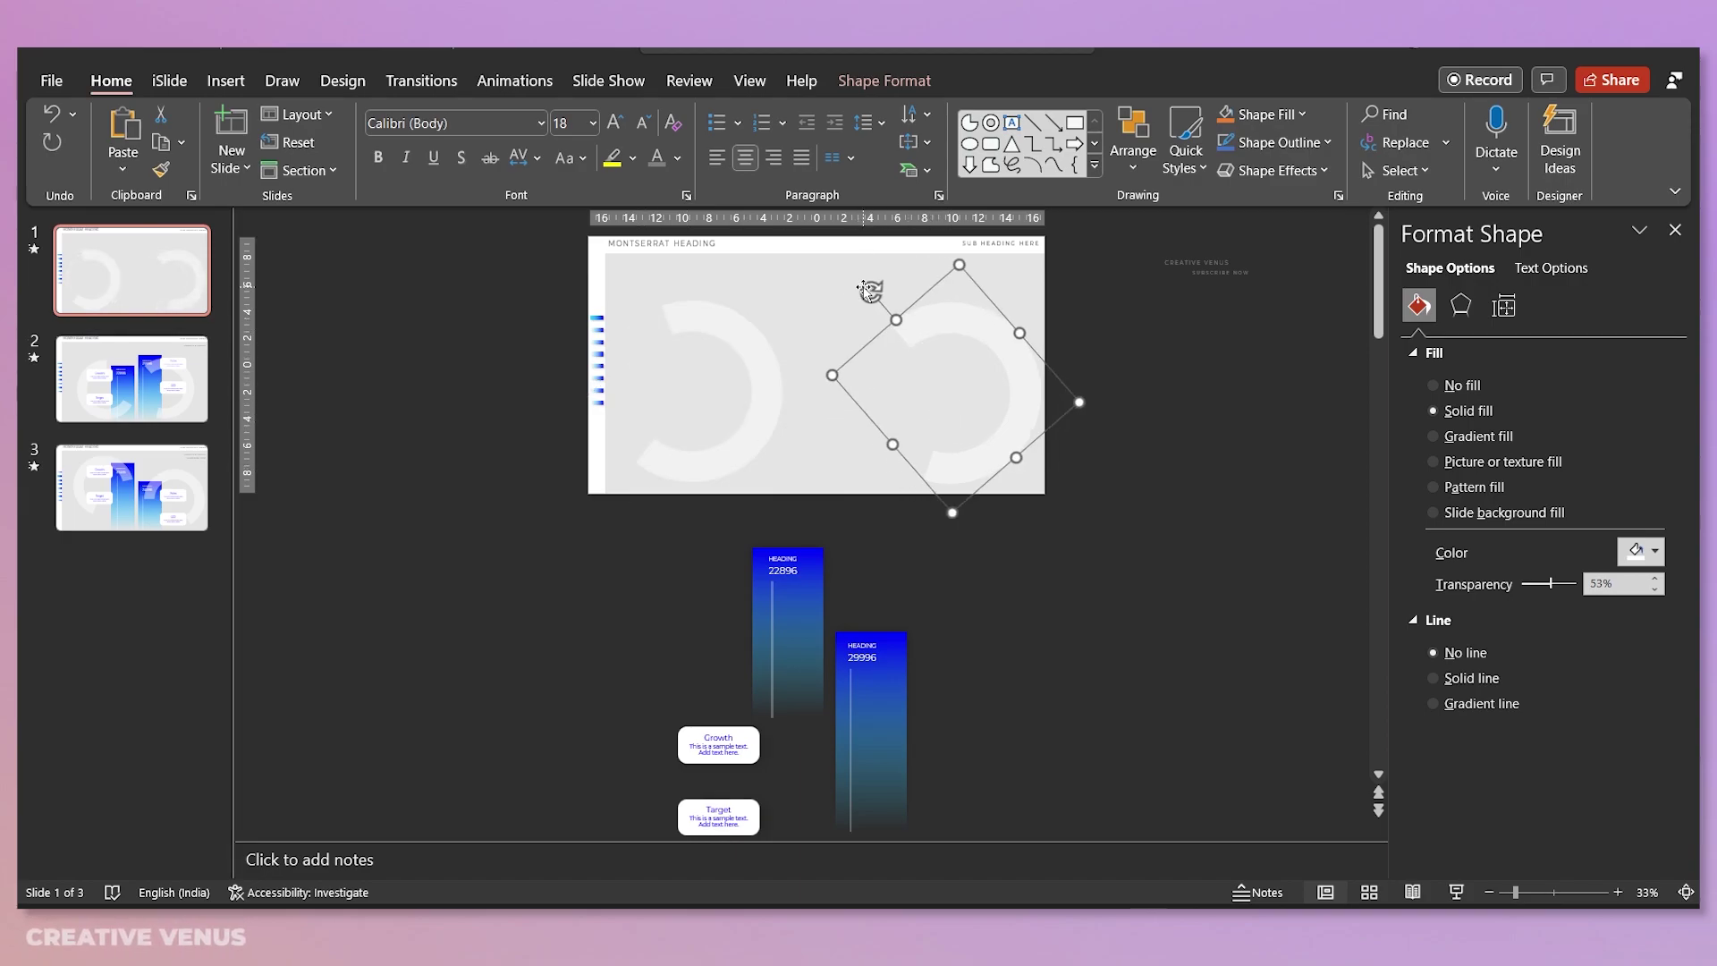
{"action": "left_click", "coordinate": [857, 298]}
{"action": "key", "text": "ctrl+z"}
{"action": "left_click", "coordinate": [942, 320]}
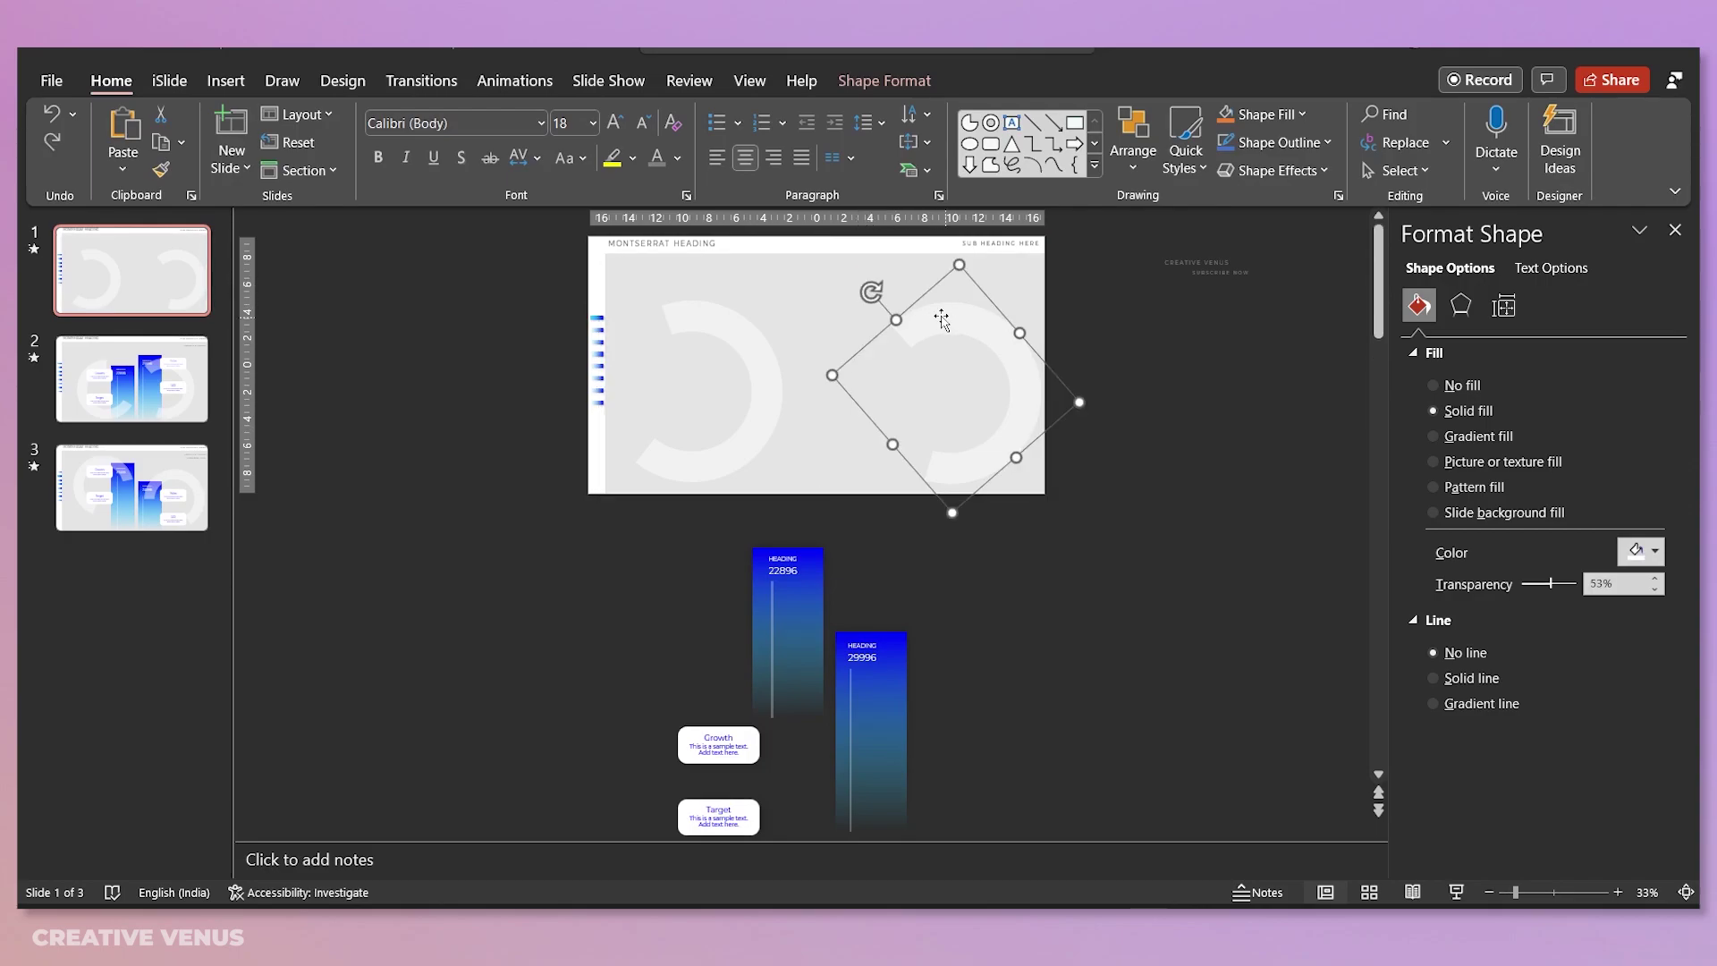
{"action": "left_click_drag", "start_coordinate": [870, 291], "coordinate": [823, 397]}
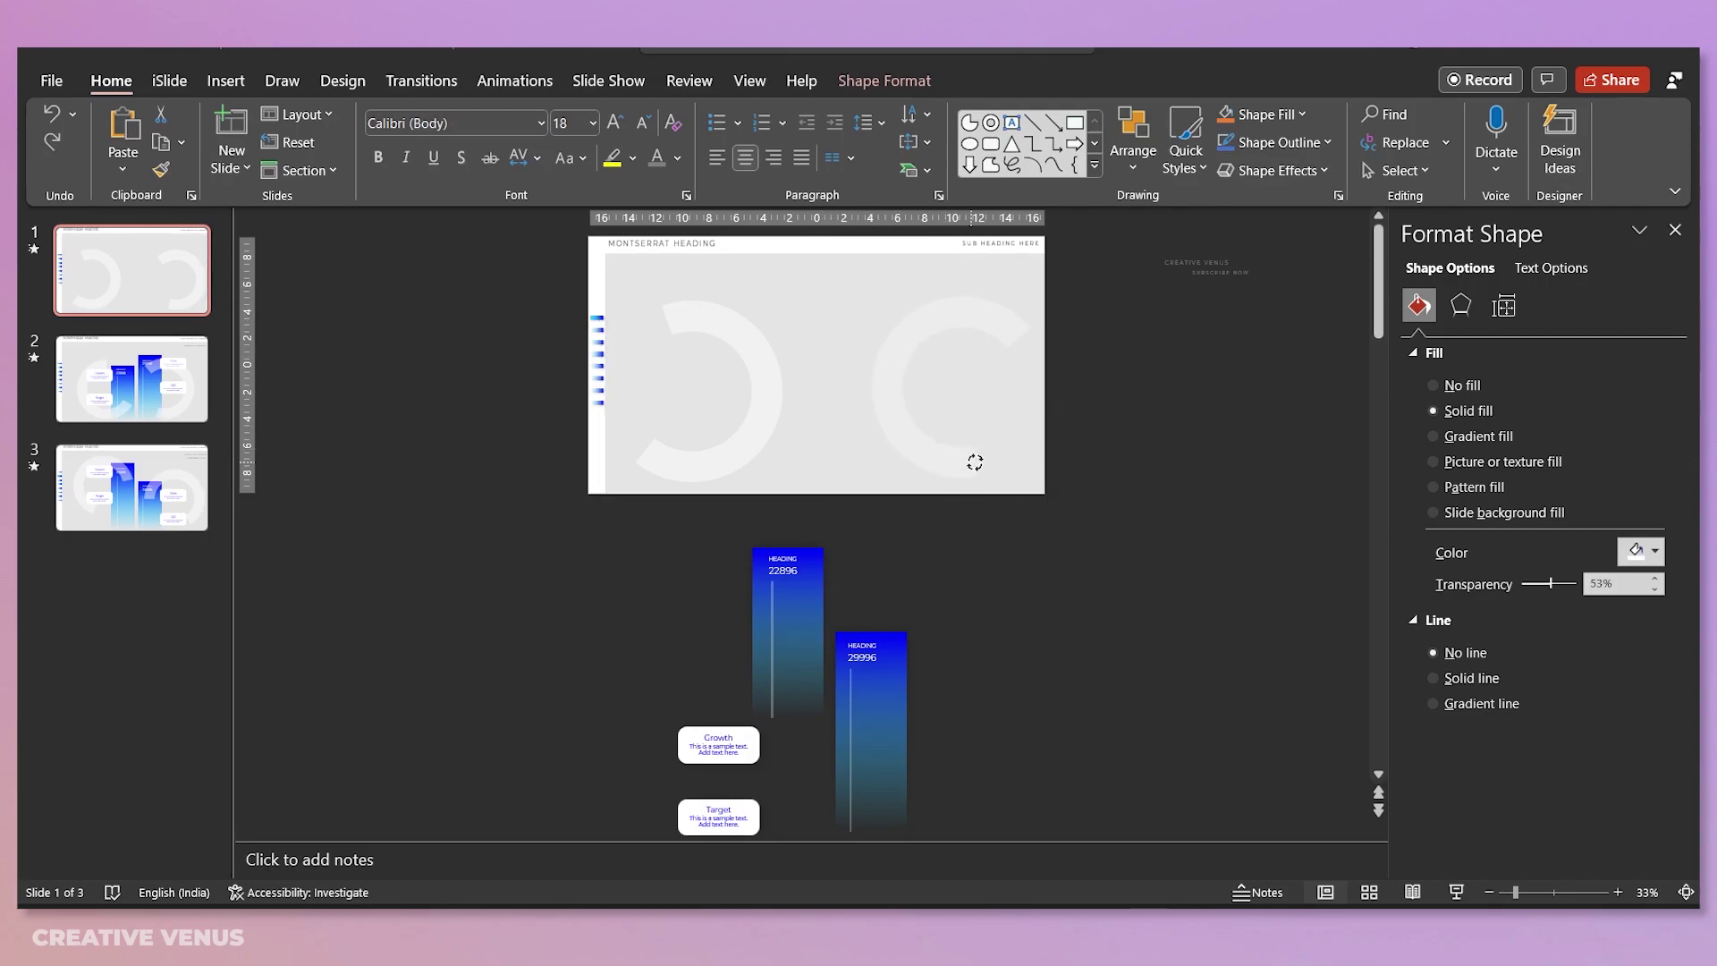
{"action": "left_click_drag", "start_coordinate": [1017, 462], "coordinate": [1048, 465]}
{"action": "left_click", "coordinate": [567, 436]}
{"action": "left_click_drag", "start_coordinate": [567, 436], "coordinate": [650, 292]}
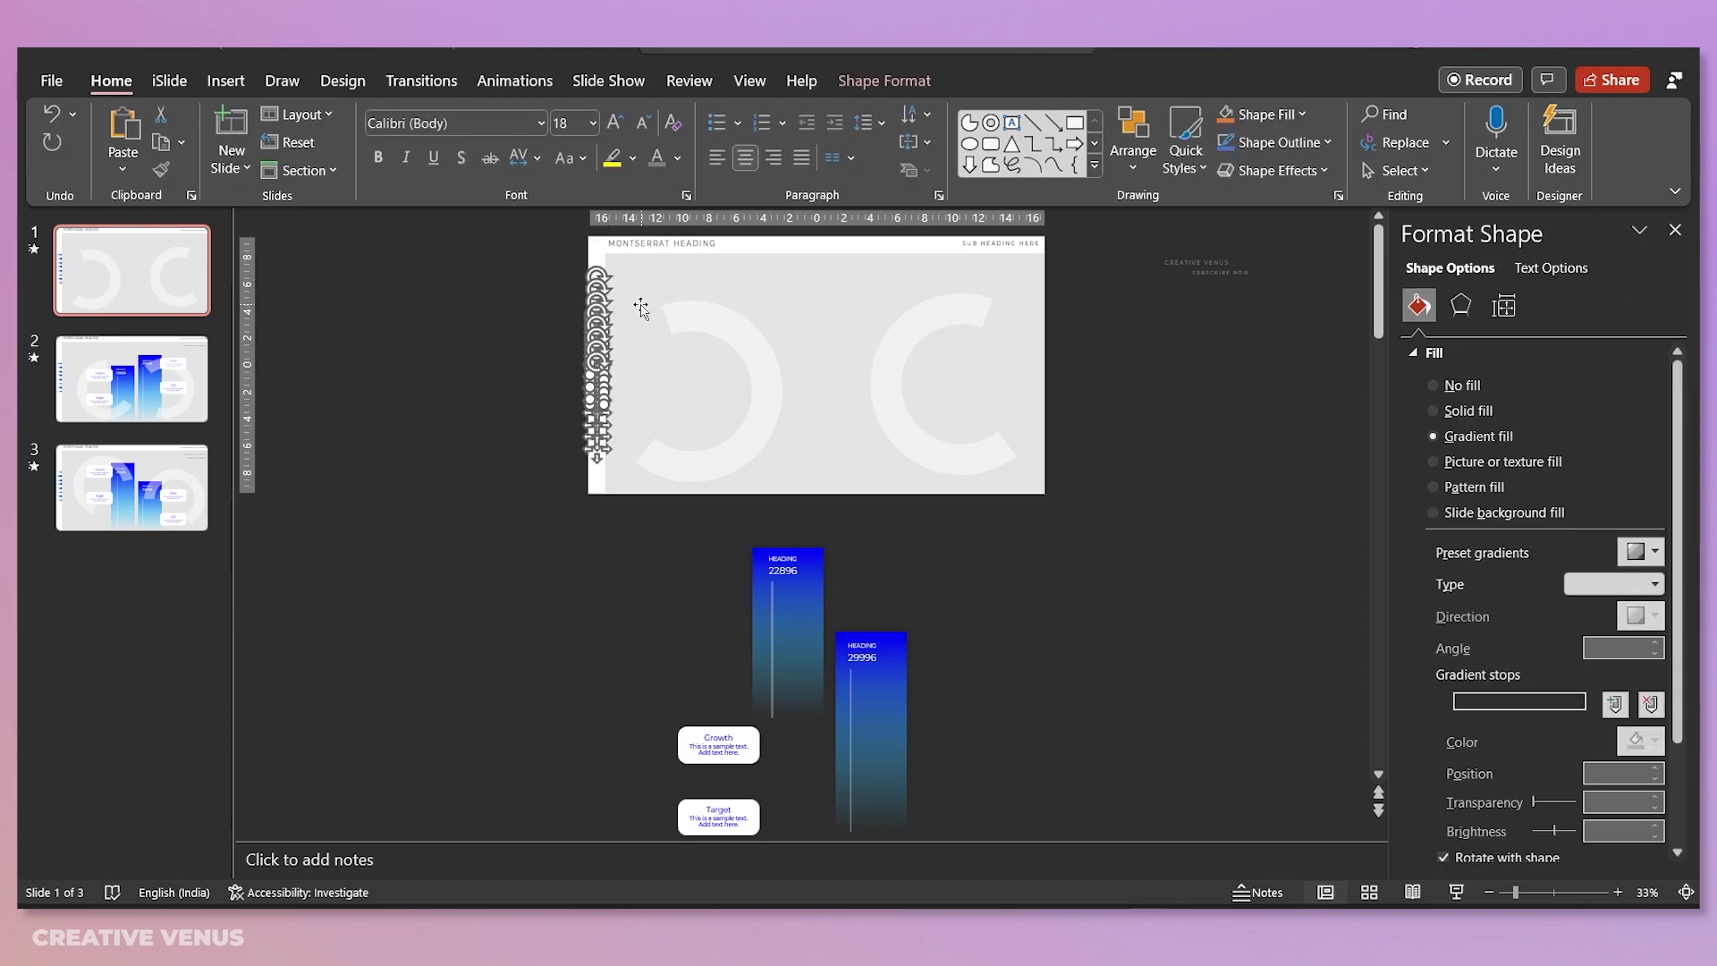